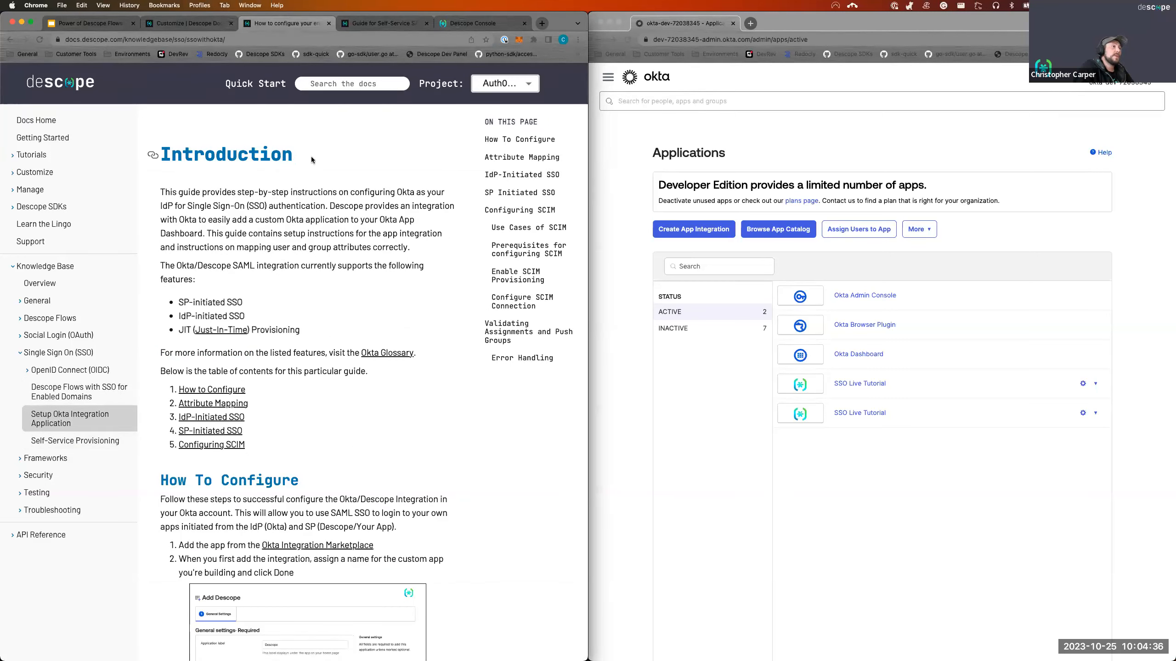
Step: Review the Descope docs on self-service SAML provisioning, SSO customization with IdP-initiated authentication, and Okta integration setup
left_click(387, 25)
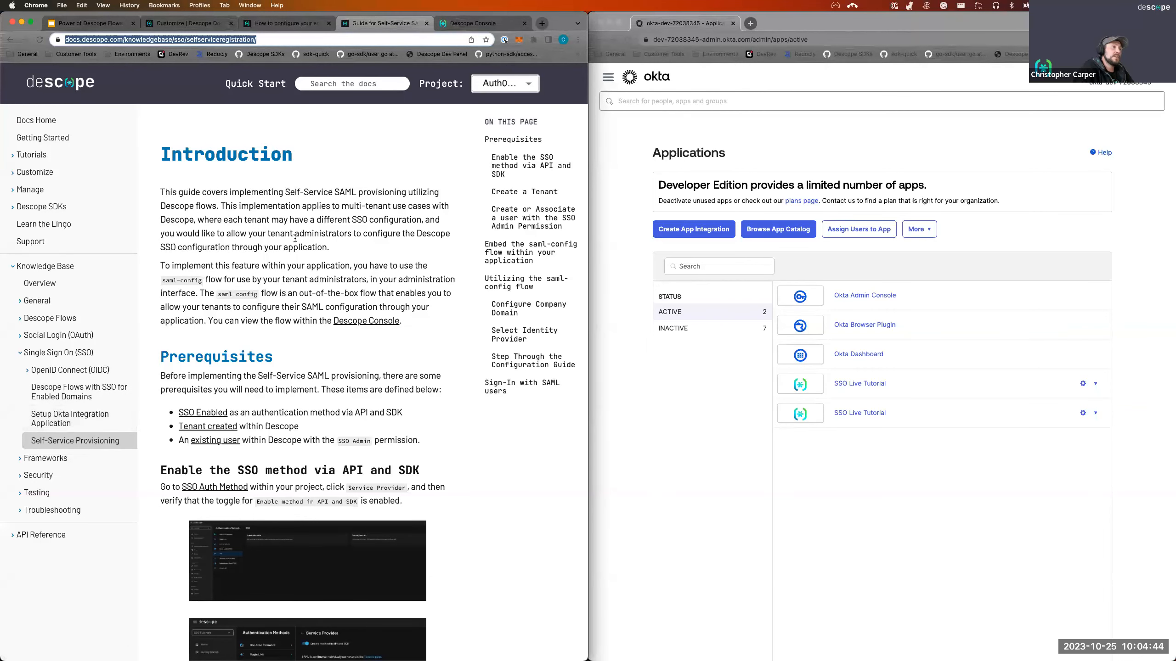
left_click(199, 22)
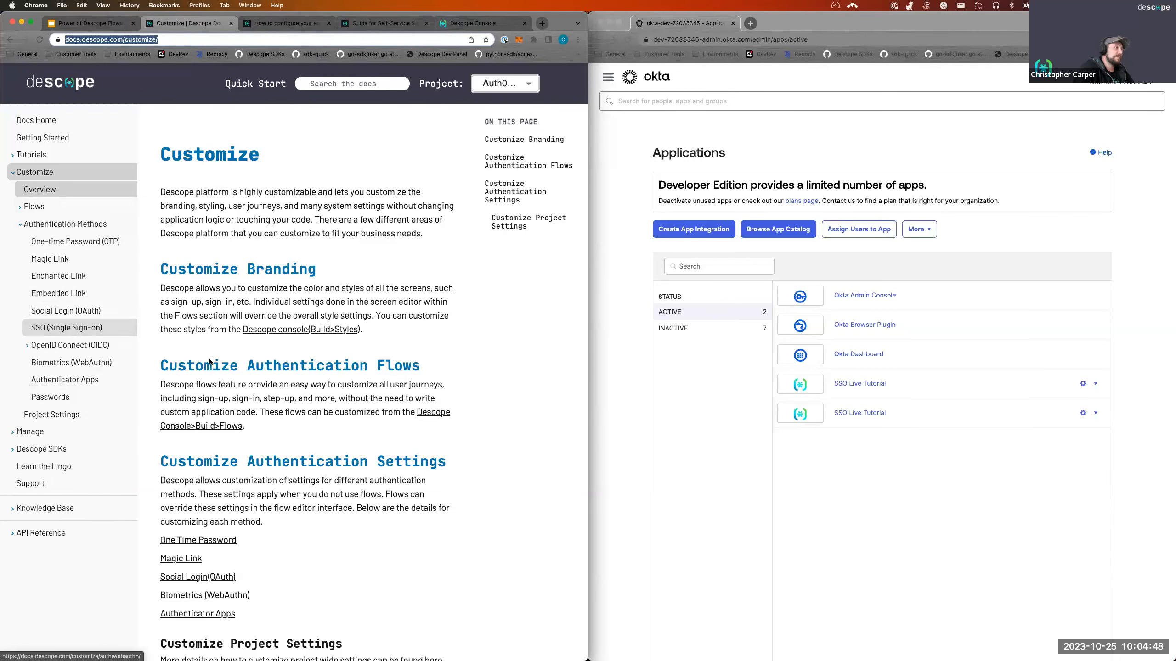
left_click(66, 328)
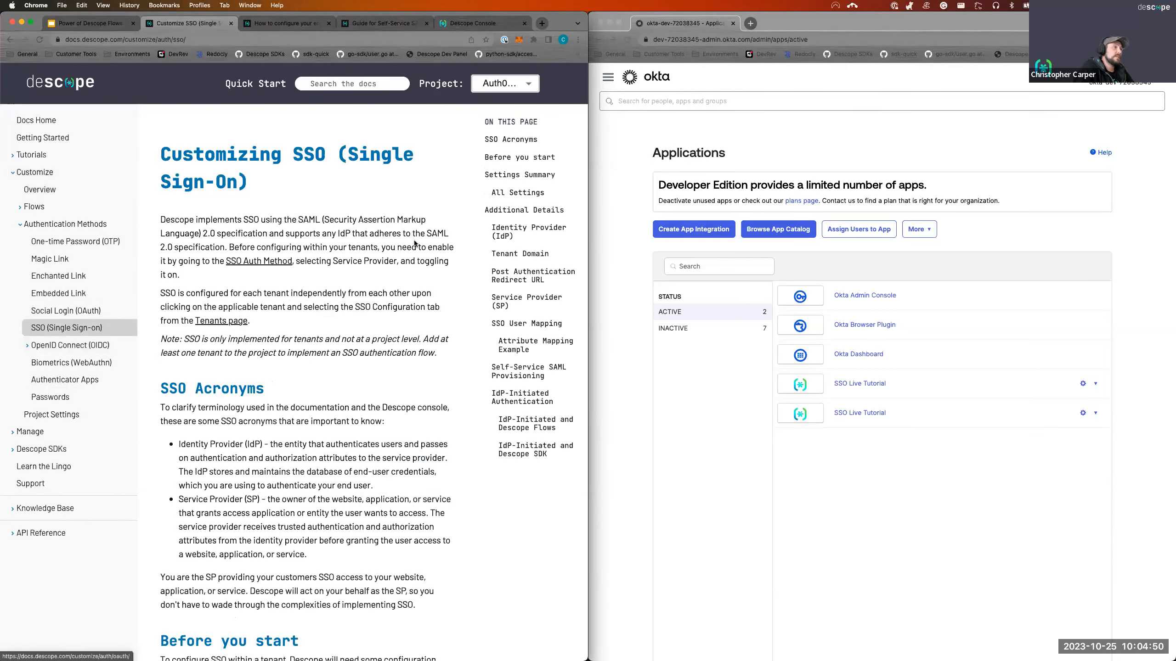
left_click(513, 397)
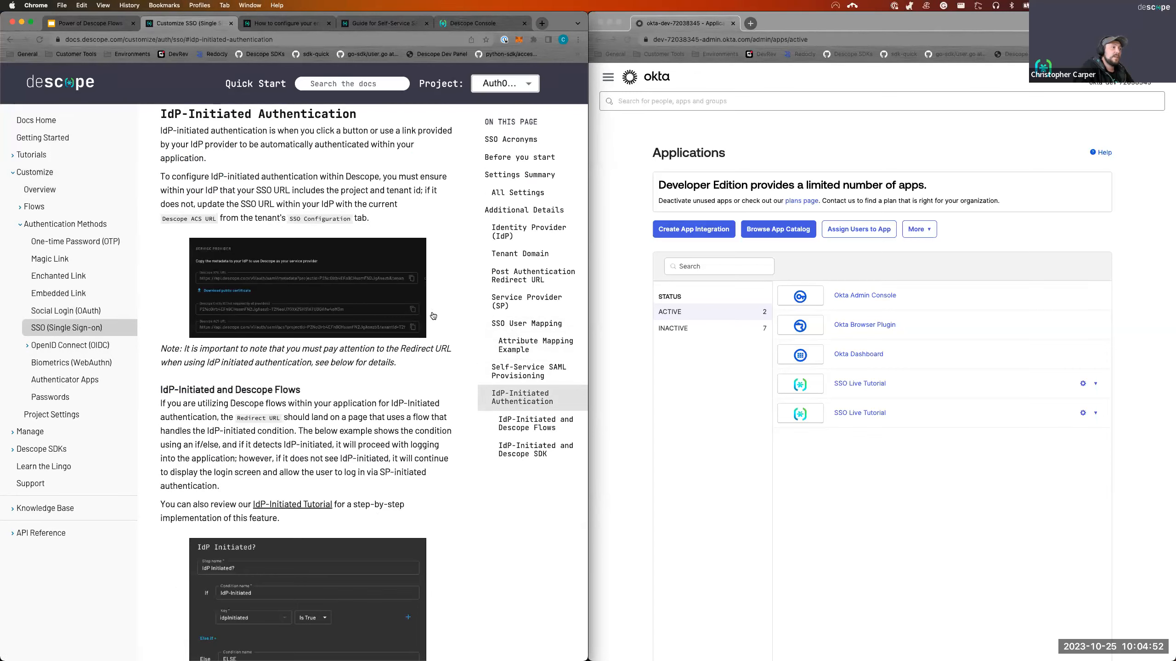
left_click(295, 24)
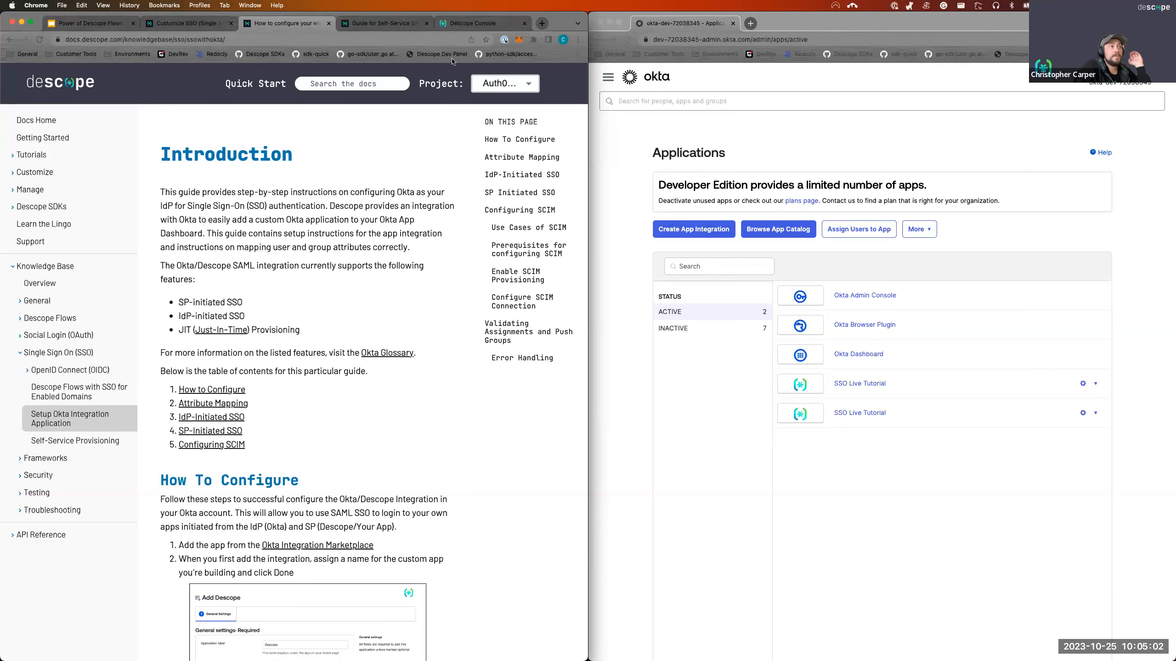
Step: View the SAML Webinar project's Getting Started login preview in the Descope Console and compare it with the local sample app
left_click(465, 23)
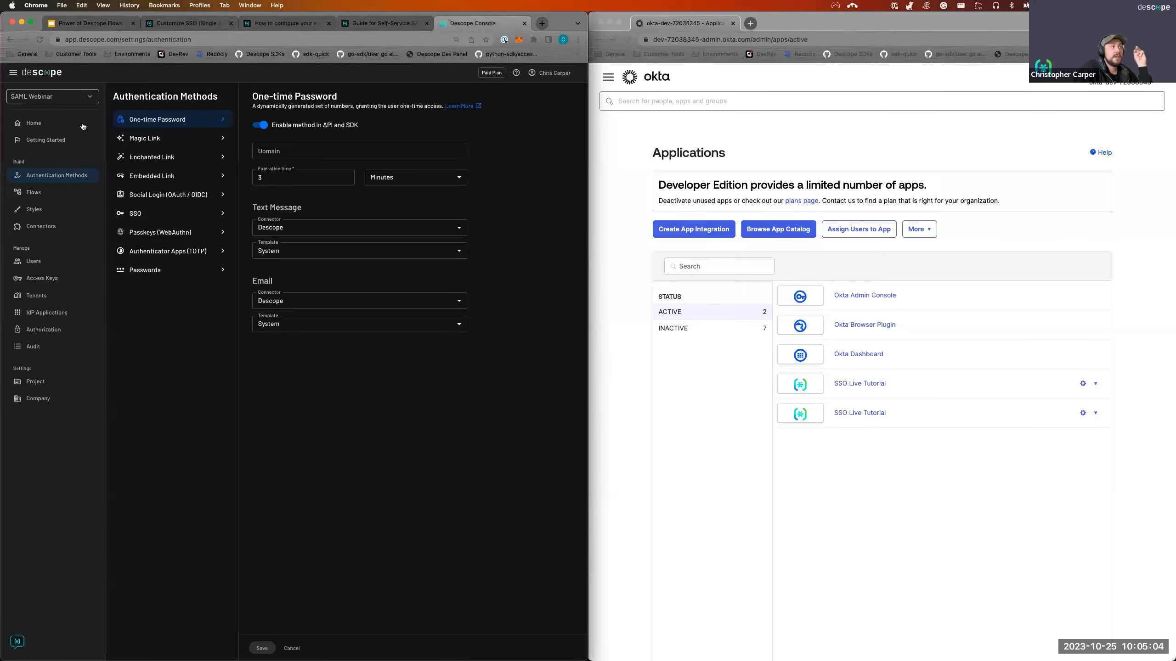
left_click(59, 141)
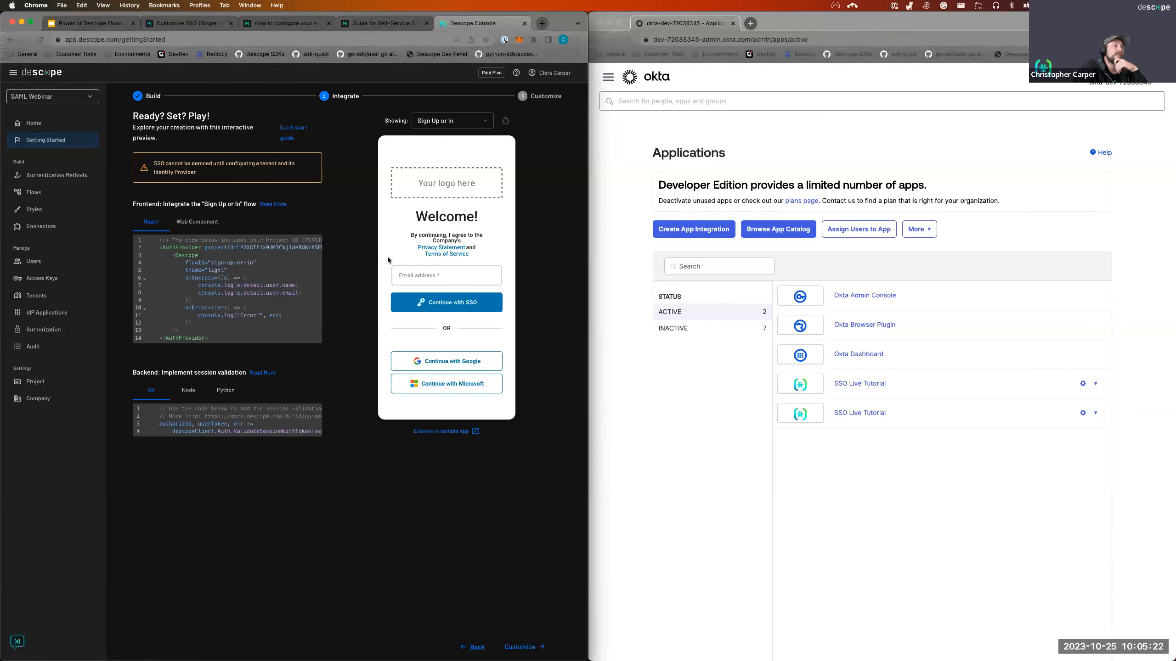
left_click(461, 354)
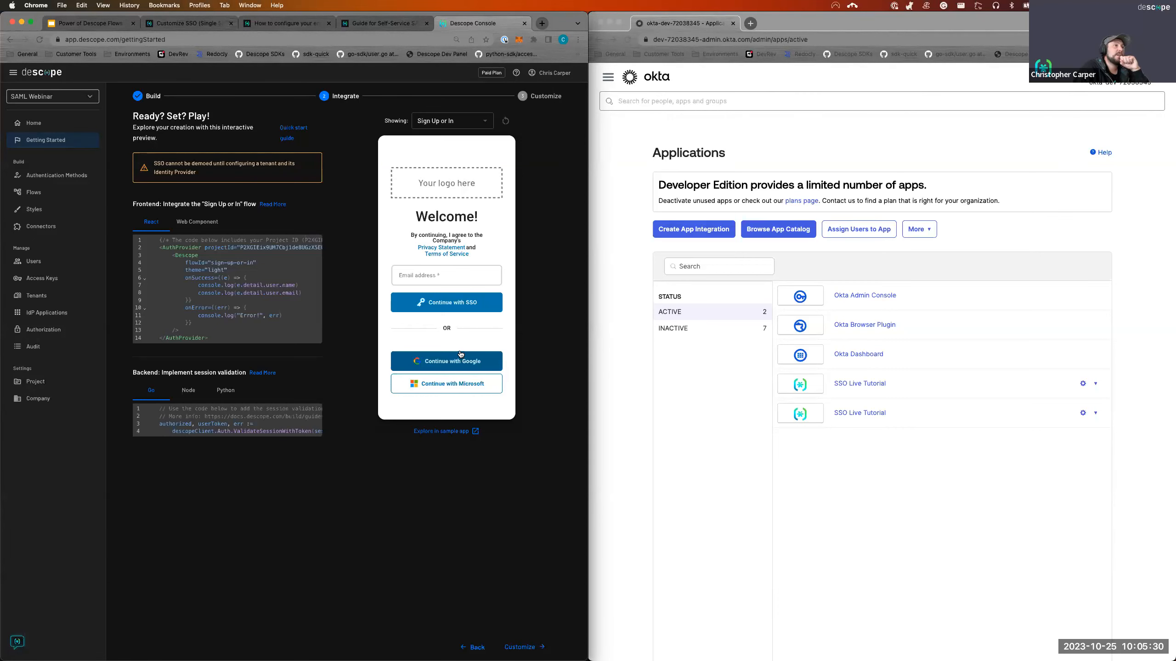
key("ctrl+Up")
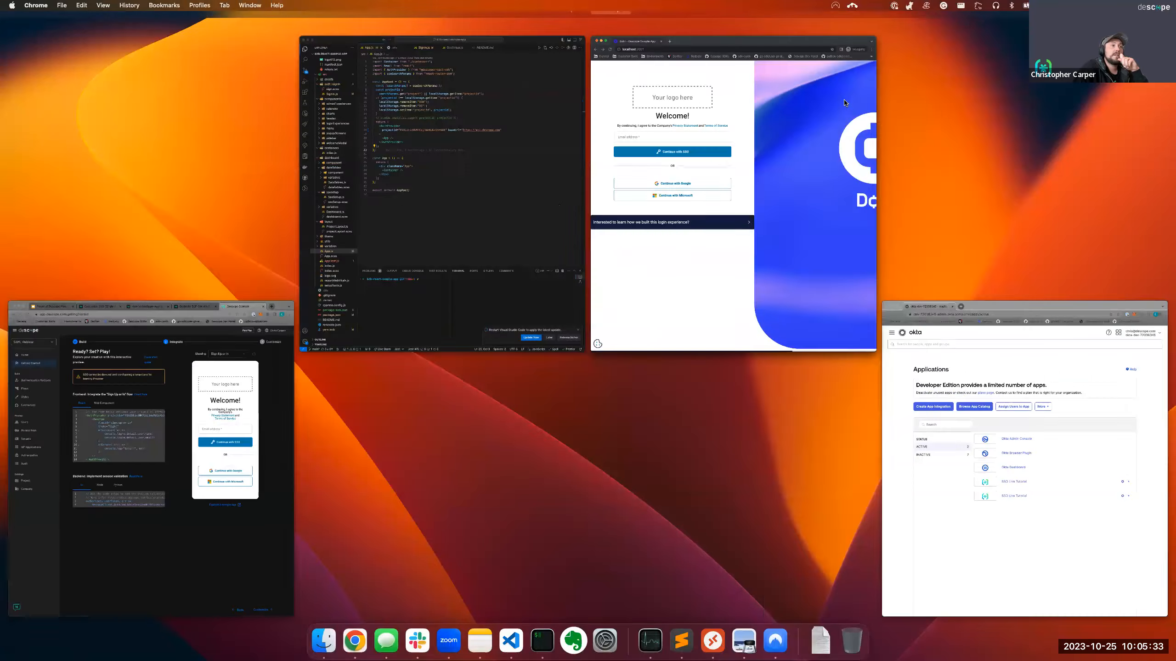
left_click(733, 140)
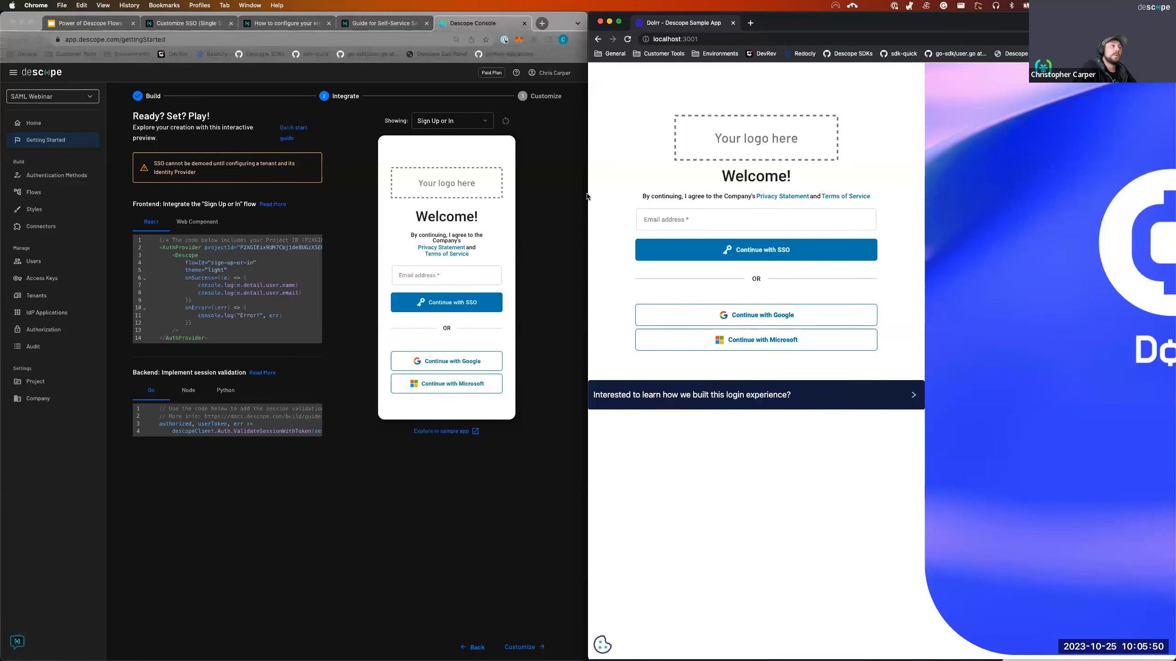
key("ctrl+Up")
left_click(731, 455)
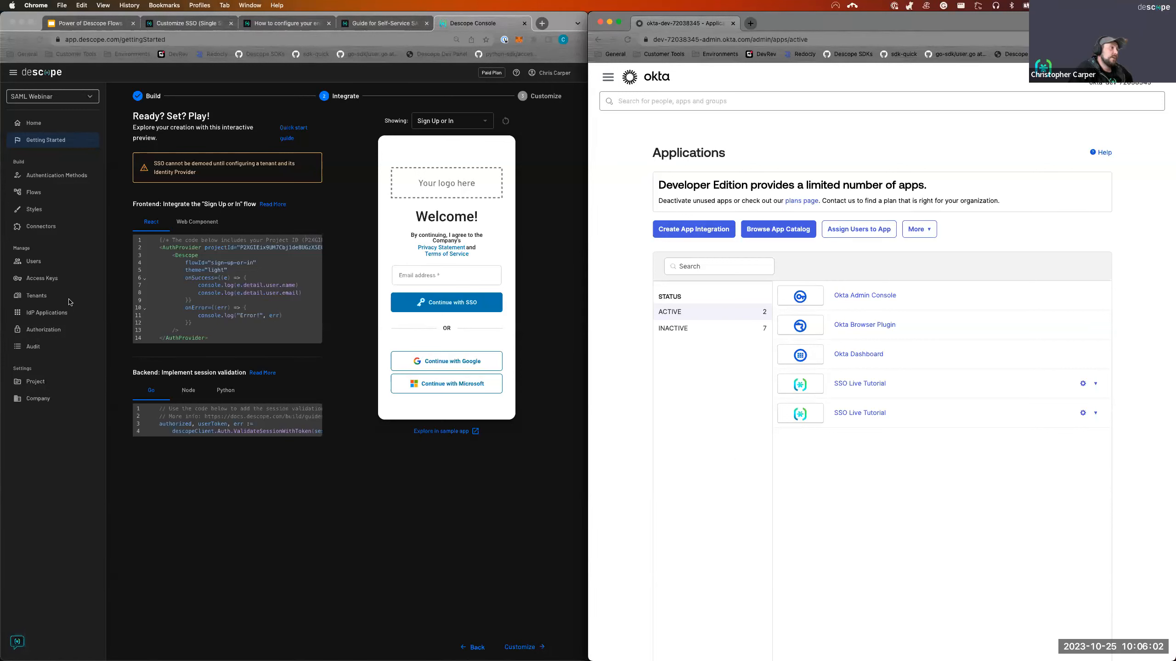
Step: Create a tenant named Descope in the SAML Webinar project with the allowed email domain descope.com
left_click(44, 297)
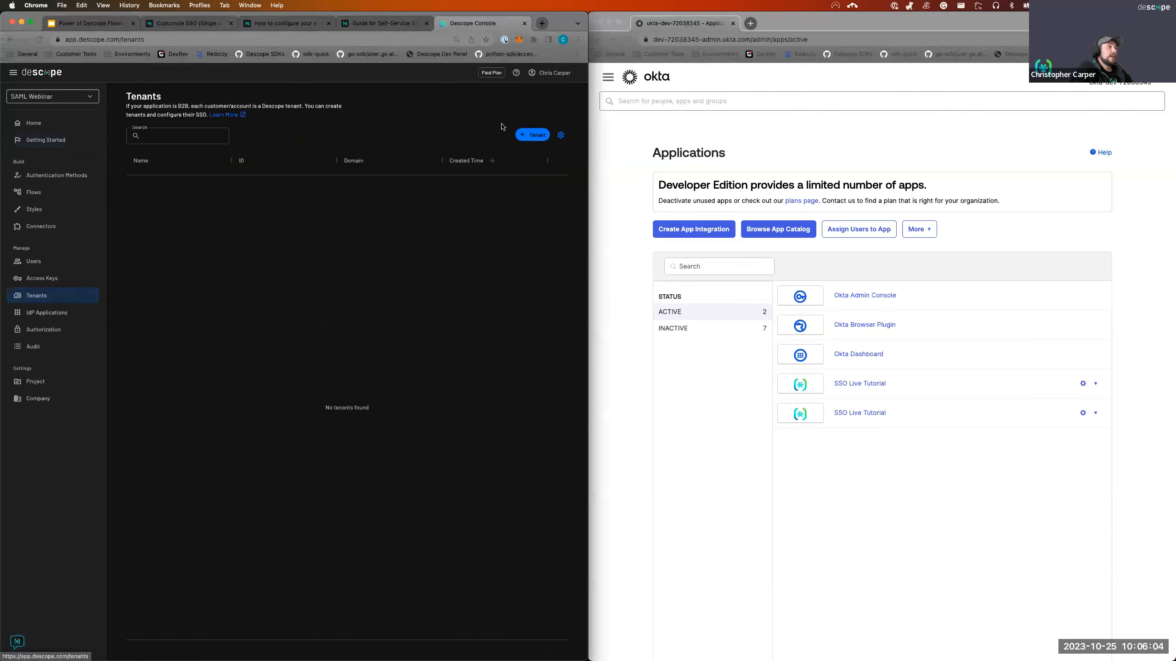
left_click(538, 138)
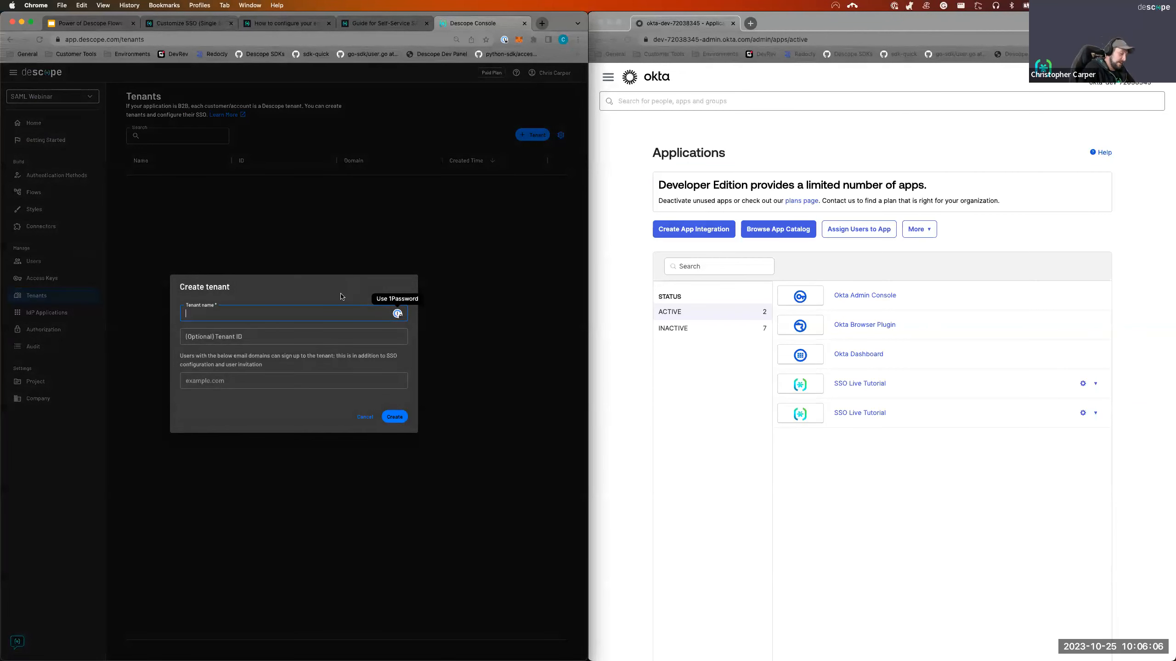
type("Descope")
left_click(231, 381)
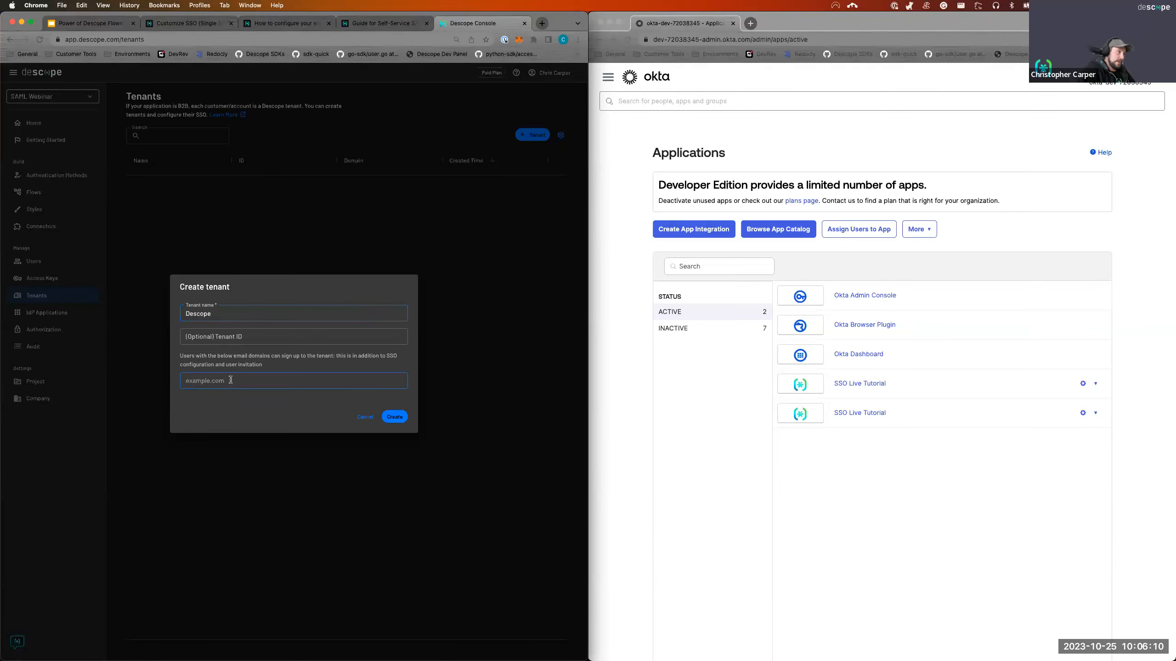
type("descope.com")
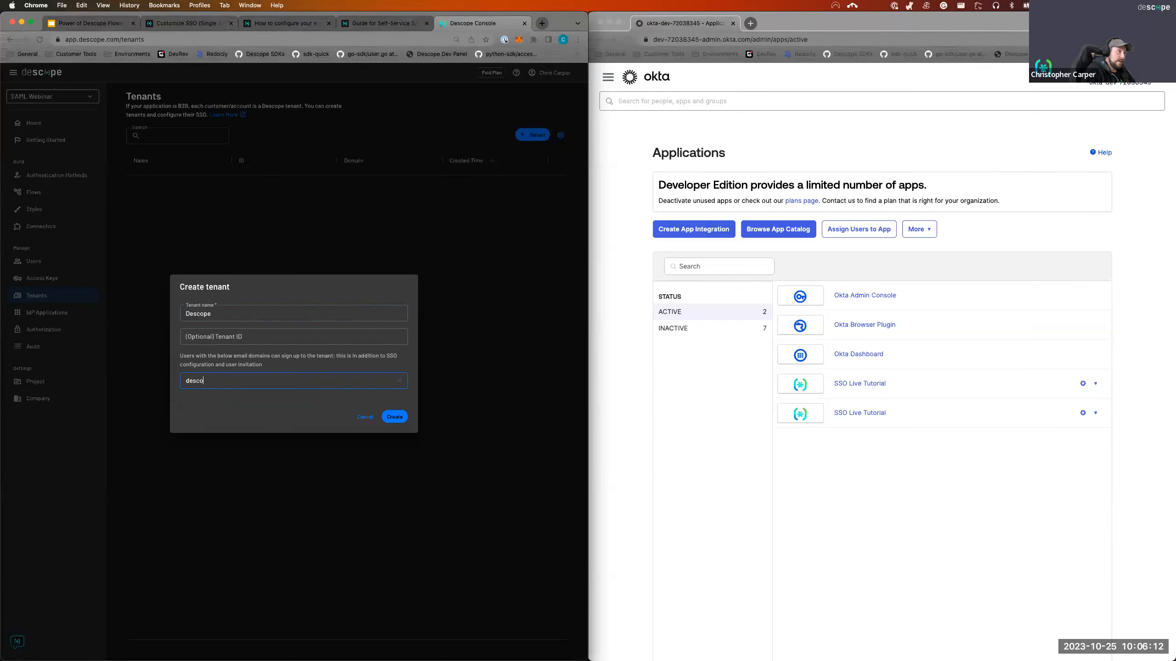
left_click(396, 416)
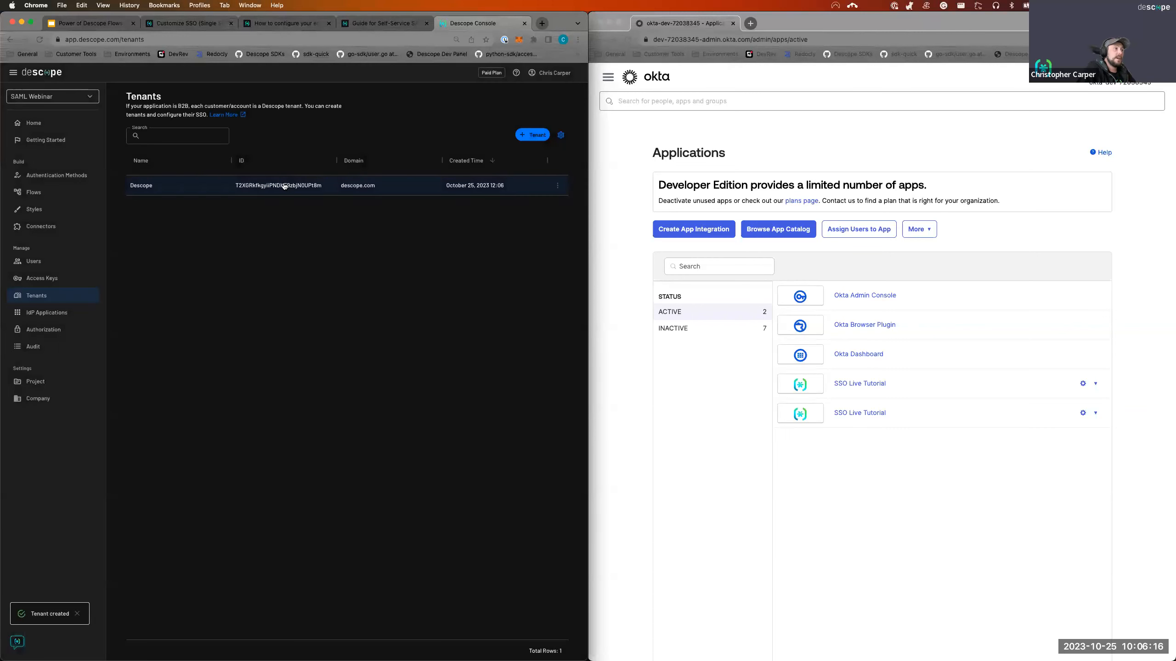
Step: Set the Descope tenant's SSO domain to descope.com and try to save the SSO configuration
left_click(285, 186)
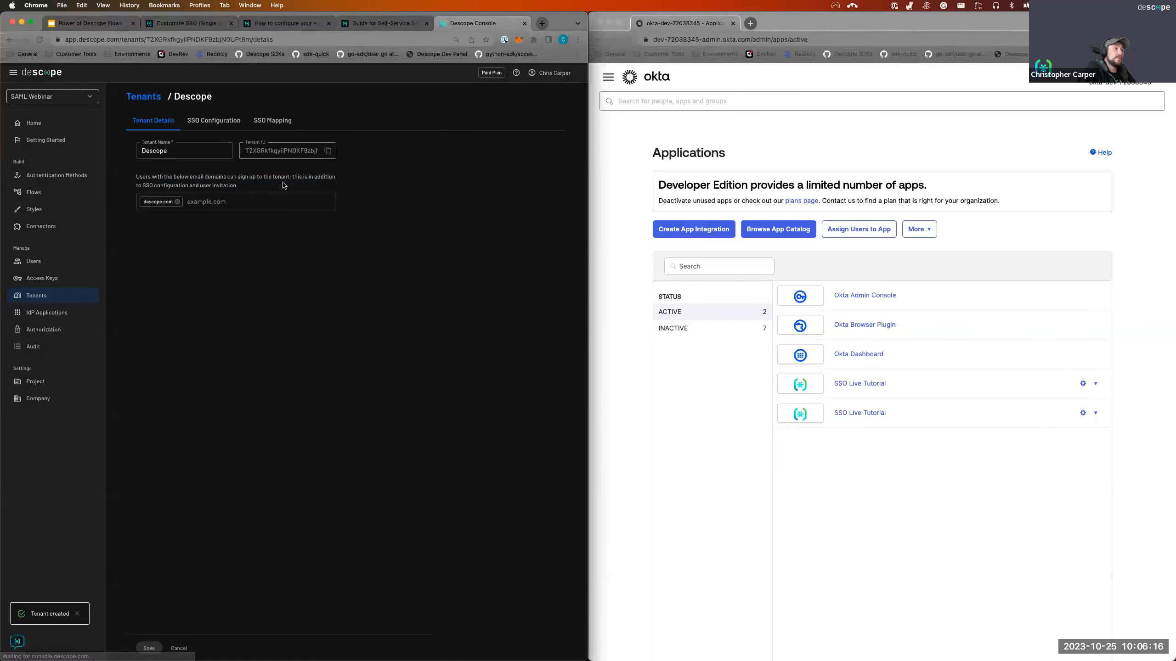
left_click(214, 121)
left_click(209, 271)
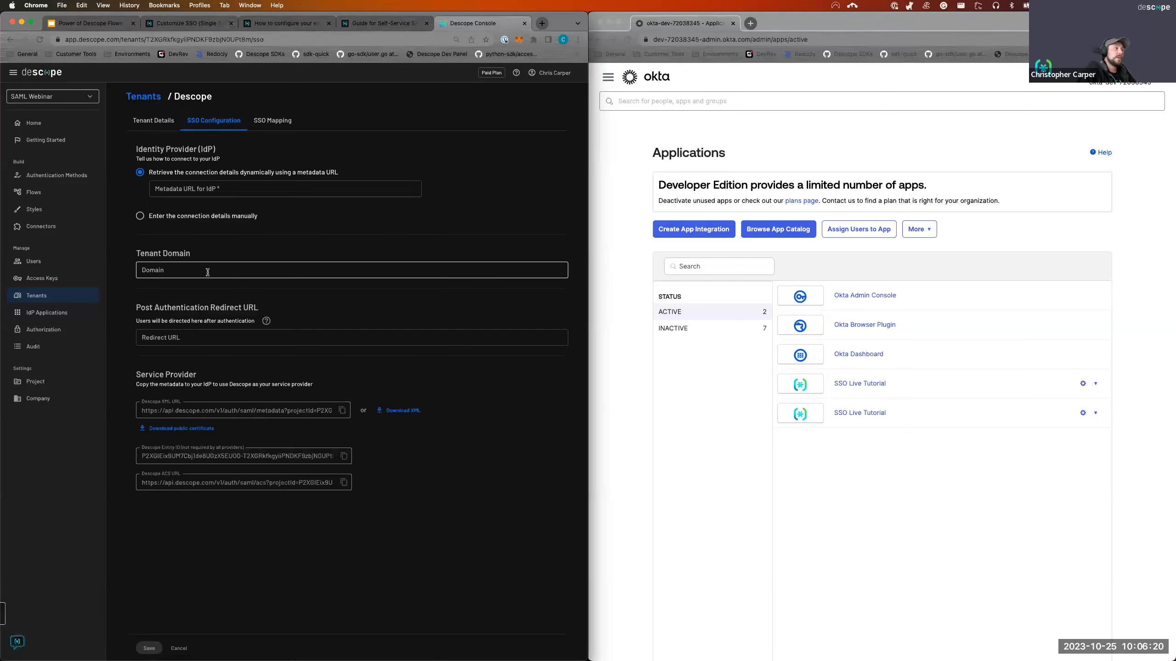
type("config")
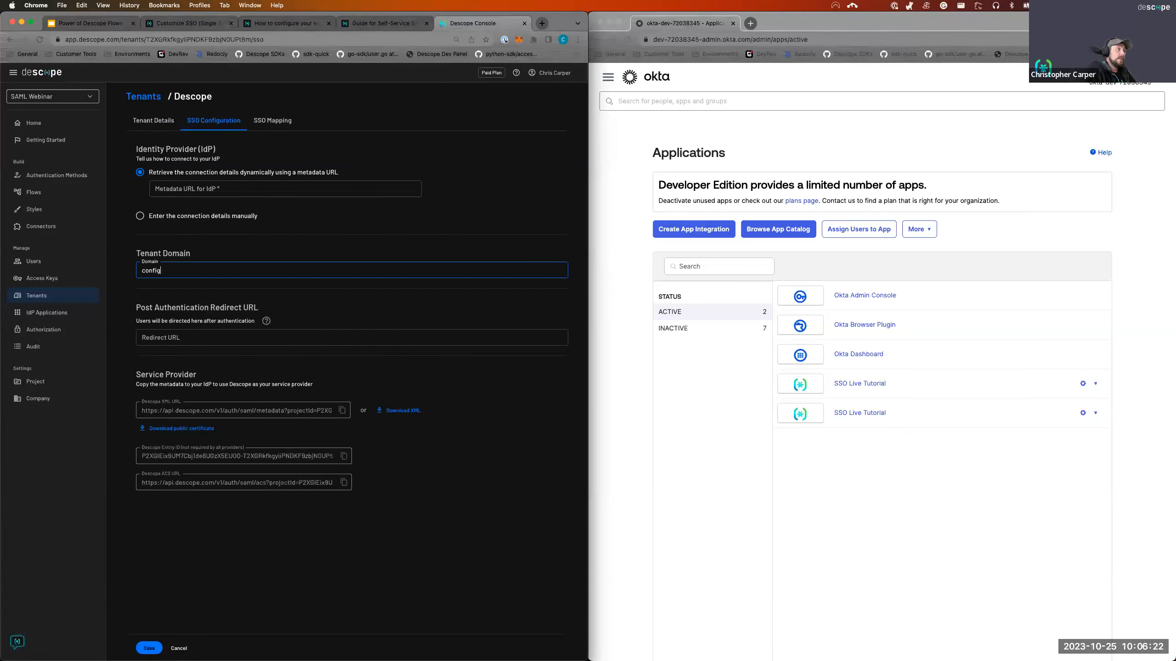
key("super+a")
key("BackSpace")
type("desc")
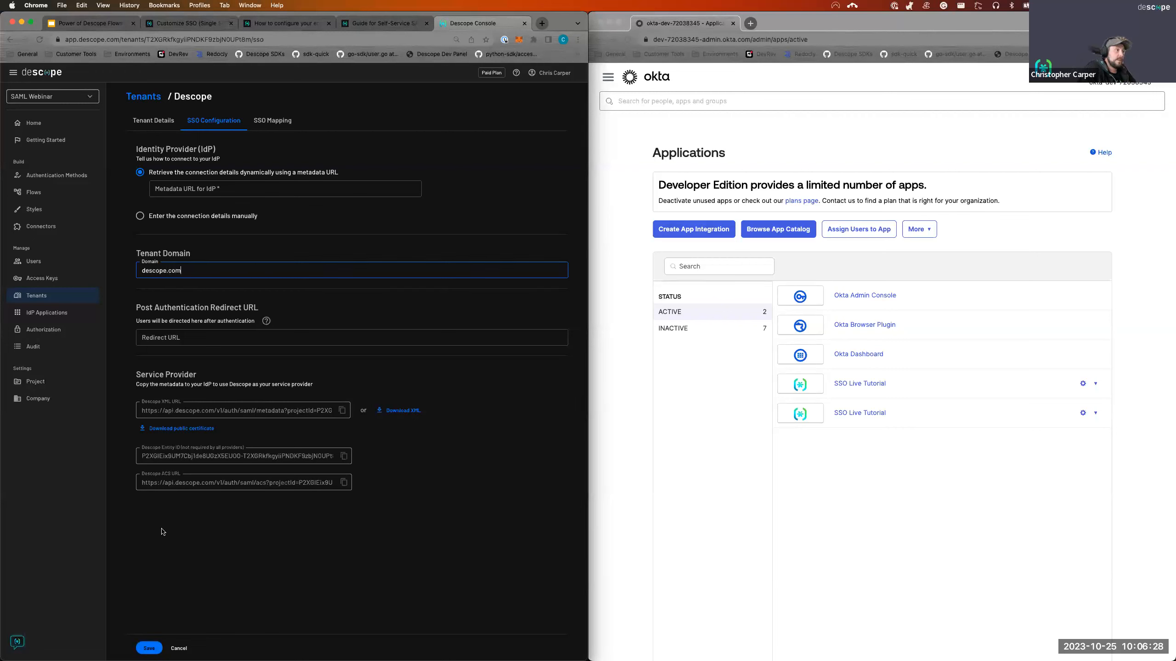
left_click(149, 648)
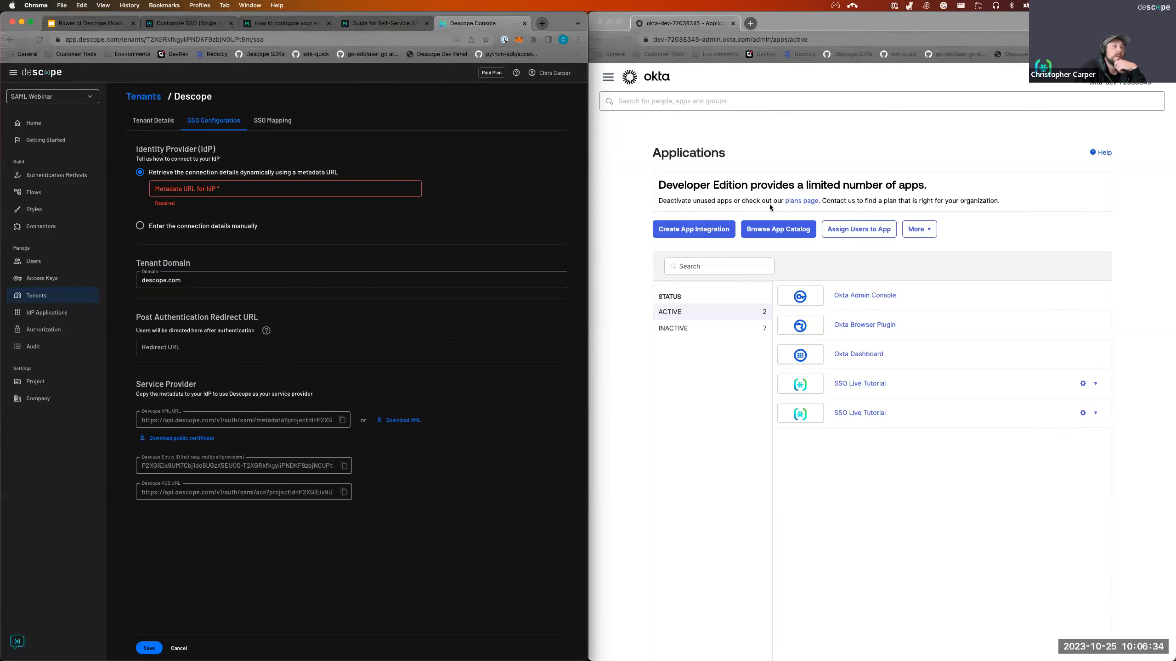
Step: Switch to Okta and open the Descope SAML integration from the app integration catalog
left_click(702, 232)
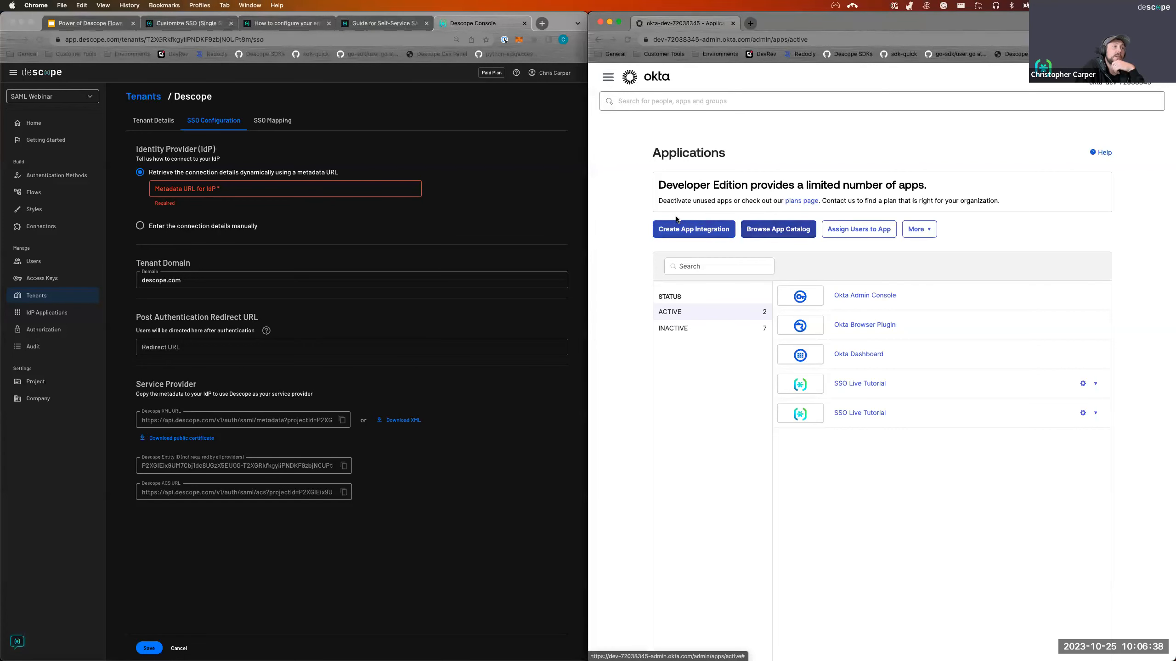
left_click(783, 230)
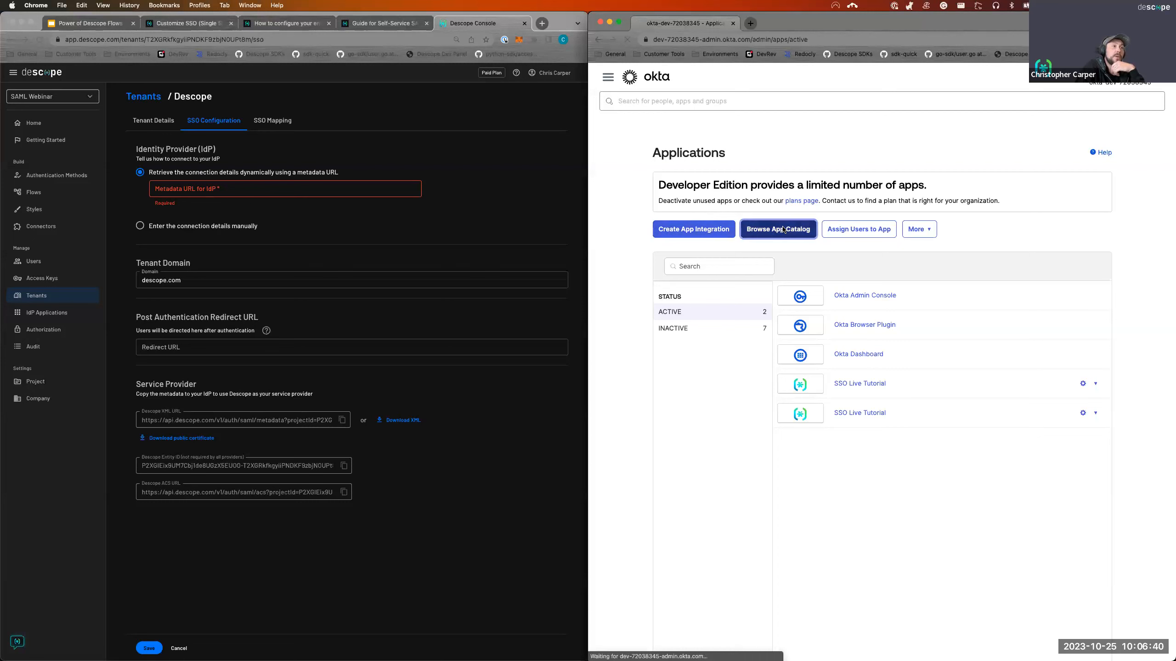
left_click(724, 101)
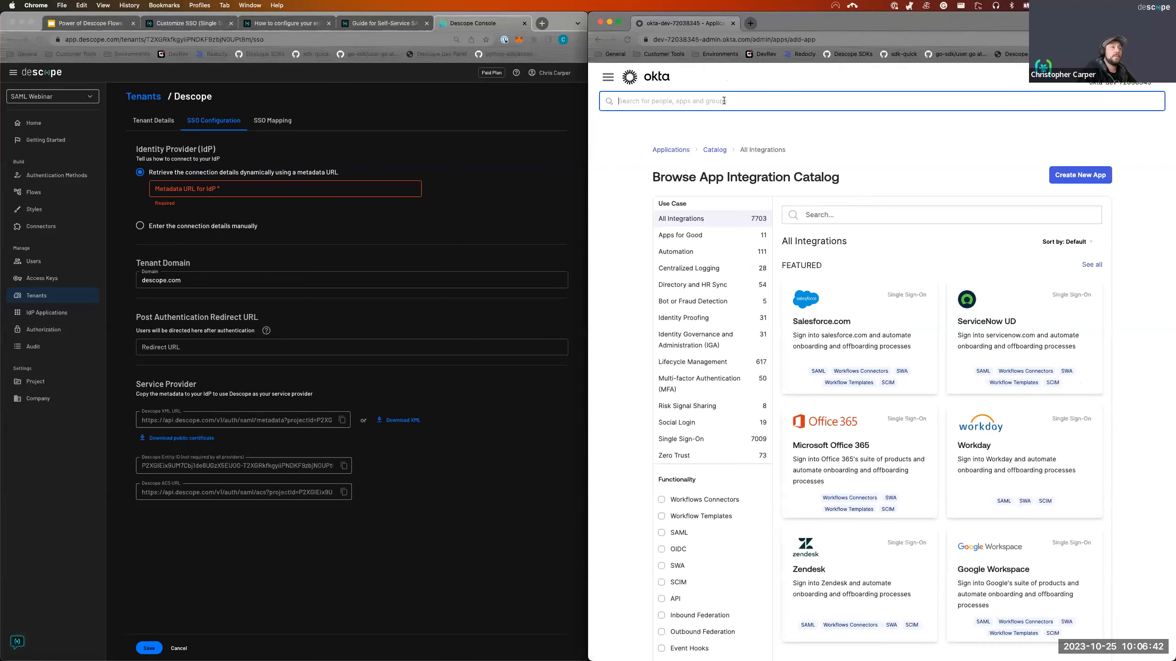
left_click(835, 206)
type("descope")
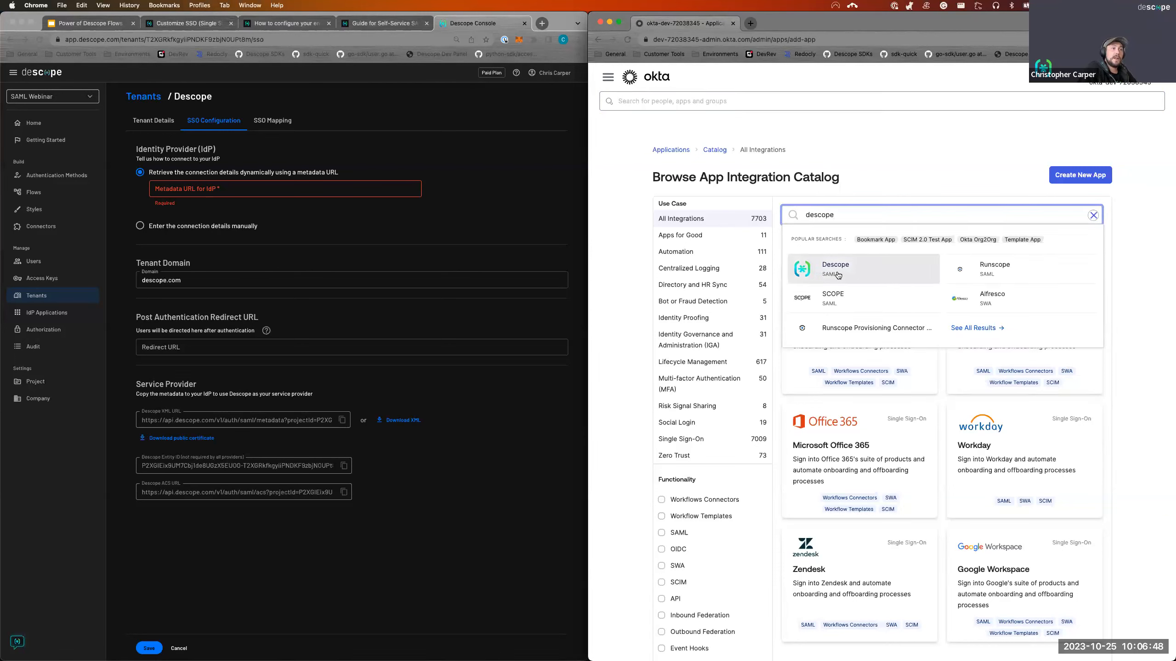
left_click(839, 274)
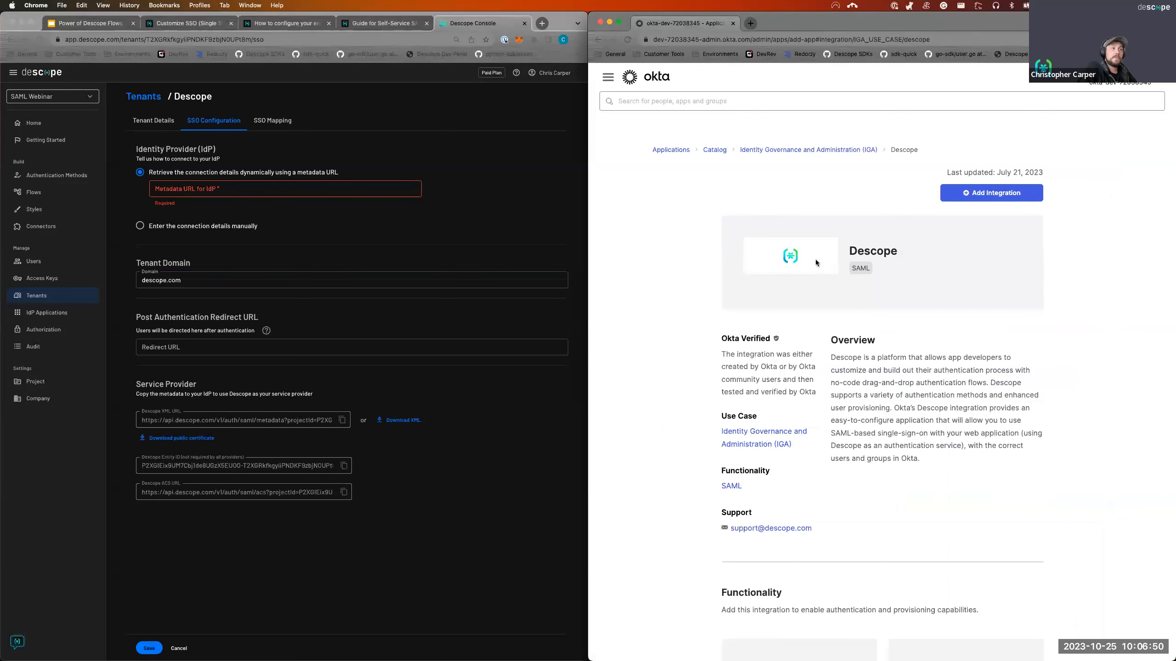
Step: Add the Descope integration with the application label Descope Webinar and open its general settings
left_click(990, 194)
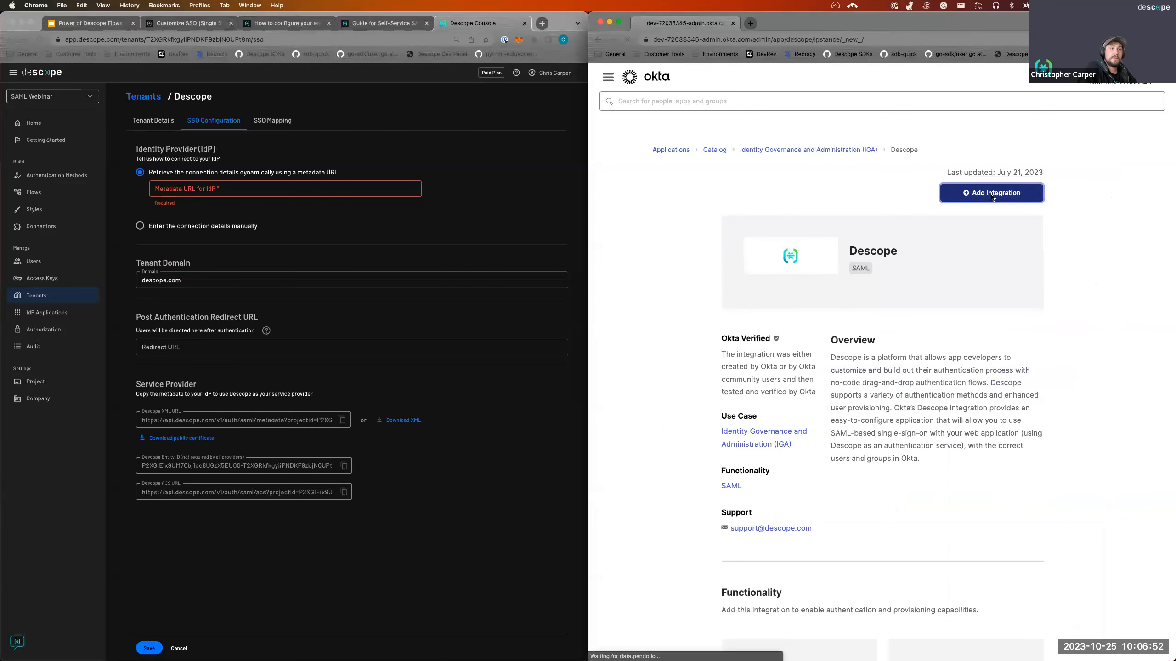
left_click(885, 250)
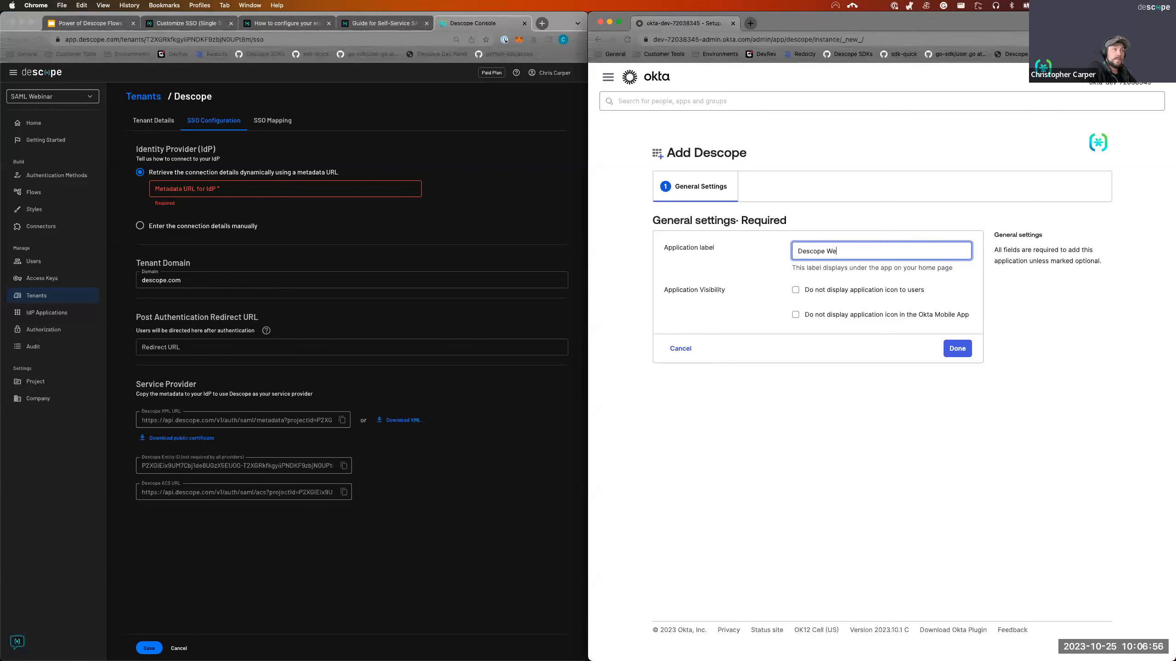
left_click(953, 349)
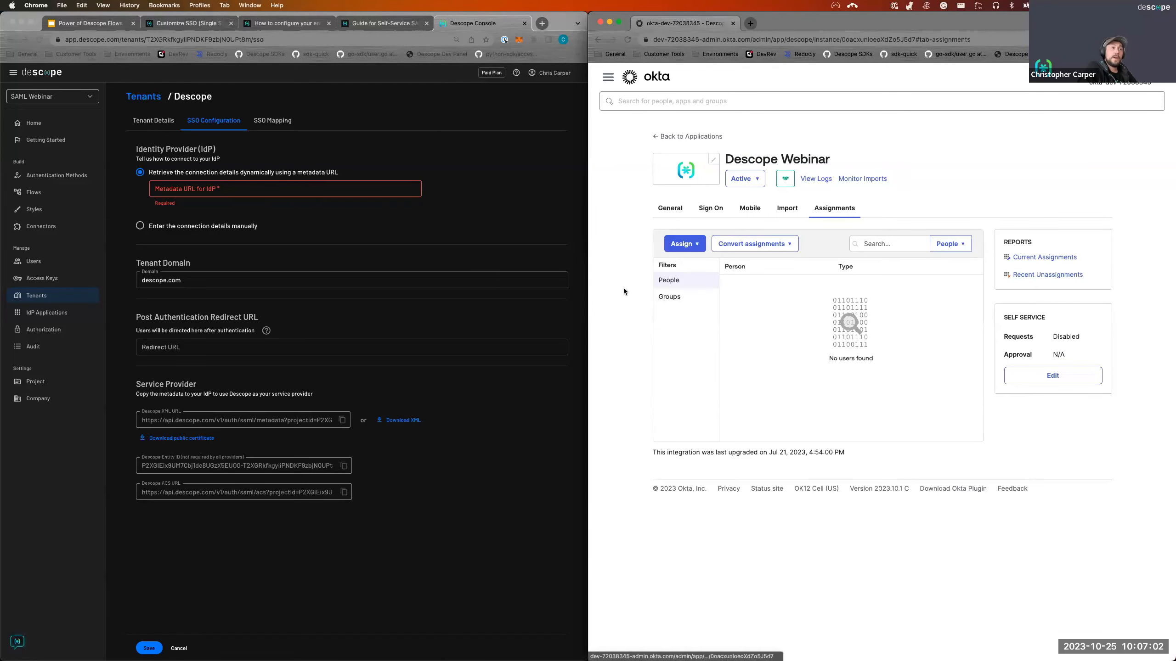
left_click(669, 209)
Step: Examine the Okta integration guide's configuration instructions and its attribute mapping section in the Descope docs
left_click(284, 23)
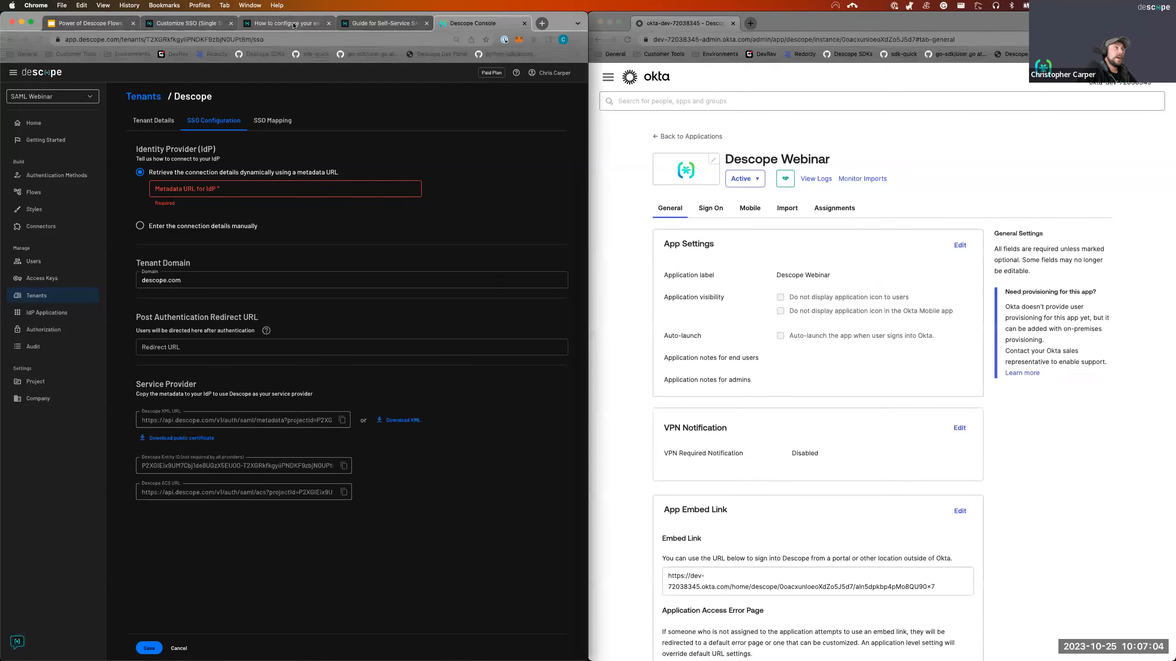
scroll(310, 443, "down", 10)
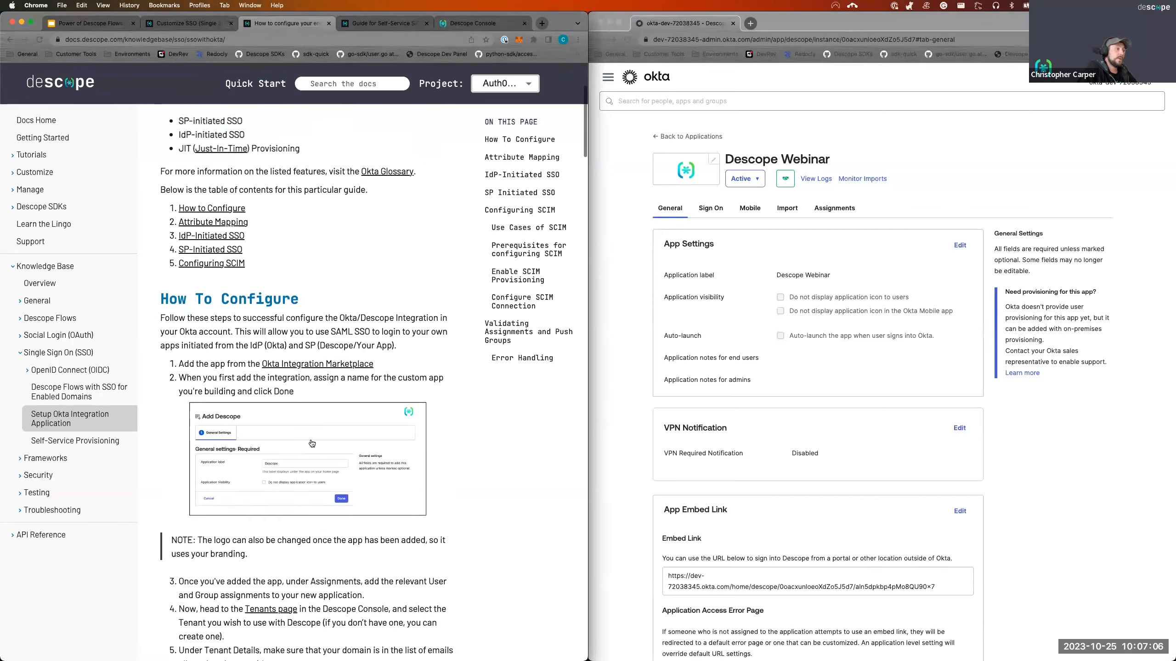
scroll(311, 439, "down", 1)
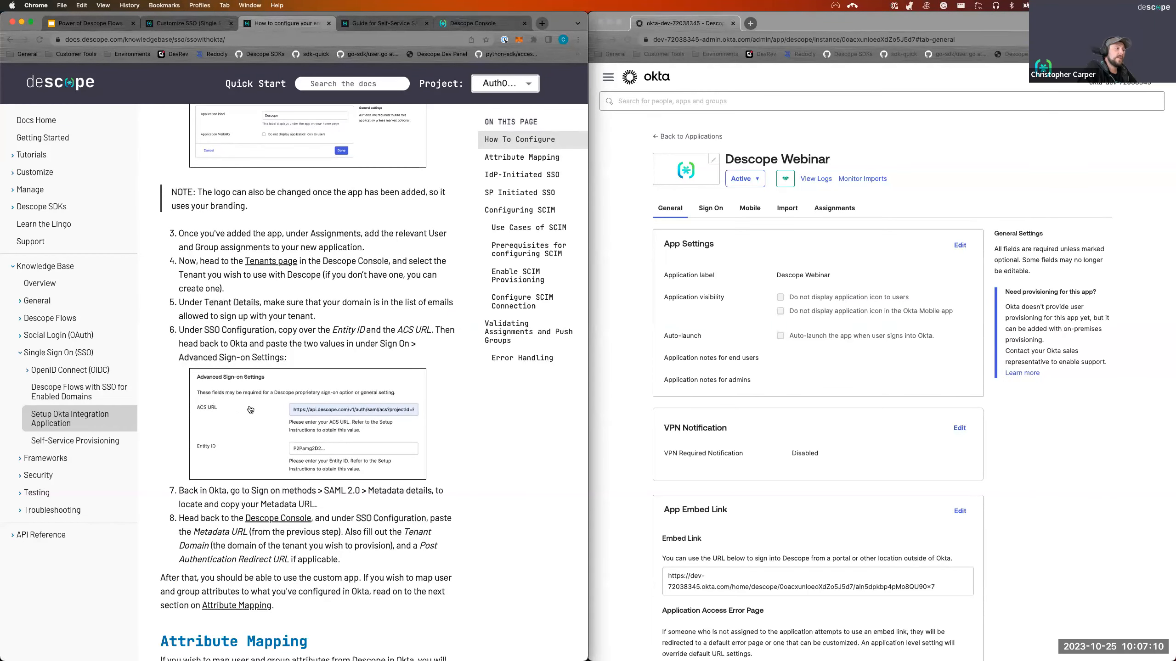
scroll(302, 392, "down", 7)
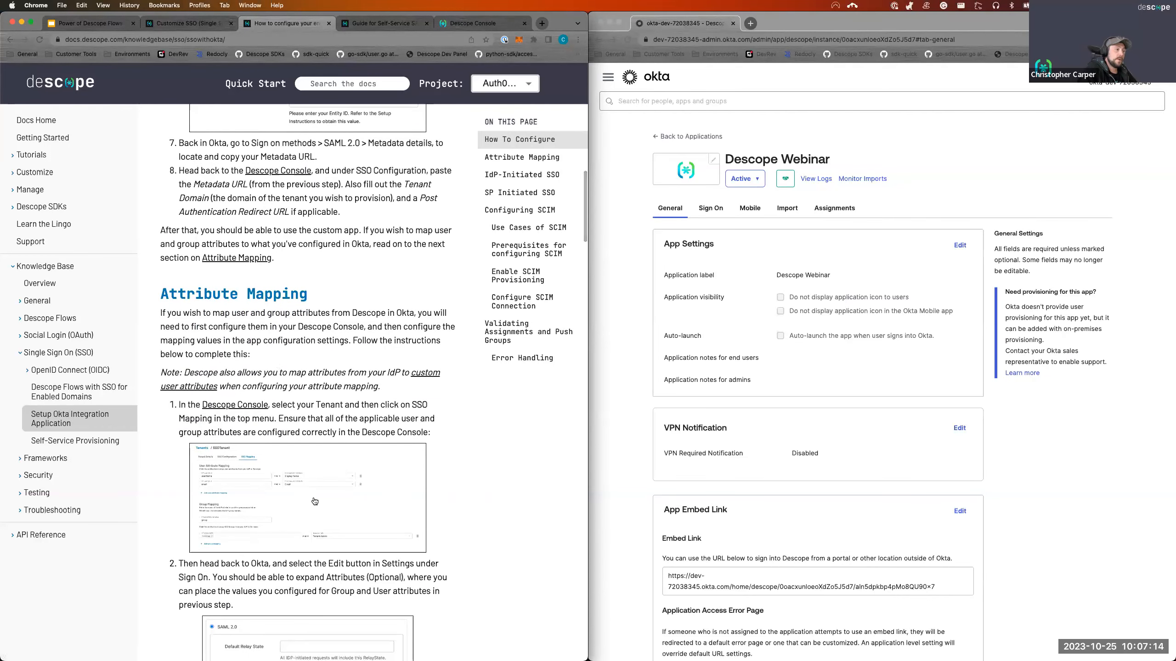
scroll(302, 391, "down", 4)
scroll(314, 500, "down", 6)
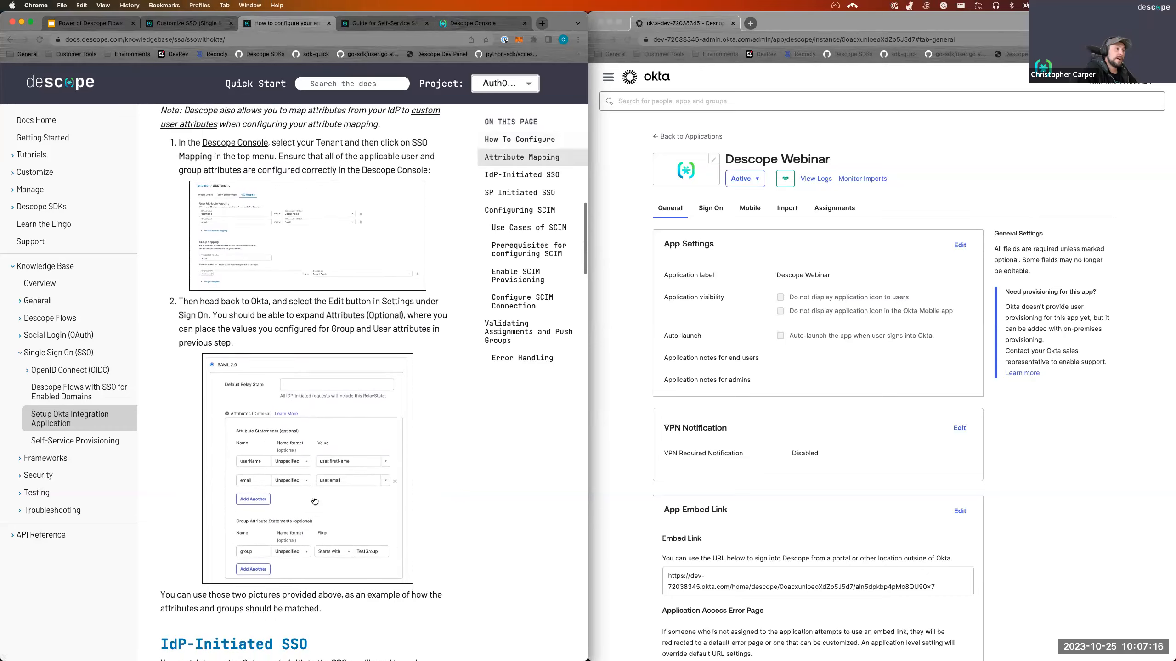
scroll(314, 498, "up", 4)
scroll(327, 221, "up", 2)
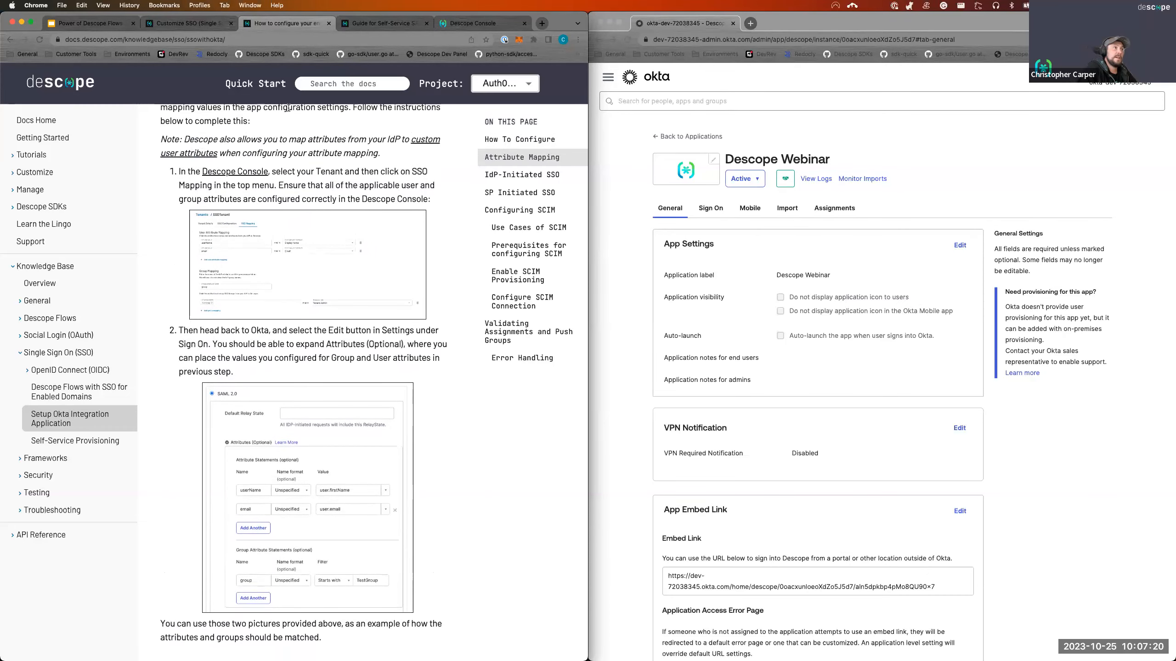
Step: Bring up the tenant's SSO configuration in Descope, and open the Okta app's sign-on settings for editing with the optional SAML attributes expanded
left_click(455, 23)
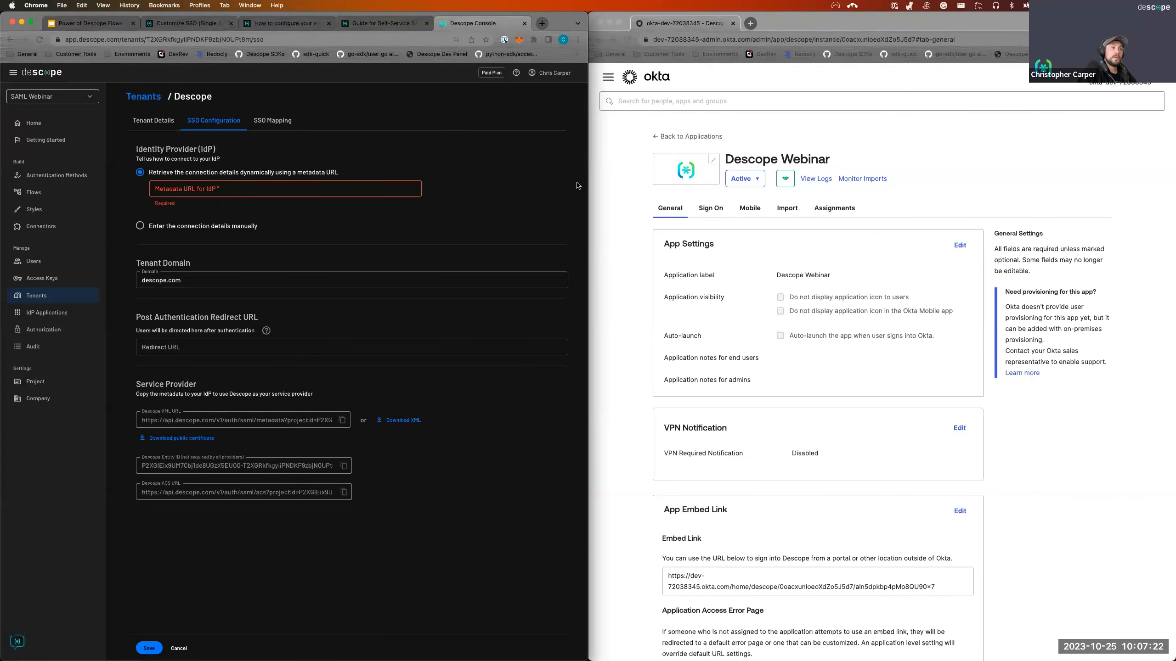
left_click(711, 208)
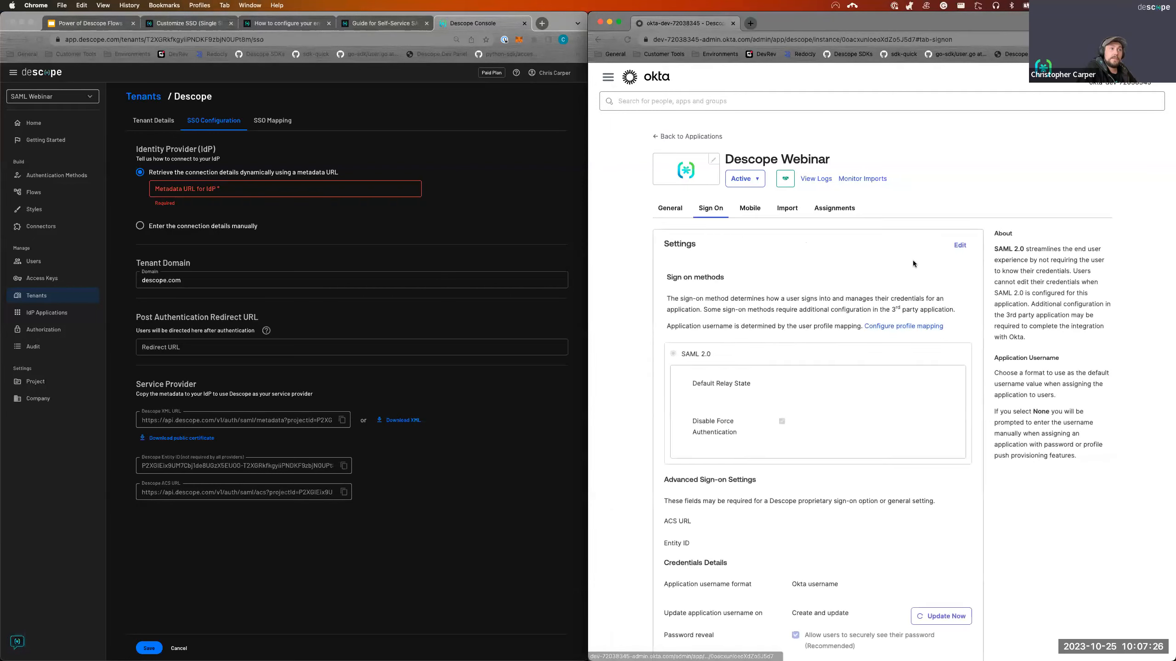
left_click(959, 245)
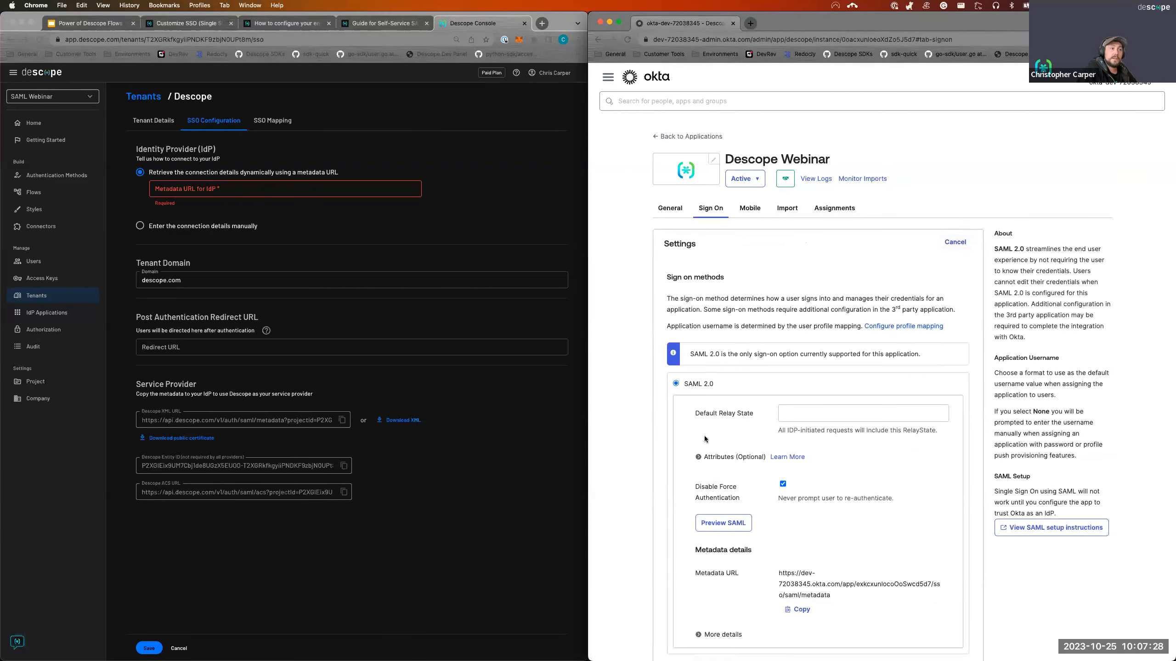
scroll(705, 437, "down", 3)
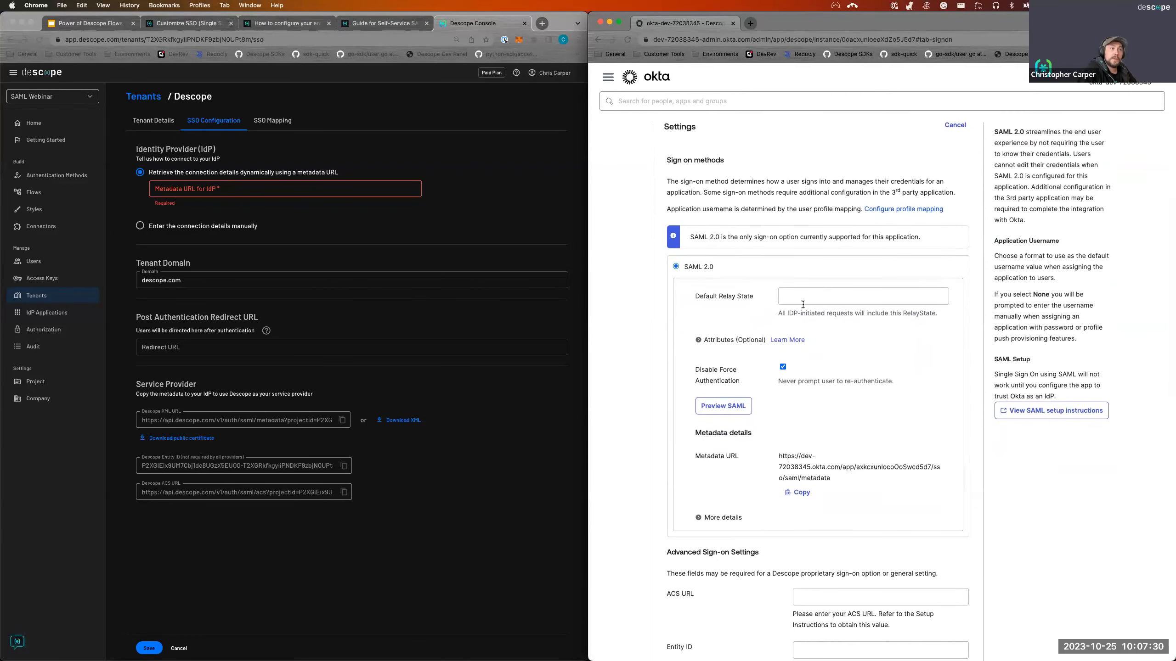
left_click(696, 339)
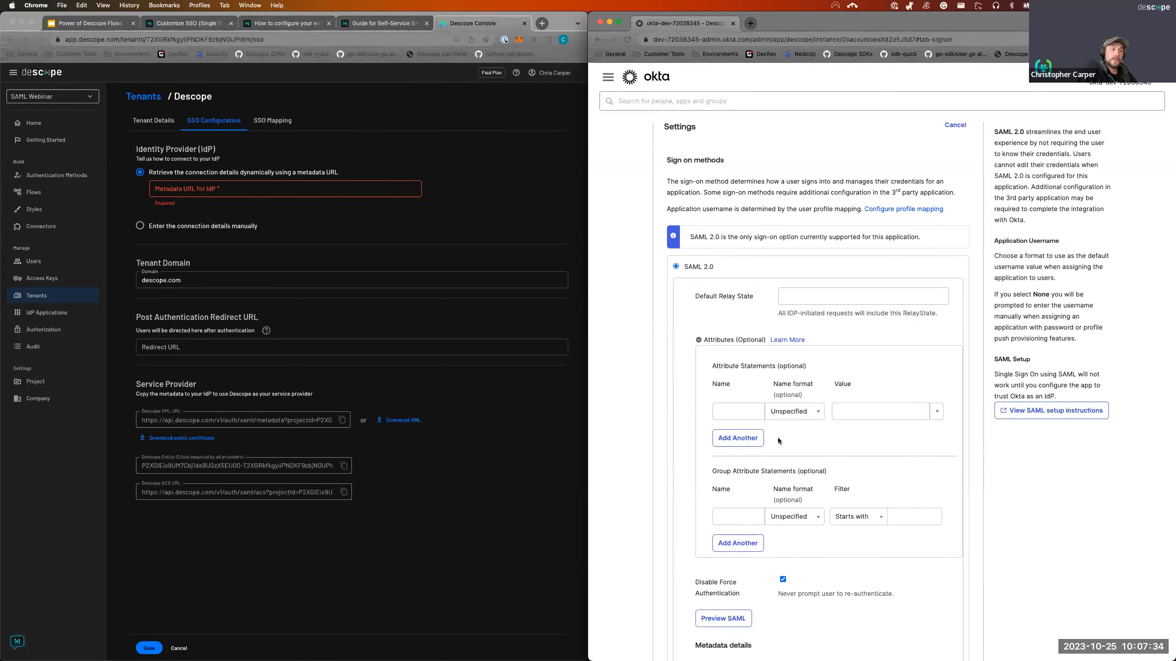
Step: Copy the Descope ACS URL from the tenant's service provider details into the ACS URL of Okta's advanced sign-on settings
scroll(778, 440, "down", 7)
left_click(834, 487)
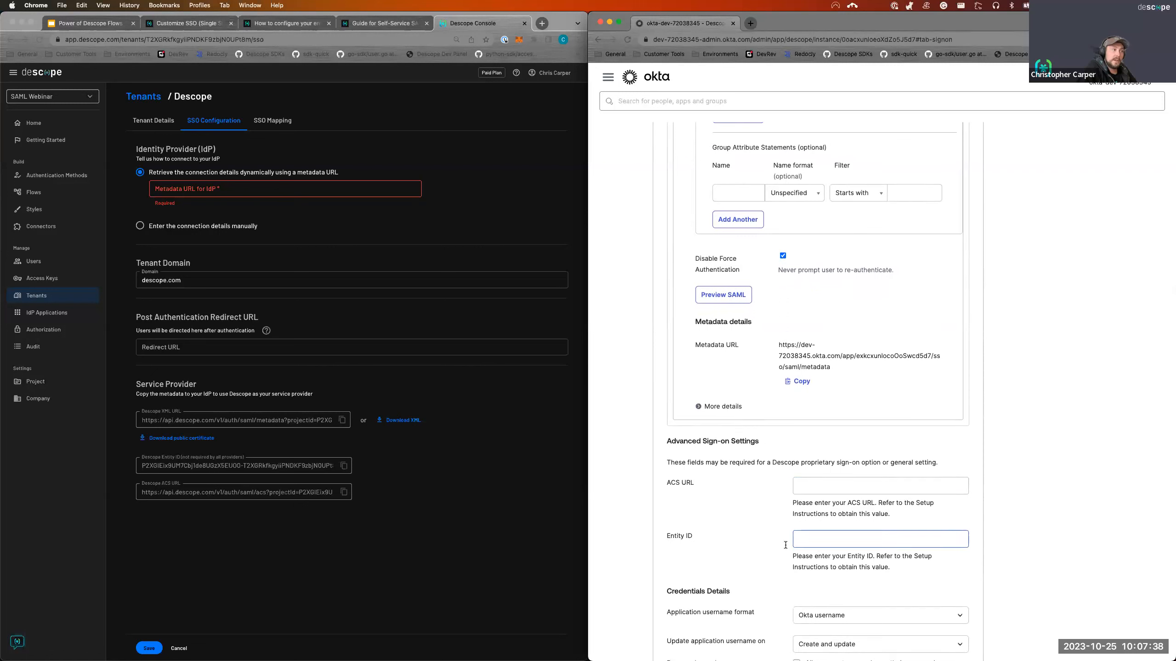
left_click(345, 492)
left_click(345, 493)
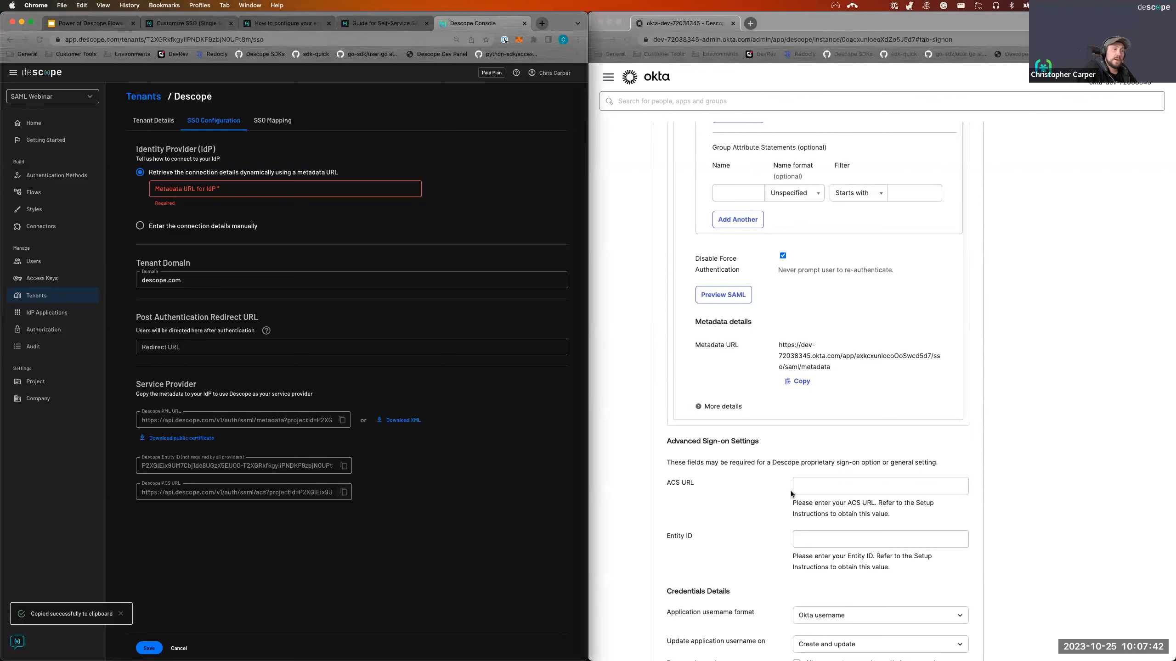
left_click(845, 483)
key("super+v")
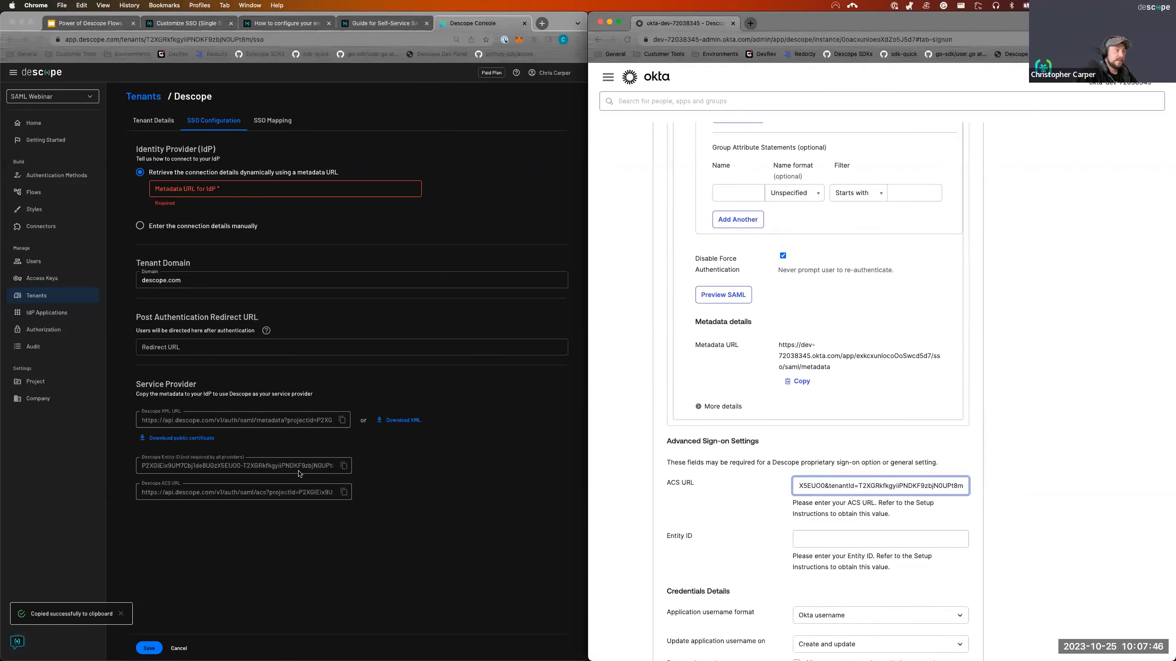
Step: Copy the Descope Entity ID into the Entity ID of Okta's advanced sign-on settings
left_click(368, 465)
left_click(345, 465)
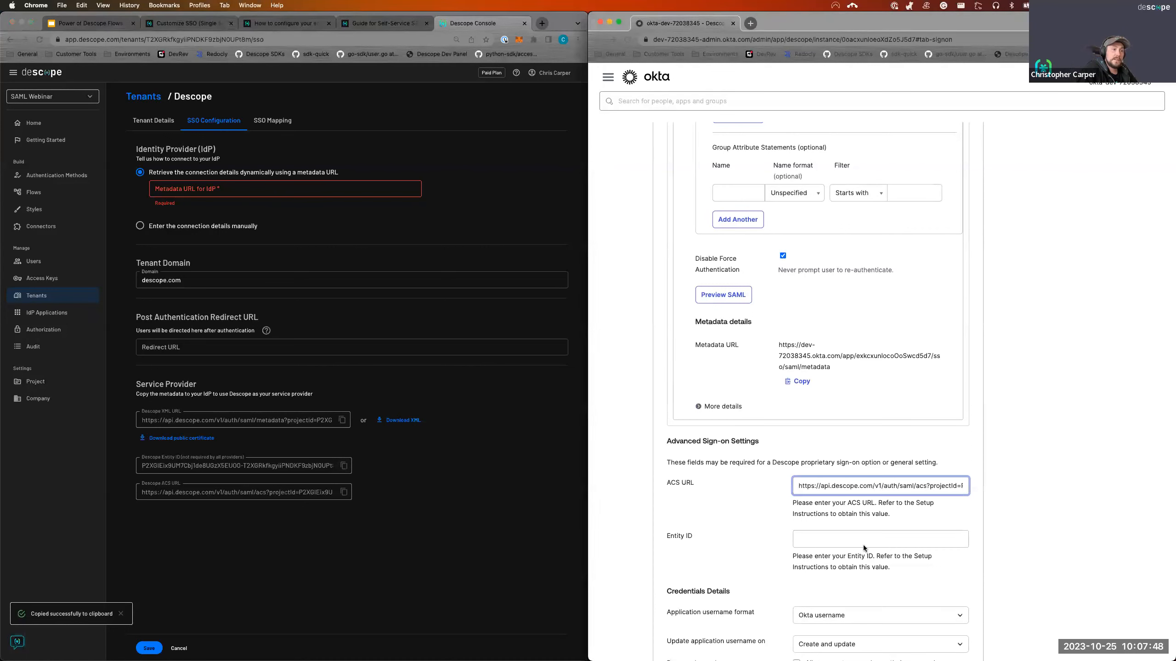
left_click(794, 538)
key("super+v")
scroll(726, 520, "down", 5)
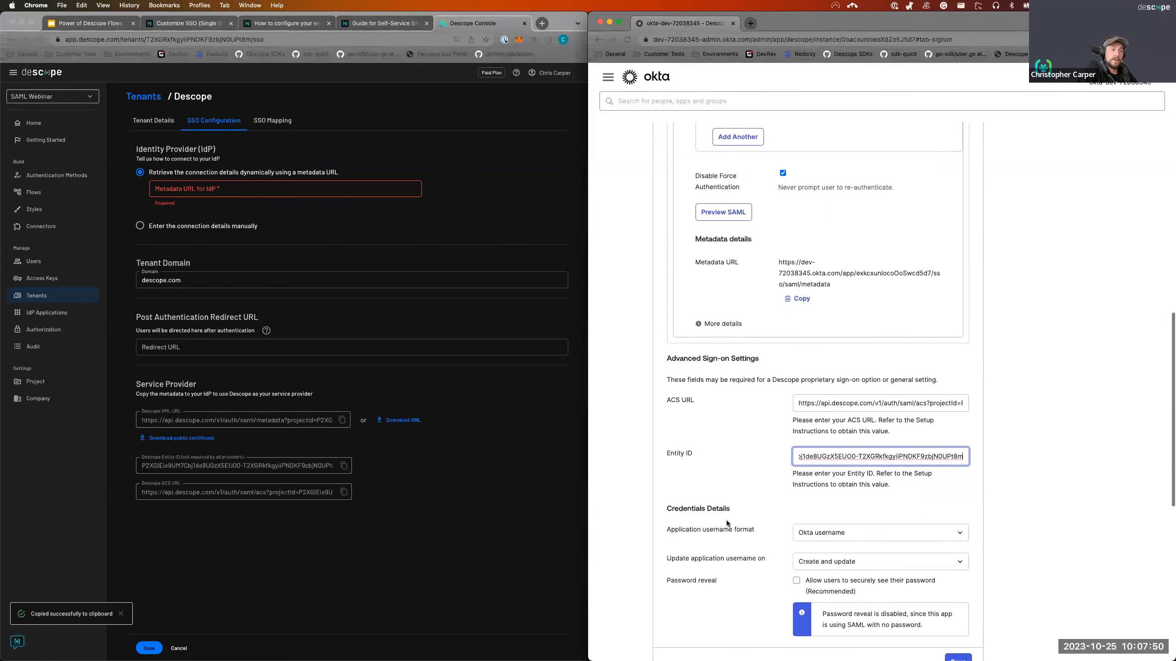
Step: Following the attribute mapping example in the Descope docs, define an Okta attribute statement named userName with the value user.firstName
scroll(725, 520, "up", 10)
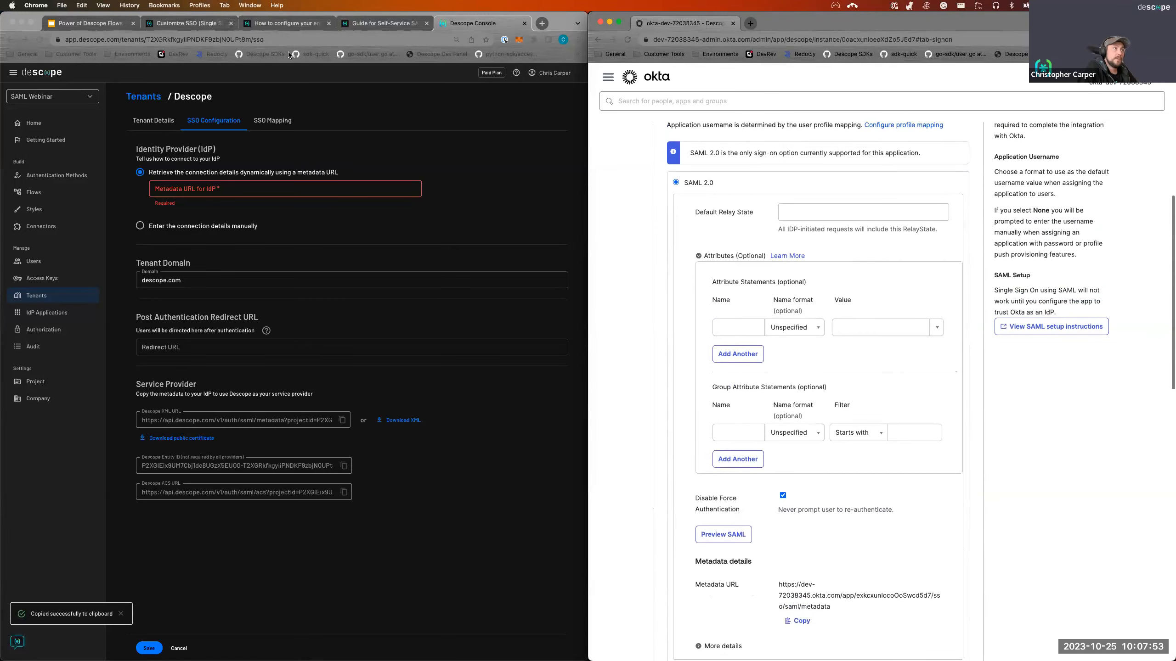
left_click(257, 25)
scroll(251, 153, "down", 3)
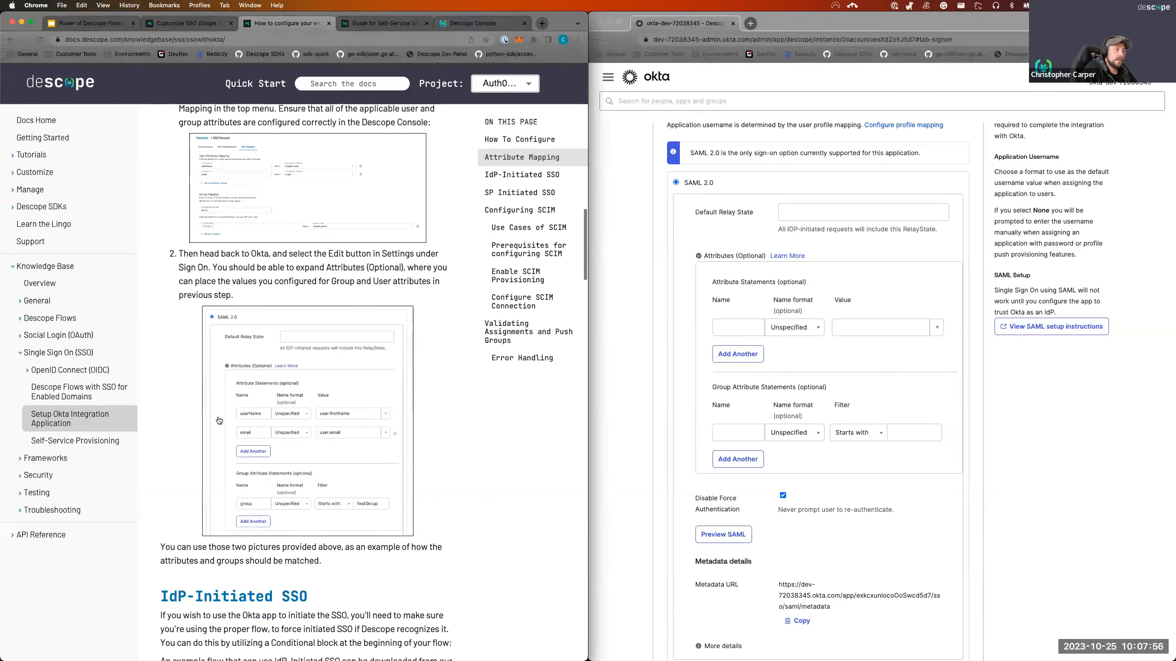
left_click(736, 328)
type("userNa")
left_click(870, 324)
type("user.firstName")
Step: Add a second attribute statement named email with the value user.email
left_click(737, 354)
left_click(736, 355)
type("email")
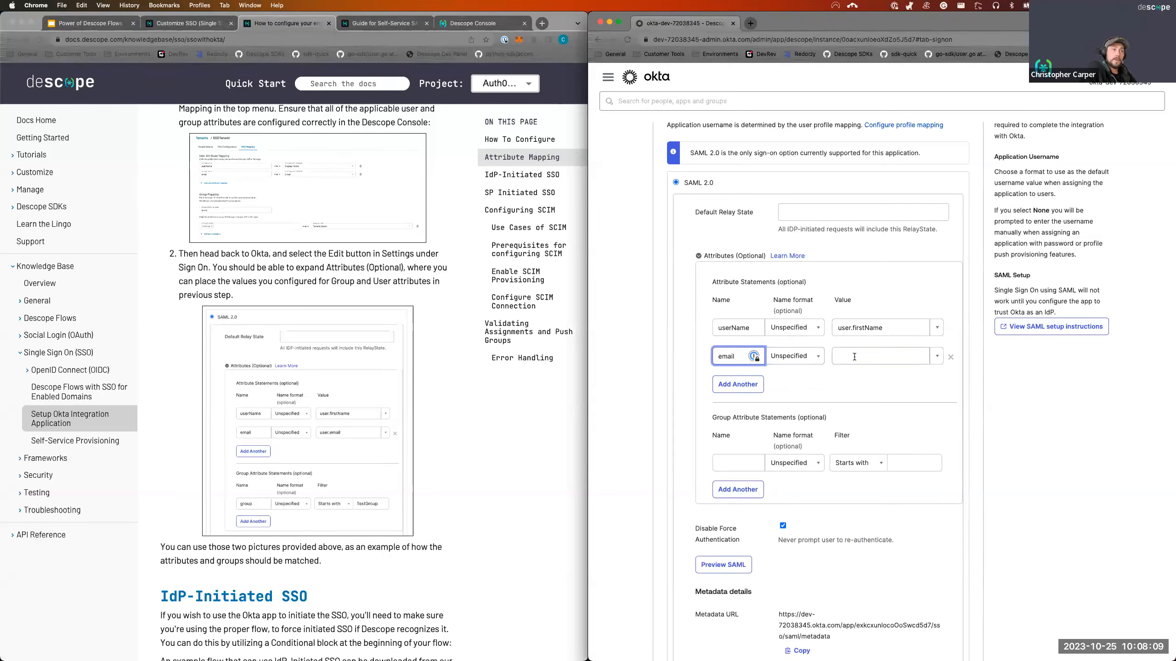
left_click(855, 357)
type("user.email")
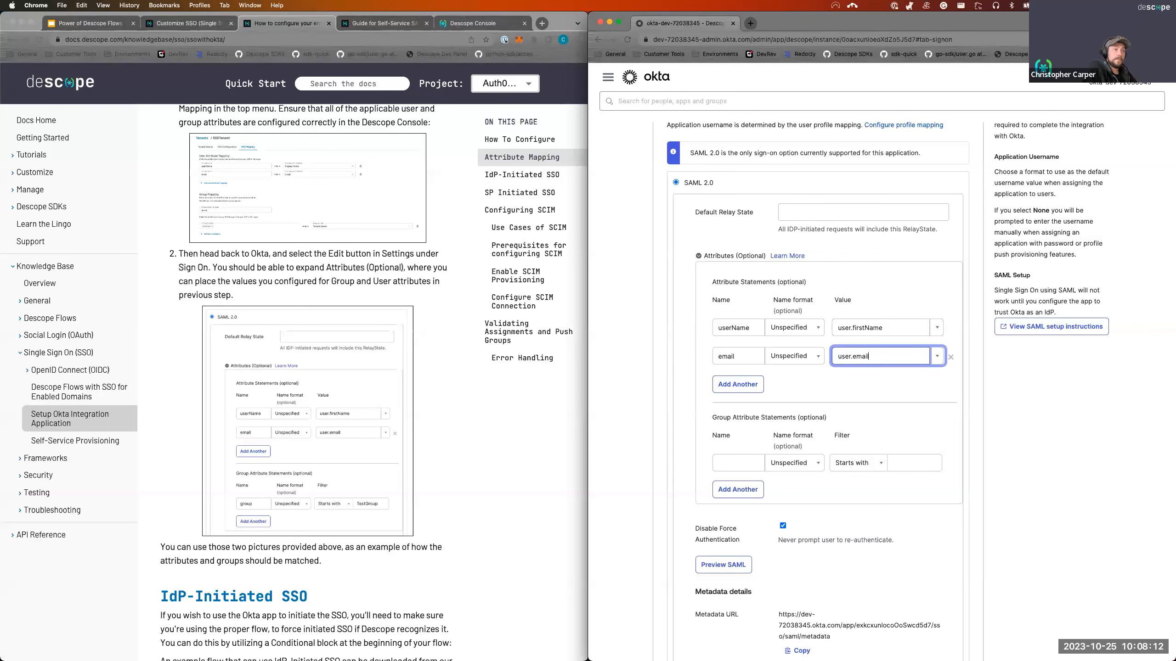
Step: Open the Okta directory's groups in a separate tab and remove the first listed member from ChrisTestGroup
left_click(735, 467)
left_click(609, 77)
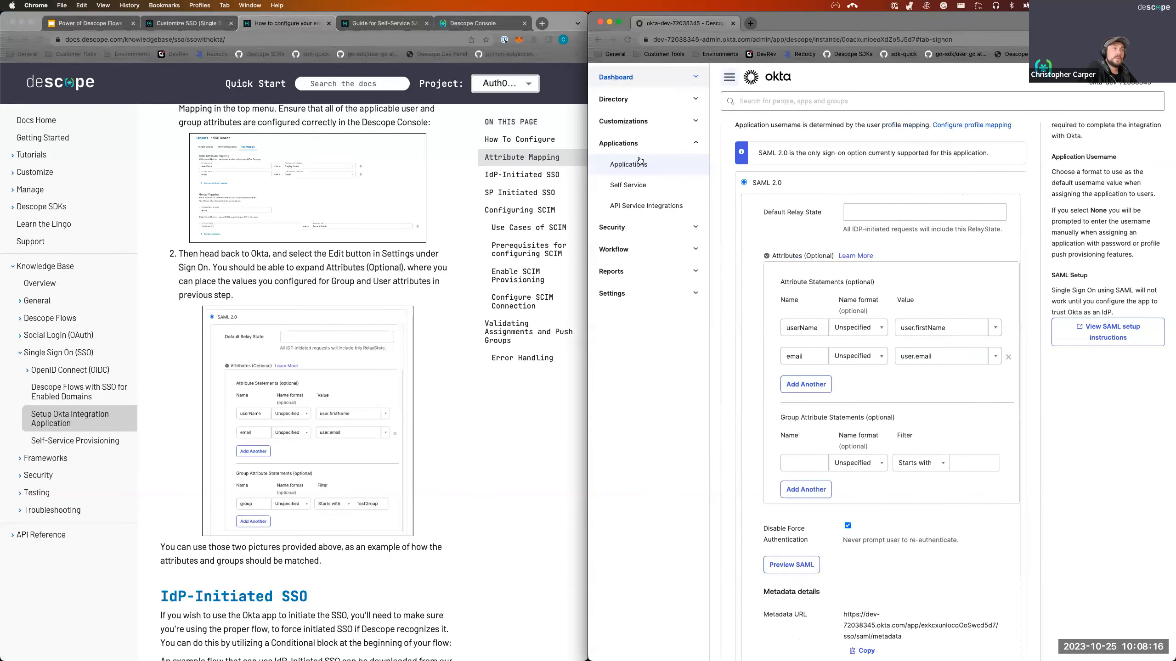
left_click(625, 100)
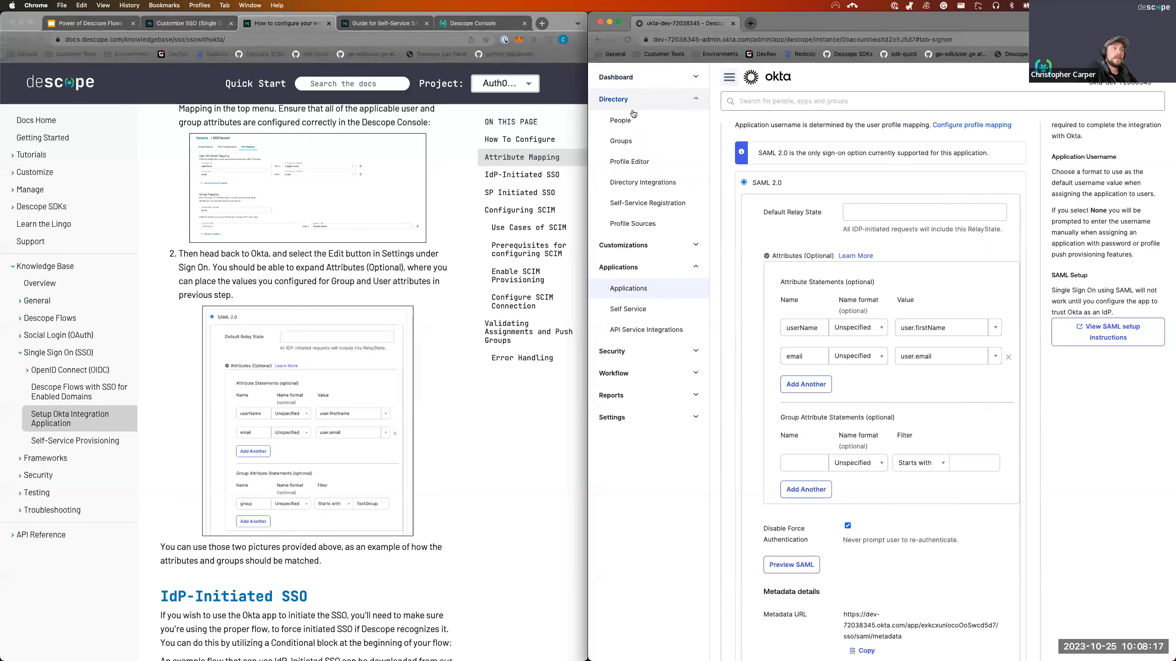
right_click(626, 135)
left_click(657, 145)
left_click(754, 30)
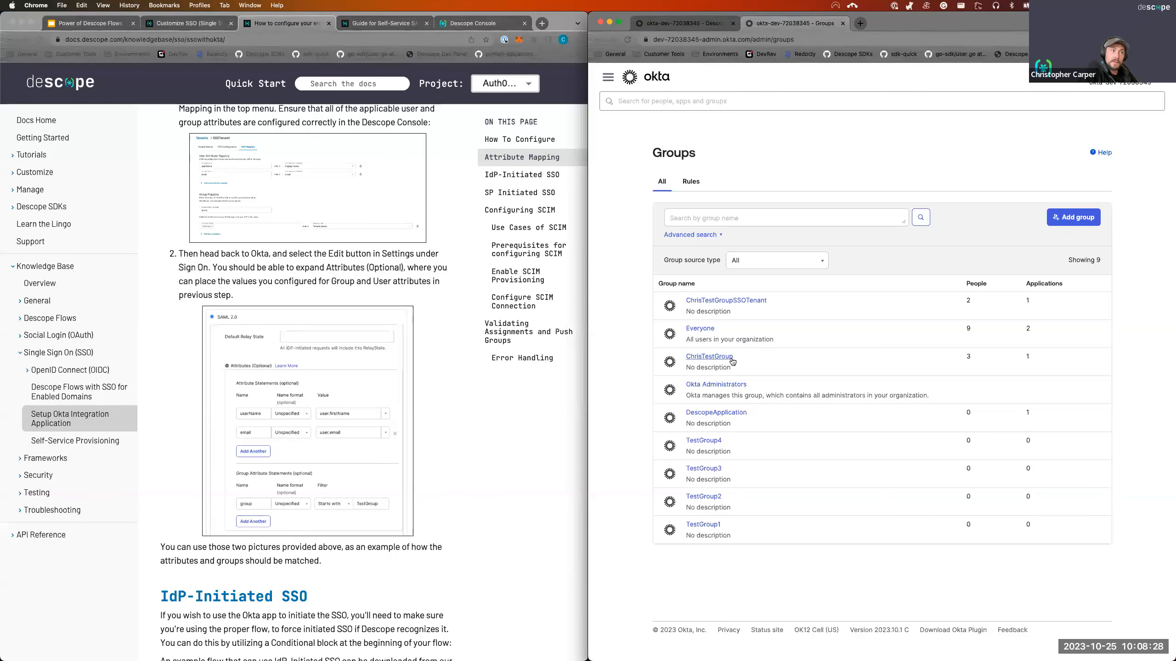
left_click(705, 360)
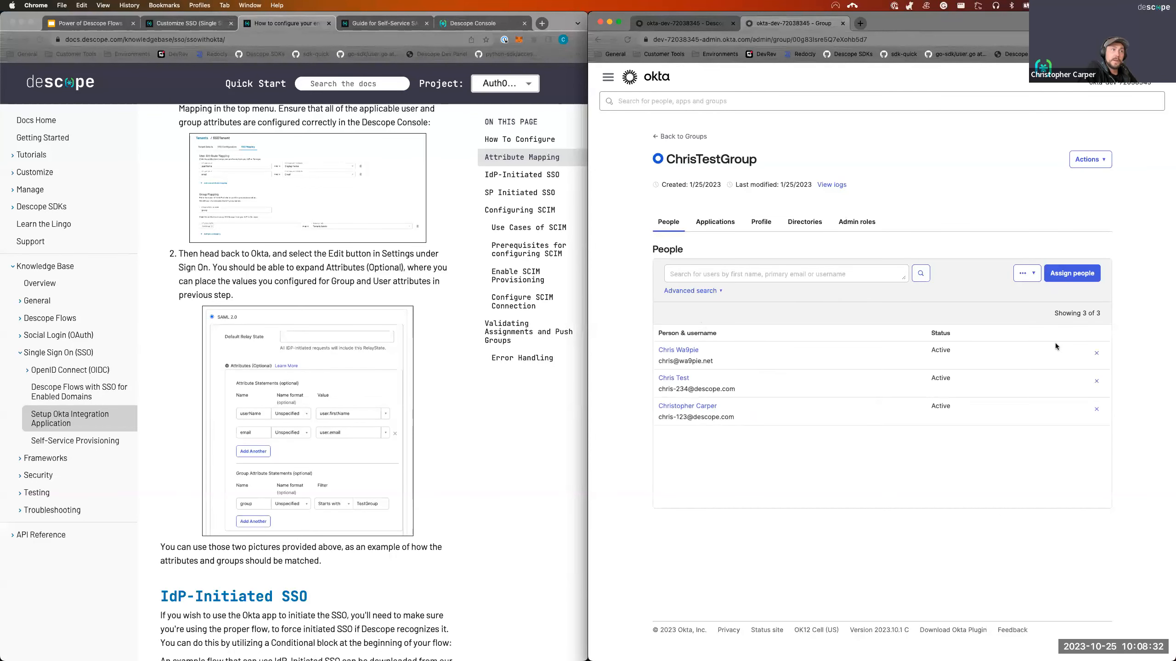
left_click(1096, 353)
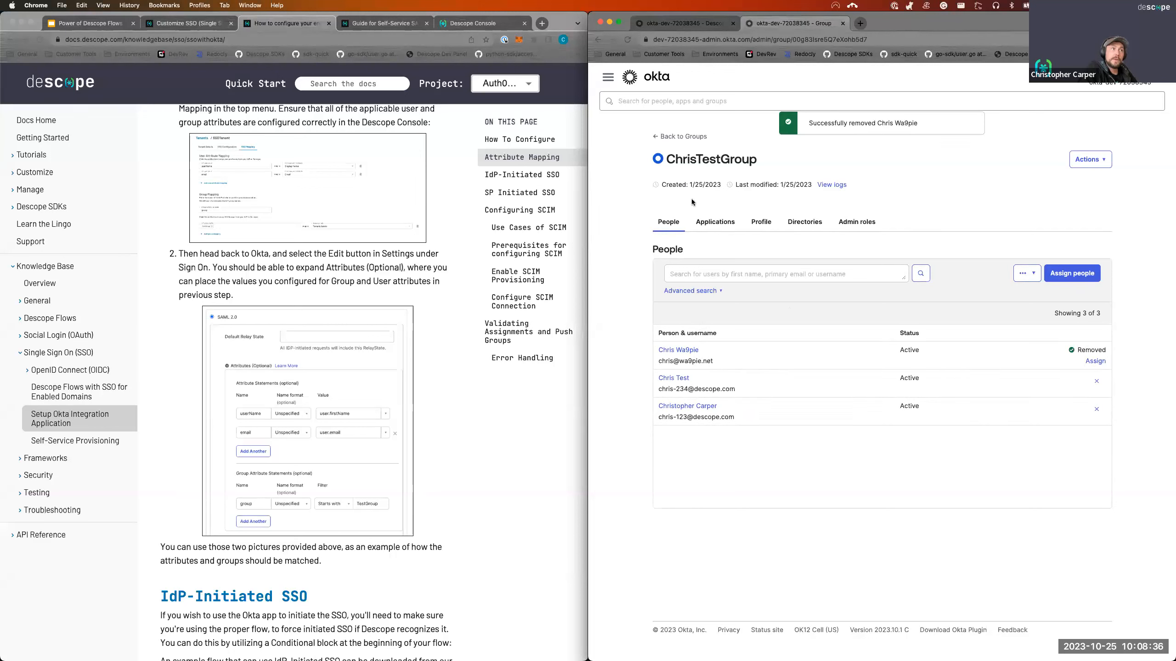
Step: Copy the group's name and define a group attribute statement named group with the filter Equals ChrisTestGroup in the app's sign-on settings
left_click_drag(761, 160, 671, 159)
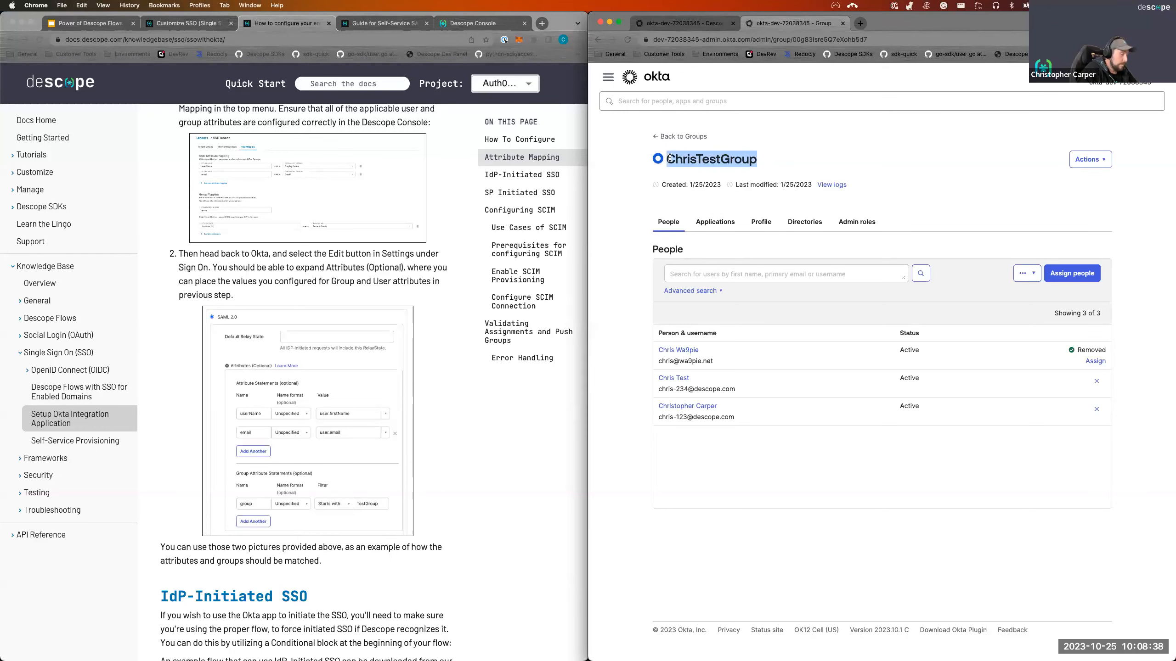
left_click(688, 23)
left_click(801, 465)
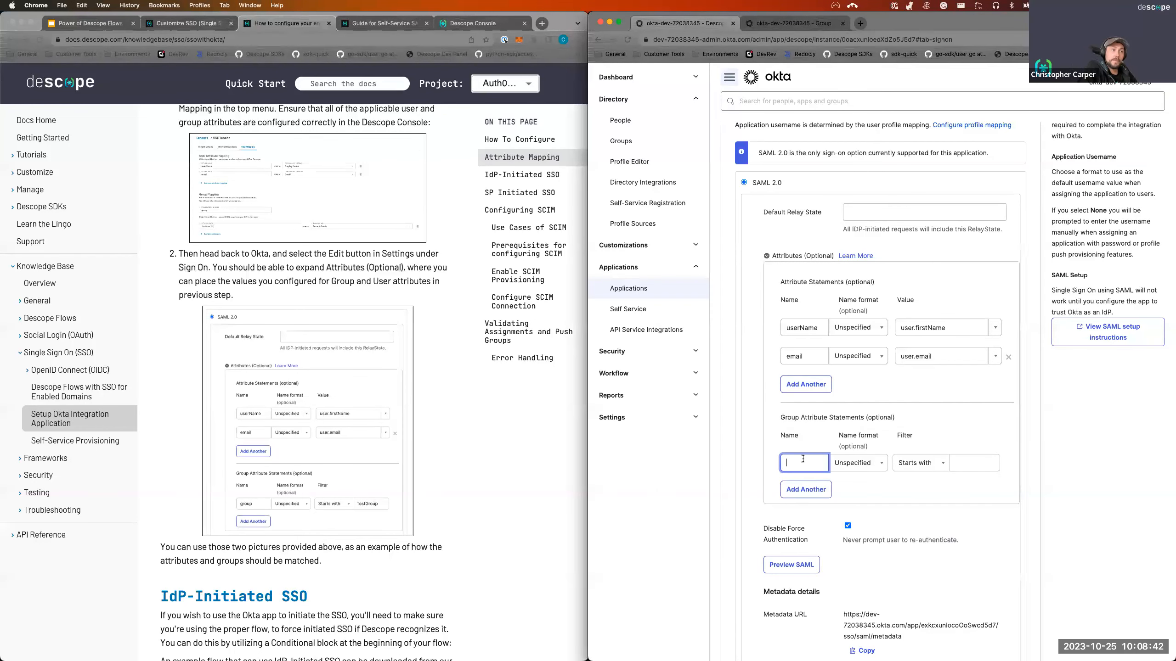
type("group")
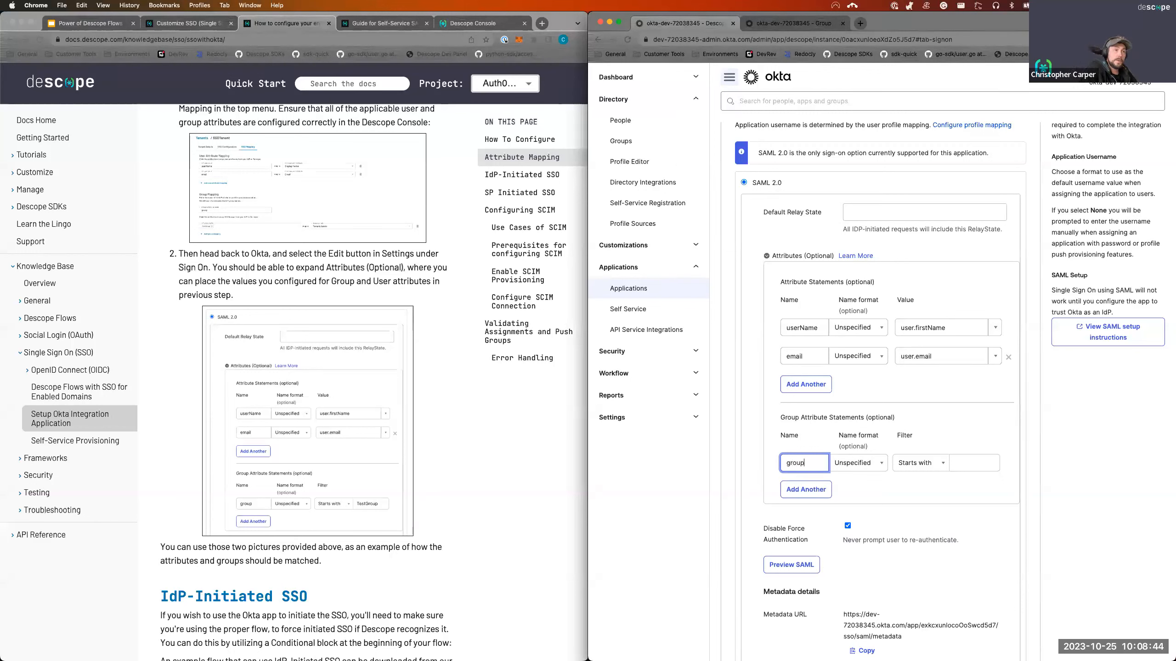
left_click(935, 461)
left_click(908, 499)
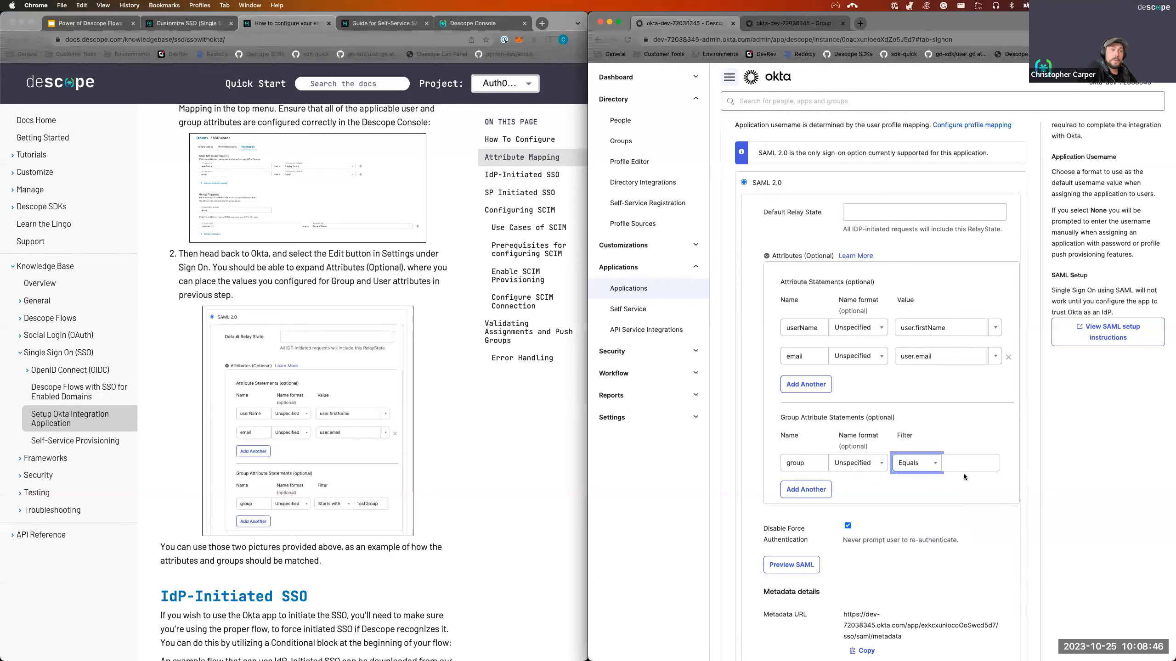
left_click(977, 463)
type("ChrisTestGroup")
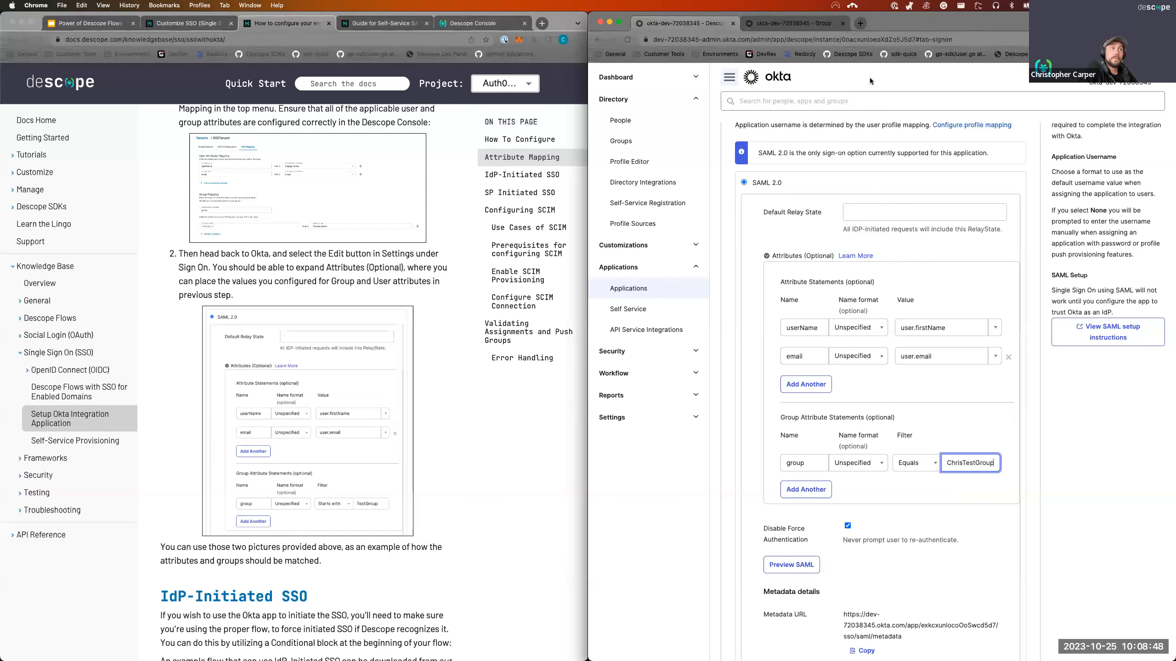
Step: Reload the ChrisTestGroup page to check its remaining members and return to the app's sign-on settings
left_click(796, 24)
left_click(628, 40)
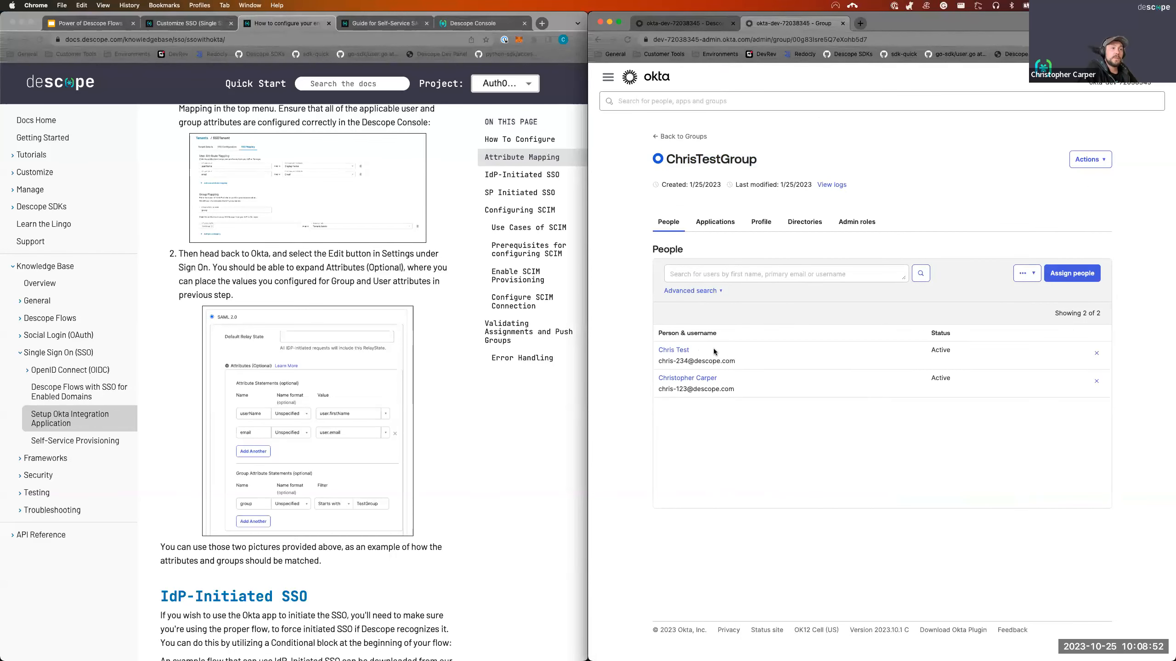
left_click(691, 26)
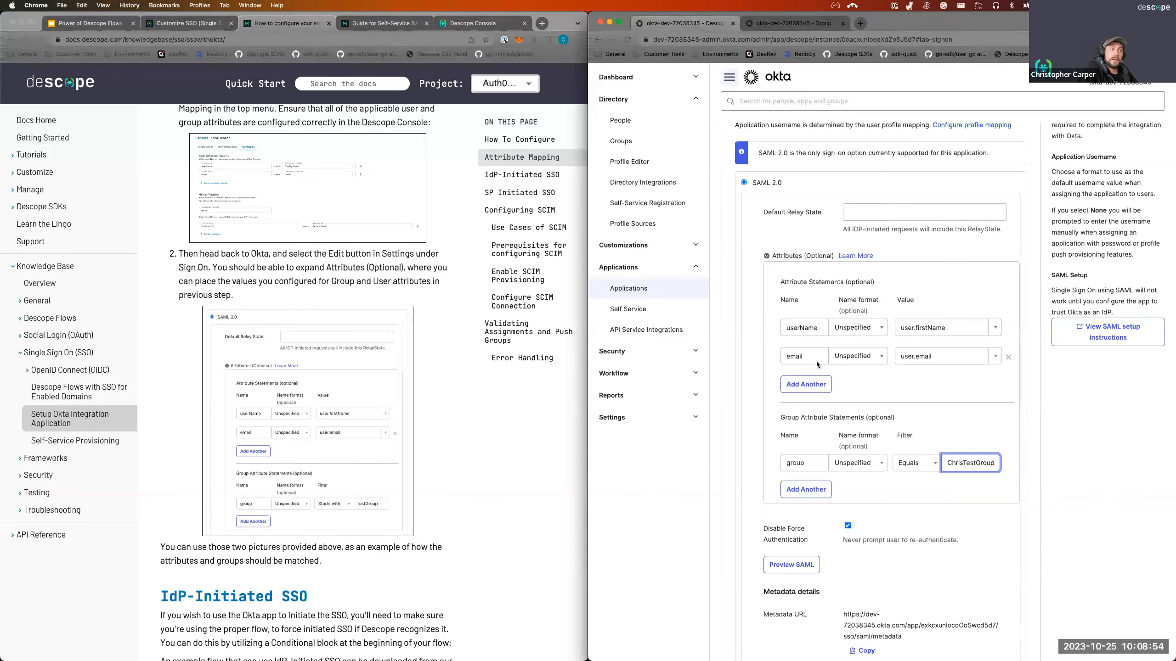
Step: Save the Descope Webinar app's sign-on settings in Okta
scroll(816, 361, "down", 6)
scroll(816, 364, "down", 4)
left_click(1013, 493)
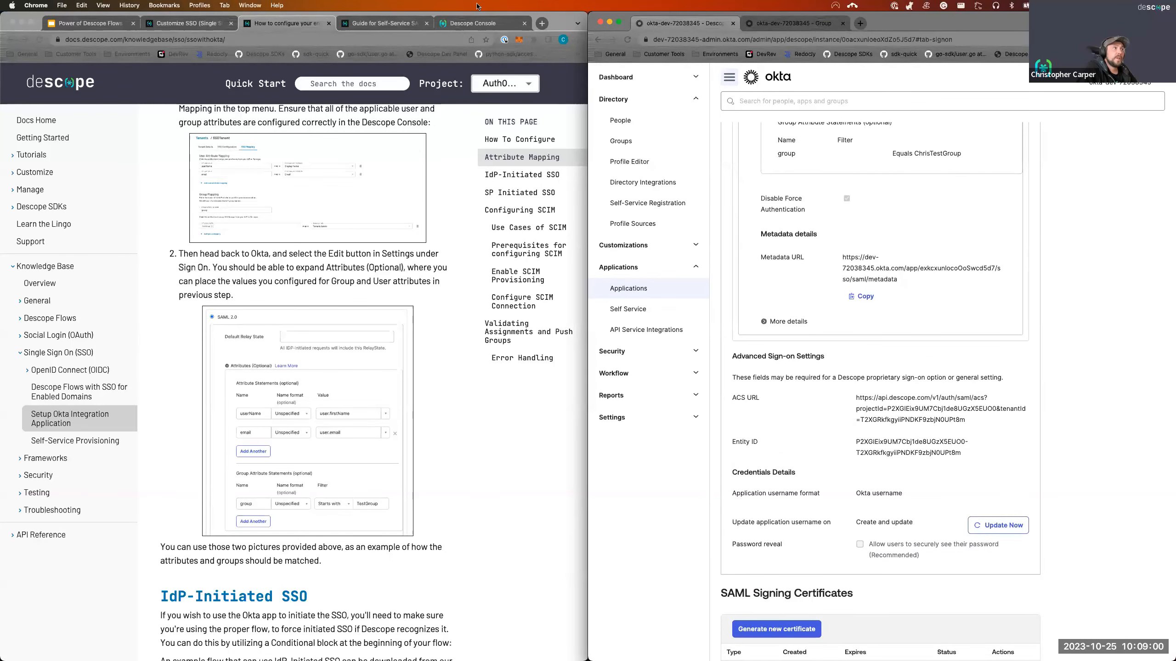
Step: Copy the metadata URL from the Okta app's metadata details into the IdP metadata URL of the Descope tenant's SSO configuration
left_click(475, 23)
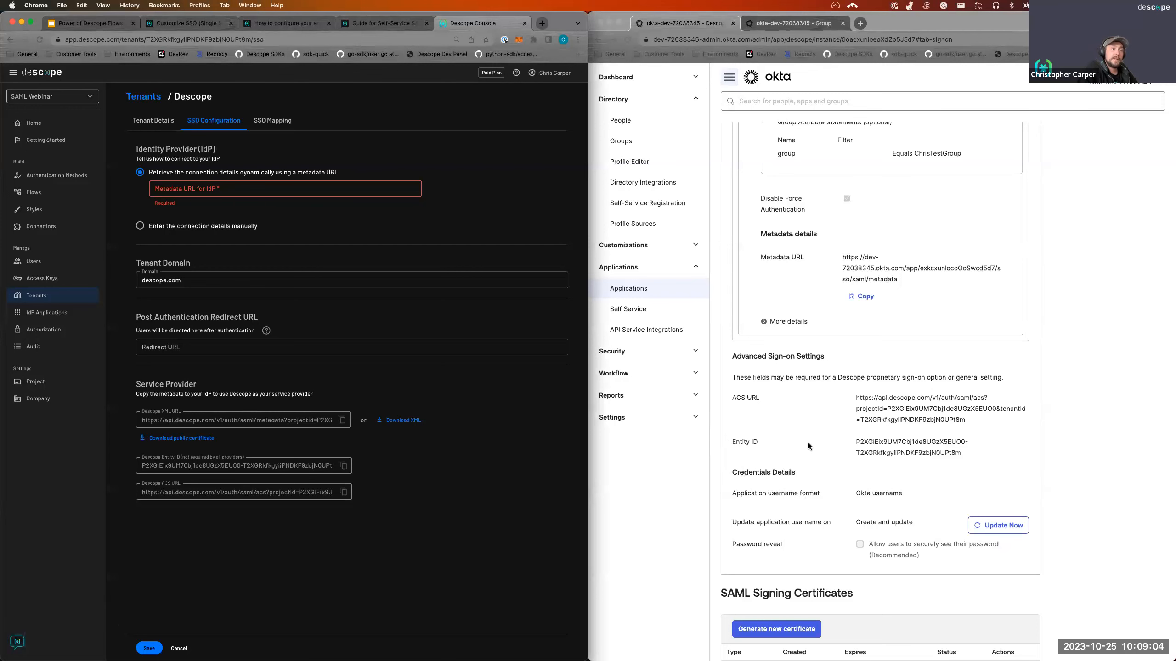
scroll(929, 398, "up", 4)
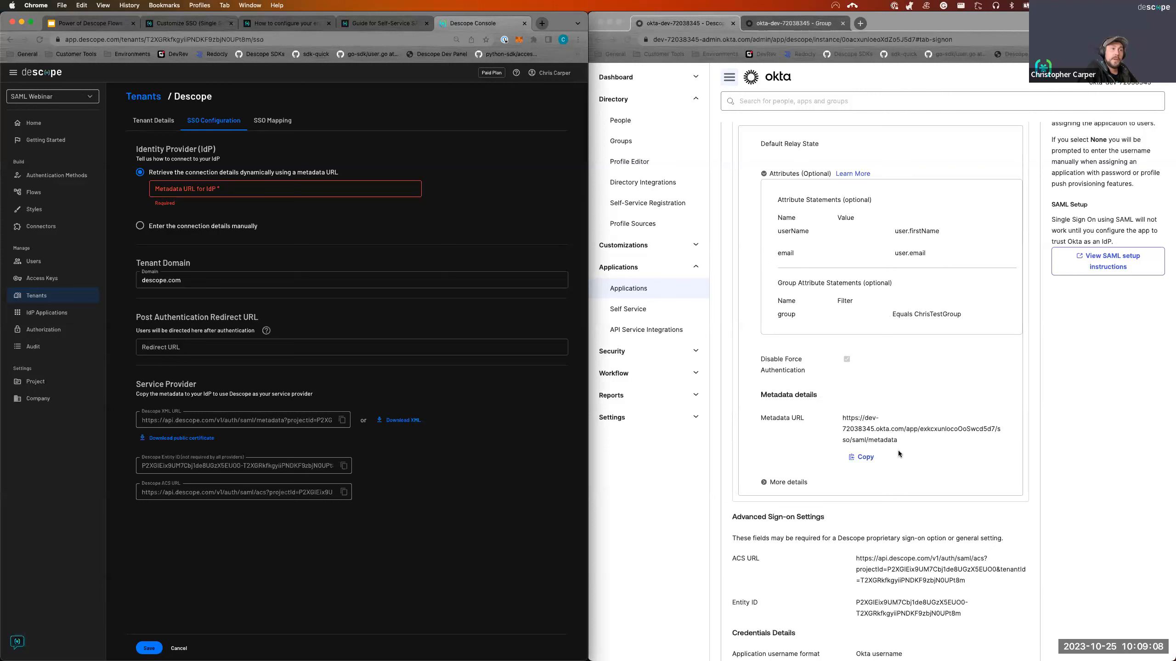
left_click_drag(900, 441, 842, 420)
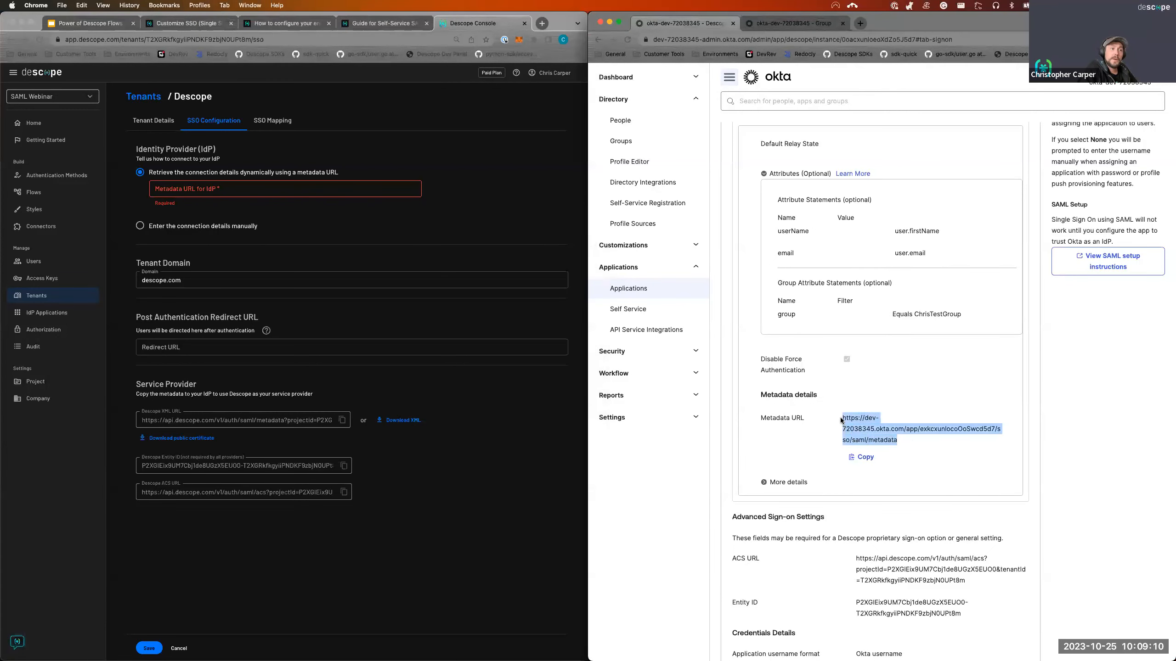
right_click(864, 429)
left_click(871, 446)
left_click(244, 183)
left_click(227, 186)
key("super+v")
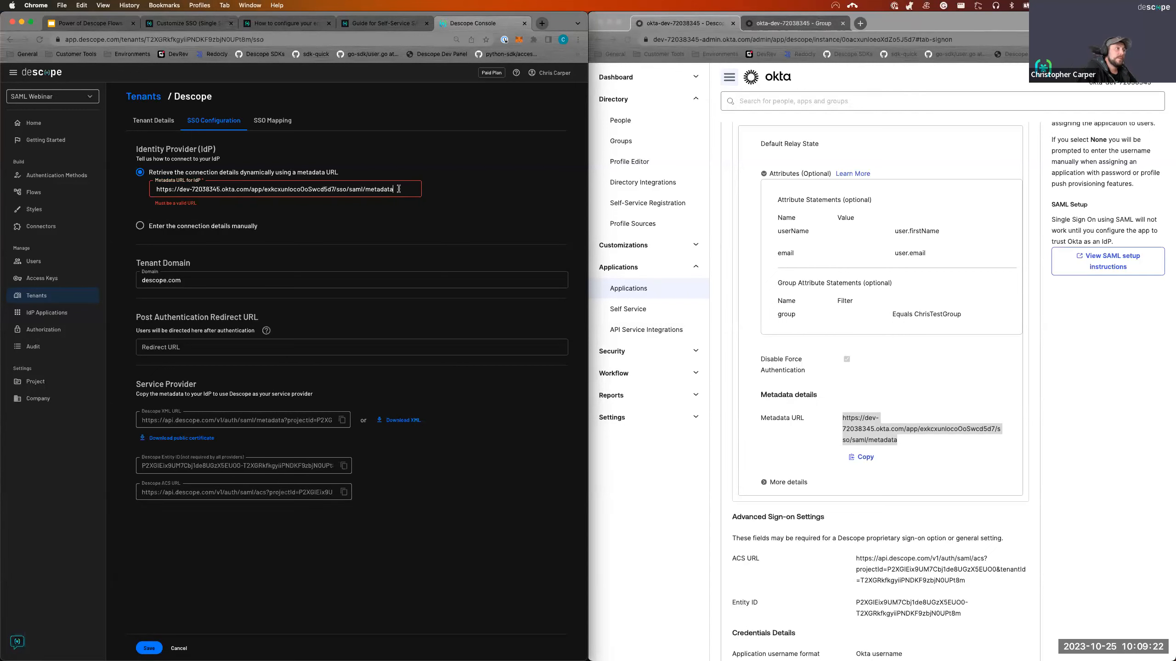
Step: Toggle to manual connection details and back to the metadata URL option, and try to save the SSO configuration
left_click(207, 229)
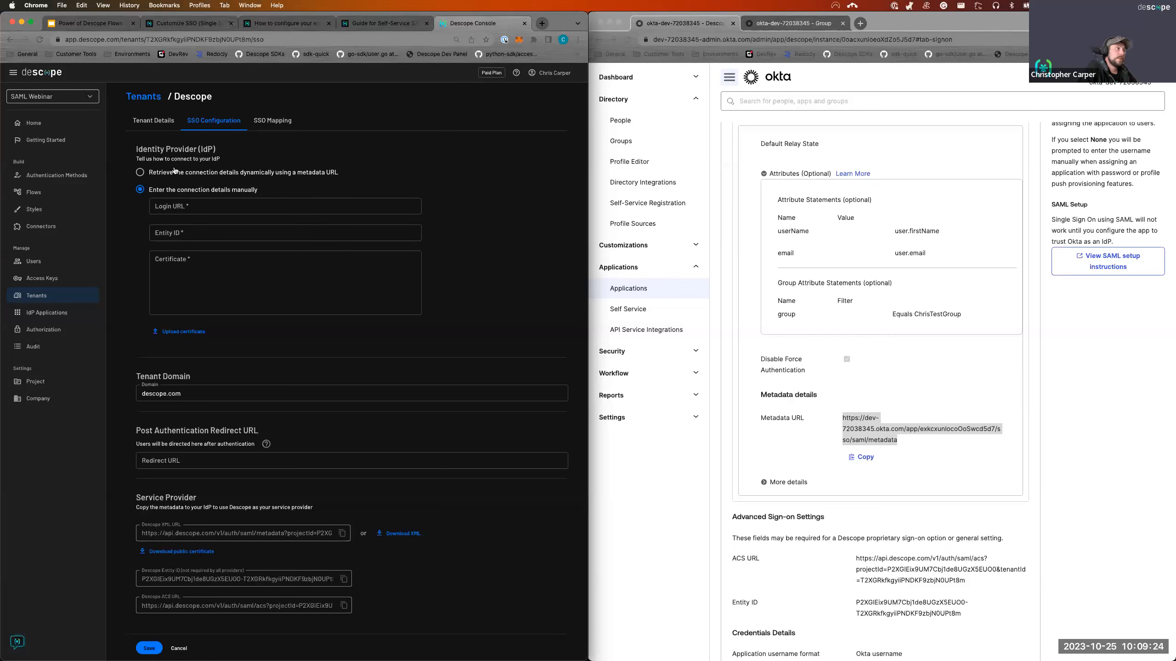
left_click(174, 172)
left_click(149, 647)
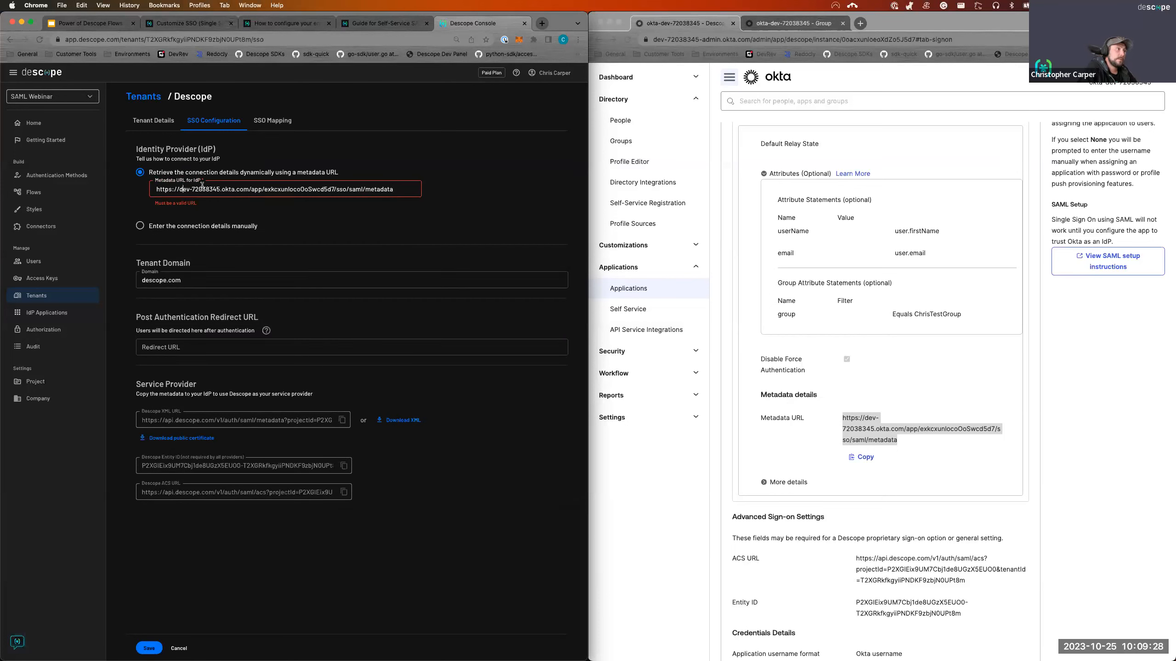
Step: Choose to enter the IdP connection details manually in Descope and open Okta's SAML setup instructions
left_click(171, 227)
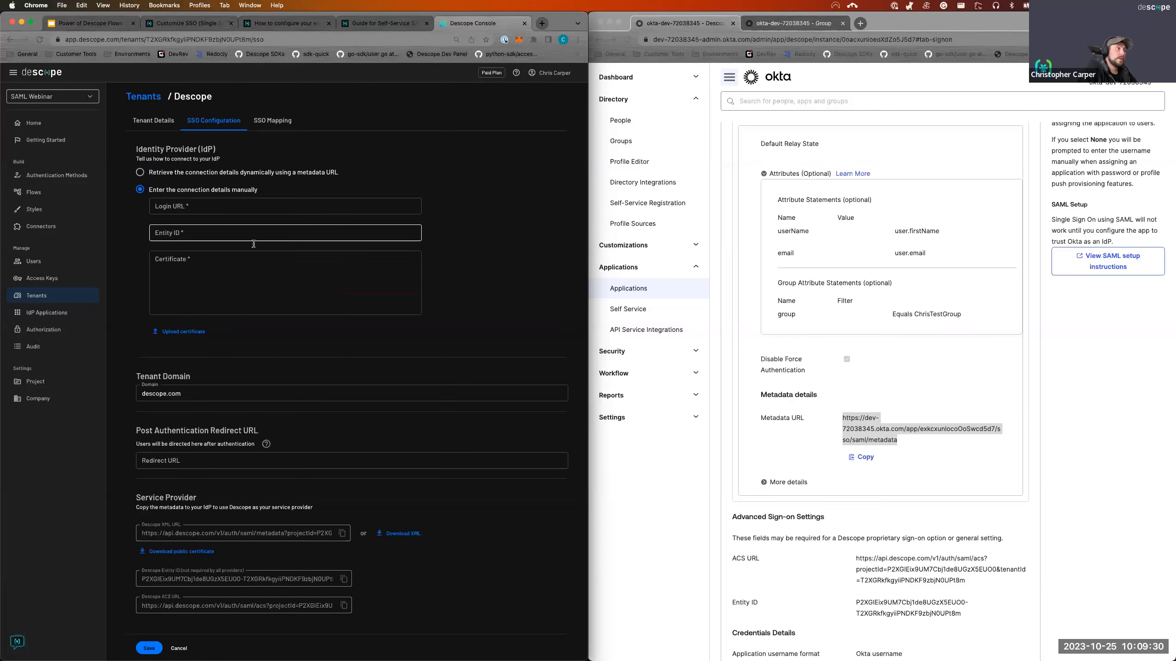
left_click(1110, 263)
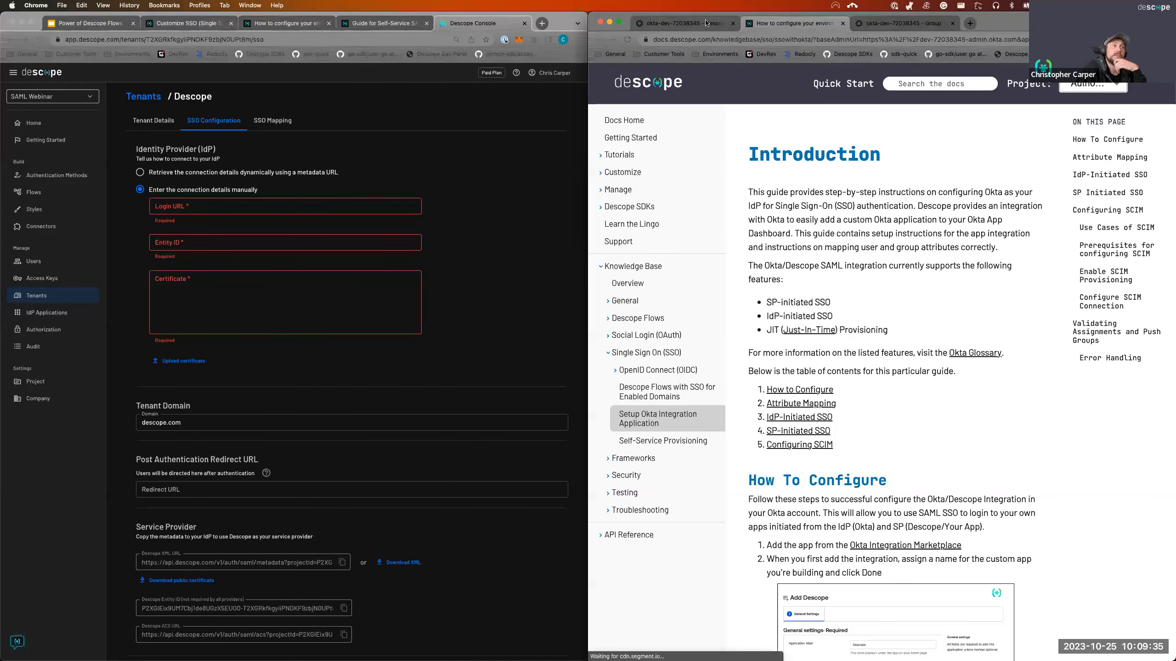
Step: Look through the Descope Webinar app's sign-on and general settings in Okta for the manual IdP connection details
left_click(705, 22)
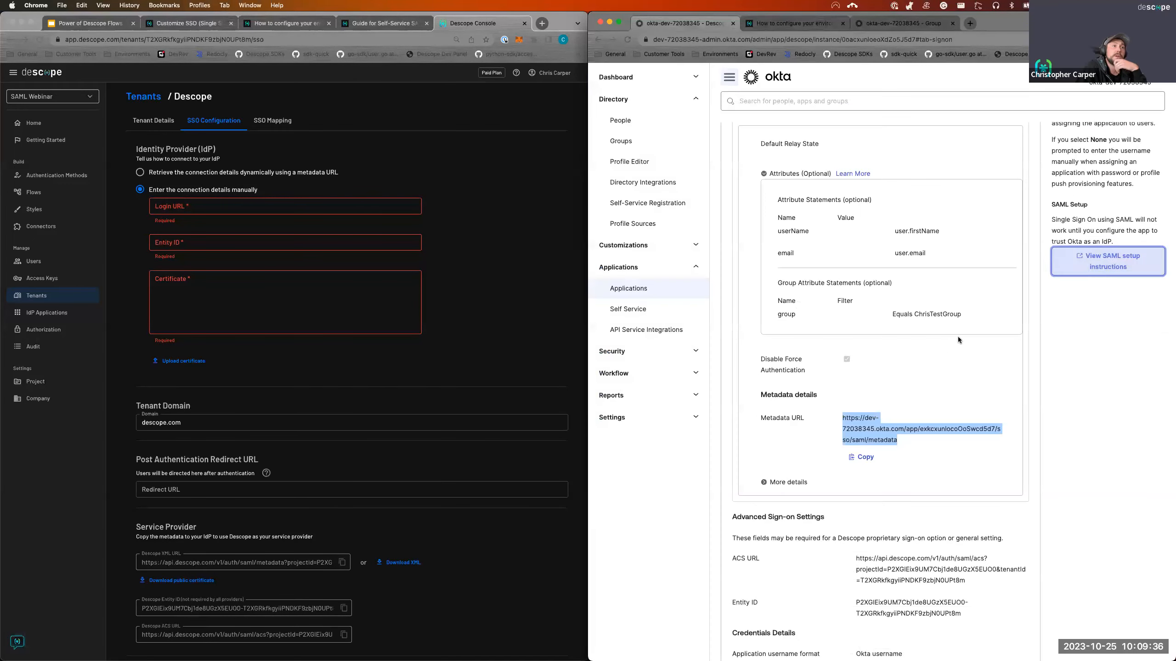
scroll(935, 417, "down", 6)
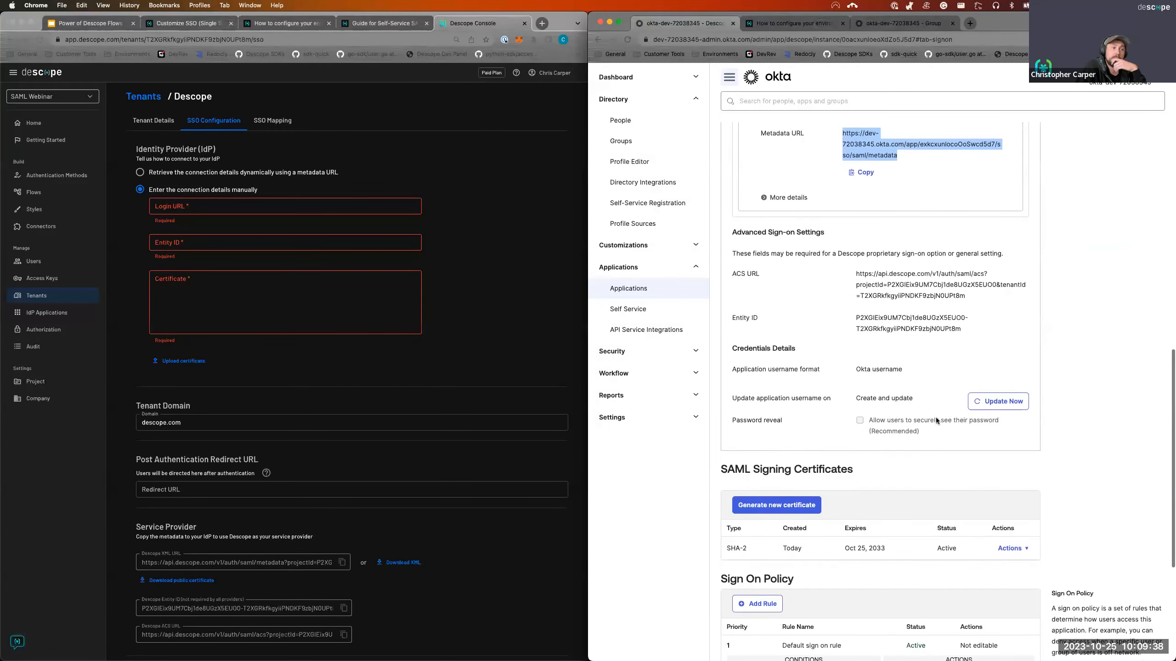
scroll(935, 421, "down", 4)
scroll(935, 420, "up", 10)
scroll(935, 419, "up", 5)
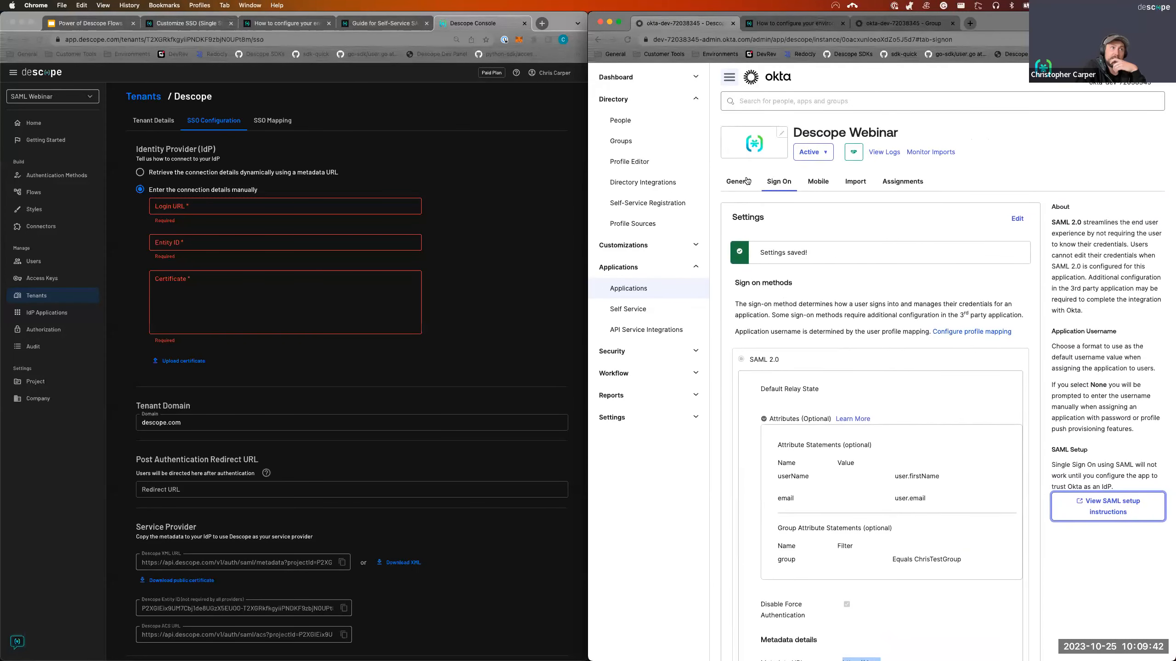
left_click(746, 181)
scroll(847, 296, "down", 4)
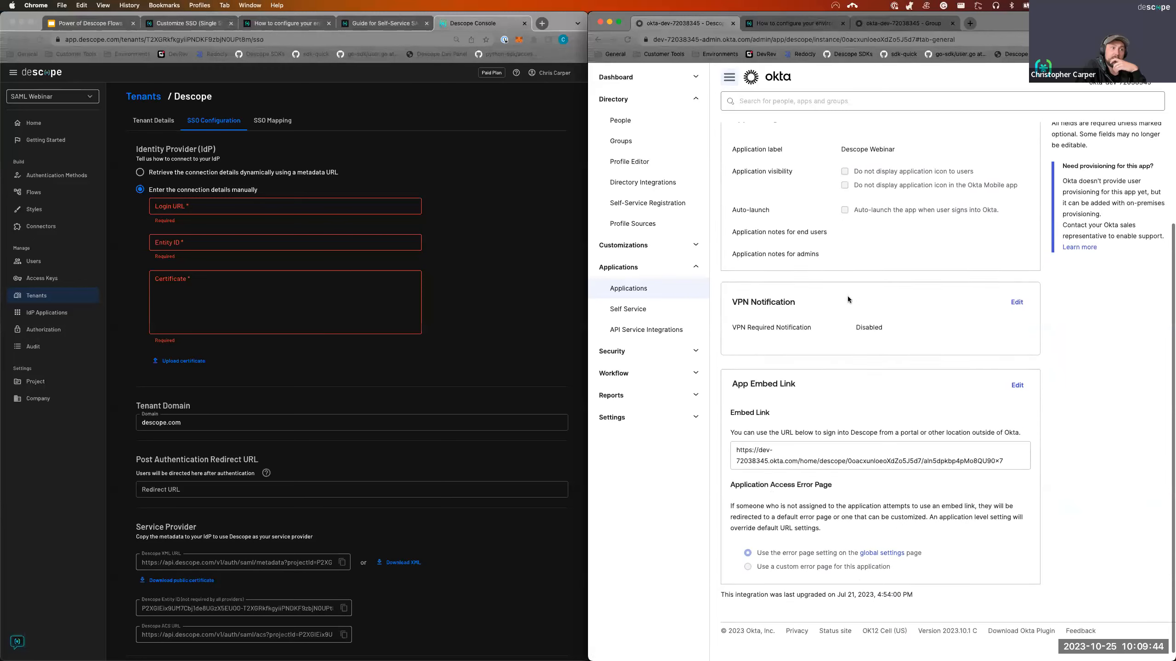
scroll(847, 295, "up", 4)
left_click(779, 208)
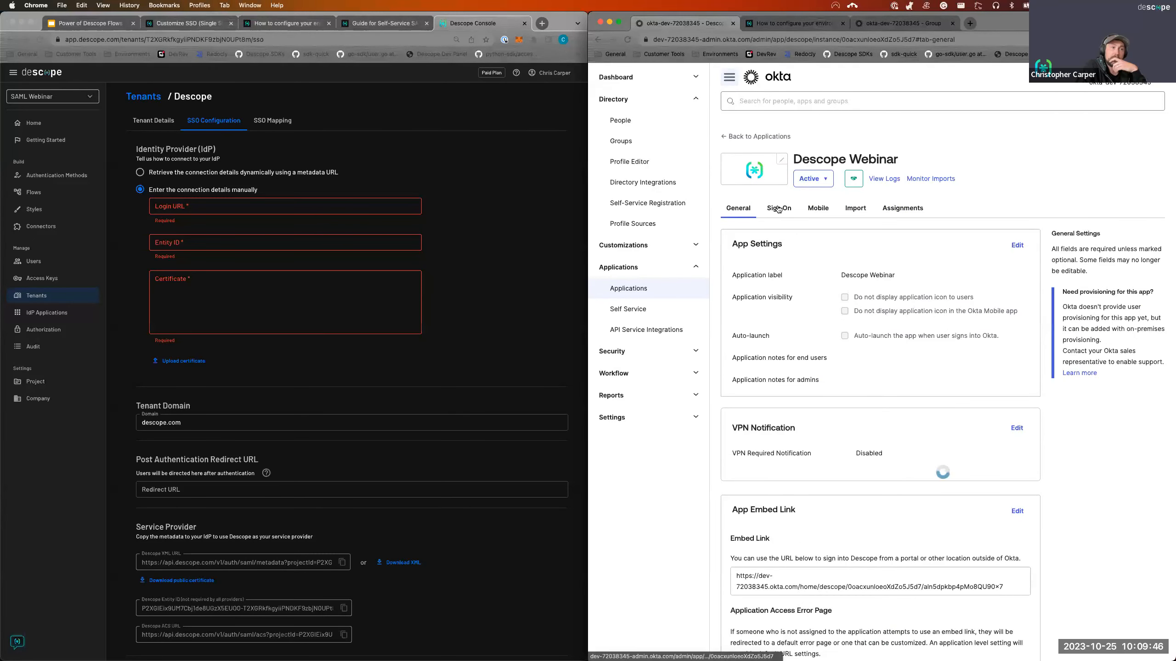
scroll(799, 289, "down", 2)
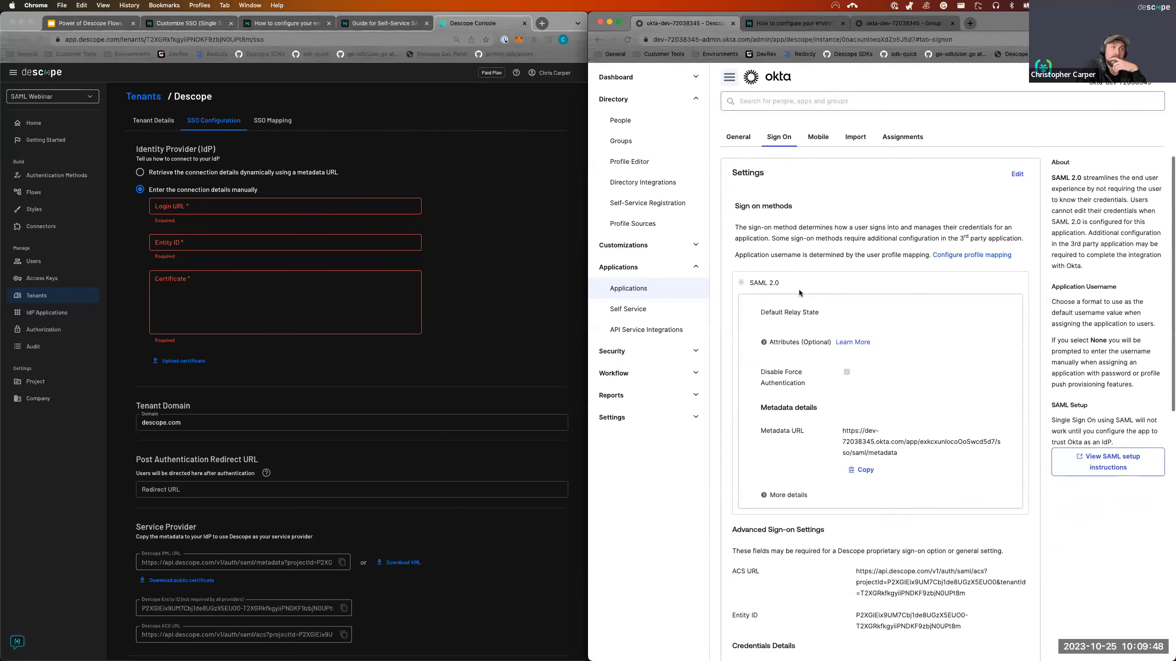
scroll(830, 267, "down", 4)
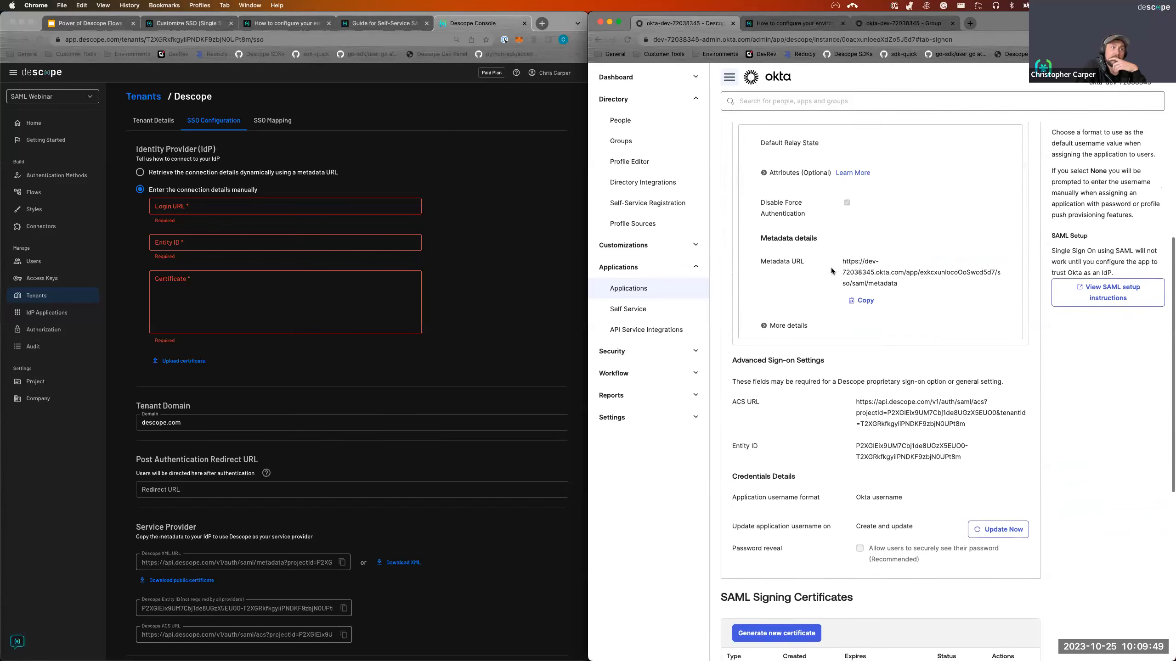
Step: Expand Okta's metadata details and copy the sign-on URL into the Login URL of the Descope SSO configuration
left_click(810, 324)
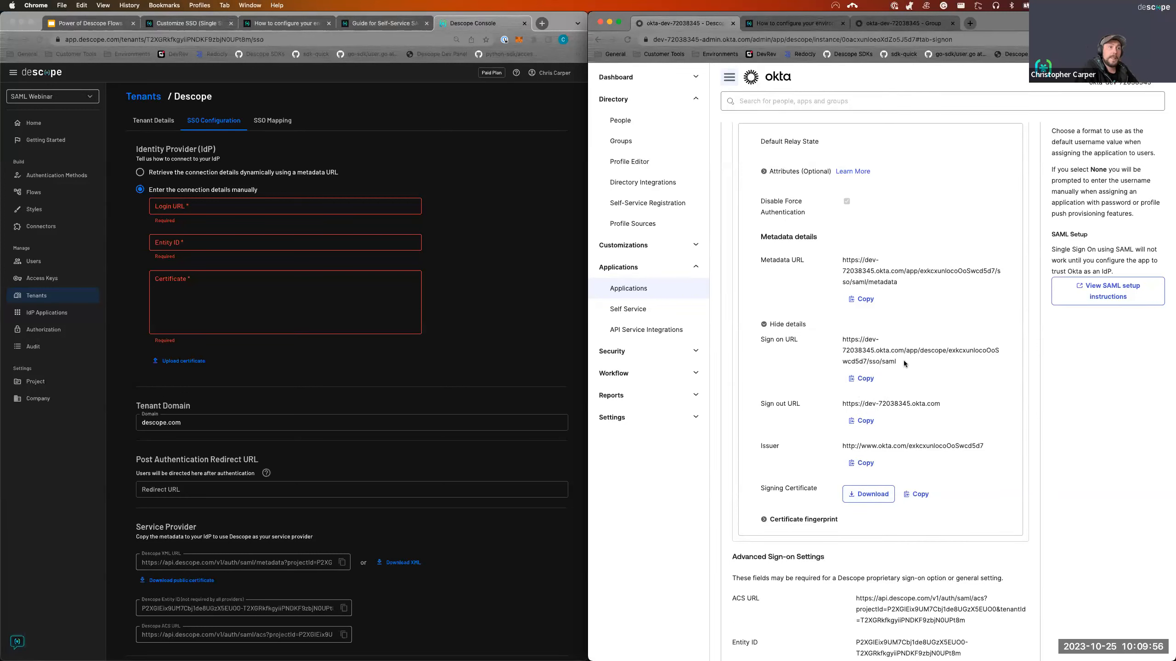
left_click_drag(905, 362, 842, 336)
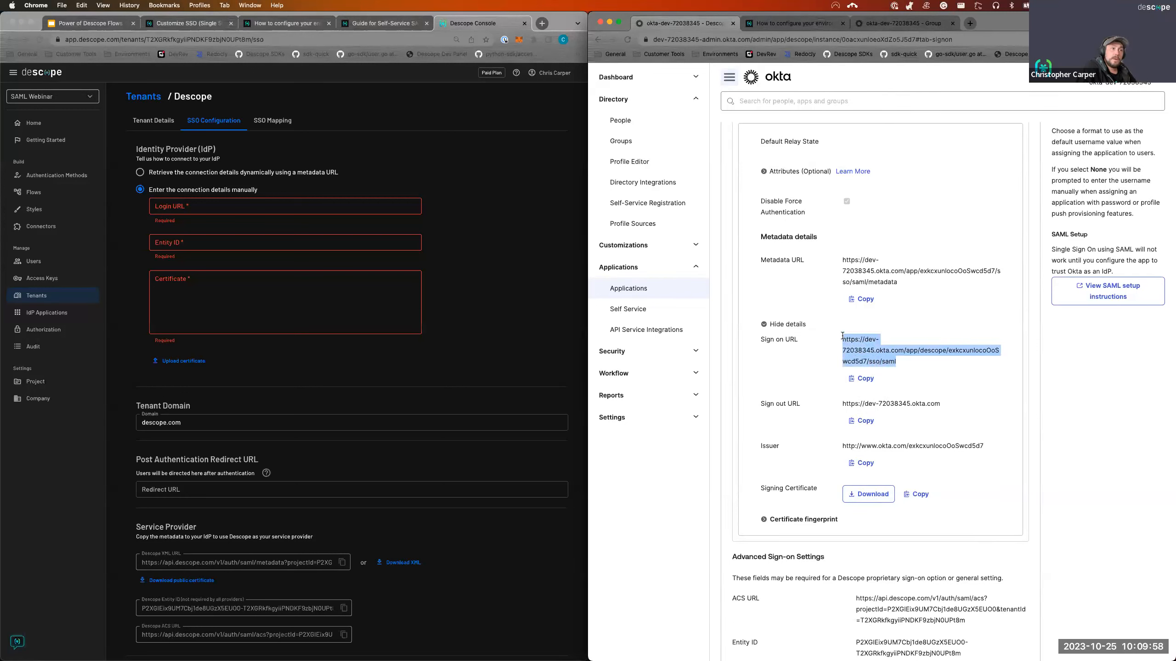
left_click(252, 202)
key("cmd+v")
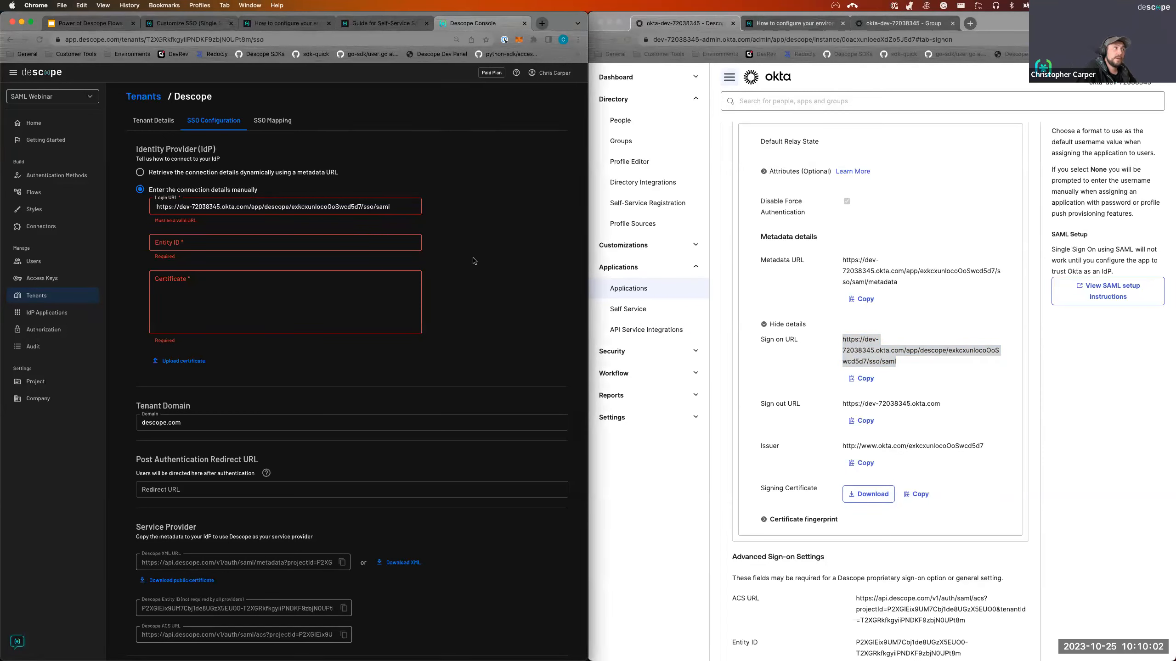
Step: Check the sign-out URL and the issuer in Okta's metadata details as candidates for Descope's Entity ID
left_click_drag(842, 404, 940, 404)
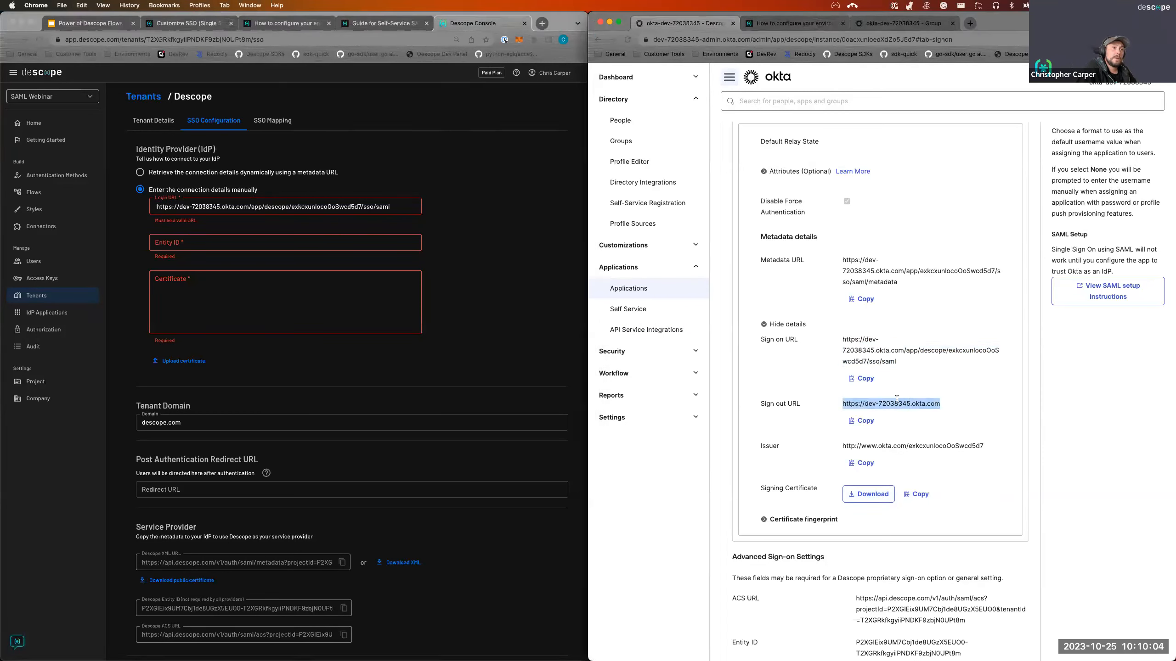
left_click(187, 243)
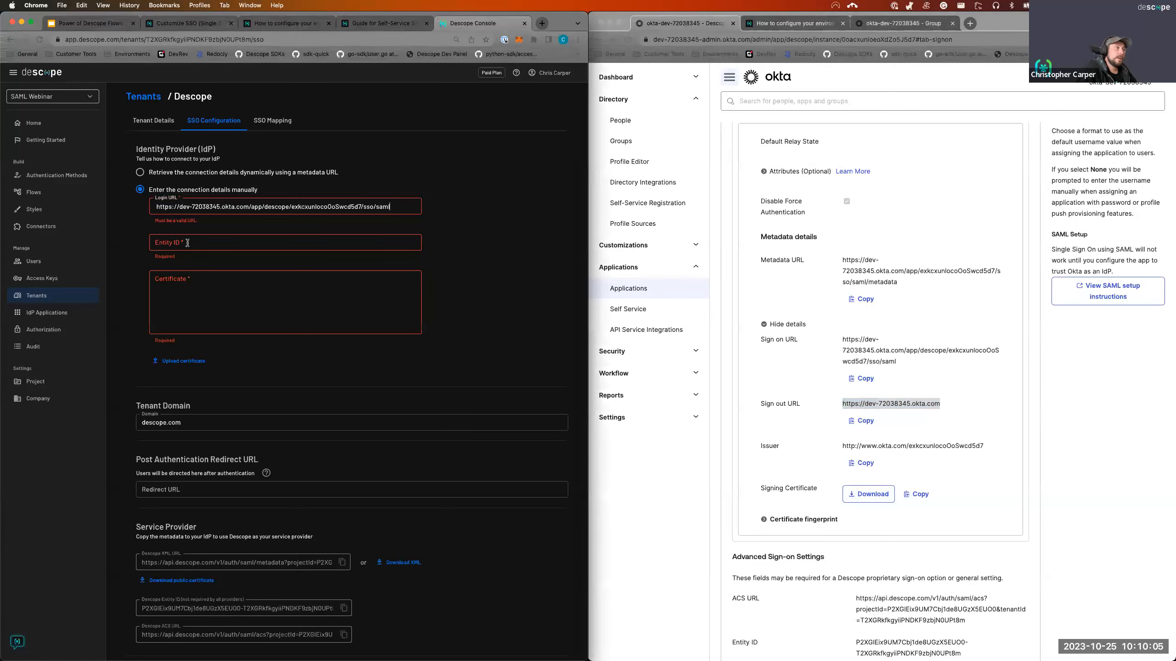
triple_click(906, 446)
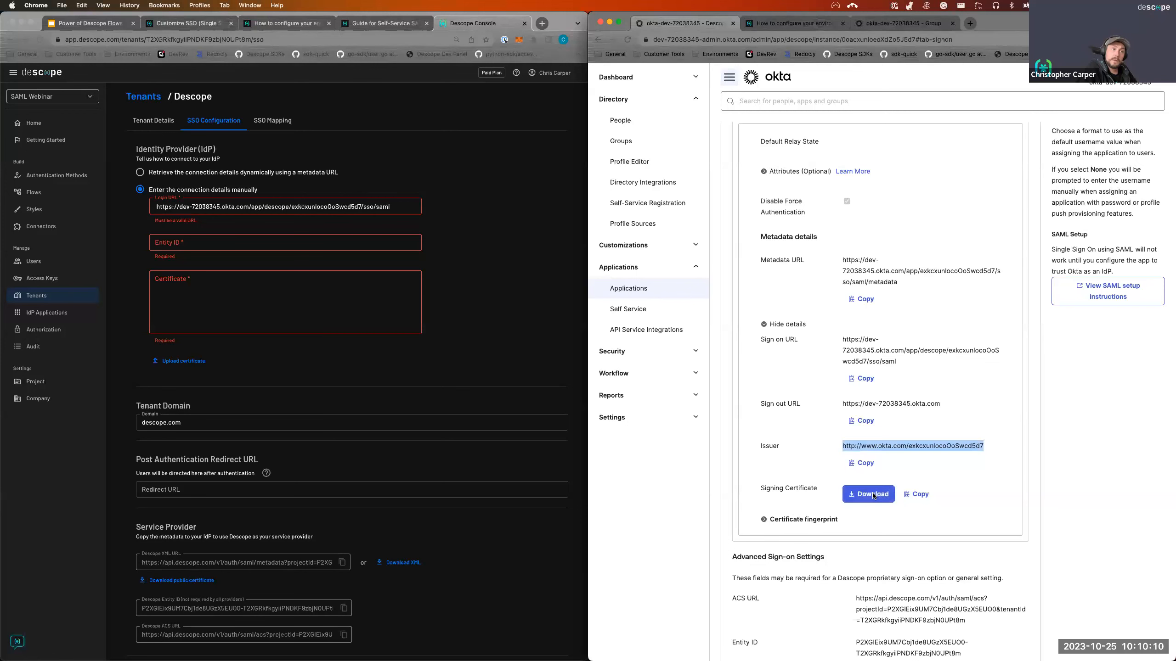
Step: Download and open Okta's signing certificate, and paste the certificate text into the Certificate field of the Descope SSO configuration
left_click(765, 522)
scroll(815, 477, "down", 3)
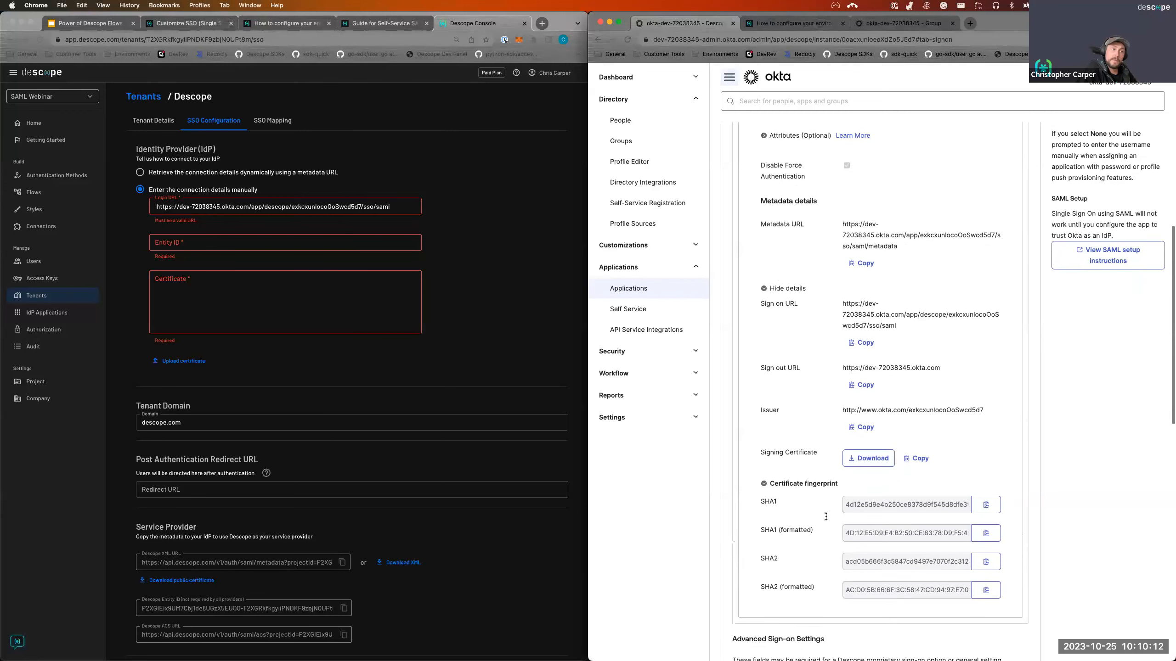
left_click(869, 426)
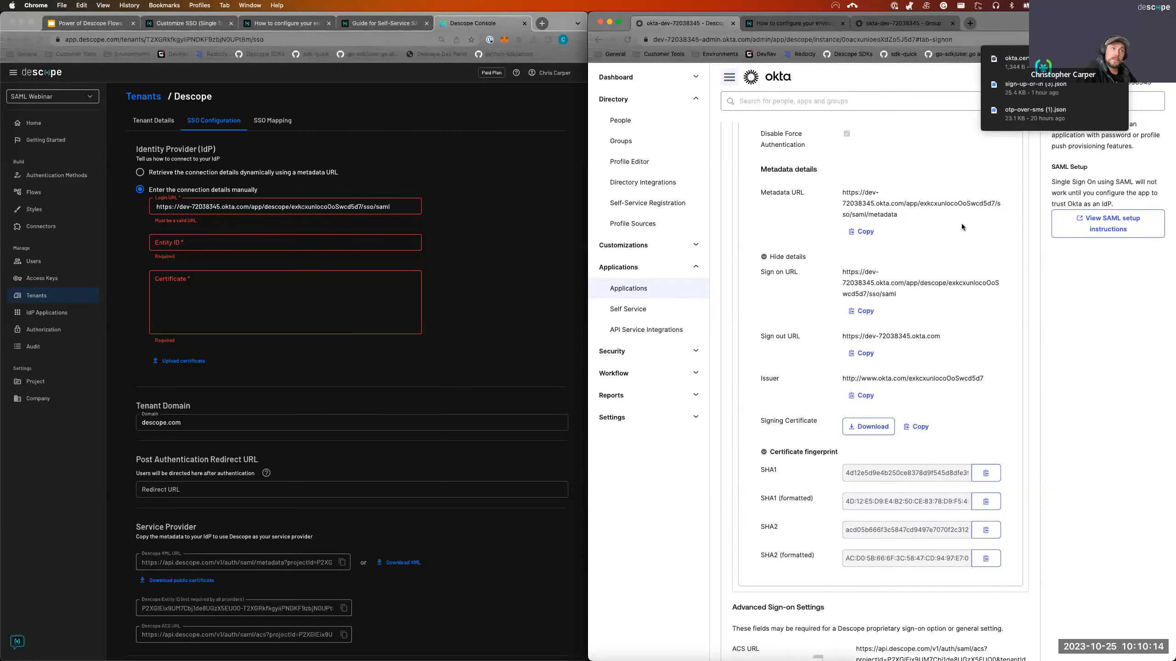
left_click(1014, 60)
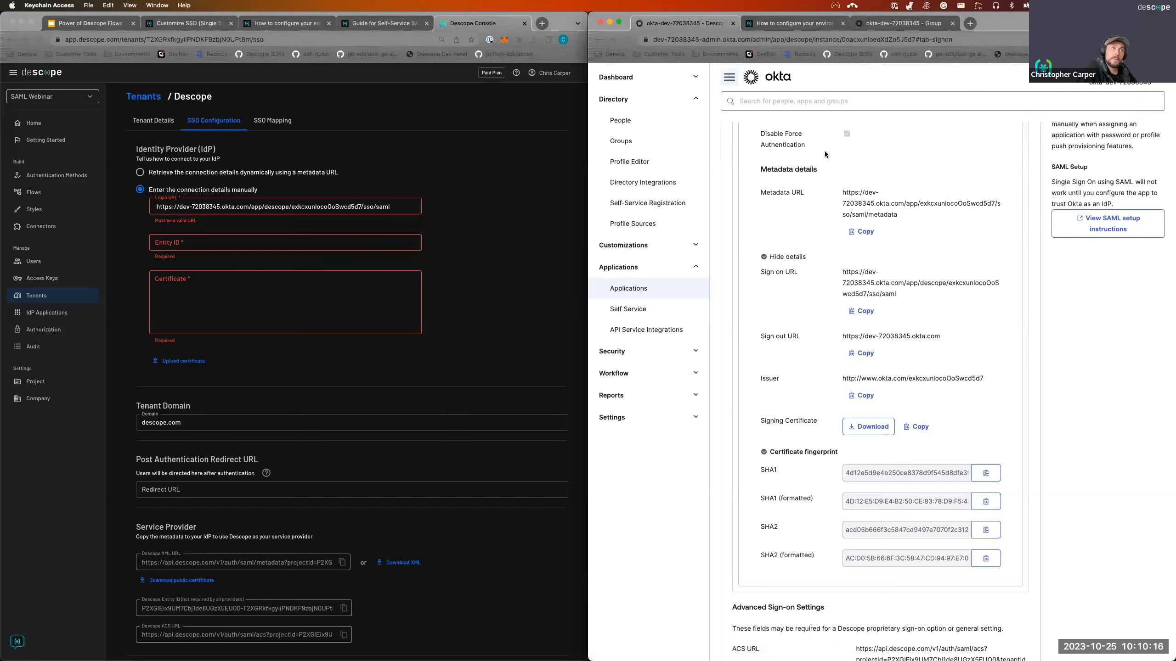
left_click(645, 270)
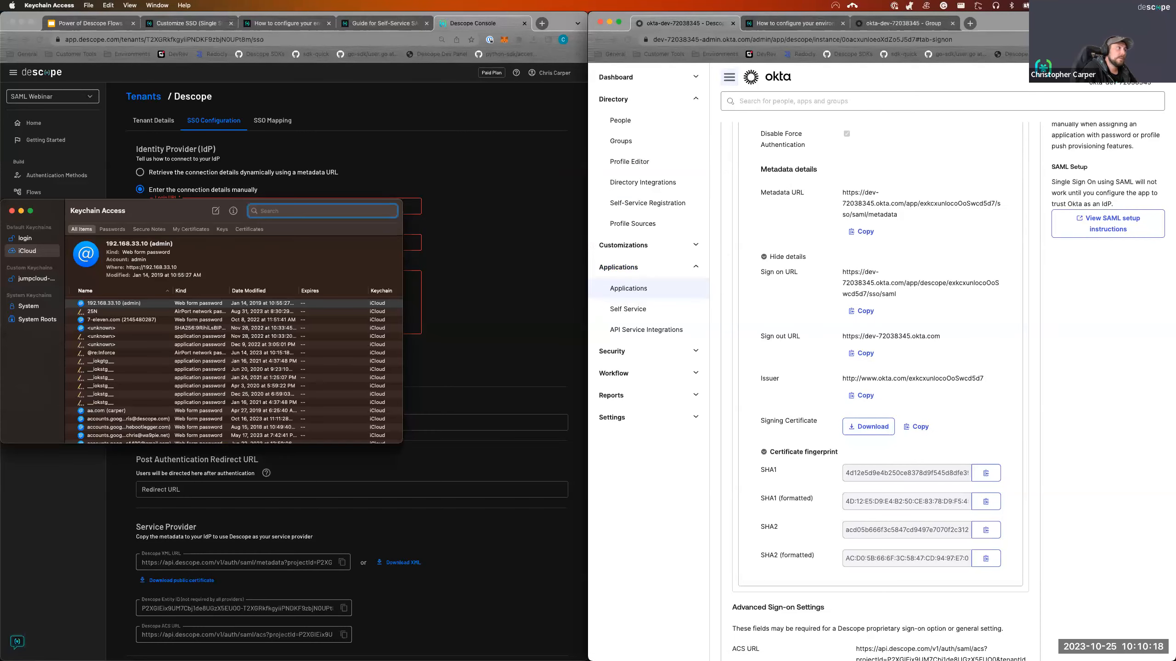
left_click(11, 210)
key("ctrl+Up")
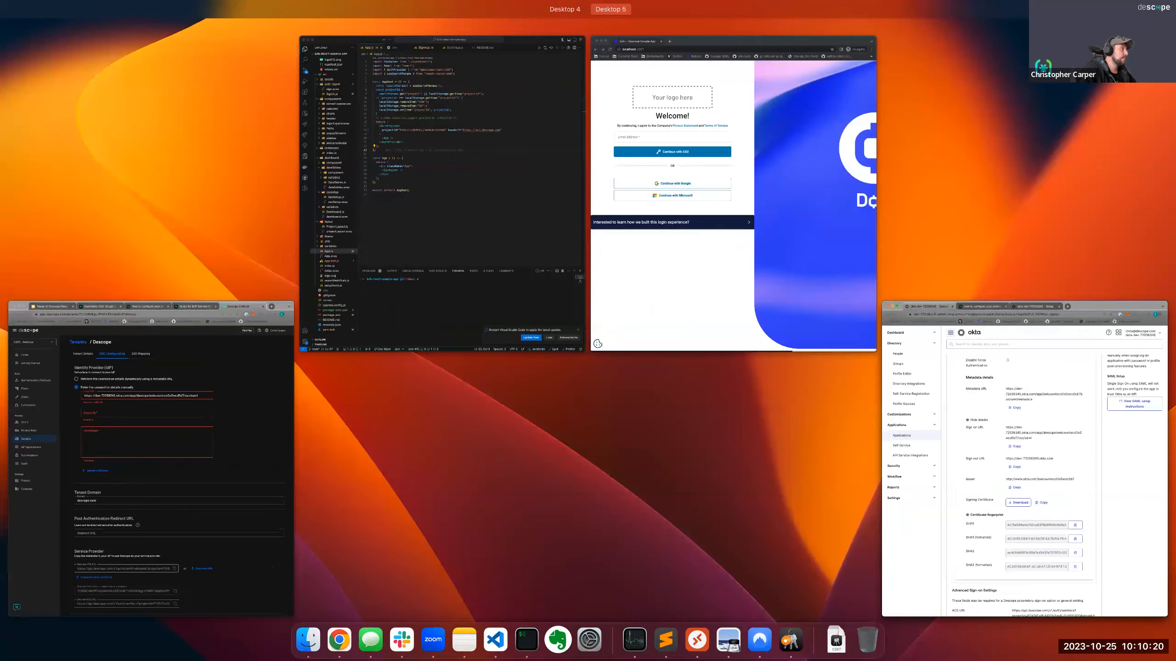
key("ctrl+Up")
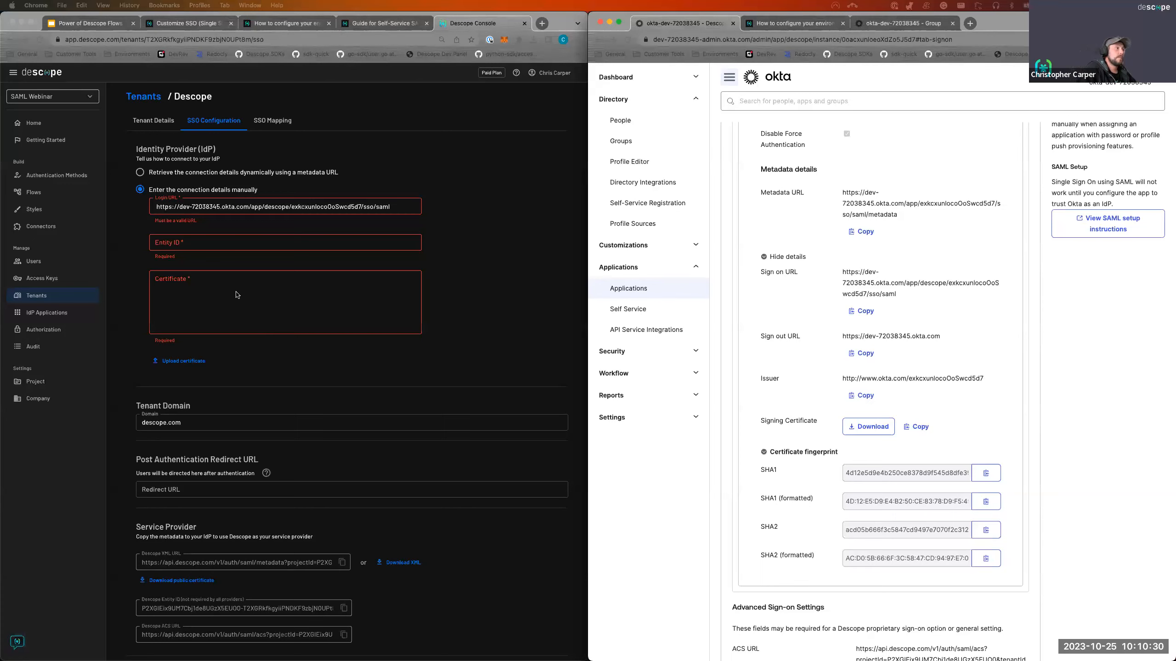
left_click(207, 279)
key("super+v")
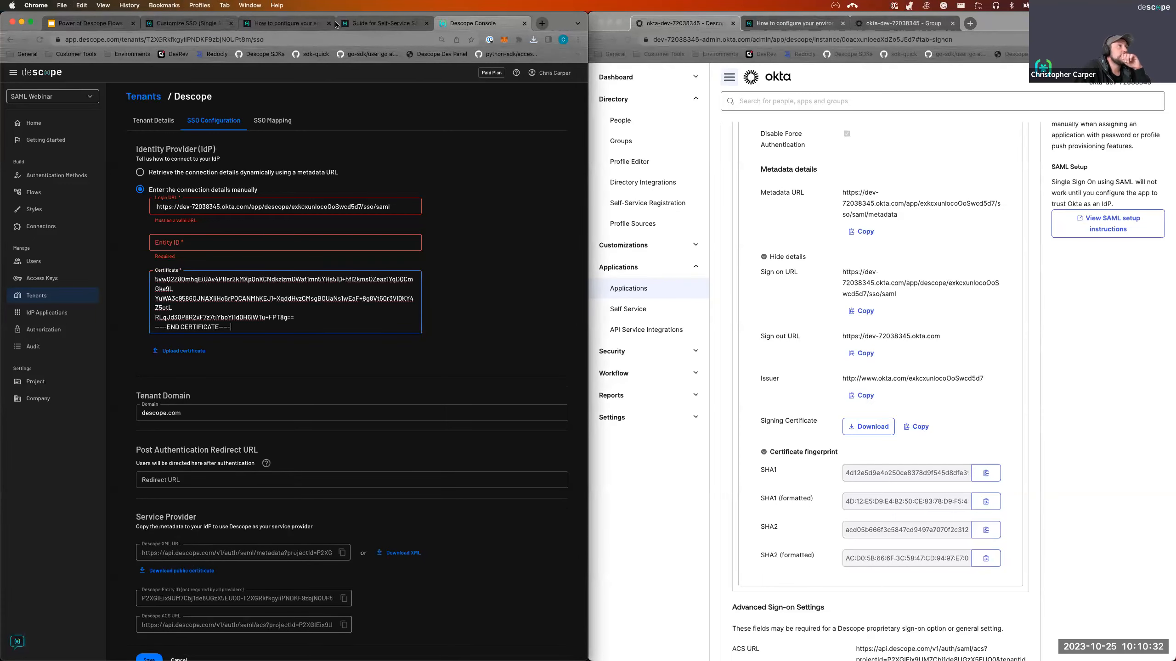
Step: Review the Descope guide on the Okta integration, from SCIM provisioning back to How To Configure, for the SSO setup instructions
left_click(272, 23)
scroll(259, 218, "up", 5)
scroll(261, 263, "down", 15)
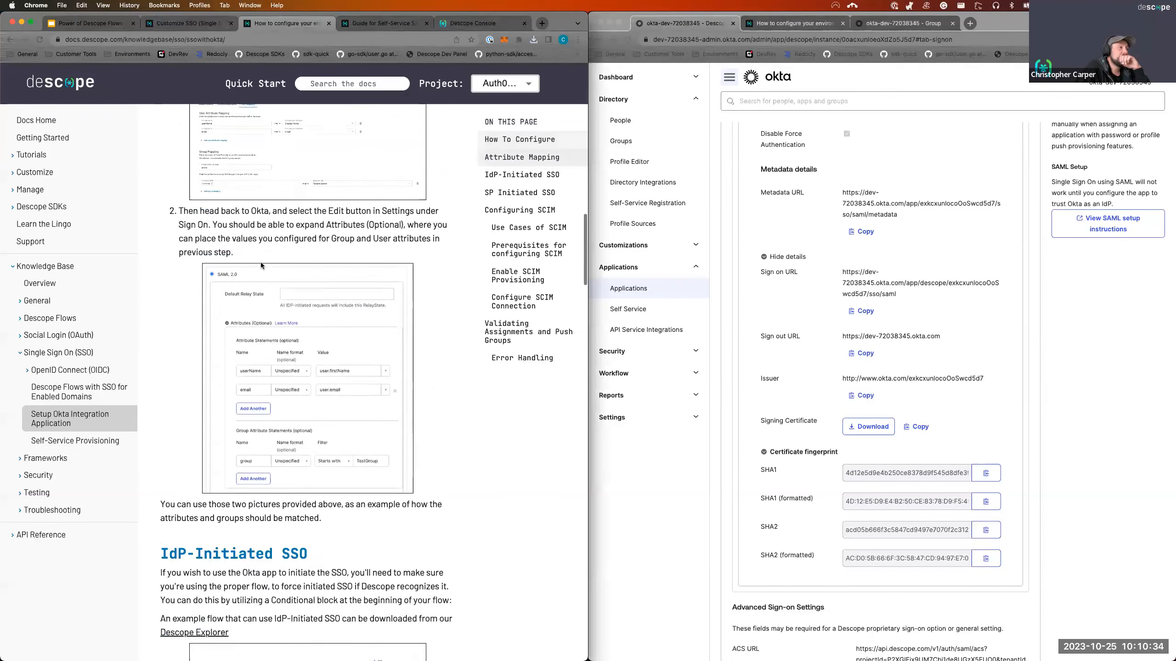
scroll(261, 262, "down", 15)
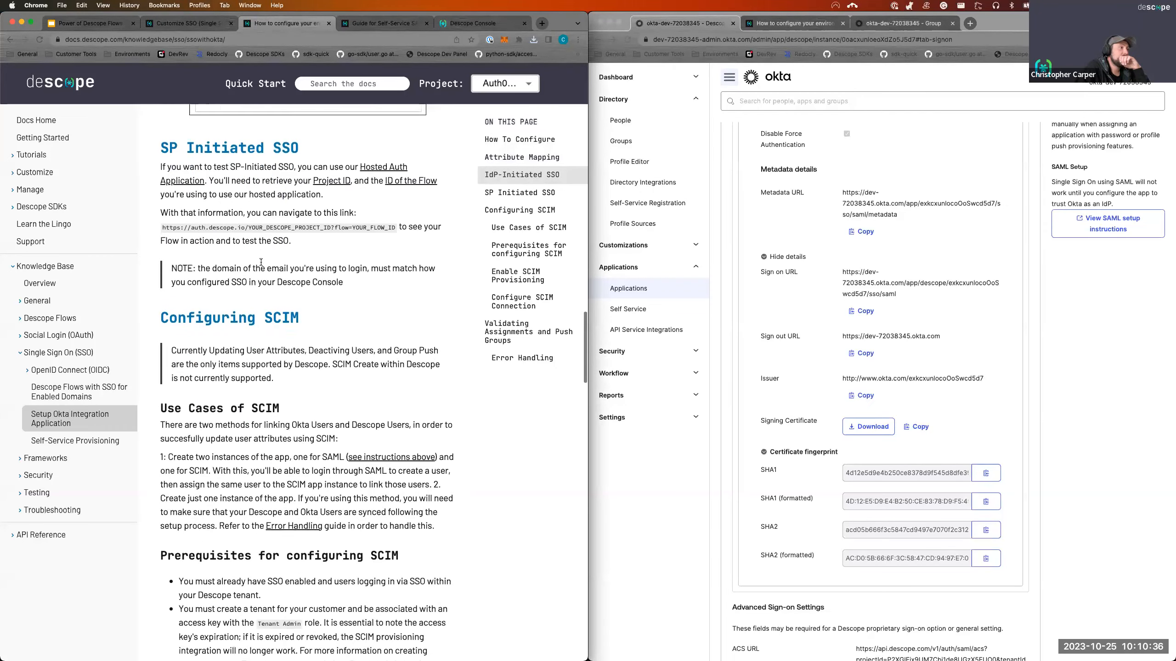
scroll(261, 262, "down", 10)
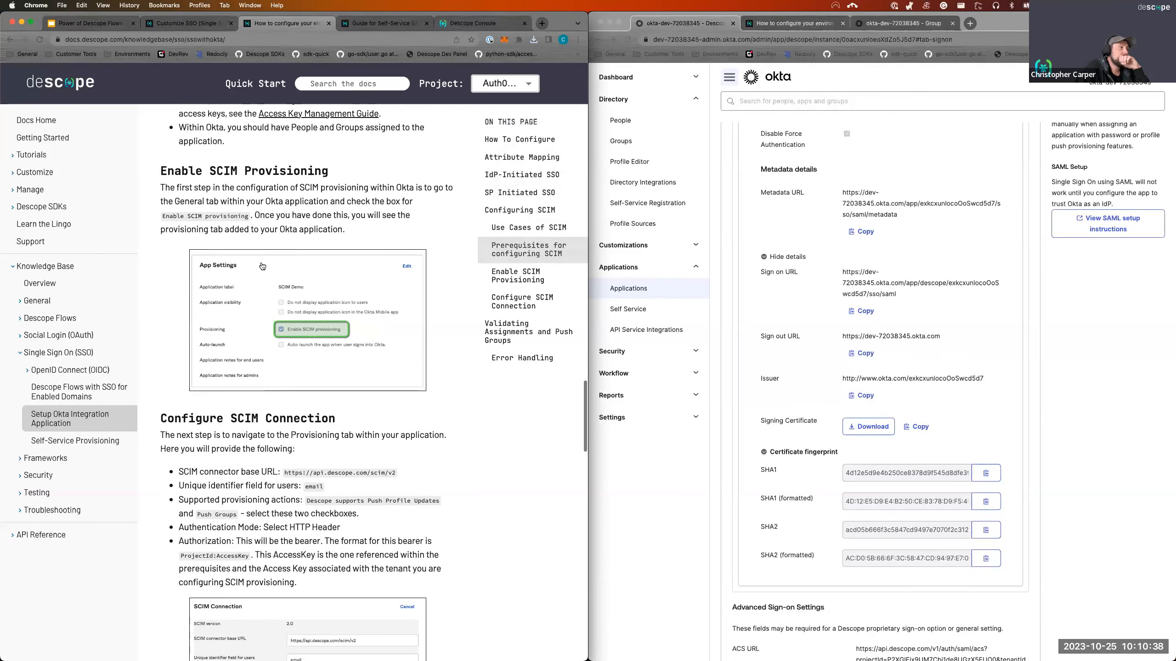
scroll(261, 263, "down", 2)
scroll(261, 262, "up", 20)
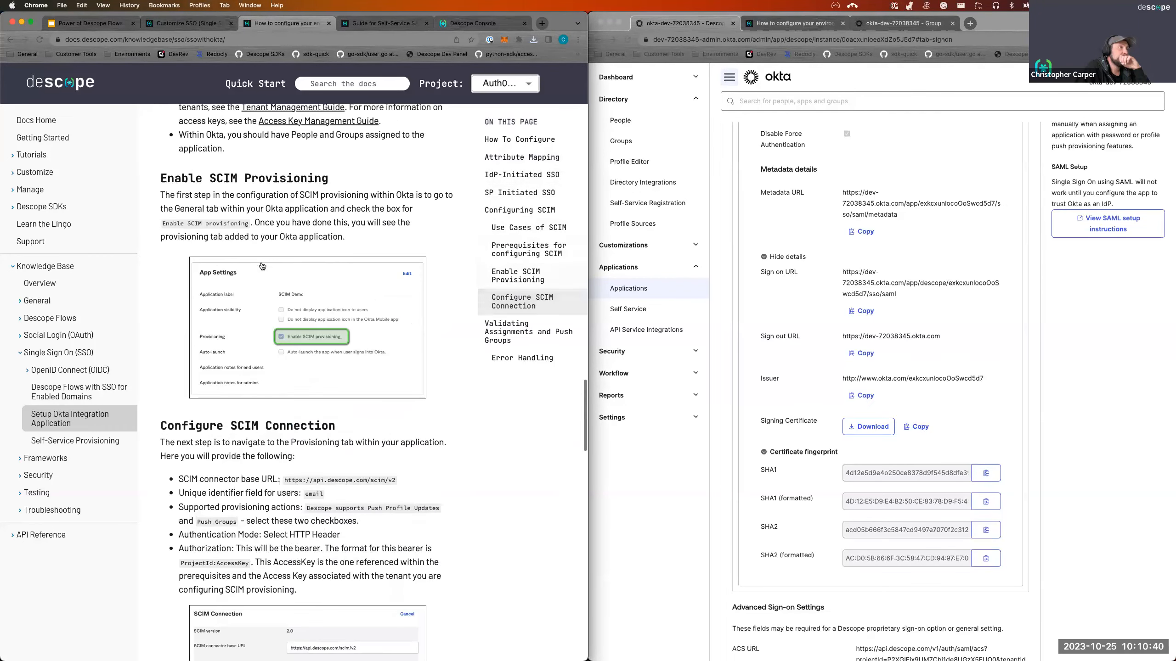
scroll(262, 266, "up", 15)
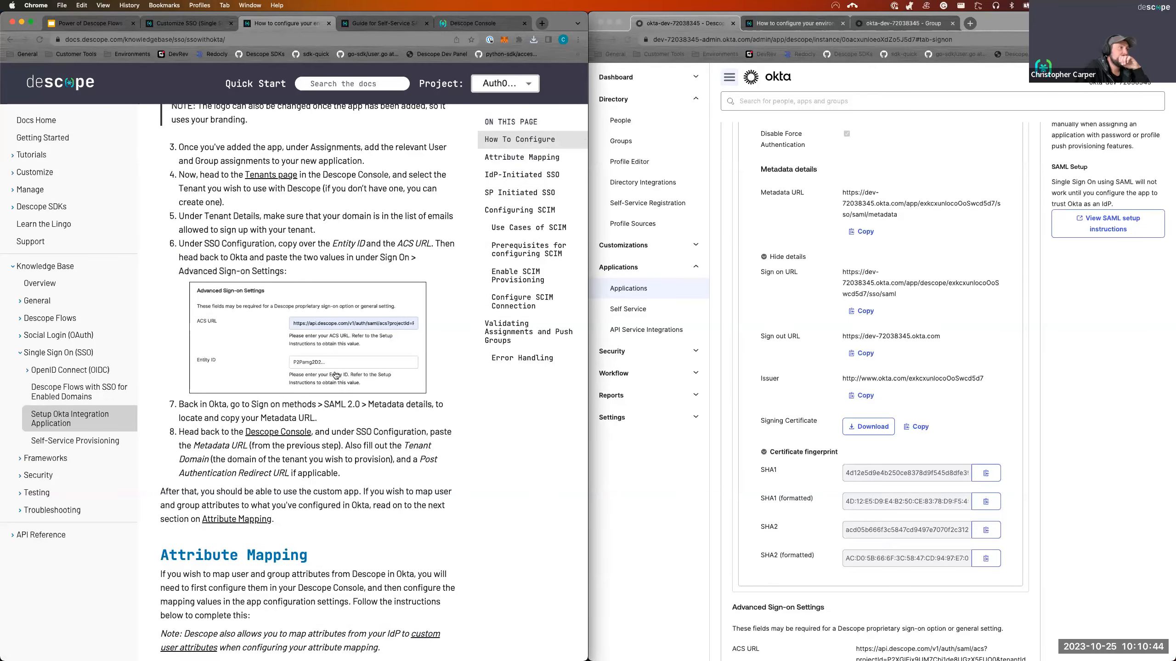
scroll(276, 313, "up", 10)
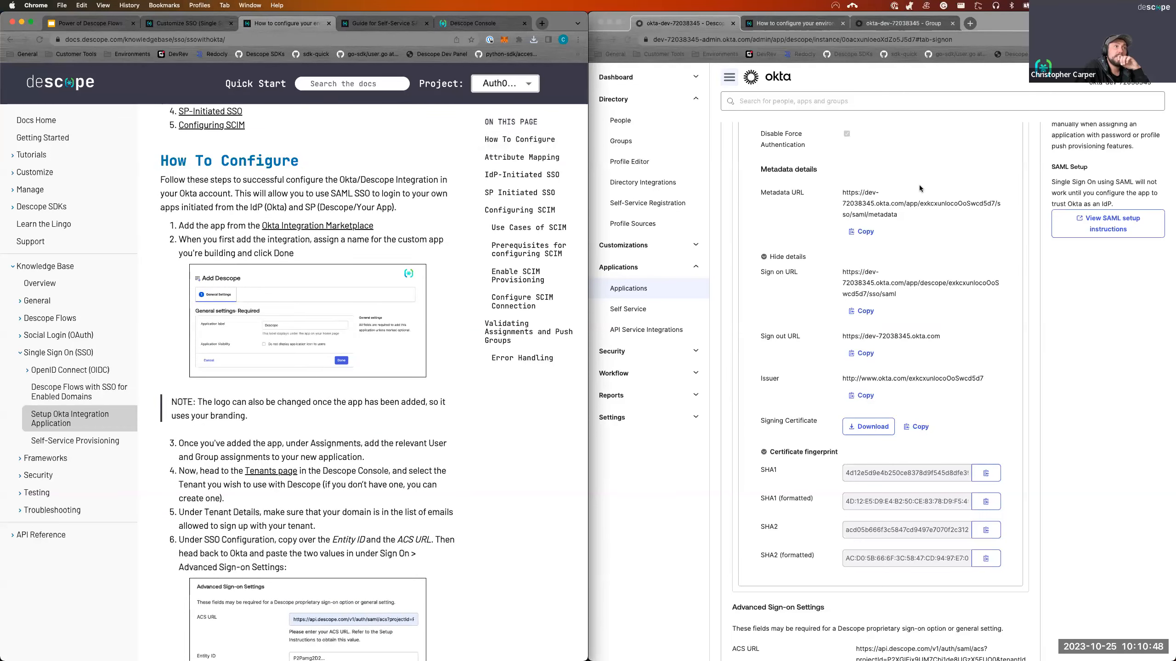
Step: Open the Okta app's metadata URL in a separate page to view the SAML metadata XML
scroll(889, 299, "up", 1)
left_click_drag(897, 257, 836, 231)
right_click(854, 235)
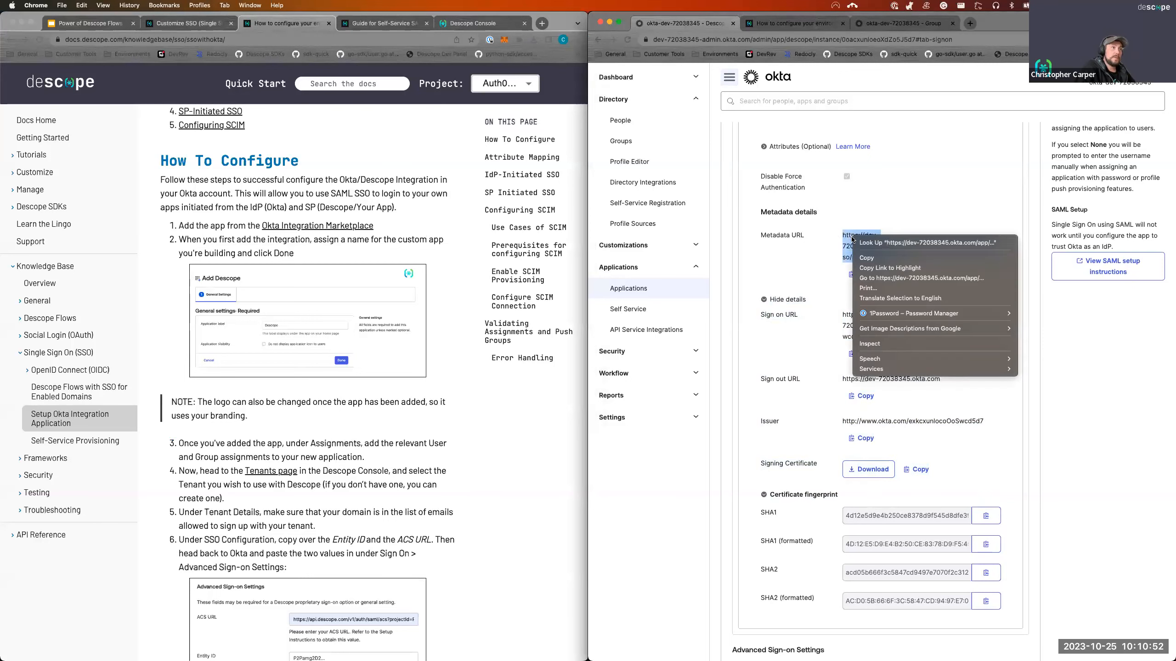
left_click(882, 278)
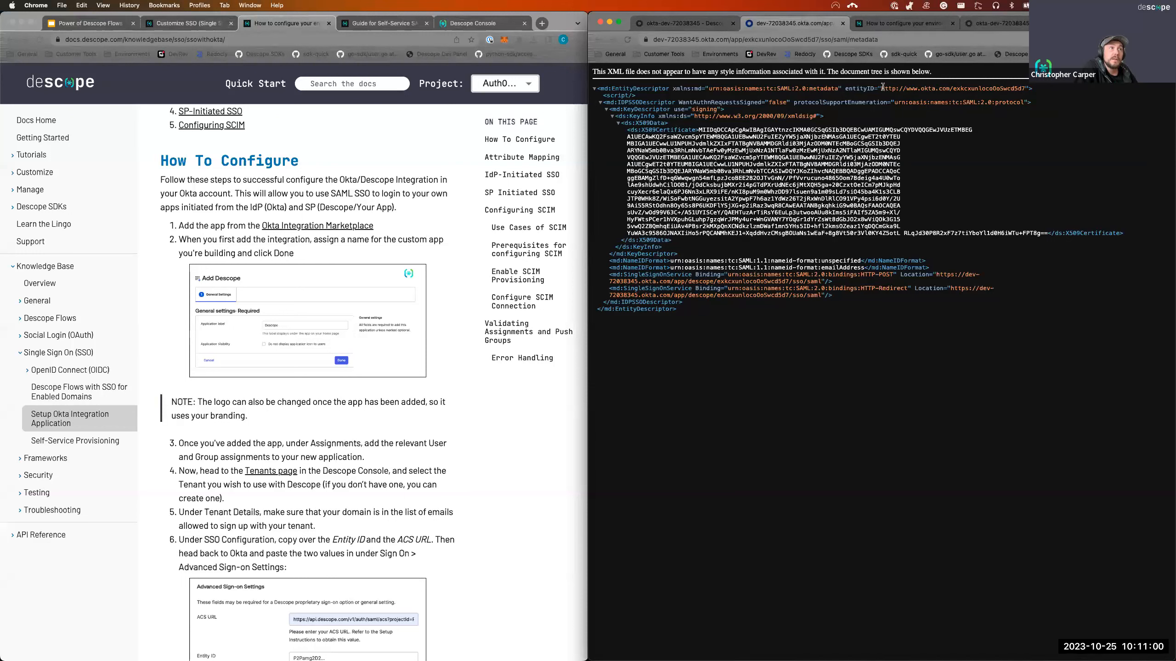
Step: Copy the entityID URL from Okta's metadata XML into the Entity ID of the Descope tenant's SSO configuration
left_click_drag(881, 87, 1021, 89)
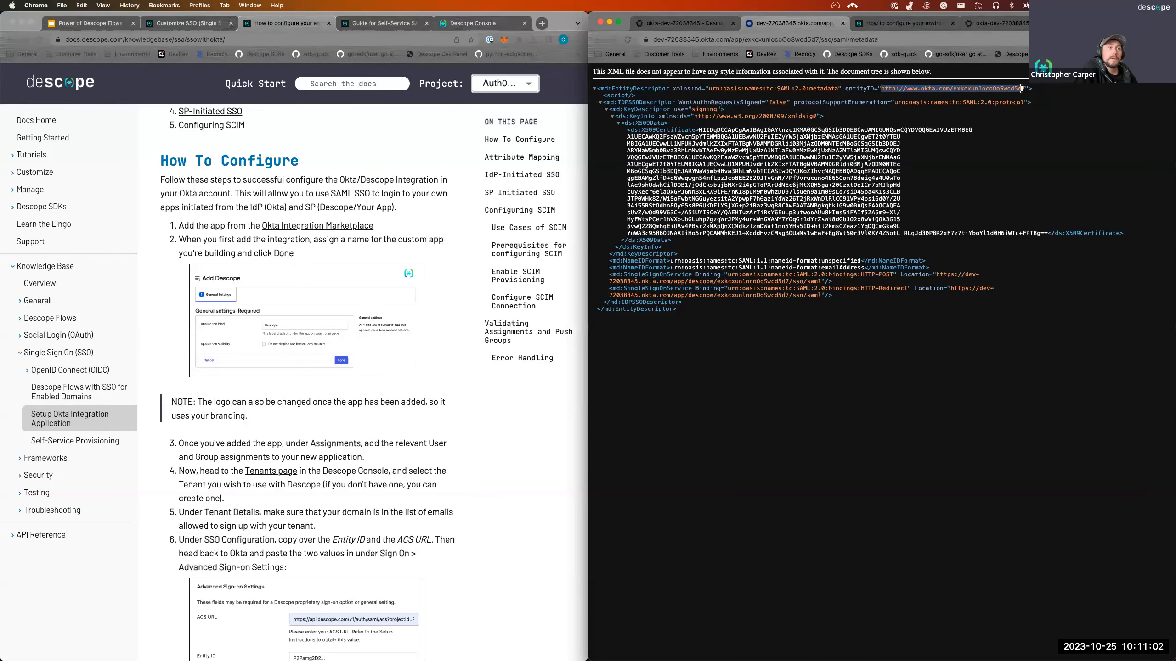
key("super+c")
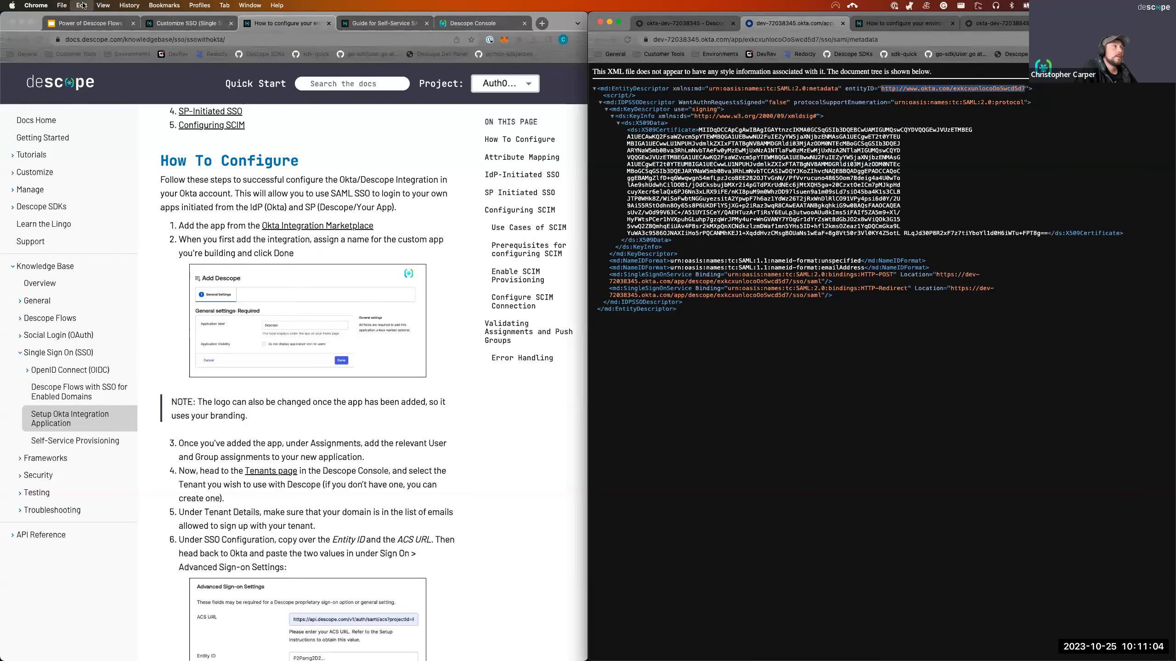
left_click(187, 23)
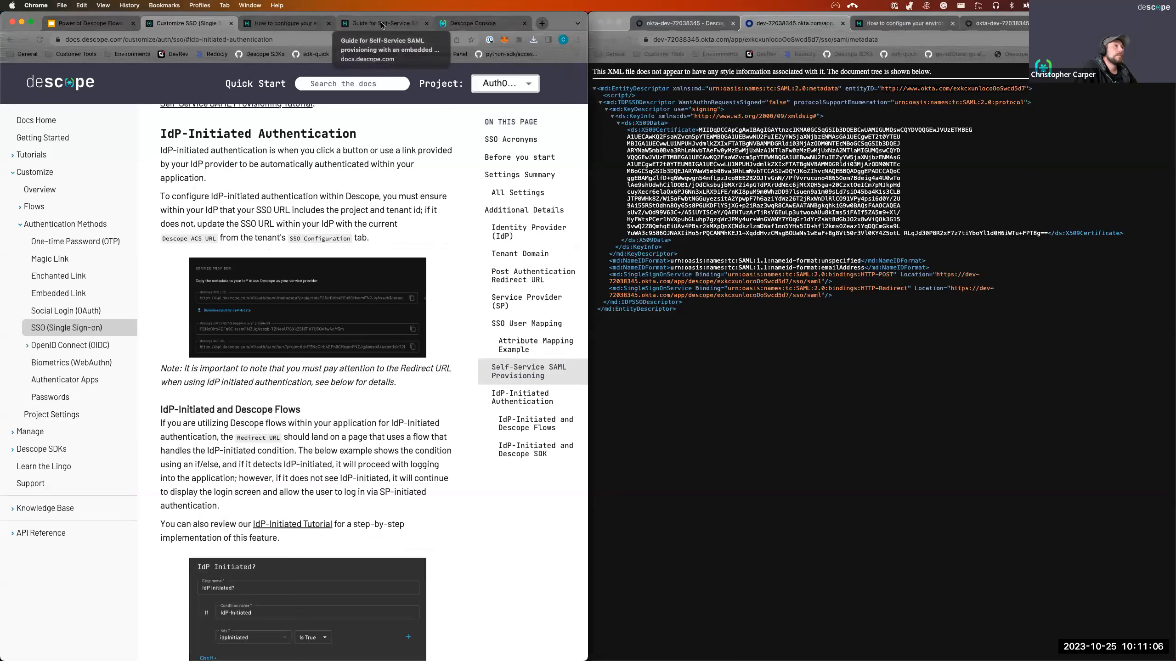
left_click(472, 23)
left_click(249, 242)
key("super+v")
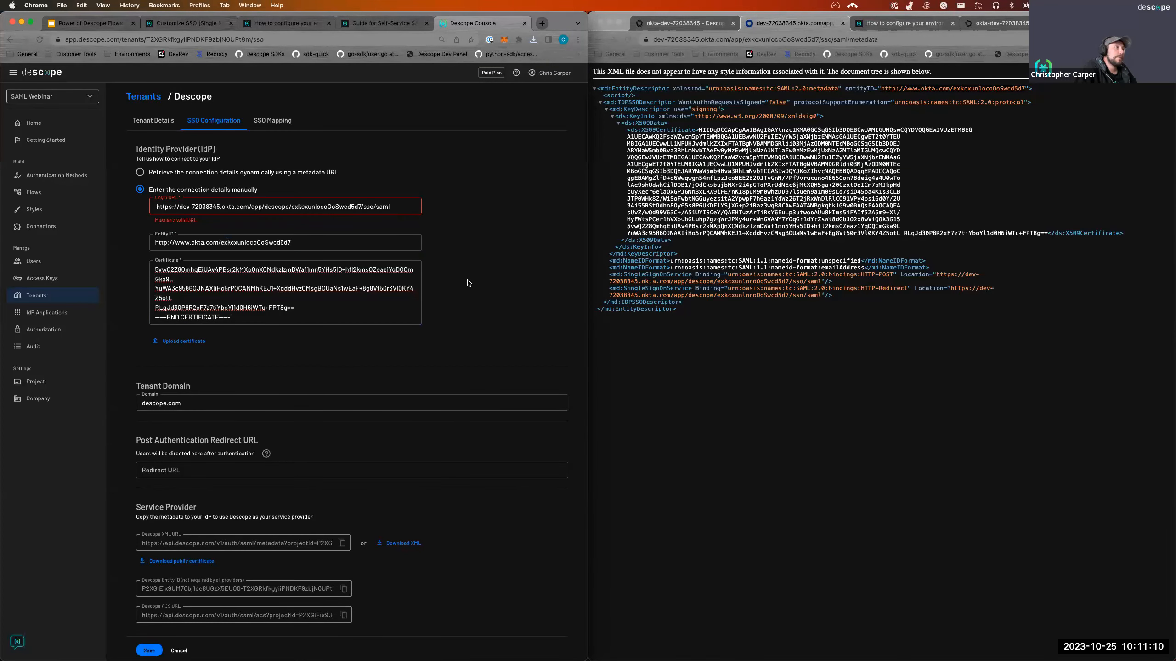
Step: Reload the Descope tenant's SSO configuration page and discard the unsaved manual connection details
scroll(469, 282, "down", 1)
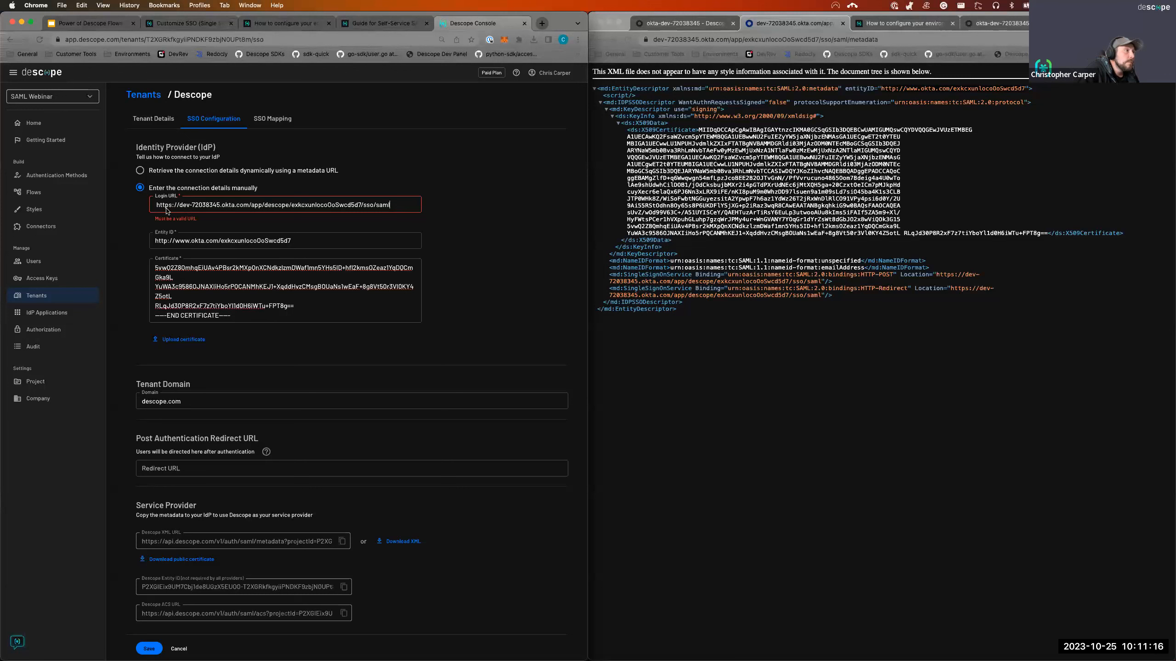
left_click(40, 39)
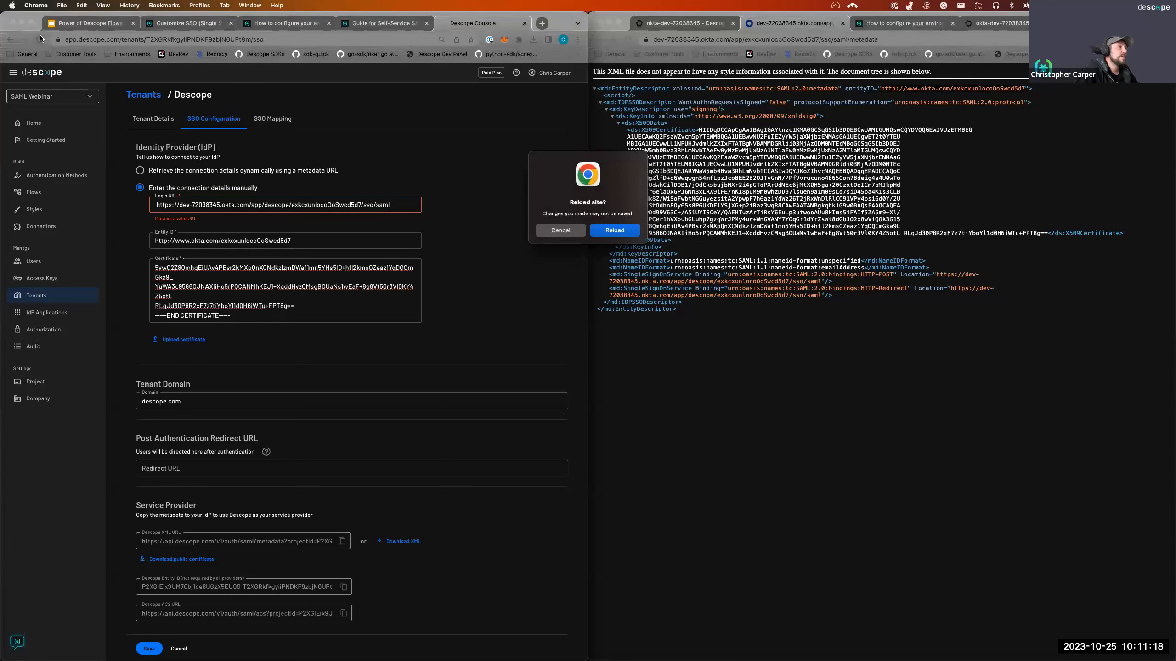
left_click(615, 230)
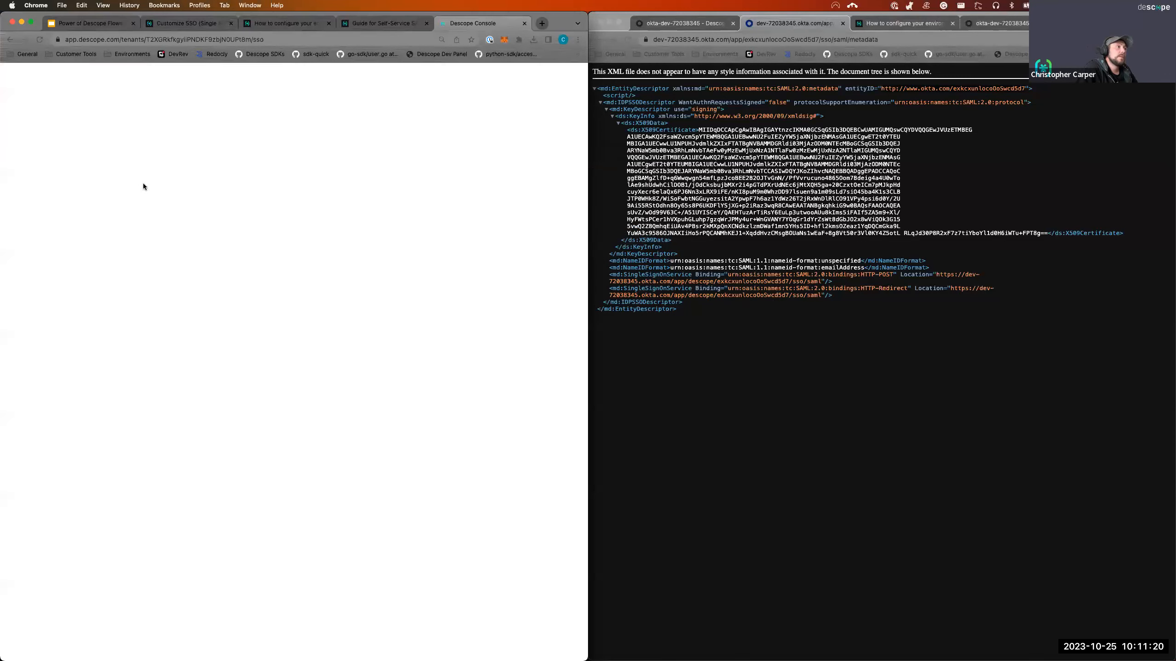
Step: Enter the tenant's manual IdP connection details, using Okta's entityID URL as the Entity ID and Okta's Sign on URL as the Login URL
left_click(198, 216)
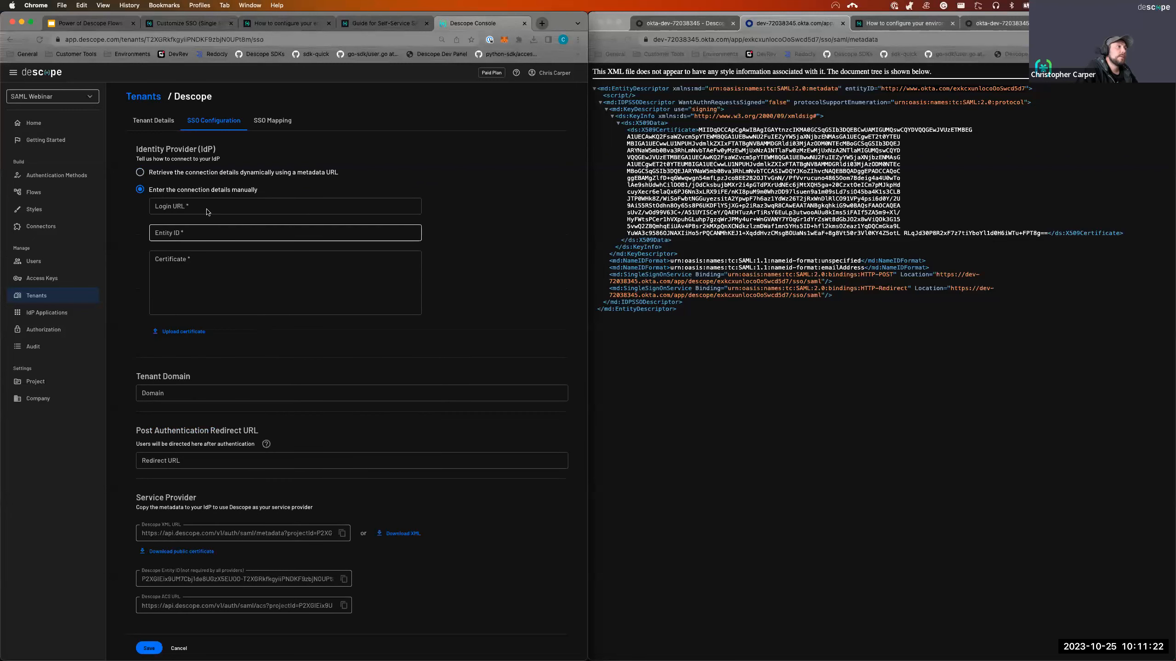
left_click(189, 229)
key("super+v")
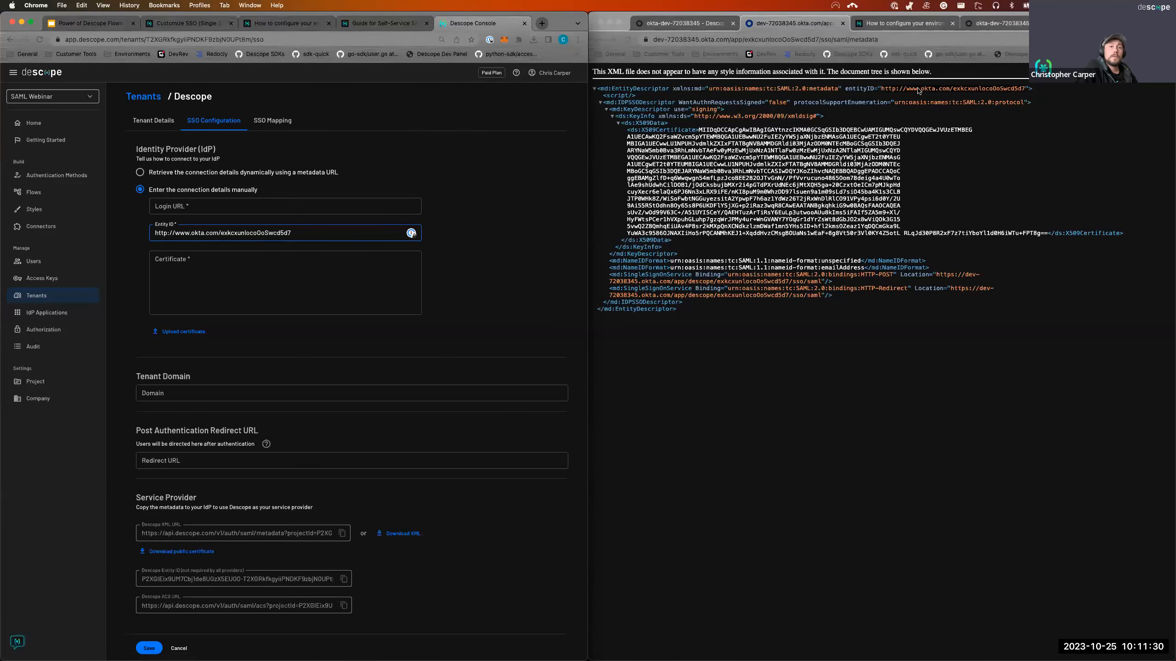
left_click(685, 23)
left_click_drag(915, 337, 843, 311)
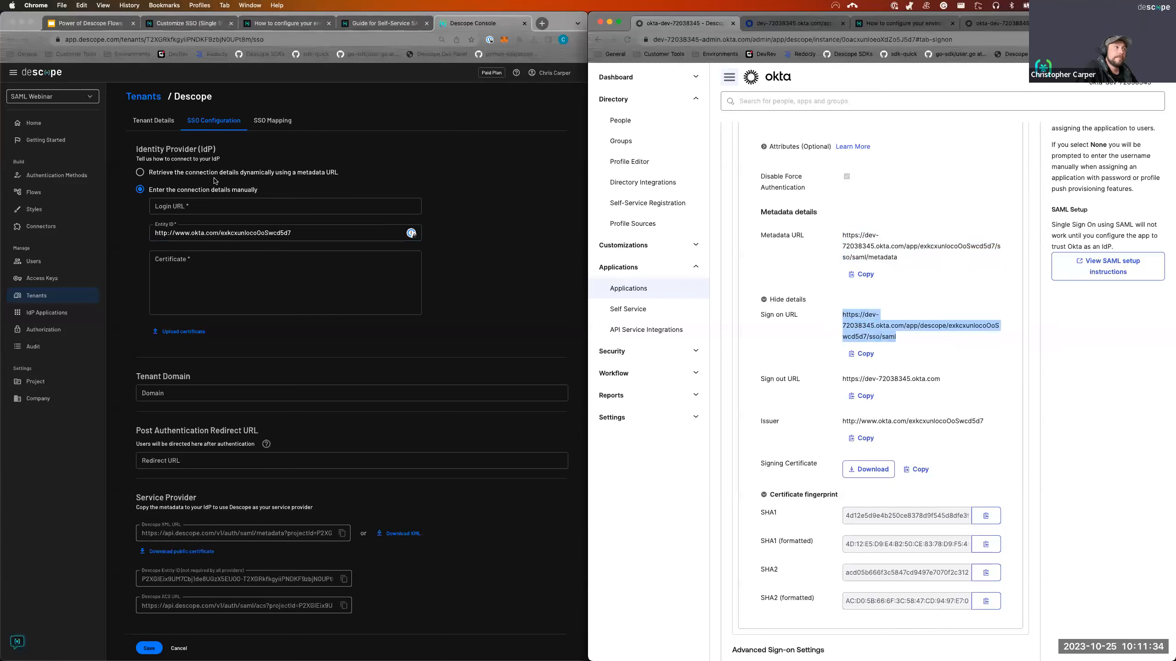
left_click(193, 207)
key("super+v")
Step: Paste Okta's signing certificate into the SSO configuration, set the tenant domain to descope.com, and save
left_click(184, 287)
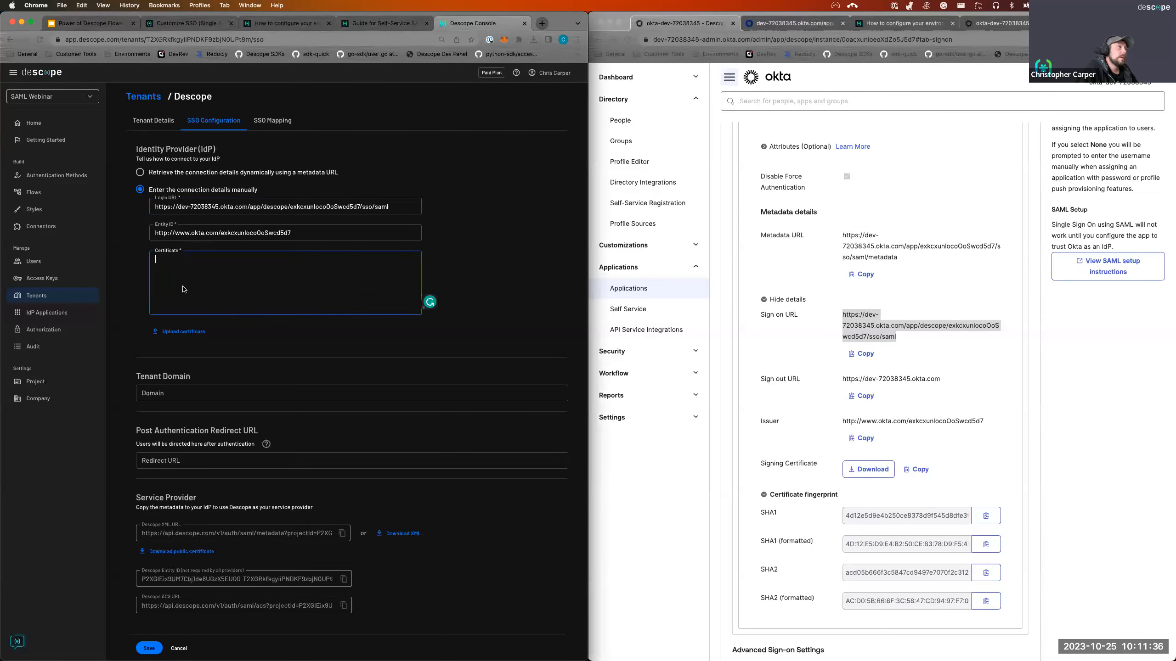
left_click(282, 296)
key("super+v")
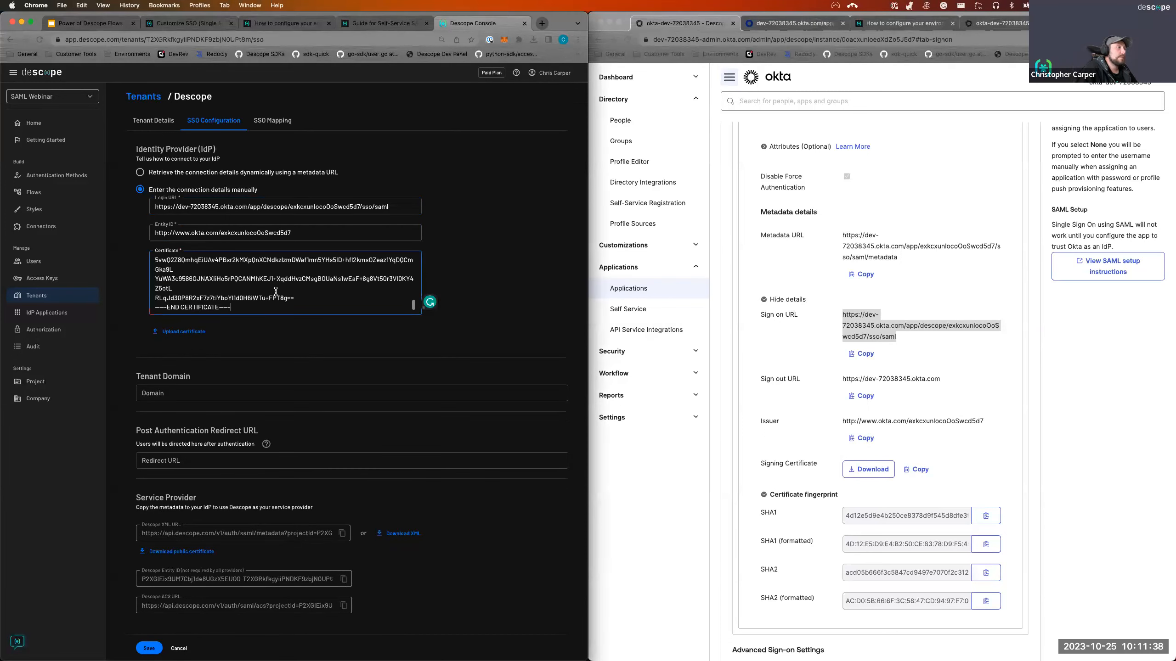
left_click(256, 393)
type("descope.com")
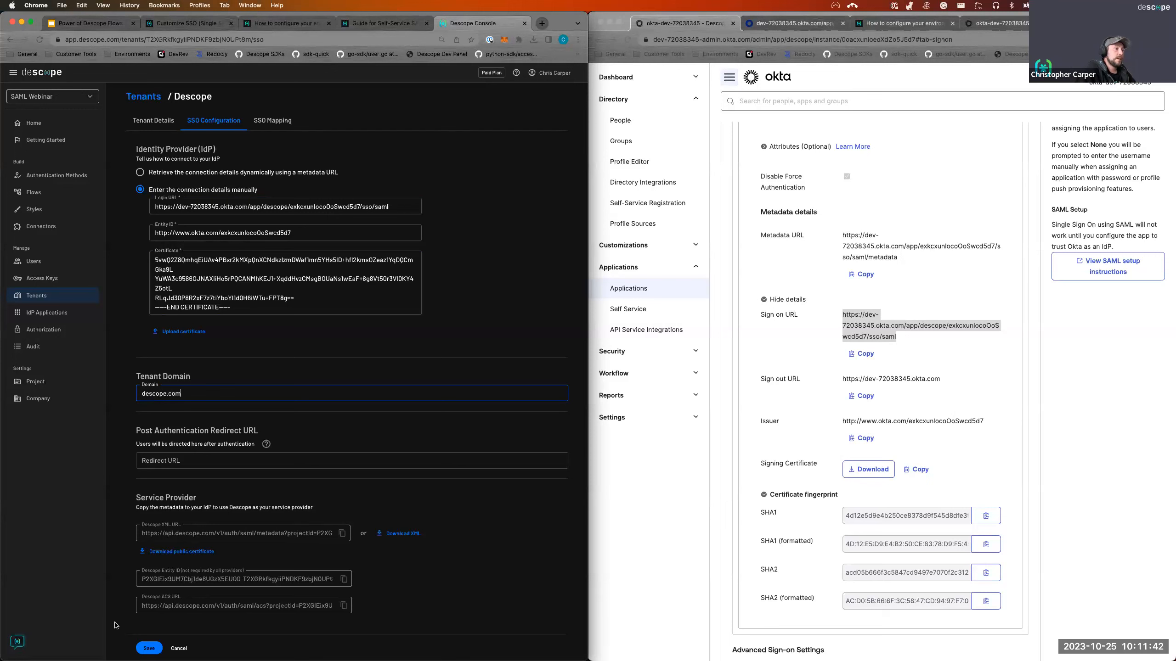
left_click(149, 648)
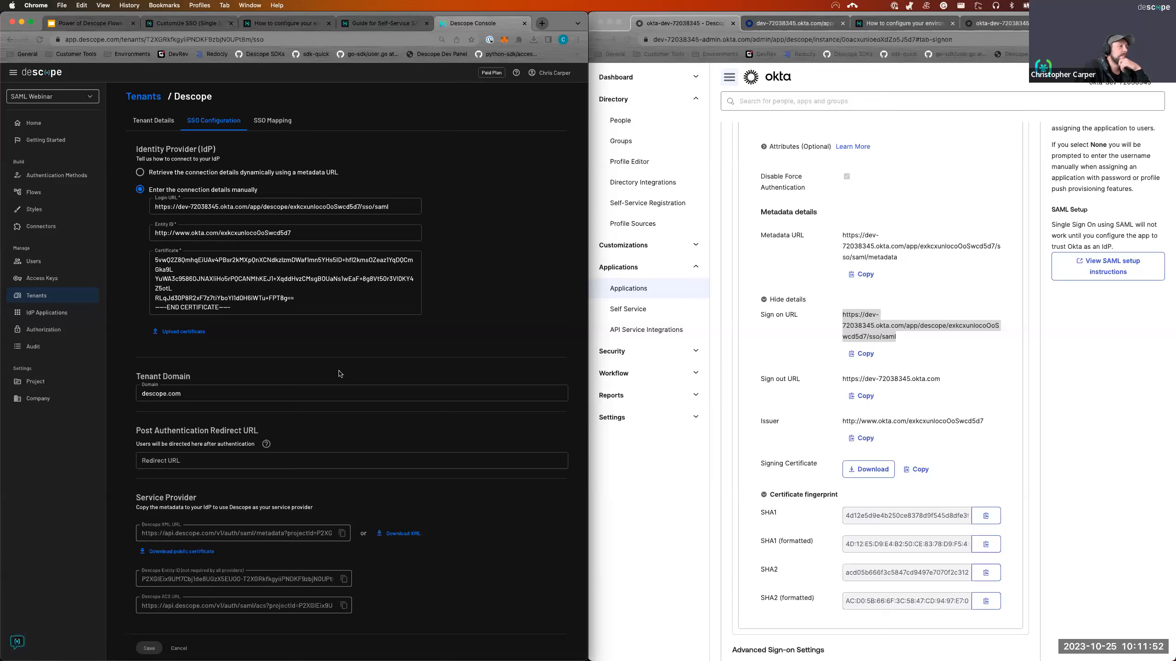
Step: Open the tenant's SSO mapping and reveal the attribute and group attribute statements in the Okta app's SAML 2.0 settings
left_click(274, 121)
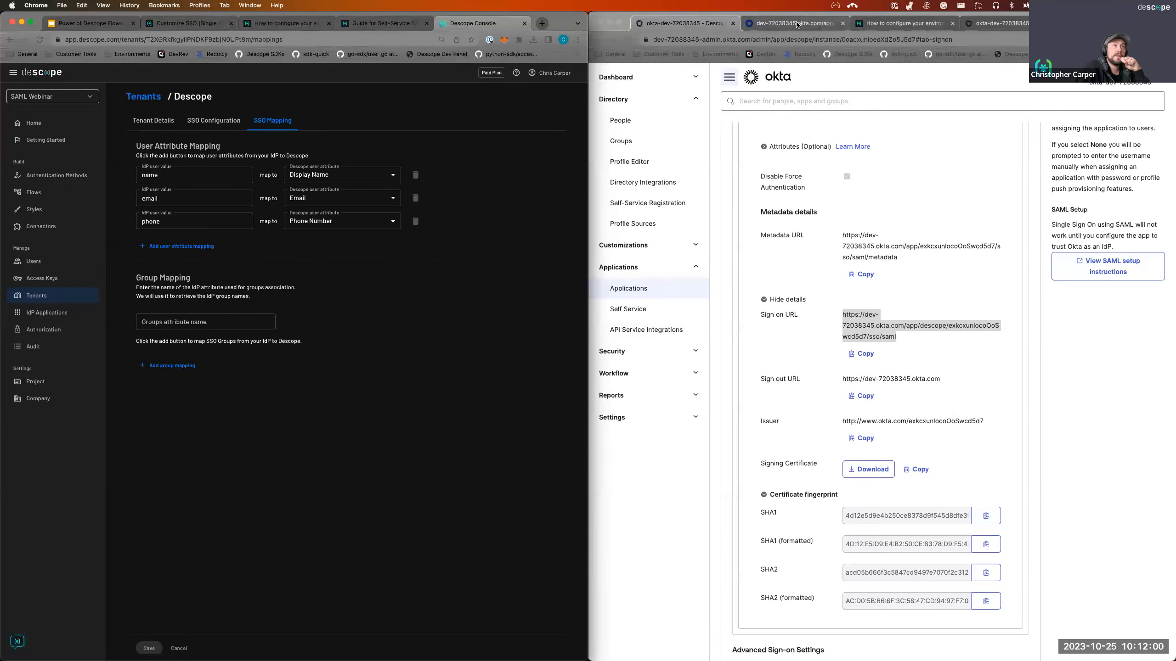
scroll(865, 323, "up", 5)
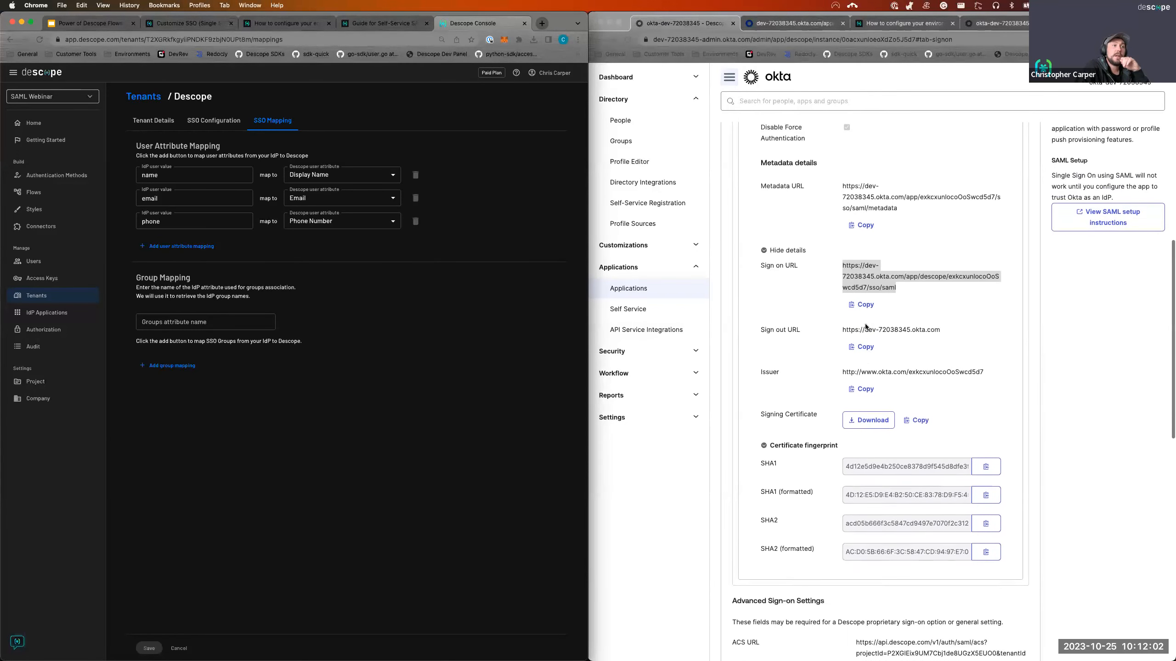
scroll(865, 324, "down", 10)
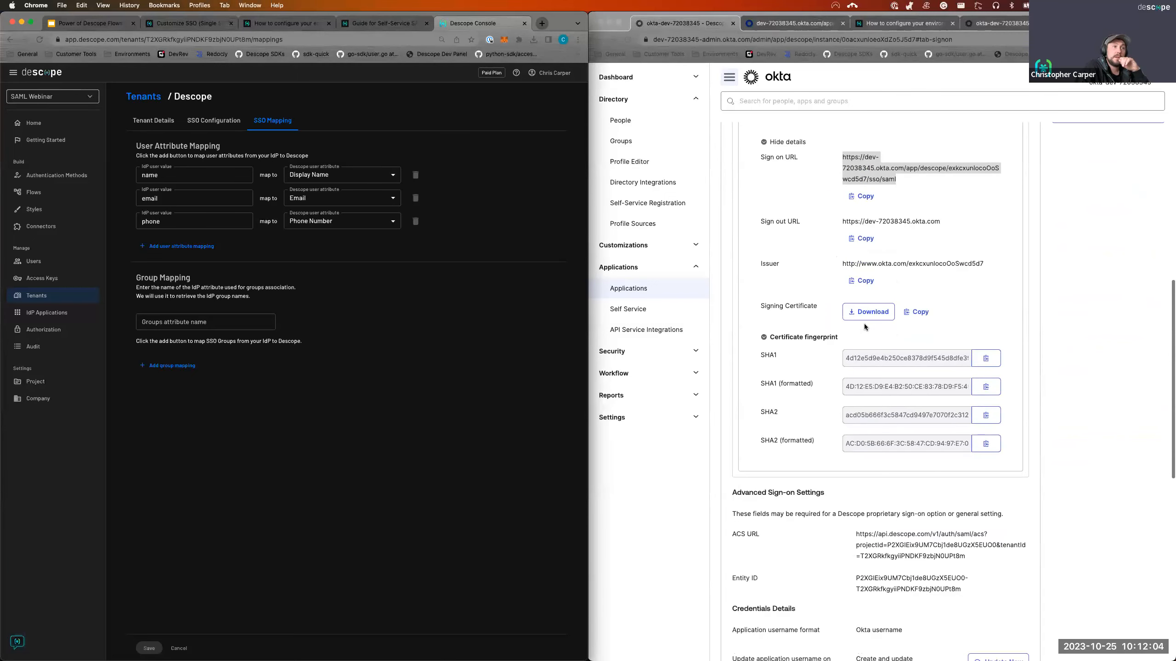
scroll(838, 332, "up", 8)
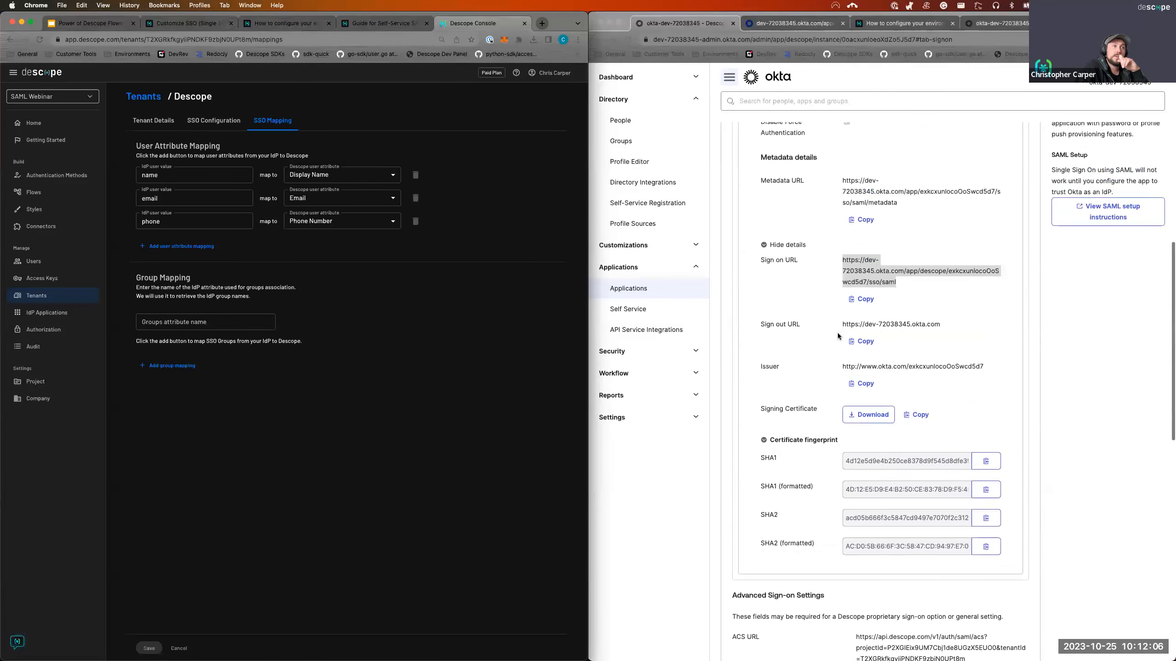
left_click(775, 204)
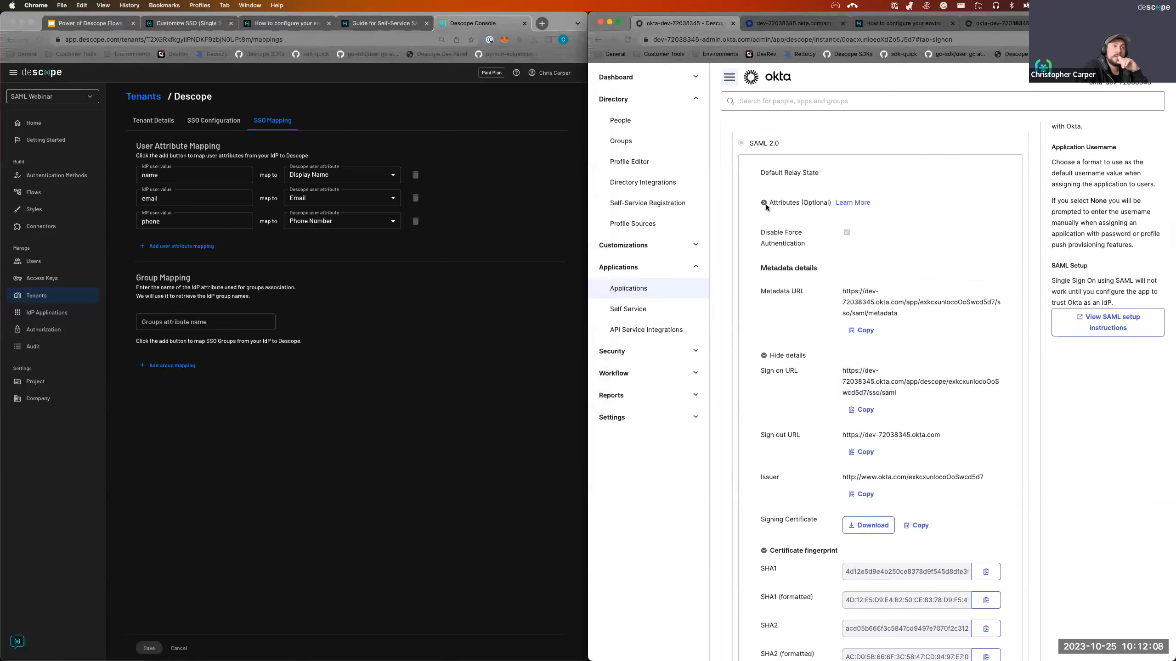
left_click(766, 204)
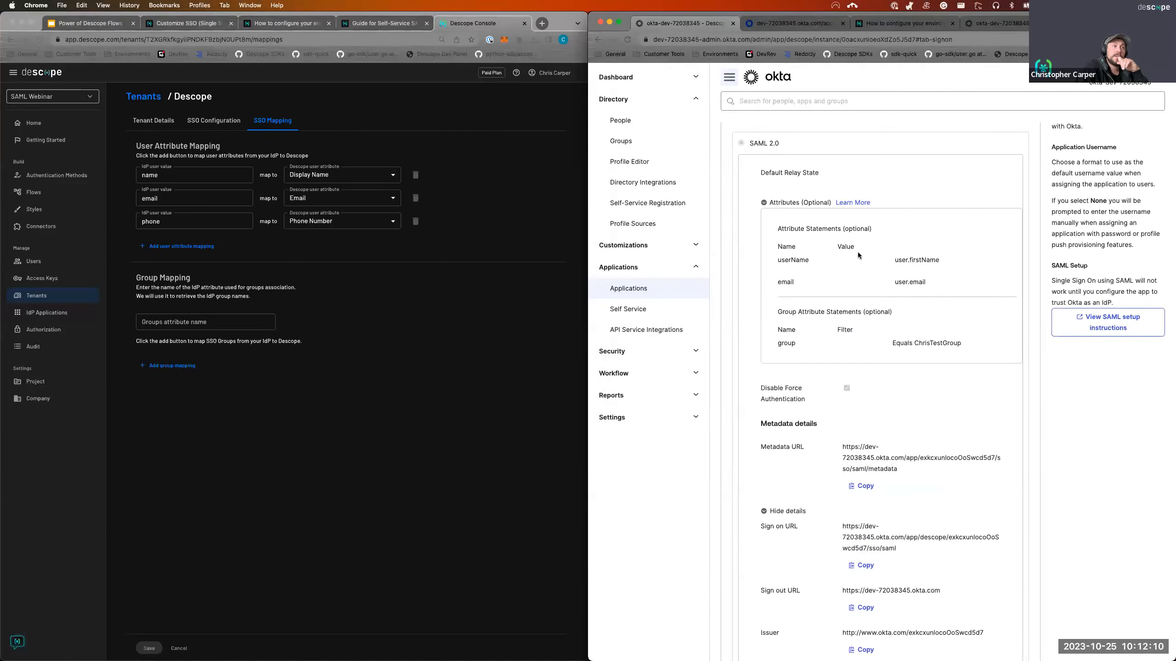
Step: Try to map the IdP value userName to Display Name and remove the phone attribute mapping
left_click(190, 176)
double_click(197, 175)
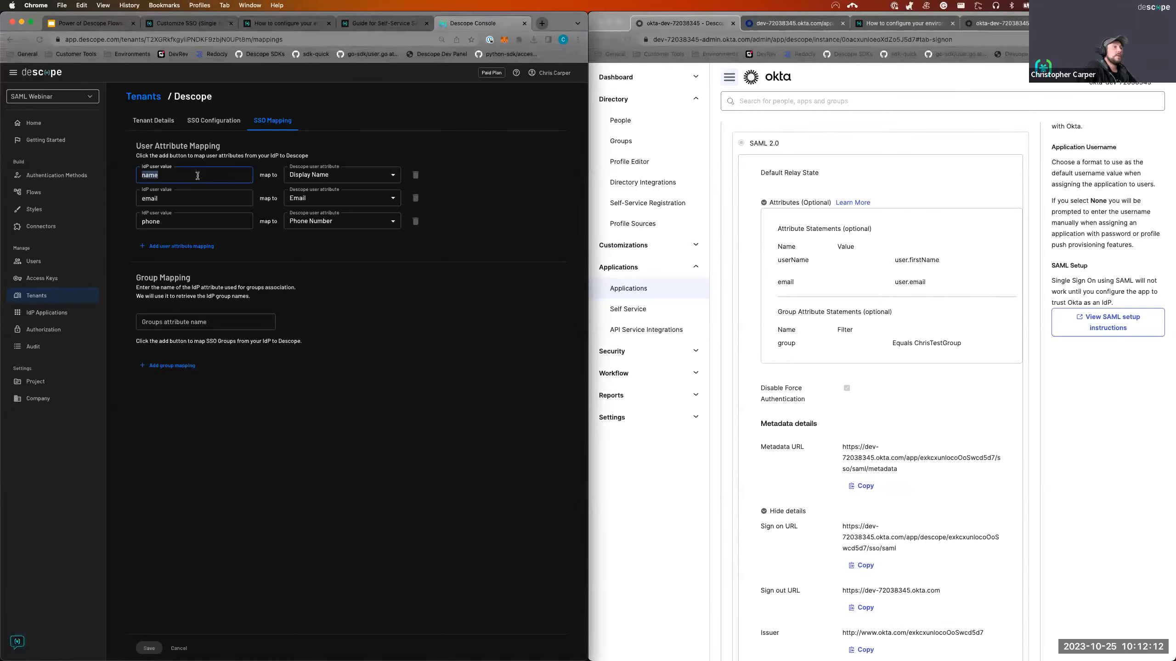
type("userN")
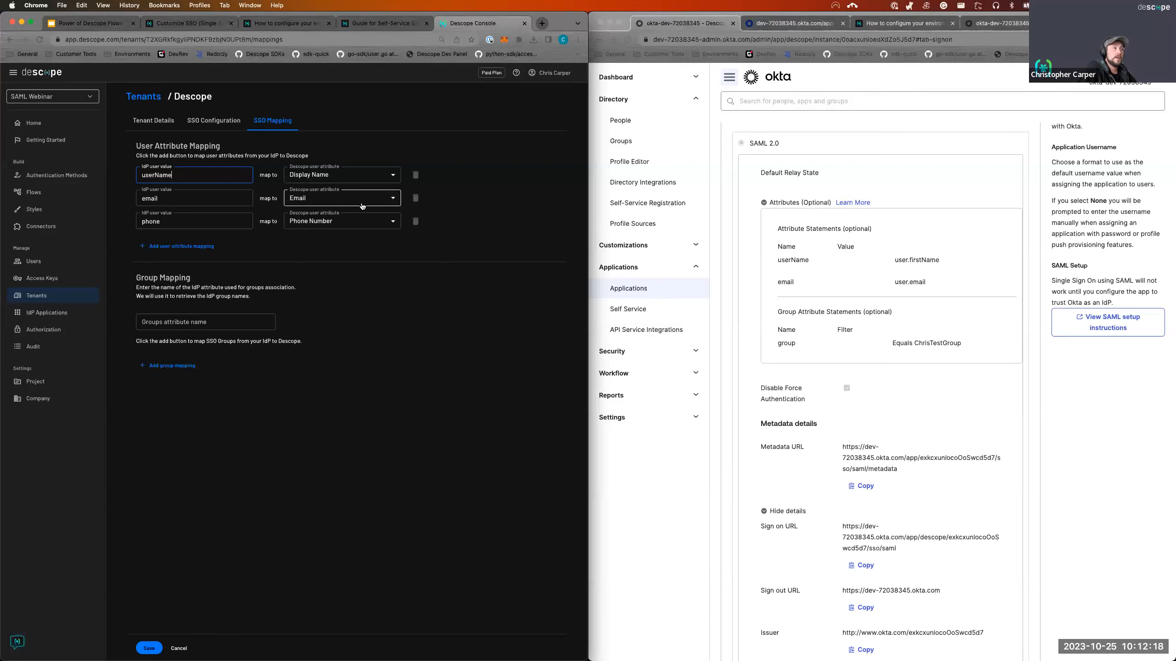
left_click(416, 222)
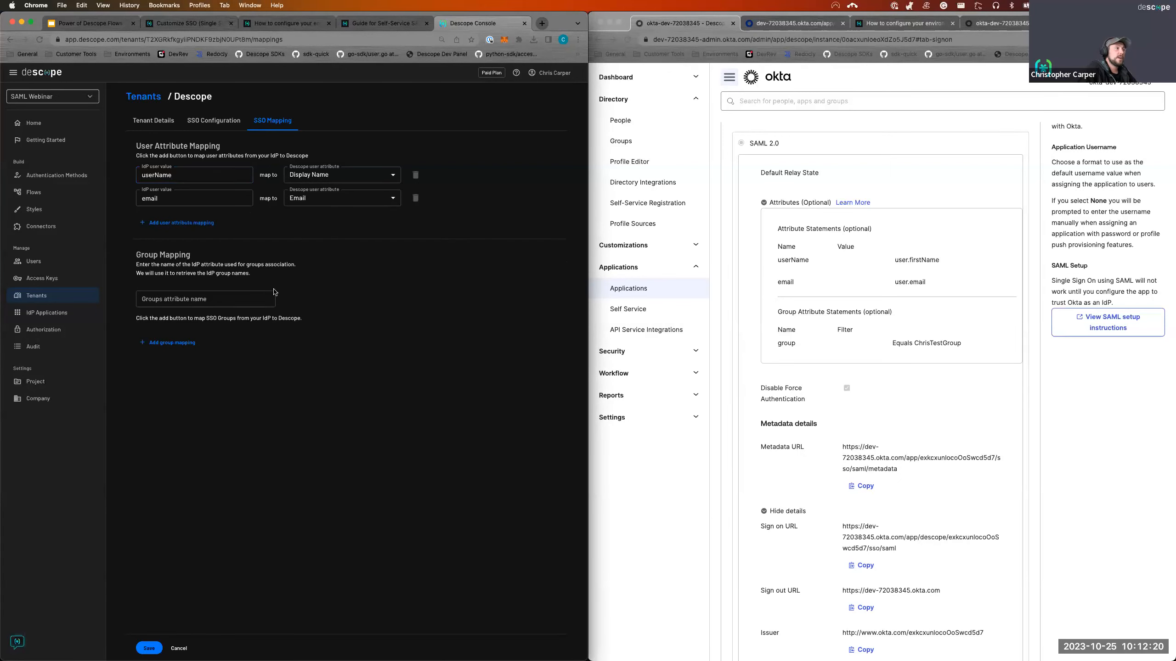
Step: Set the groups attribute name to group and save the SSO mapping
left_click(226, 299)
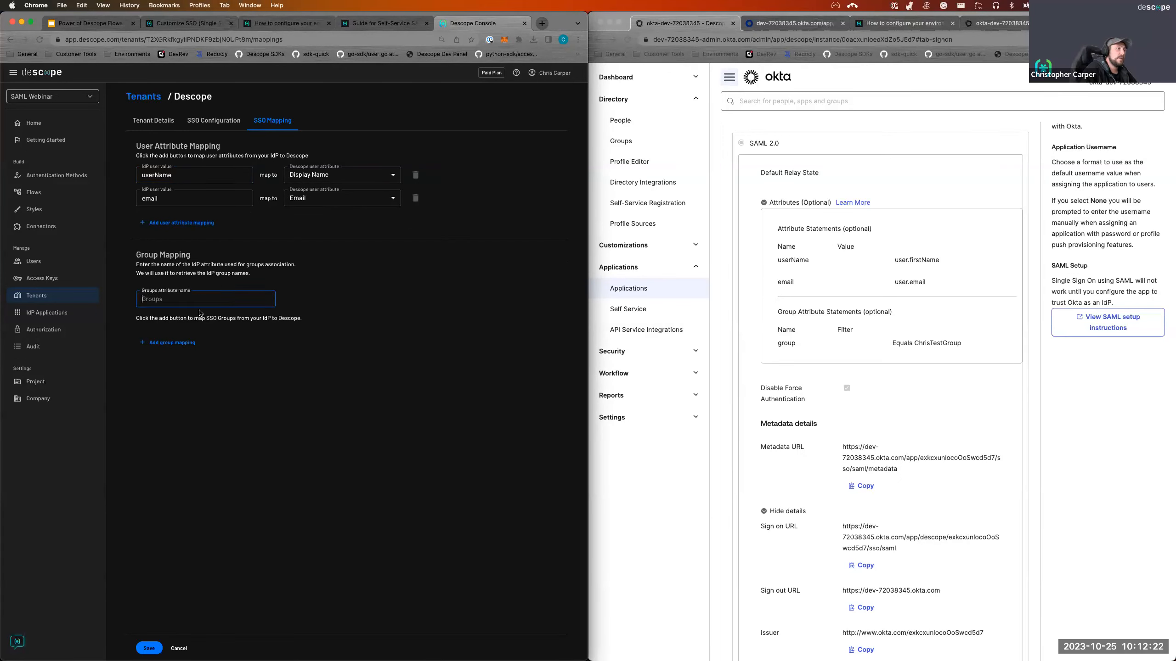
type("group")
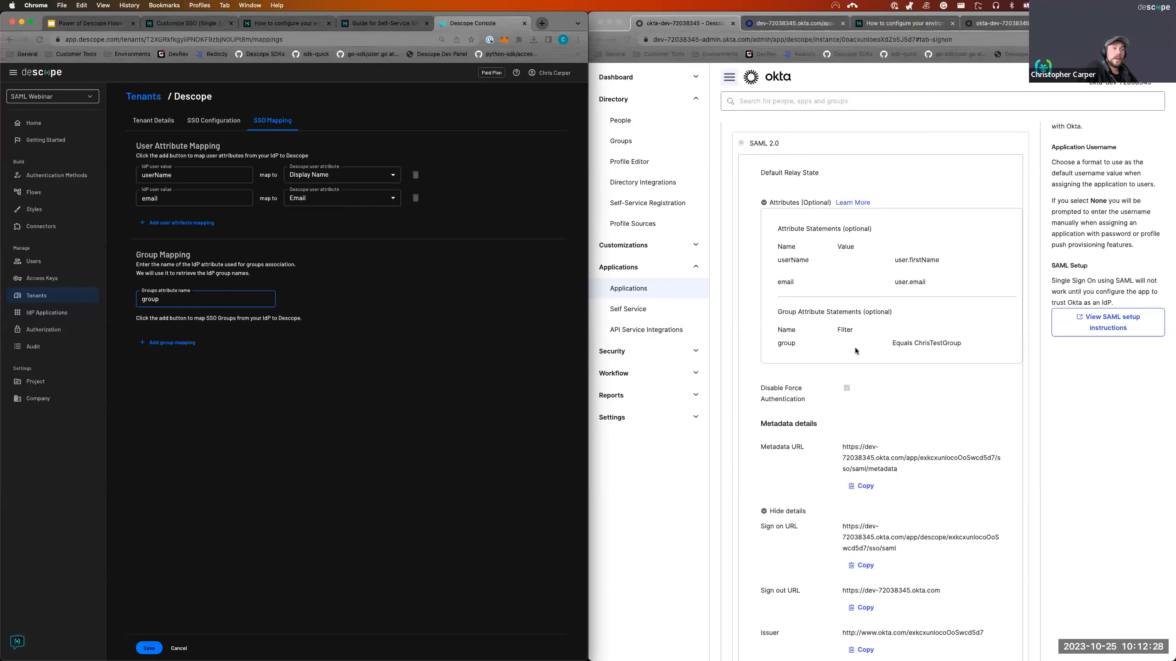
left_click(150, 650)
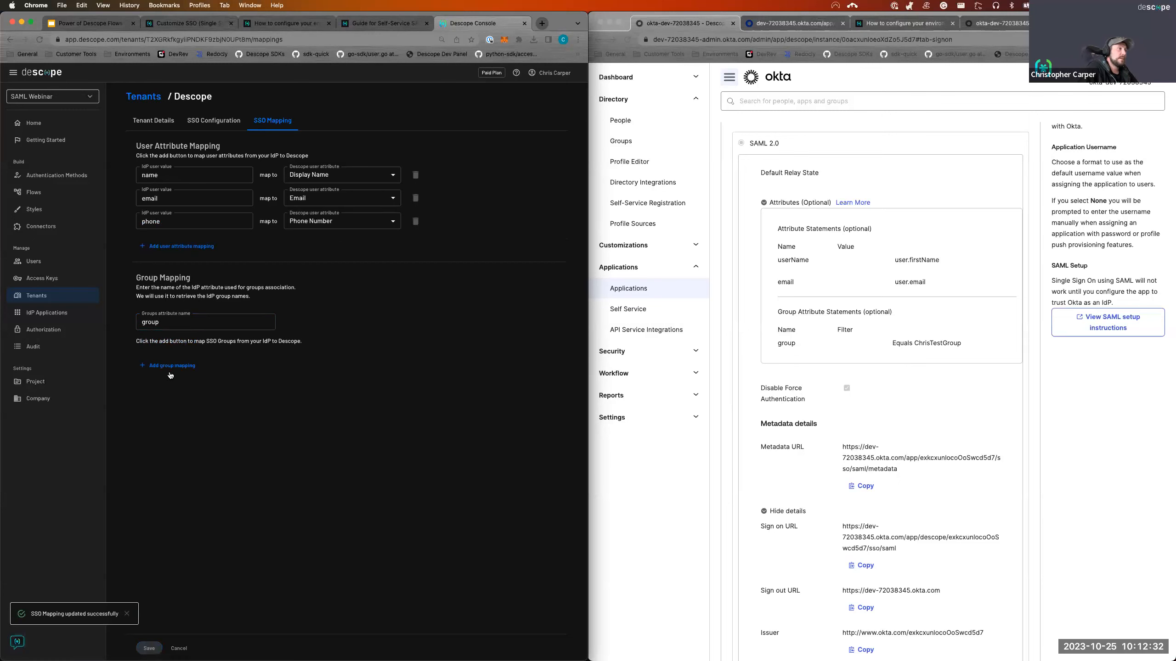
Step: Add a group mapping from Okta's ChrisTestGroup to the Tenant Admin role and save it
left_click(169, 367)
left_click(224, 367)
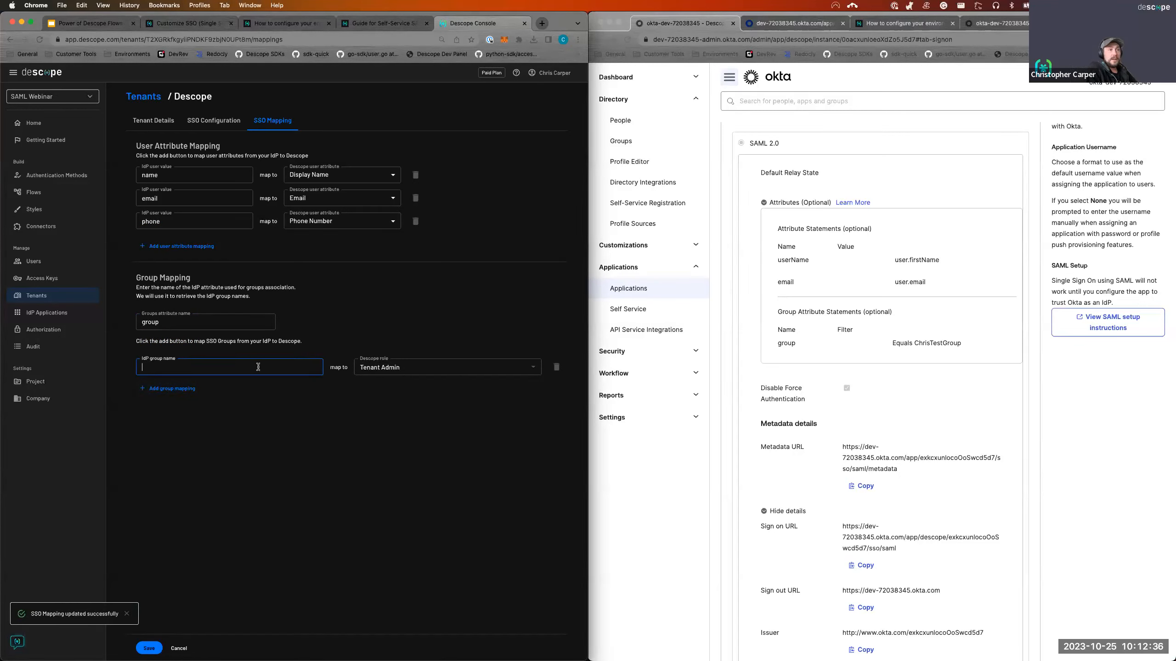
double_click(940, 343)
key("super+c")
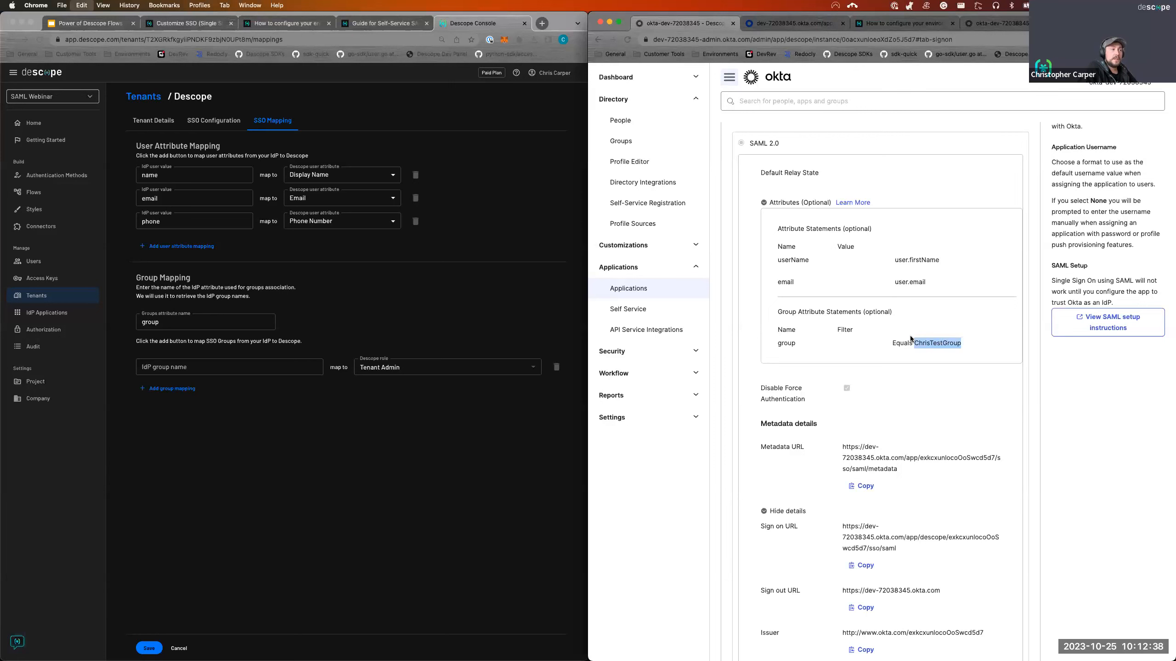
left_click(186, 365)
key("super+v")
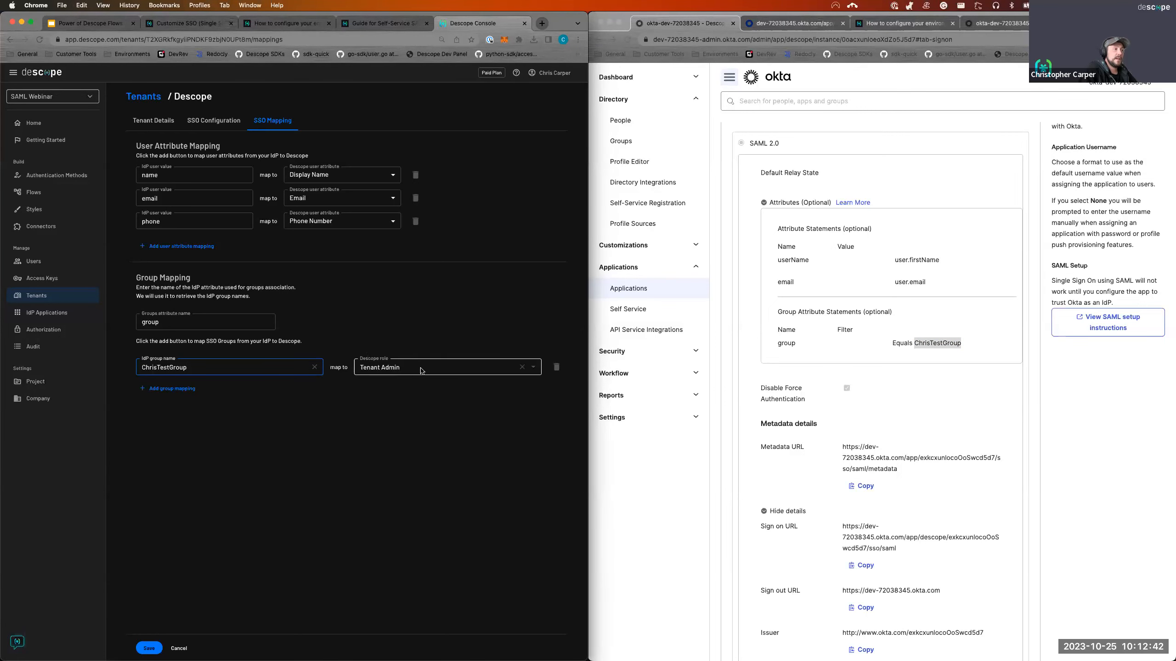
left_click(154, 648)
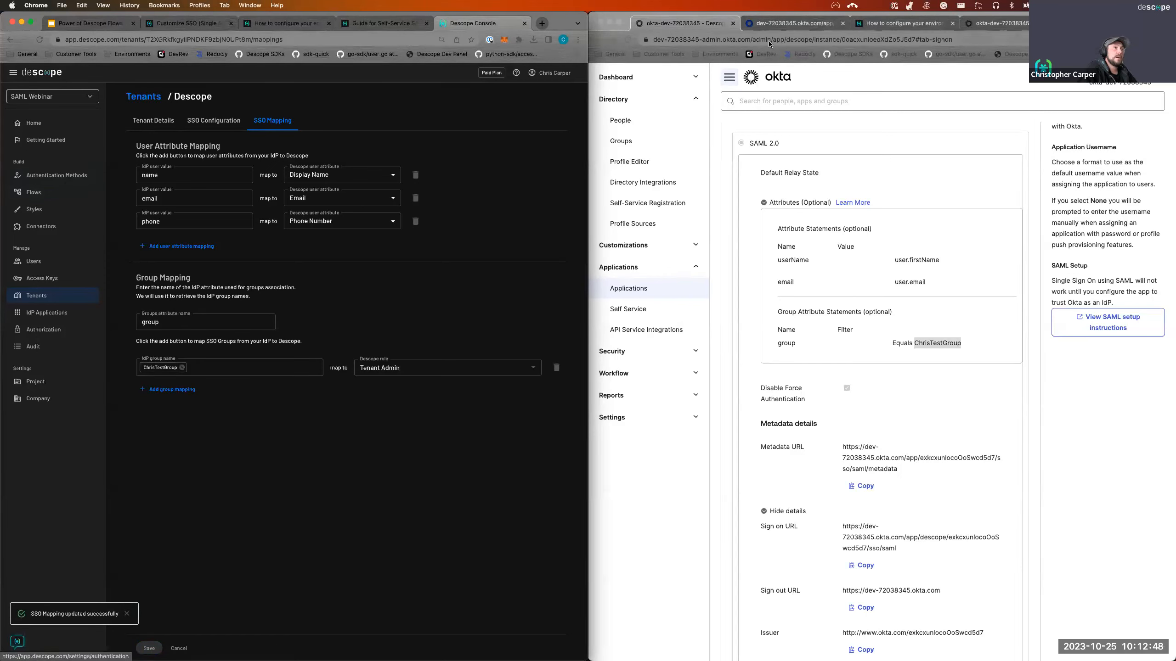
Step: Bring up the Descope sample app's login page at localhost:3001 alongside the Descope console's Users list
left_click(792, 23)
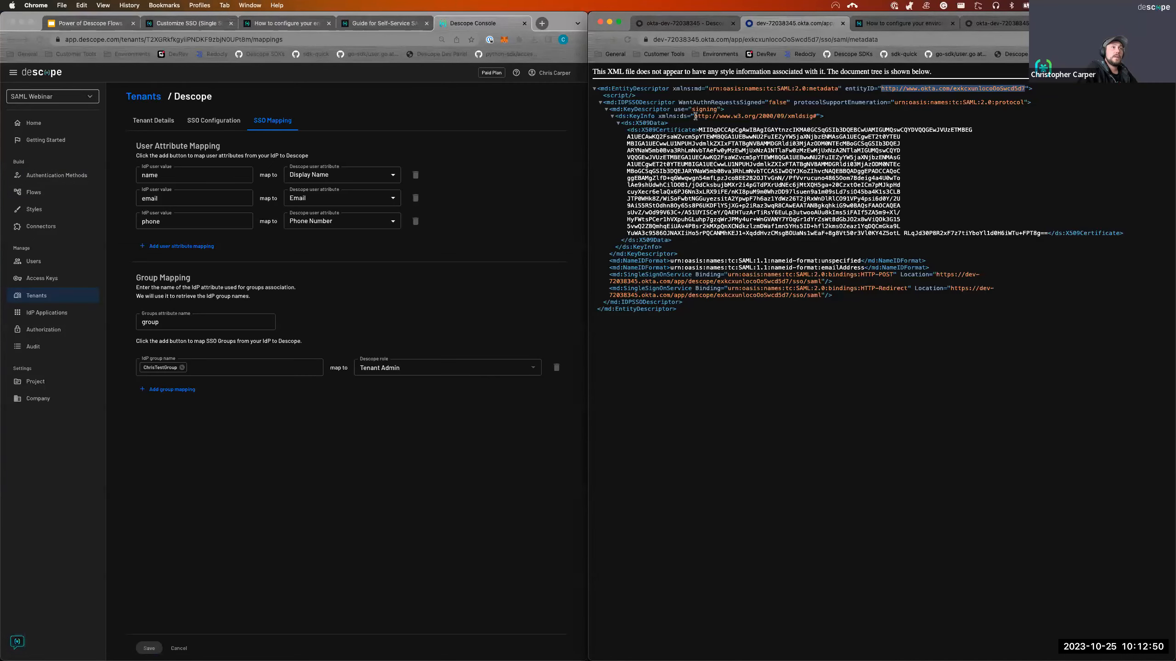
key("ctrl+Up")
left_click(643, 173)
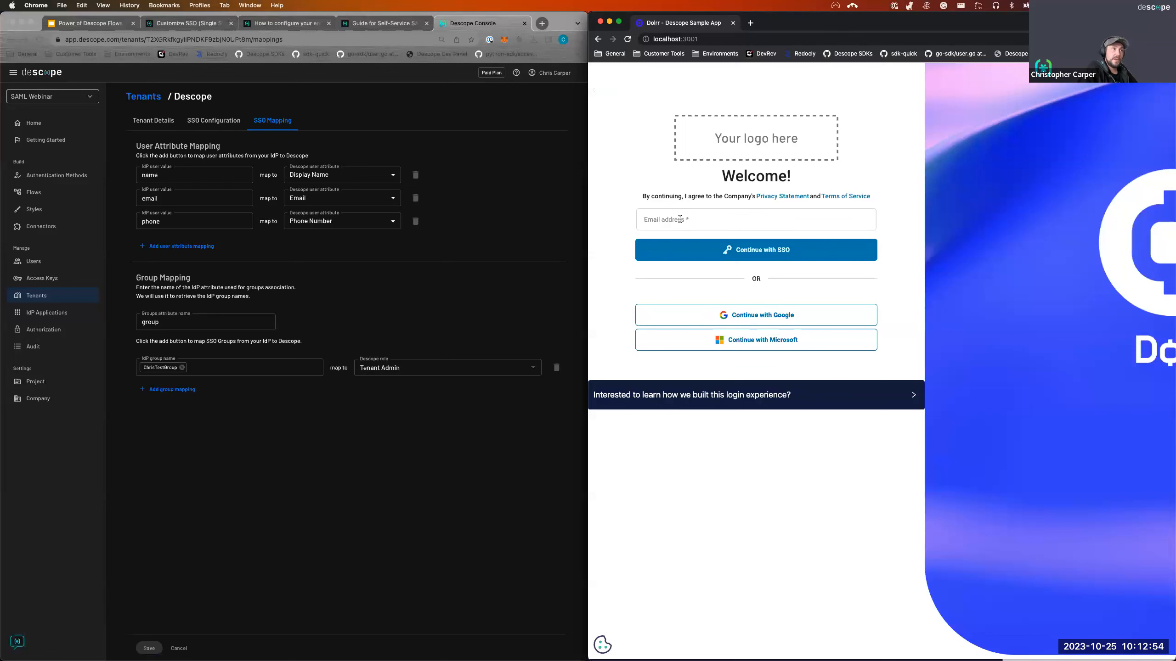
left_click(45, 265)
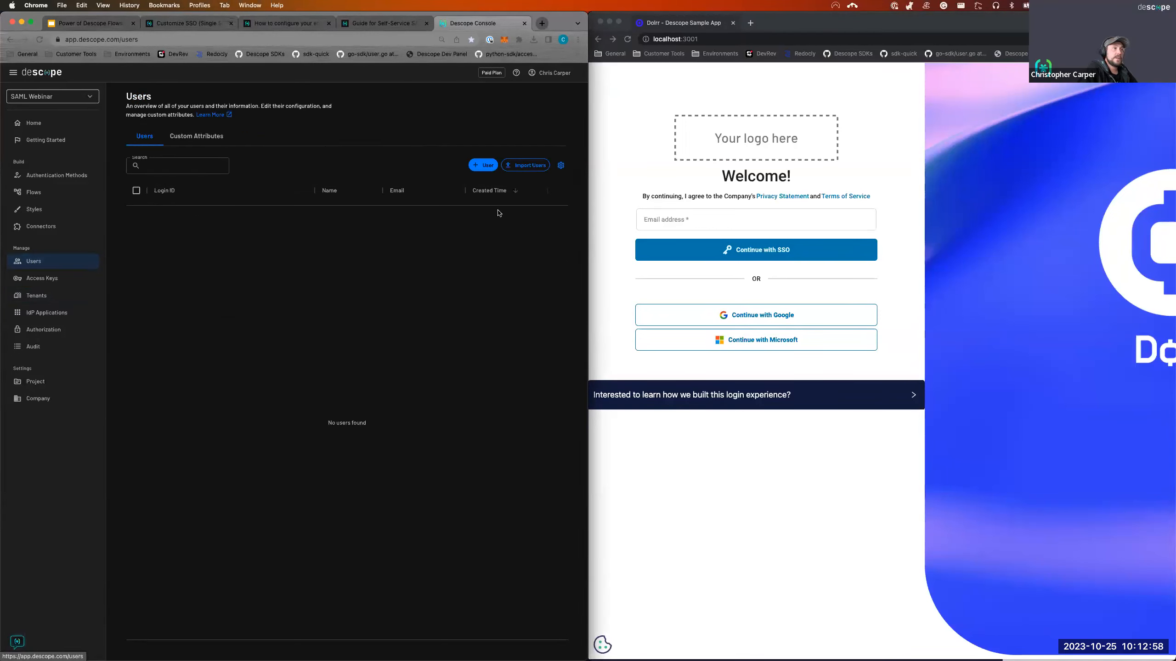
Step: Reopen the Descope tenant's SSO mapping, remove the phone to Phone Number attribute mapping, and save
left_click(43, 296)
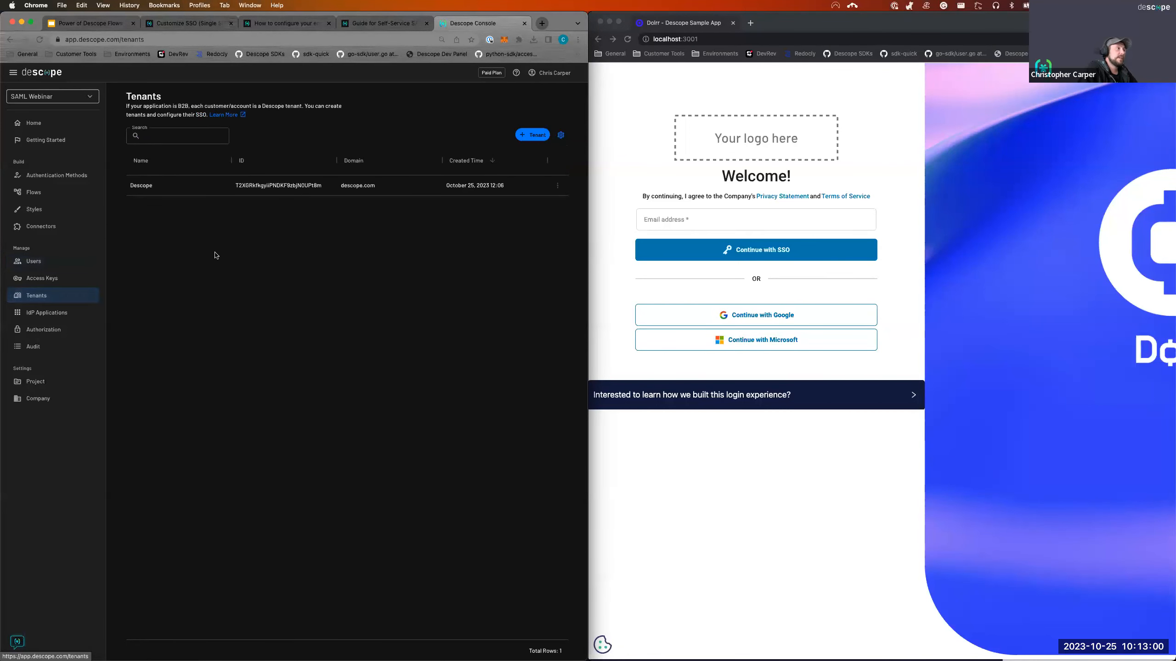
left_click(368, 190)
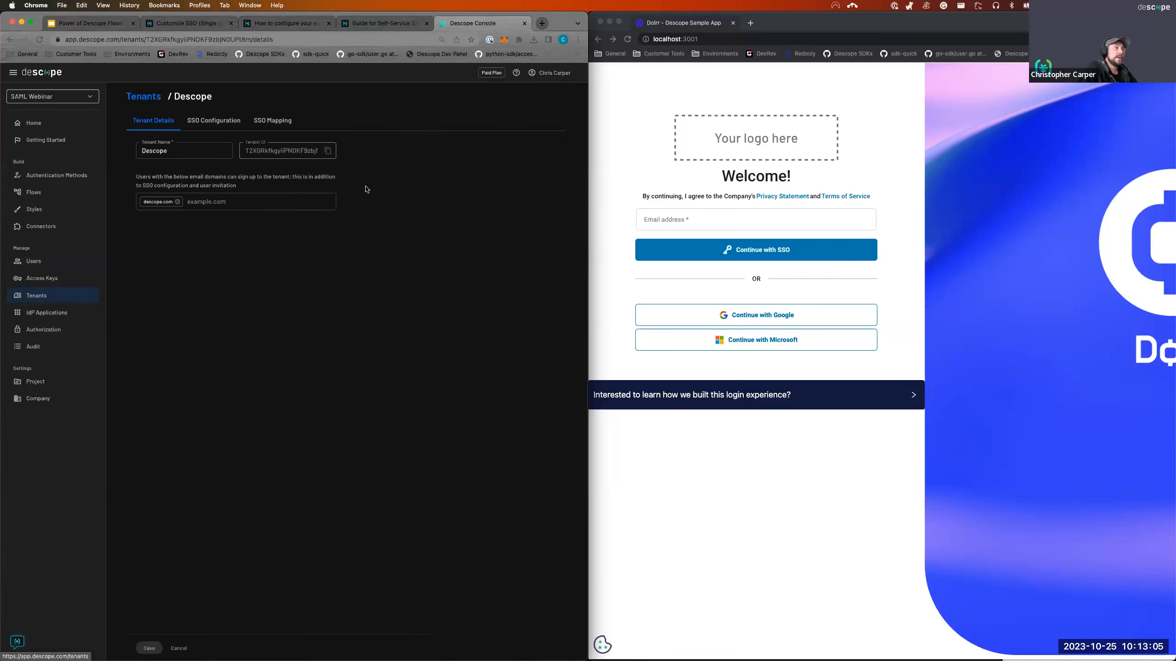
left_click(215, 124)
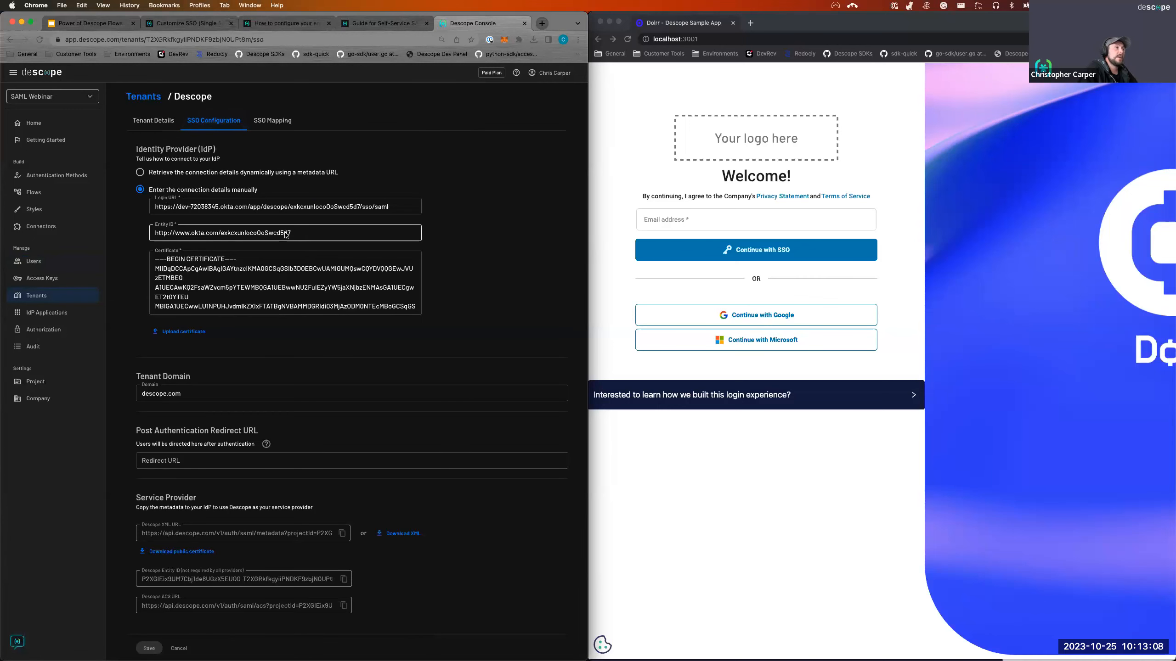
left_click(274, 120)
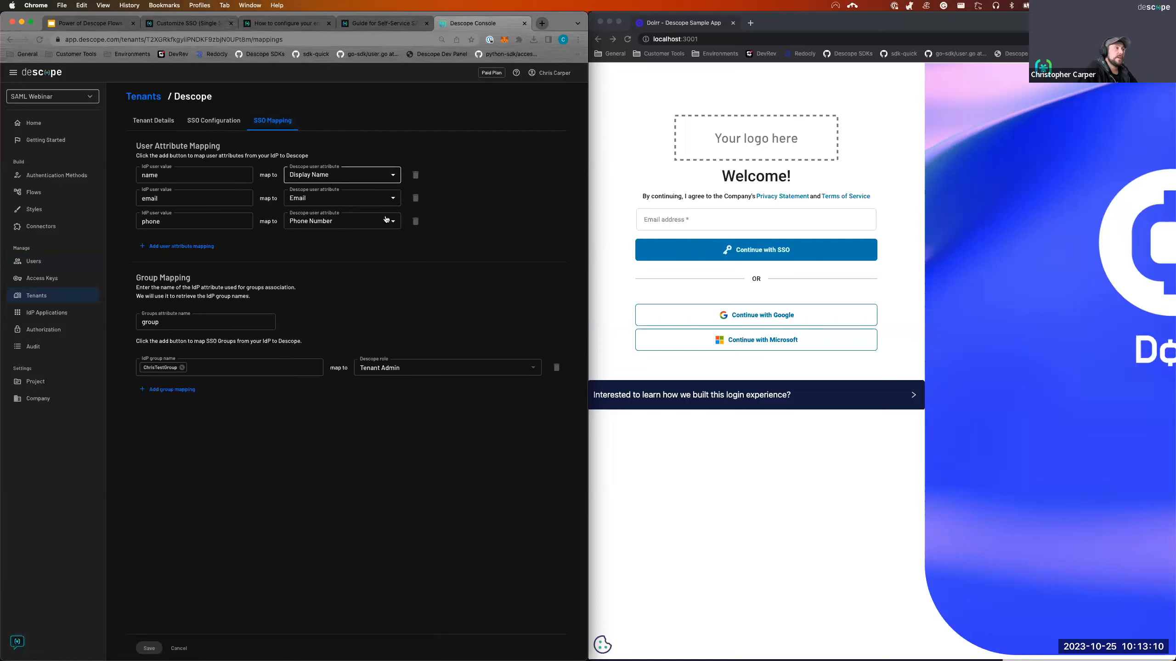
left_click(416, 223)
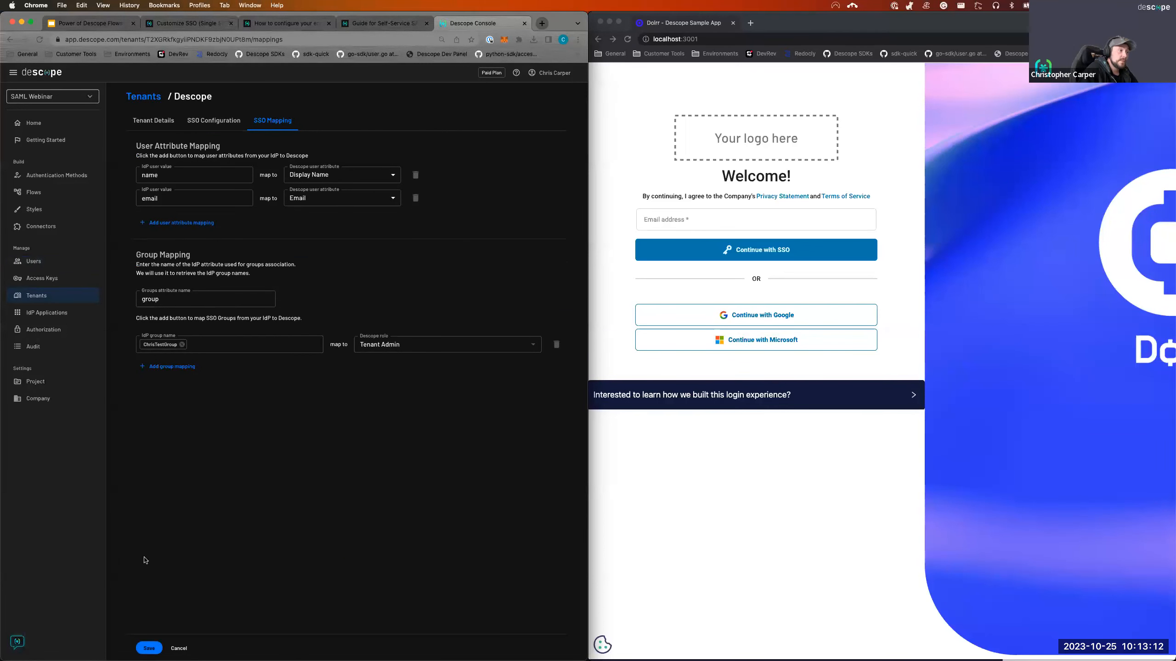
left_click(148, 647)
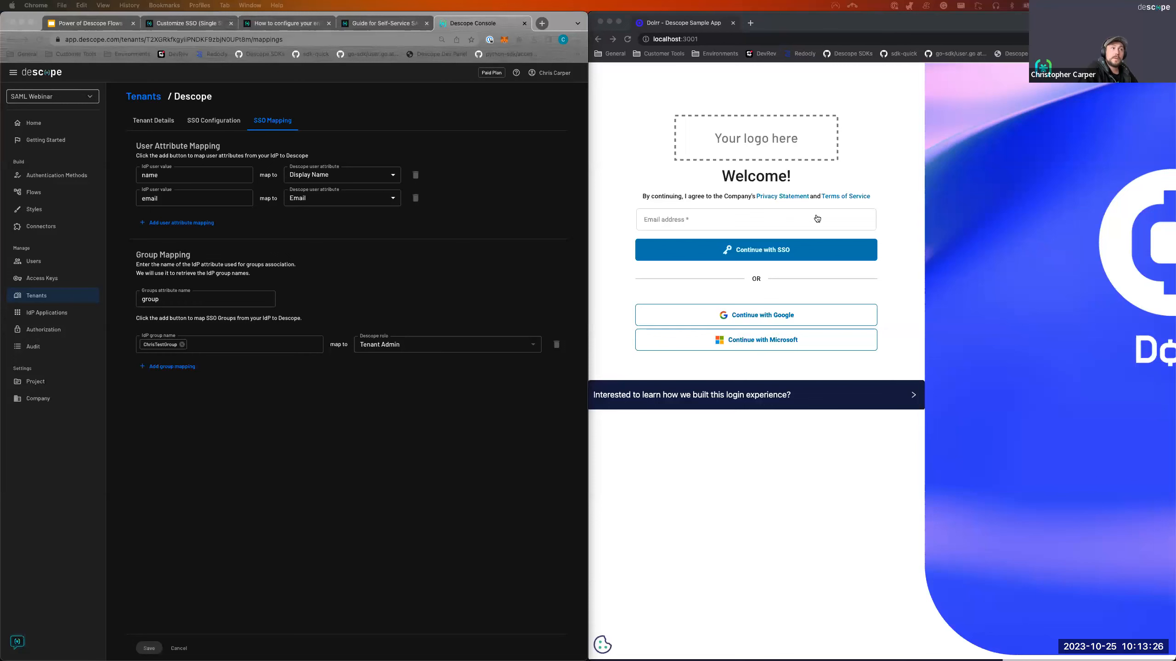
Step: Reload the sample app's login page, enter the test user's email address, and continue with SSO
left_click(628, 40)
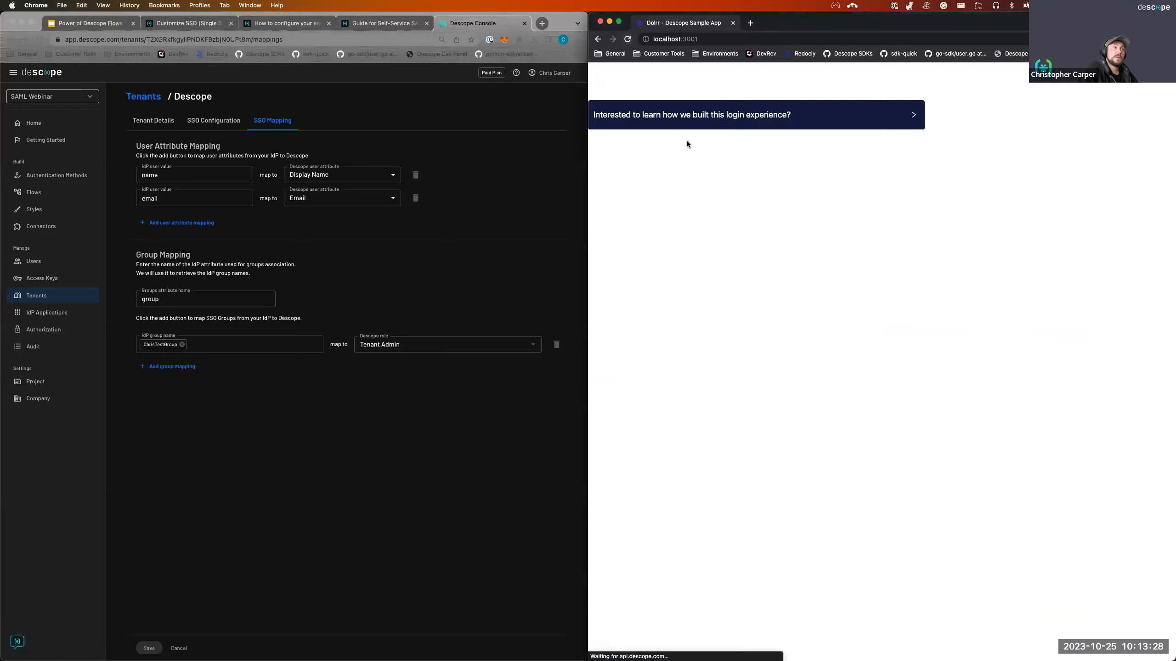
key("super+v")
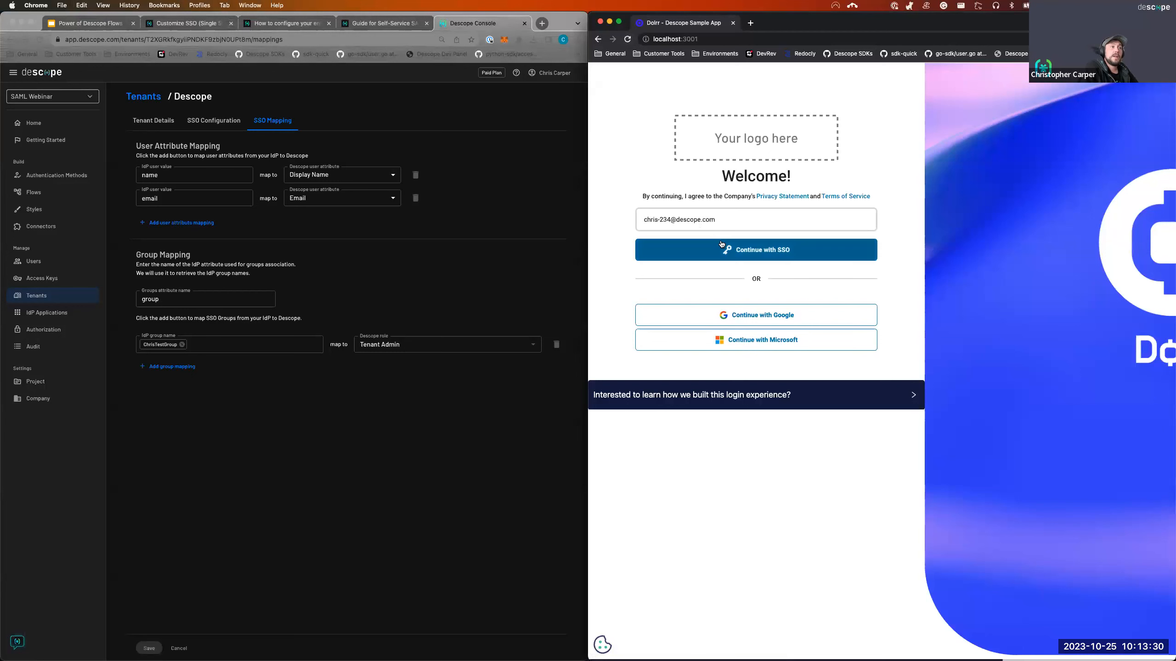
left_click(737, 250)
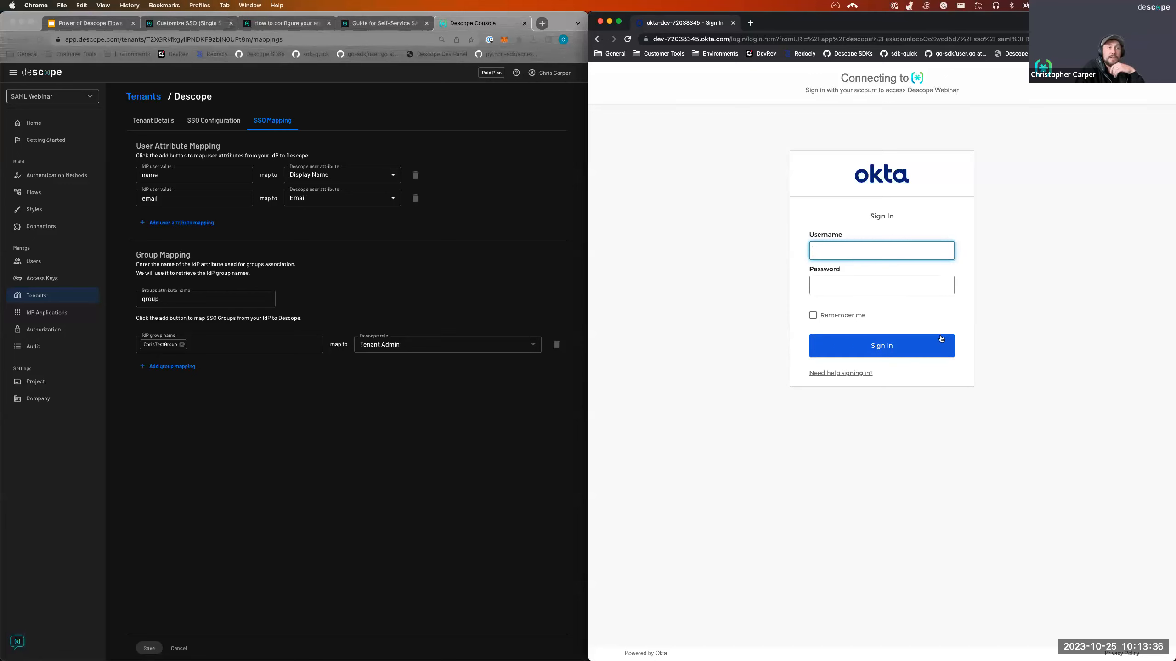
Step: Sign in to Okta with the test user's username and password
key("super+v")
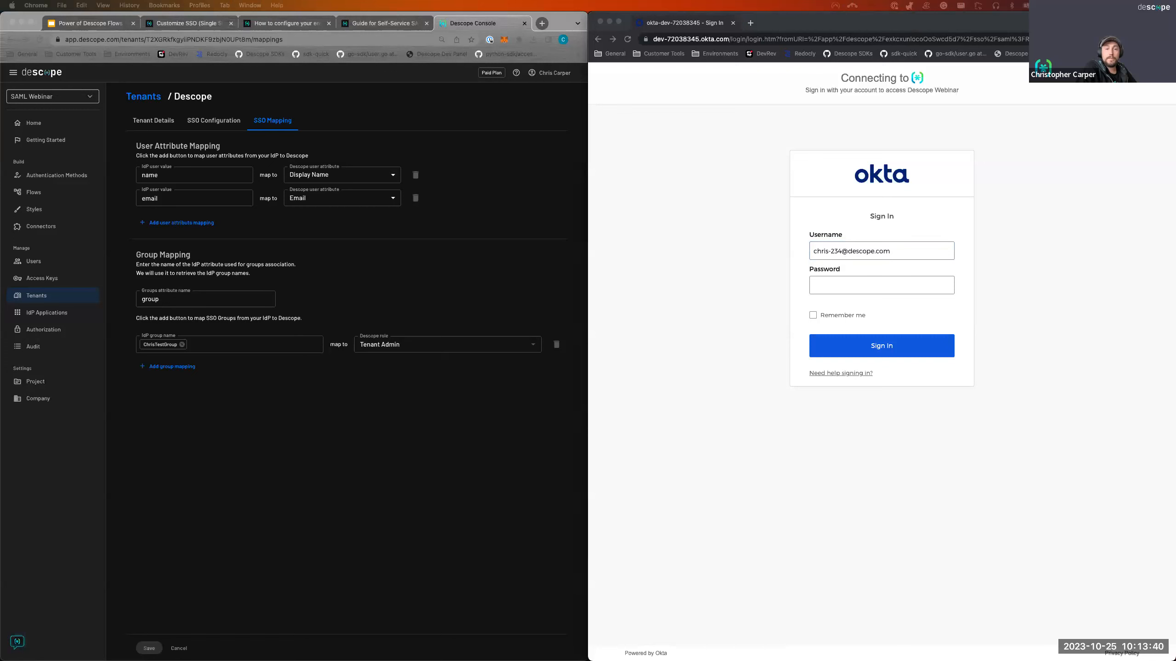
left_click(875, 290)
key("super+v")
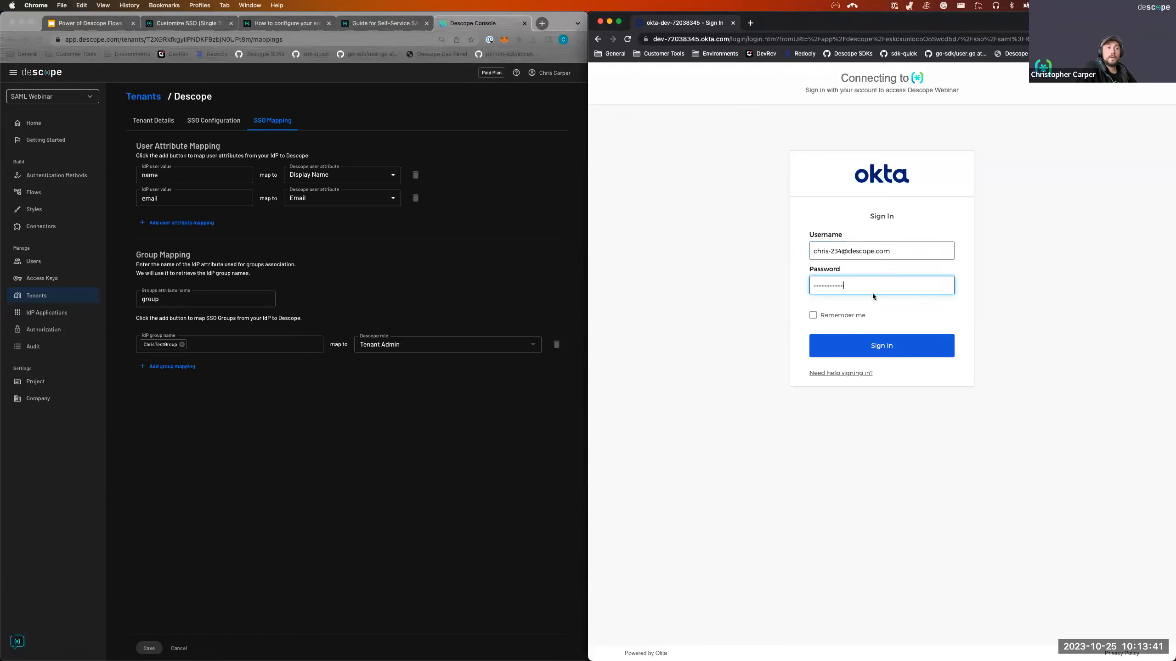
left_click(872, 346)
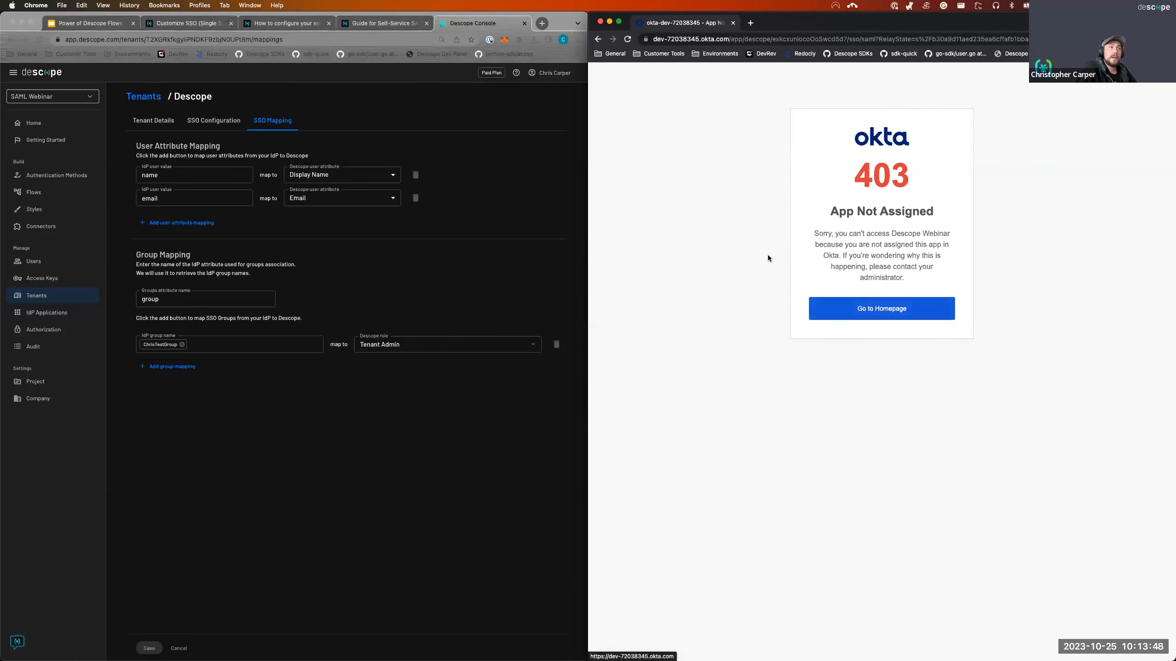
Step: In the Okta admin console, assign the Descope Webinar application to the ChrisTestGroup group
key("ctrl+Up")
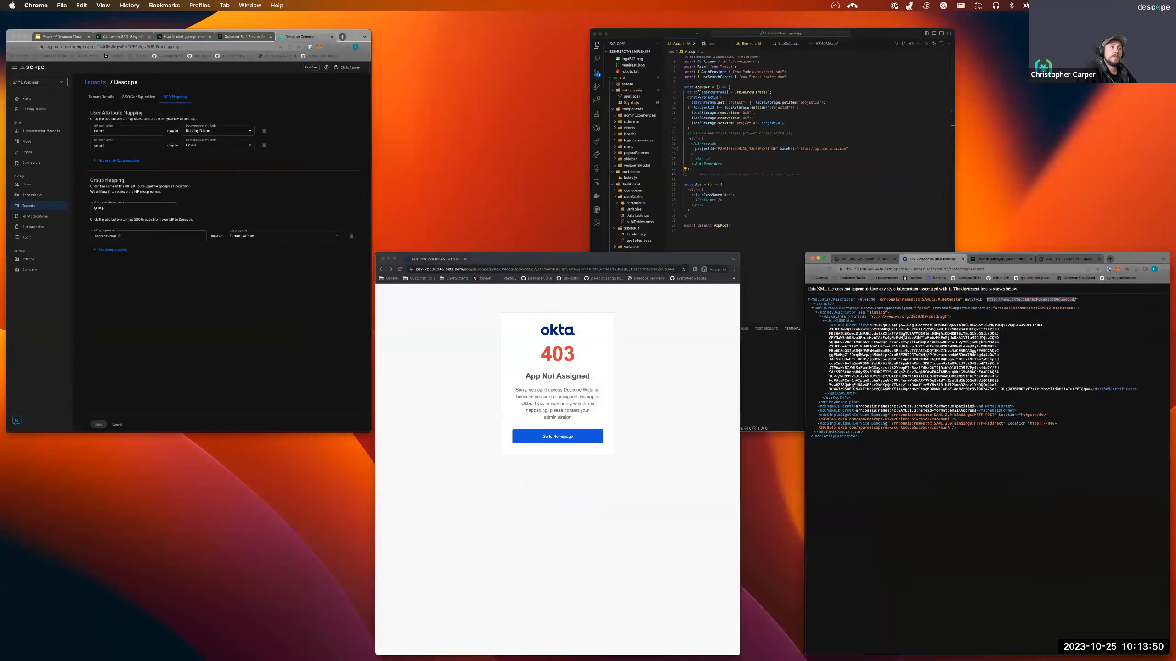
left_click(681, 24)
scroll(875, 198, "up", 5)
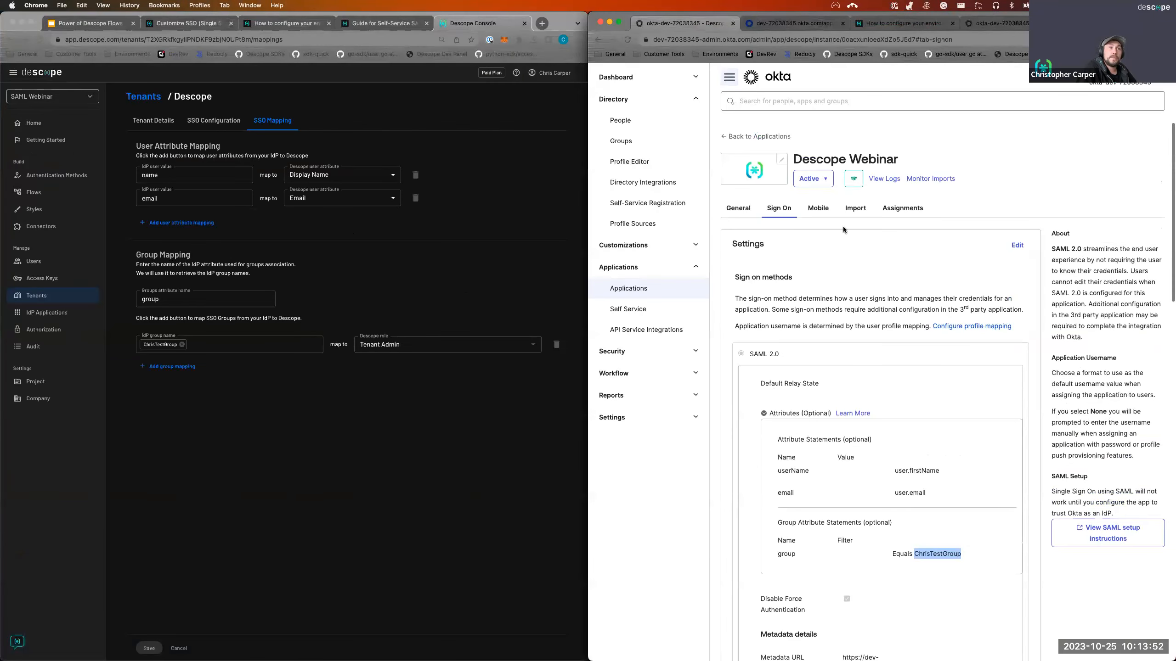
left_click(902, 210)
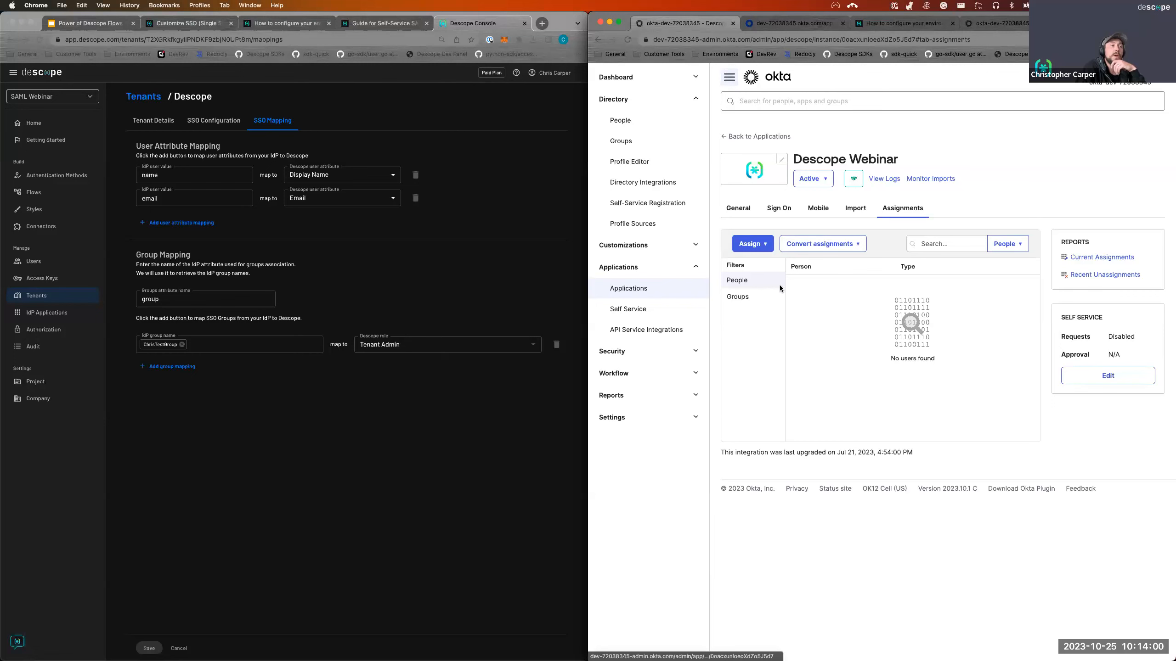
left_click(746, 250)
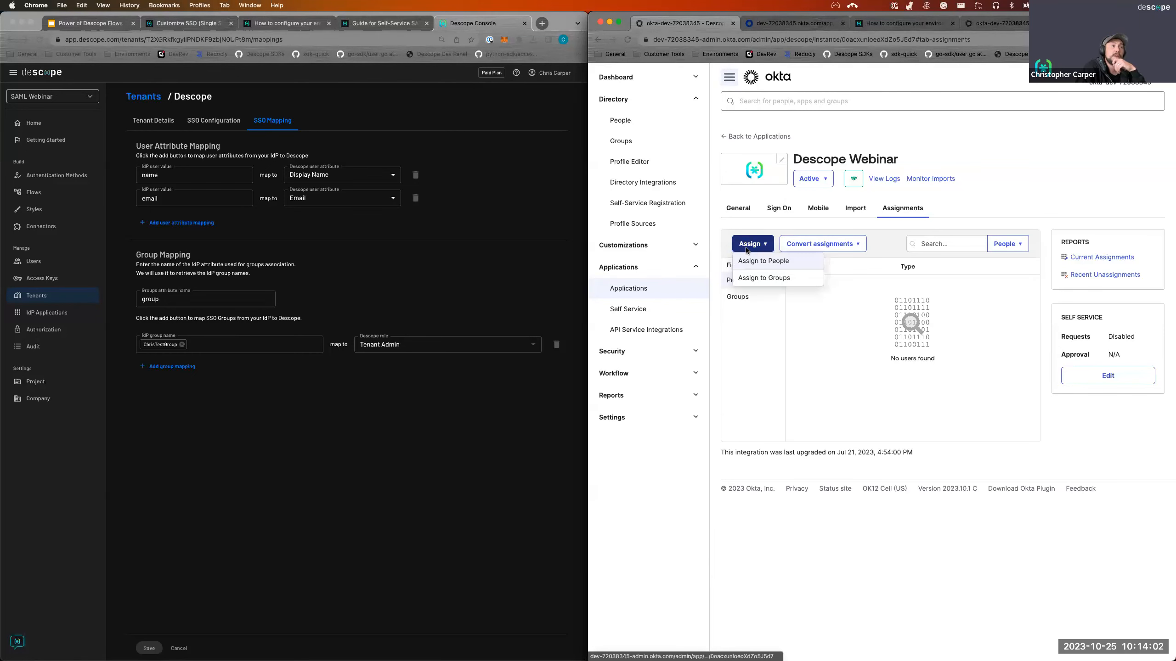
left_click(759, 277)
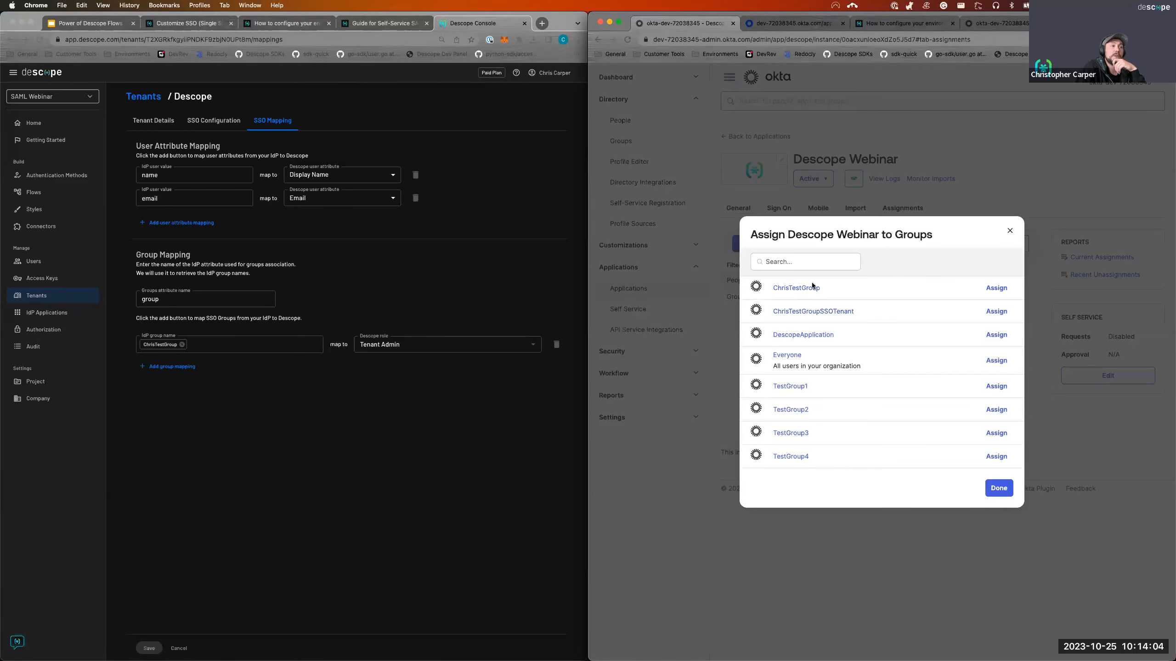
left_click(995, 289)
left_click(999, 488)
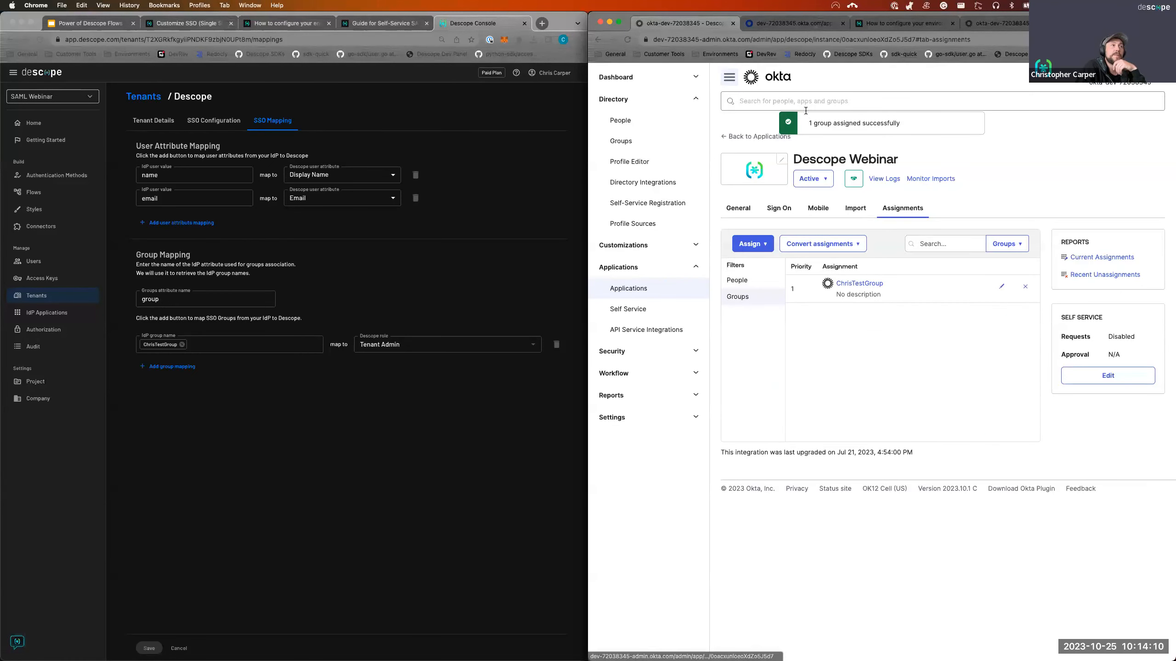
Step: Return to the sample app's login page, enter the test user's email address, and continue with SSO
key("ctrl+Up")
left_click(772, 213)
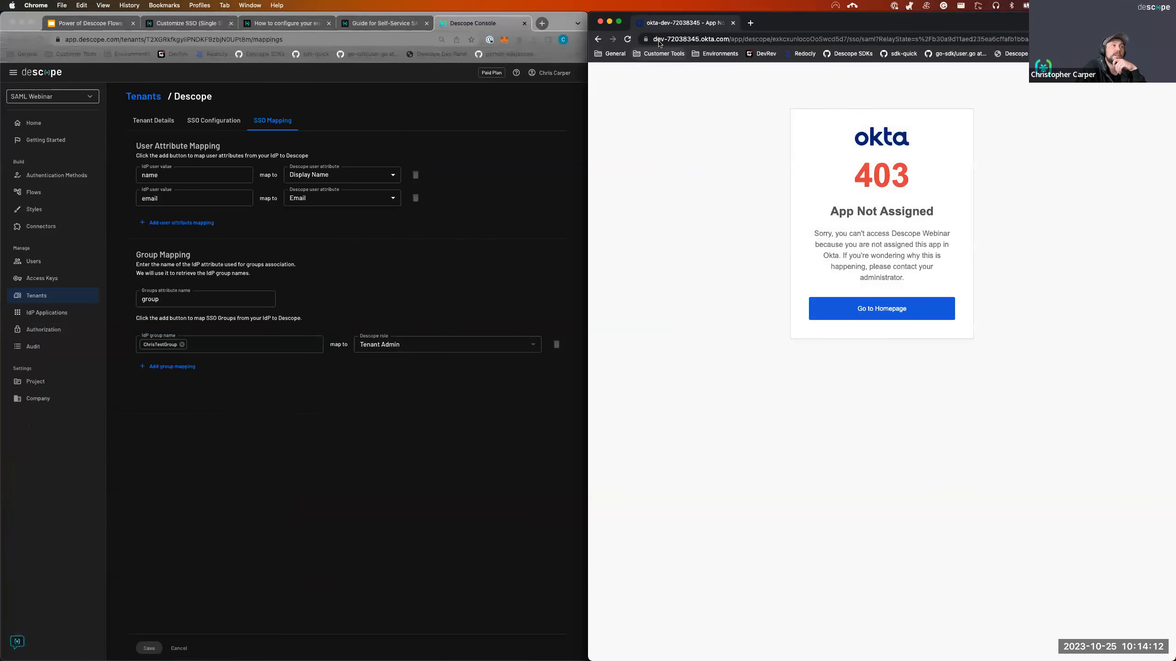
right_click(598, 39)
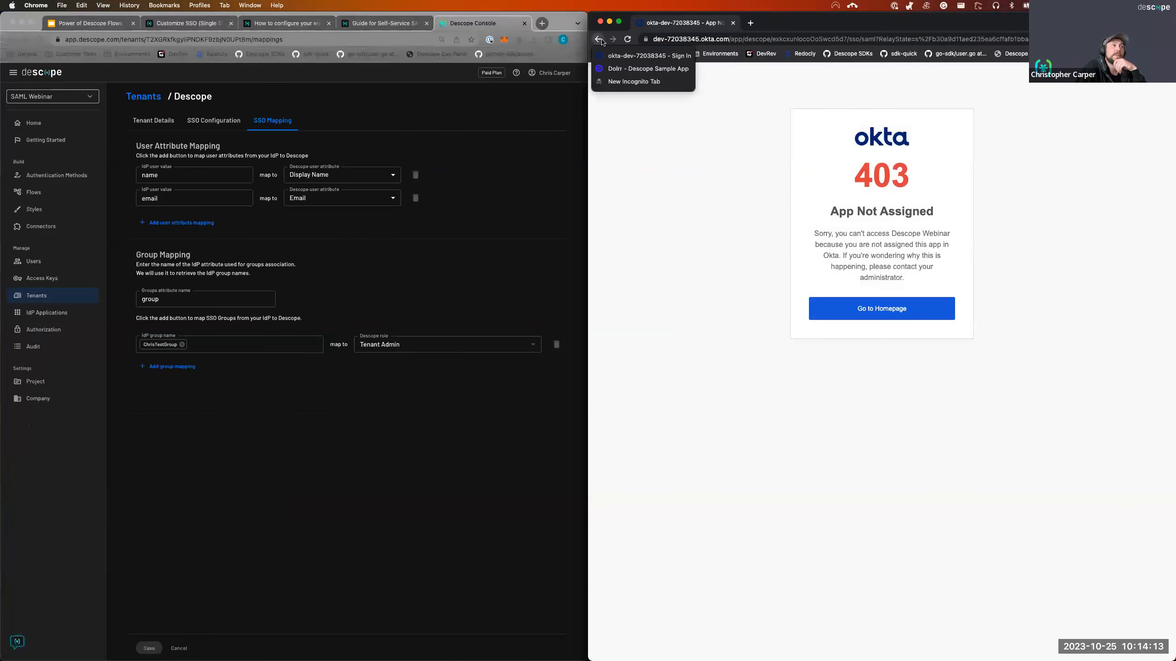
left_click(620, 69)
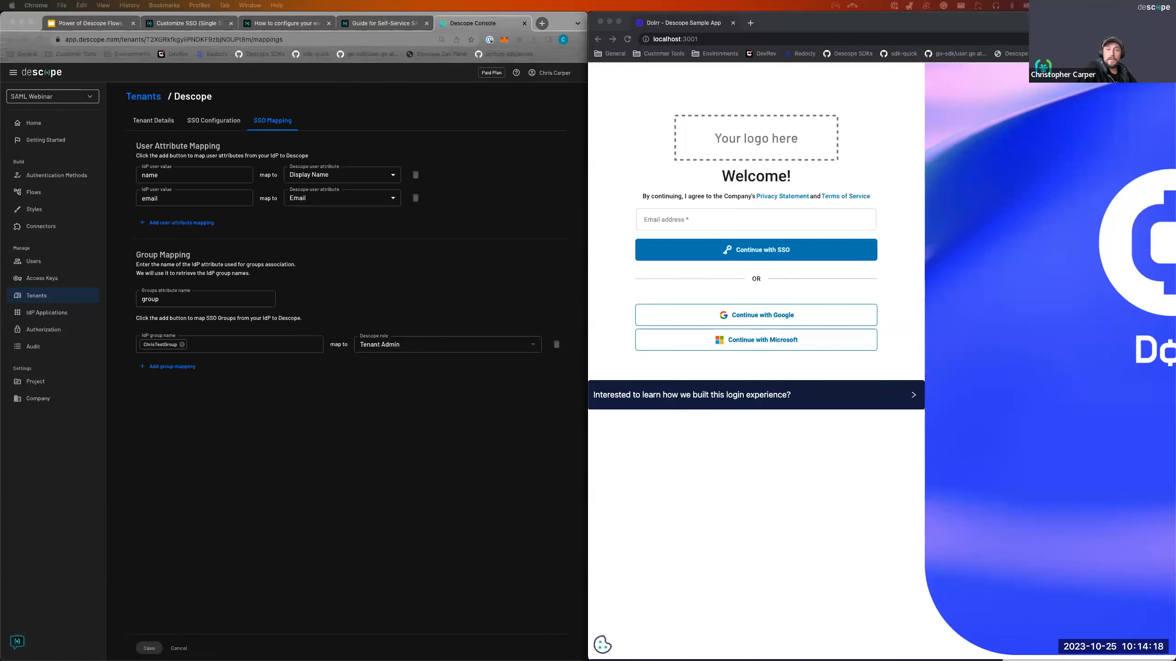
left_click(749, 218)
key("super+v")
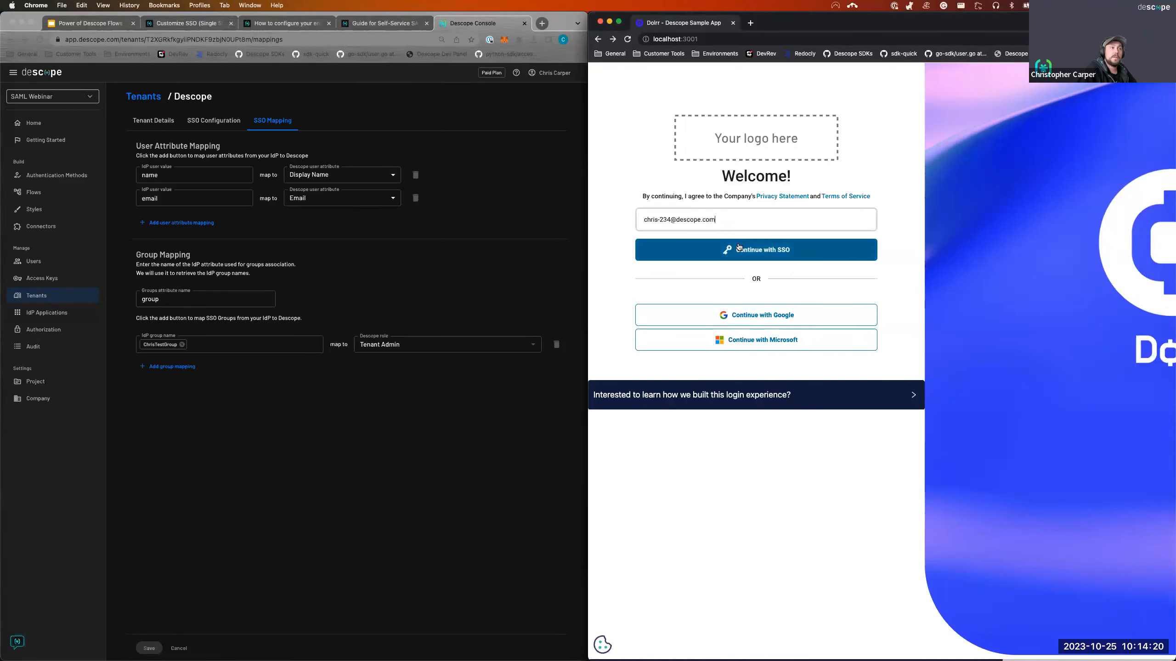
left_click(740, 252)
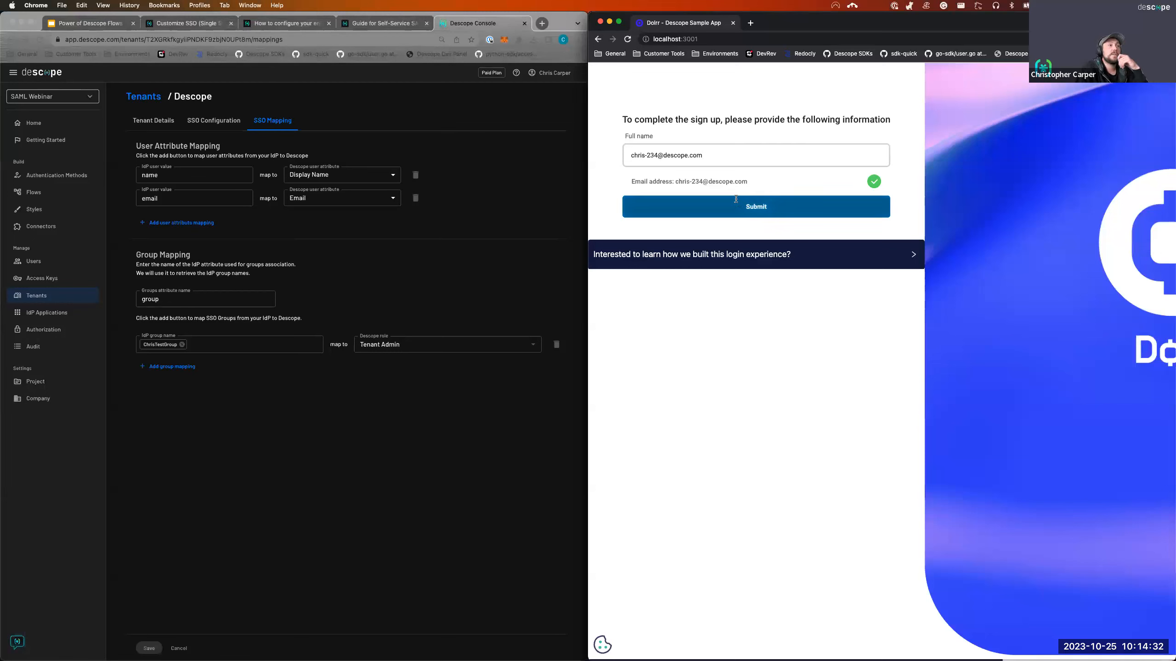
Step: Replace the prefilled name in the sign-up form with the user's full name and submit it
triple_click(691, 155)
left_click(715, 207)
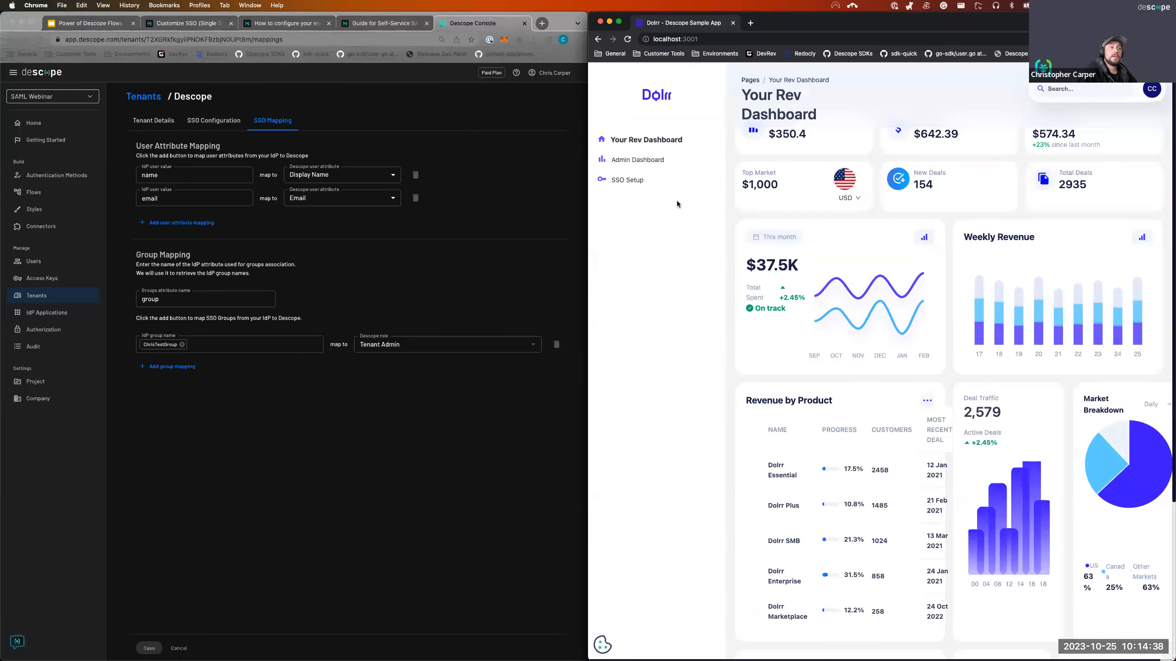
Step: Show the Descope console's Users list at full width and examine the new SSO user's login ID
left_click(1155, 92)
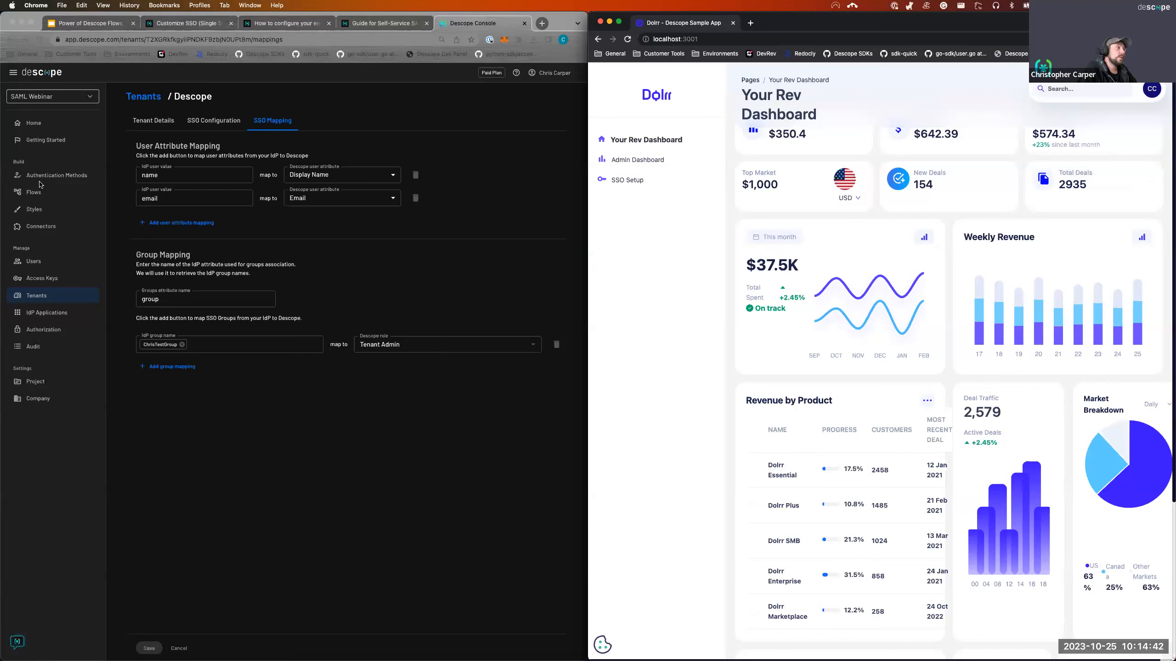
left_click(38, 261)
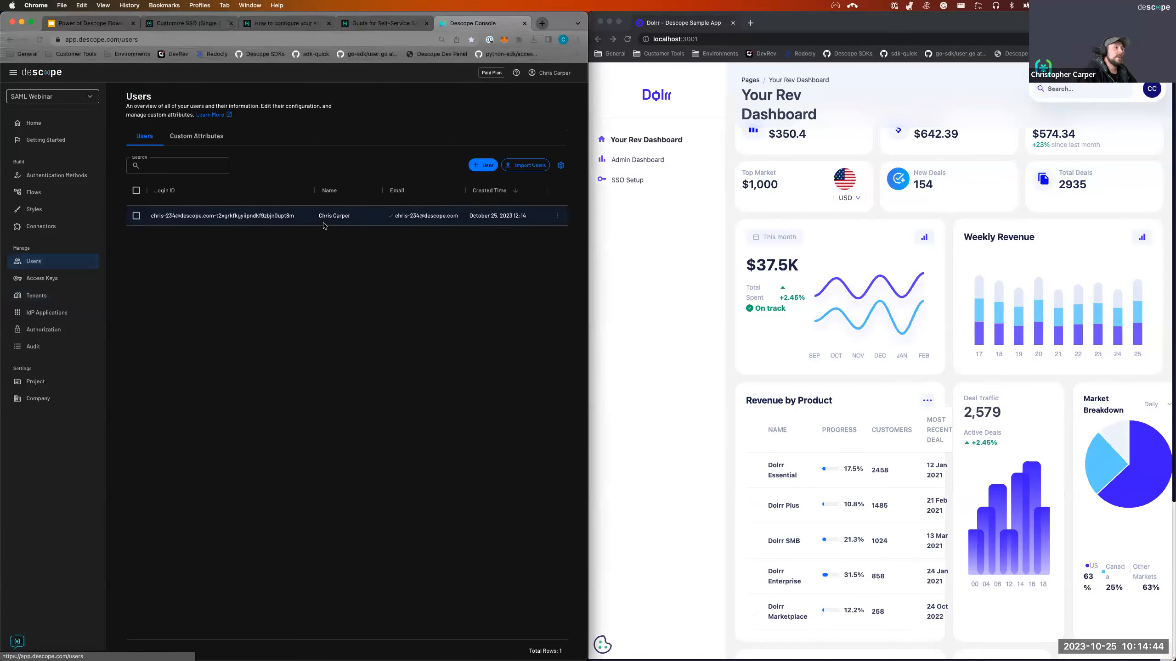
double_click(569, 15)
left_click_drag(156, 210, 222, 207)
double_click(237, 207)
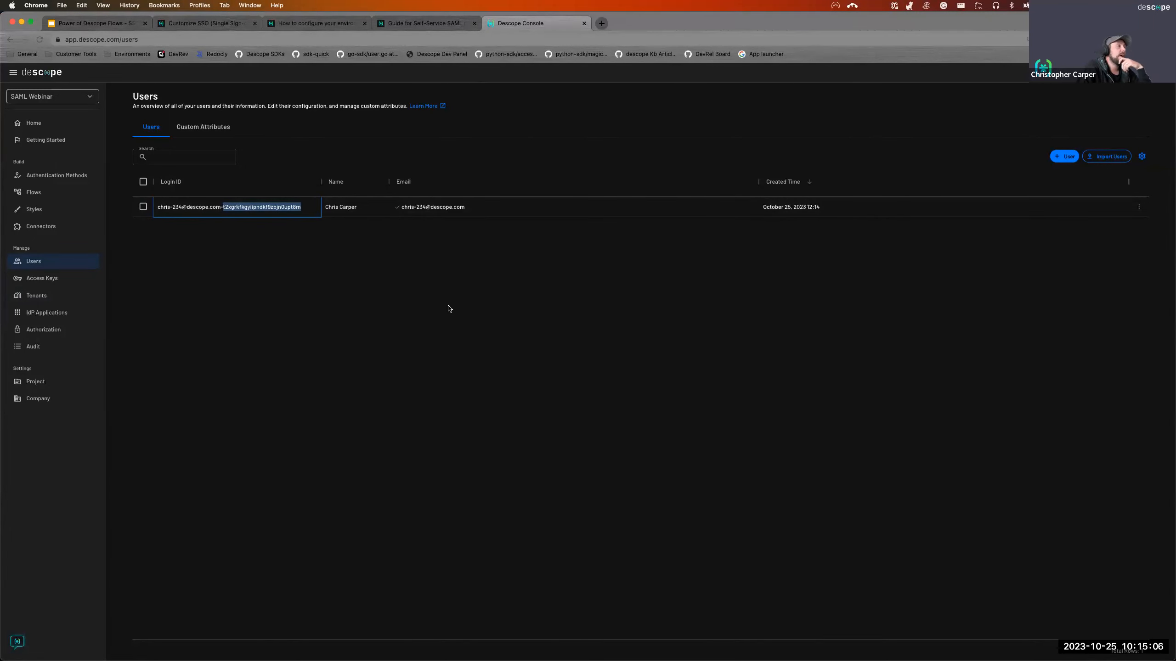
Step: Open the sign-up-or-in flow, review its Welcome Screen's layout, and return to the flow canvas
left_click(53, 192)
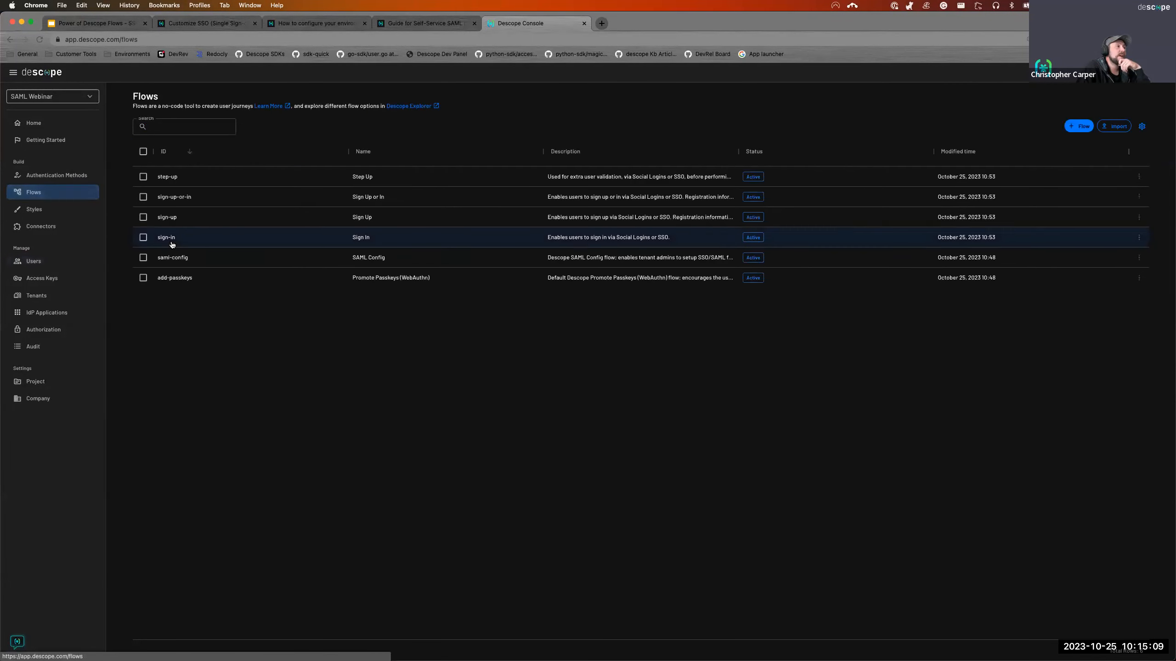
left_click(192, 214)
left_click(223, 297)
double_click(256, 271)
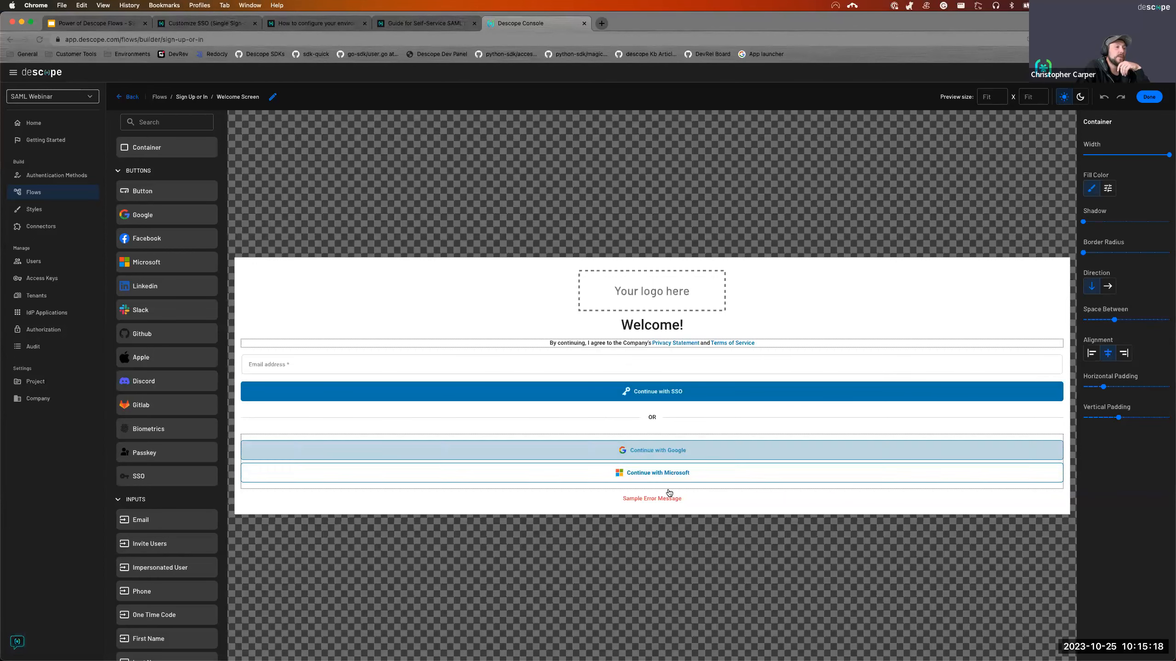
left_click(1143, 98)
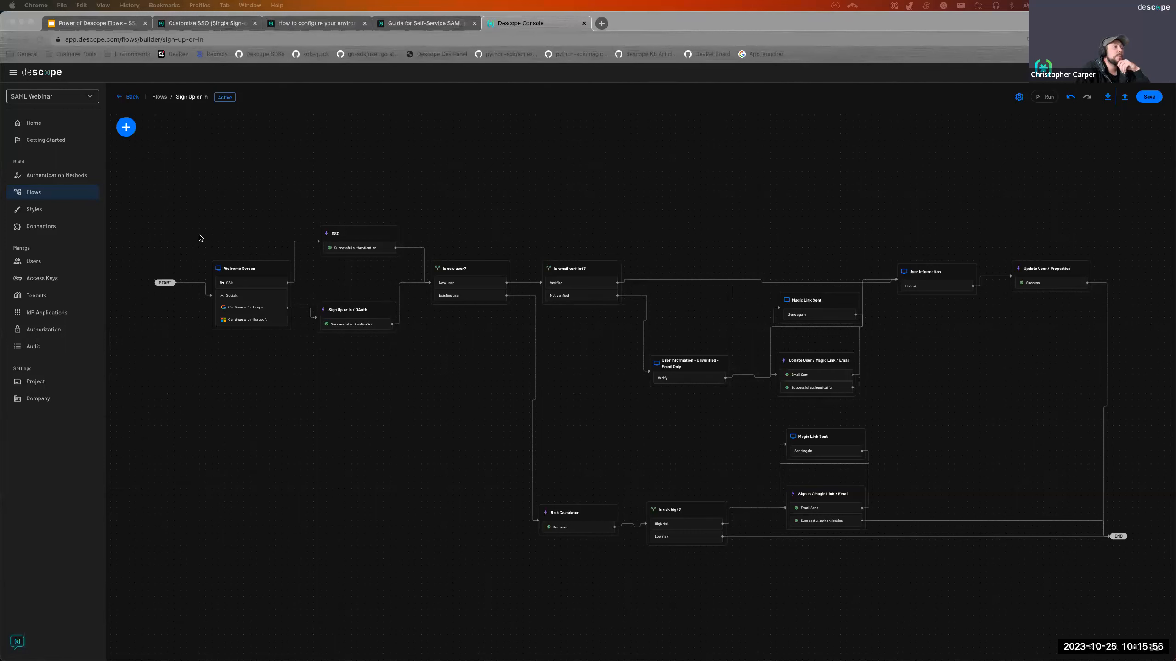
left_click(176, 242)
left_click_drag(249, 224, 507, 184)
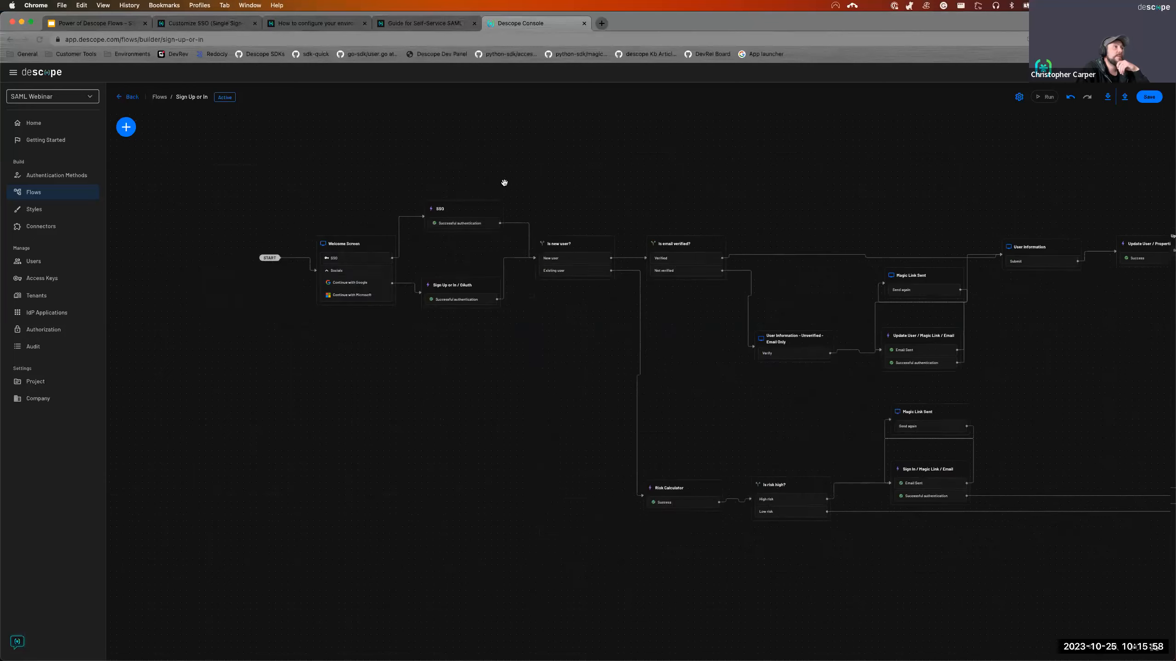
Step: Consult the IdP-Initiated SSO section of the Descope documentation on setting up the Okta integration
left_click(286, 24)
scroll(241, 209, "up", 2)
left_click(234, 157)
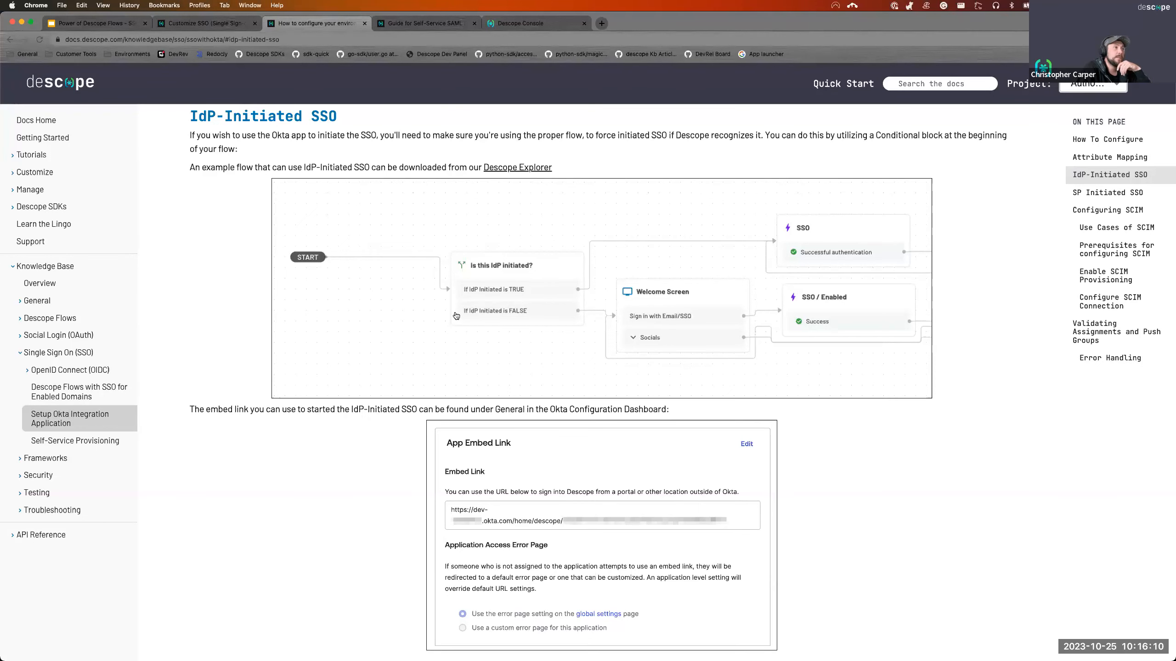
scroll(456, 316, "down", 1)
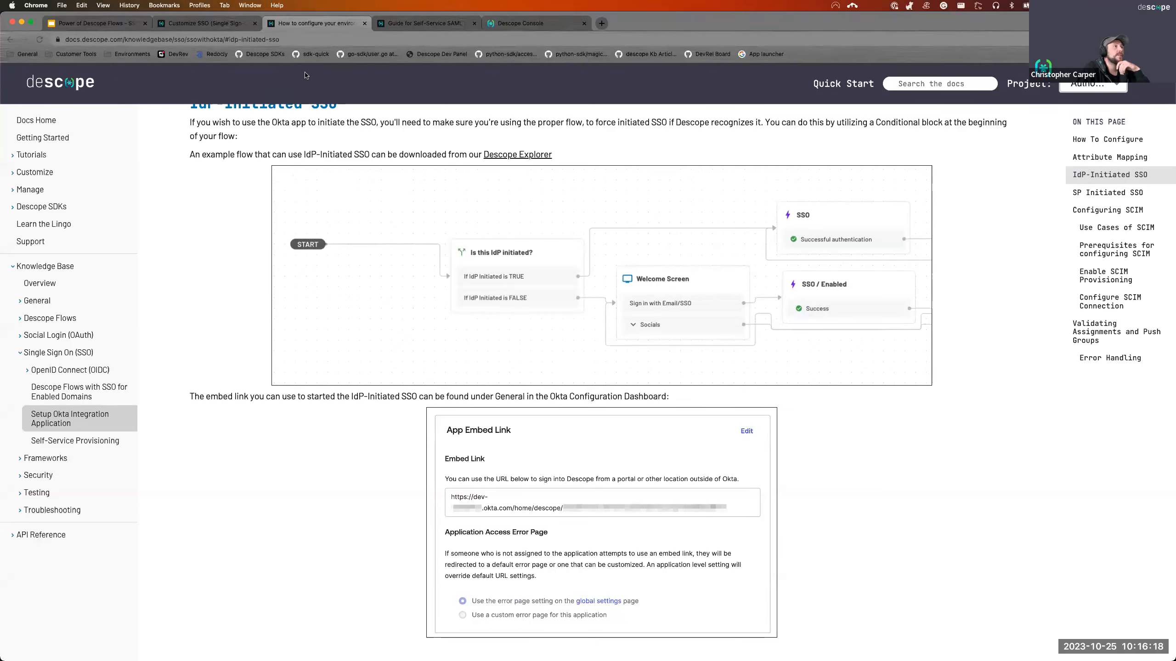
Step: Add a condition to the Sign Up or In flow, naming its If branch Yes and its Else branch No
left_click(520, 23)
double_click(363, 234)
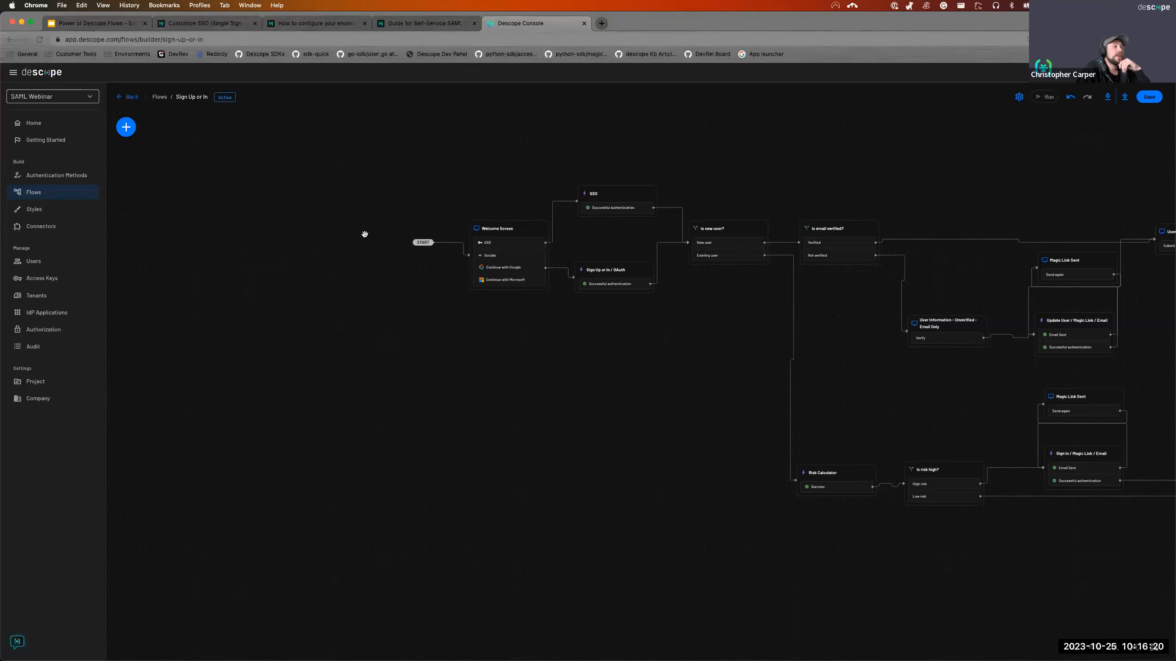
left_click_drag(503, 171, 349, 249)
left_click(133, 131)
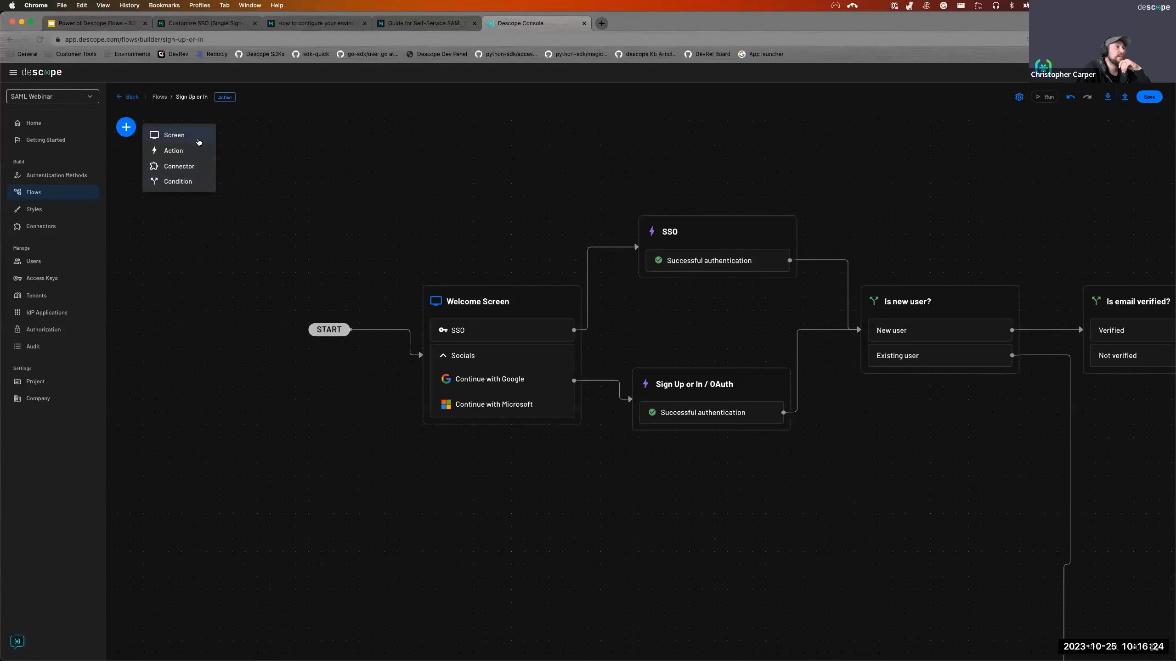
left_click(189, 182)
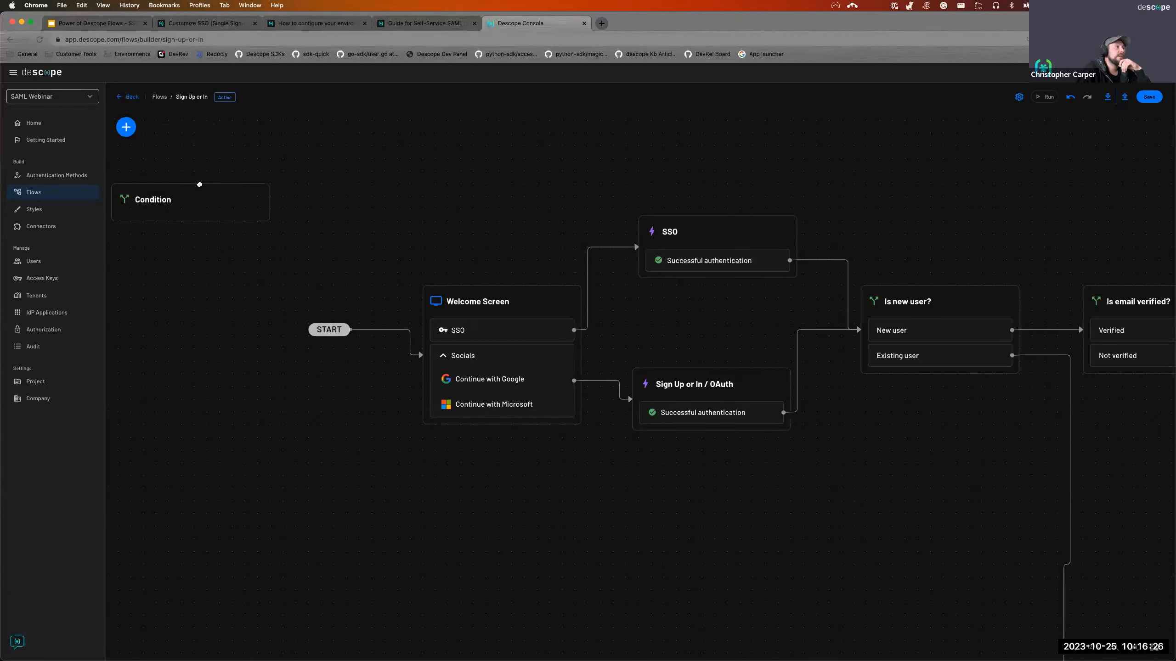
left_click(295, 192)
left_click(481, 327)
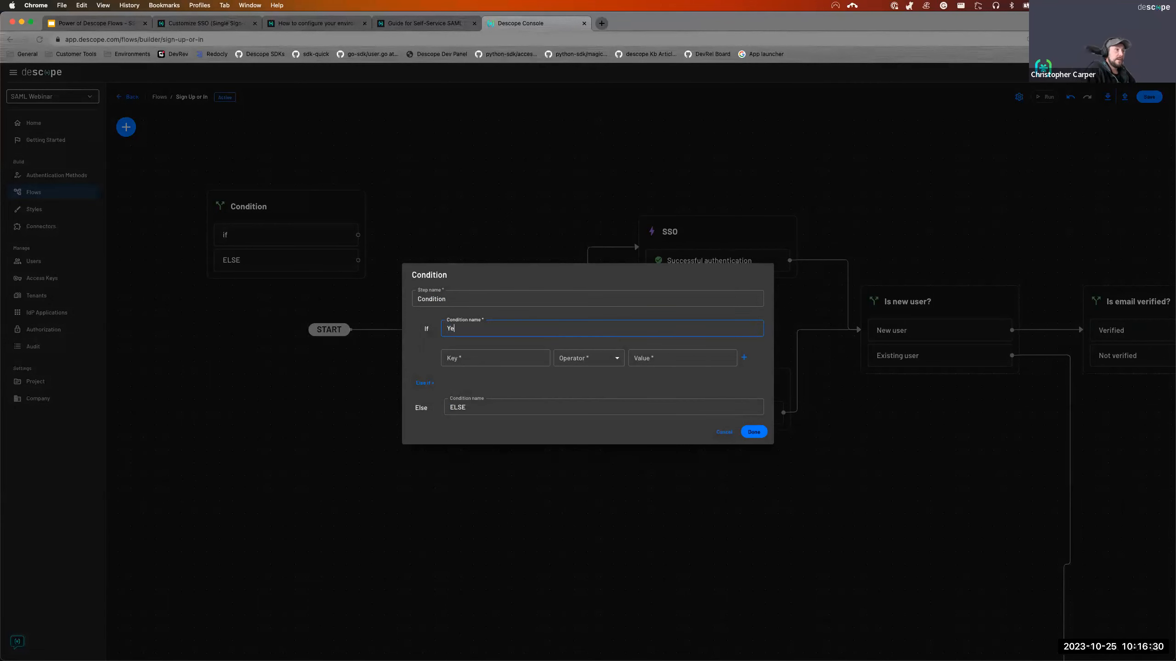
double_click(480, 407)
type("No")
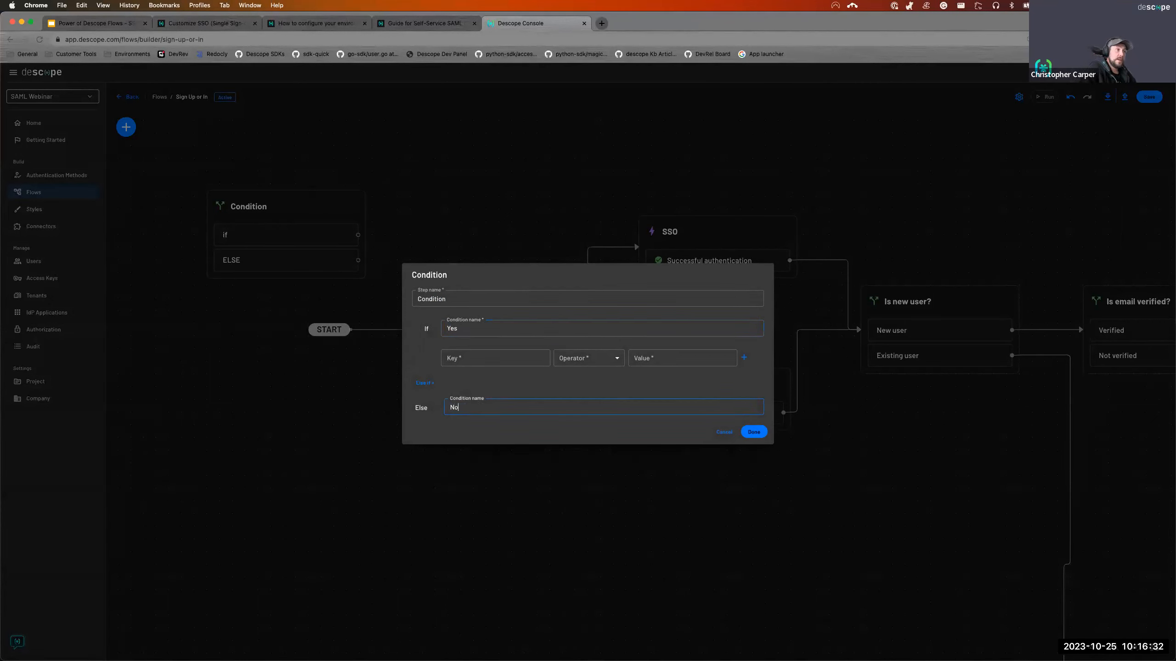
Step: Make the condition check that idpInitiated Is True, name the step IdP Initiated, and confirm it
left_click(482, 358)
type("idp")
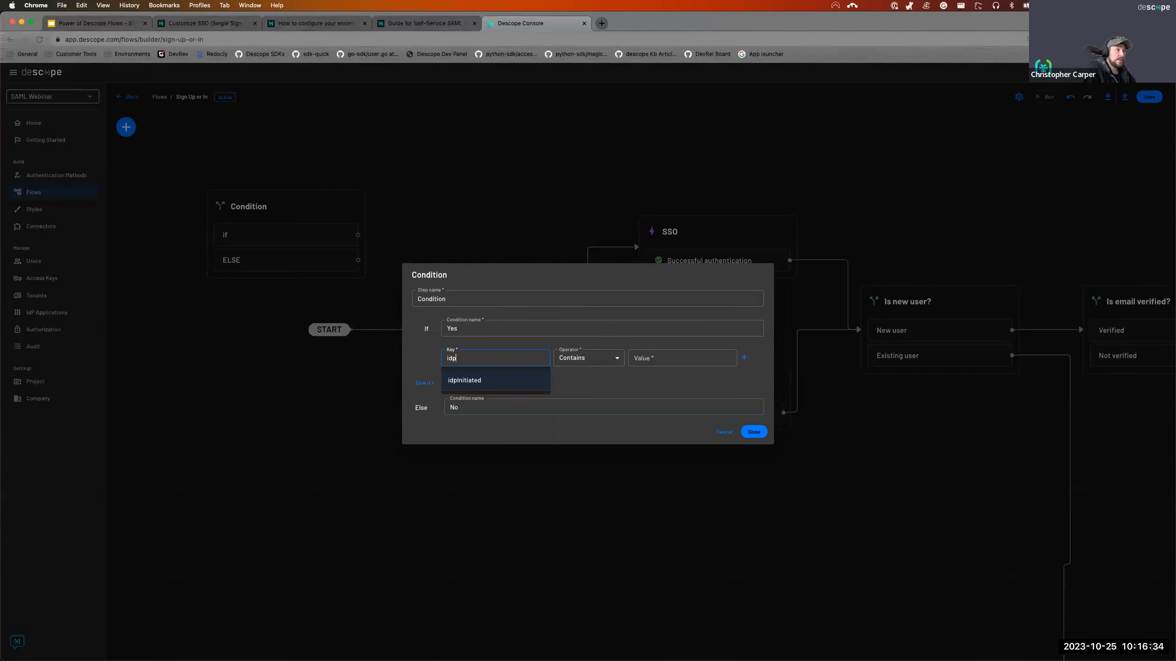
left_click(464, 380)
left_click(607, 367)
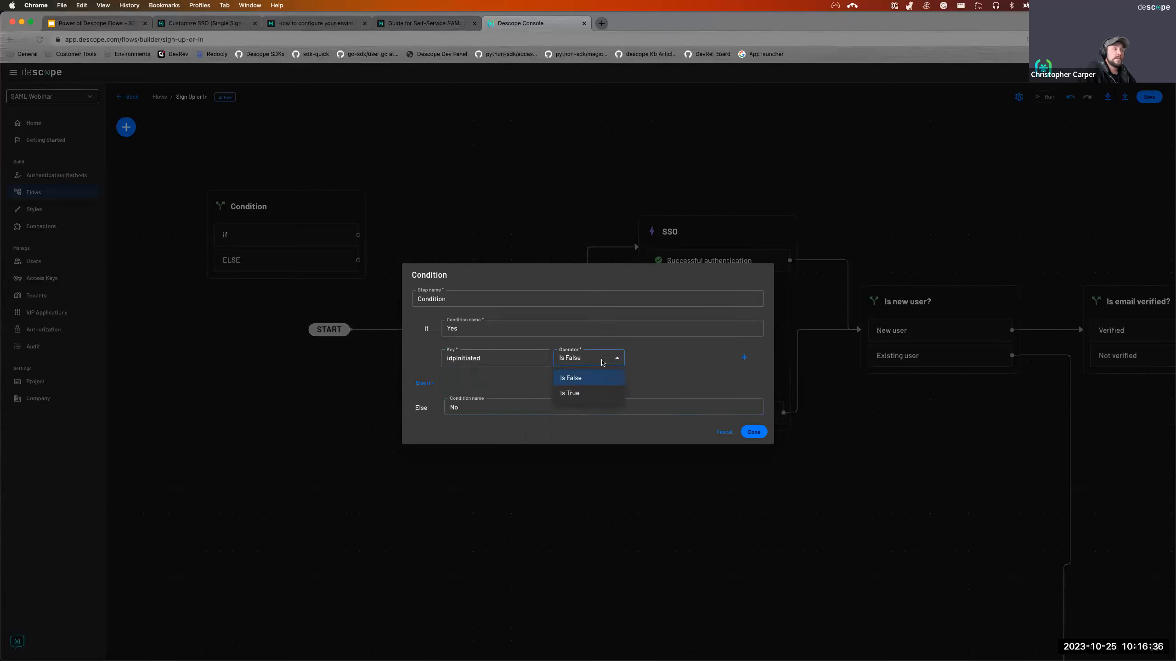
left_click(581, 393)
double_click(473, 294)
type("Idp")
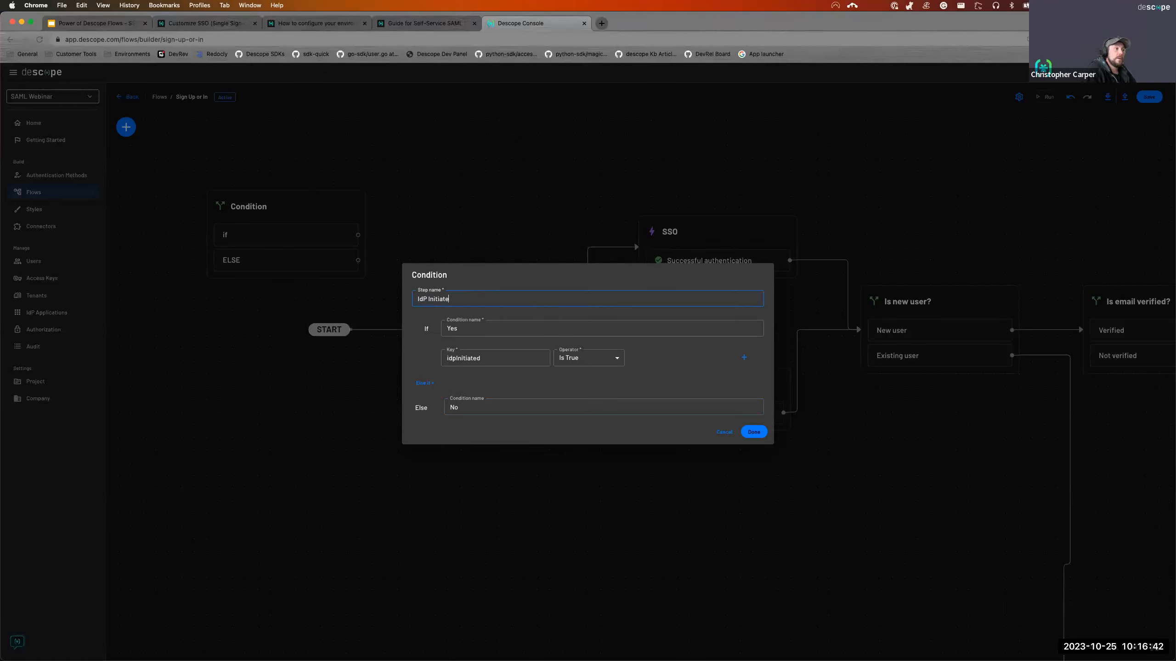
left_click(751, 433)
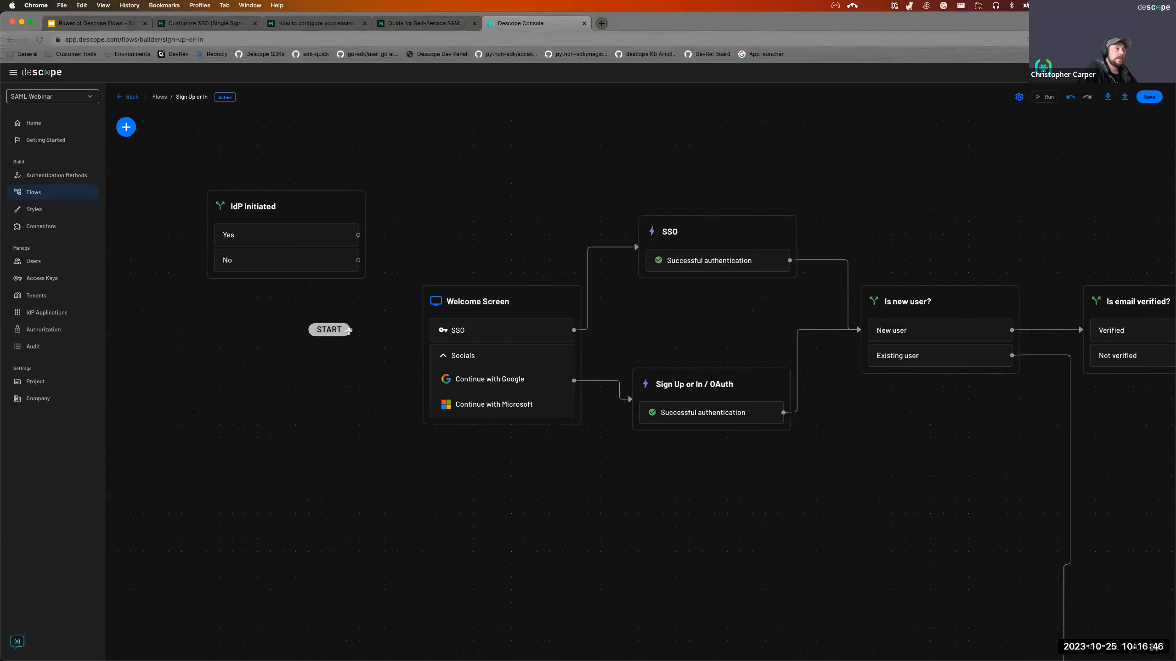
Step: Connect START to the IdP Initiated condition, place both before the Welcome Screen, and route the Yes branch to the SSO action
left_click_drag(351, 328, 276, 245)
left_click_drag(312, 334, 140, 352)
left_click_drag(273, 232, 279, 315)
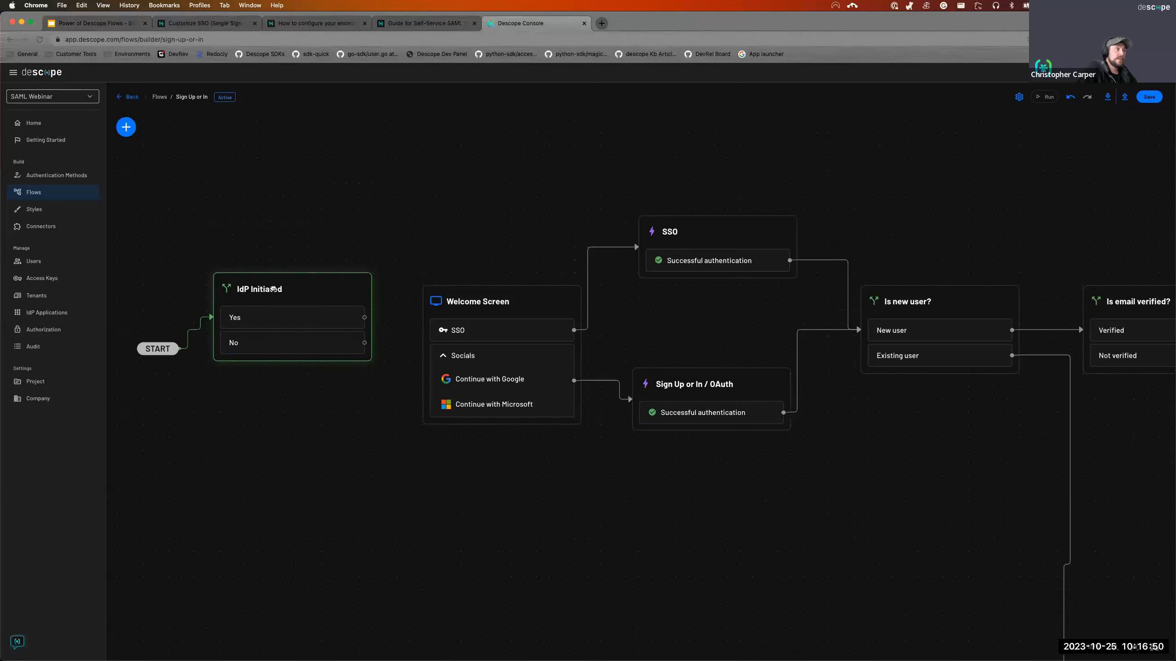
left_click_drag(365, 318, 667, 234)
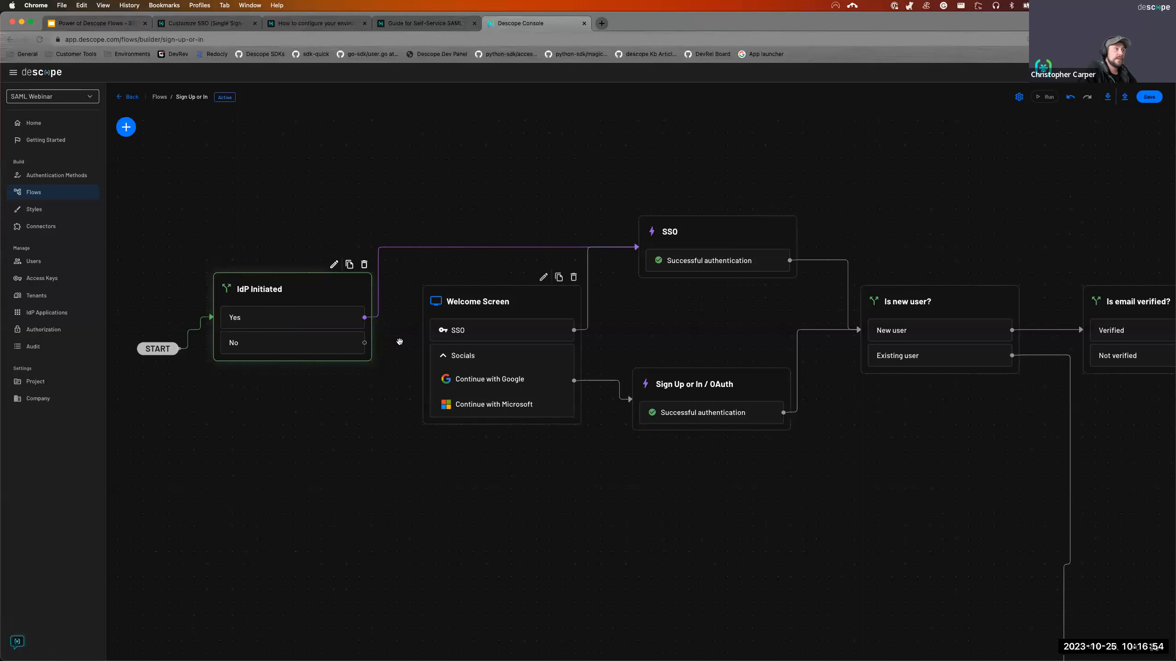
Step: Route the IdP Initiated condition's No branch to the Welcome Screen and save the flow
left_click_drag(363, 342, 481, 330)
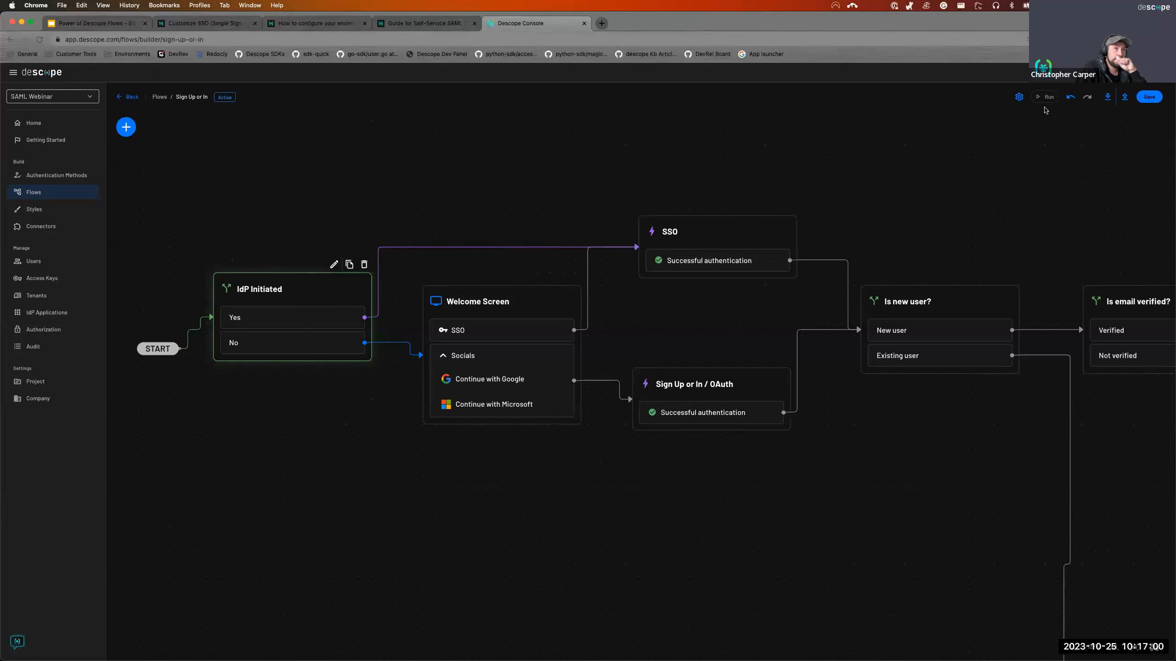
left_click(1150, 97)
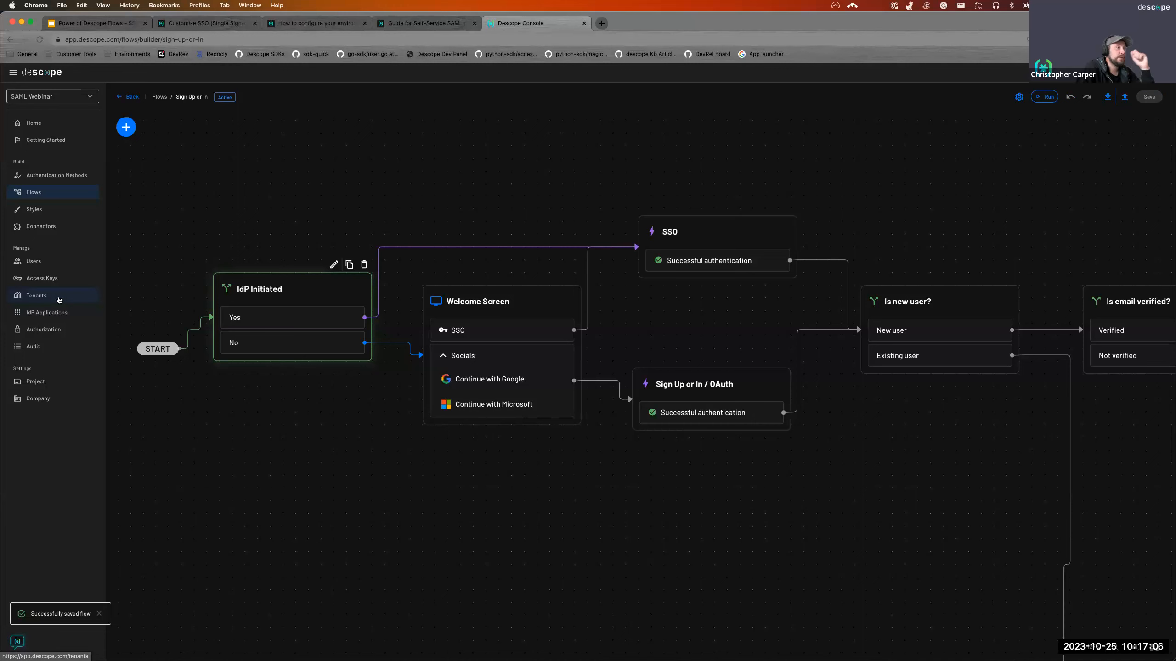
Step: Open the Descope tenant's SSO configuration and start editing its Post Authentication Redirect URL
left_click(58, 300)
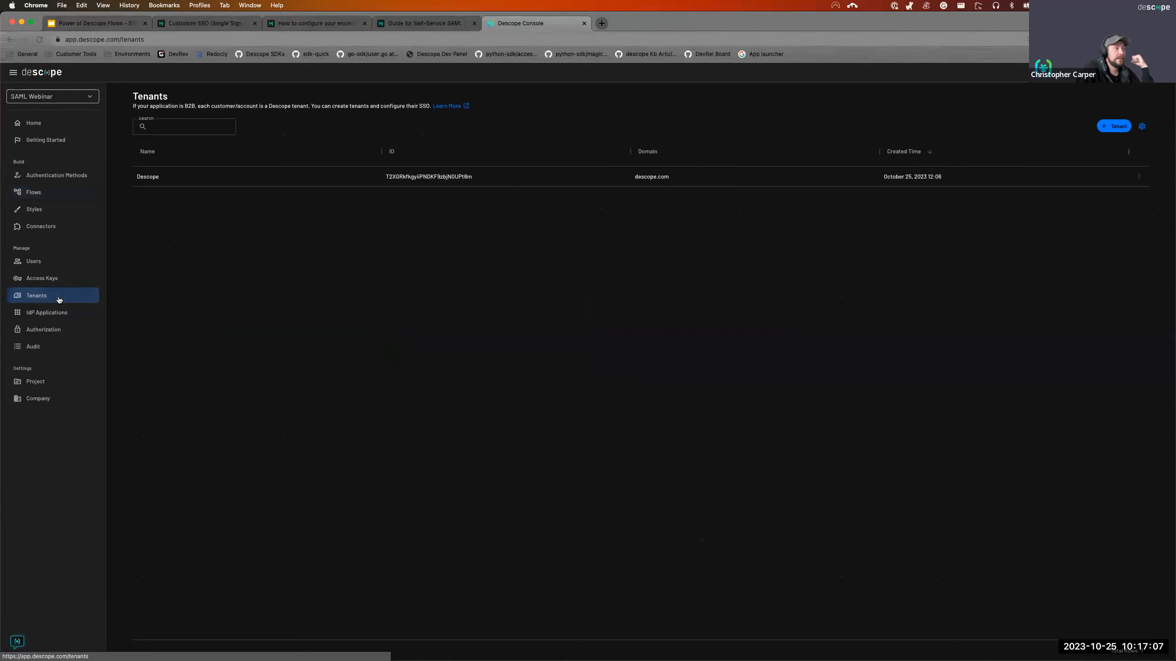
left_click(331, 181)
left_click(215, 121)
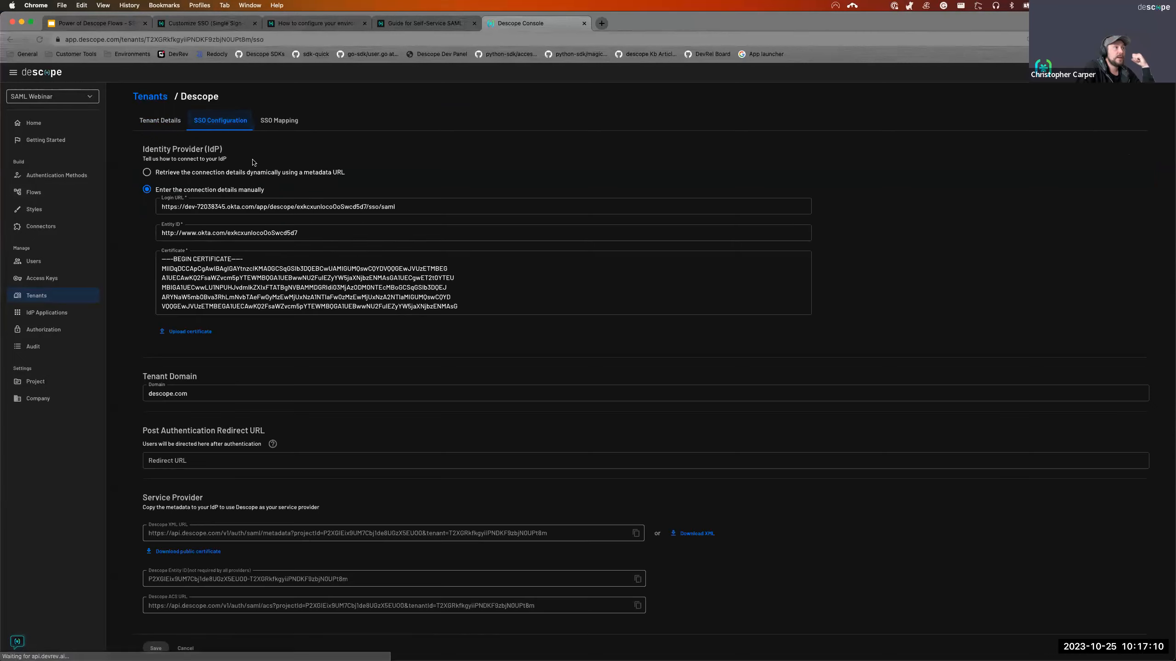
left_click(234, 457)
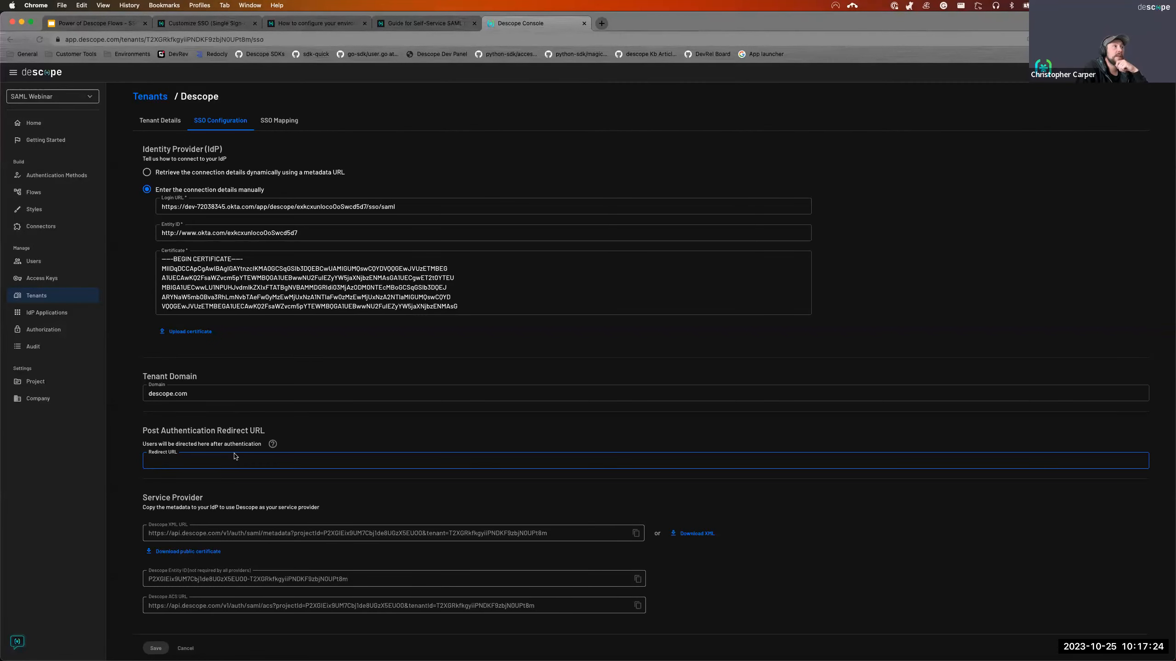
Step: Switch to the Dolrr sample app and log out of the current session
key("ctrl+Up")
left_click(1026, 371)
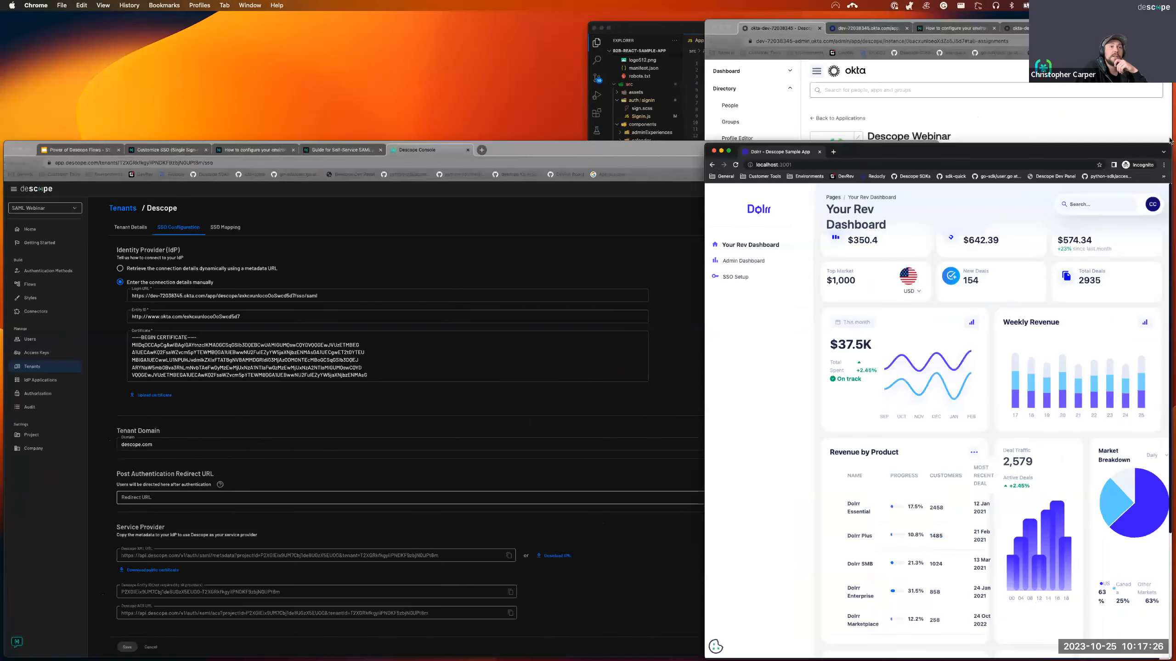
left_click(1152, 90)
left_click(1106, 164)
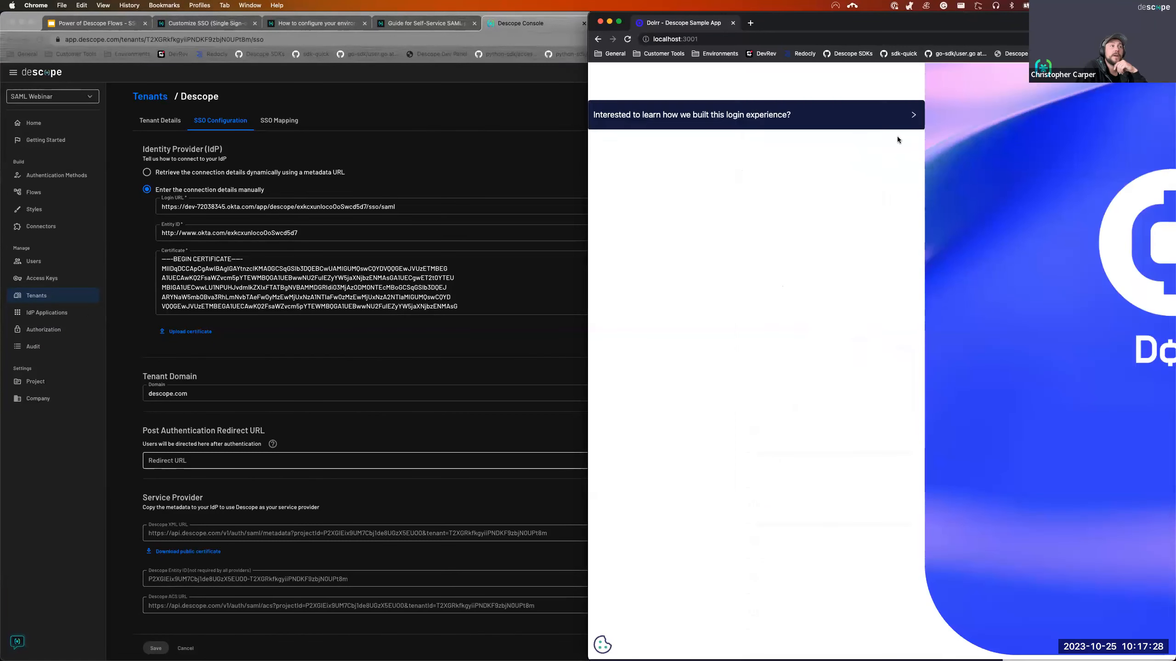
Step: Load the sample app's localhost:3001/sign-in page and copy its address
left_click(719, 38)
left_click(727, 39)
type("/sign-in")
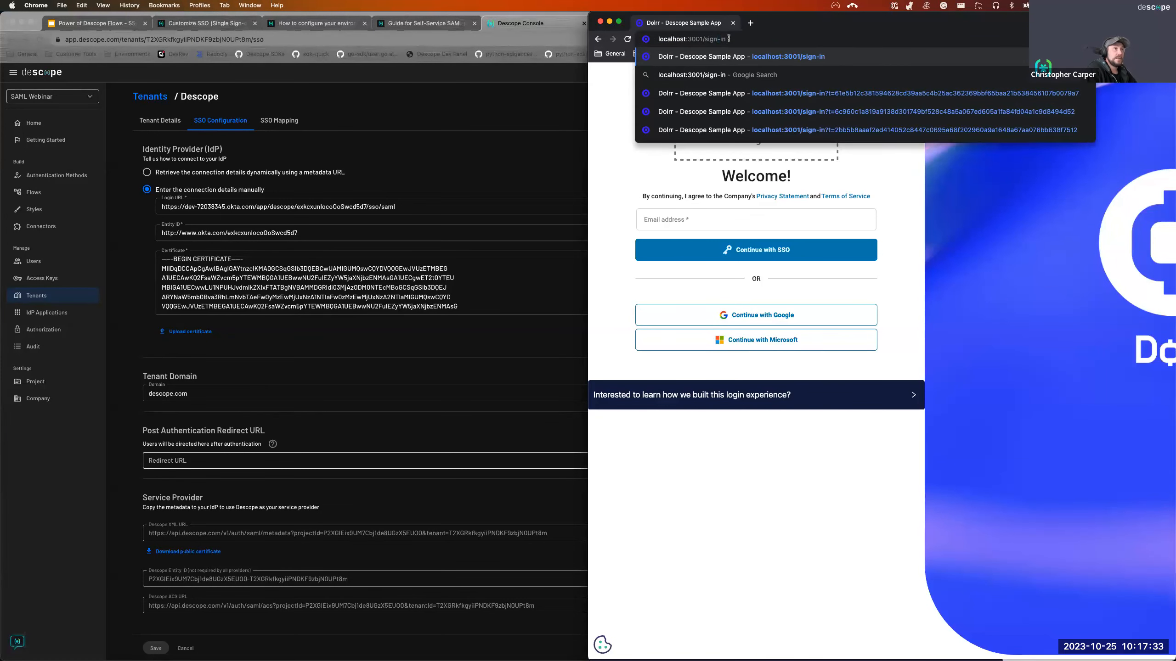
key("Return")
double_click(728, 38)
left_click(728, 39)
key("super+c")
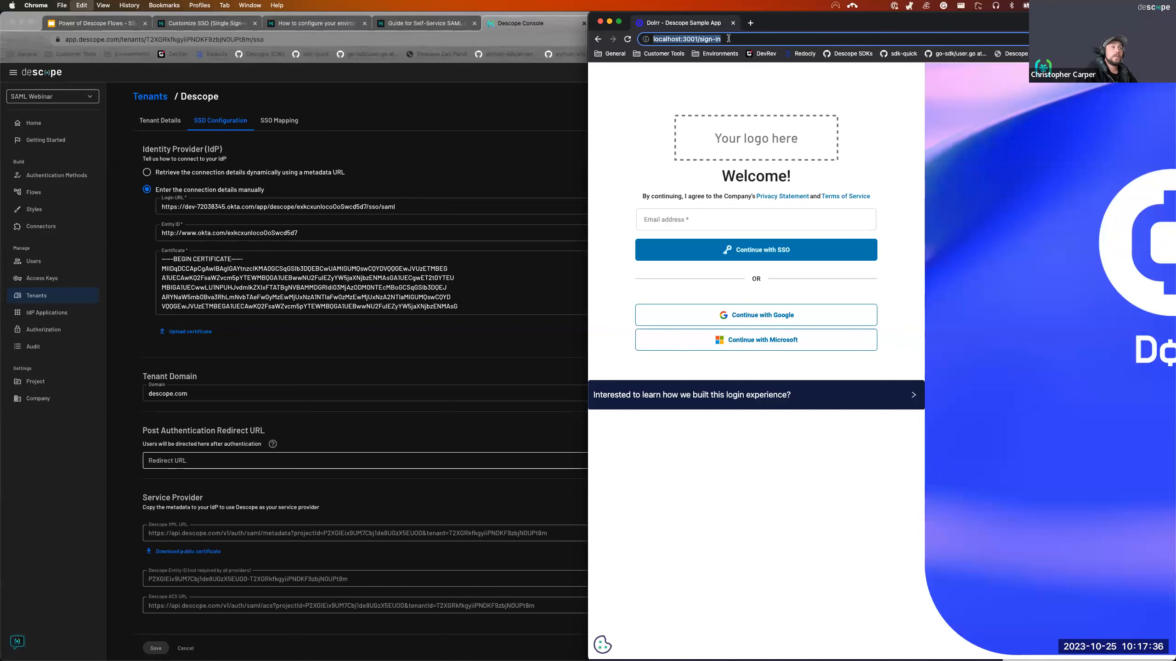
left_click(198, 461)
key("super+v")
left_click(156, 648)
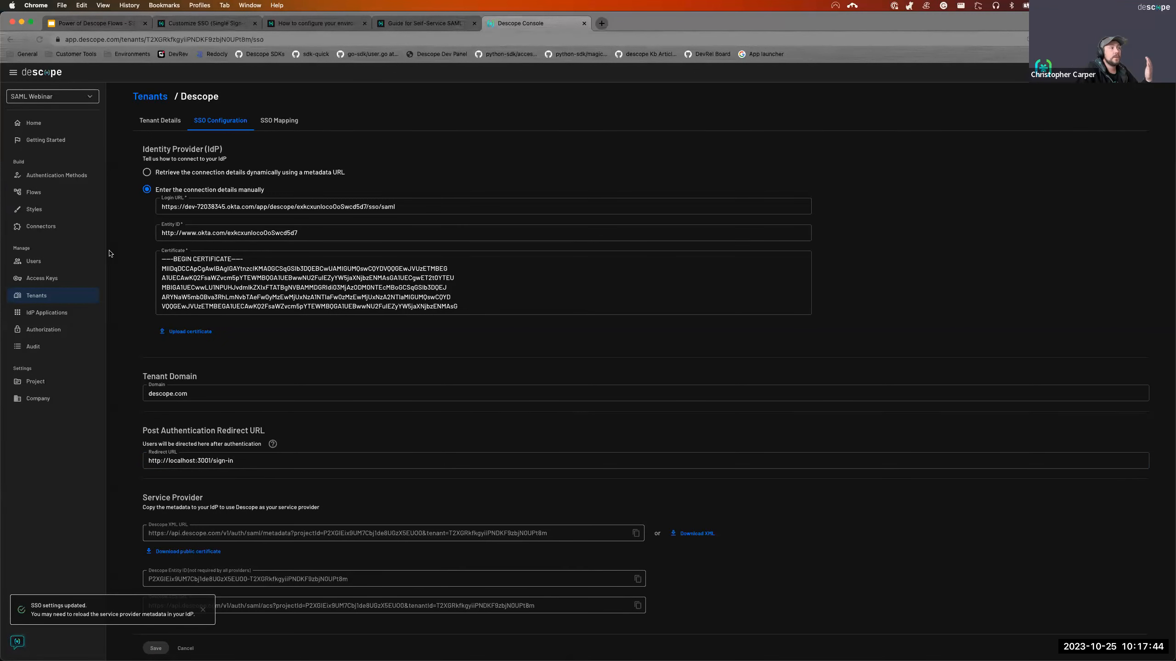
Step: Reopen the Sign Up or In flow in the Descope console and close the incognito sample app window
left_click(40, 194)
left_click(222, 201)
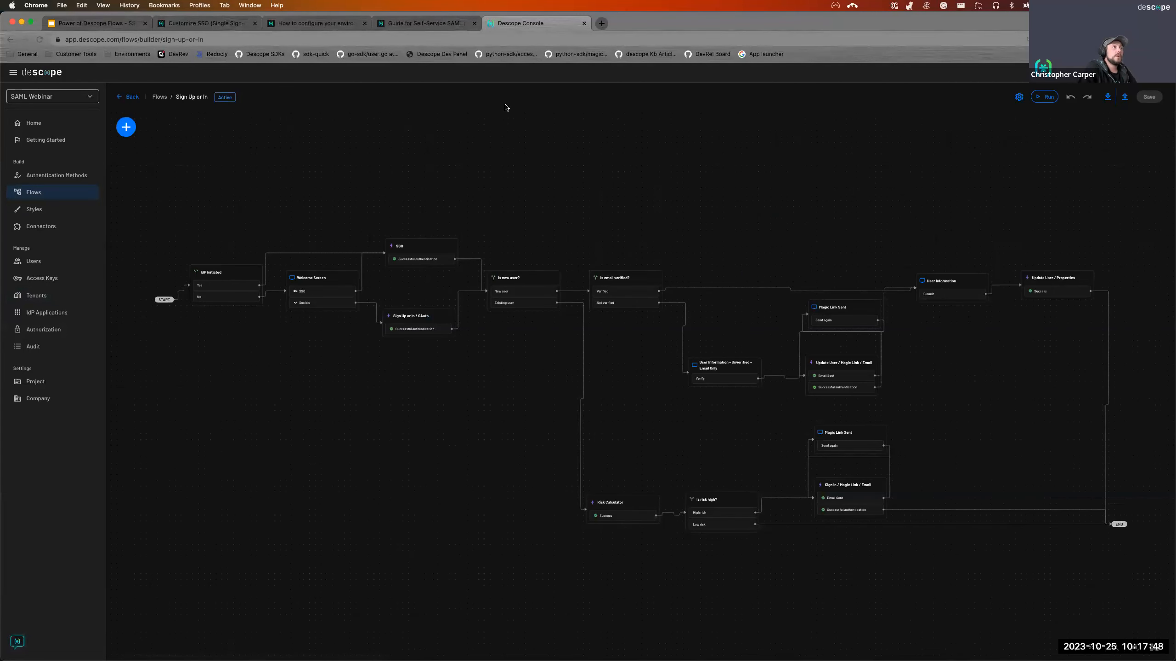
key("ctrl+alt+Left")
left_click(664, 80)
left_click(627, 40)
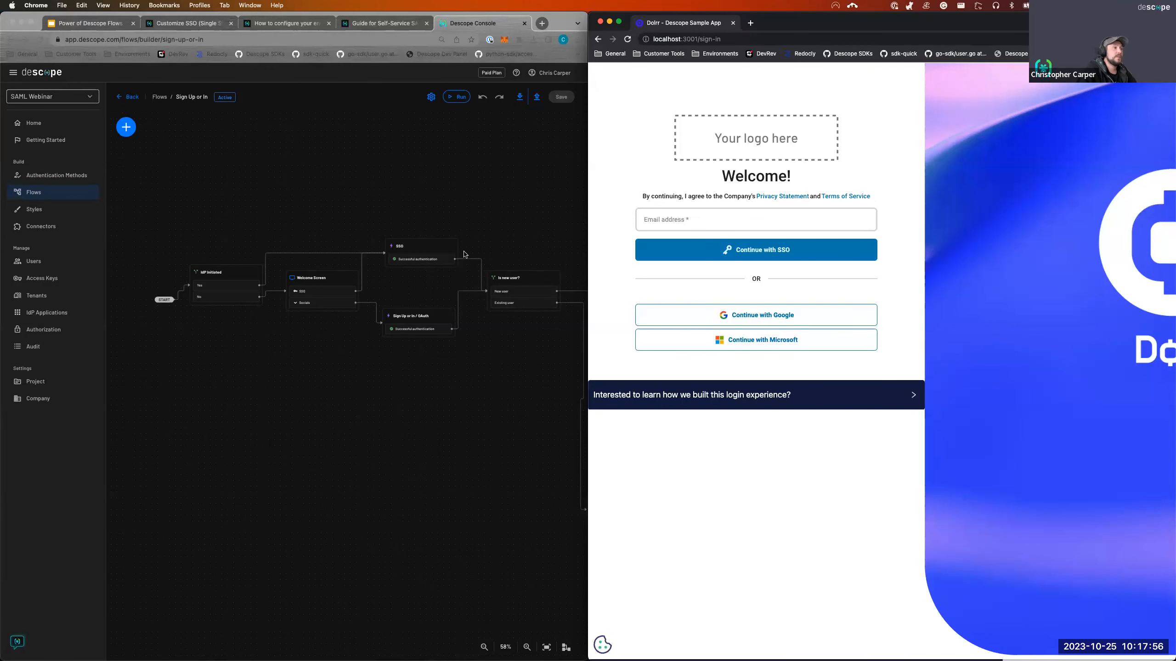
left_click(732, 23)
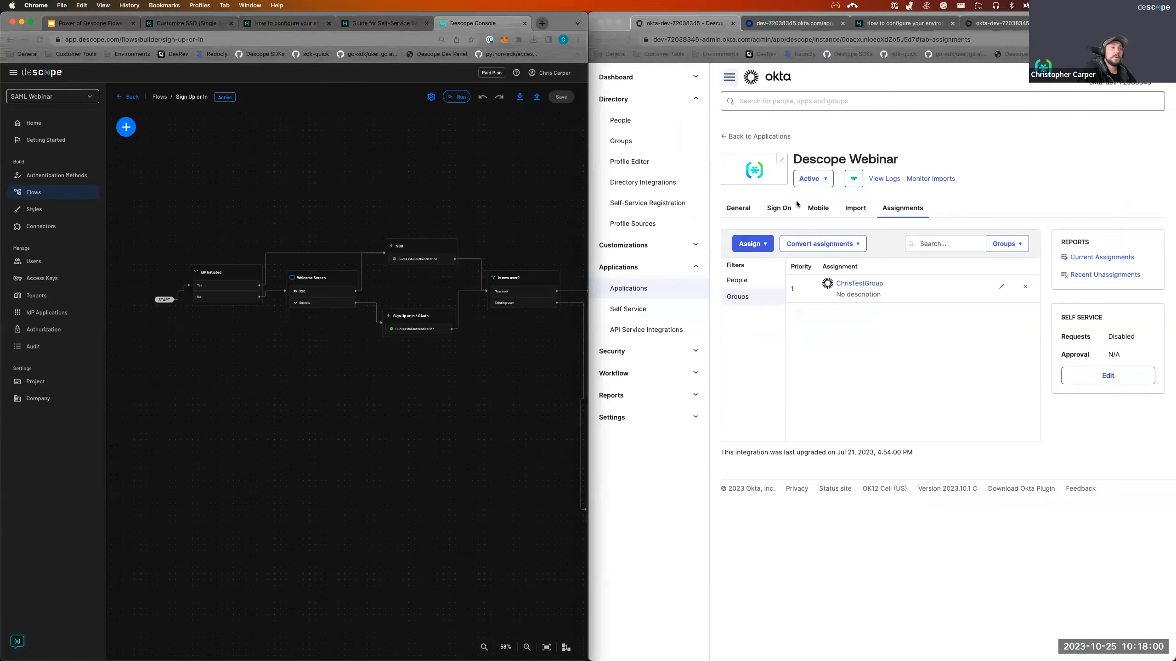
Step: Copy the app embed link from the Descope Webinar application's general settings in Okta
left_click(738, 209)
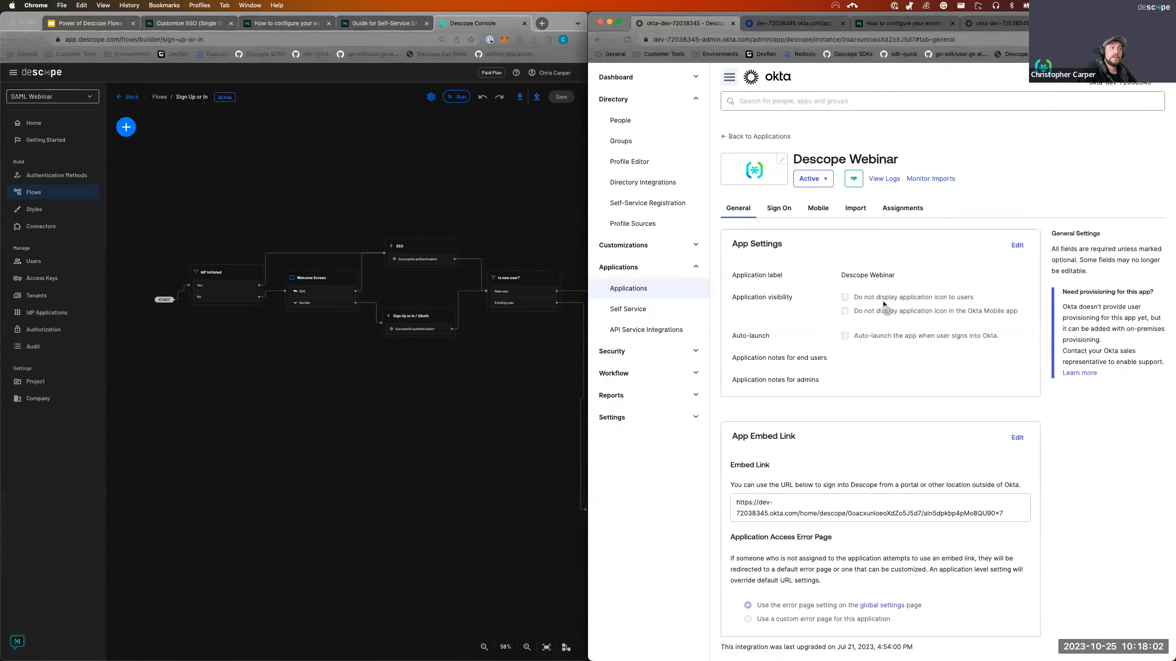
scroll(875, 320, "down", 2)
triple_click(965, 462)
key("super+c")
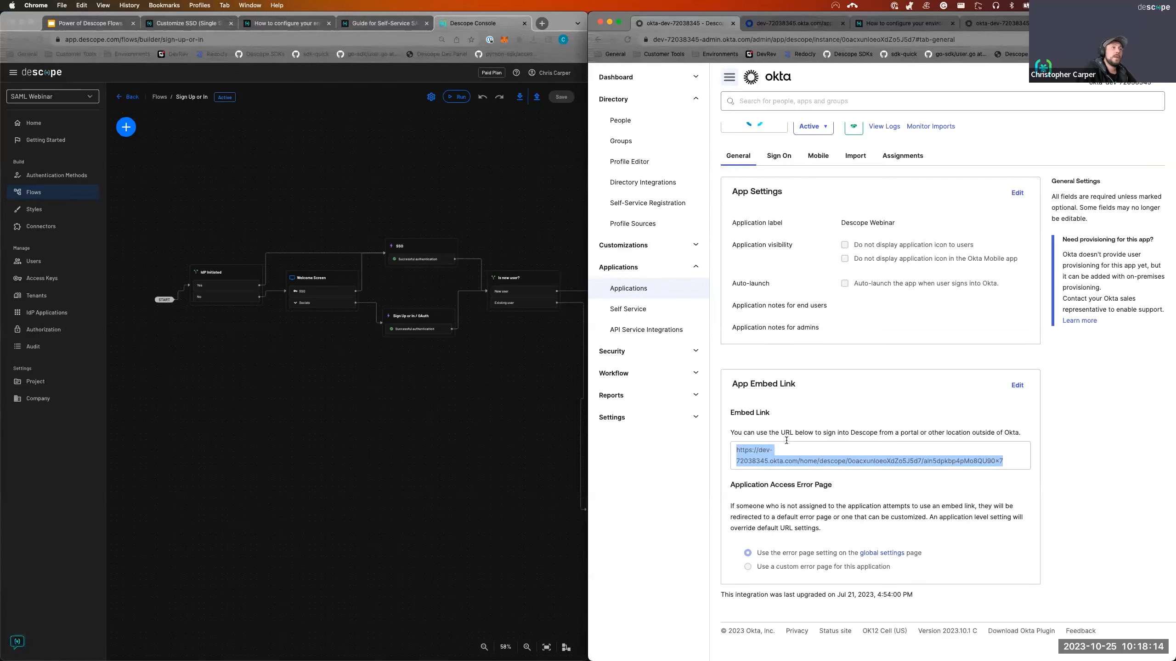
Step: Open a new incognito window beside the Descope console and load the copied Okta embed link in it
key("ctrl+Up")
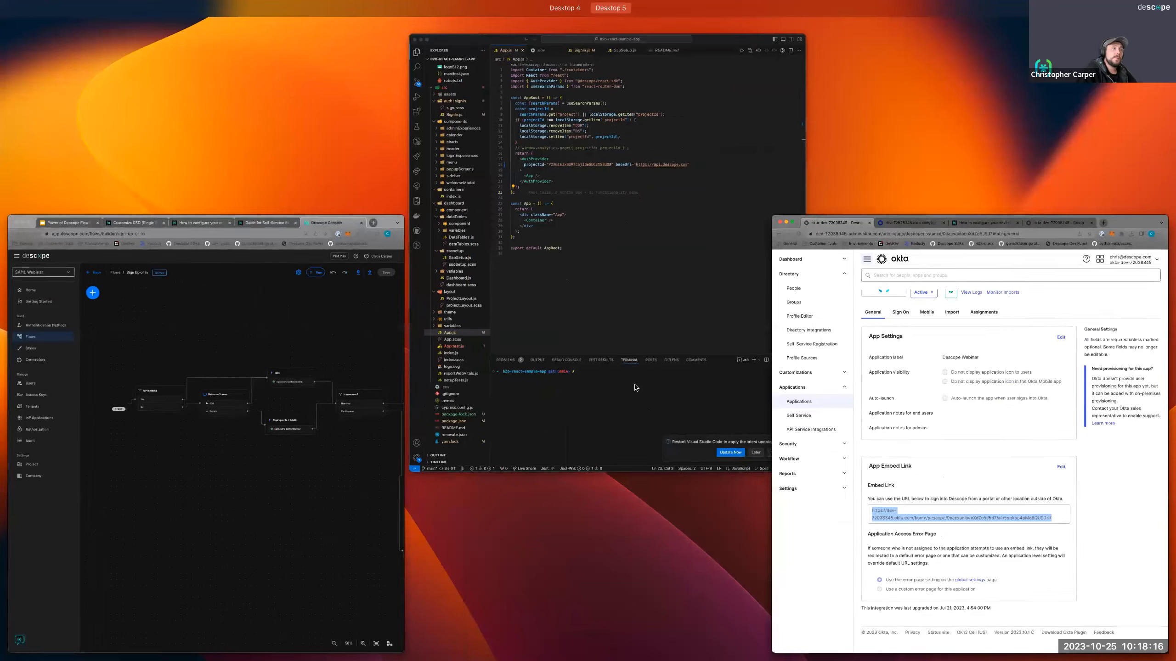
key("ctrl+Up")
mouse_move(635, 658)
right_click(341, 642)
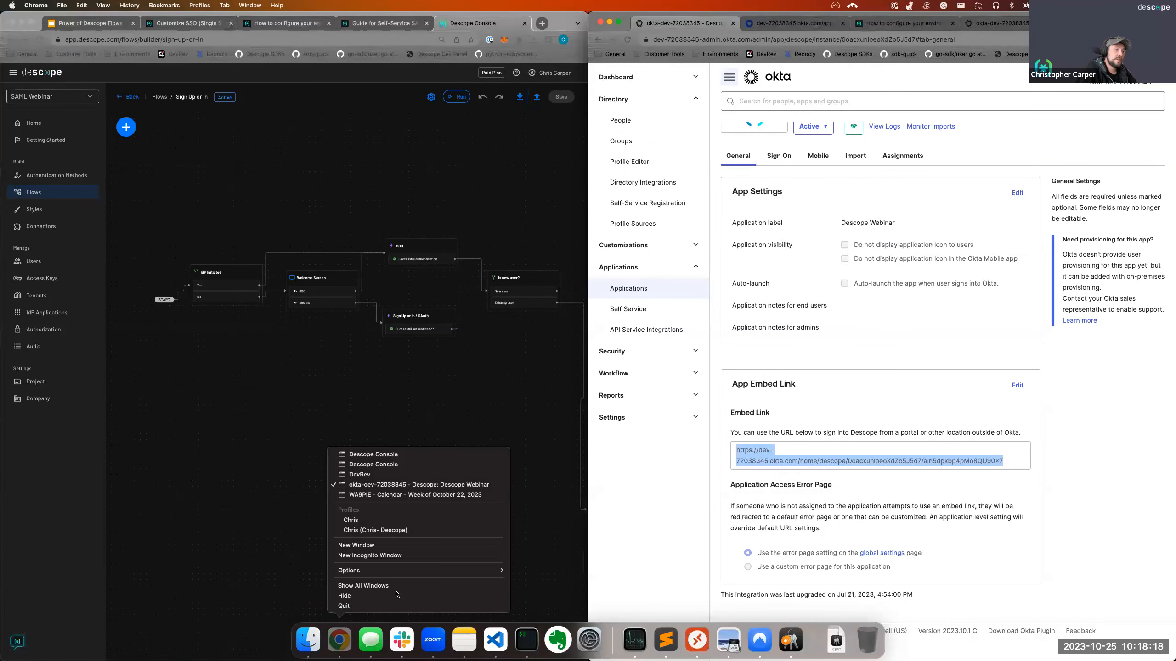
left_click(401, 556)
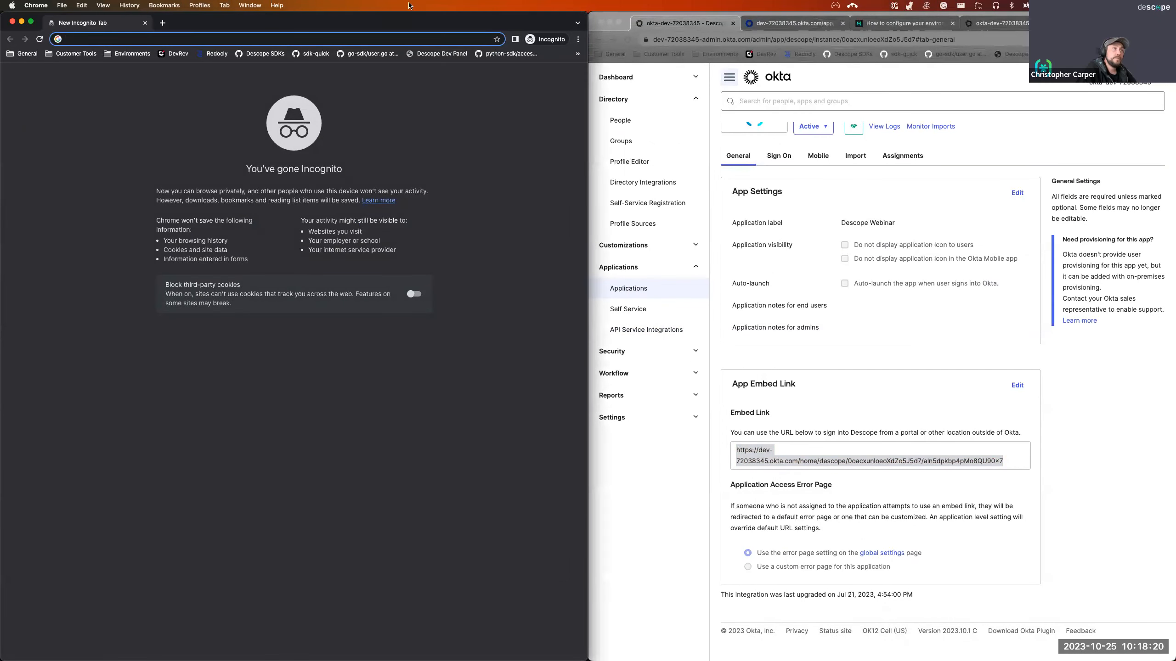
left_click_drag(395, 19, 836, 30)
key("ctrl+alt+Right")
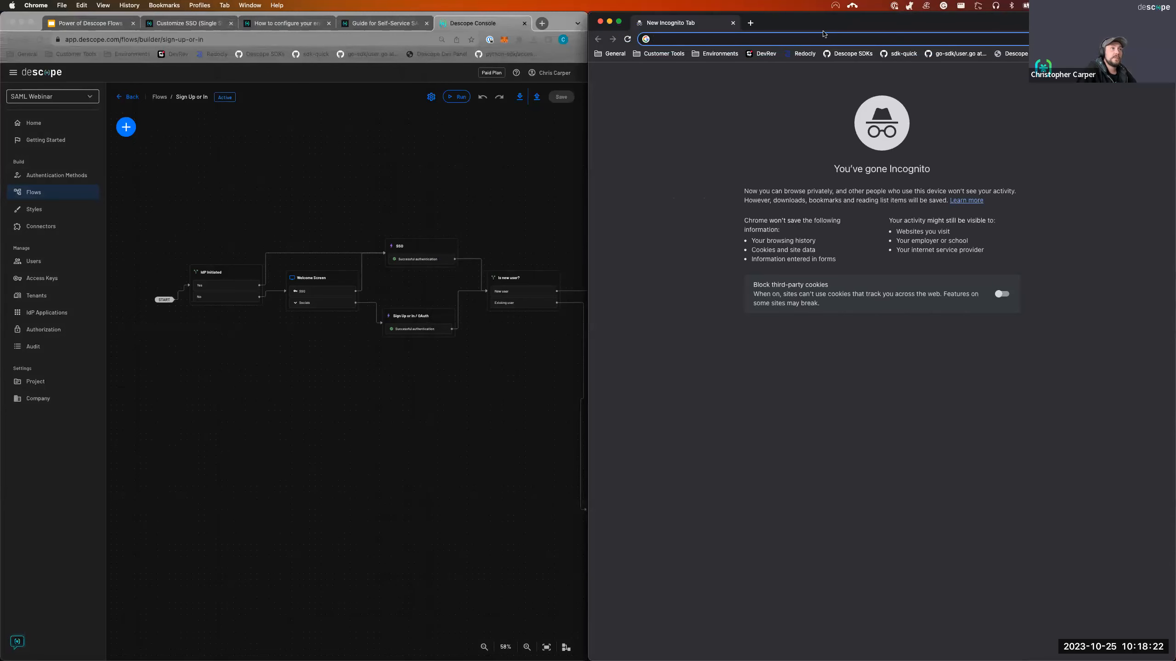
key("super+v")
key("Return")
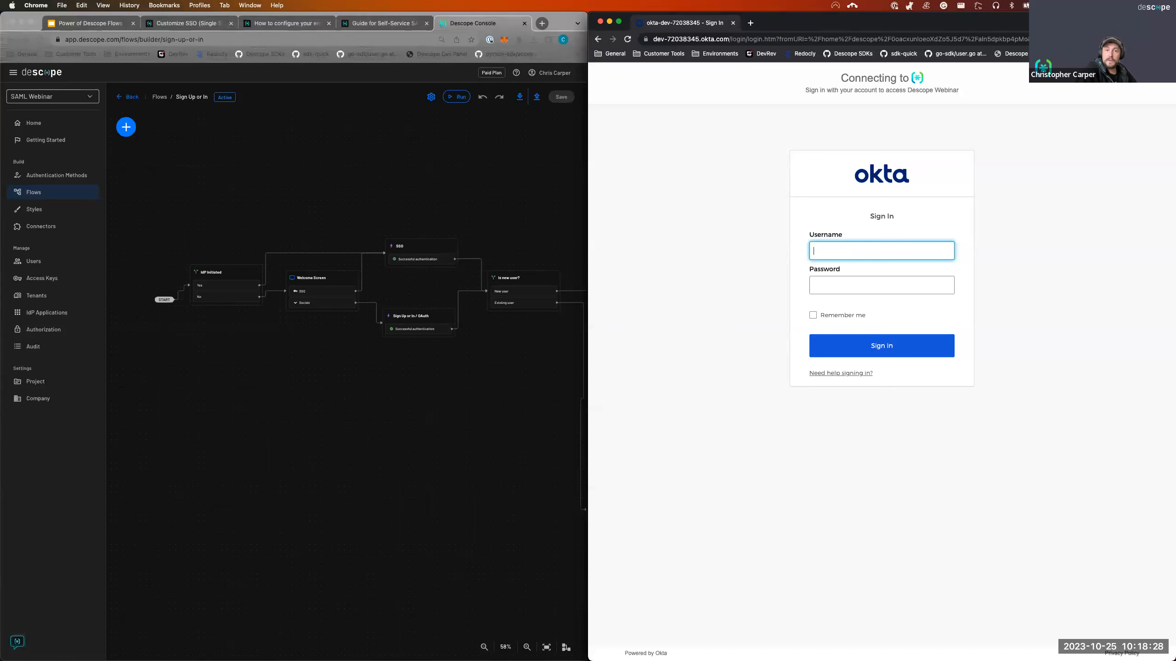
Step: Sign in to Okta with the test user's e-mail as username and the account password
key("Tab")
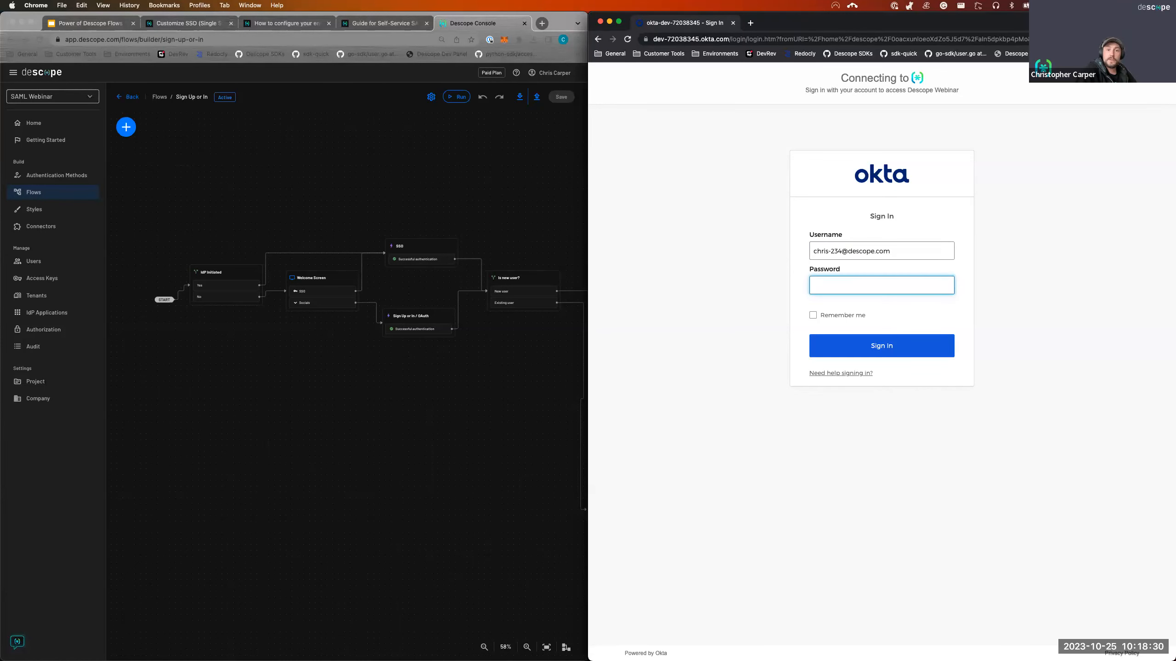
left_click(885, 283)
key("super+v")
left_click(872, 343)
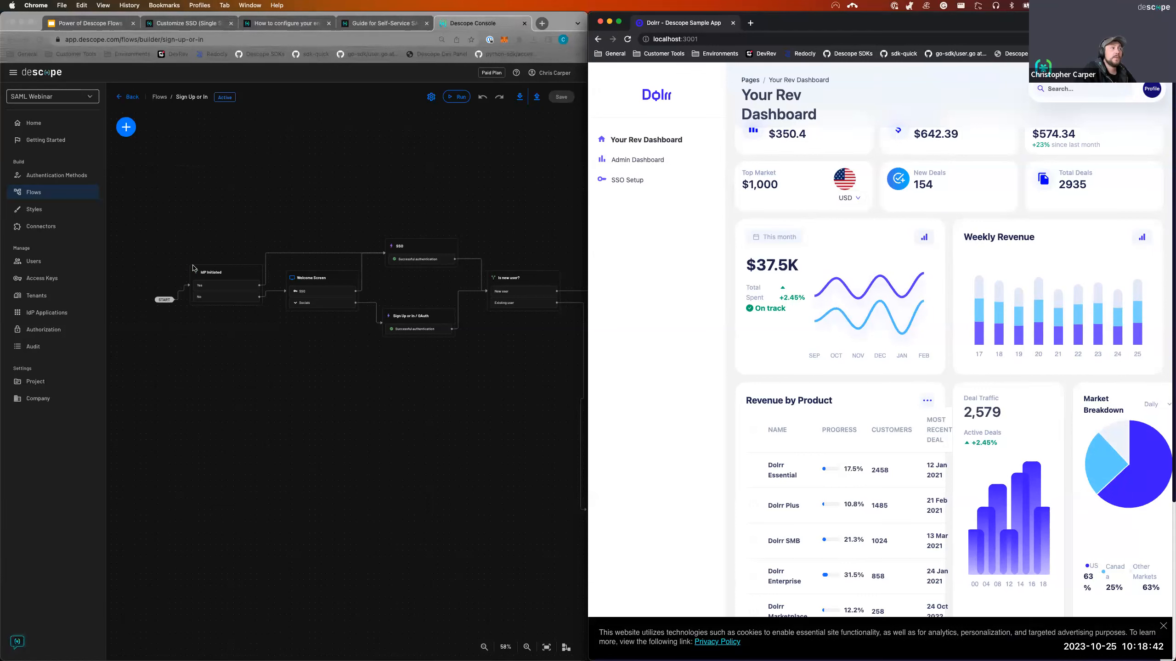
Step: Check the signed-in profile in the sample app against the users listed in the Descope console
left_click(1153, 89)
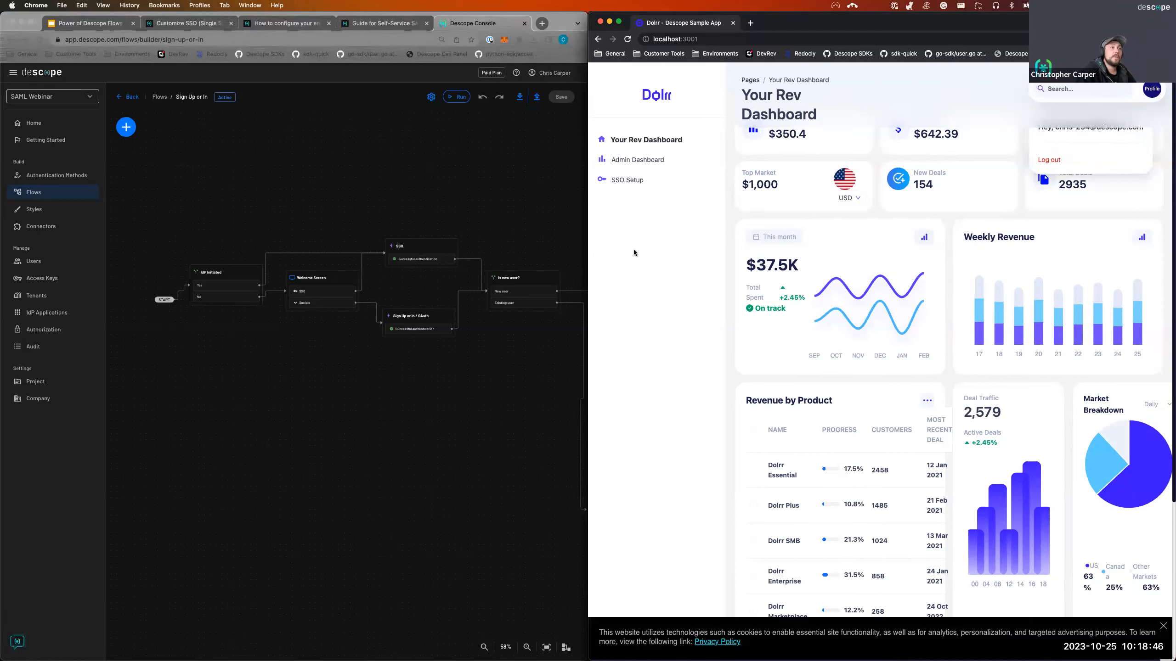
left_click(32, 262)
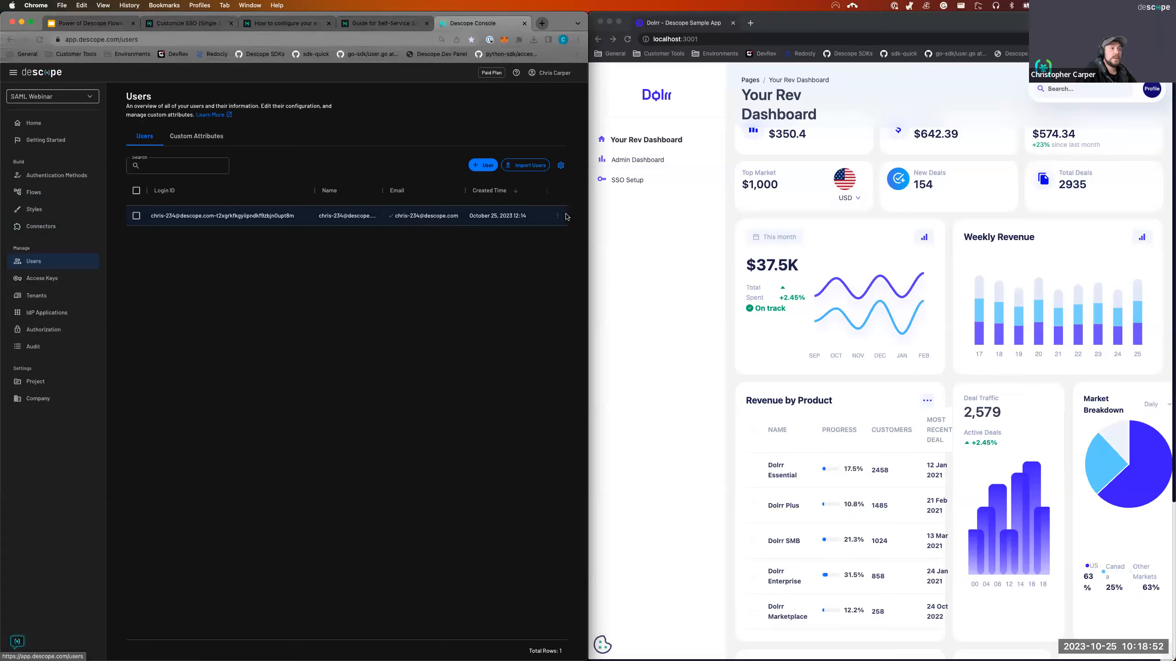
Step: Return to the Descope Webinar application in Okta and copy its embed link again
left_click(674, 219)
key("ctrl+Up")
left_click(663, 246)
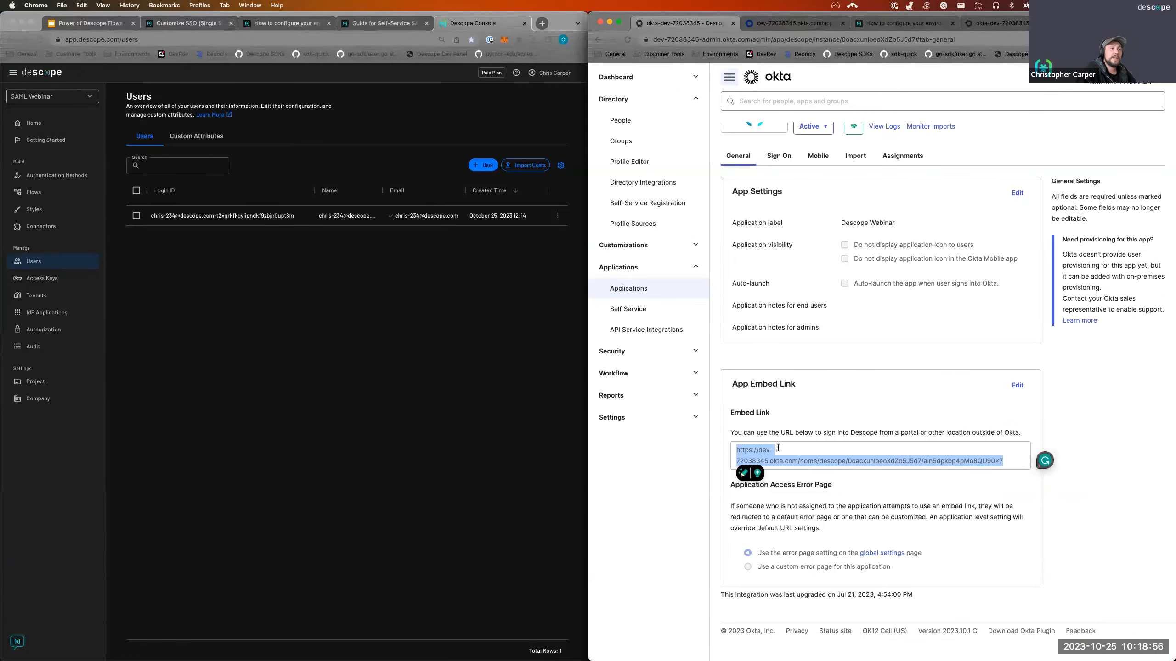
right_click(771, 454)
left_click(799, 476)
Step: Move the incognito sample app window to google.com, and open the copied Okta embed link from there
key("ctrl+Up")
left_click(741, 185)
left_click(741, 40)
type("google.com")
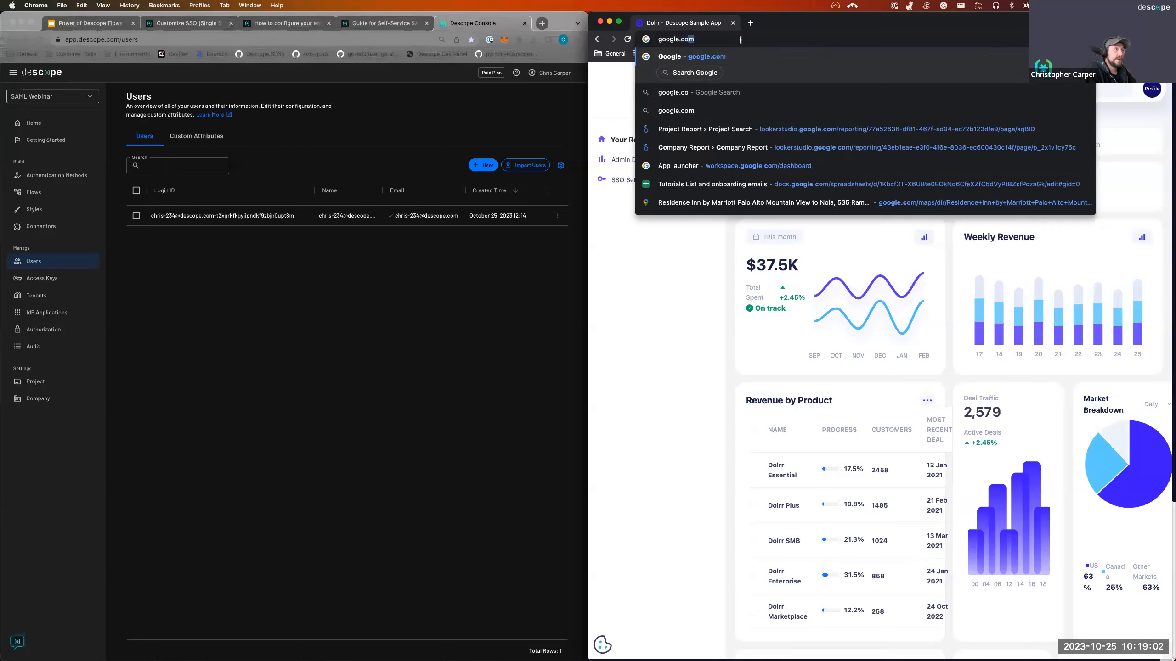
key("Return")
left_click(740, 40)
key("super+v")
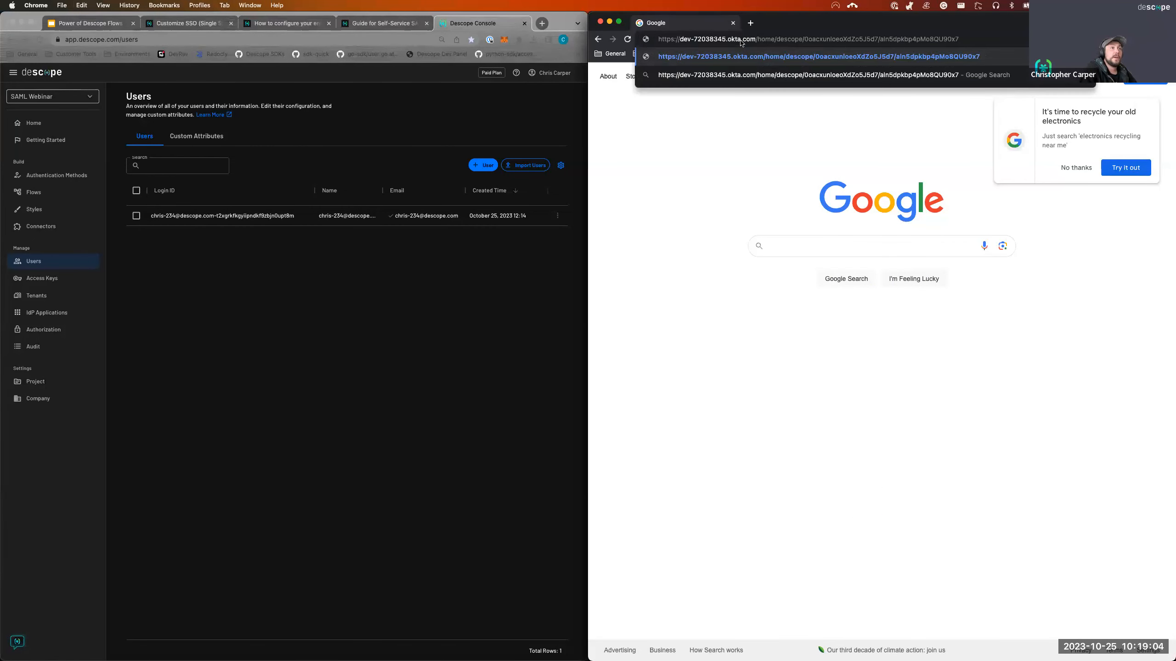
key("Return")
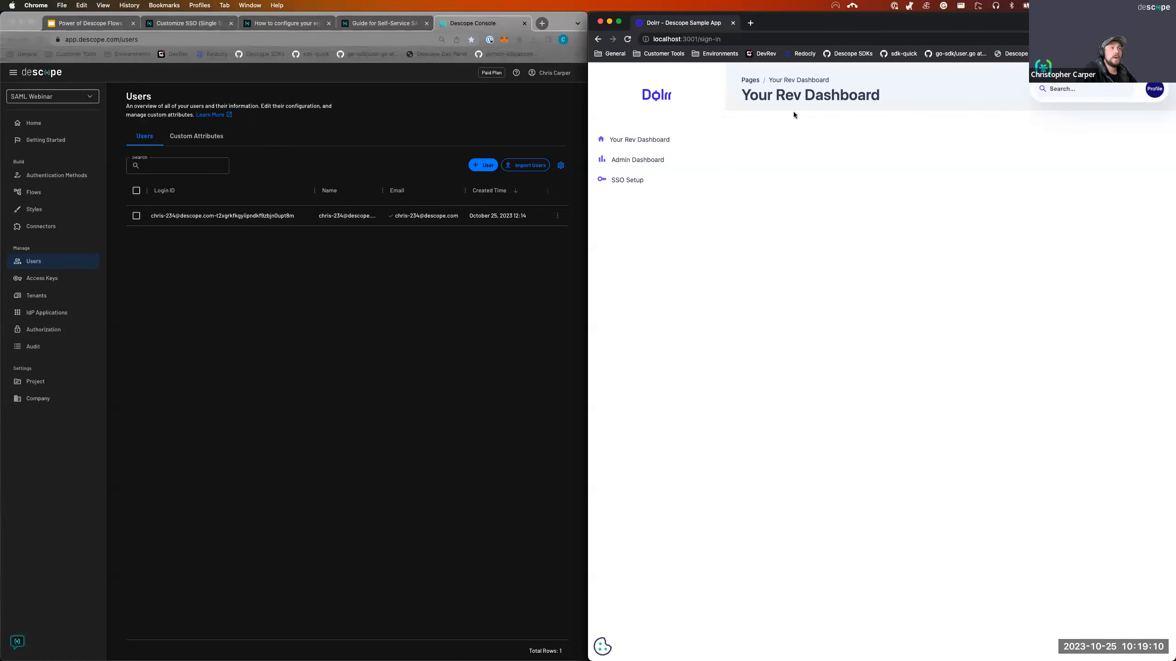
Step: Open Your Rev Dashboard in the sample app and log out to return to the sign-in form
left_click(640, 142)
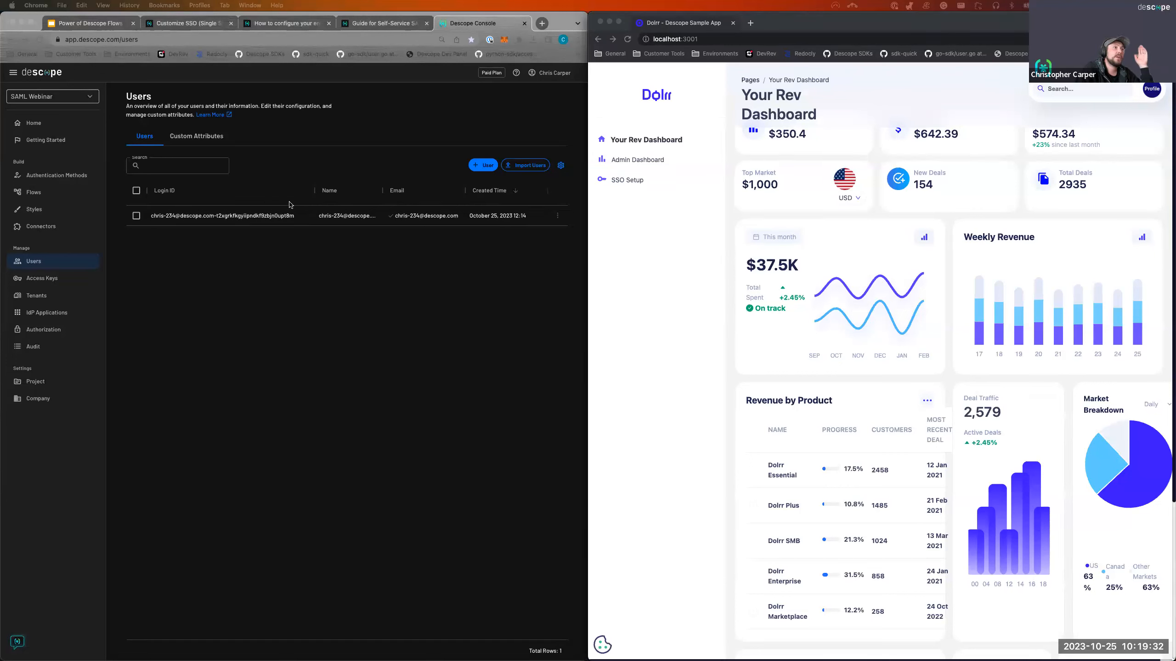
left_click(1152, 89)
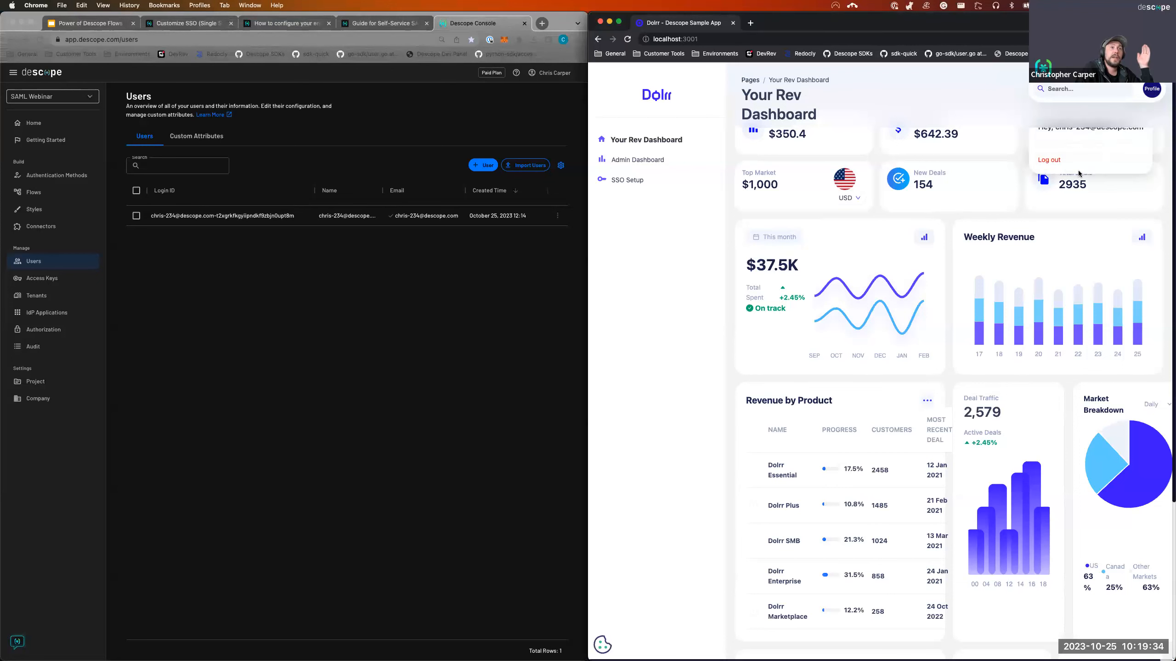
left_click(1057, 165)
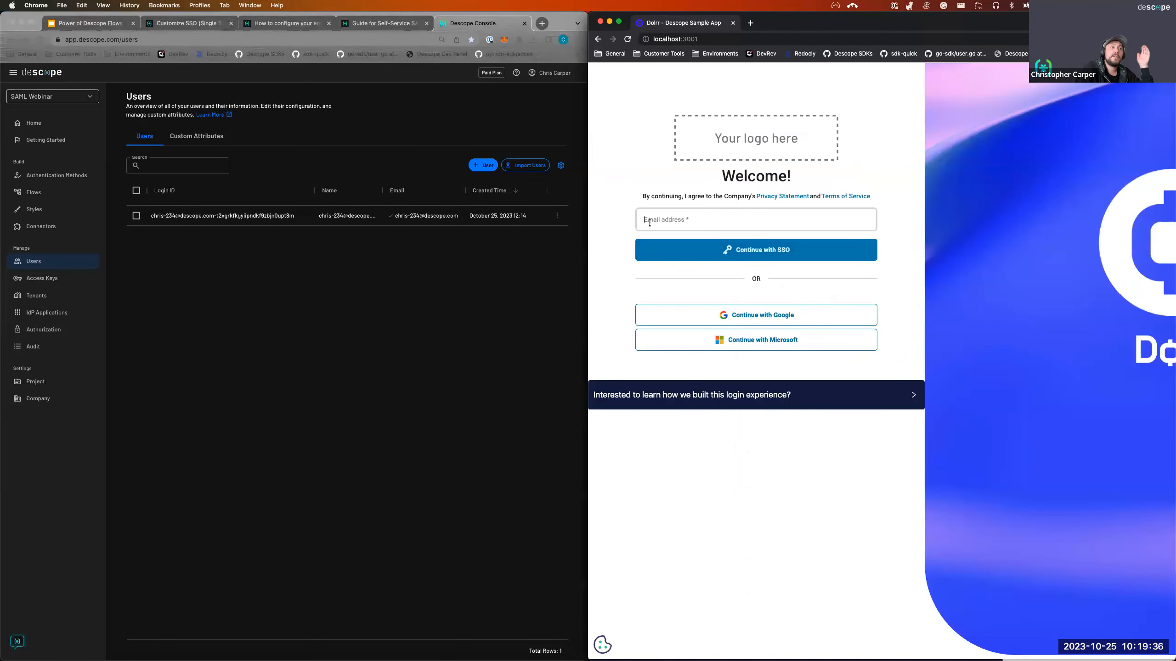
left_click(661, 217)
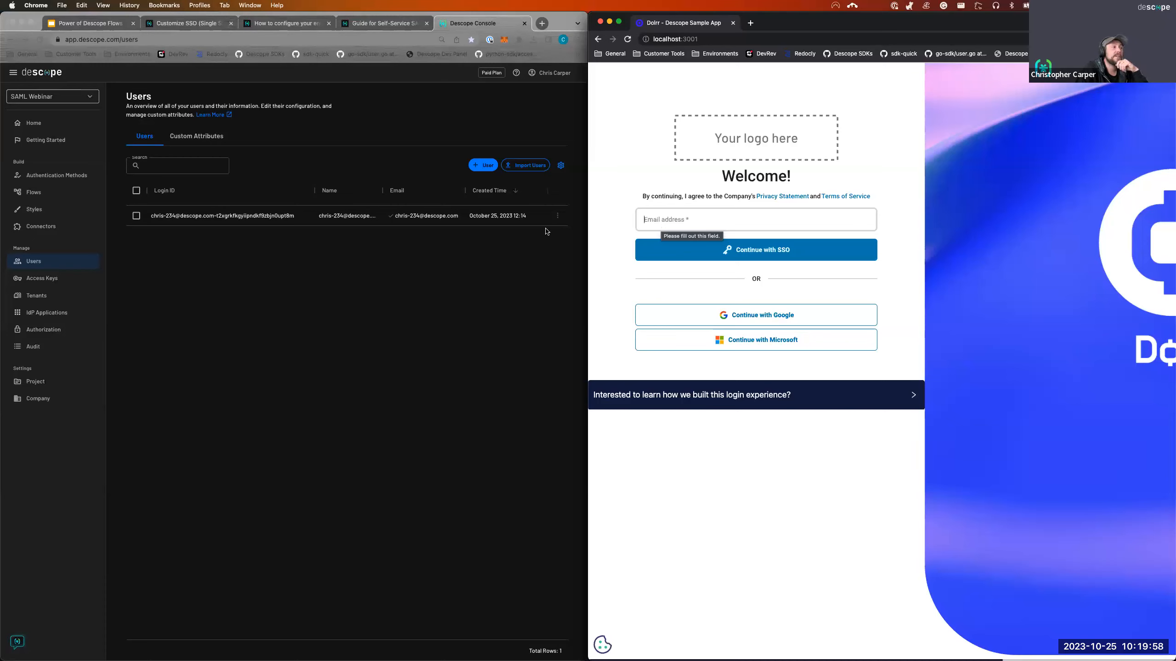
Step: Reopen the Sign Up or In flow in the Descope console and examine its first steps up close
left_click(41, 195)
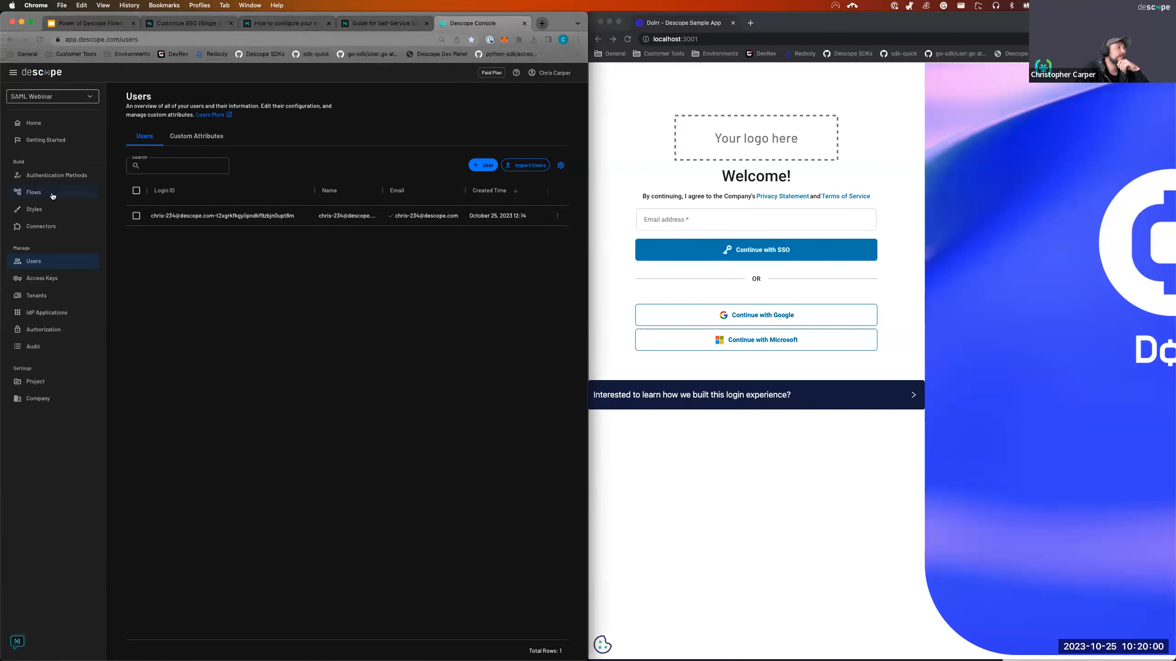
left_click(181, 197)
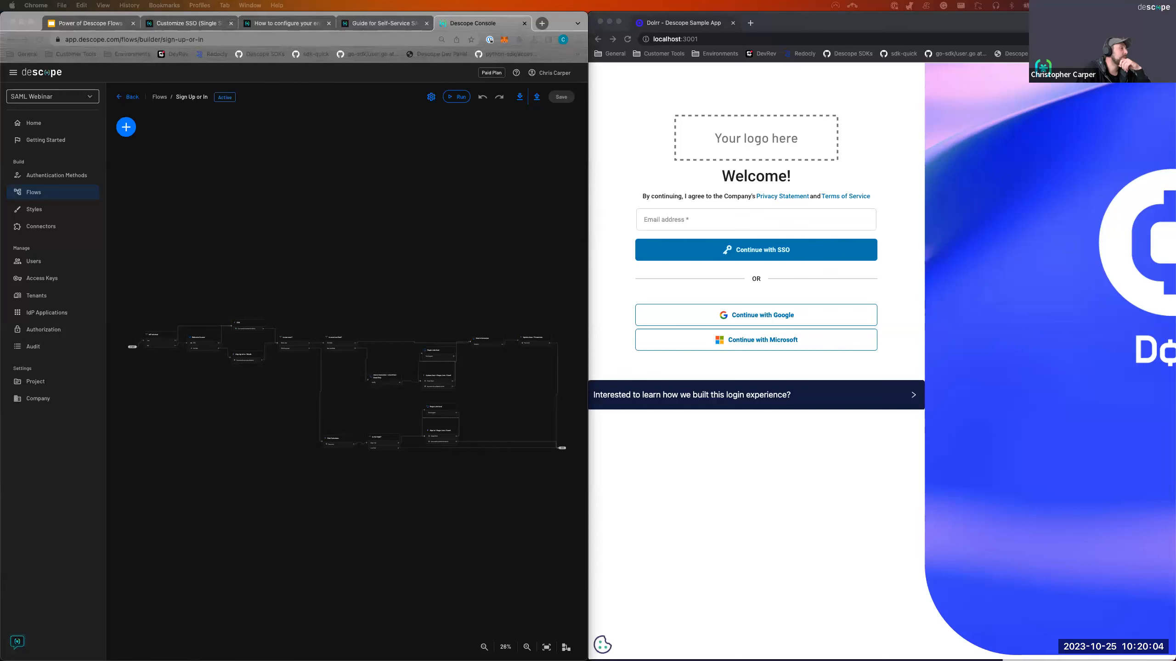
left_click(235, 284)
scroll(213, 300, "up", 8)
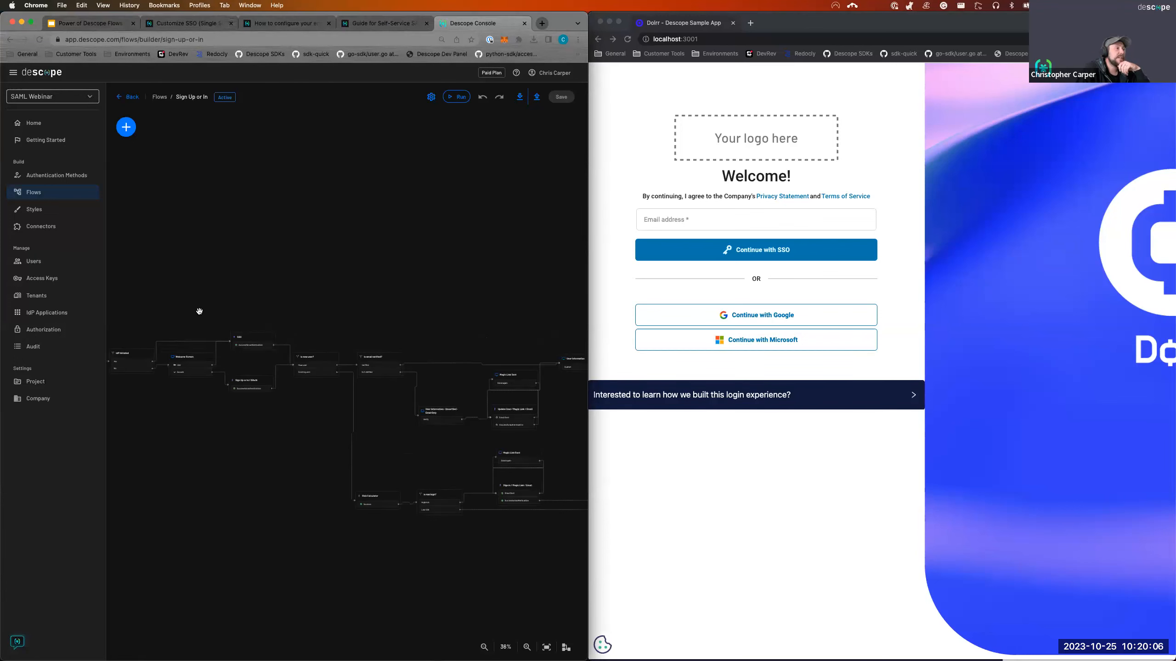
Step: Add an SSO / Enabled action above the SSO step and reroute the Welcome Screen's SSO output to it
scroll(374, 375, "up", 5)
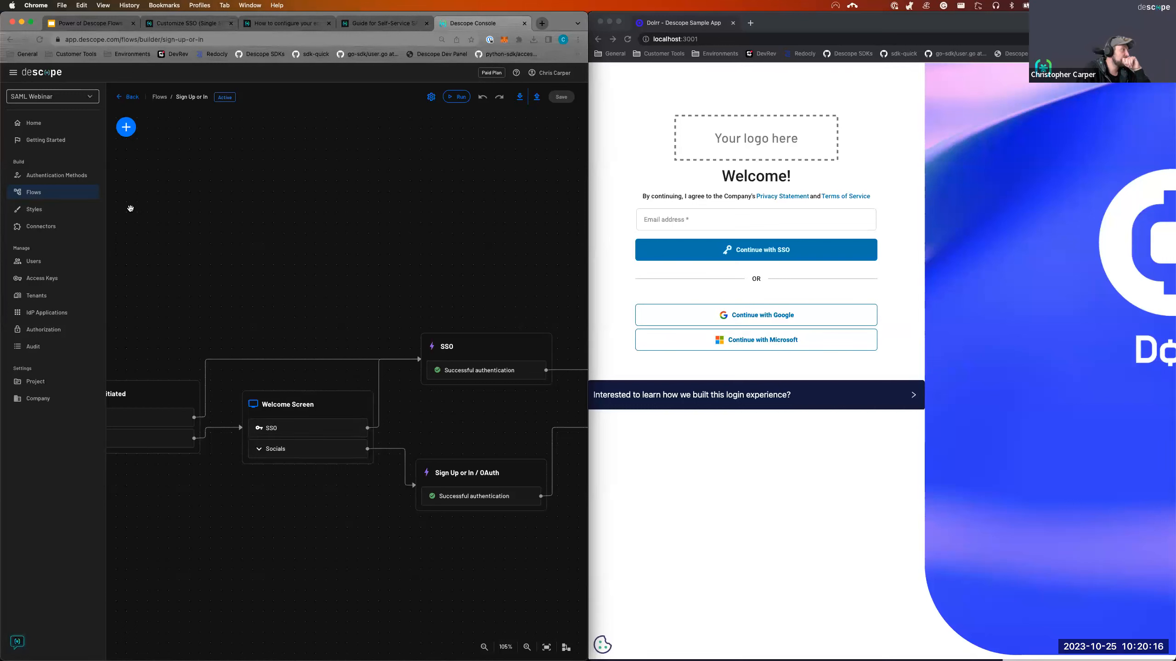
left_click(121, 135)
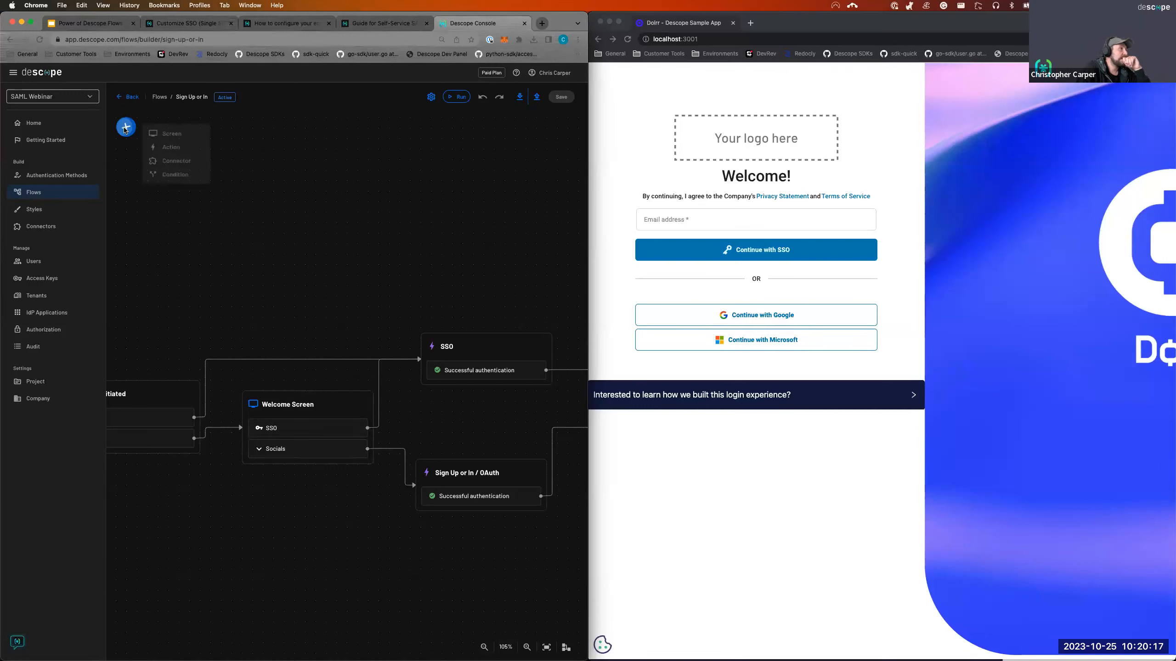
left_click(174, 151)
type("s")
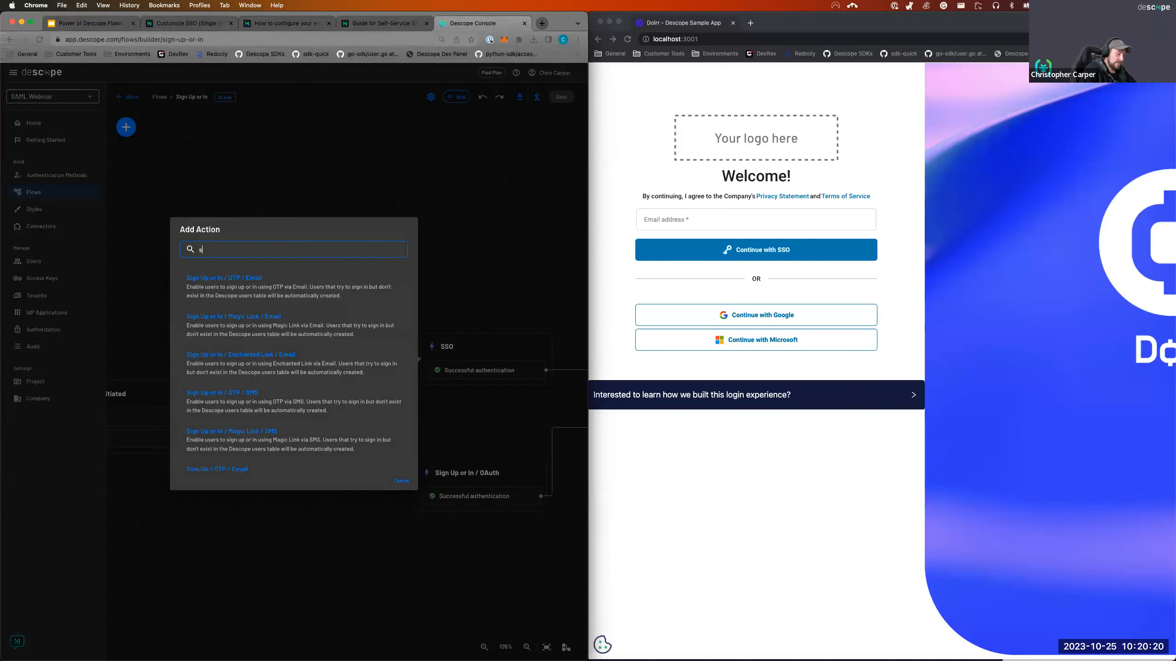
type("so en")
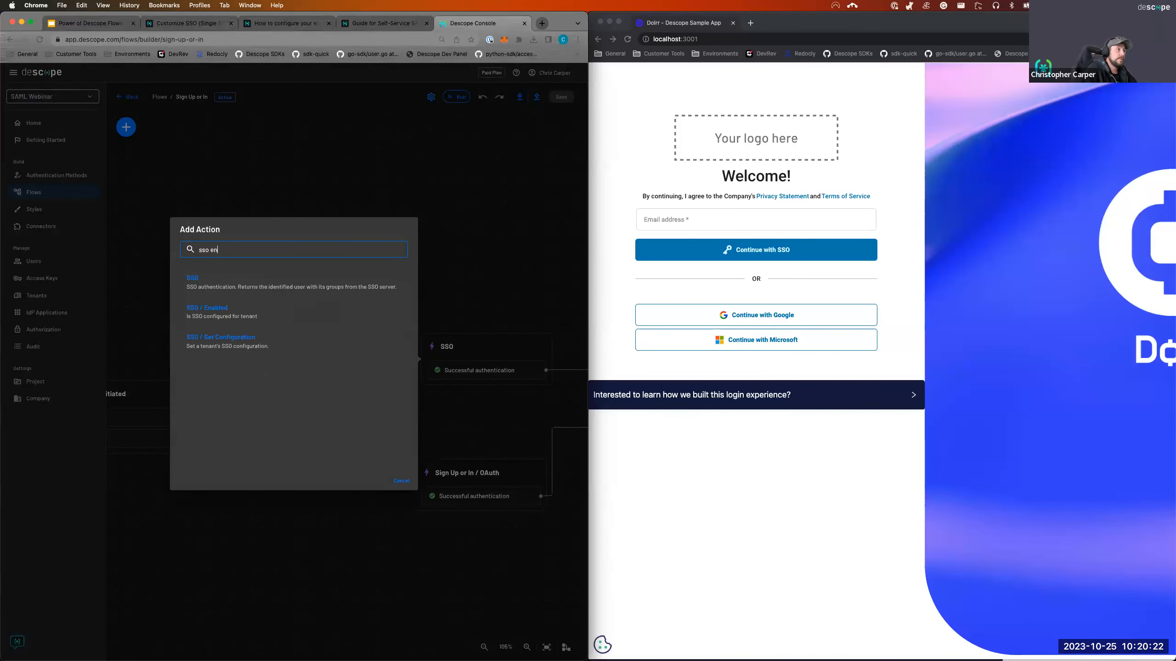
left_click(217, 316)
left_click(356, 260)
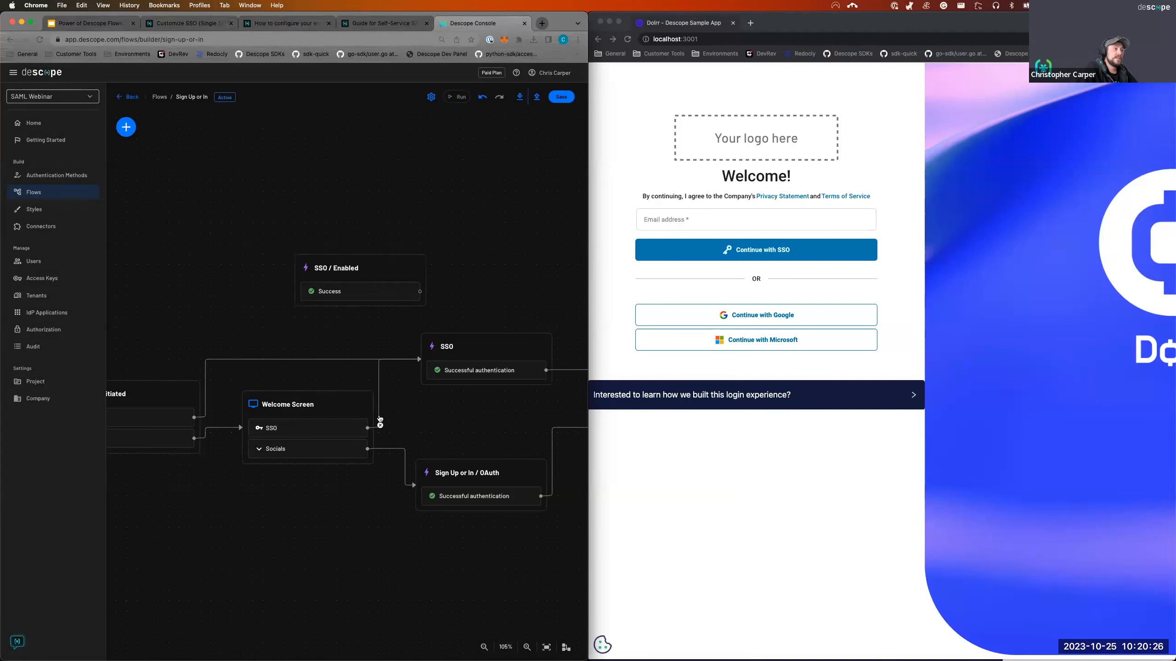
left_click(380, 427)
left_click_drag(367, 429, 319, 277)
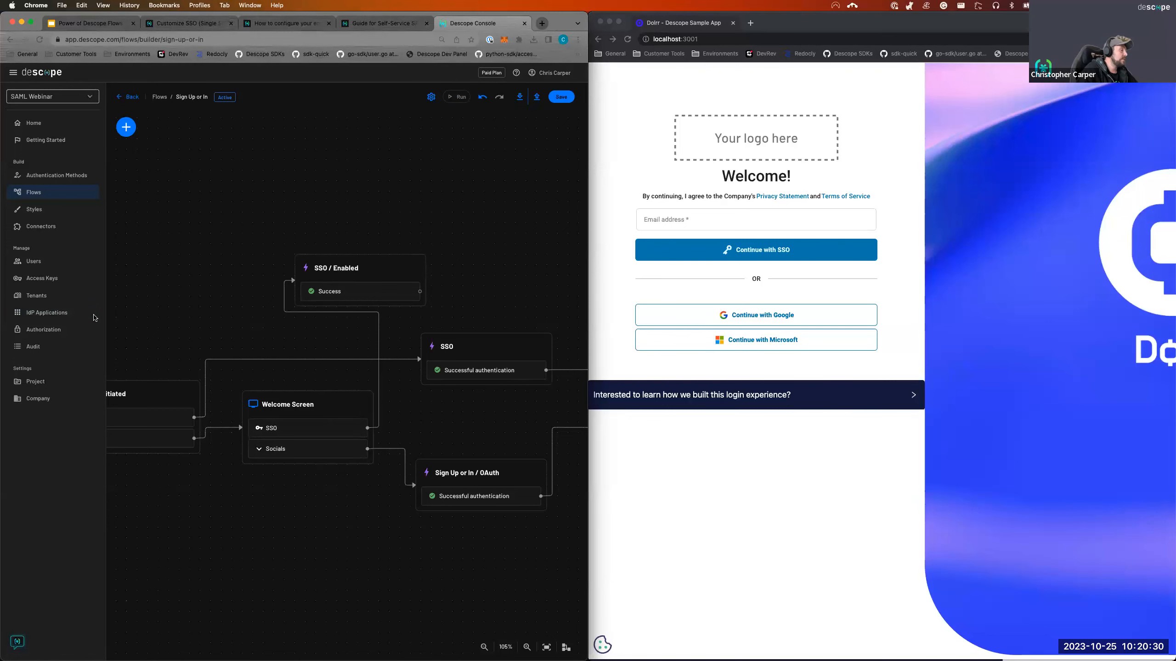
Step: Add a condition named SSO Enabled, with its if branch named Yes and its else branch named No
left_click(126, 127)
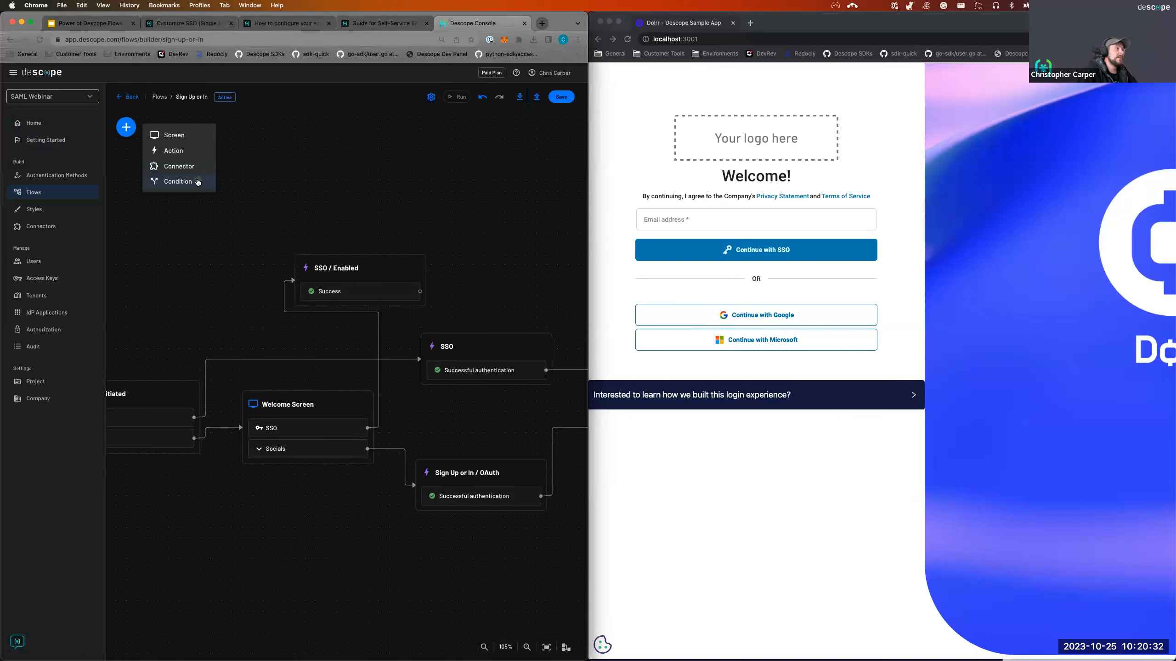
left_click(198, 182)
left_click(216, 290)
key("super+a")
type("SS")
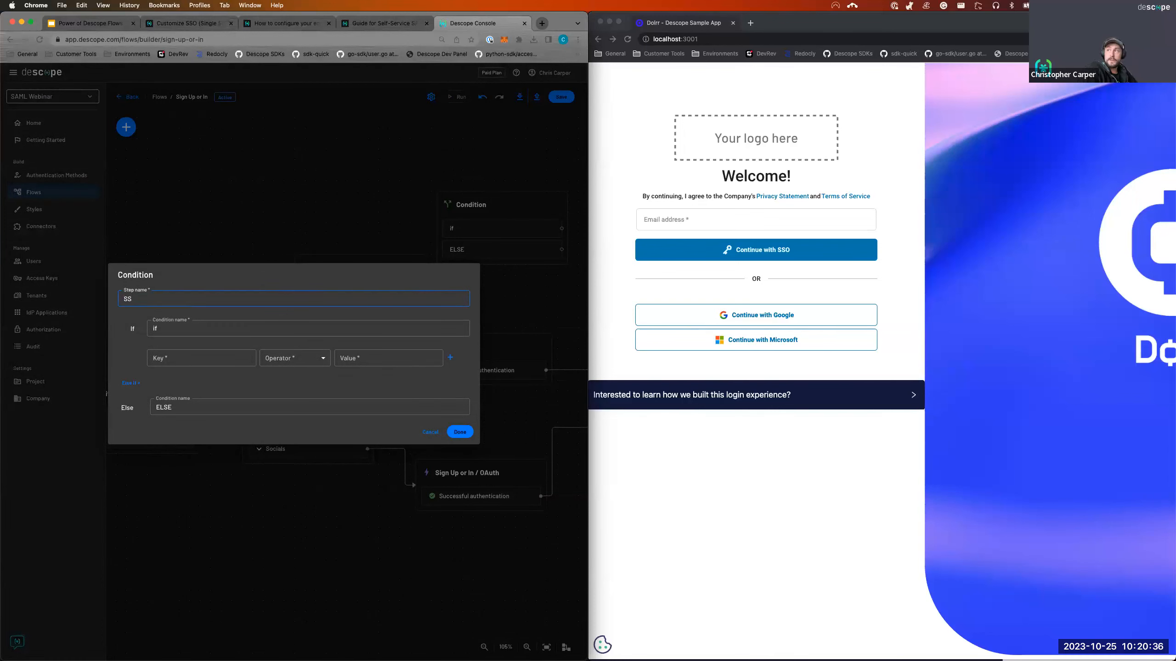
type("O Enabled")
left_click(164, 329)
type("Yes")
left_click(187, 405)
key("super+a")
type("No")
Step: Set the Yes branch to test that the ssoEnabled key Is True, and accept the condition
left_click(200, 360)
type("s")
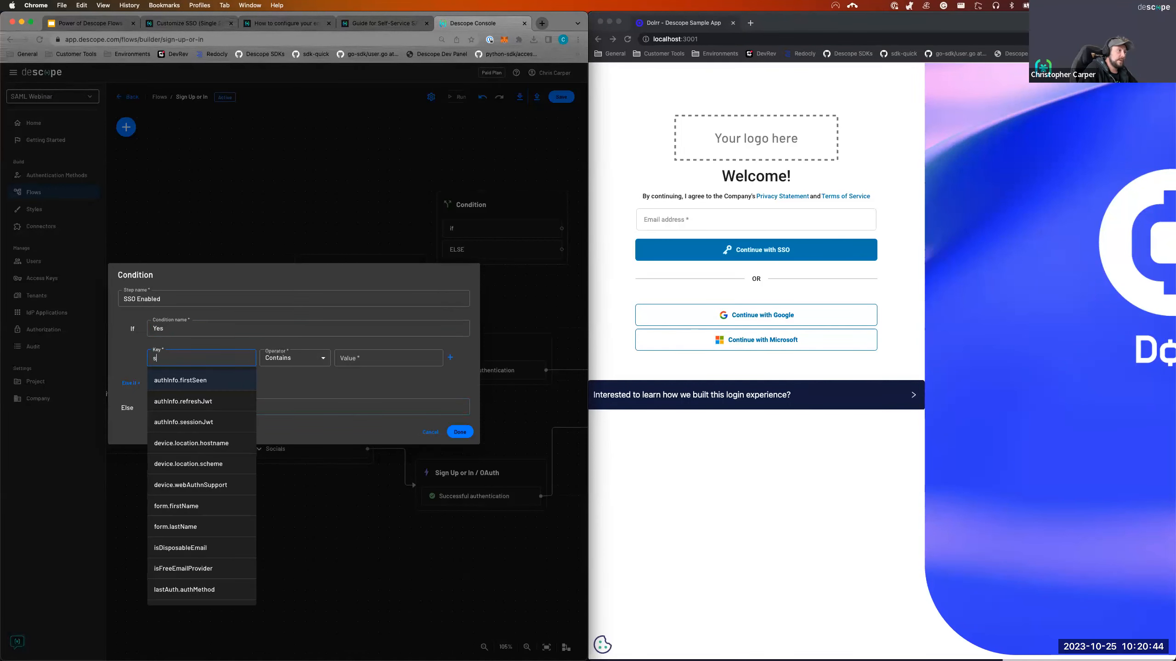
type("so")
left_click(190, 416)
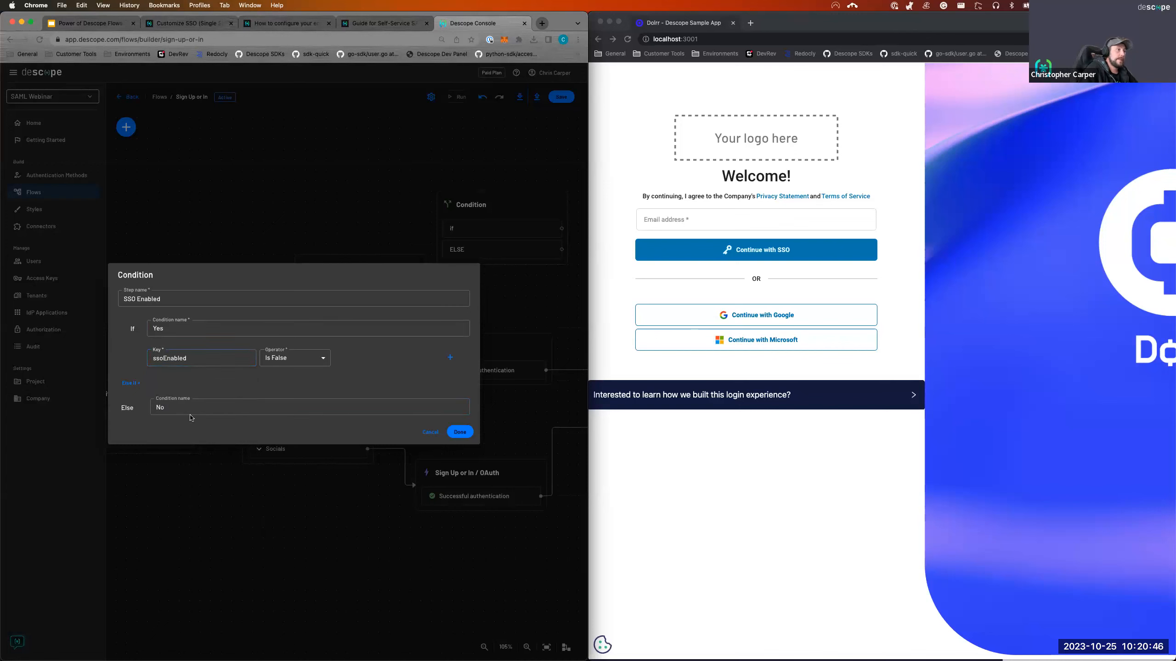
left_click(306, 361)
left_click(291, 394)
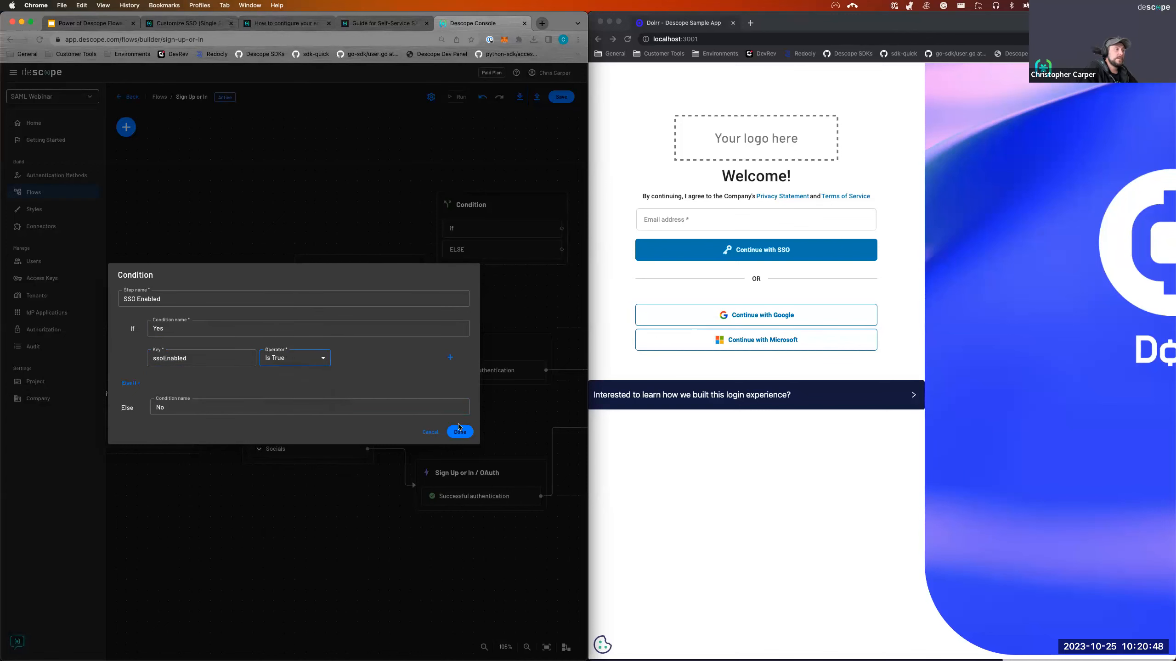
left_click(459, 432)
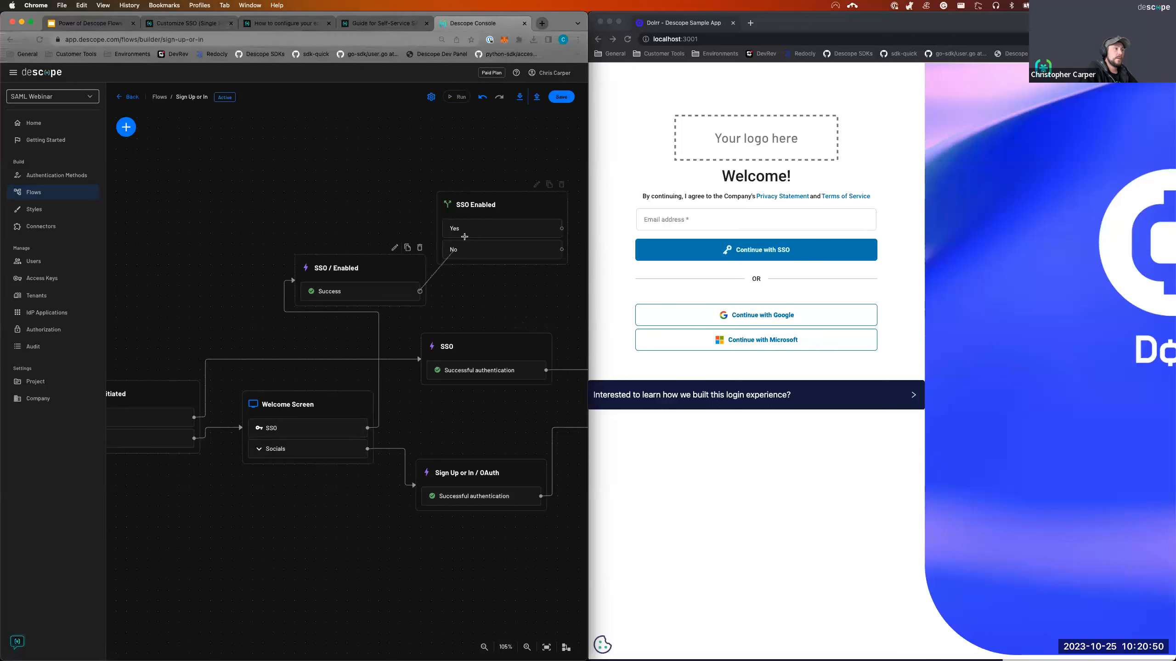
Step: Link the SSO / Enabled action's Success output to the SSO Enabled condition, and its Yes branch to the SSO action
scroll(318, 216, "right", 5)
left_click_drag(318, 216, 392, 247)
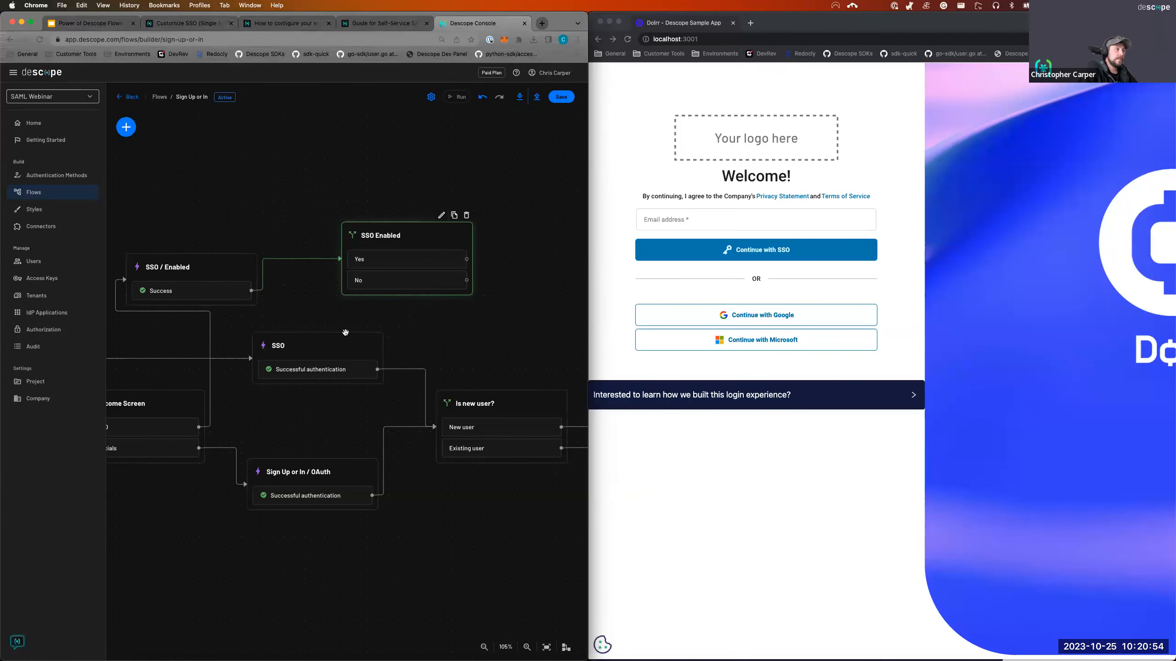
left_click_drag(468, 258, 315, 359)
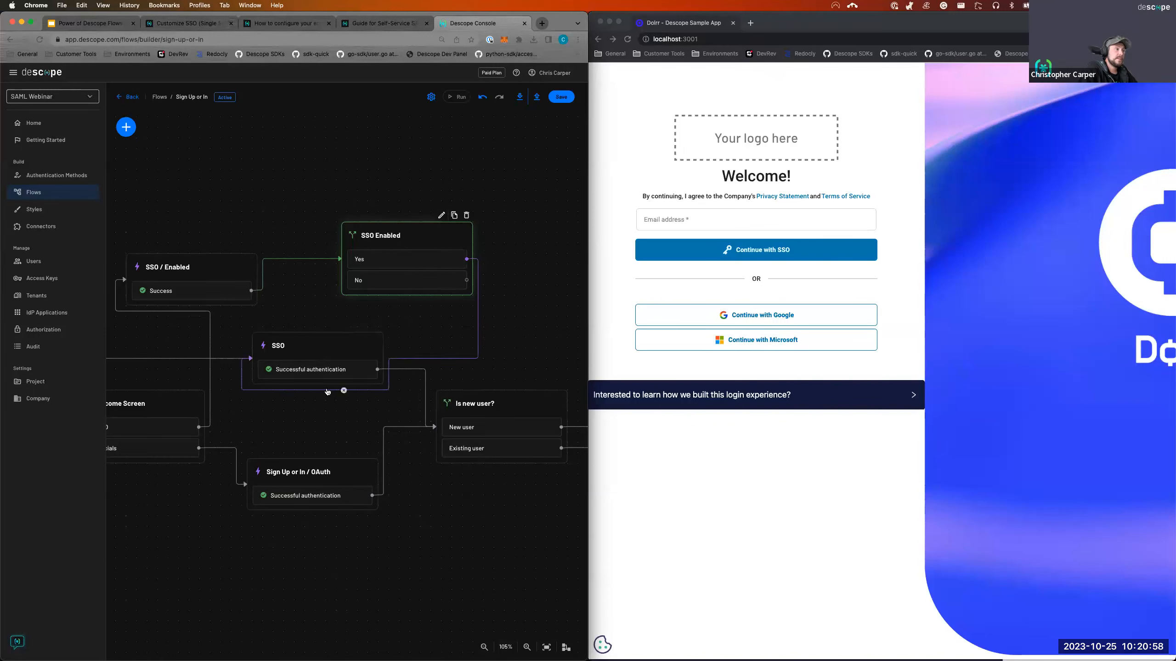
Step: Add the Sign Up or In / OTP / Email action and connect the SSO Enabled condition's No branch to it
left_click(129, 131)
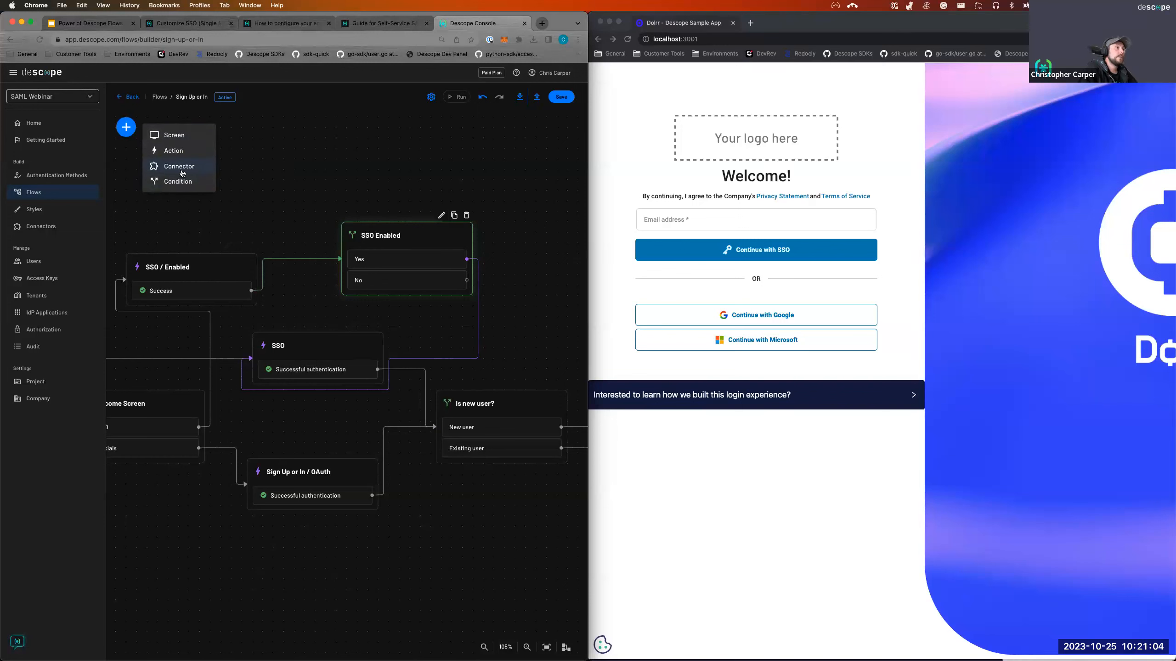
left_click(181, 150)
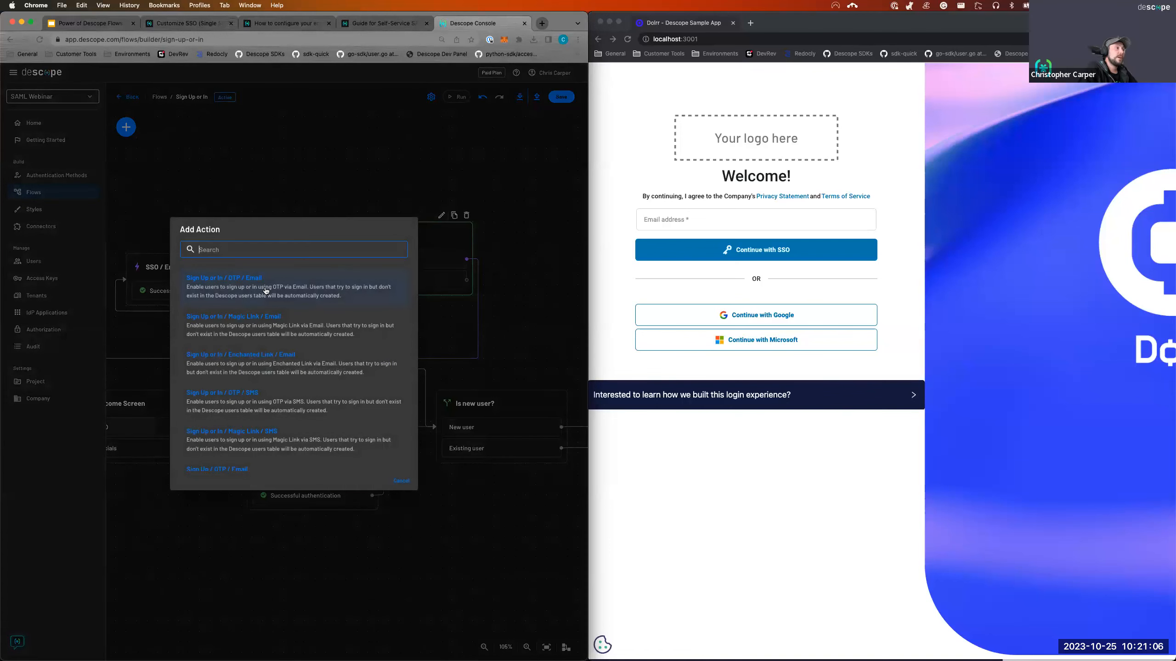
left_click(250, 291)
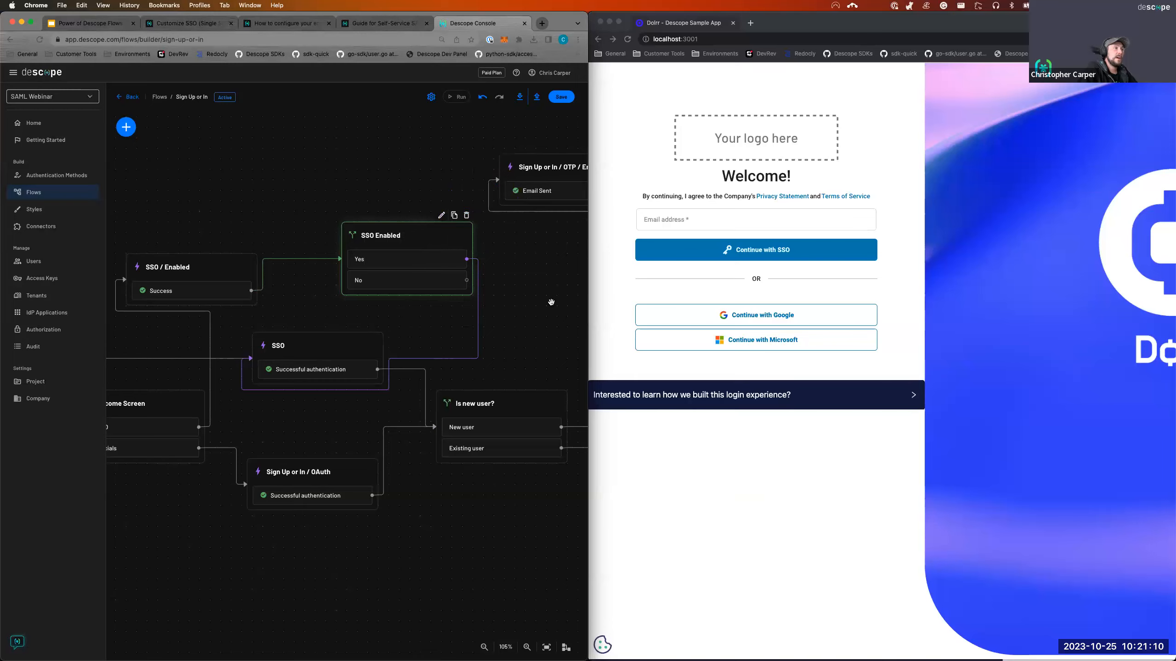
left_click_drag(548, 302, 316, 333)
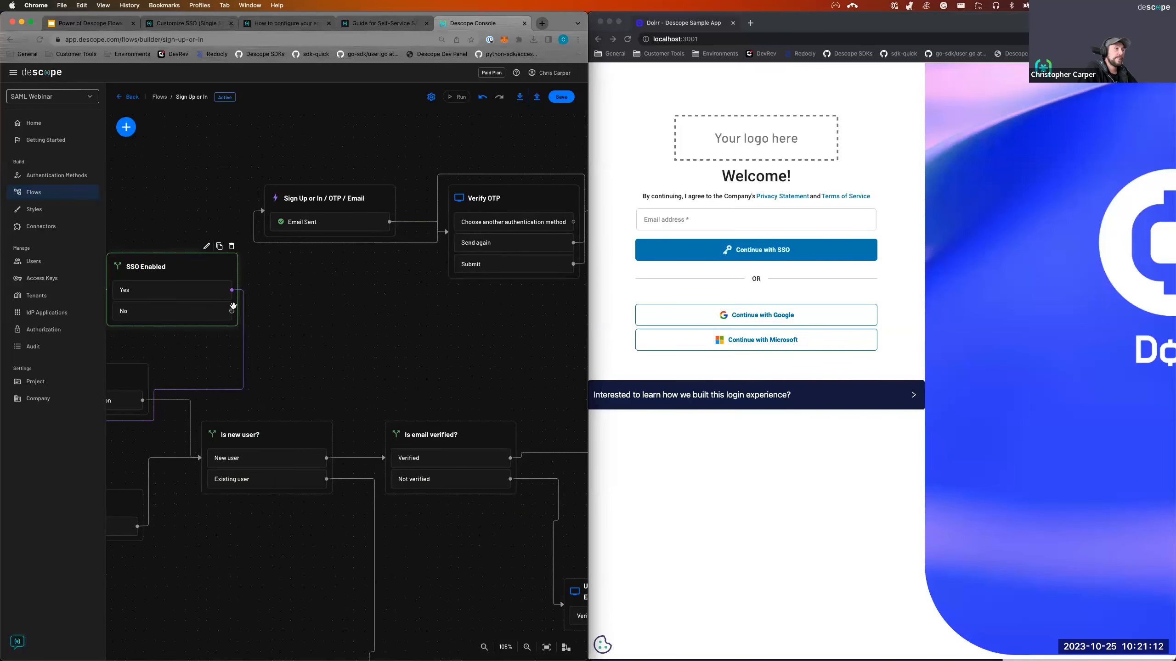
left_click_drag(352, 270, 280, 276)
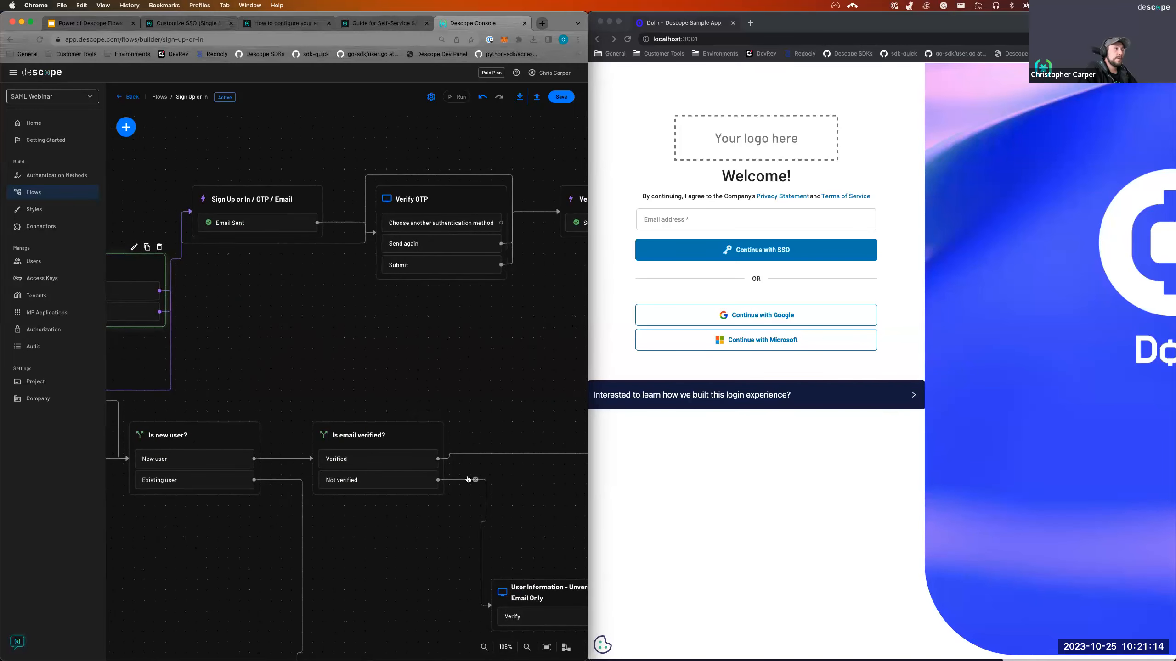
Step: Route Verify OTP's Choose another authentication method back to the Welcome Screen, and Verify Code / OTP / Email's success to Is new user?
double_click(560, 22)
left_click_drag(494, 347, 980, 297)
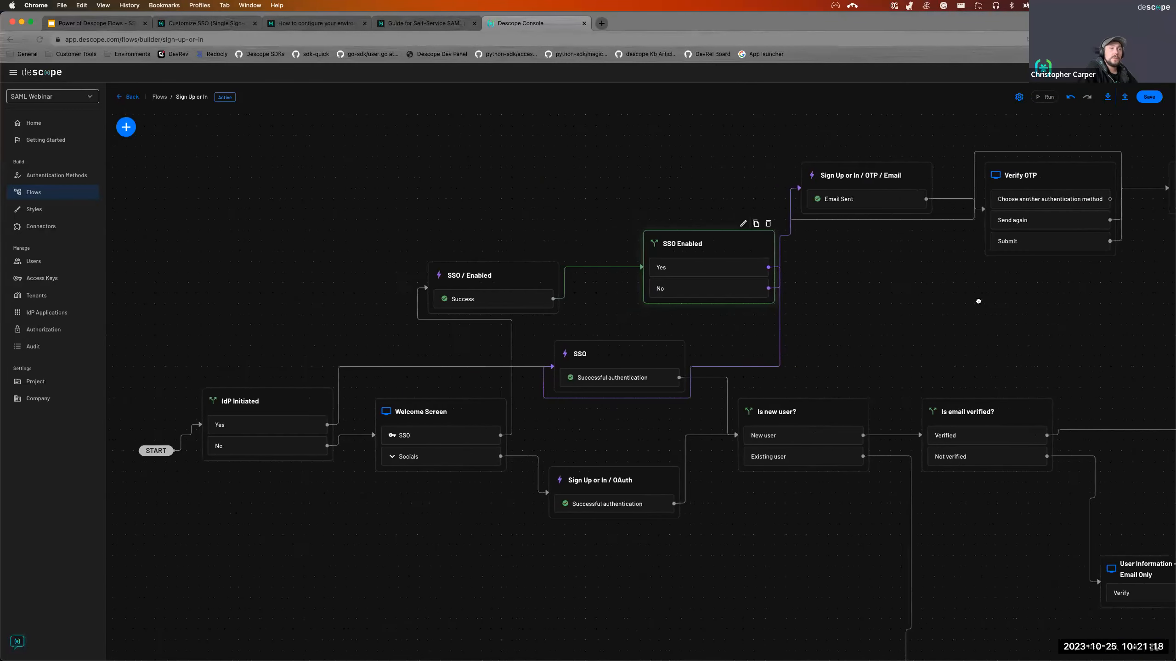
left_click_drag(1111, 202, 424, 426)
left_click_drag(1005, 273, 729, 295)
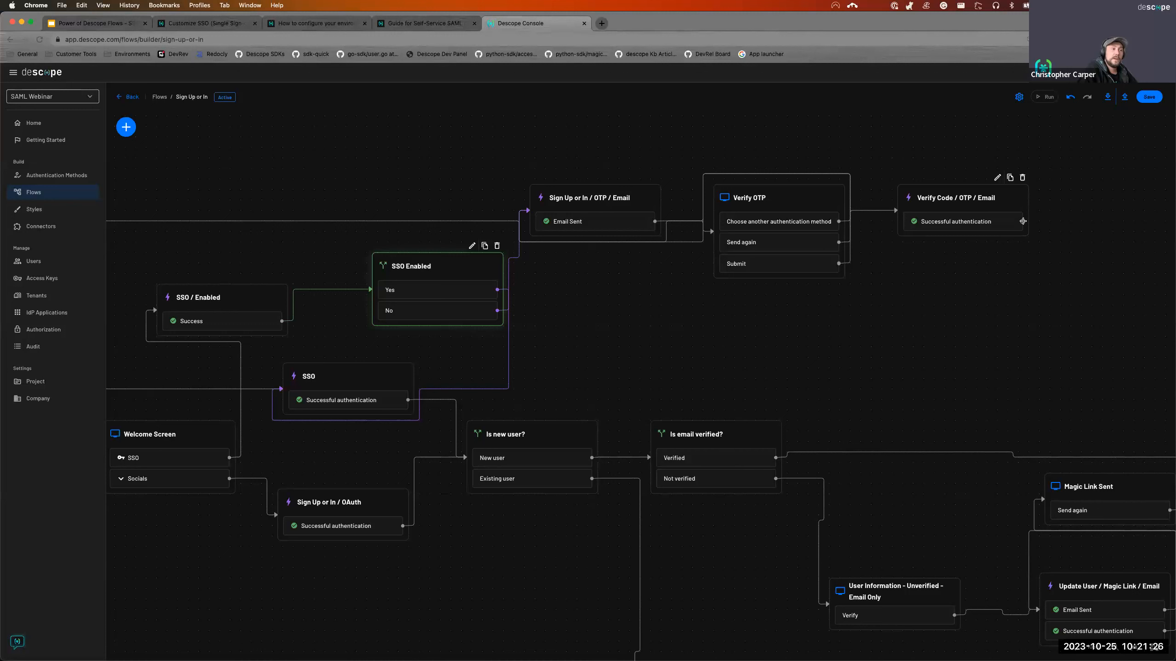
left_click_drag(1023, 221, 518, 452)
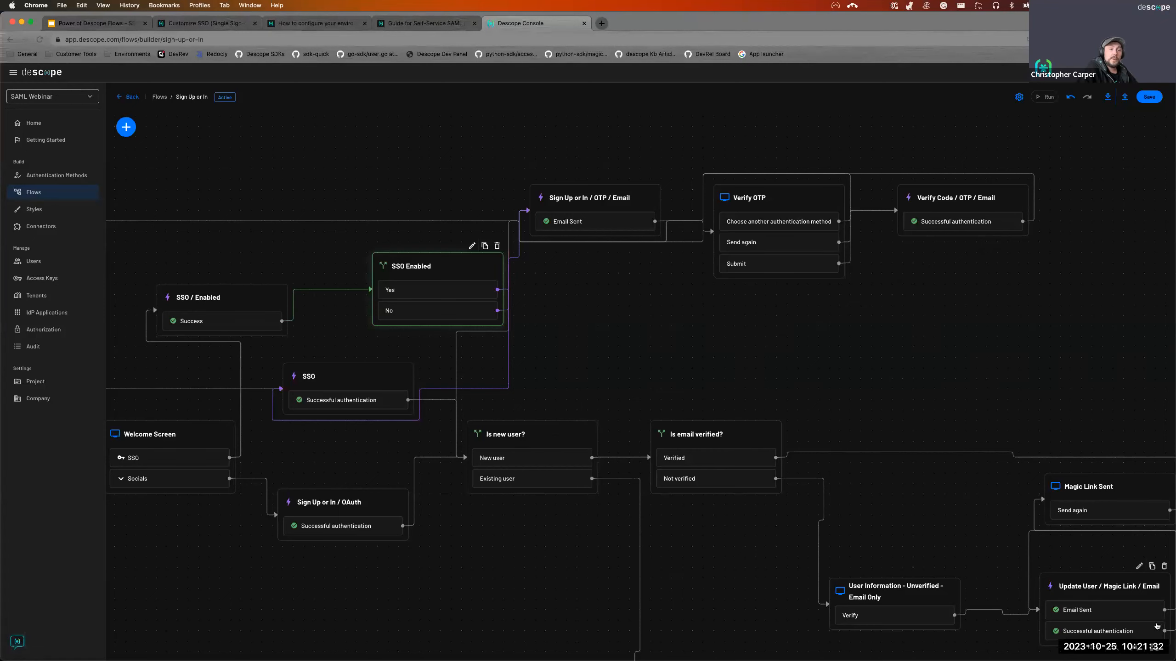
Step: Auto-arrange the flow, raise the SSO / Enabled action slightly above the SSO Enabled condition, and save the flow
left_click(1154, 650)
scroll(306, 446, "up", 5)
left_click_drag(418, 483, 575, 577)
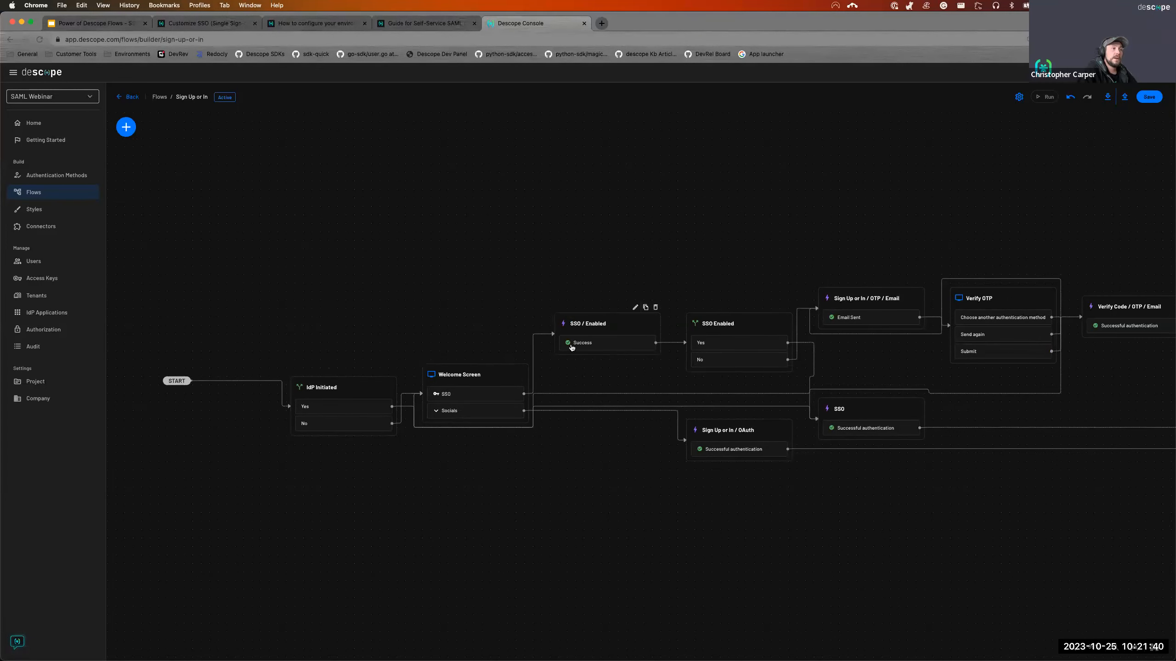
left_click_drag(592, 328, 591, 302)
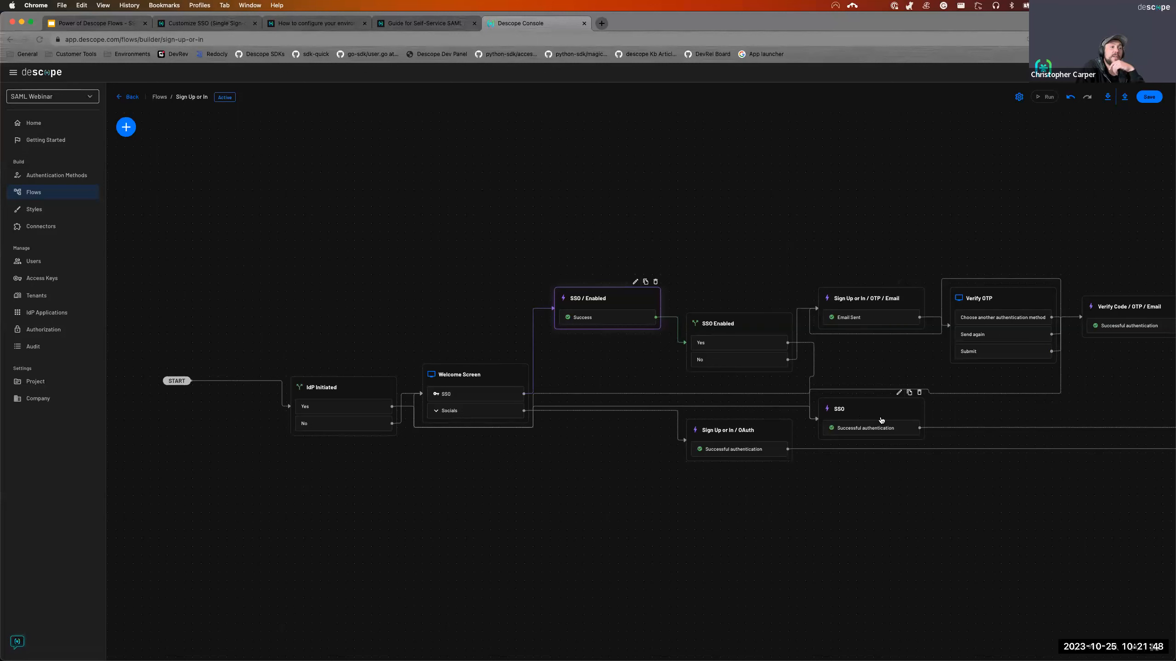
scroll(913, 340, "right", 5)
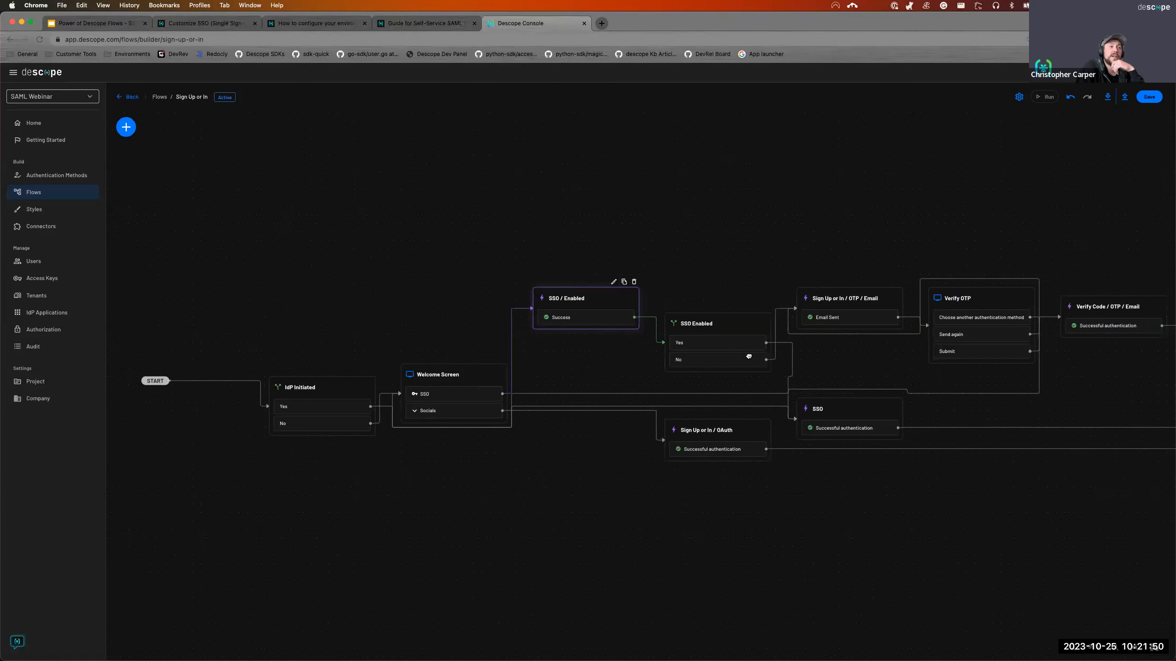
left_click(1151, 98)
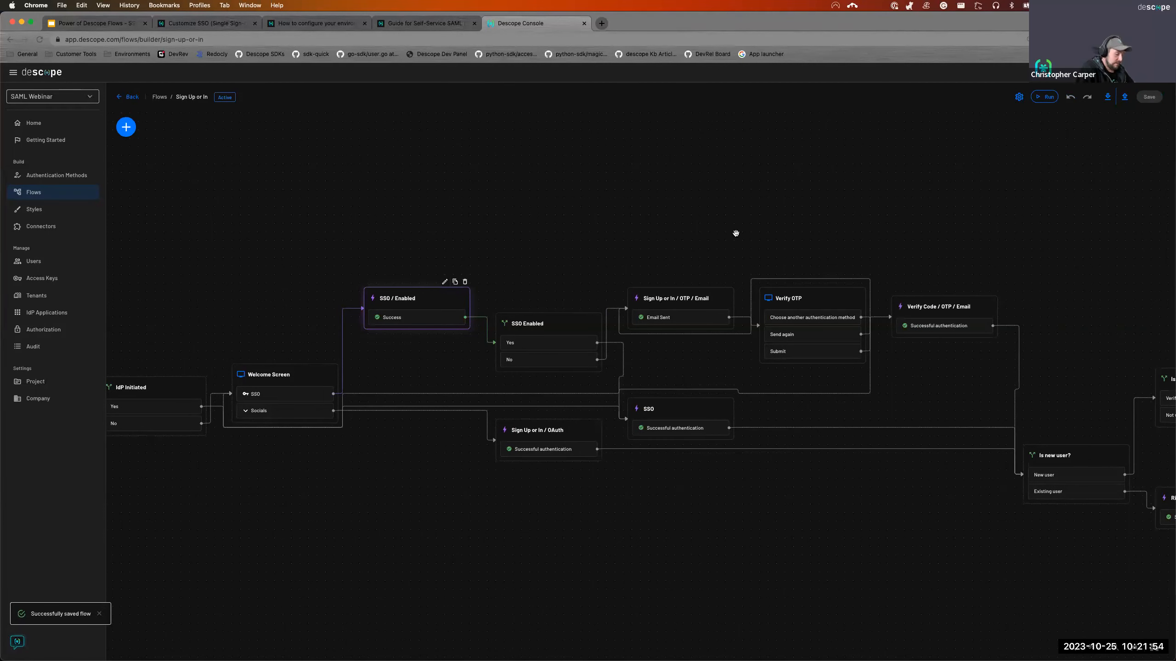
Step: Restore the side-by-side window layout and open the sample app at localhost:3001 in a new incognito window beside the console
key("ctrl+alt+Left")
left_click(719, 219)
type("c")
left_click(721, 37)
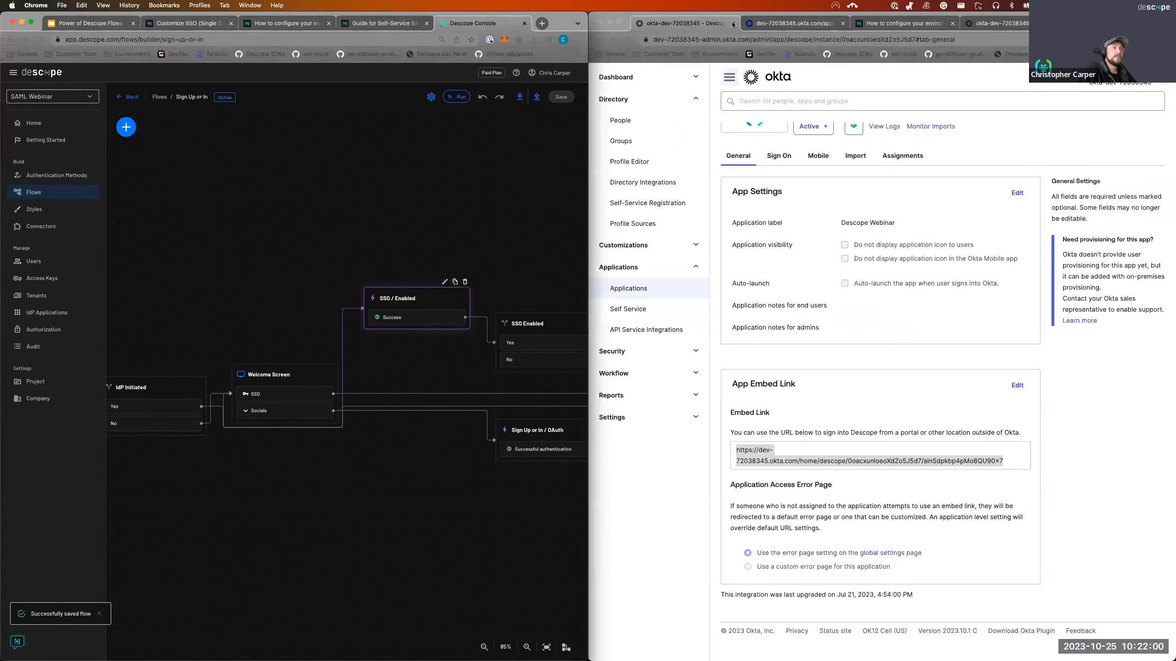
key("super+w")
right_click(340, 643)
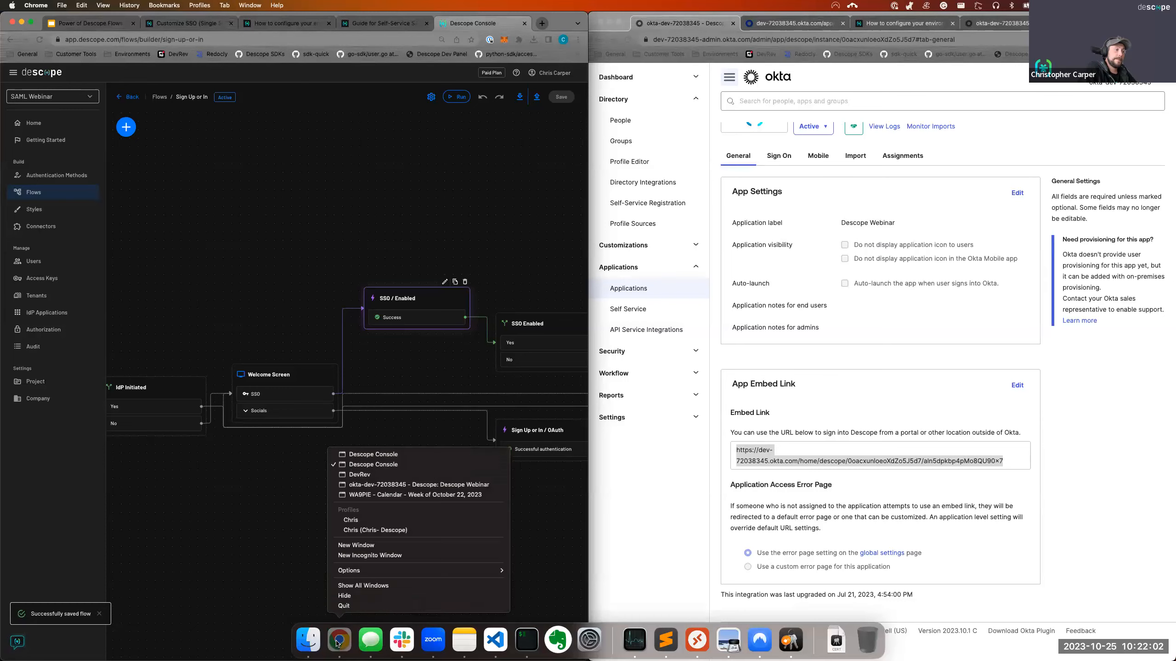
left_click(370, 555)
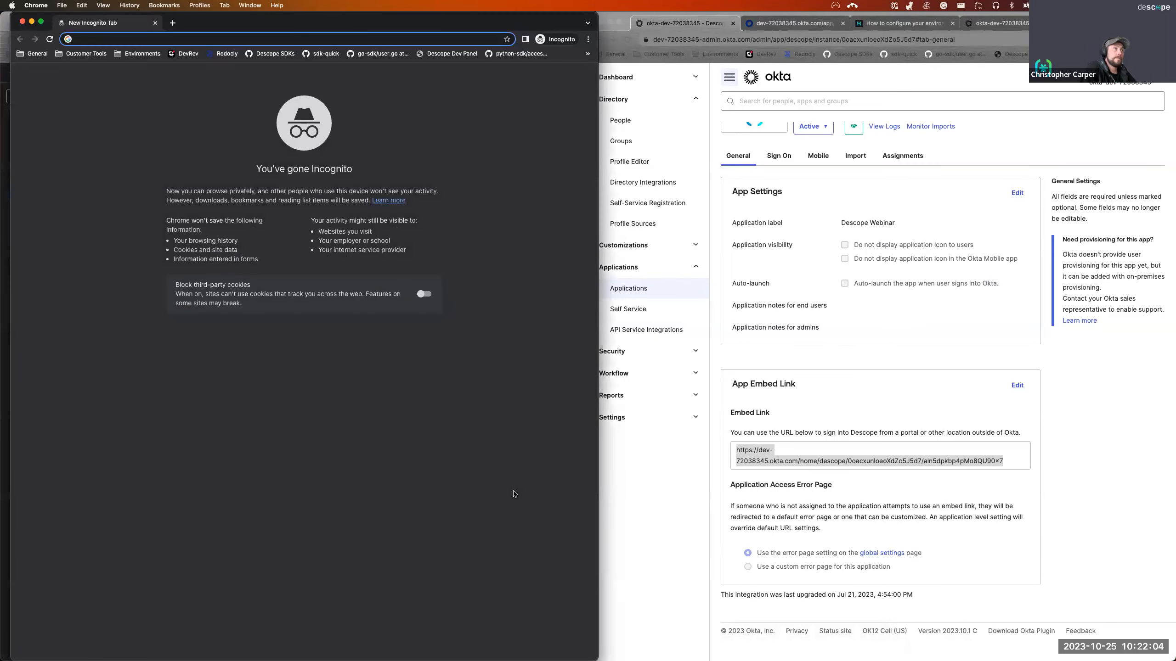
type("localhost:3001")
key("Return")
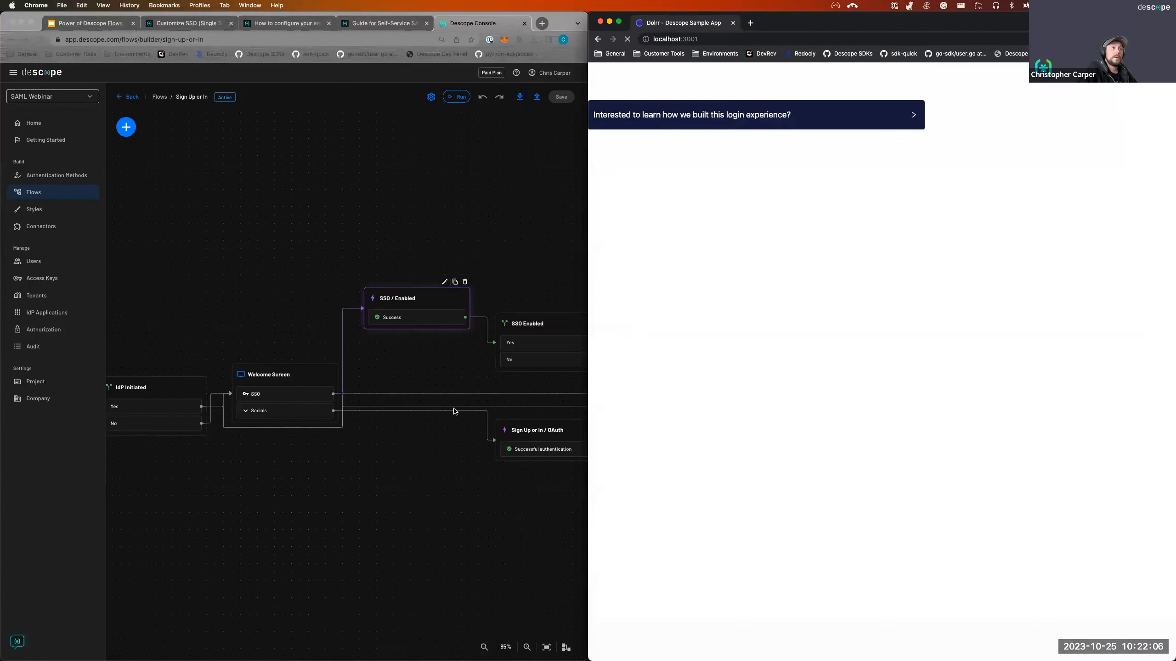
left_click(1101, 106)
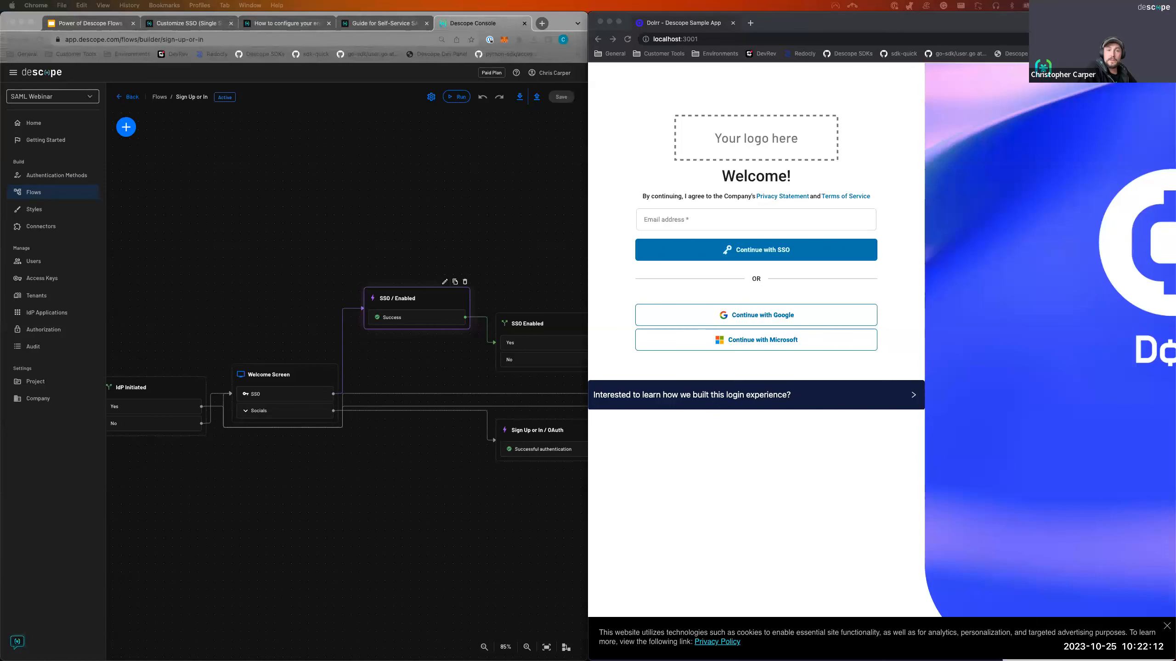
Step: Continue with SSO using the test user's email, and sign in at Okta with the same username and the account password
left_click(680, 220)
key("super+v")
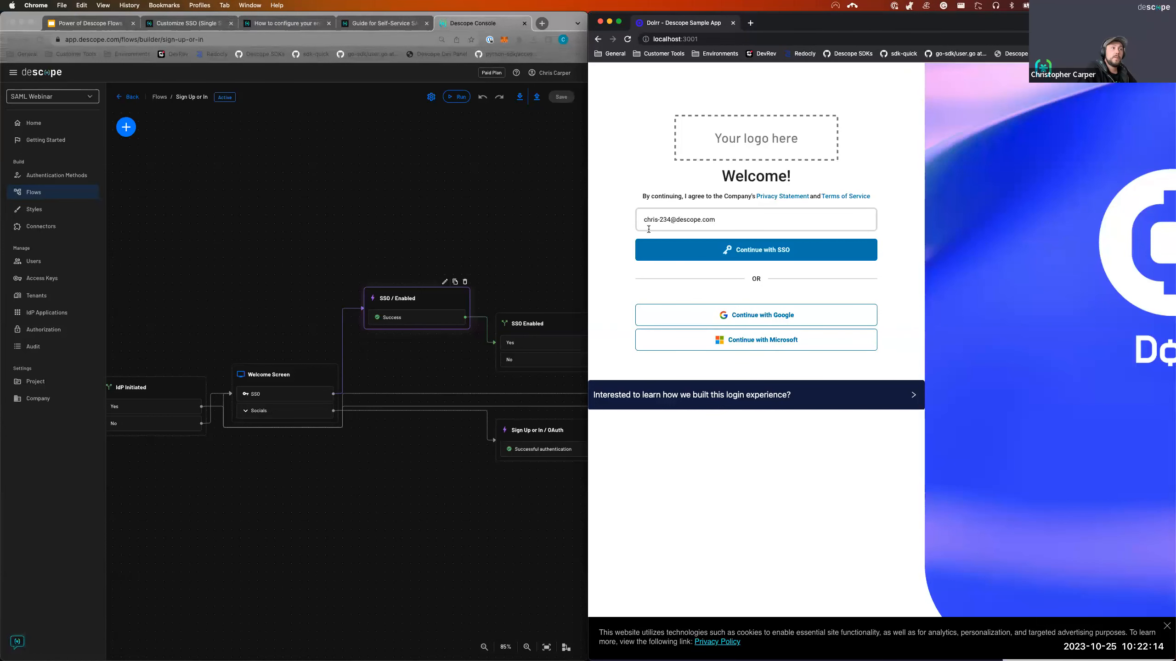
left_click(686, 250)
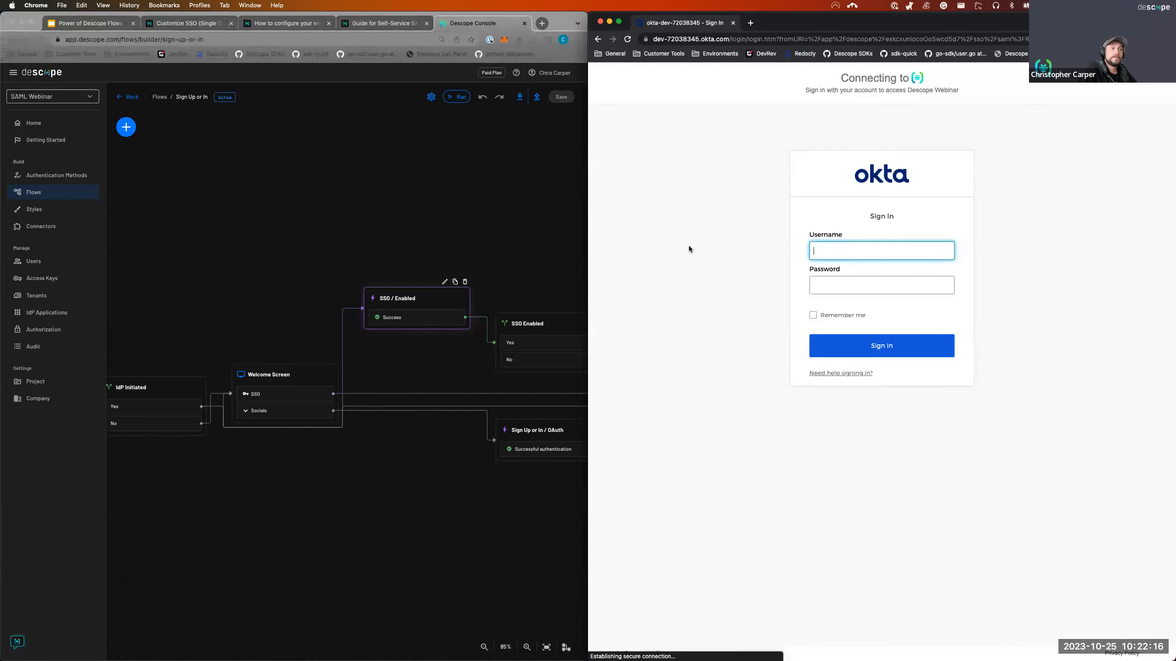
key("super+v")
key("Tab")
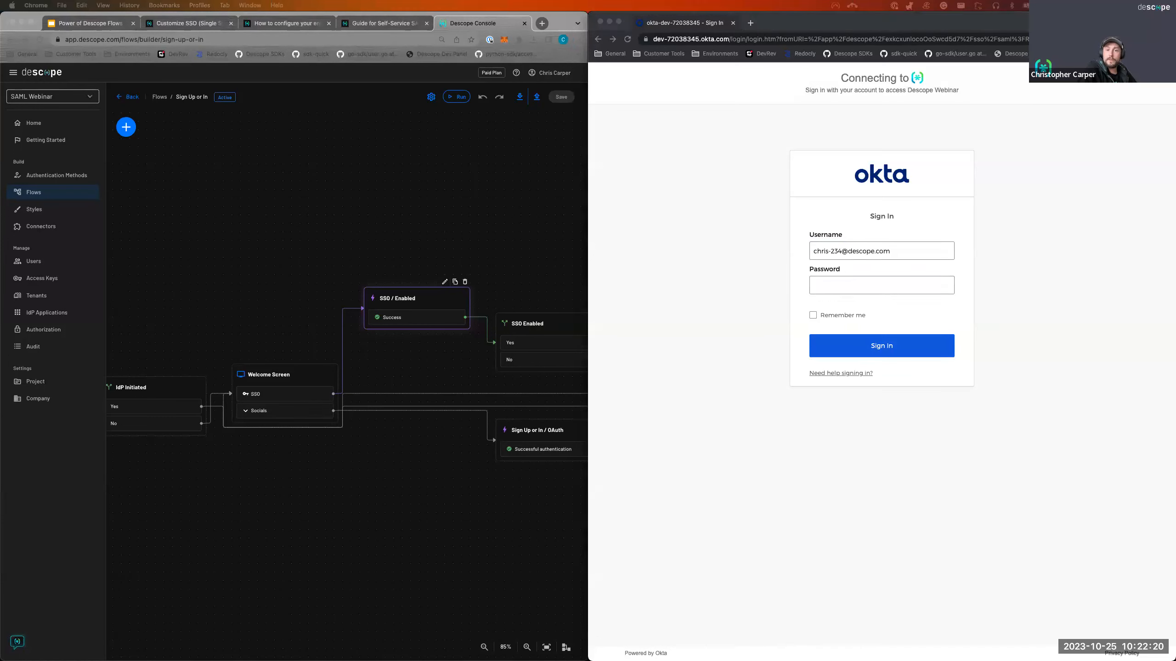
left_click(871, 339)
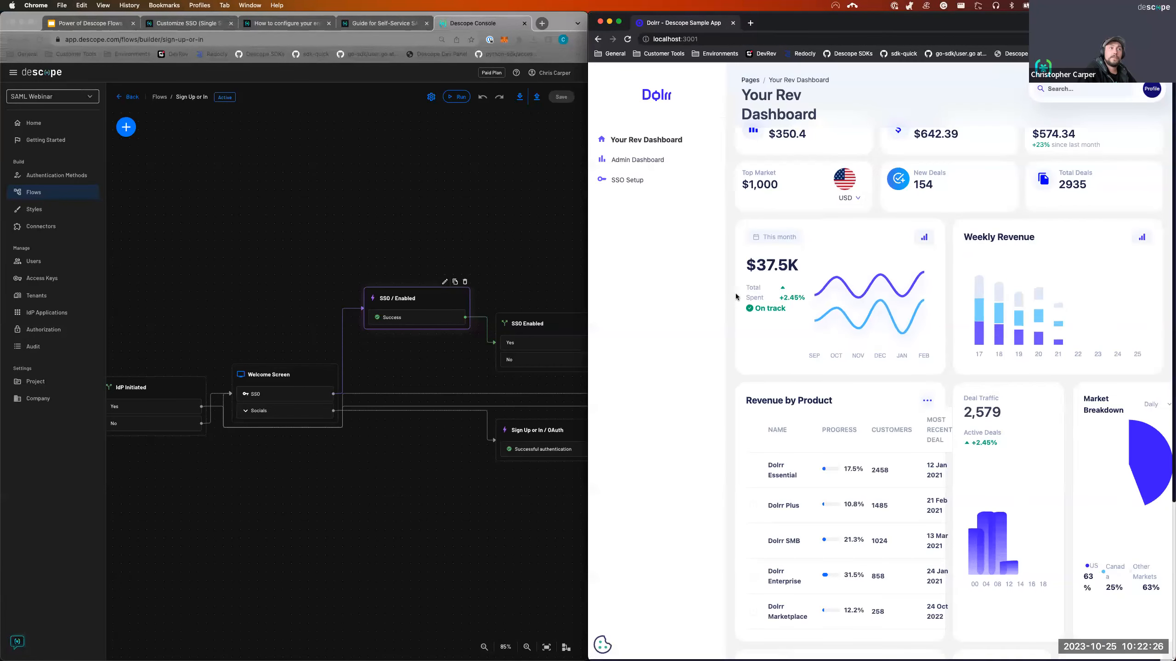
Step: Open the project's Users list in the console and log out of the sample app
left_click(35, 262)
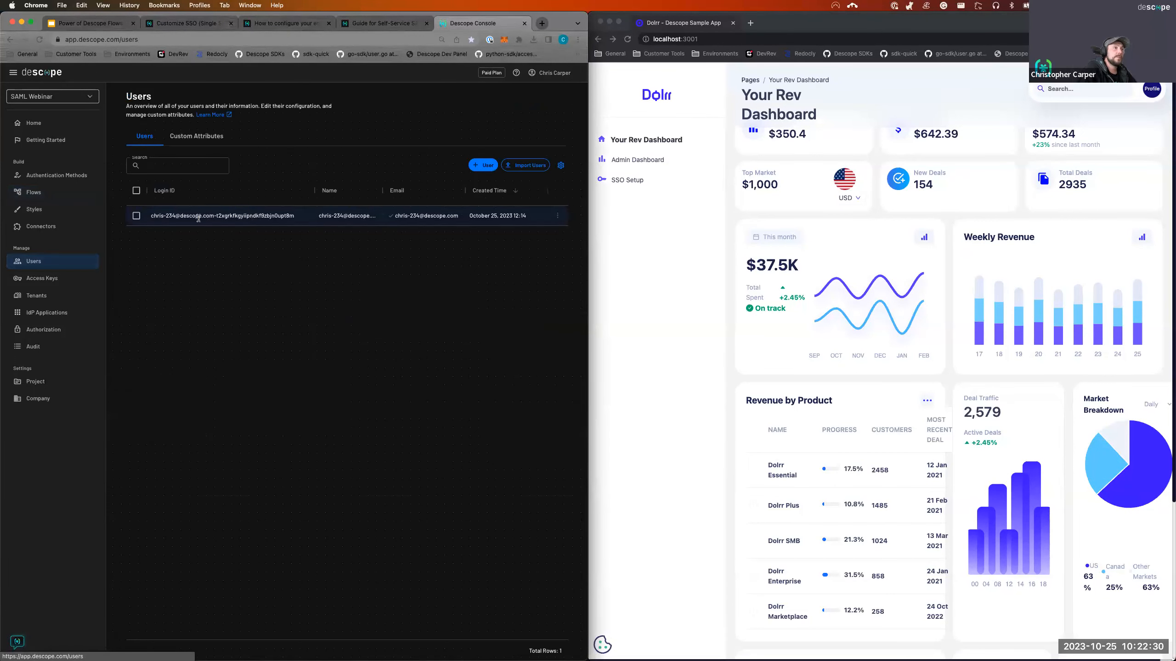
left_click(1156, 91)
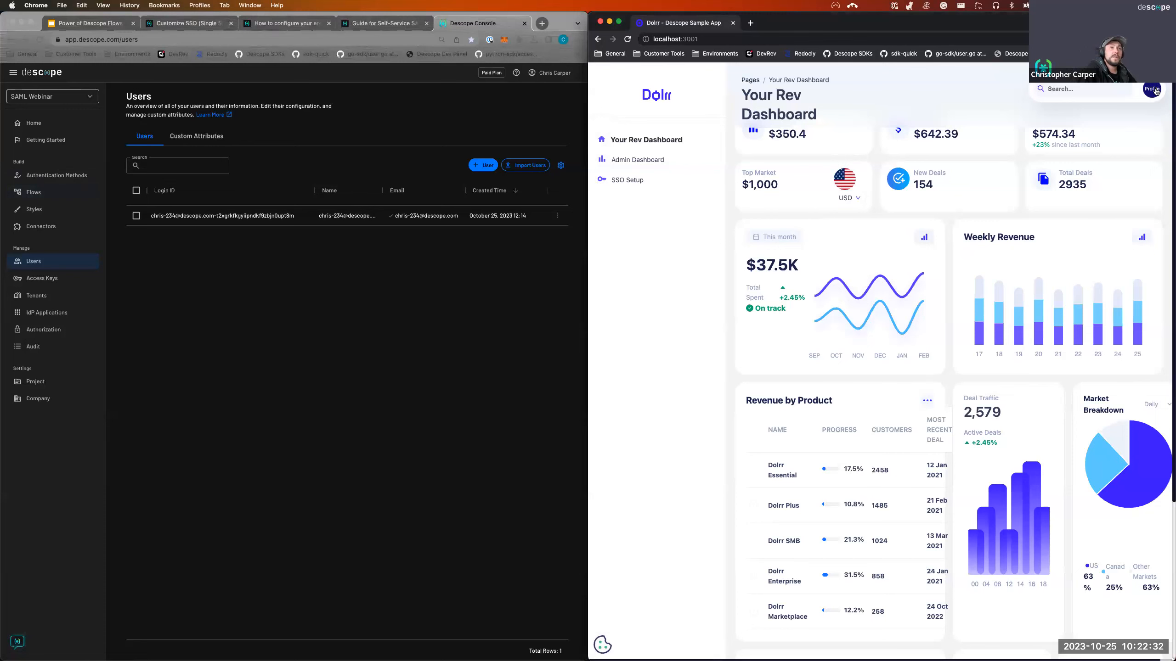
left_click(1156, 91)
left_click(1055, 160)
Step: Continue with SSO in the sample app using an email address whose domain has no SSO tenant
left_click(757, 216)
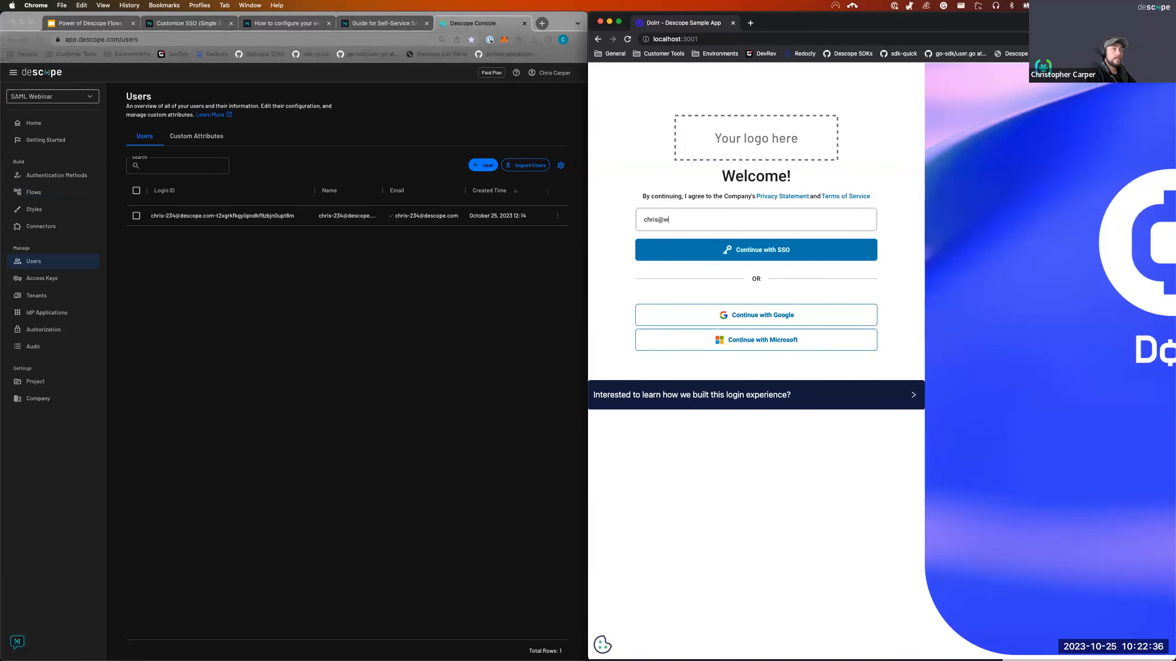
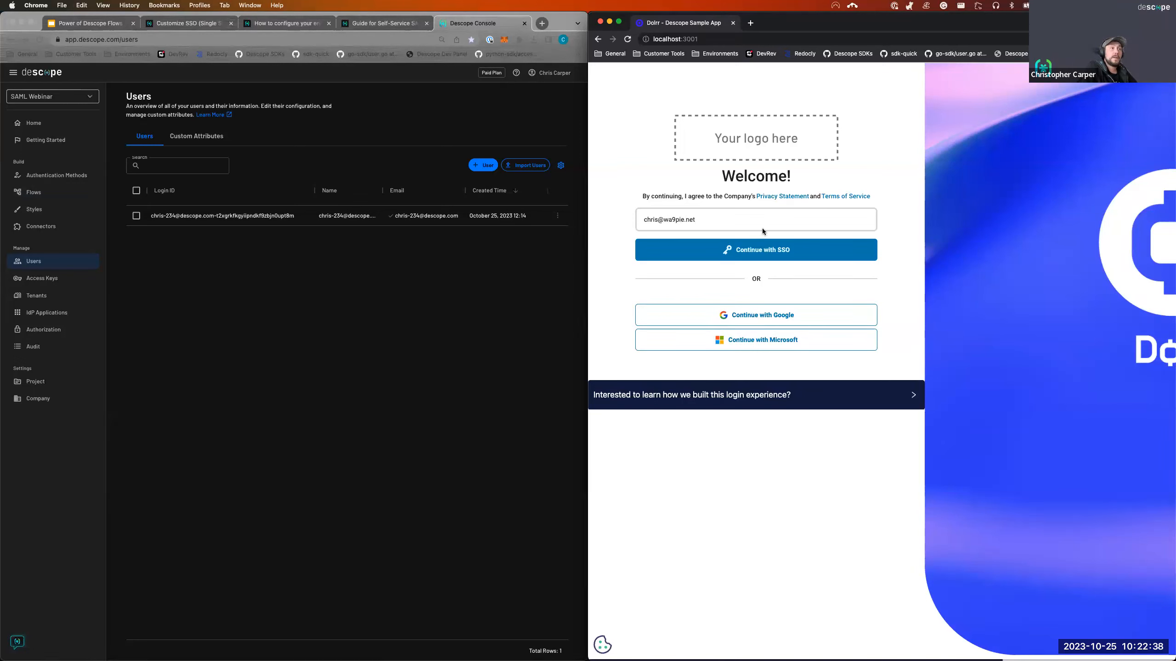
left_click(759, 248)
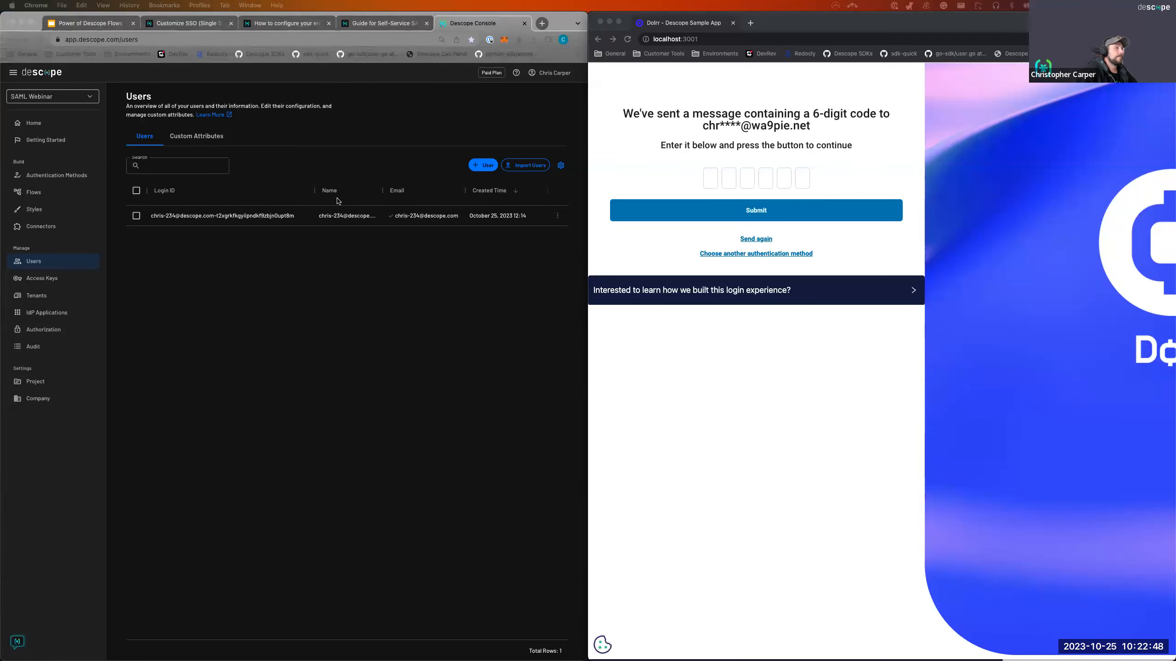
Step: Submit the emailed verification code and complete the sign-up with the user's full name
left_click(710, 178)
left_click(741, 209)
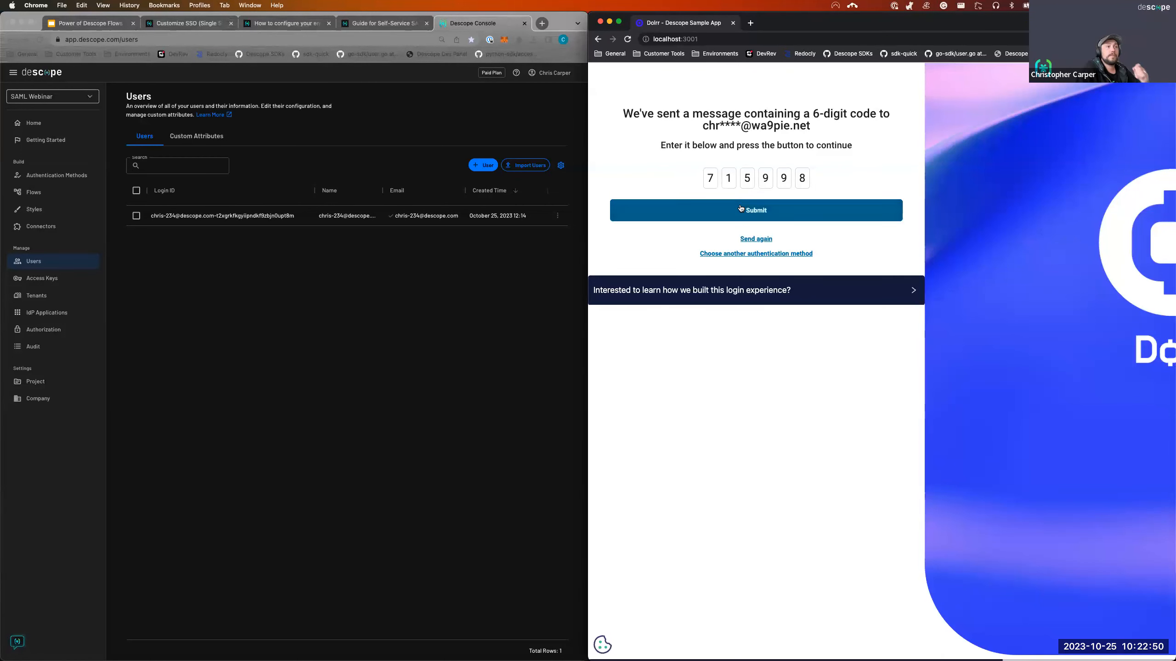
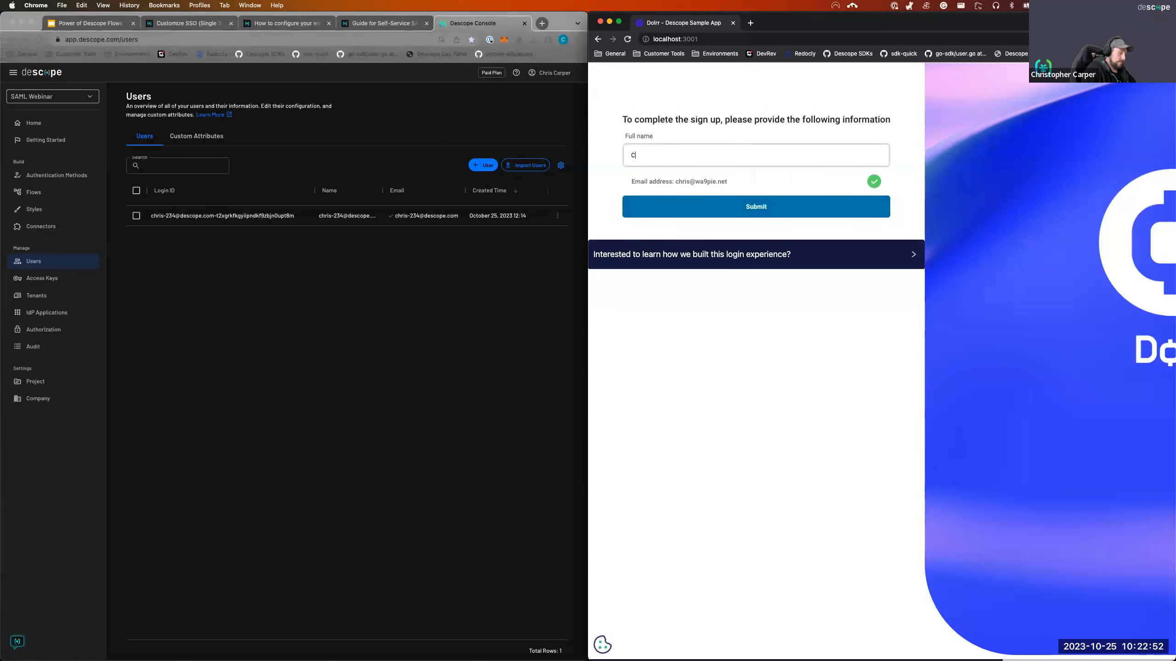
left_click(753, 201)
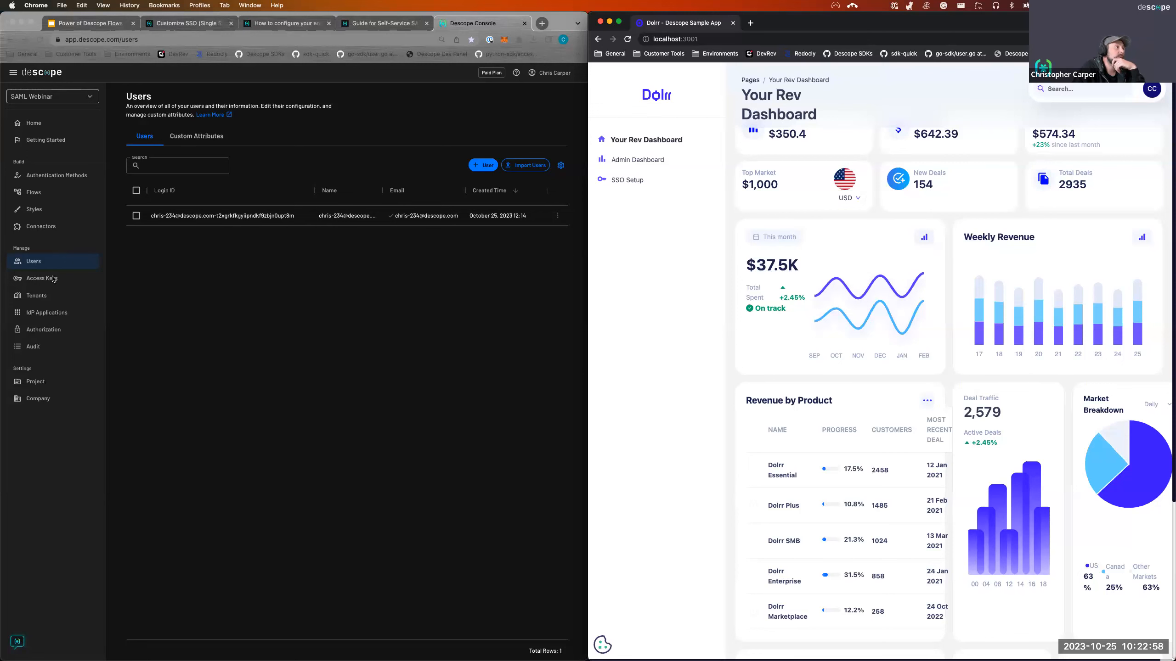
Step: Refresh the console's Users list and delete the user just created through the email OTP sign-up
left_click(40, 39)
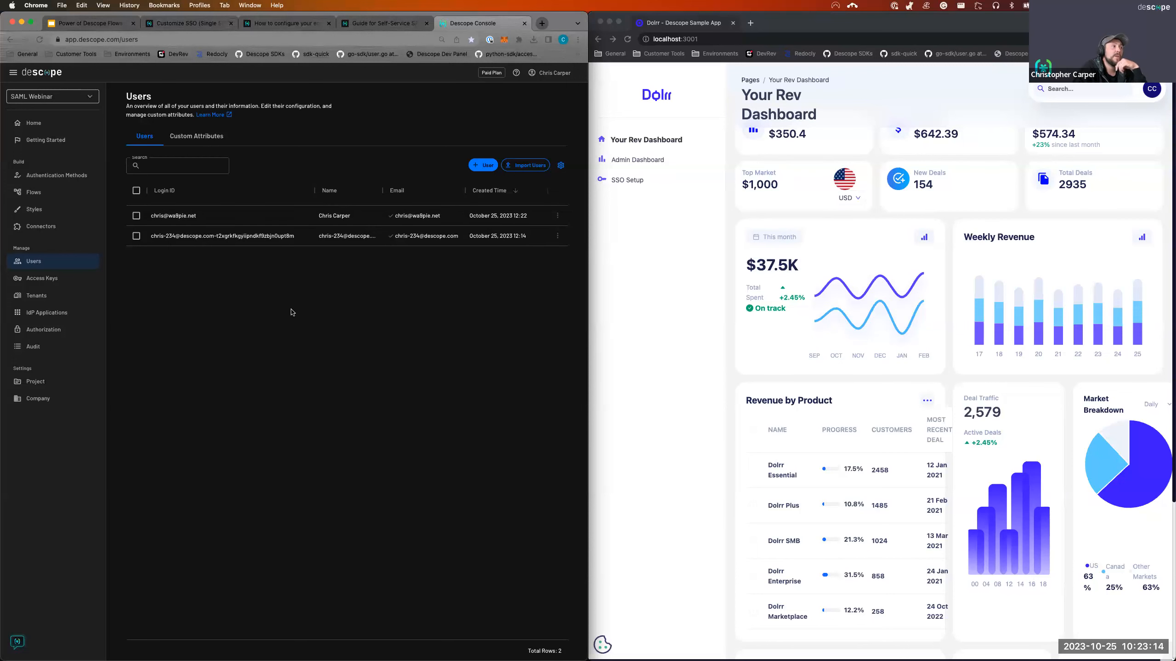
left_click(136, 216)
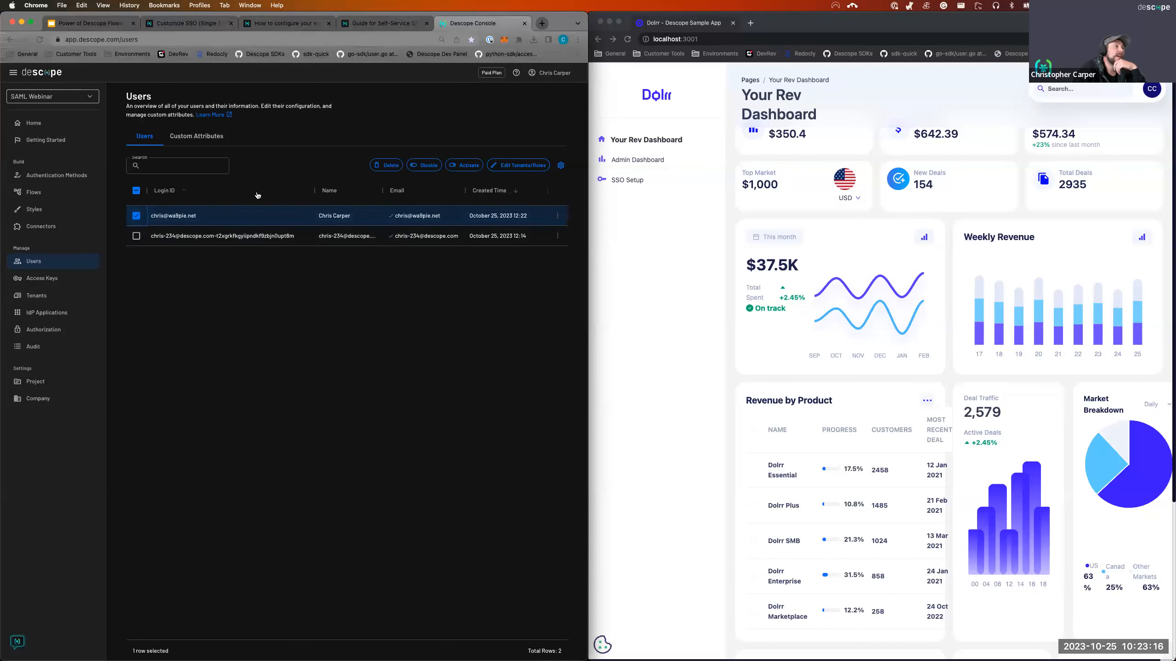
left_click(387, 166)
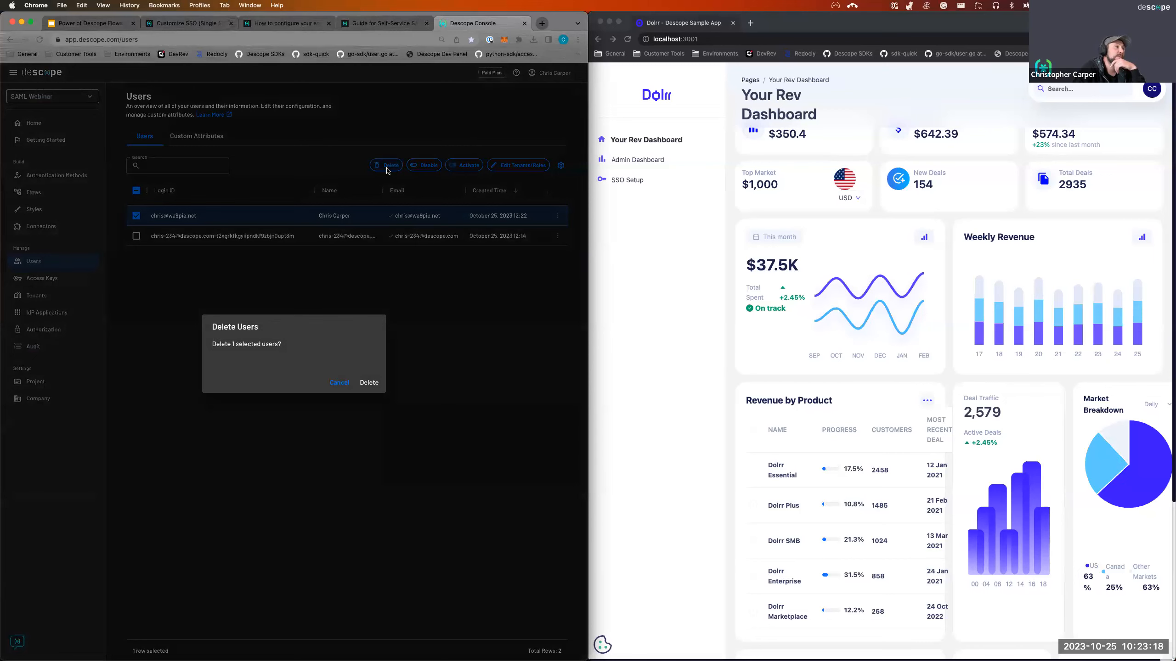
left_click(369, 382)
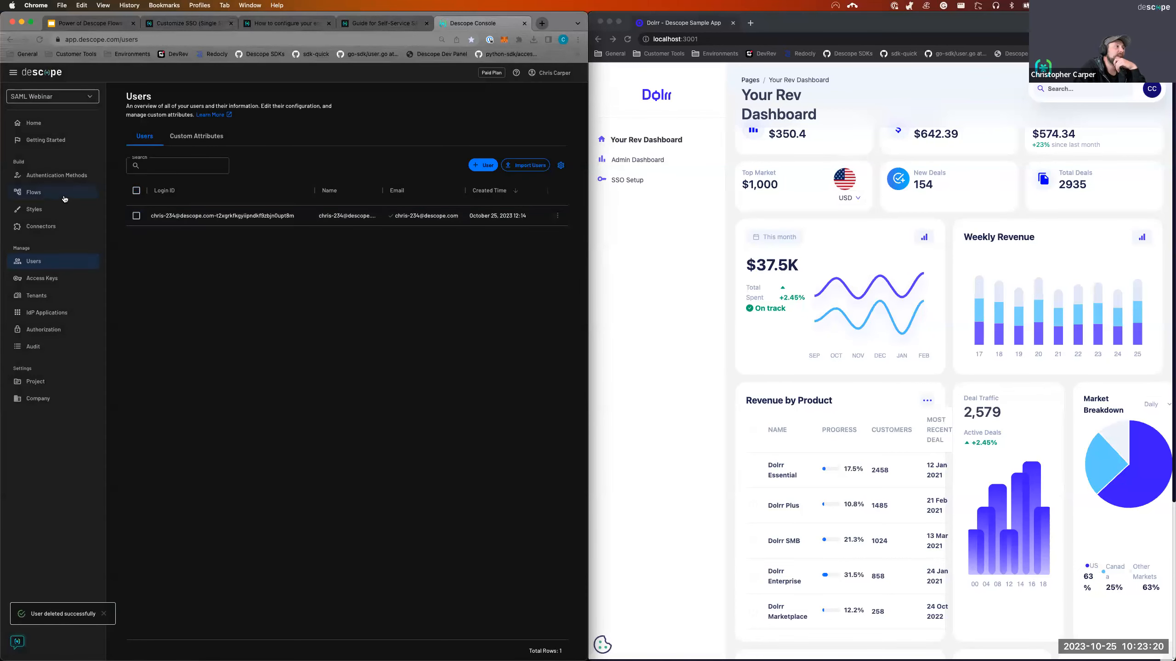
Step: Open the Sign Up or In flow and remove the connection from Verify Code / OTP / Email to Is new user?
left_click(33, 192)
left_click(168, 197)
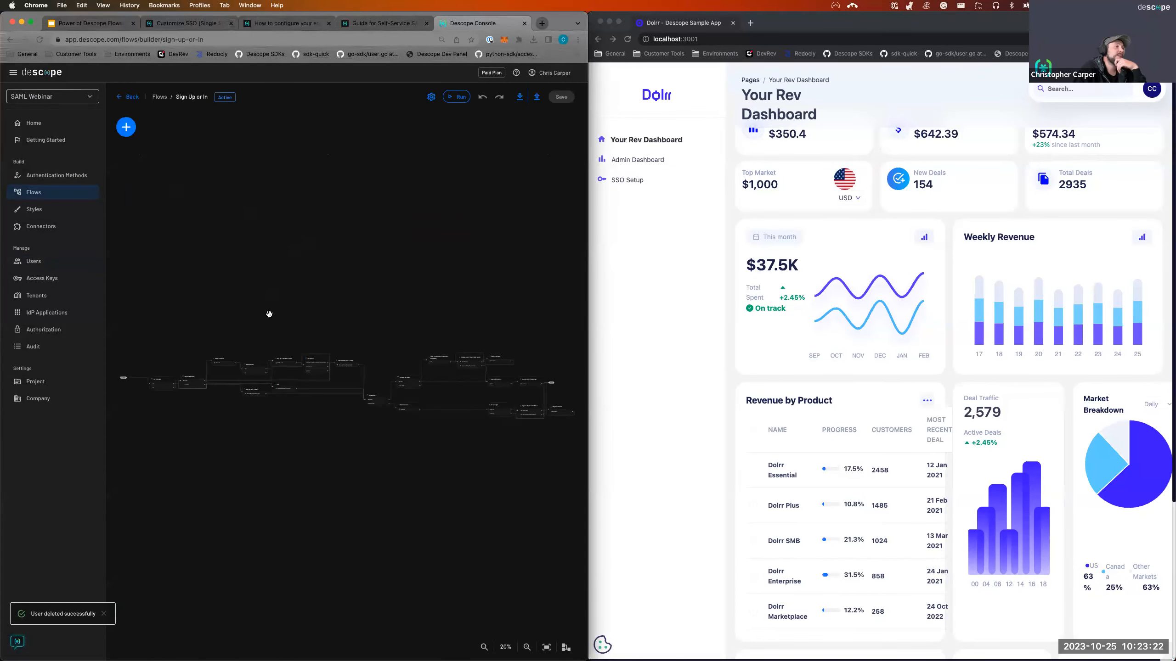
scroll(407, 216, "up", 5)
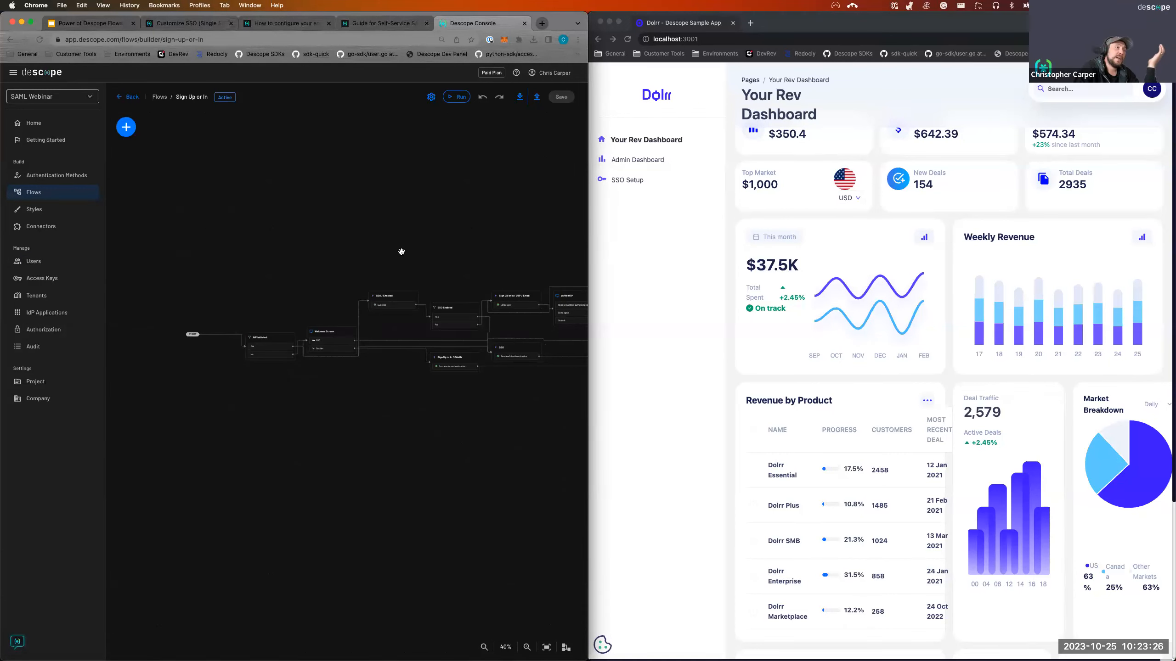
scroll(415, 255, "up", 5)
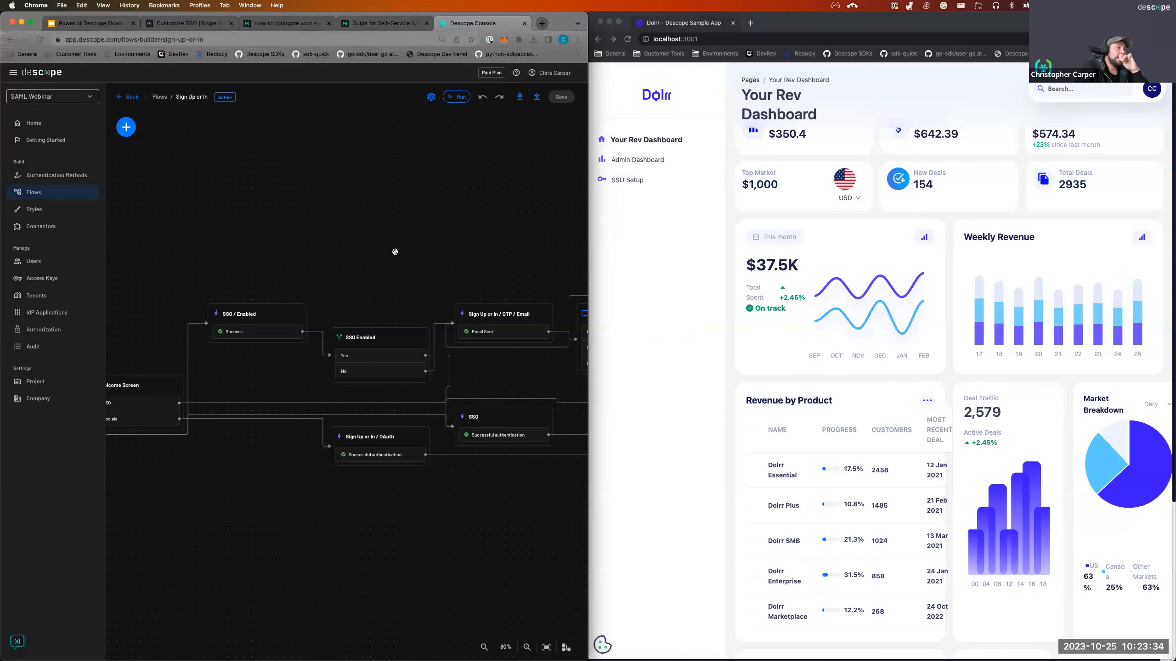
left_click_drag(396, 270, 261, 215)
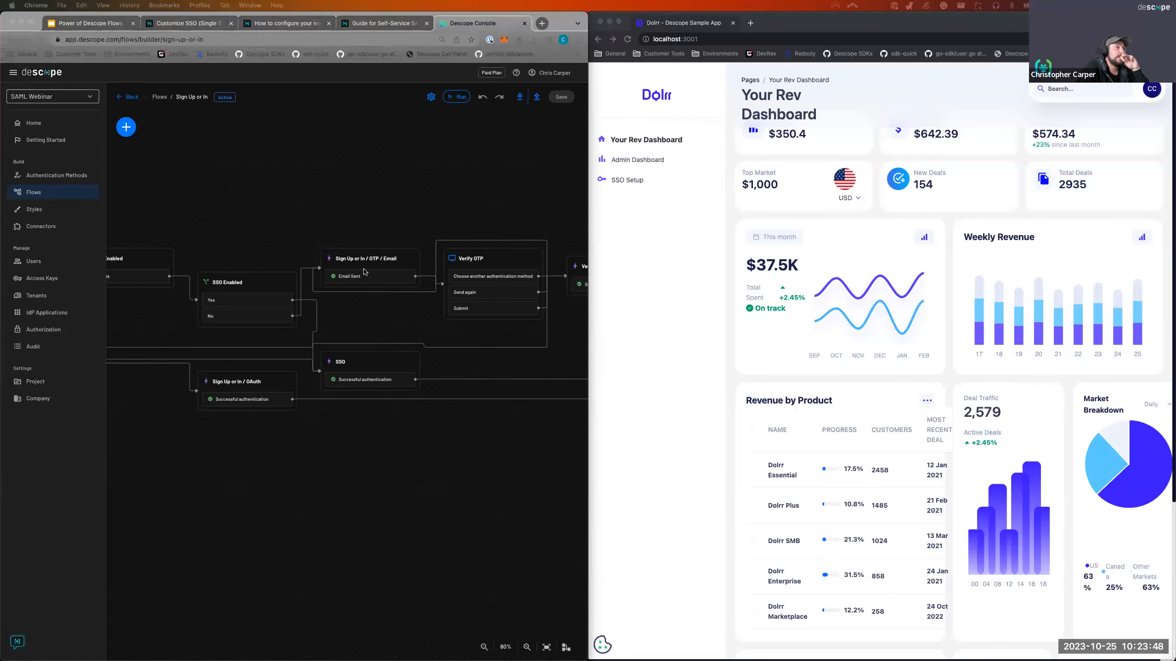
left_click(433, 327)
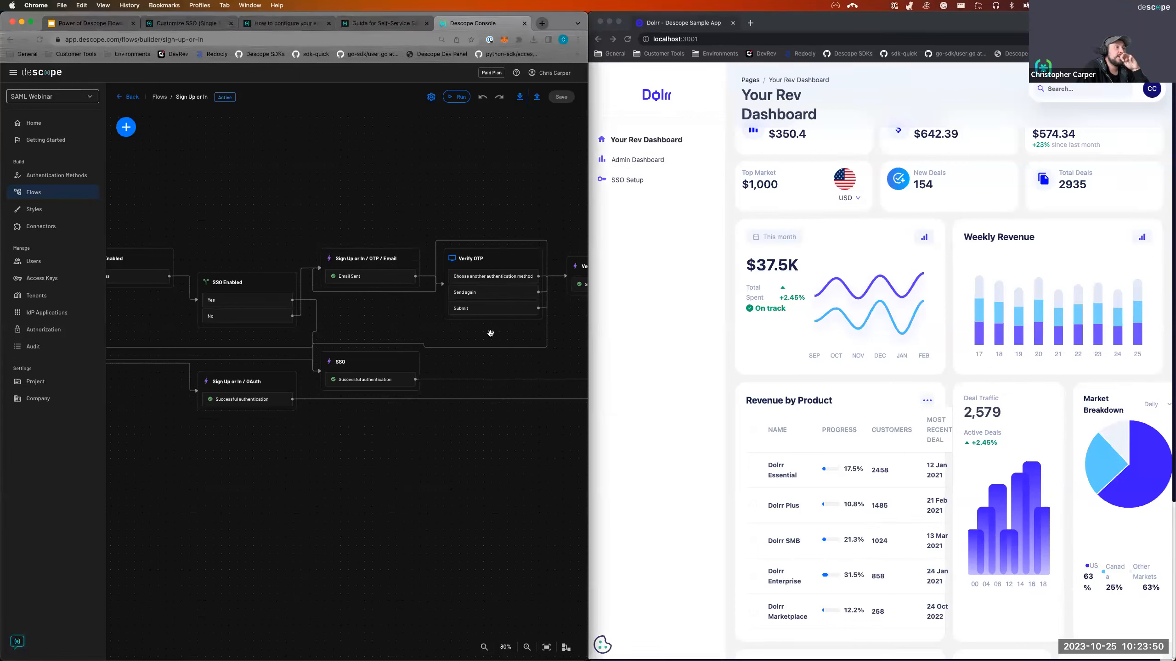
left_click_drag(548, 333, 341, 329)
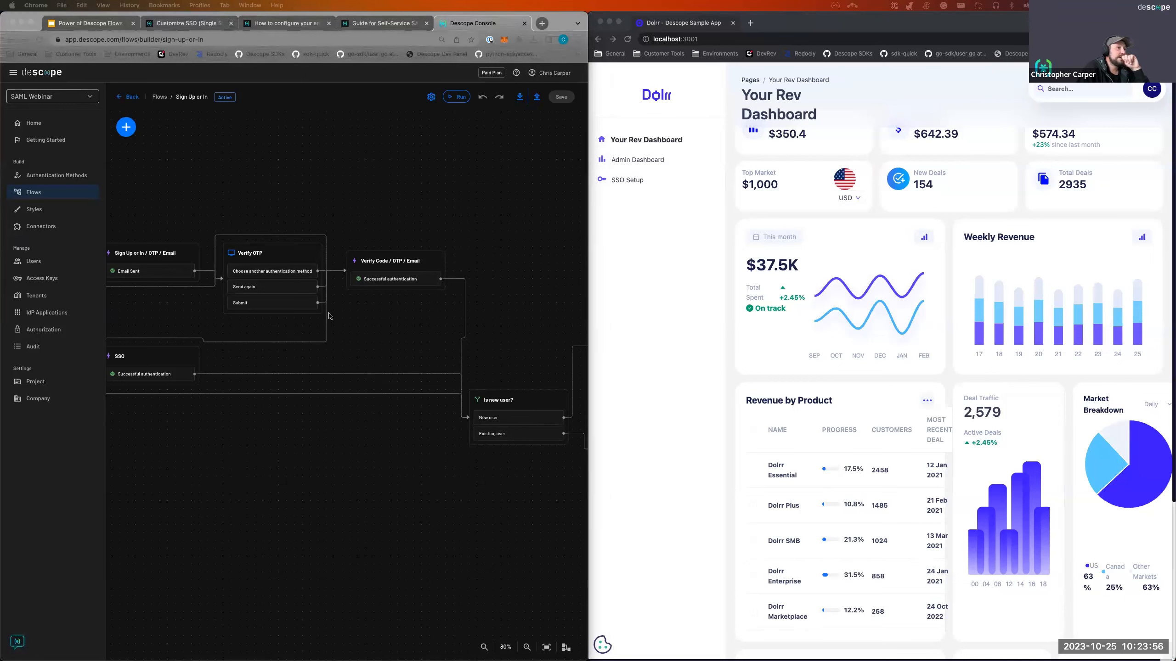
left_click(468, 299)
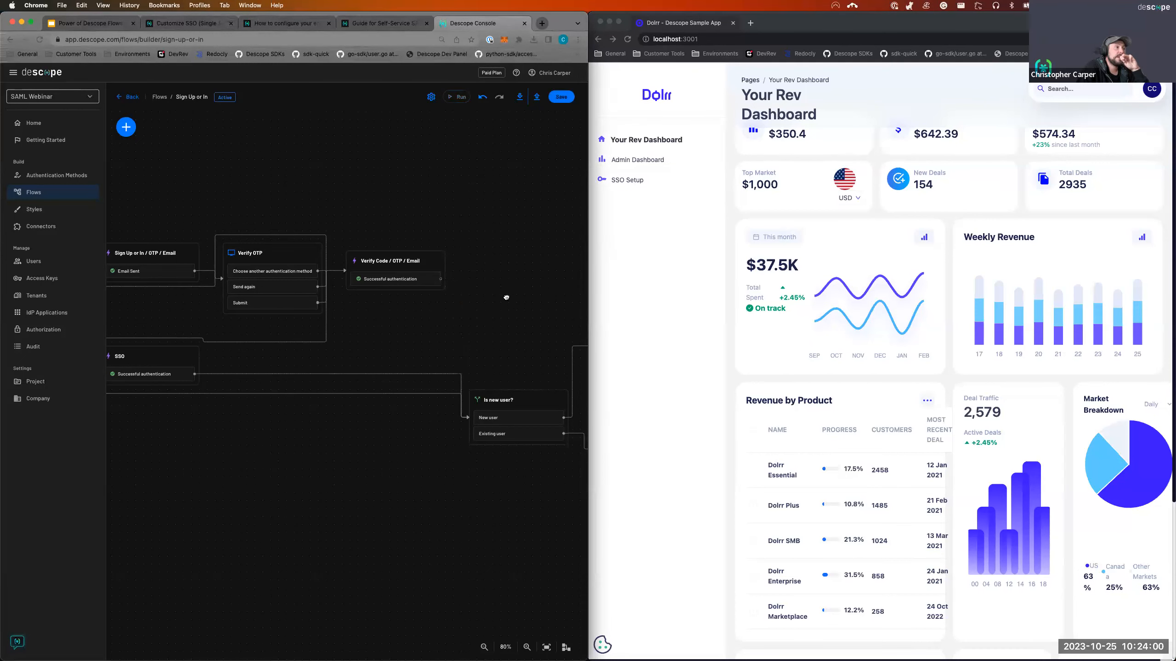
Step: Expand the console window to full width and add a condition named Tenant Exists with outcomes Yes and No
left_click_drag(505, 294, 363, 319)
double_click(556, 26)
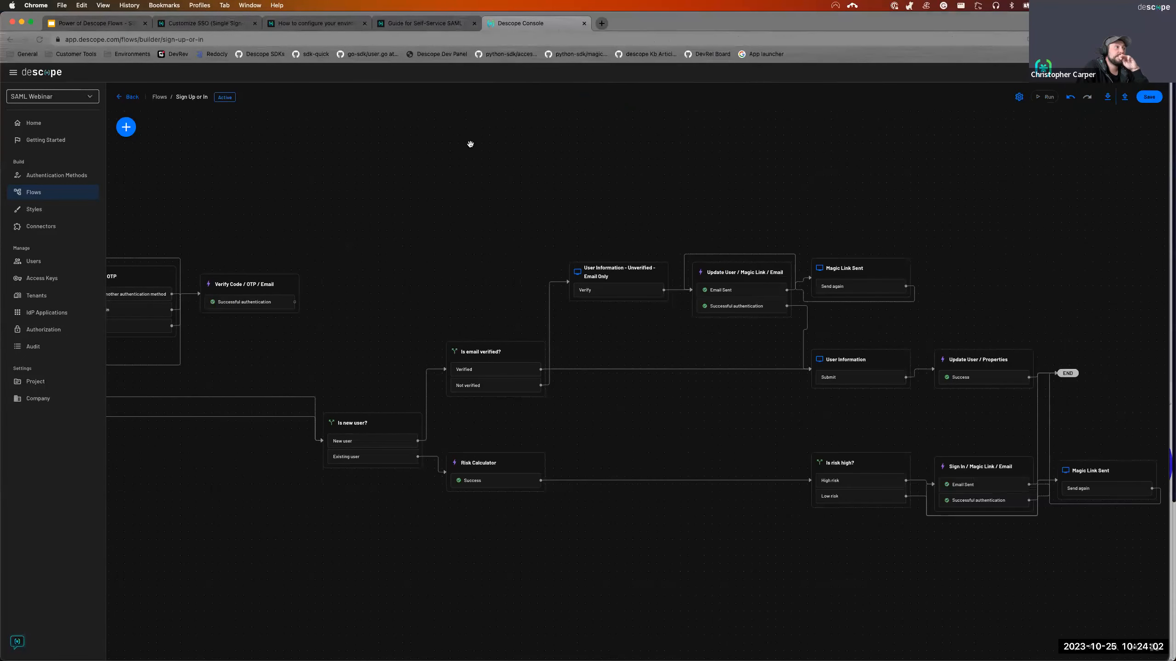
left_click(127, 131)
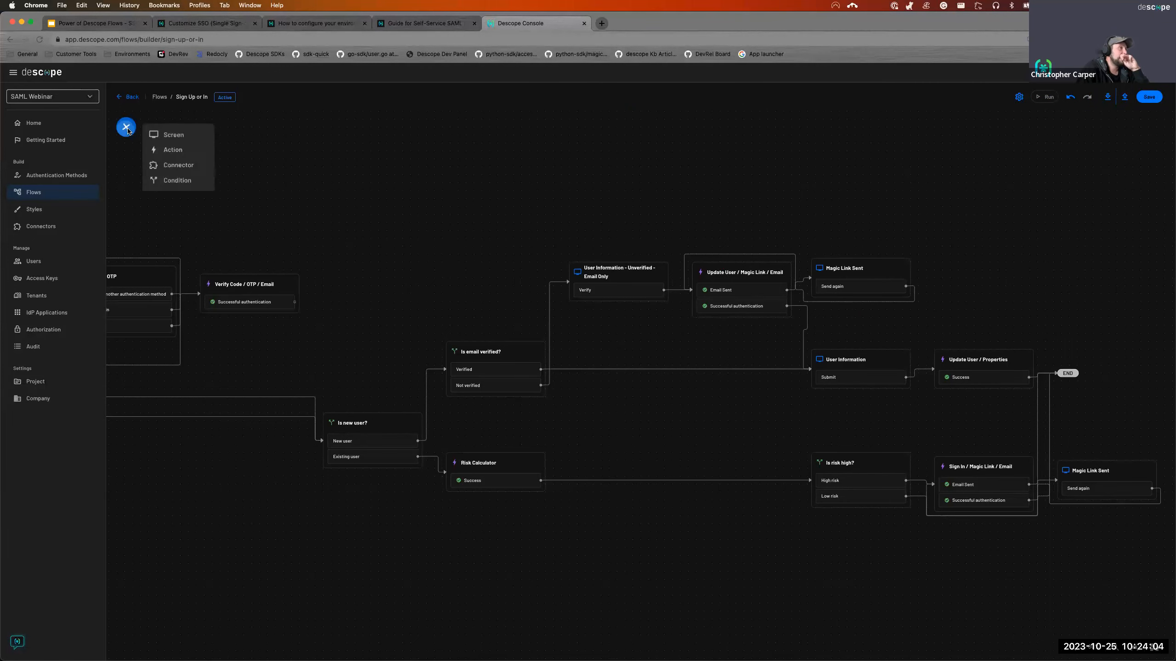
left_click(177, 185)
left_click(364, 241)
double_click(509, 298)
type("Tenant Exists")
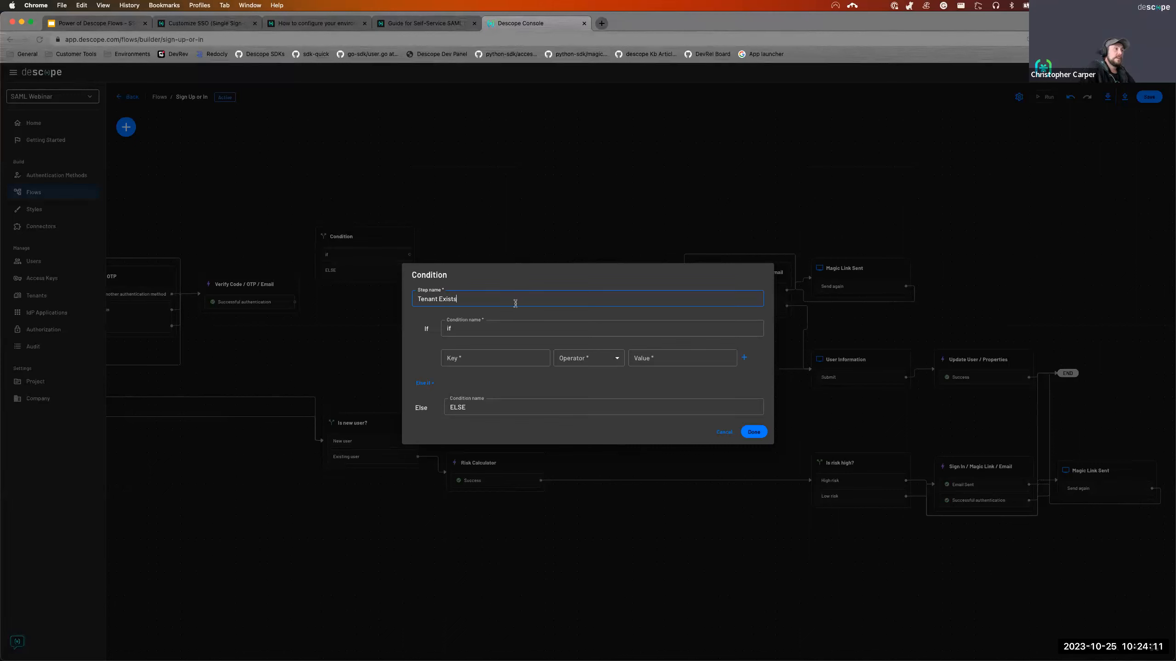
double_click(510, 328)
type("Yes")
double_click(495, 400)
type("No")
Step: Set the Yes rule of Tenant Exists to user.userTenants Is Not Empty and finish the condition
left_click(484, 355)
type("tenant")
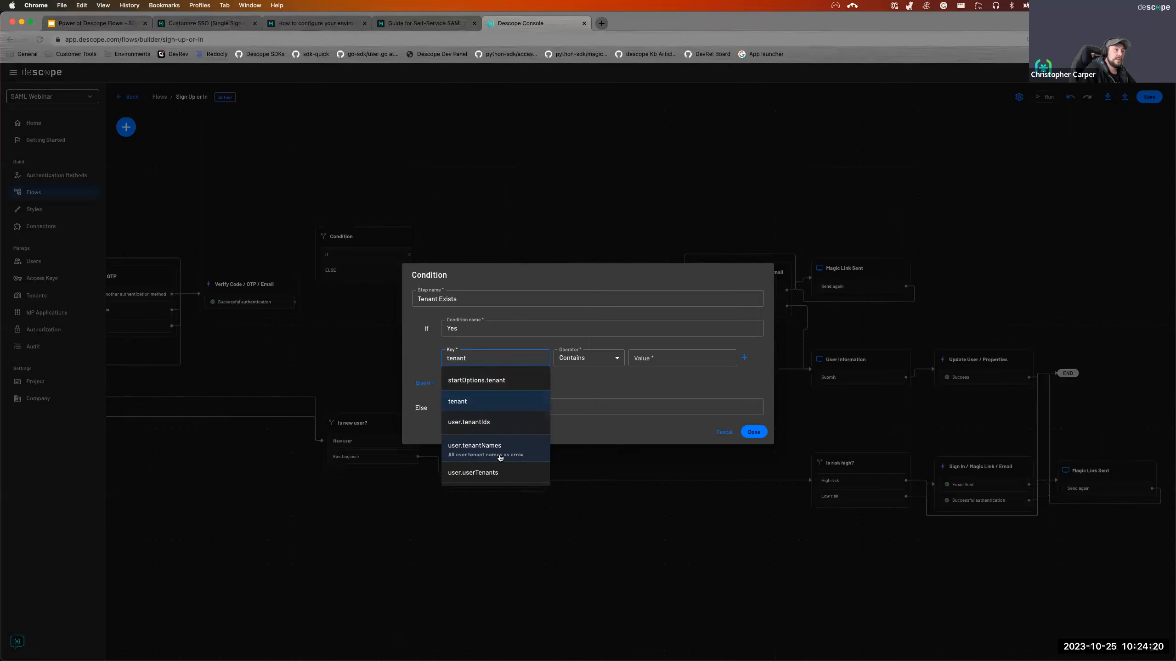
left_click(497, 471)
left_click(579, 360)
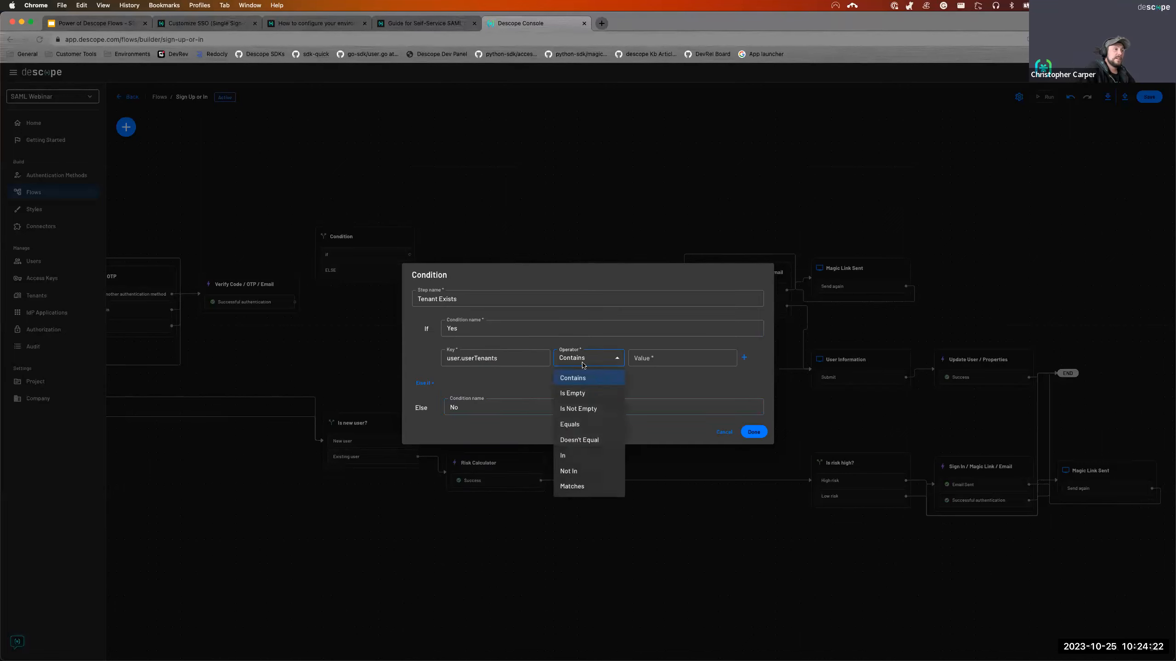
left_click(592, 408)
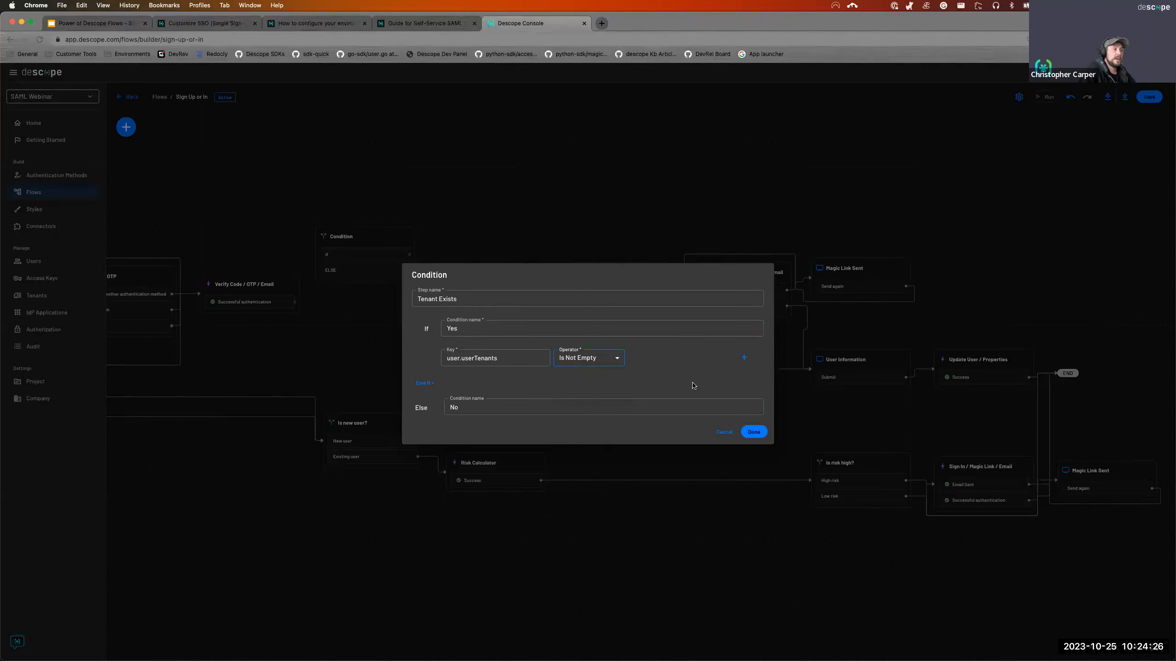
left_click(753, 432)
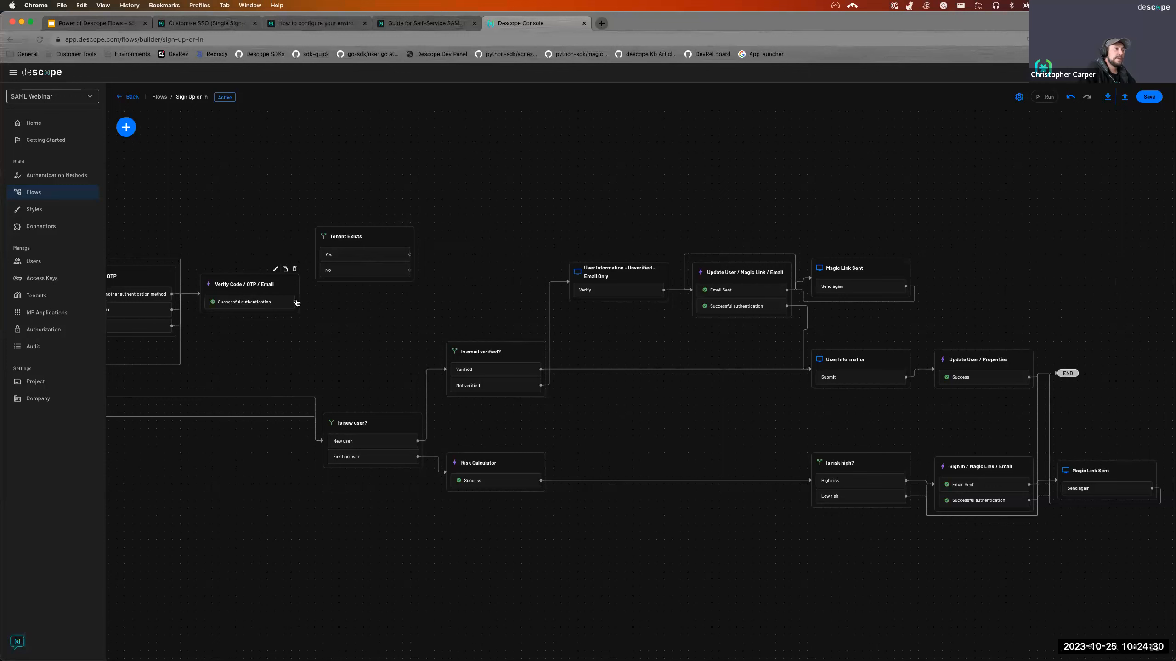
Step: Connect Verify Code / OTP / Email's successful authentication to Tenant Exists and review the condition's rule
left_click_drag(294, 300, 348, 239)
double_click(350, 236)
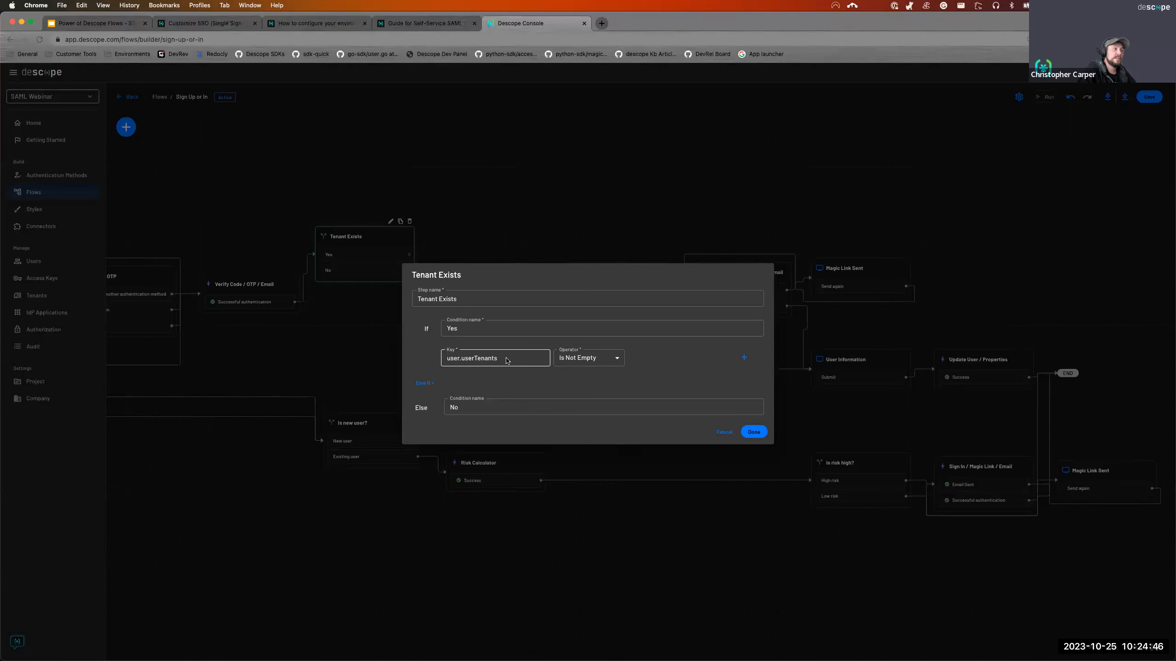
left_click(755, 432)
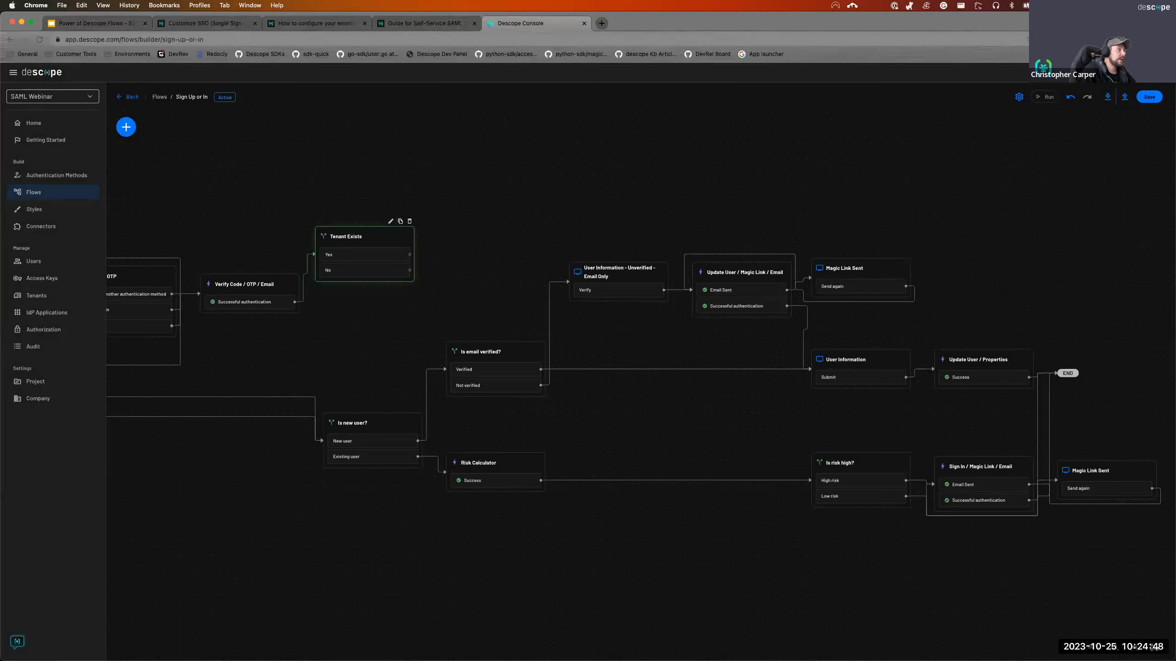
Step: Add a Create Tenant action, routing Tenant Exists' Yes outcome to Is new user? and its No outcome to the new action
left_click(121, 127)
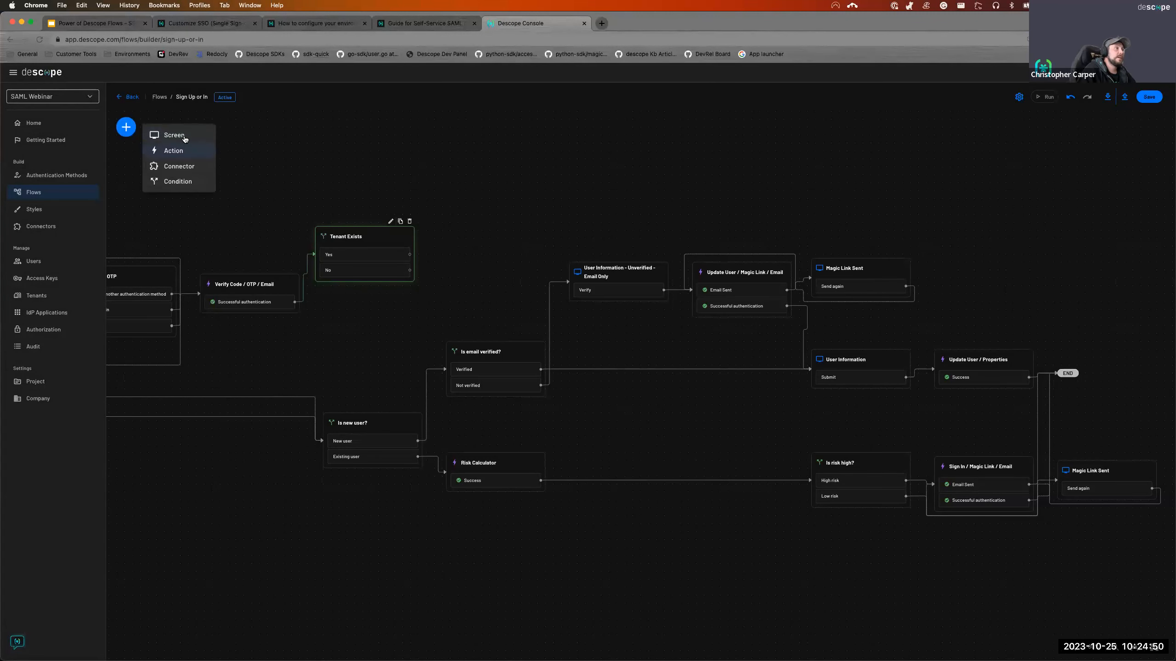
left_click(176, 151)
type("create tenant")
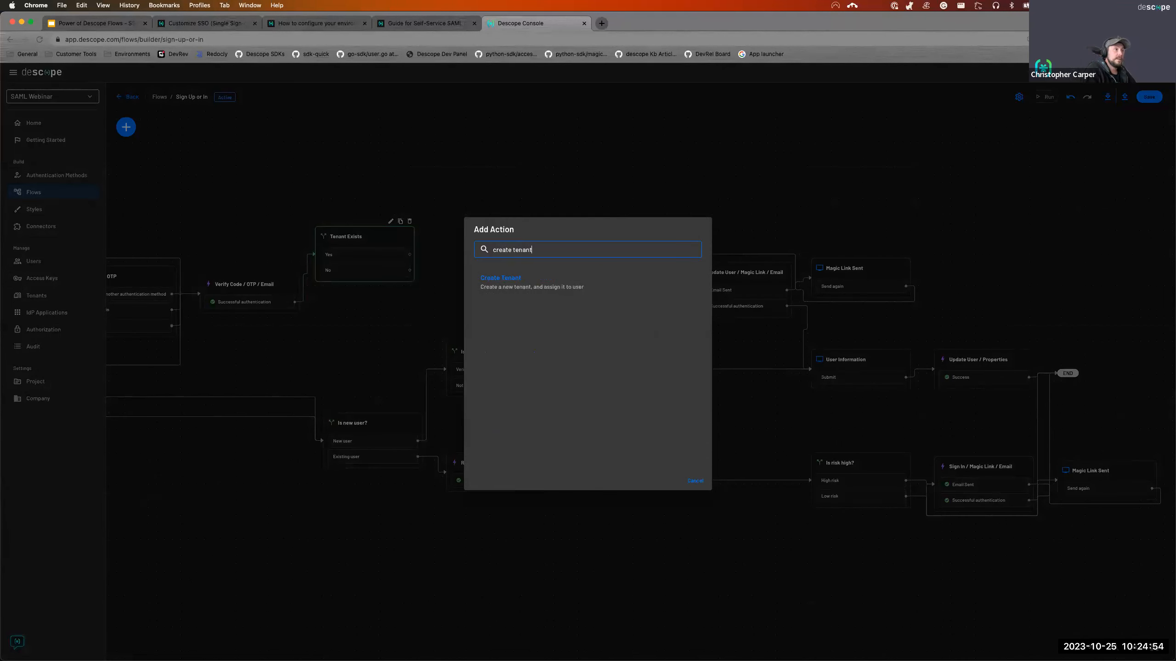
left_click(555, 276)
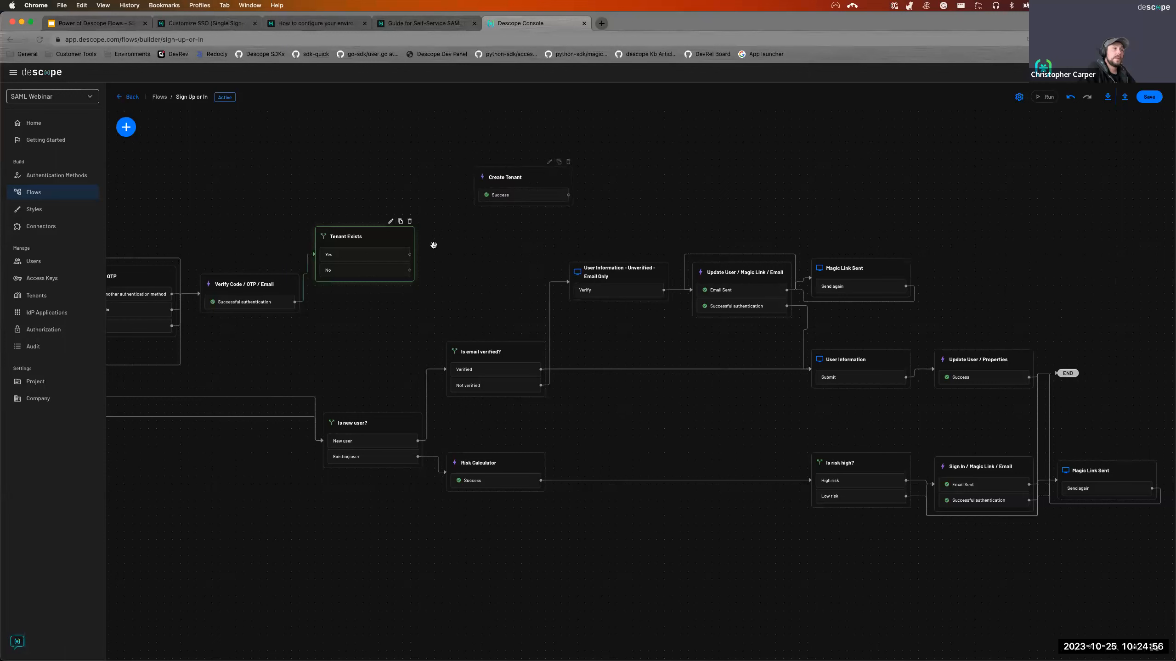
left_click_drag(409, 255, 343, 442)
left_click_drag(410, 270, 511, 197)
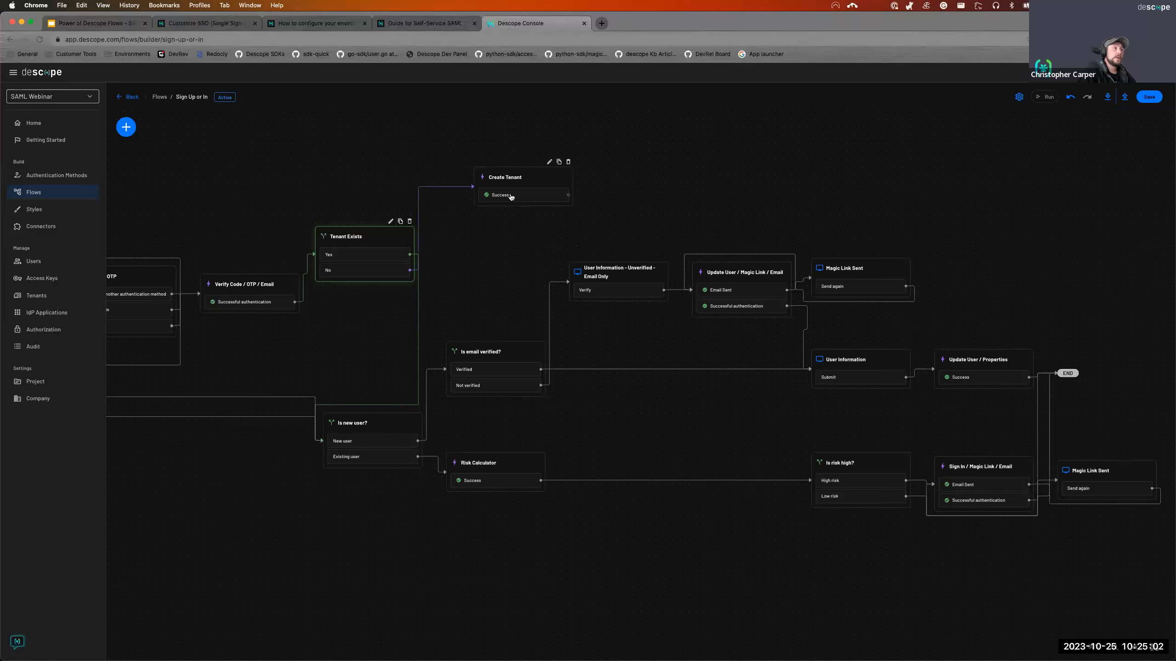
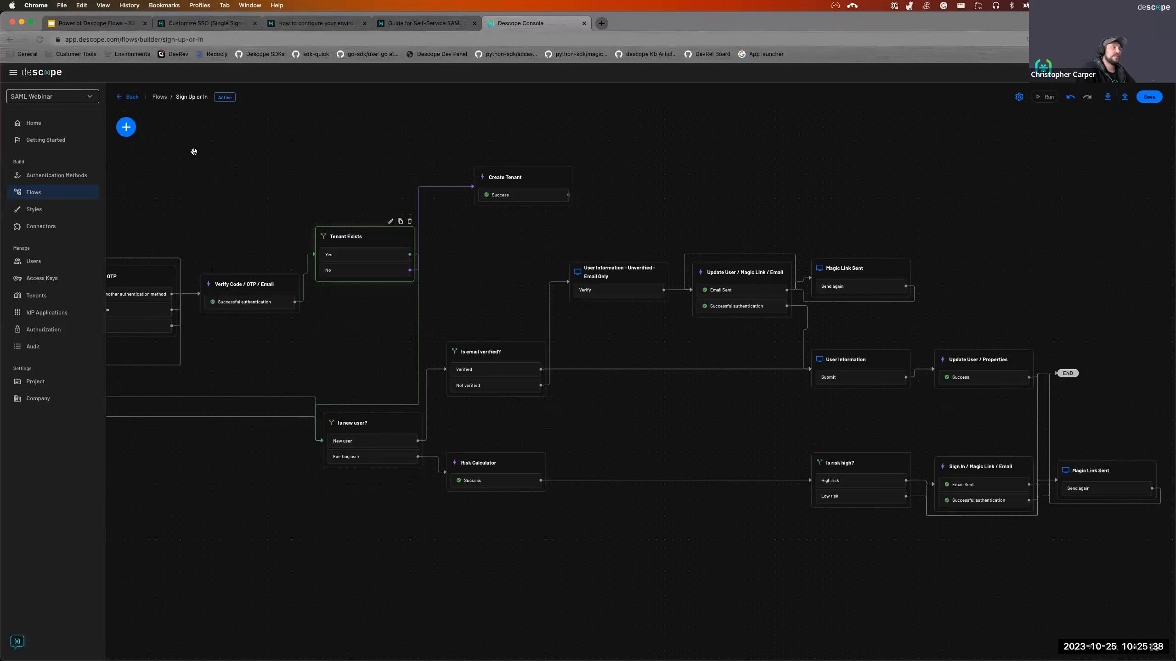
Step: Add an Update User / Add Roles action to the flow and connect Create Tenant's success outcome to it
left_click(126, 134)
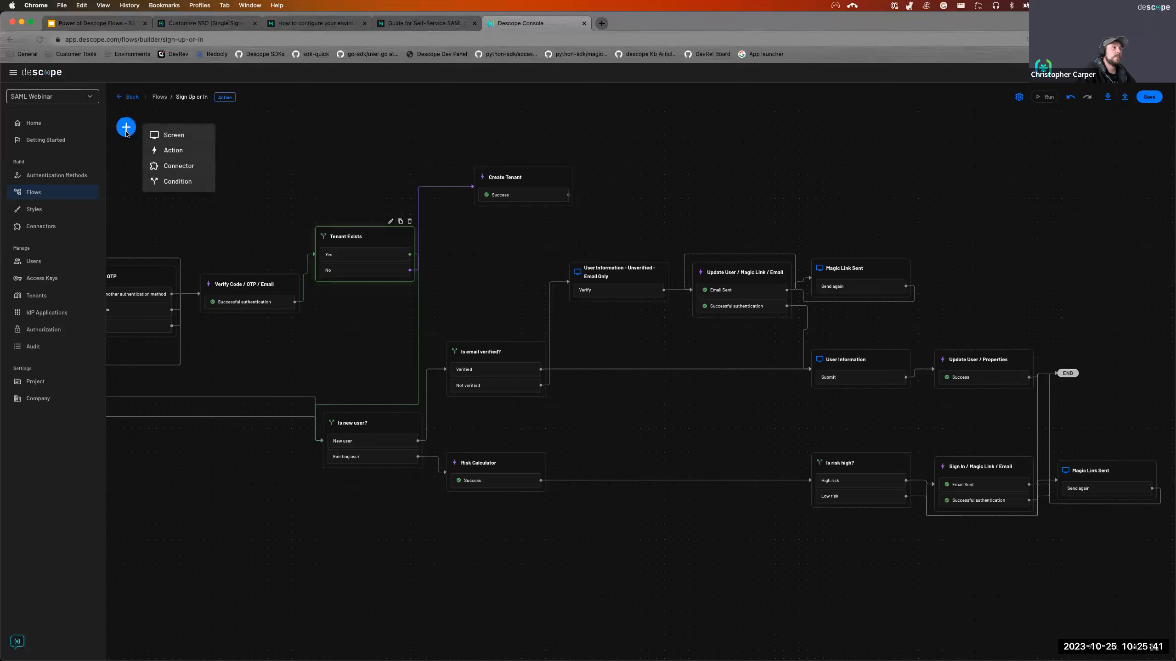
left_click(174, 151)
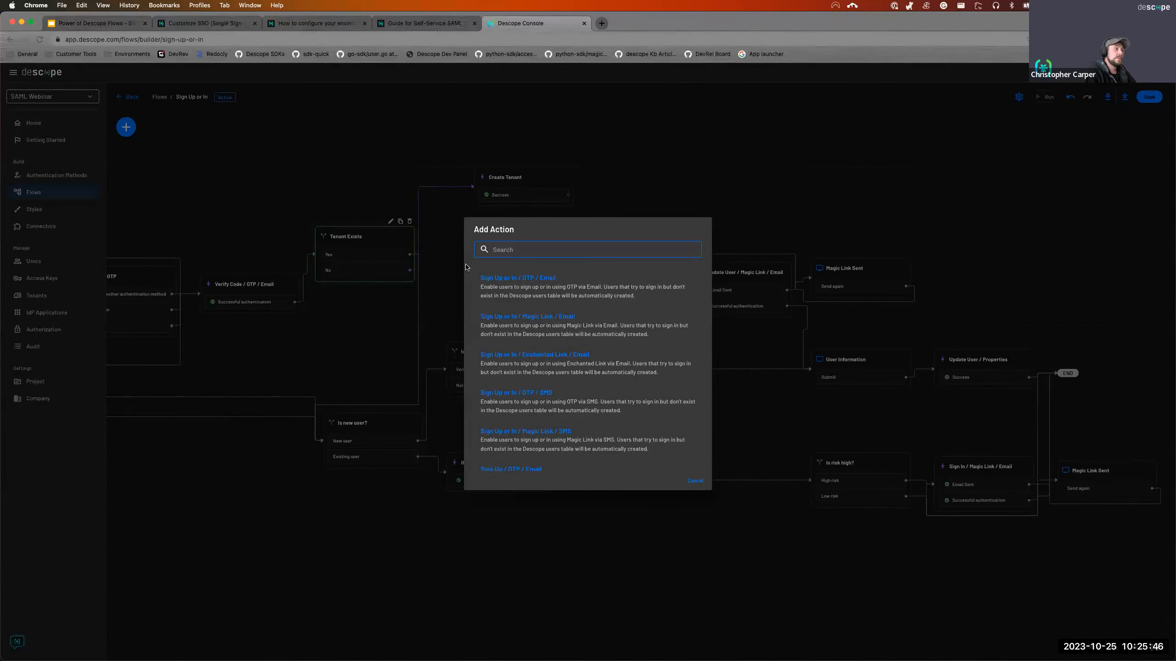
type("roles")
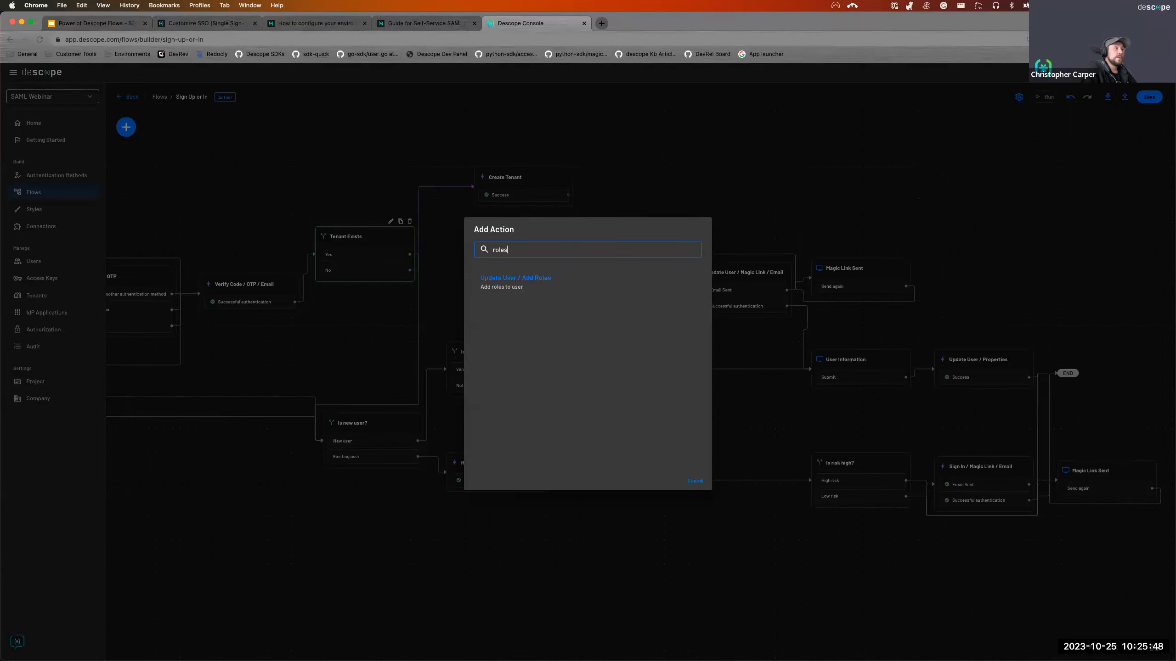
left_click(533, 279)
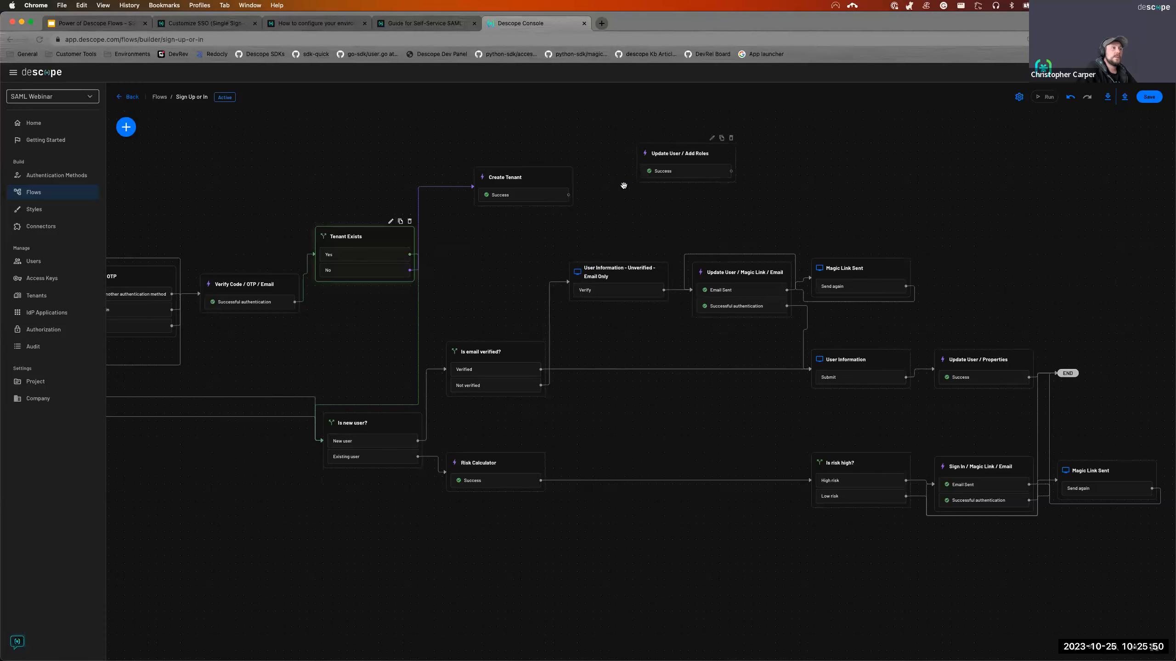
left_click_drag(567, 195, 652, 163)
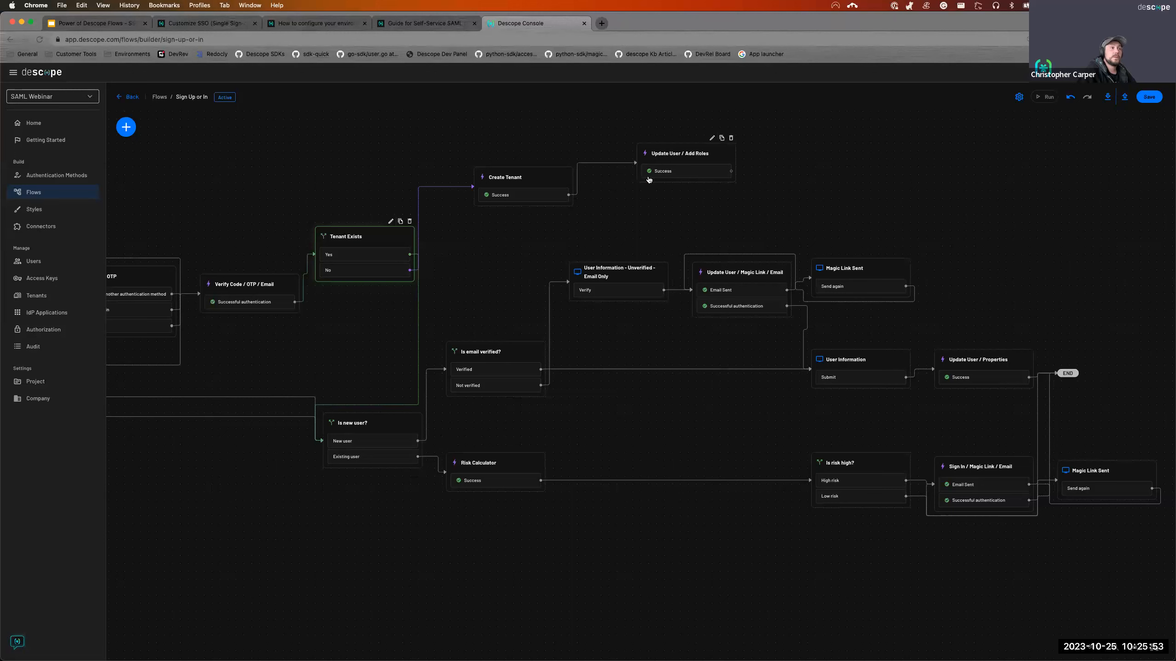
Step: Set Update User / Add Roles to grant Tenant Admin on project level and connect its success outcome to Is new user?
double_click(680, 157)
left_click(579, 355)
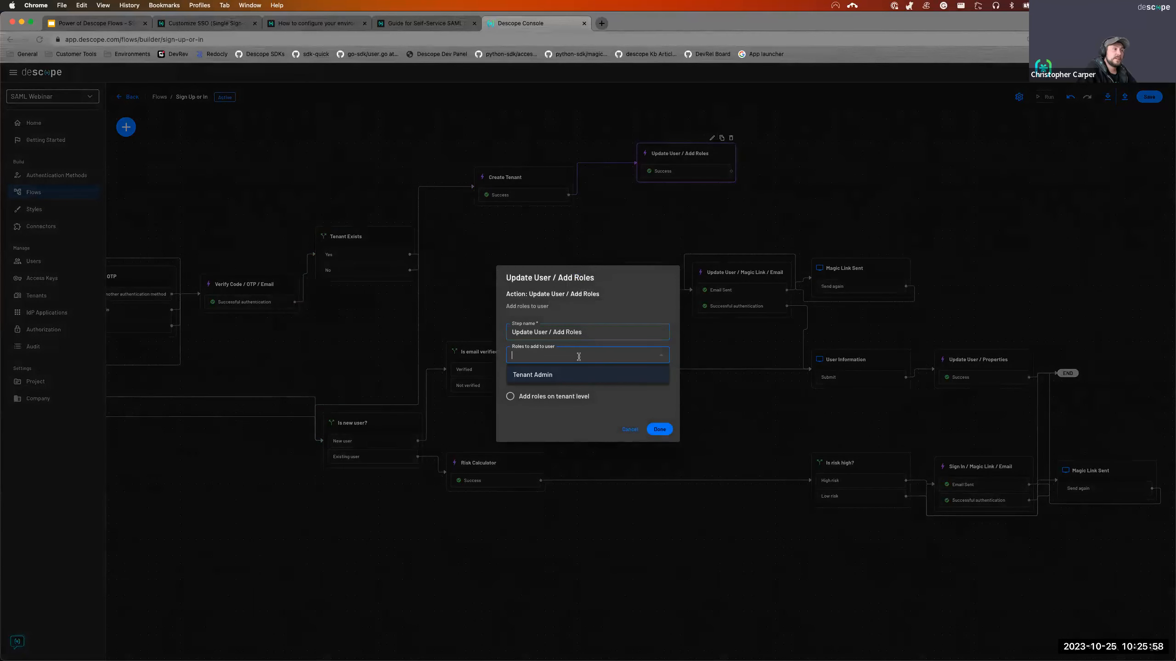
left_click(553, 381)
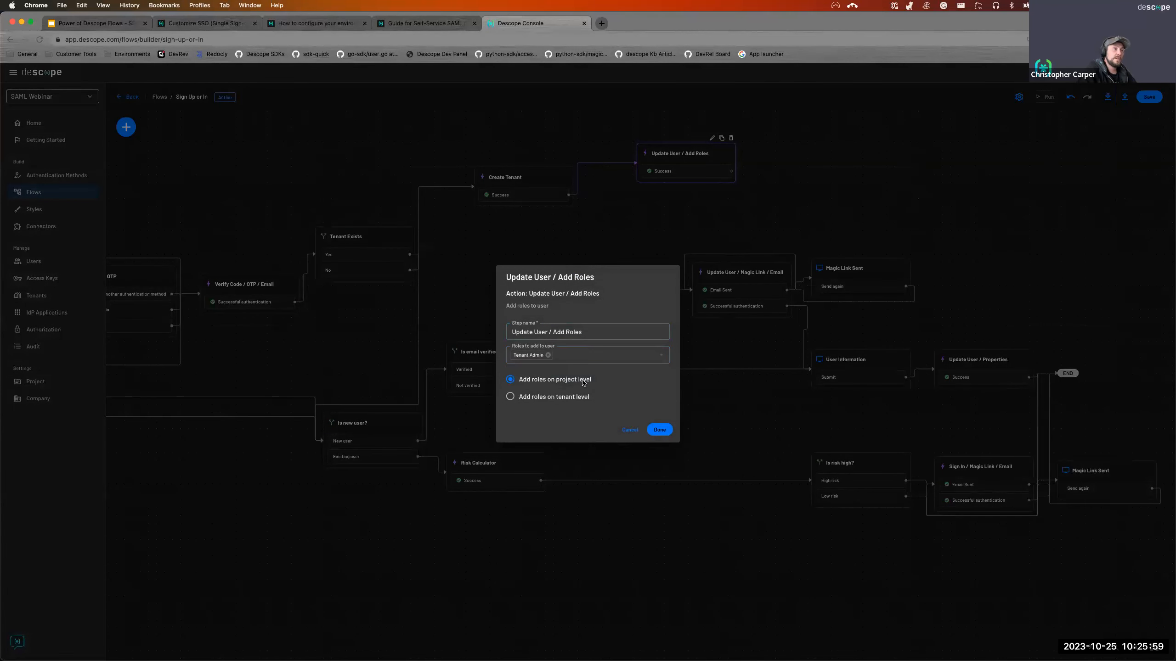
left_click(660, 431)
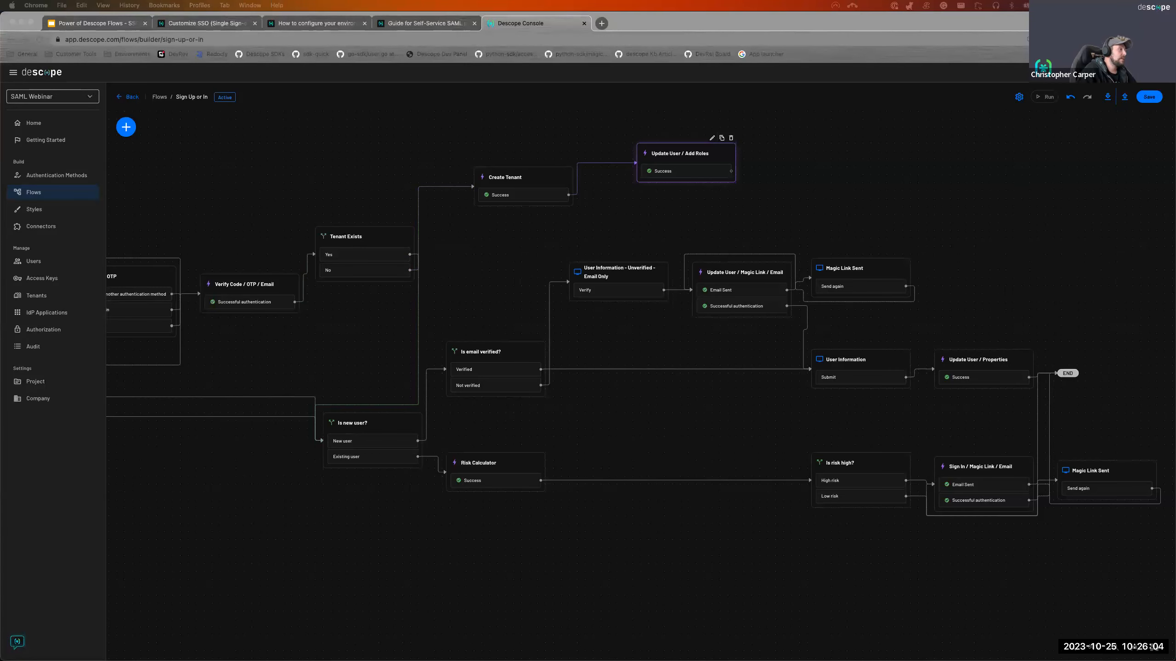
left_click(731, 173)
left_click_drag(731, 171, 323, 441)
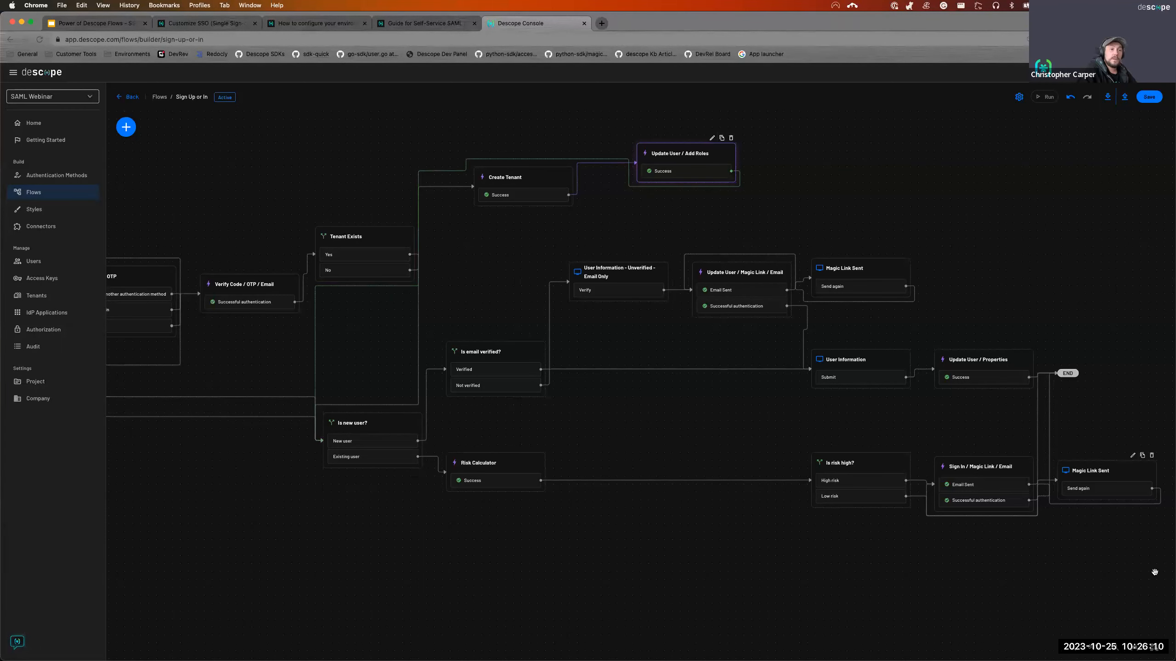
Step: Review the flow's SSO and email OTP branches through Tenant Exists and Create Tenant to Update User / Add Roles
left_click(1154, 650)
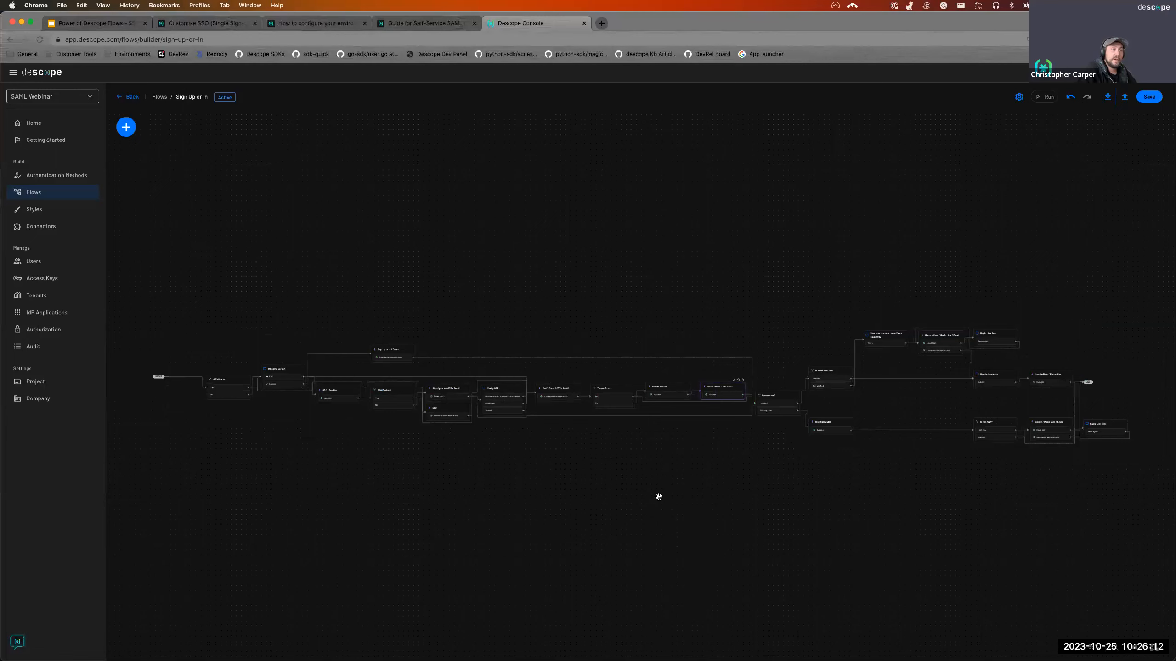
scroll(588, 478, "up", 5)
left_click_drag(433, 448, 607, 447)
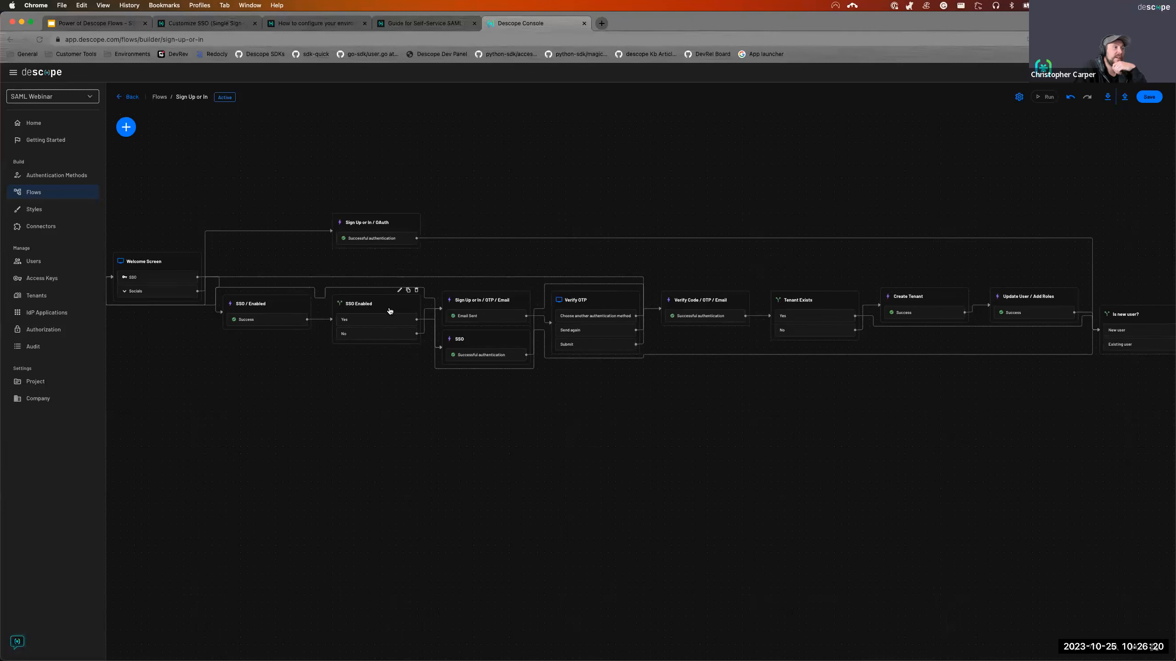
left_click(468, 342)
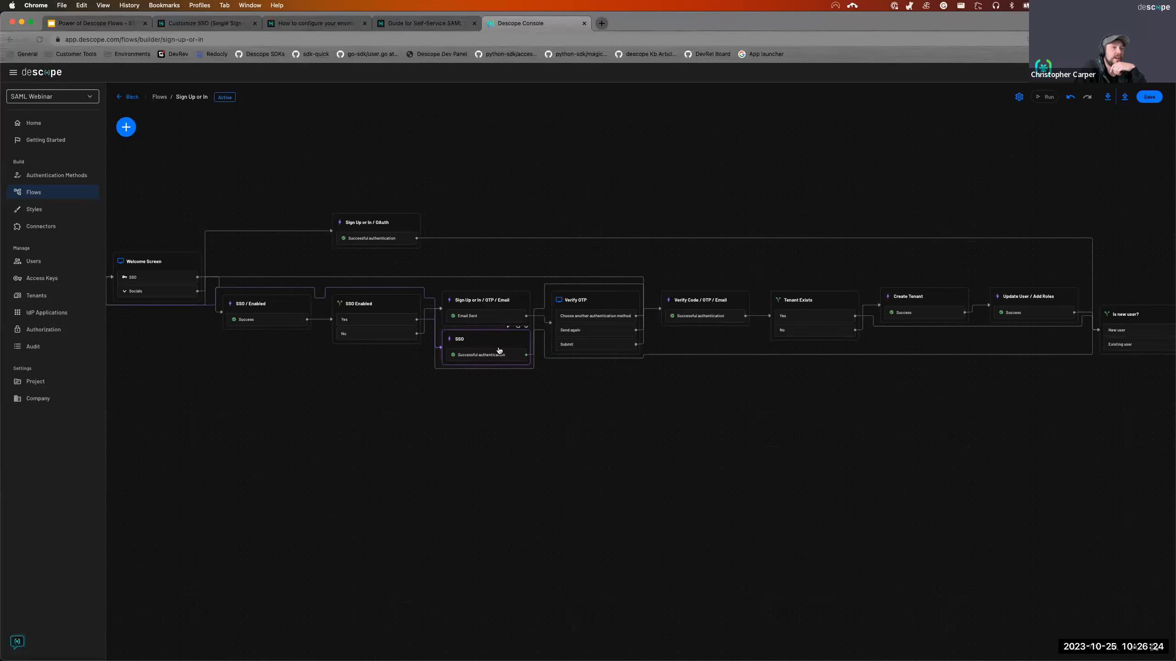
left_click(485, 304)
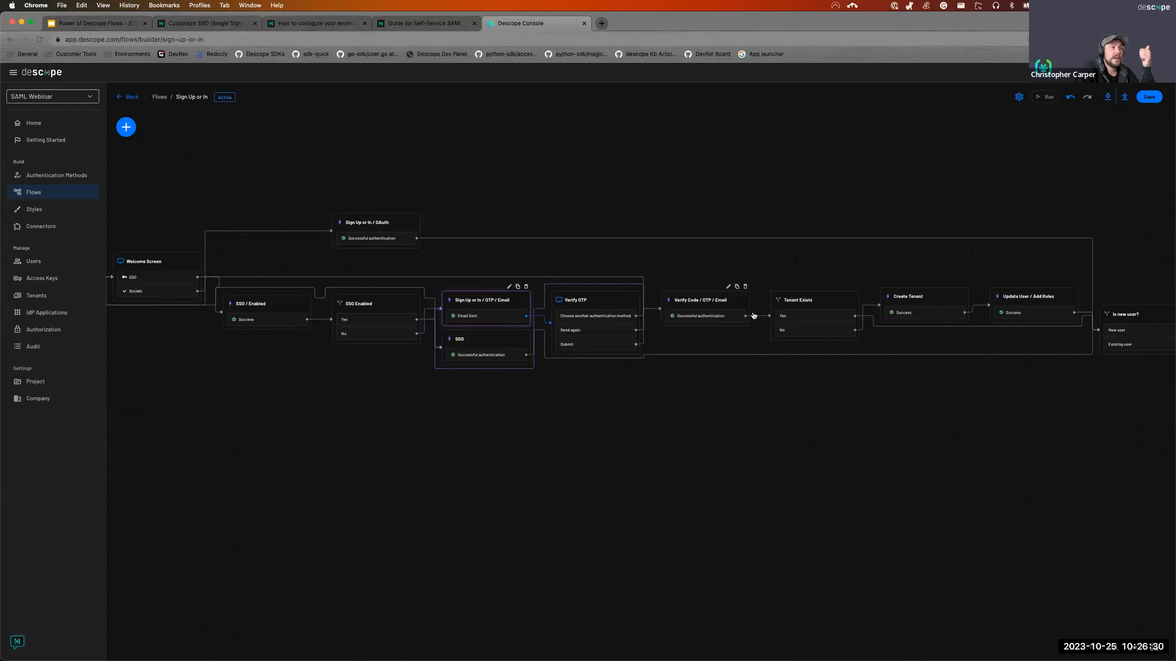
left_click(805, 303)
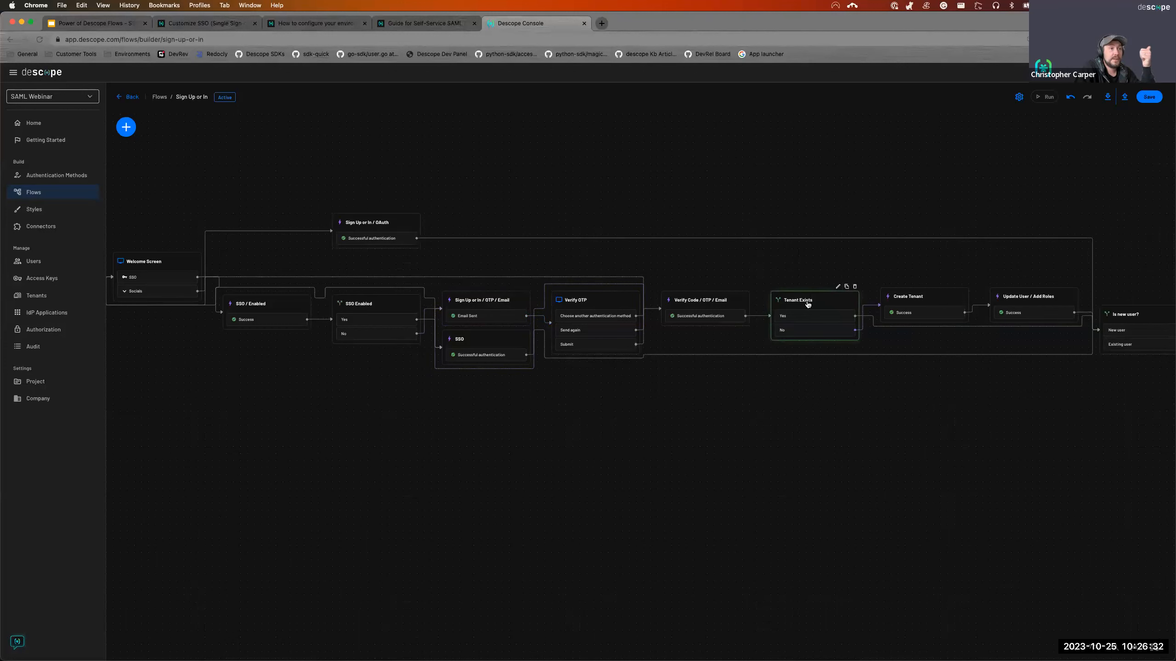
left_click(926, 302)
left_click(1023, 297)
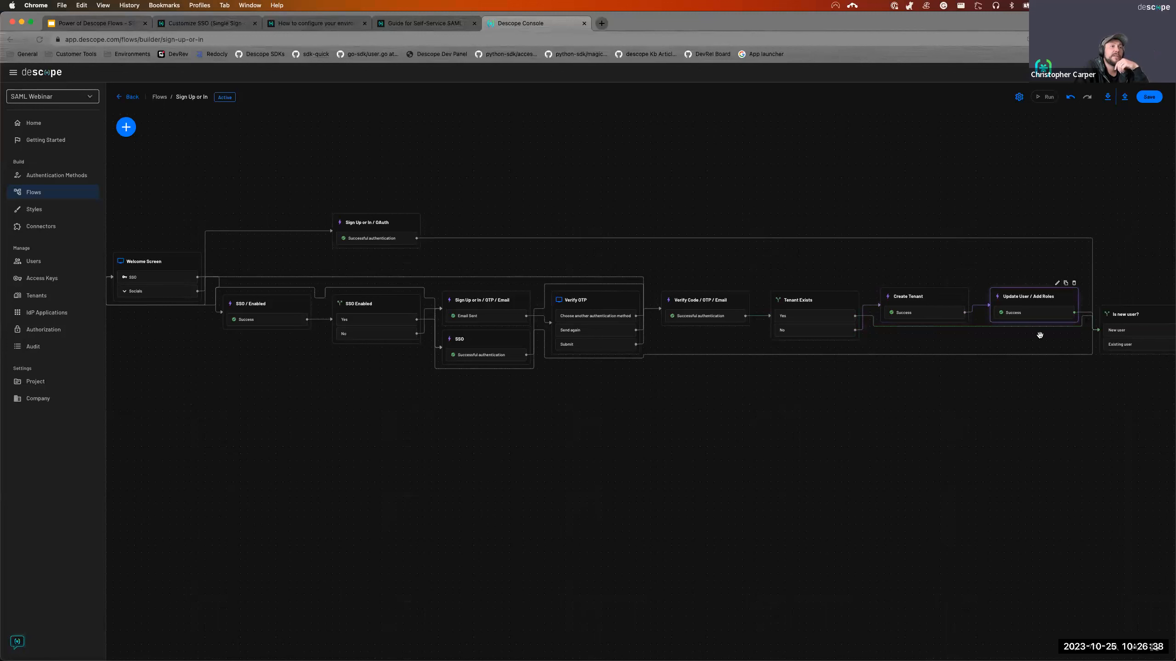
Step: Save the flow and open the Users list, placing the console window beside the sample app
left_click(1150, 98)
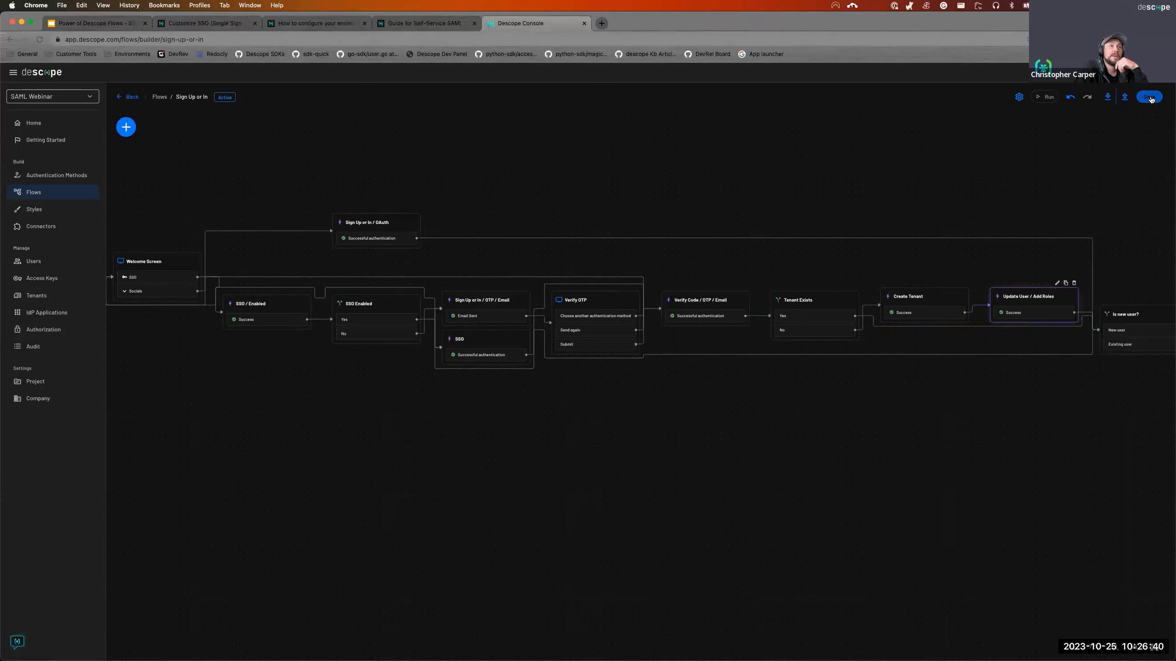
left_click(37, 259)
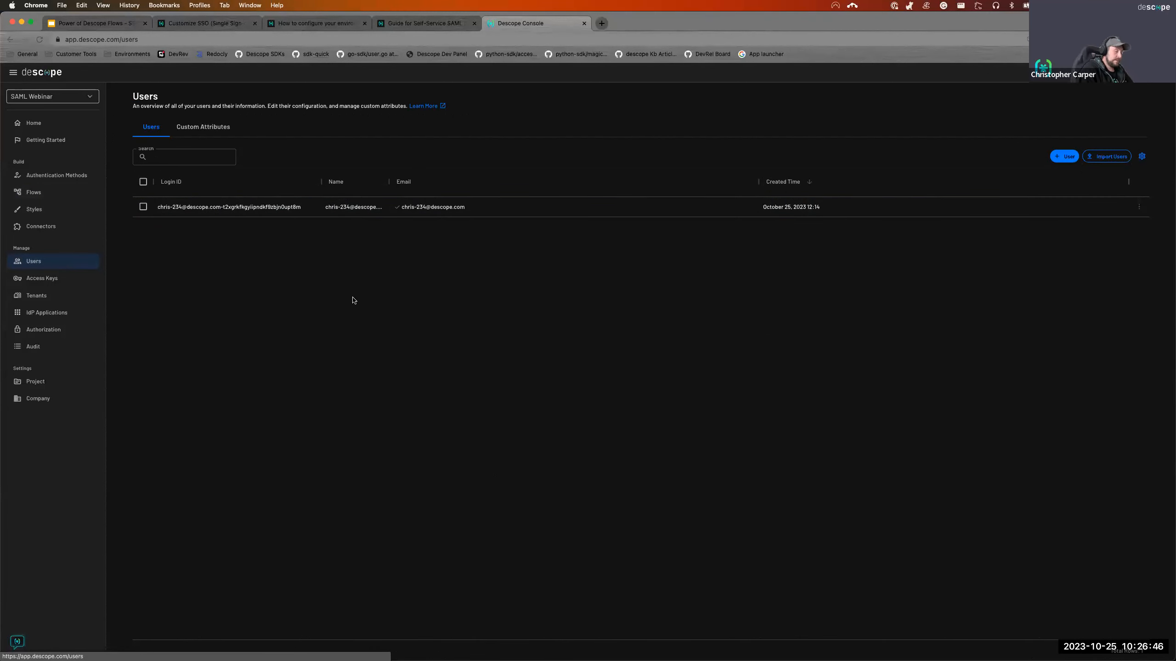
key("ctrl+alt+Left")
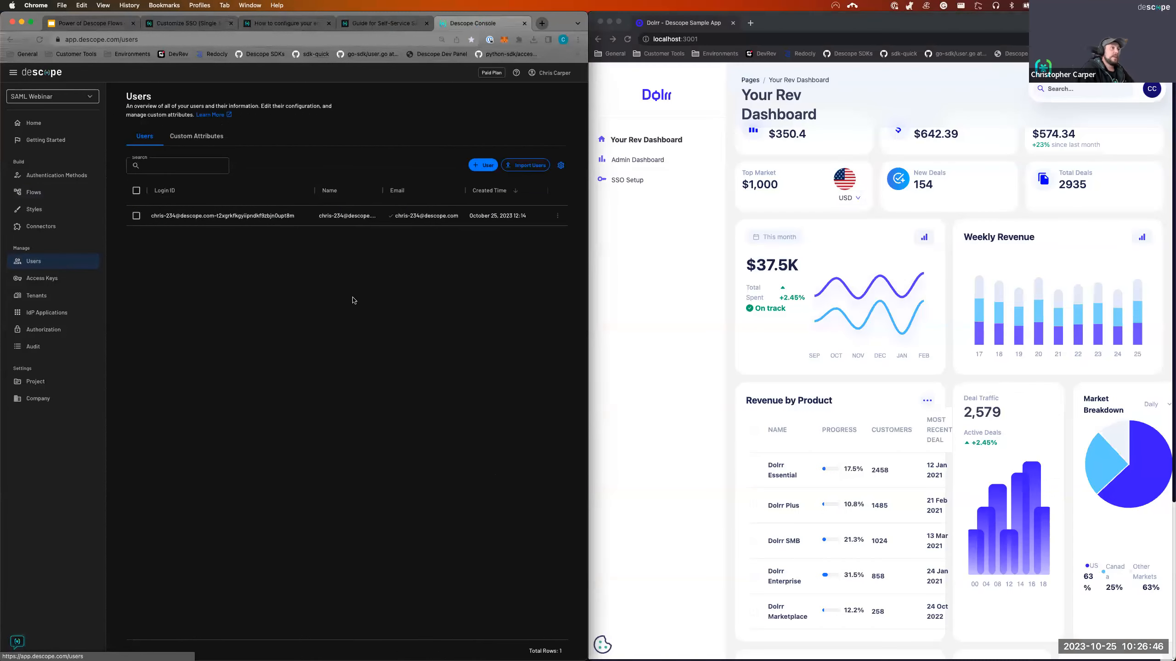
Step: Switch to the Dolrr sample app and log out of the current session
left_click(1152, 89)
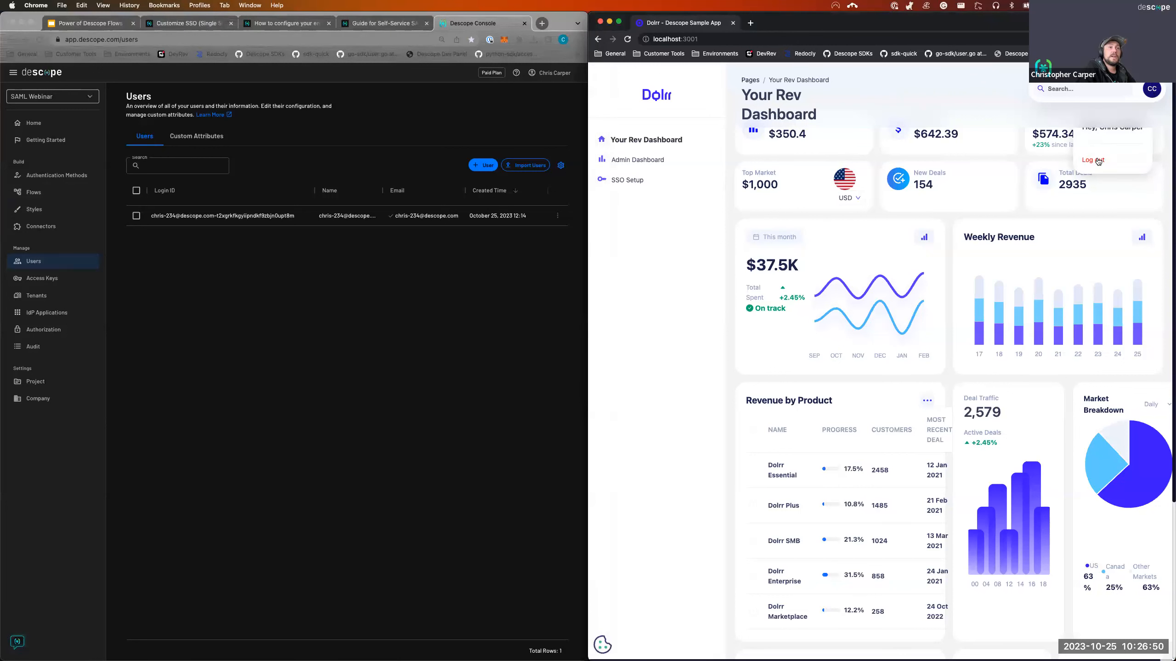
left_click(1098, 160)
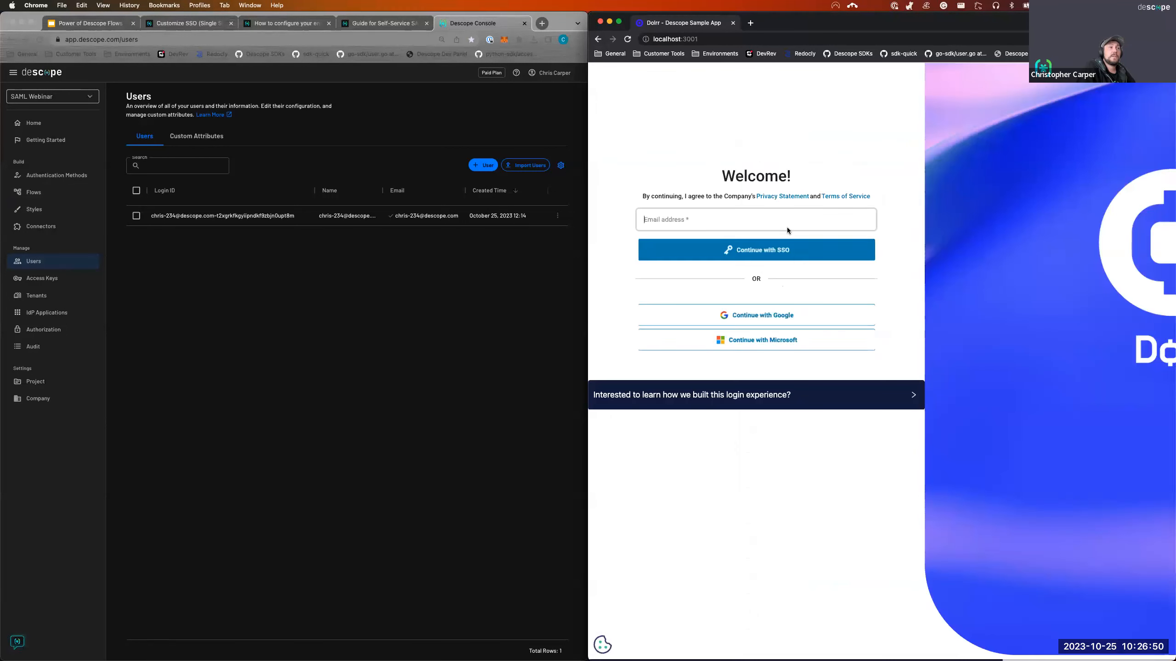
left_click(702, 39)
left_click(41, 47)
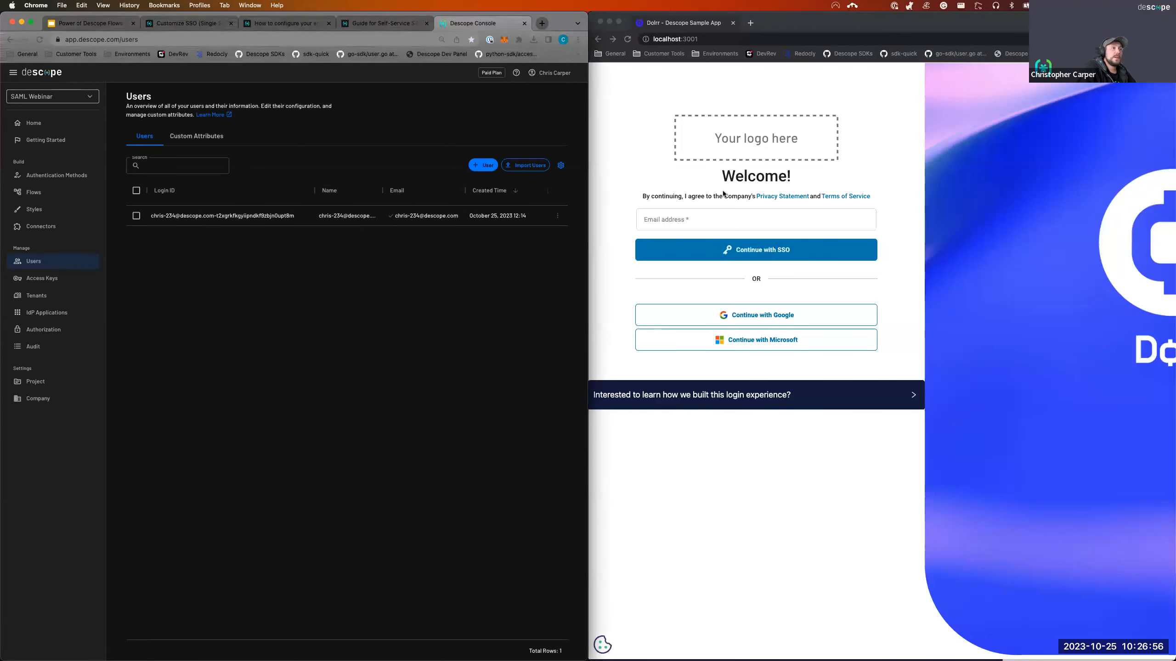
Step: Enter the test user's email address on the Welcome screen and continue with the sign-in
left_click(706, 217)
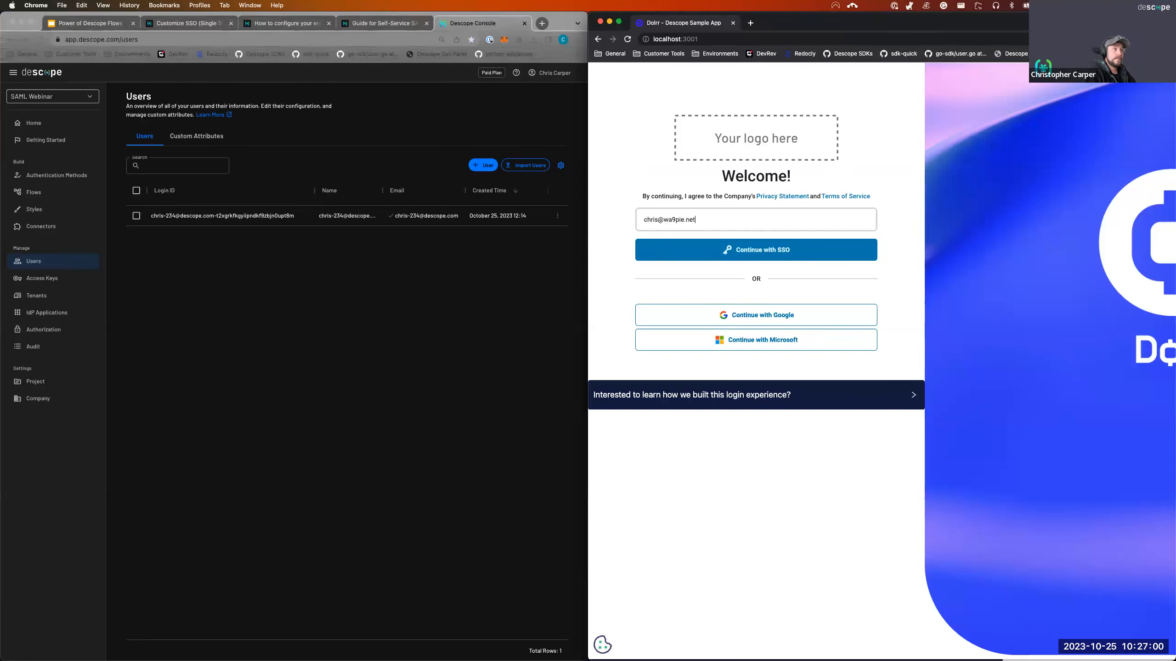
key("Return")
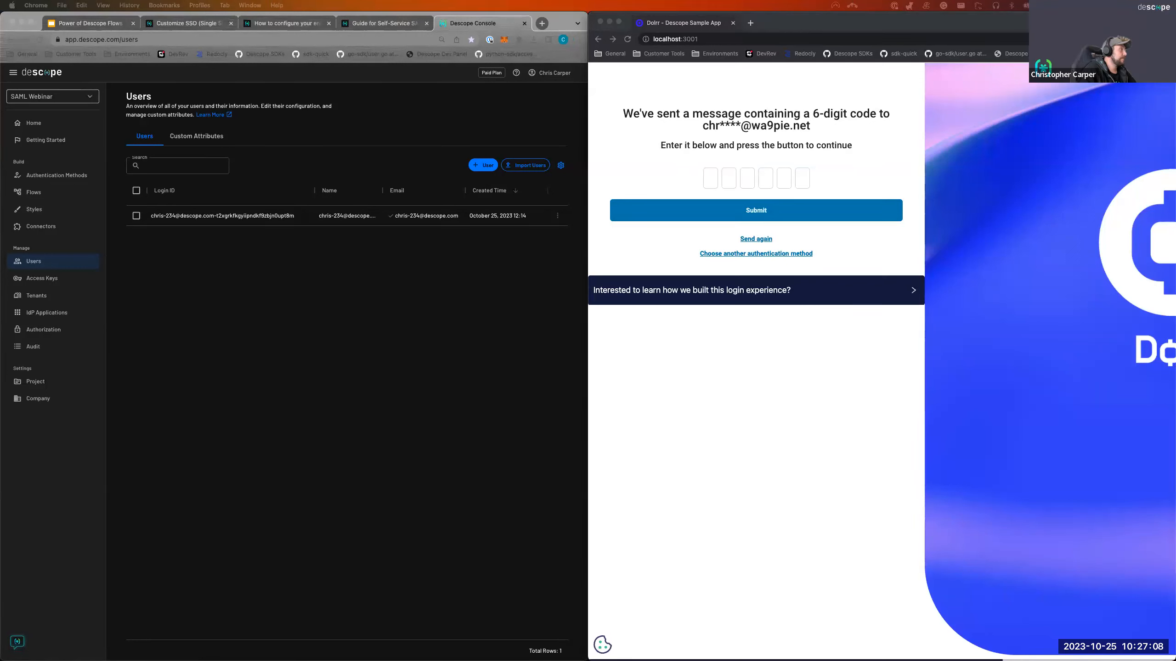
Step: Submit the emailed verification code and enter the user's full name to complete the sign-up
left_click(812, 95)
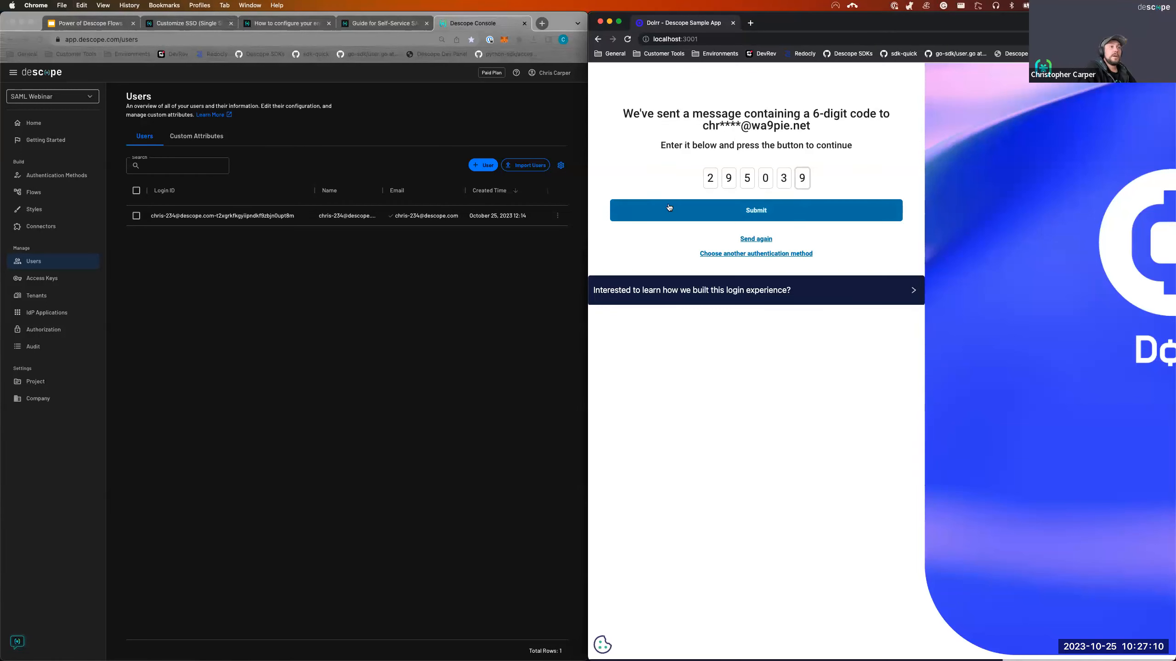
left_click(756, 207)
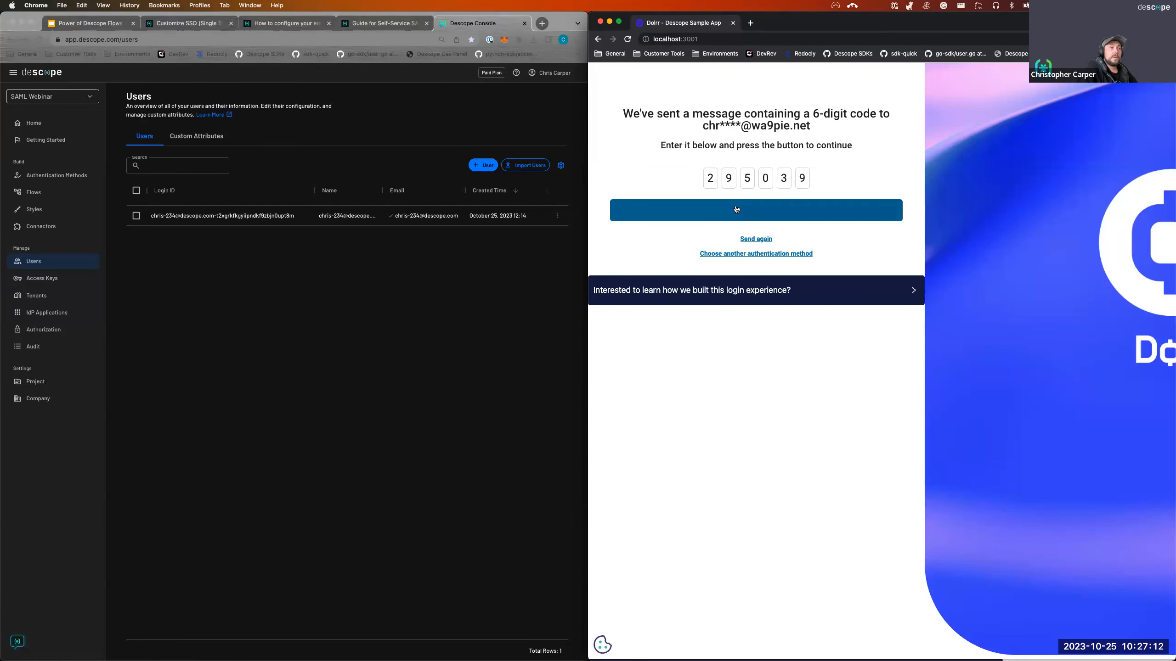
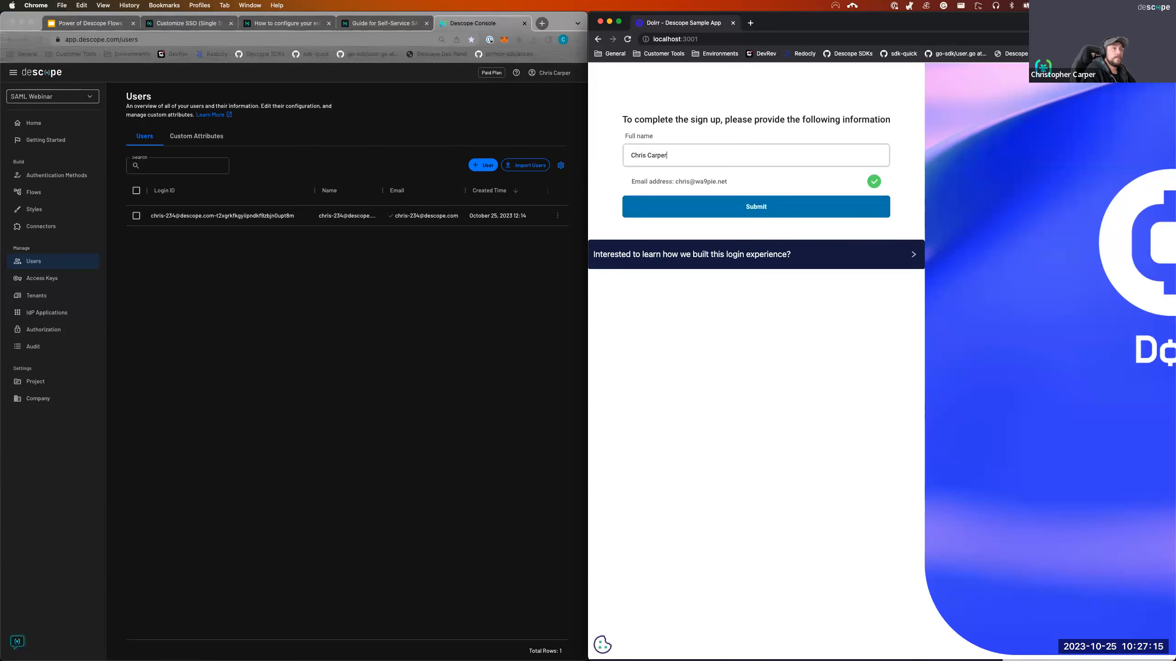
key("Return")
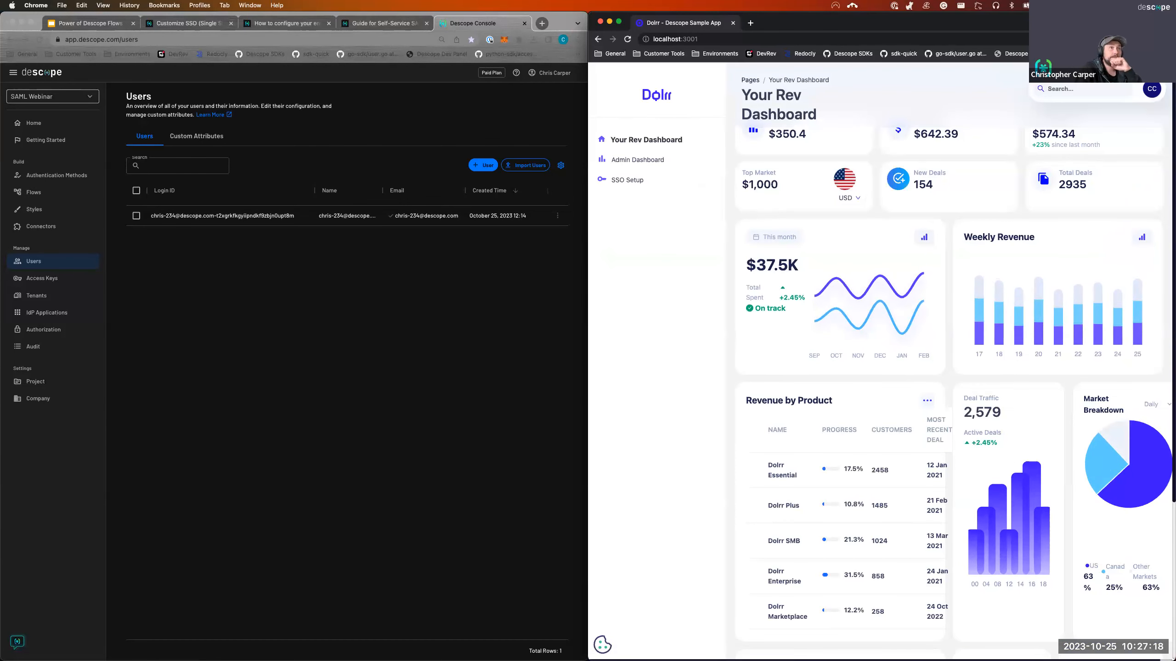
Step: Expand the Descope console to full width and show the Status, Tenants and Roles columns in the Users table
left_click(233, 229)
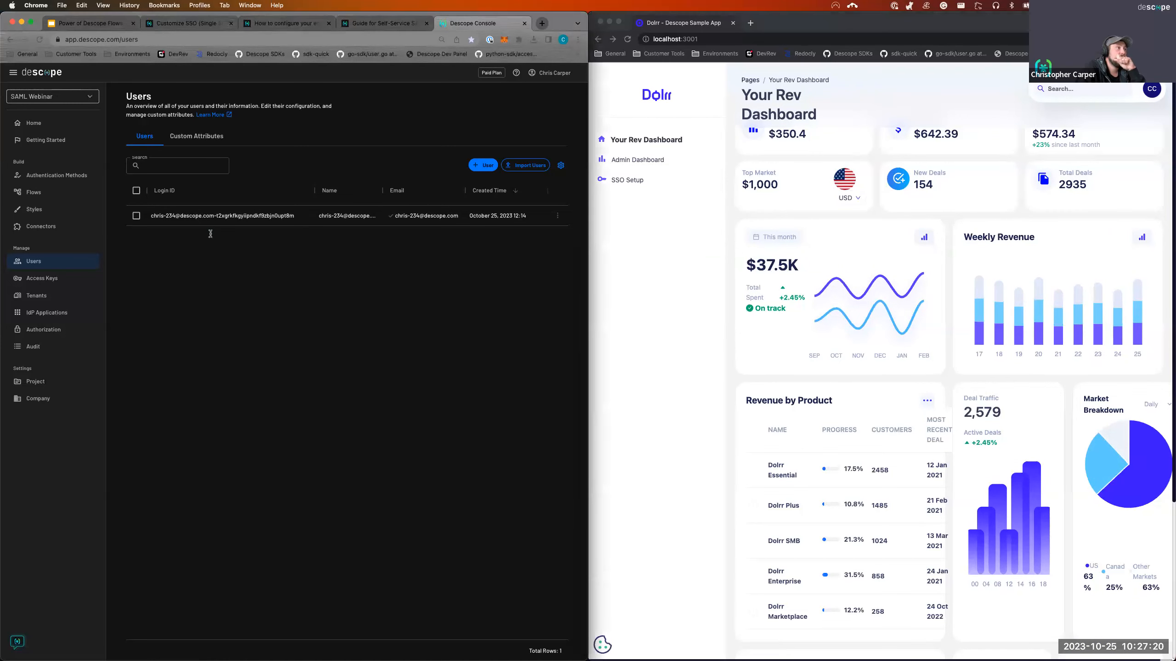
double_click(564, 28)
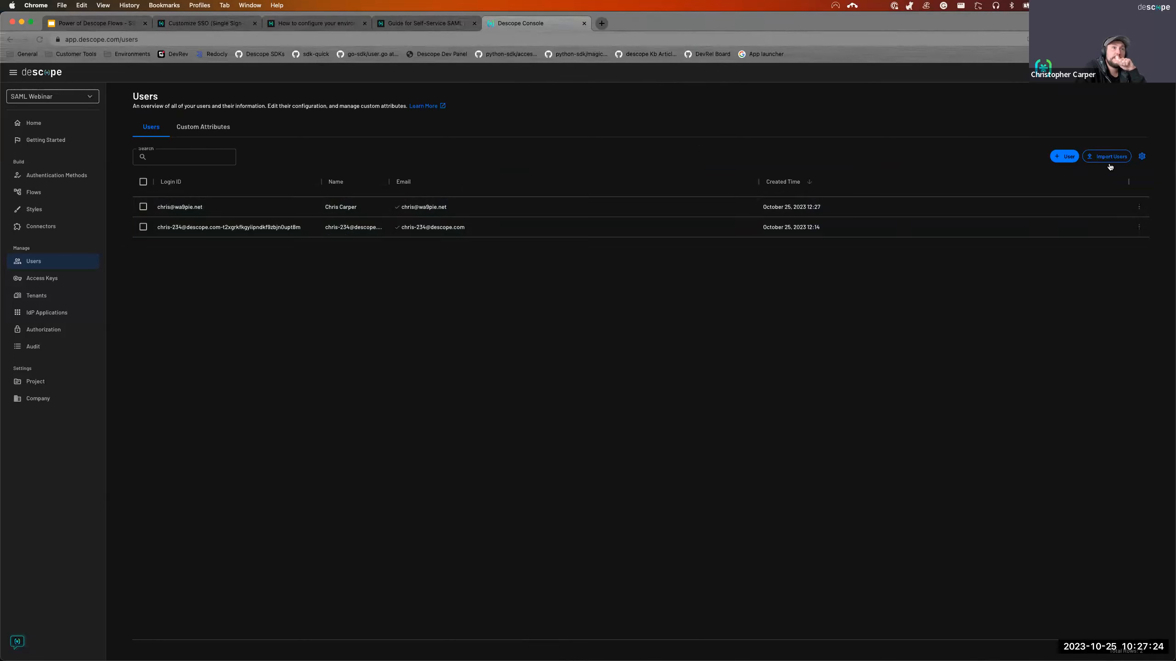
left_click(1141, 156)
left_click(1077, 208)
scroll(1077, 264, "down", 3)
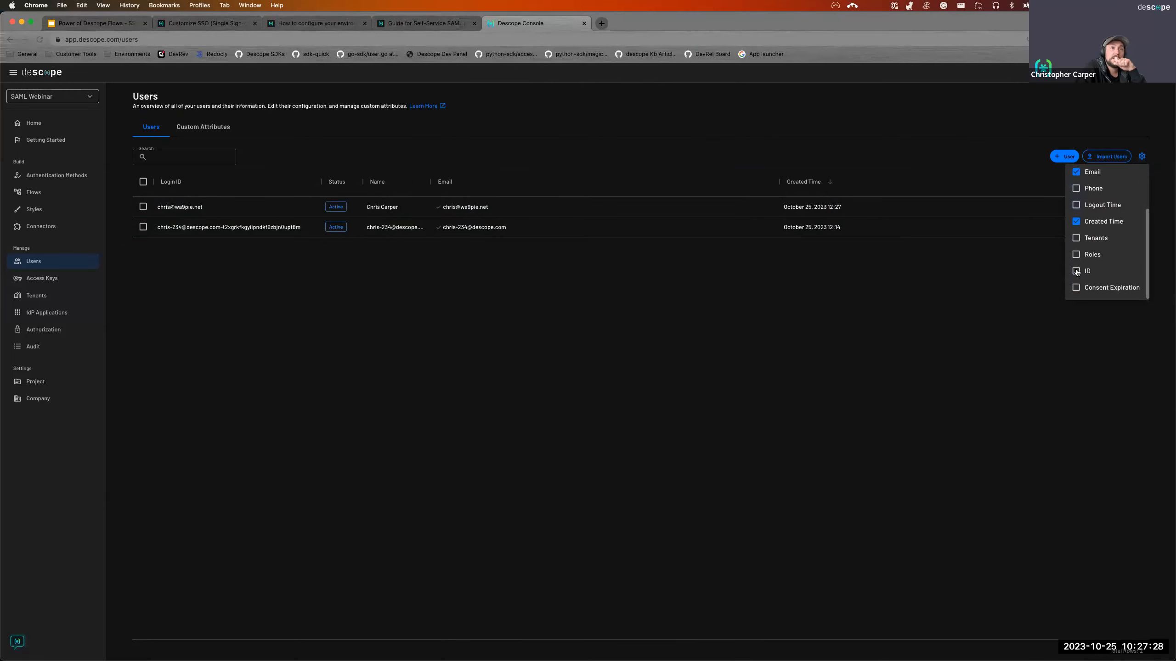
left_click(1074, 238)
left_click(1077, 253)
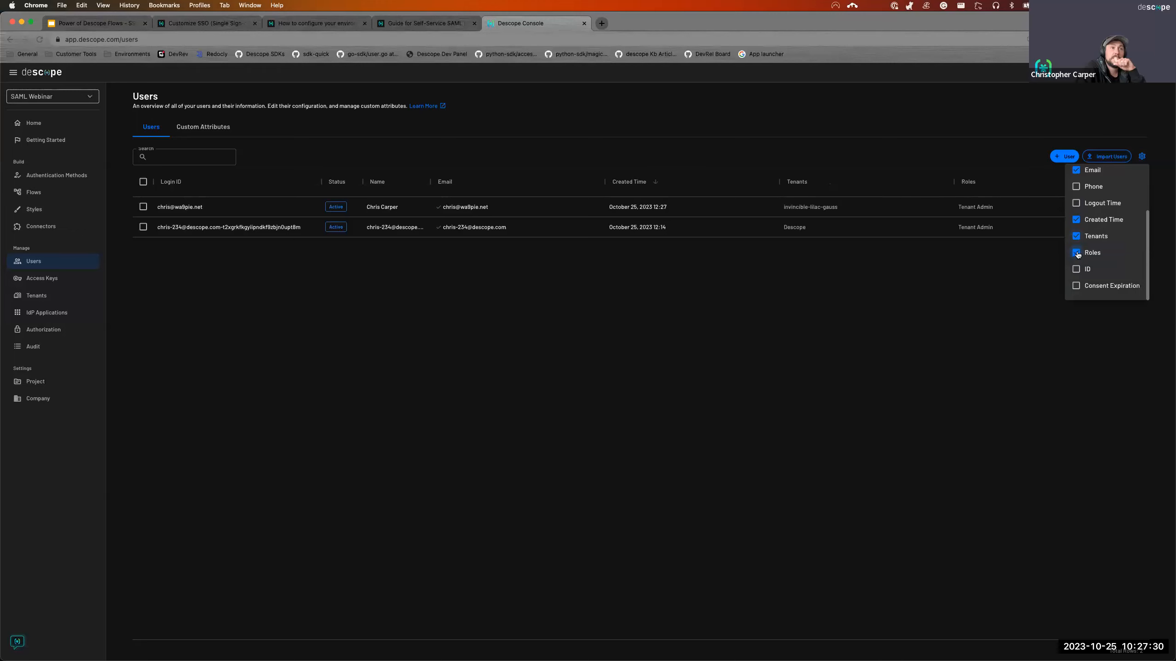
left_click(999, 335)
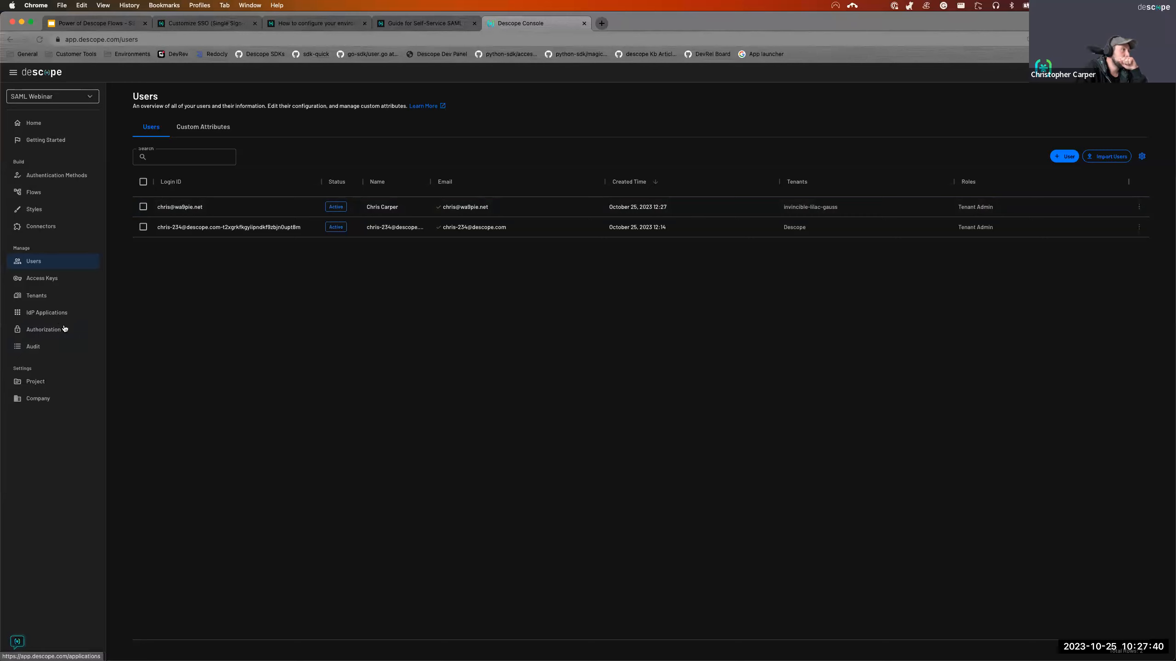
Step: Open the console's Tenants list with the window beside the sample app, and open the sample app's SSO Setup page
left_click(48, 297)
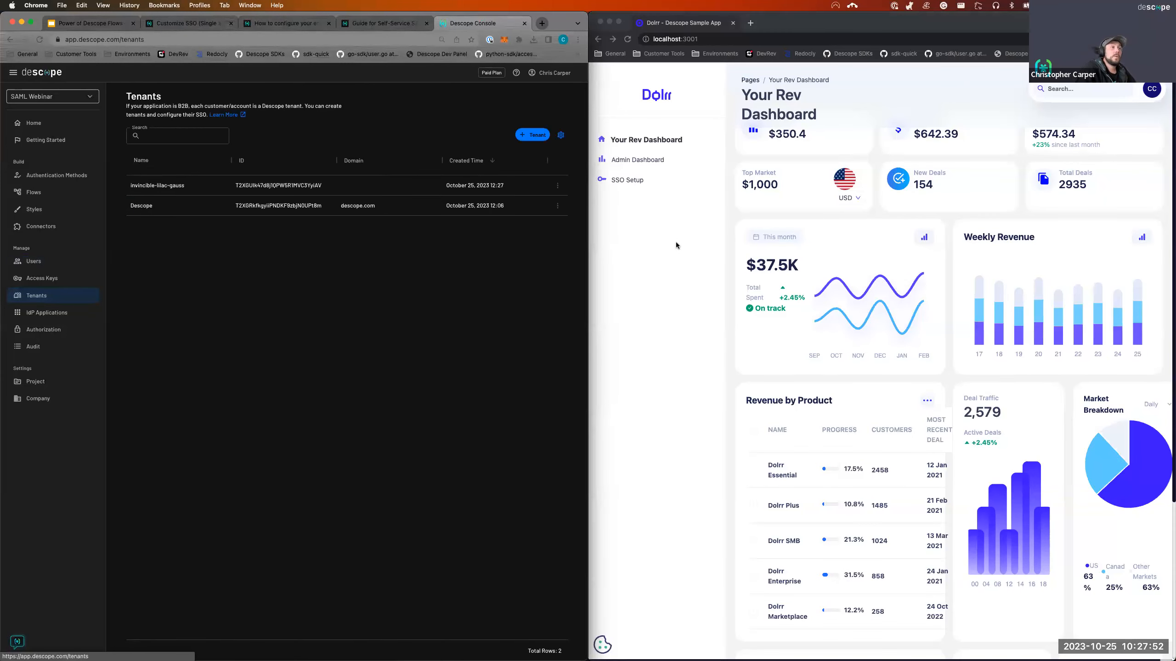
left_click(661, 248)
left_click(624, 180)
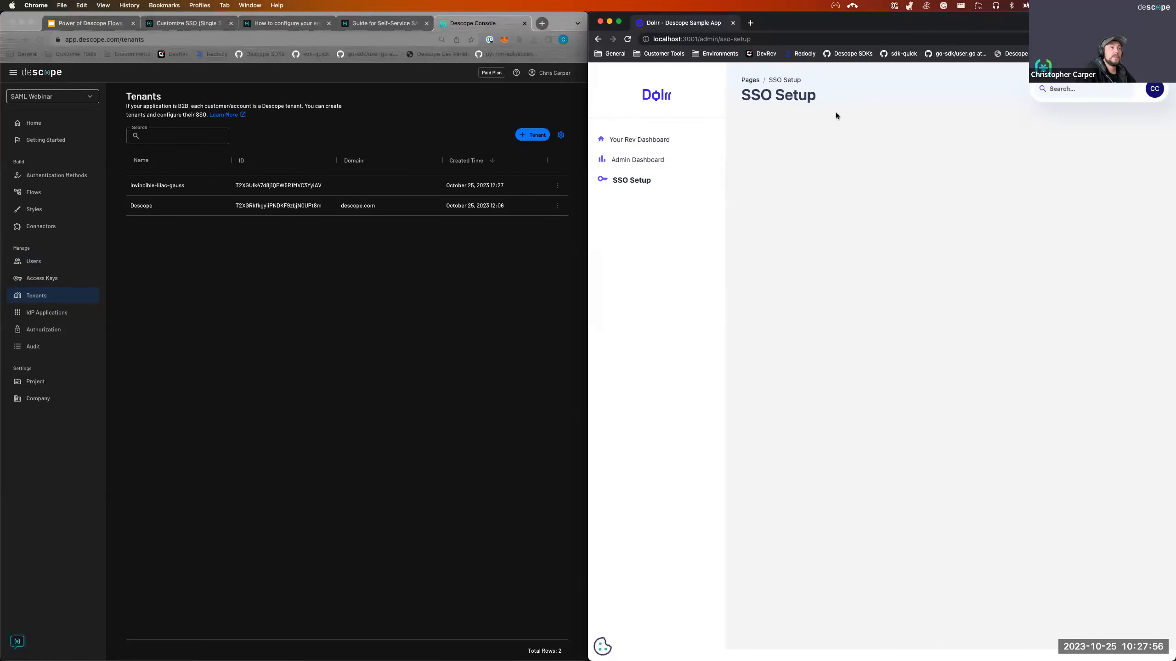
Step: Reload the sample app's SSO Setup page and switch back to the Descope console
left_click(776, 37)
key("Return")
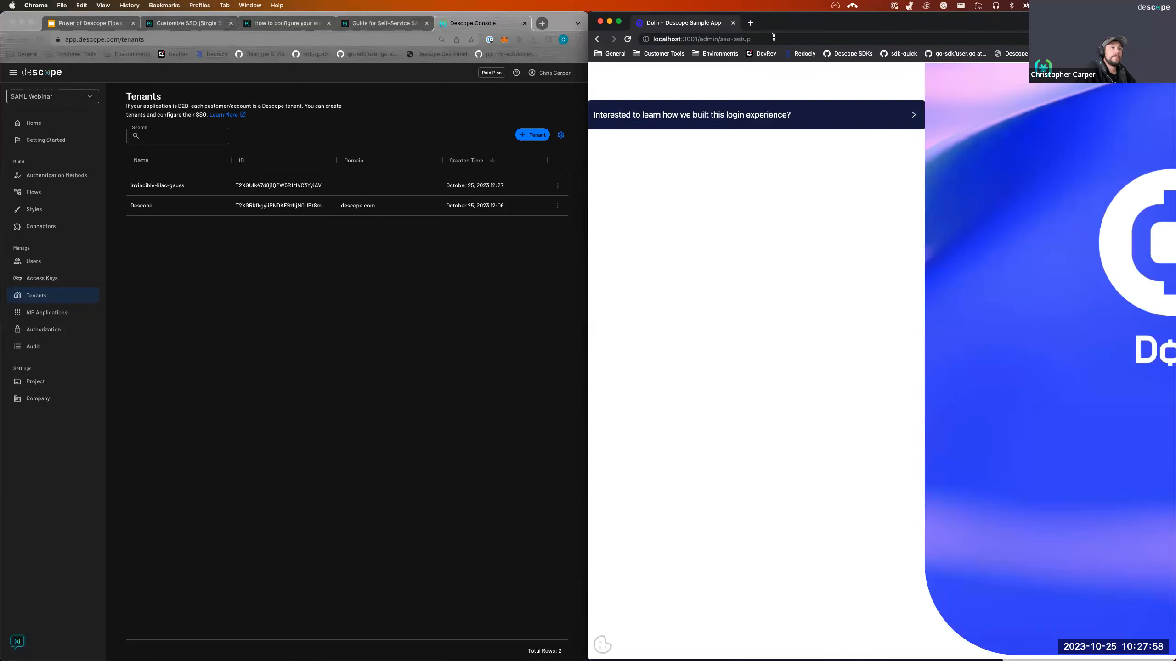
left_click(414, 274)
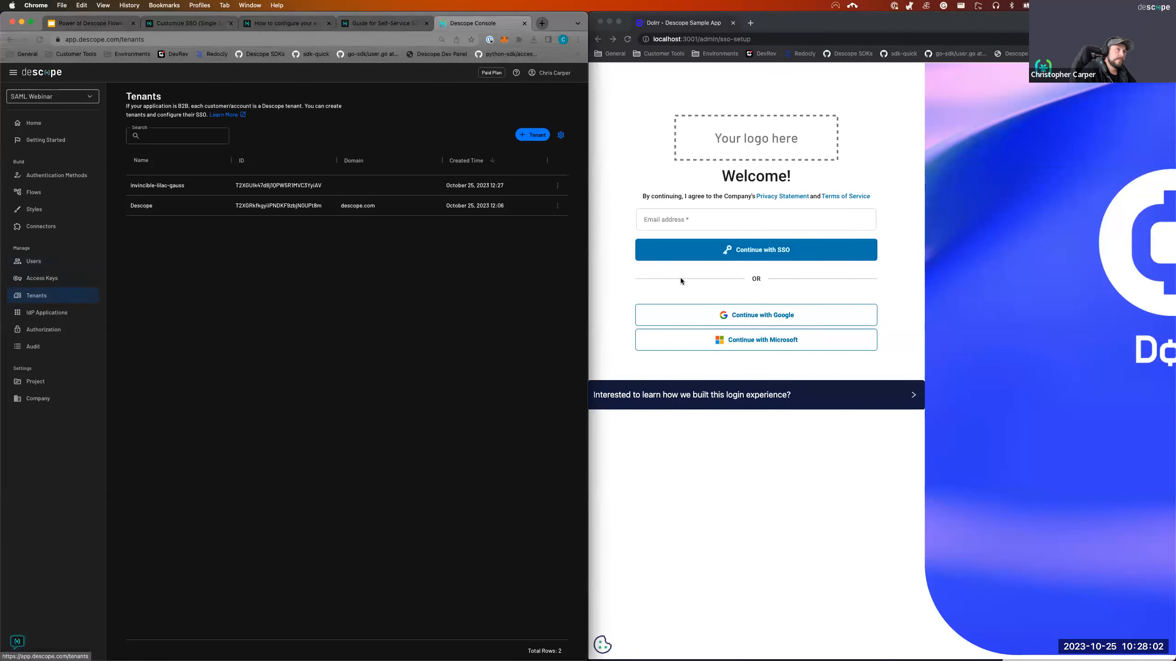
Step: Sign in to the sample app with the user's email address and submit the emailed verification code
left_click(758, 221)
key("Return")
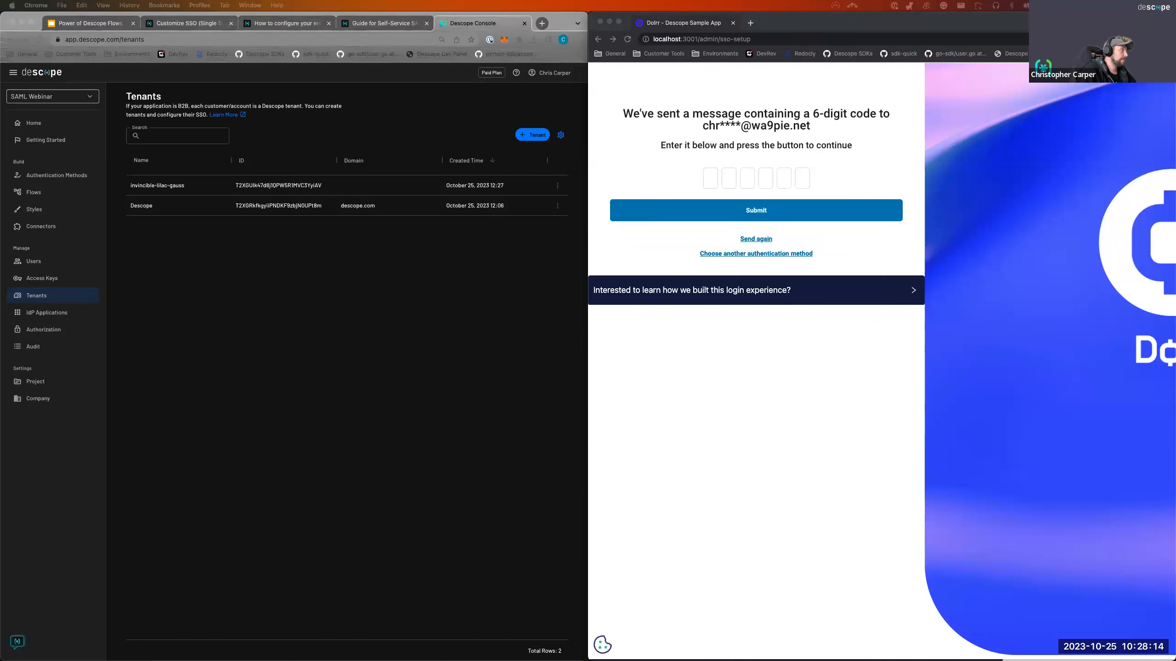
left_click(739, 175)
left_click(743, 209)
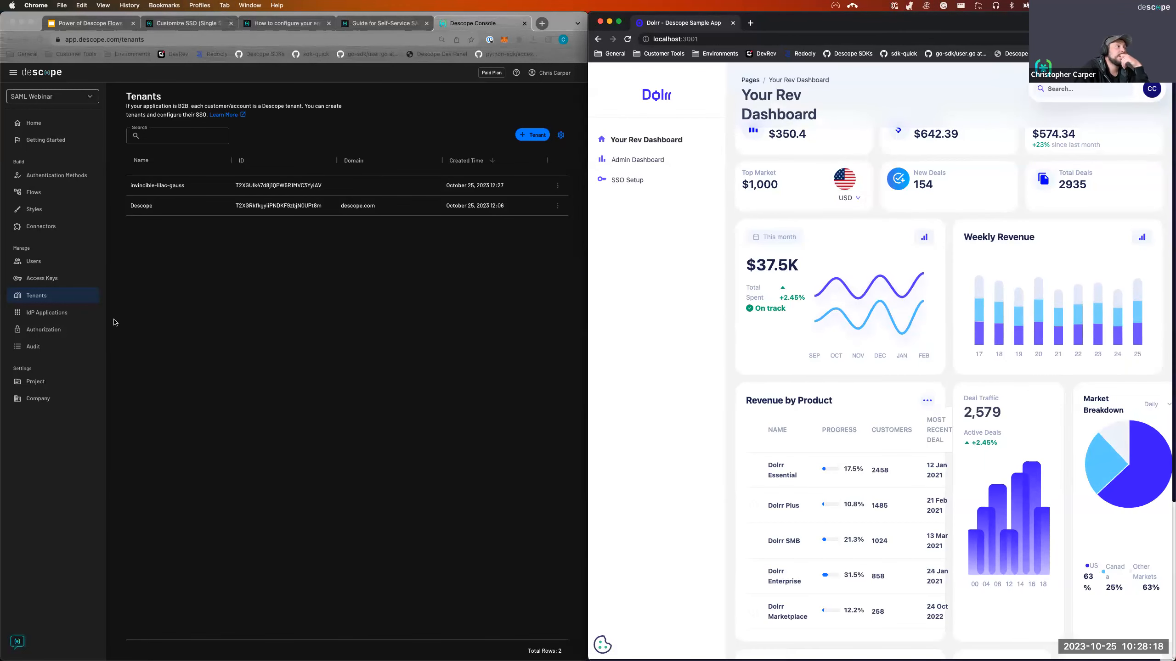
Step: Show the Descope console's Users list and open the sample app's SSO Setup page
left_click(33, 261)
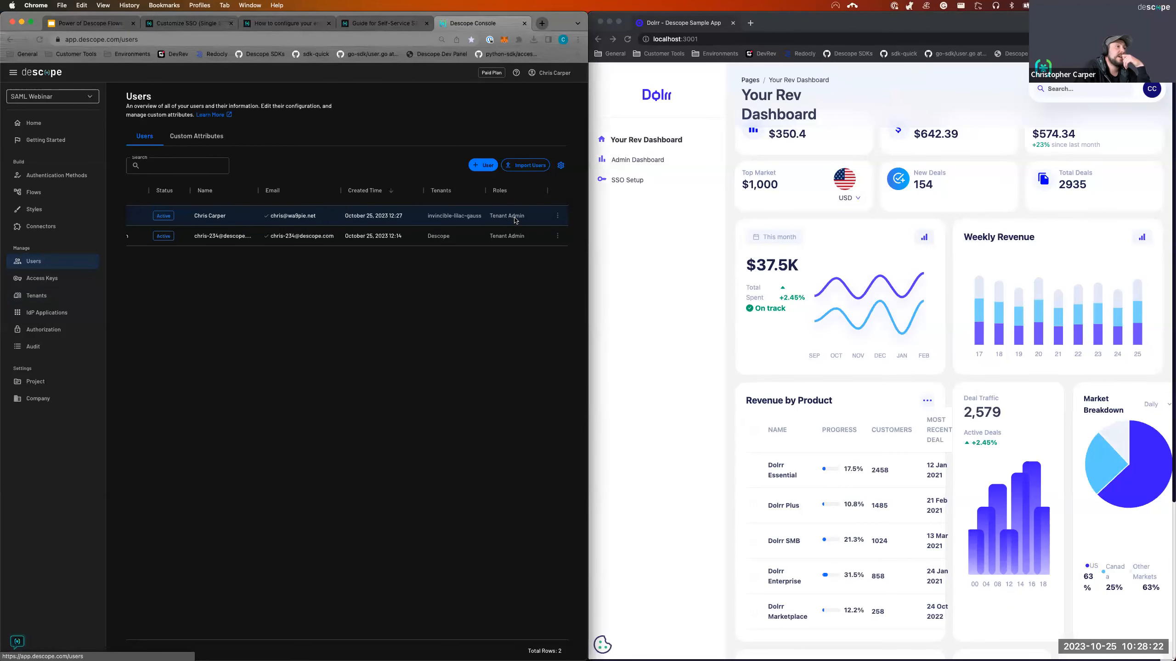
left_click(631, 184)
left_click(630, 184)
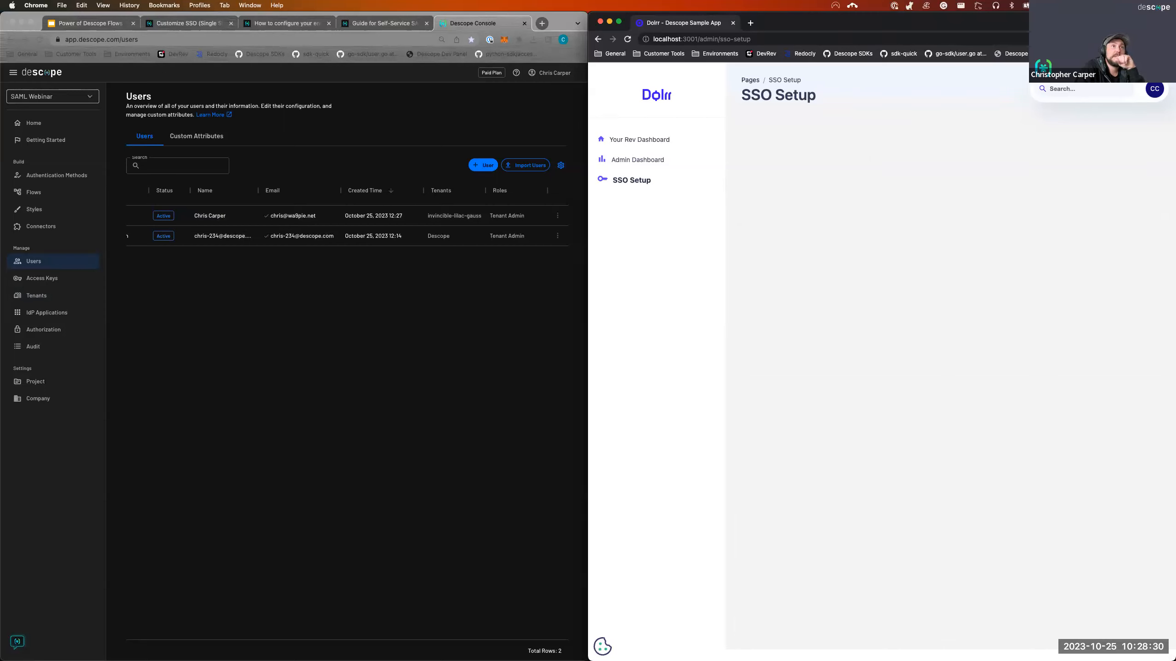
Step: Expand the sample app window to full width and view the Console messages in Developer Tools
double_click(1111, 22)
left_click(1167, 40)
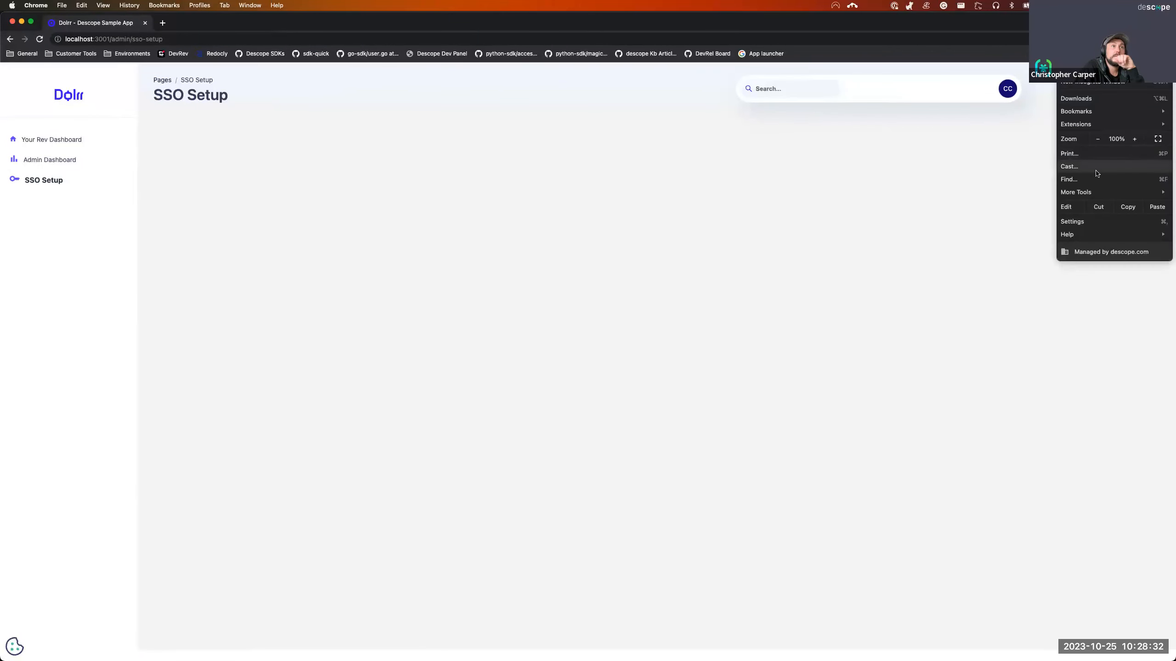
mouse_move(1079, 193)
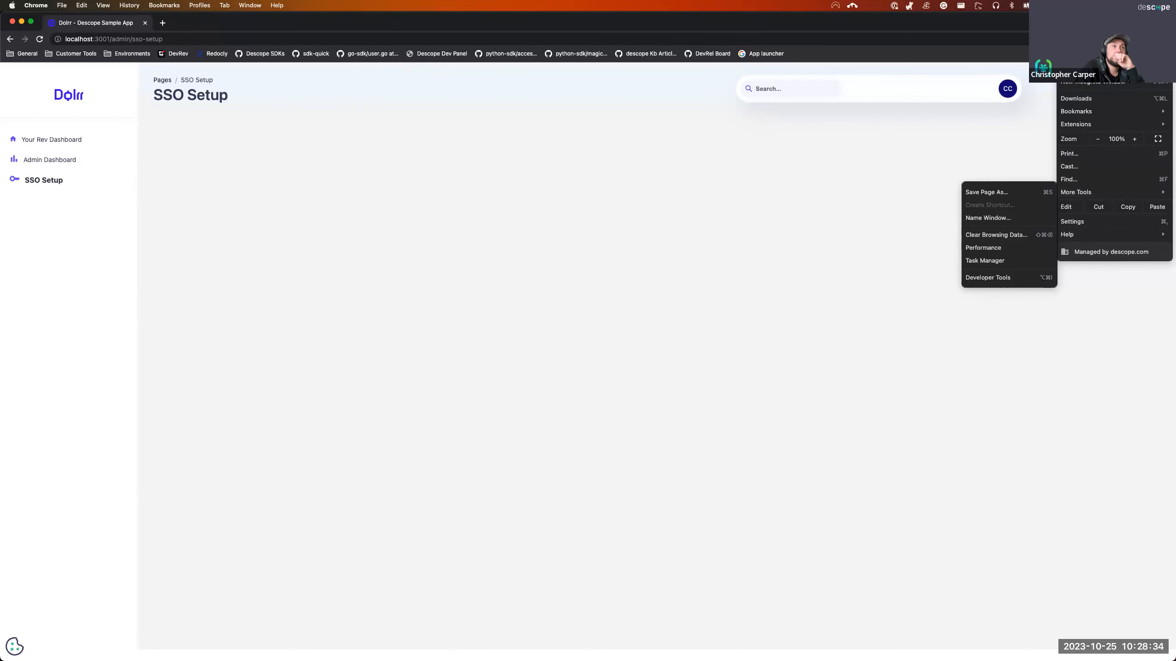
left_click(999, 278)
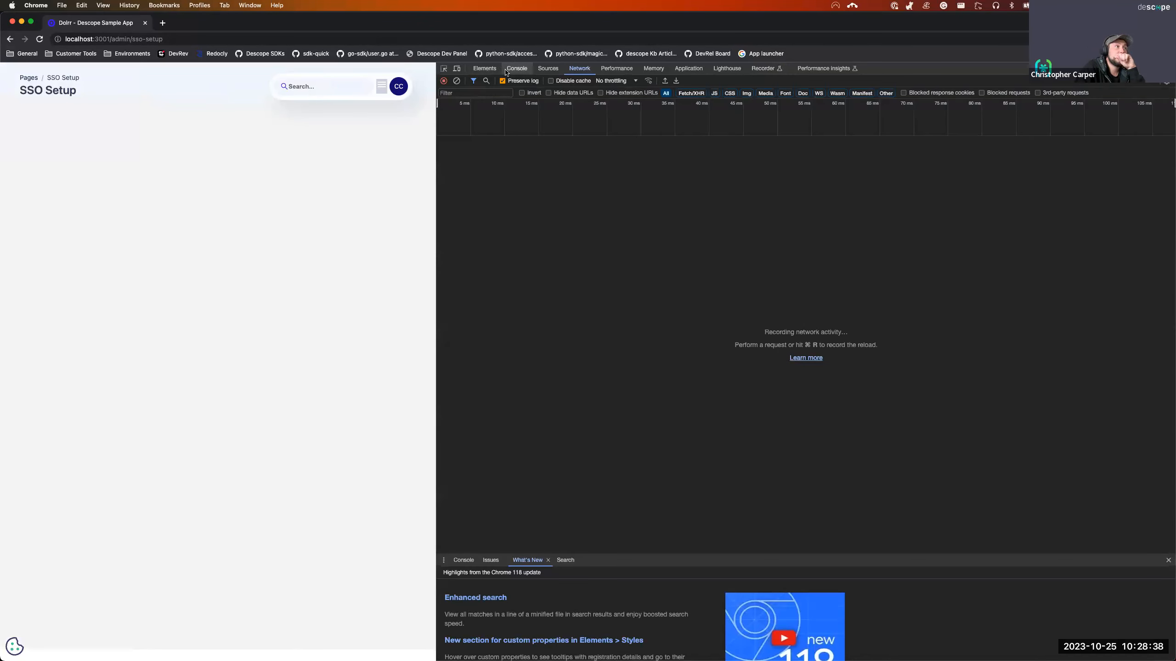
left_click(517, 68)
scroll(553, 132, "up", 4)
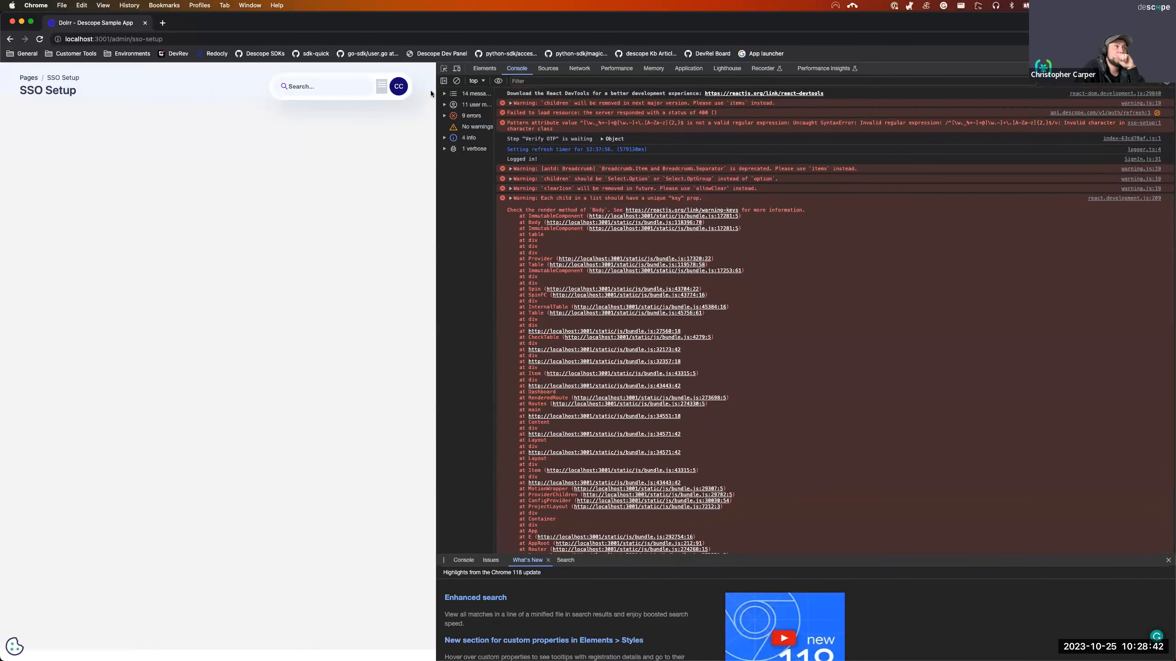
Step: Reload the SSO Setup page and sign in again with the user's email address and the emailed verification code
left_click(371, 41)
key("Return")
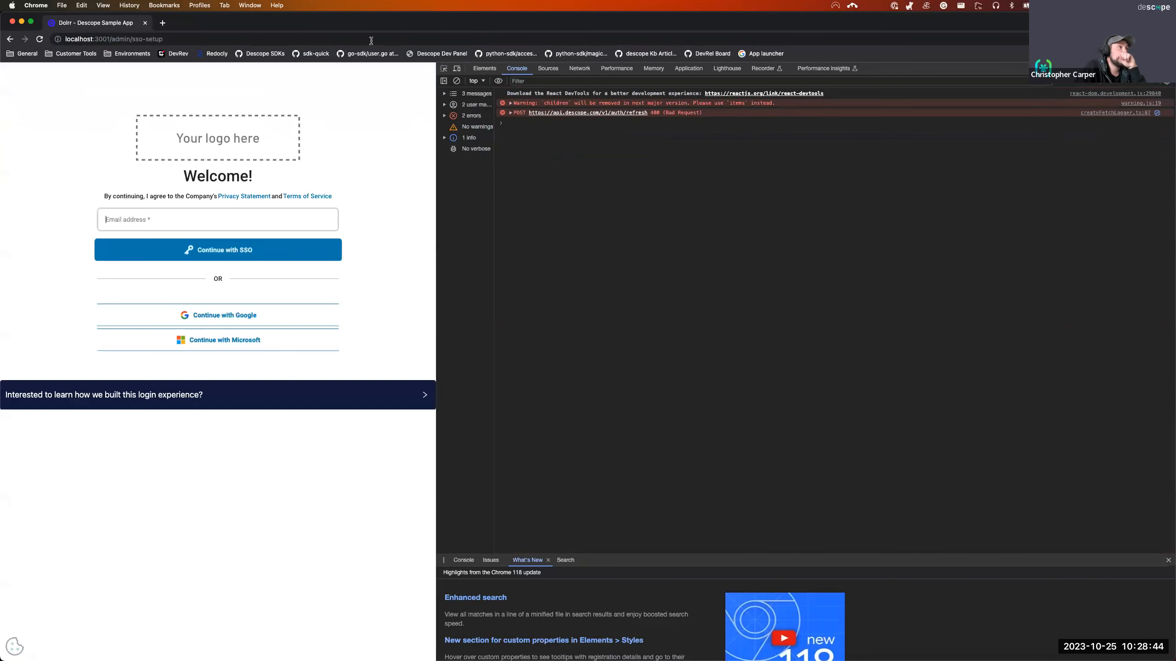
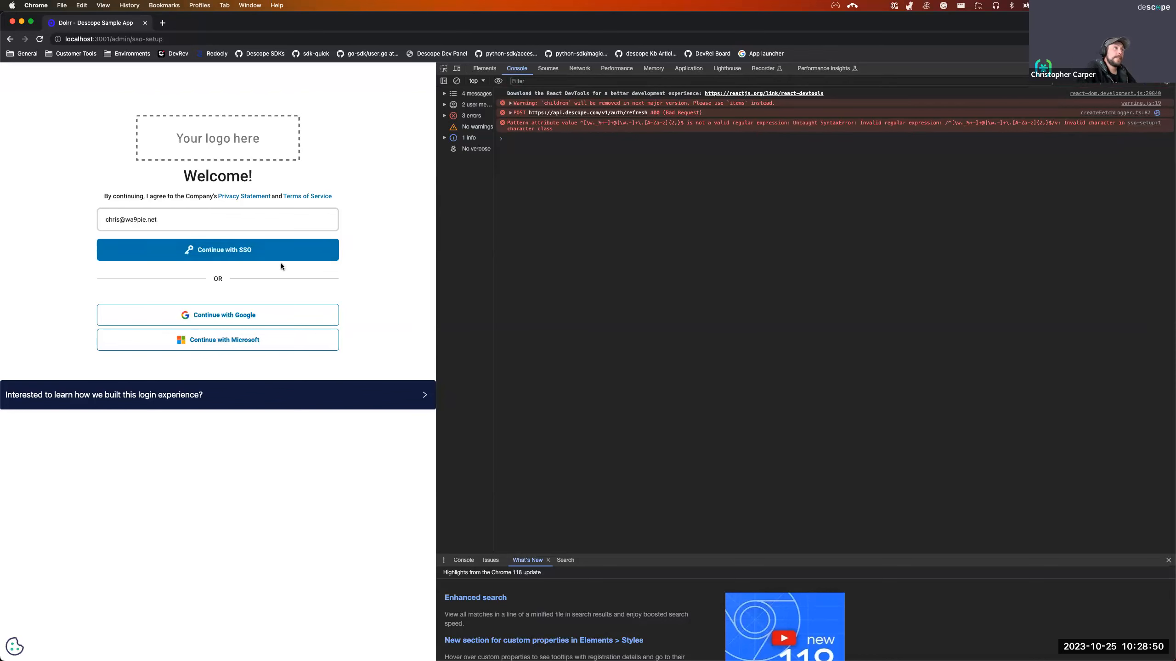
left_click(290, 252)
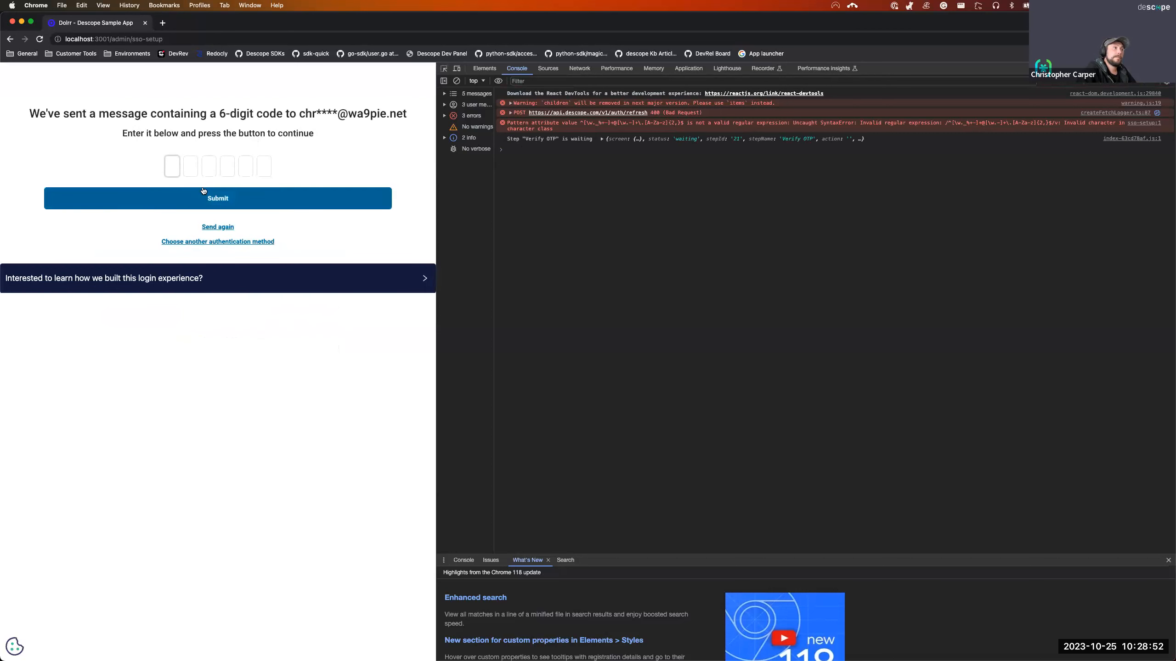
key("super+Tab")
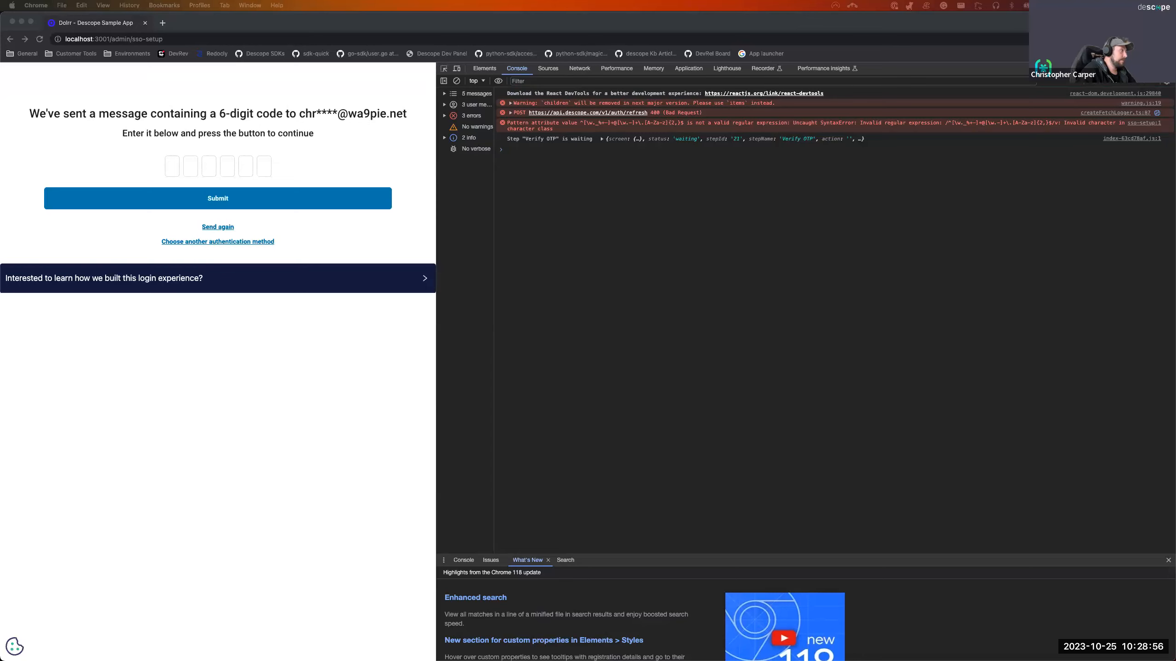
key("super+Tab")
key("super+v")
left_click(225, 205)
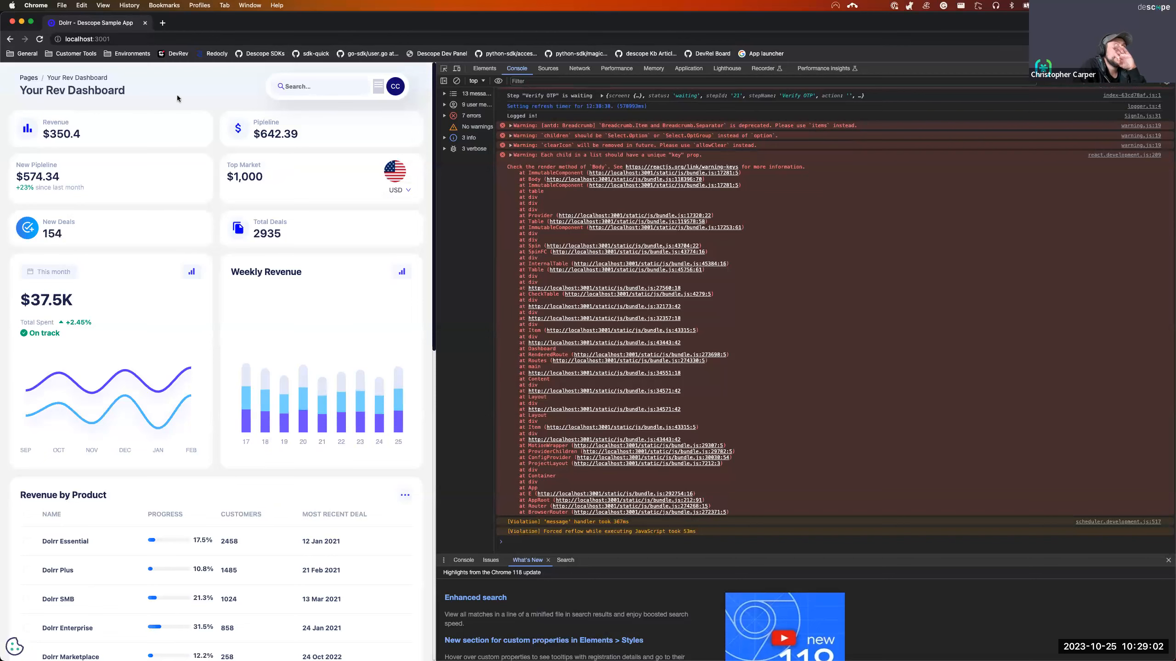
Step: Widen the app pane beside Developer Tools, clear the console log and reopen the SSO Setup page
left_click_drag(436, 134, 699, 121)
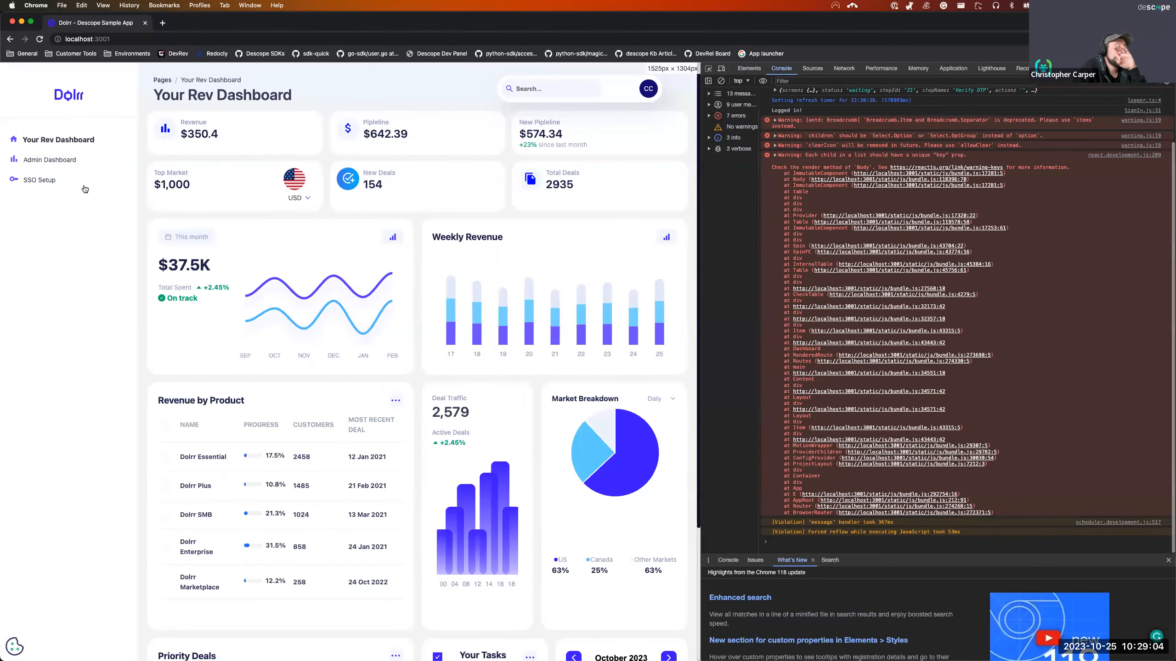
left_click(720, 80)
left_click(41, 179)
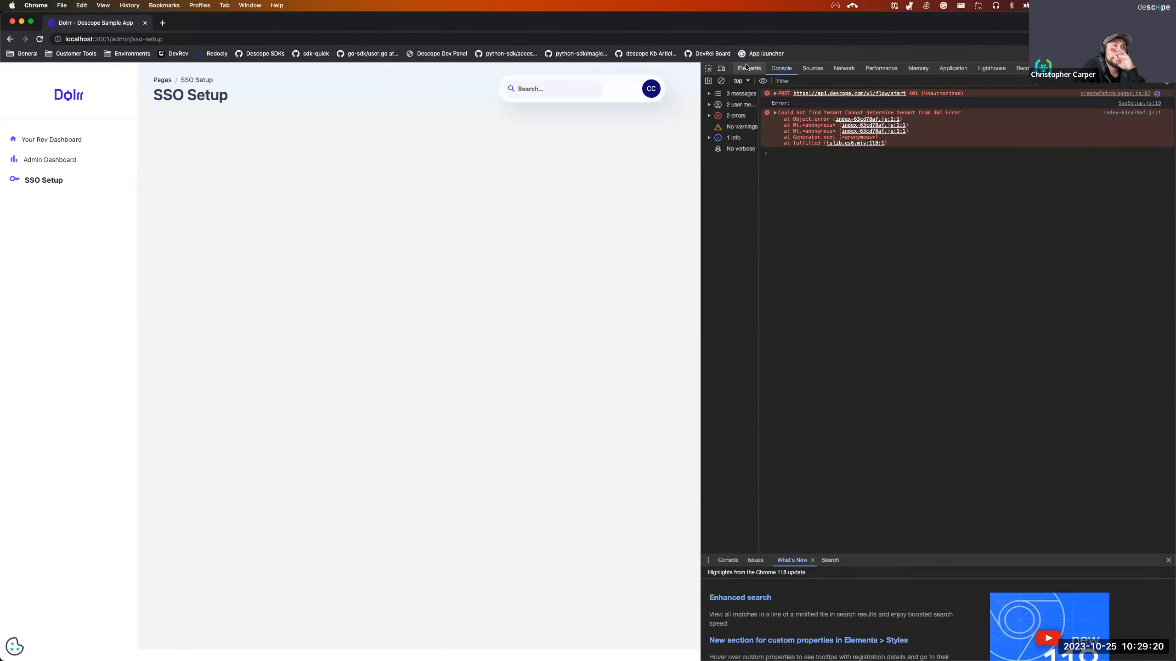
left_click(962, 69)
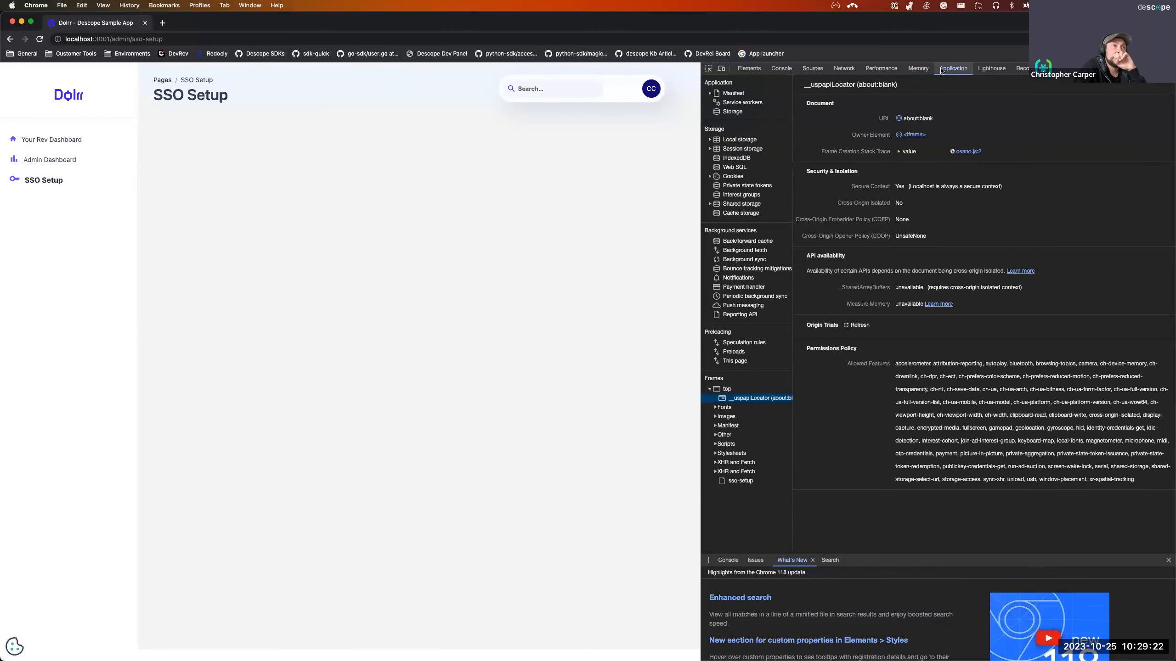
left_click(918, 69)
left_click(881, 70)
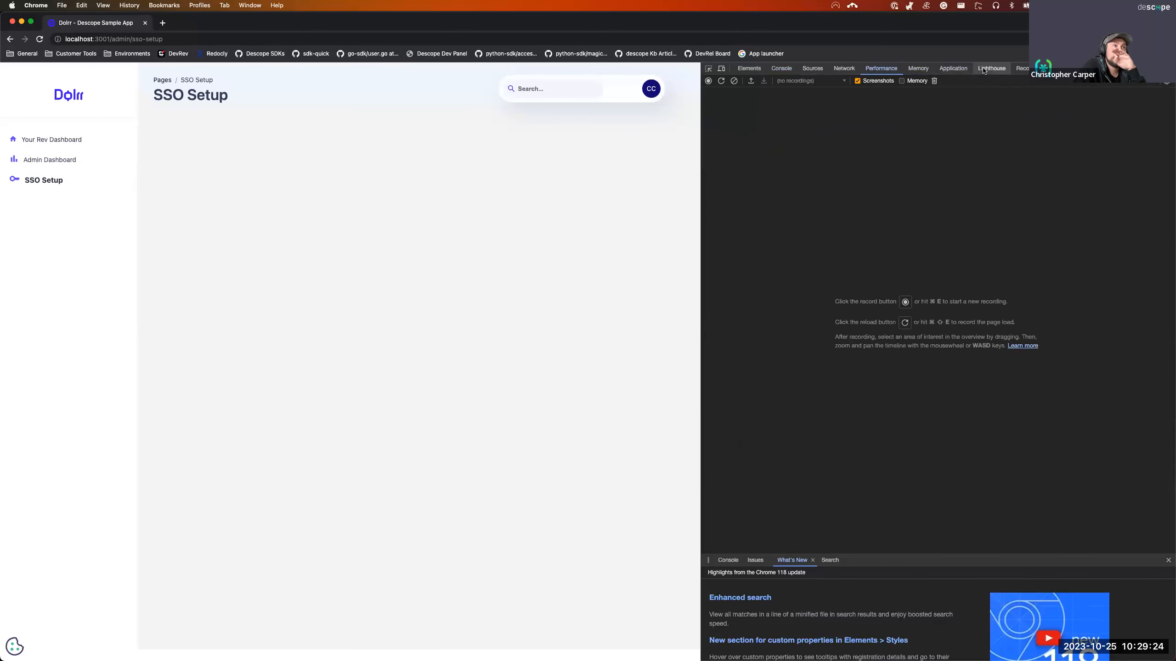
left_click(953, 69)
left_click(746, 149)
left_click(741, 139)
double_click(743, 149)
left_click(745, 158)
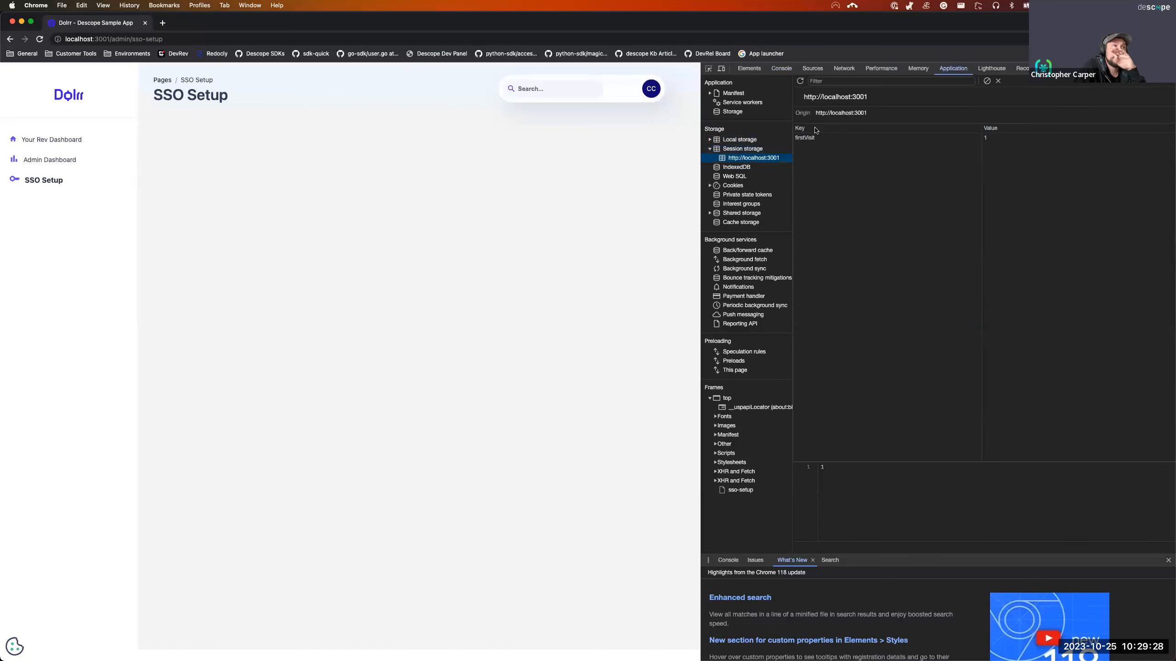
double_click(740, 139)
left_click(743, 158)
left_click(753, 149)
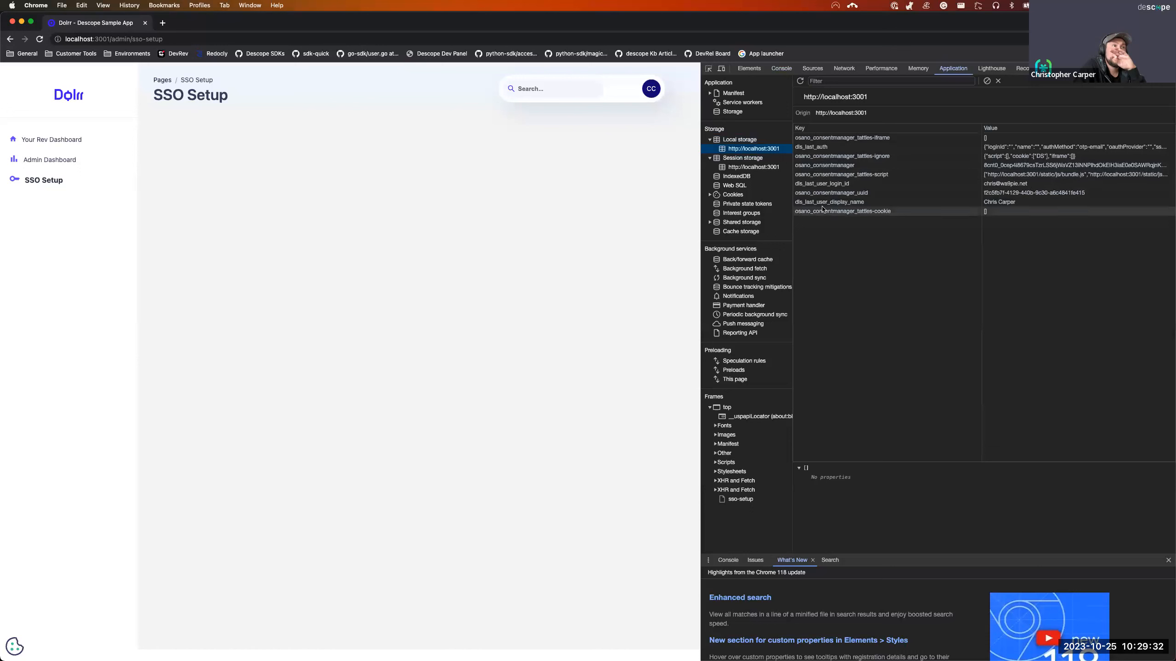
double_click(760, 195)
left_click(747, 204)
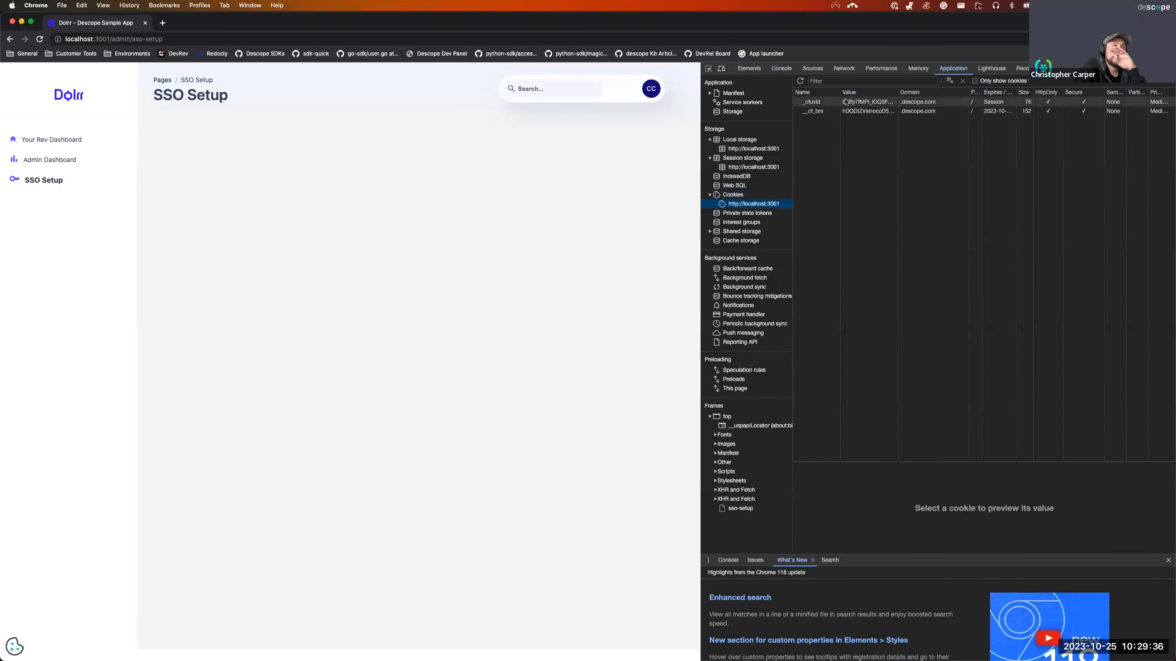
left_click(525, 222)
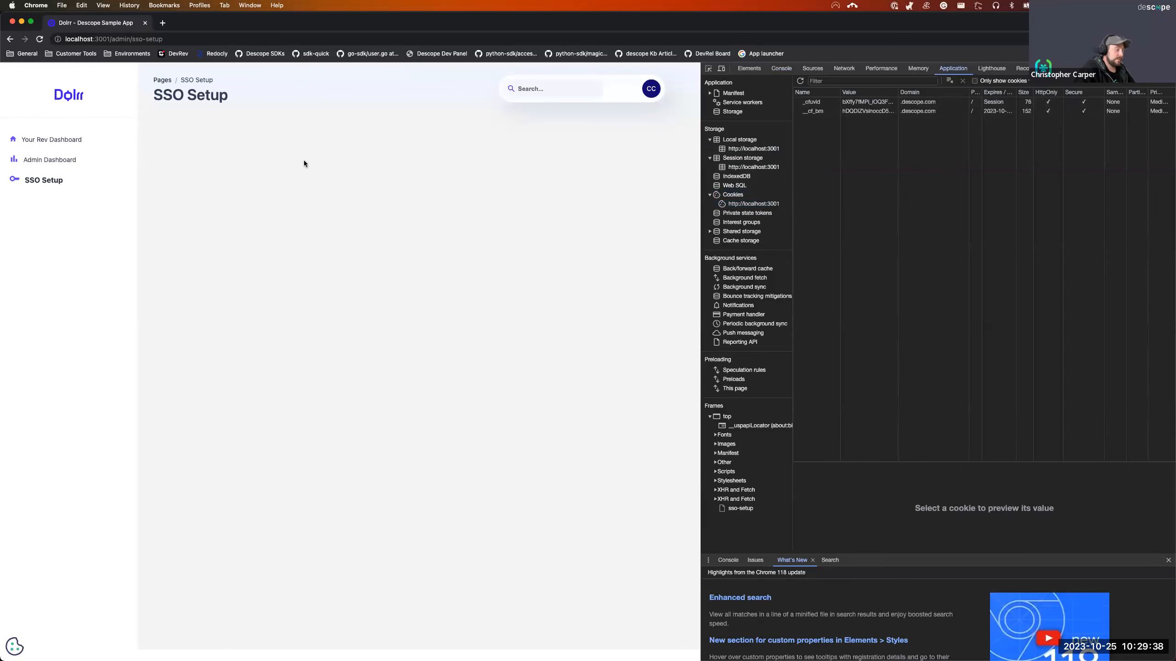
Step: Place the sample app window beside the console and look up the browser's third-party cookies settings by searching for "third"
key("ctrl+alt+Right")
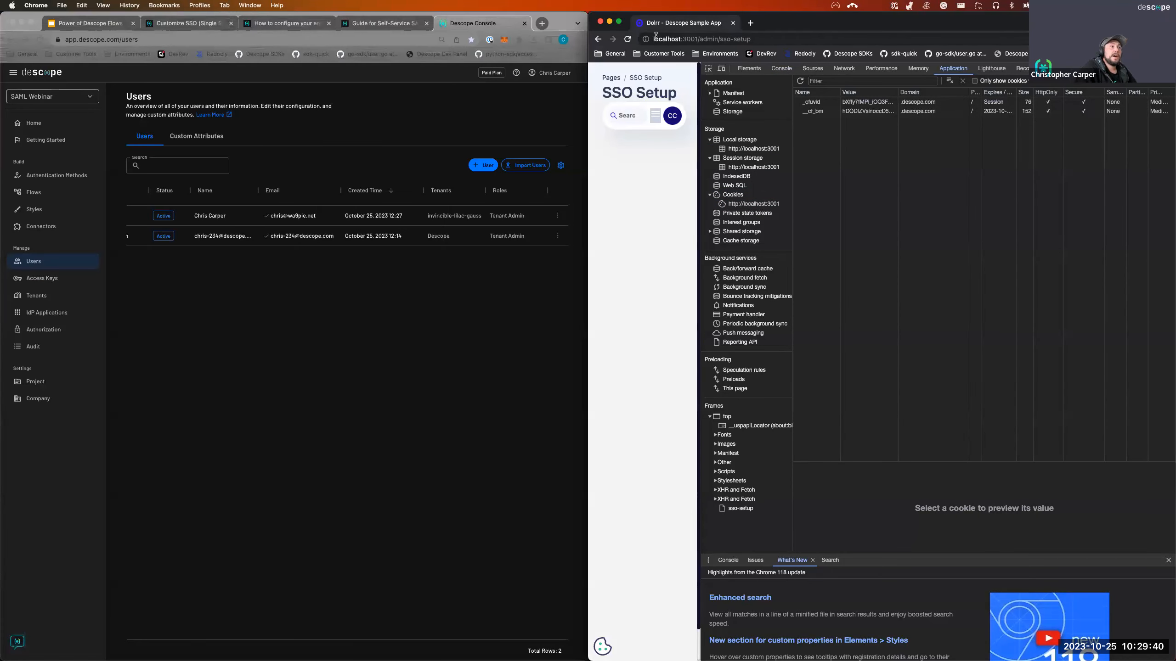
left_click(575, 41)
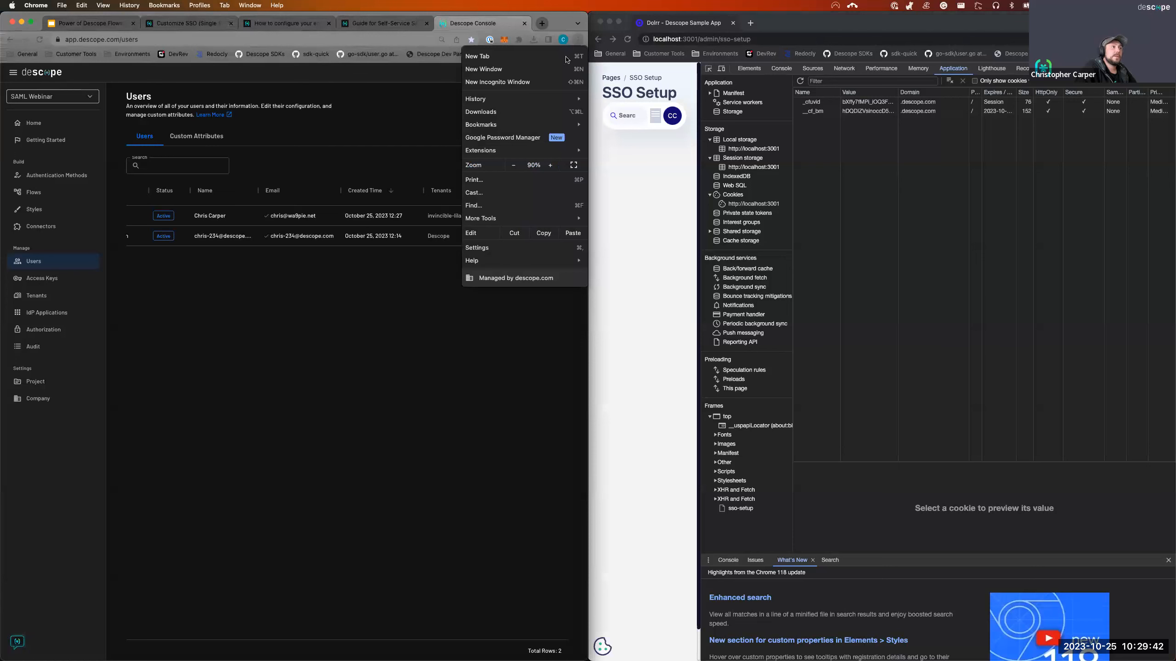
left_click(495, 244)
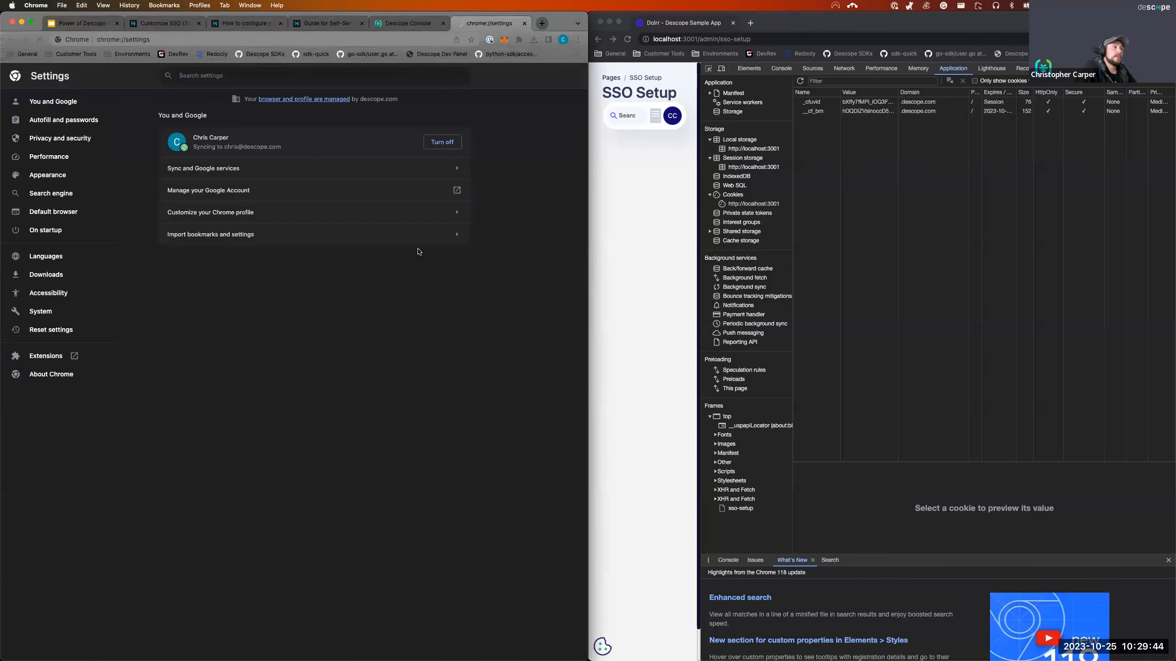
type("third")
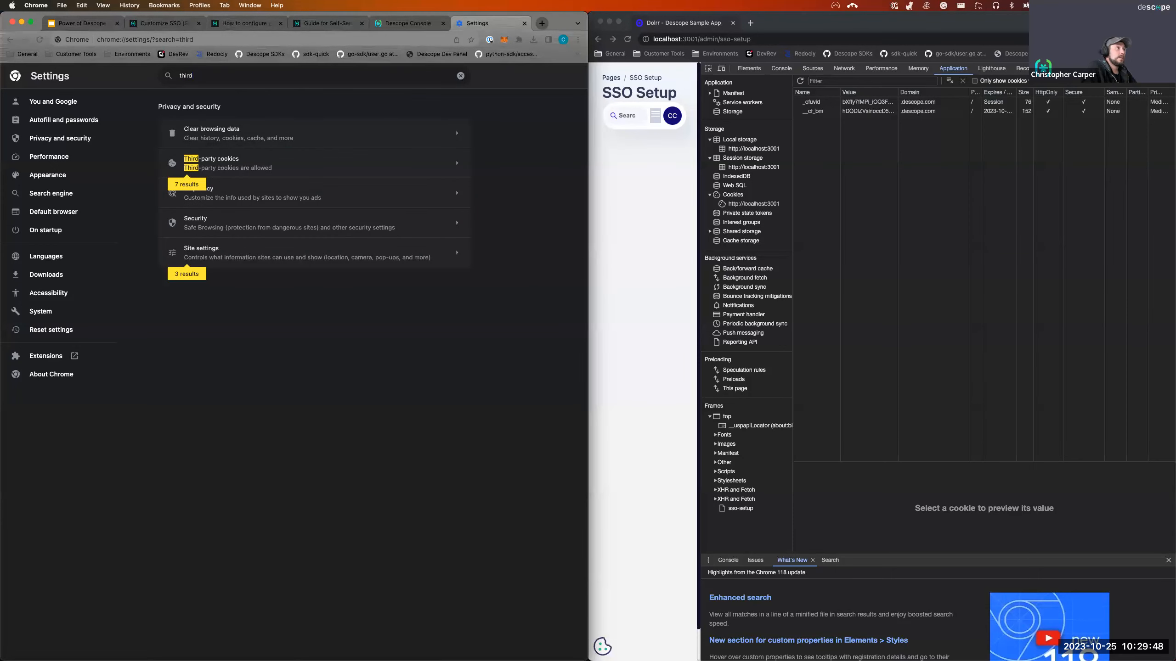
left_click(291, 163)
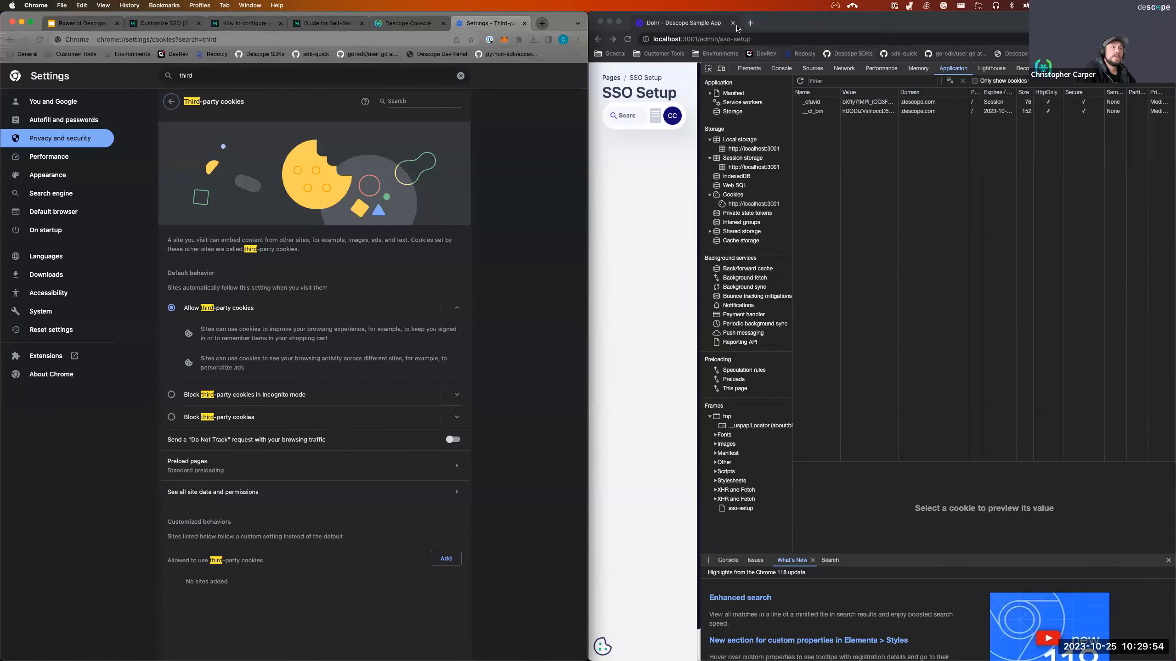
Step: Close the sample app's private window, open localhost:3001 in a new tab of the Okta window and dismiss the welcome message
left_click(734, 24)
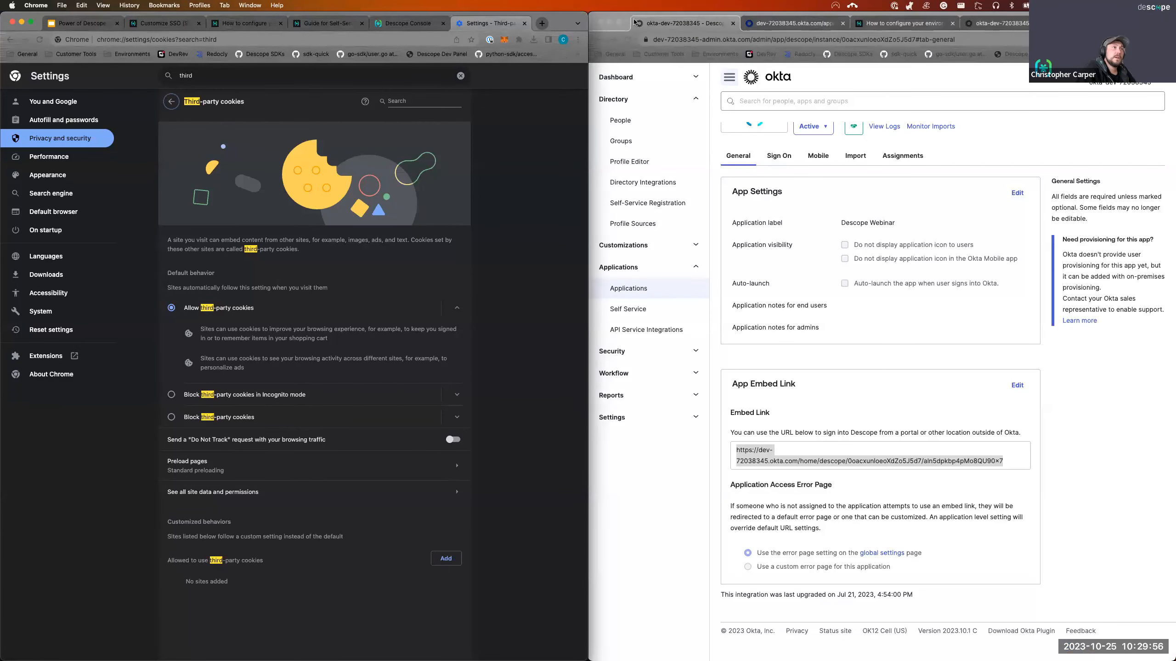
key("super+t")
type("localhost:3001")
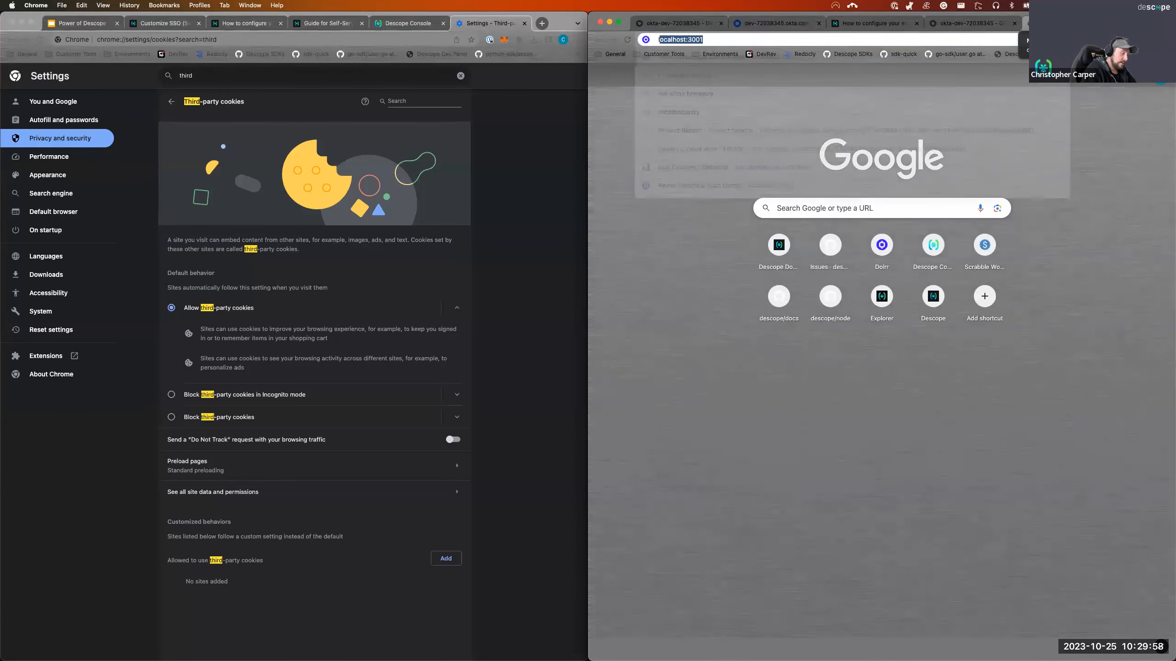
key("Return")
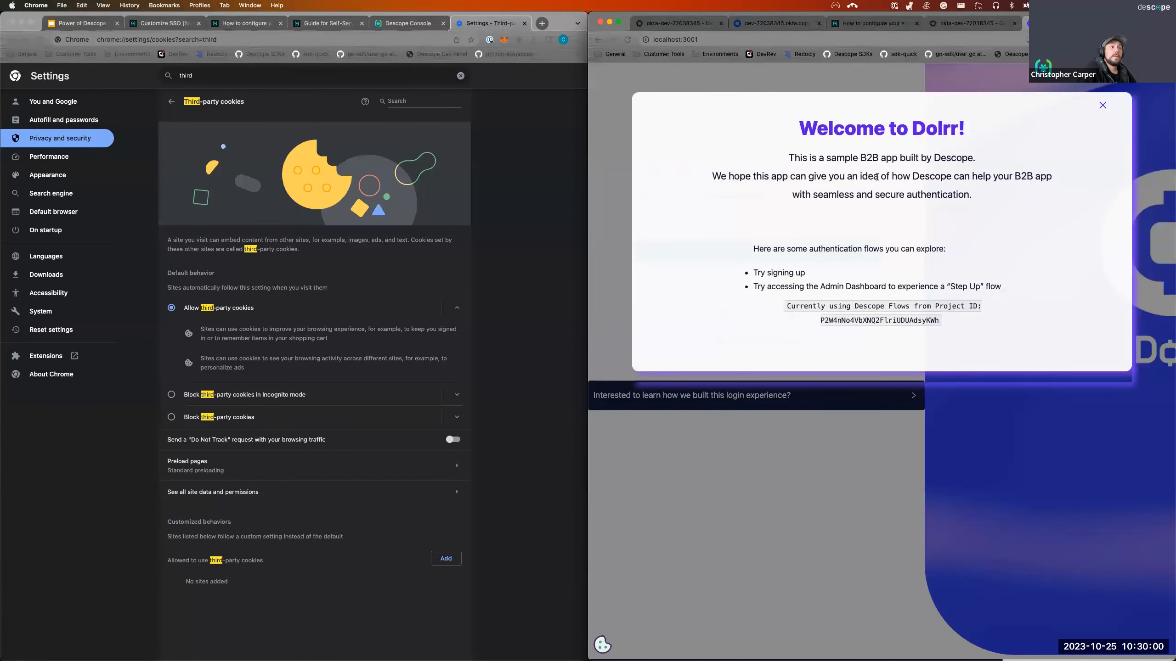
left_click(1103, 110)
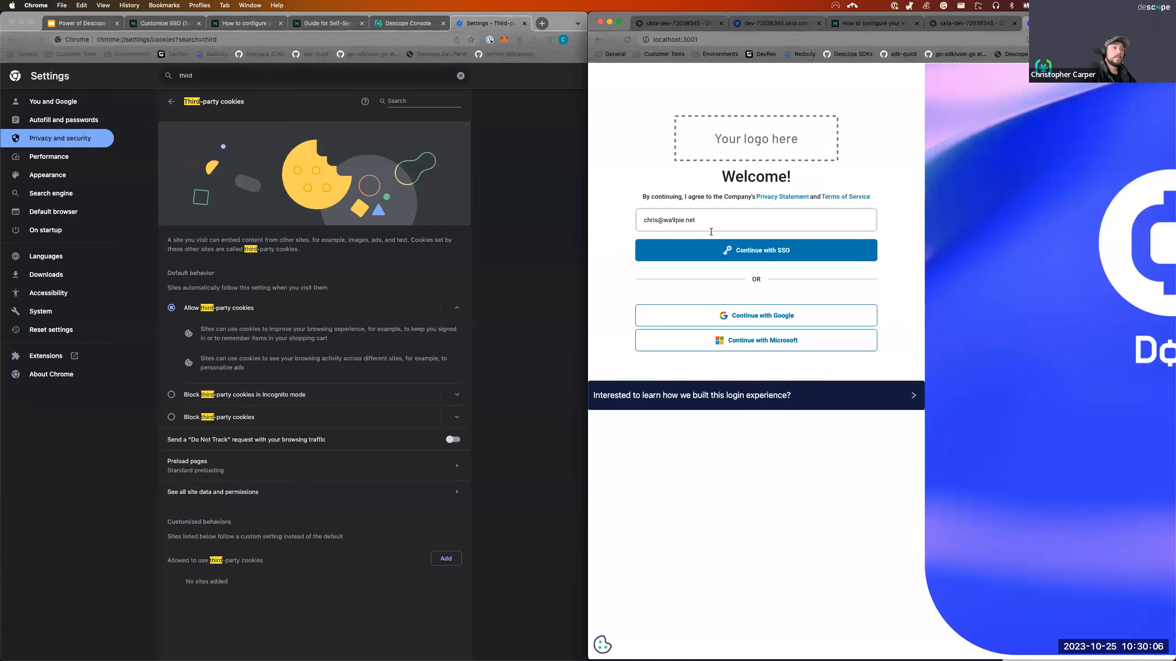
Step: Sign in to the newly opened sample app with the user's email address and the emailed verification code
key("Return")
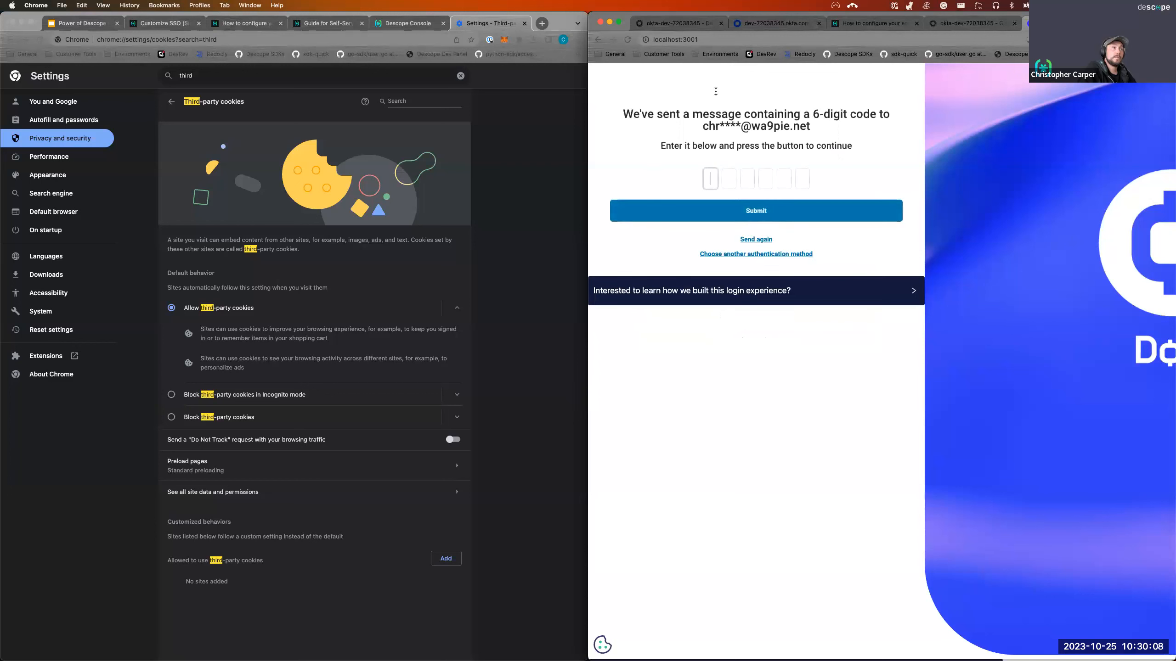
key("super+Tab")
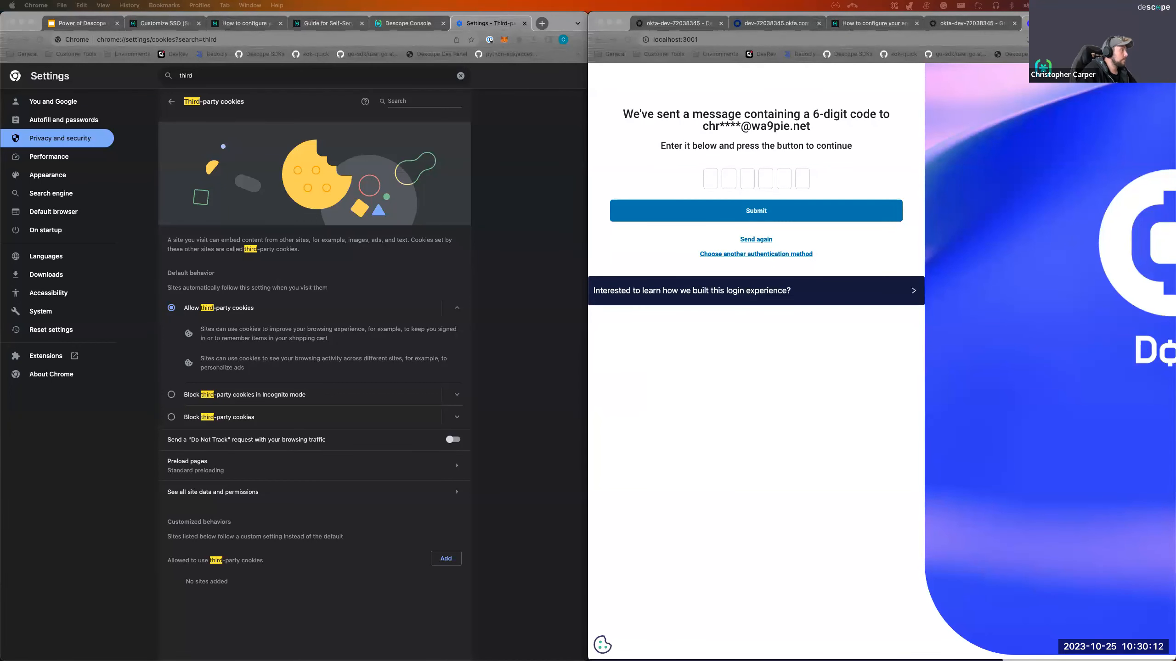
left_click(603, 168)
key("Return")
Step: Expand the browser window to full width and open Developer Tools beside the sample app's dashboard
key("ctrl+alt+Return")
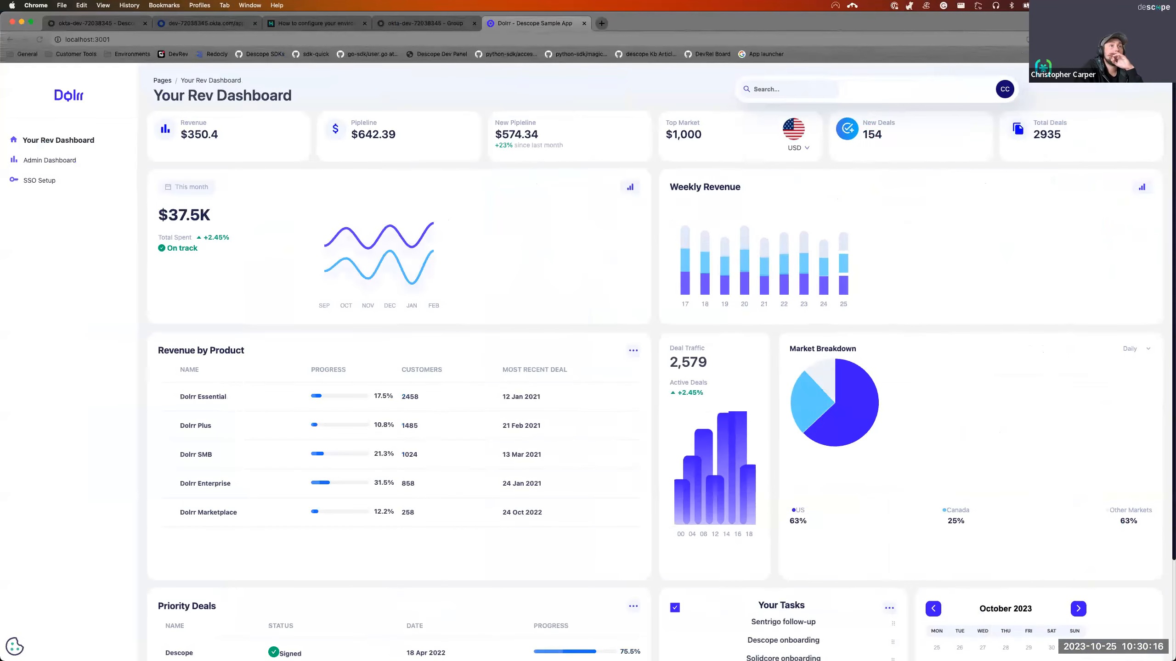
left_click(1166, 39)
mouse_move(1094, 235)
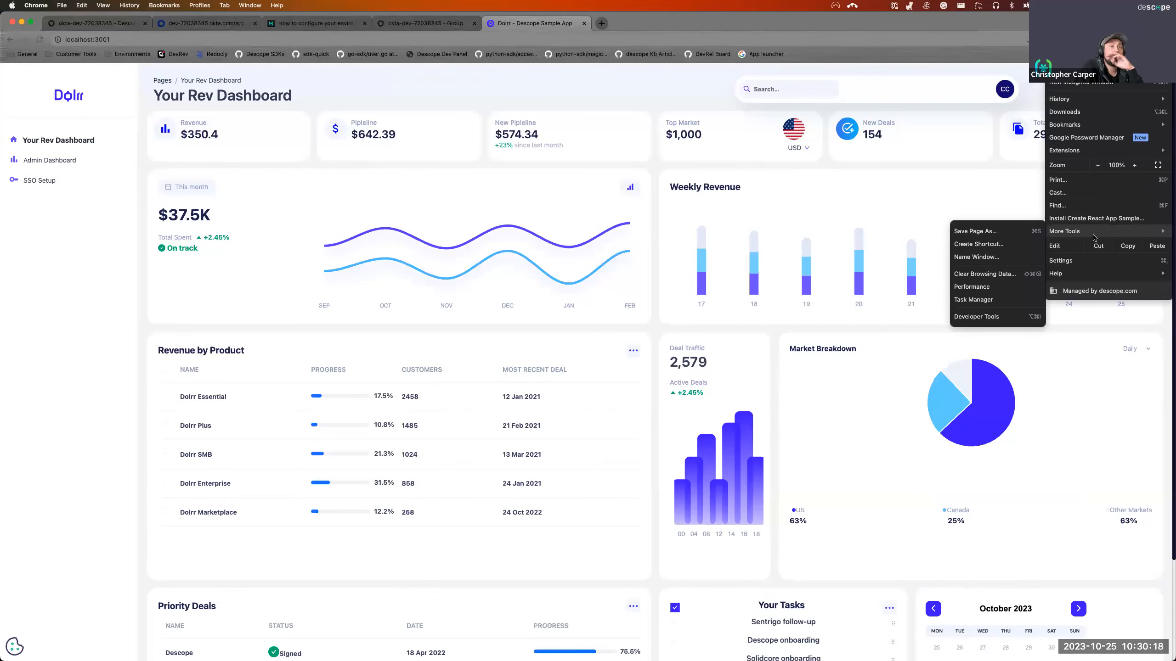
left_click(973, 316)
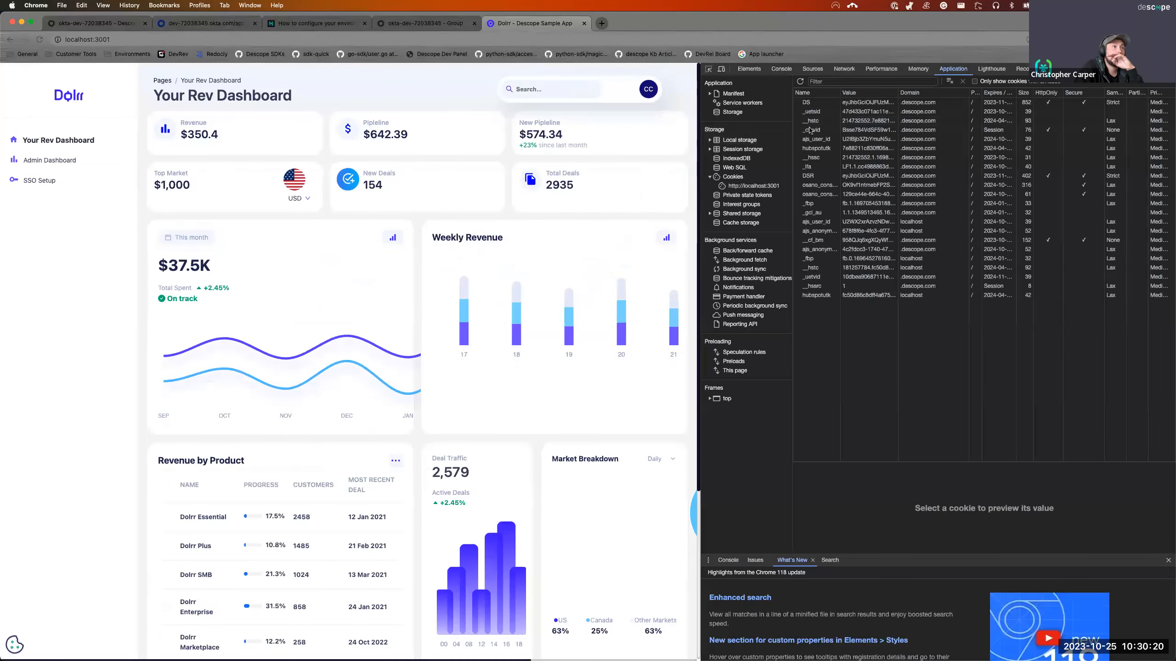
Step: Examine the session storage and local storage entries of localhost:3001 in Developer Tools
left_click(735, 152)
double_click(739, 150)
left_click(744, 159)
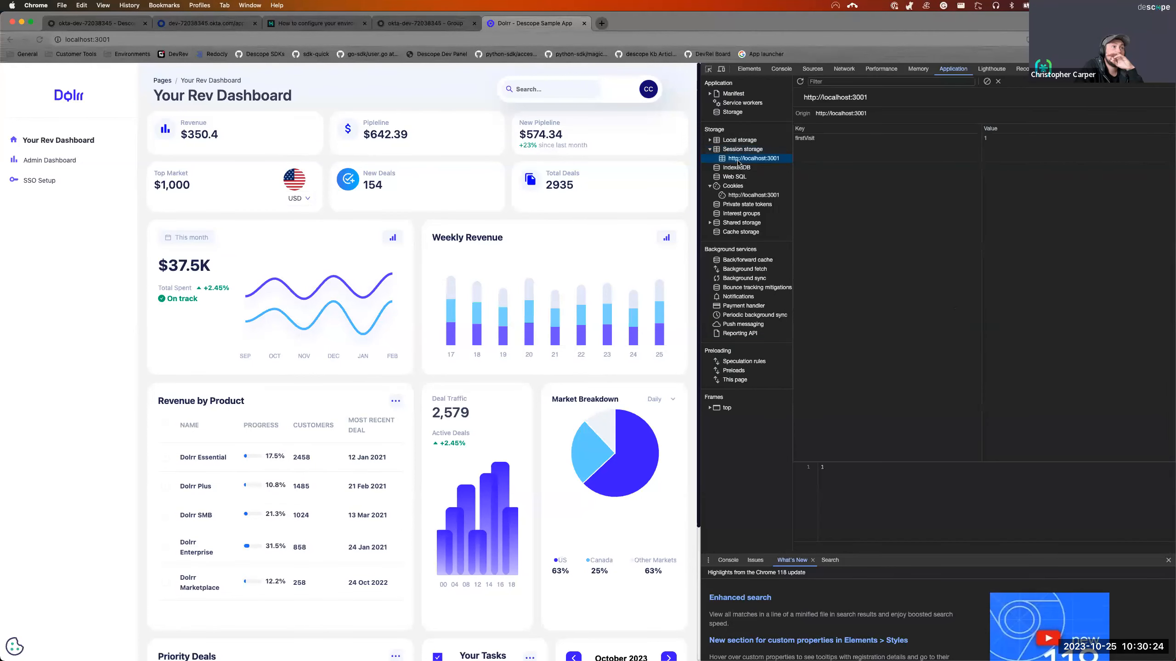
left_click(745, 142)
double_click(746, 141)
left_click(746, 149)
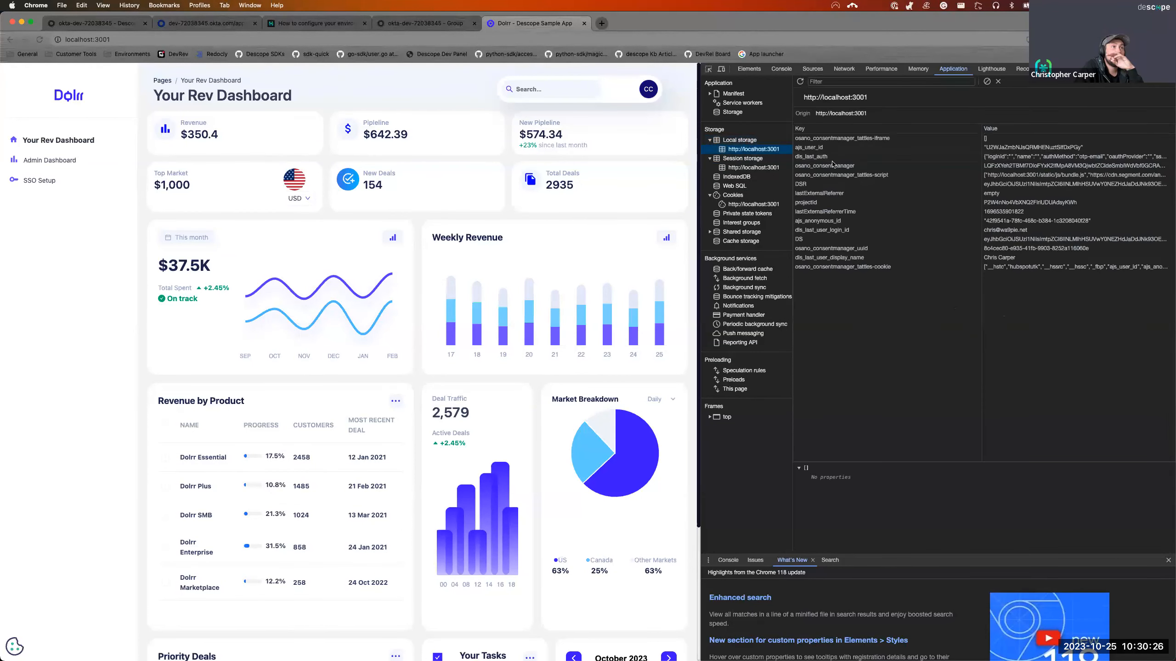
Step: Copy the DS session token's value from local storage and close Developer Tools
double_click(1003, 239)
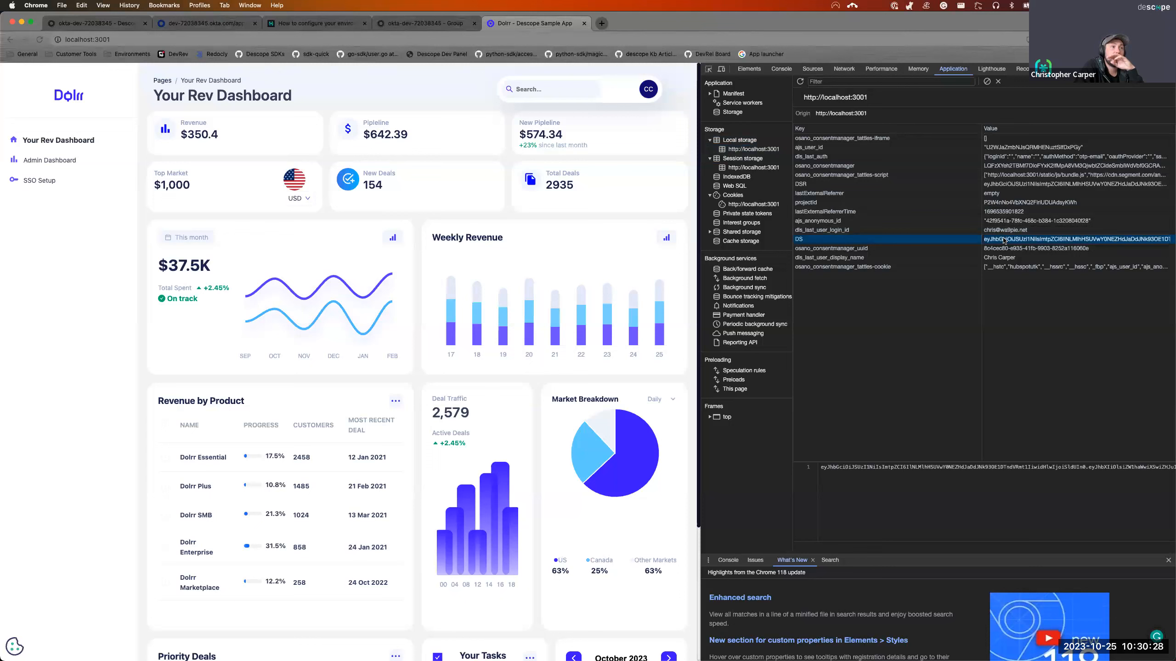
right_click(1004, 240)
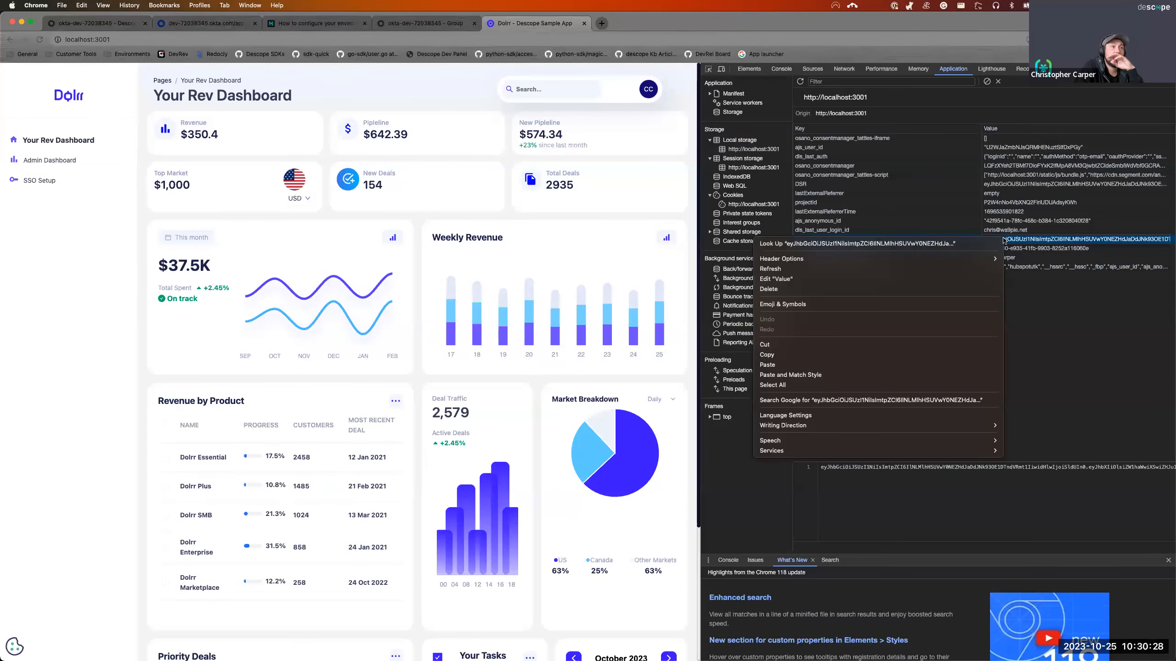
left_click(876, 353)
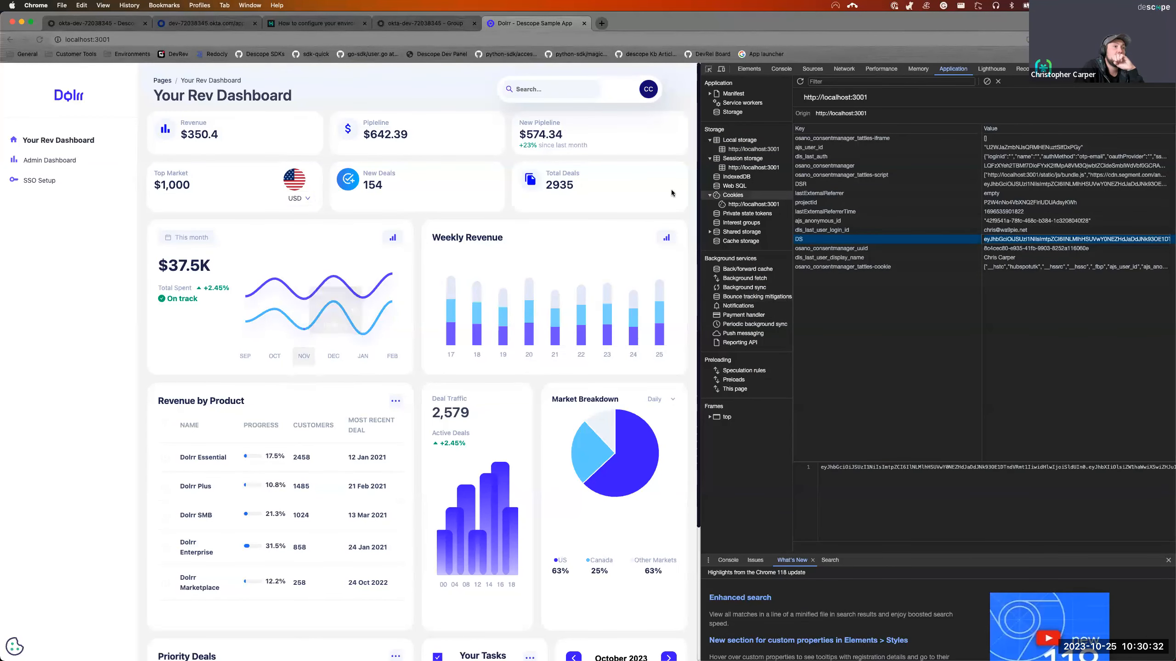
key("super+alt+i")
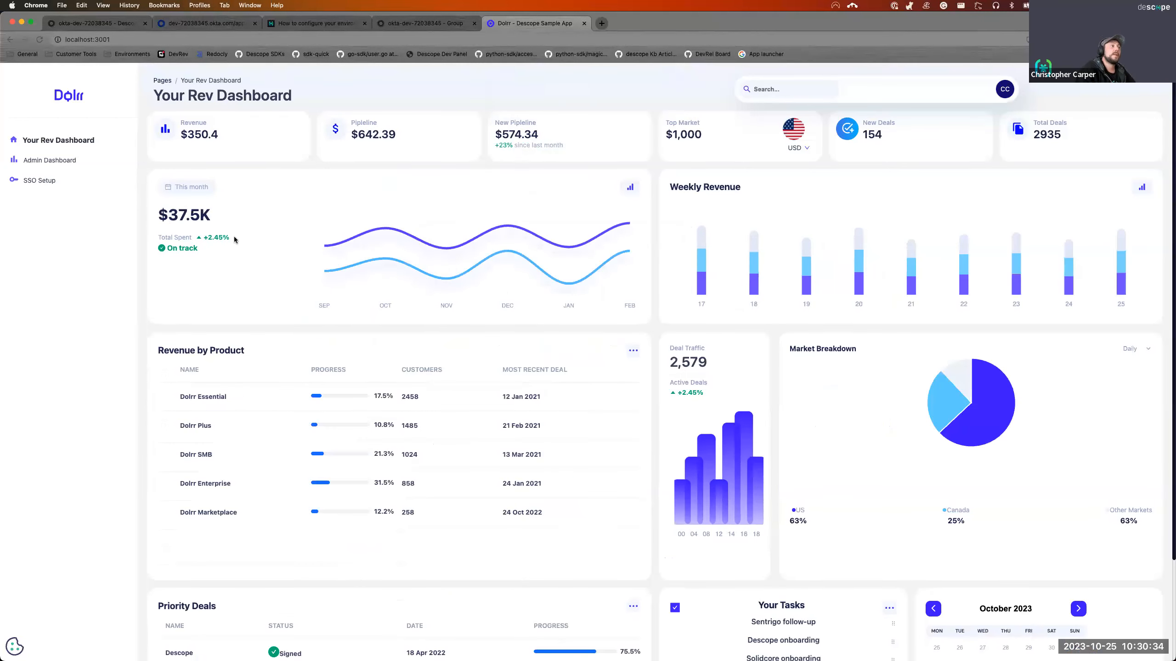
Step: Go to the sample app's SSO Setup page and reopen Developer Tools on it
left_click(58, 185)
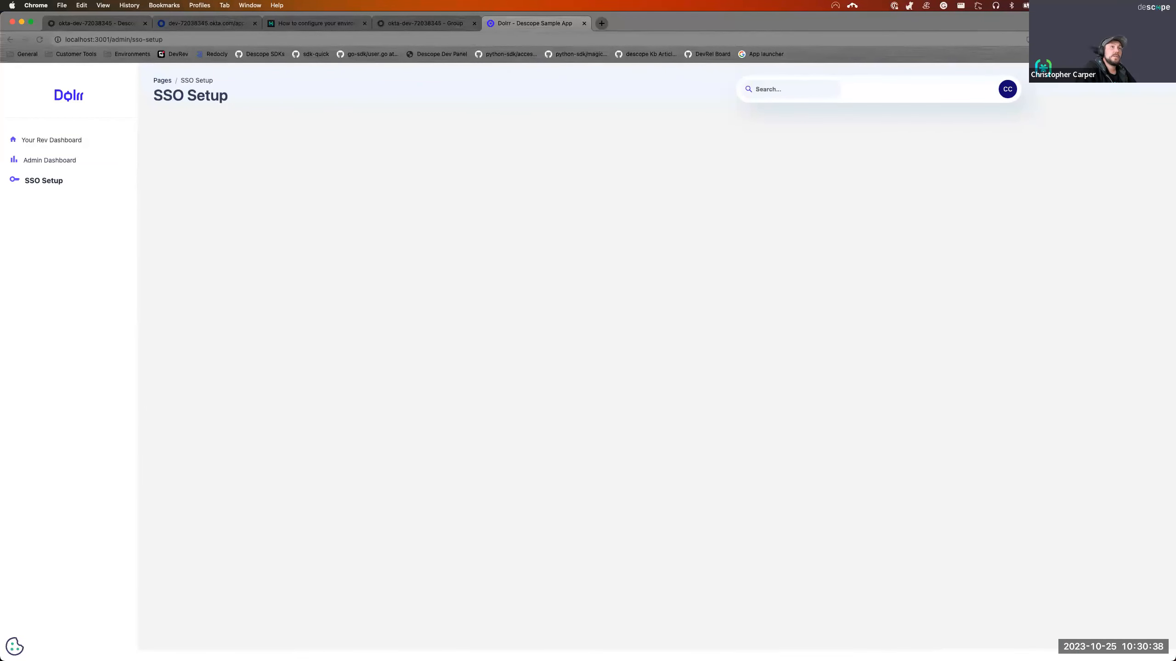
left_click(1167, 39)
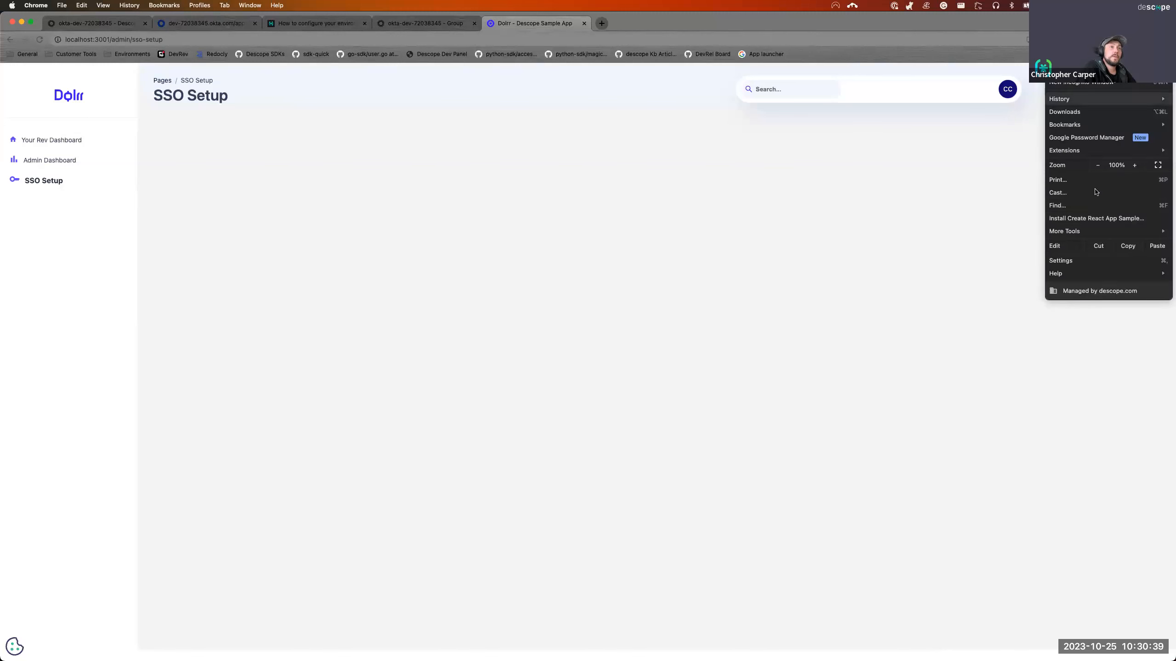
left_click(1086, 263)
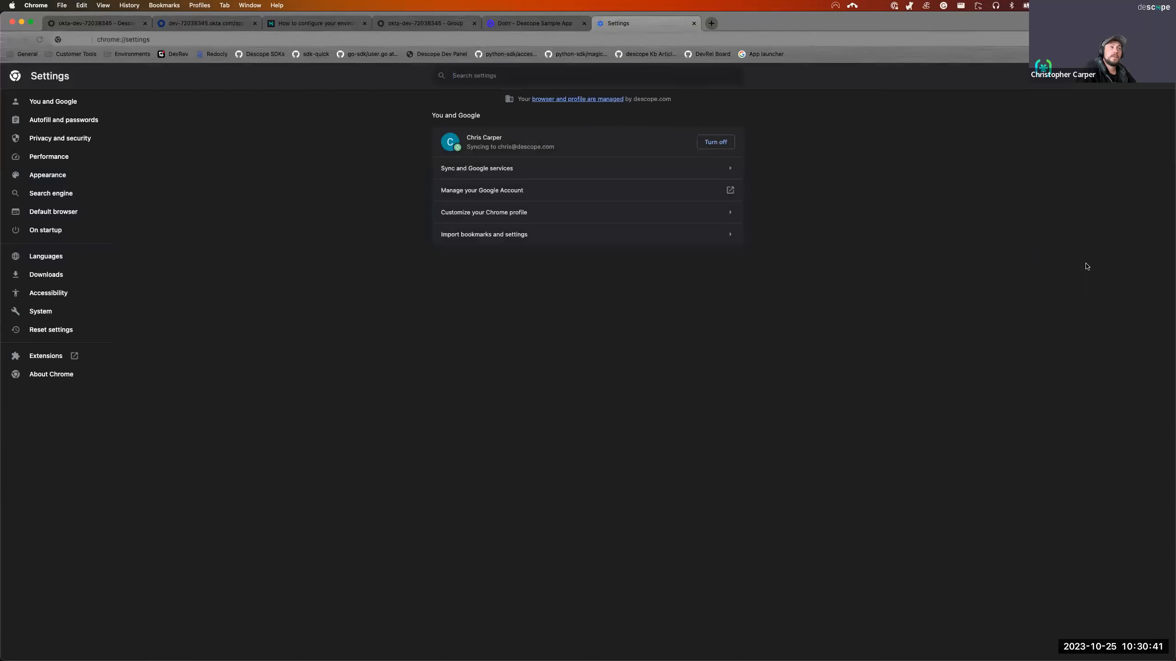
left_click(694, 23)
left_click(1167, 40)
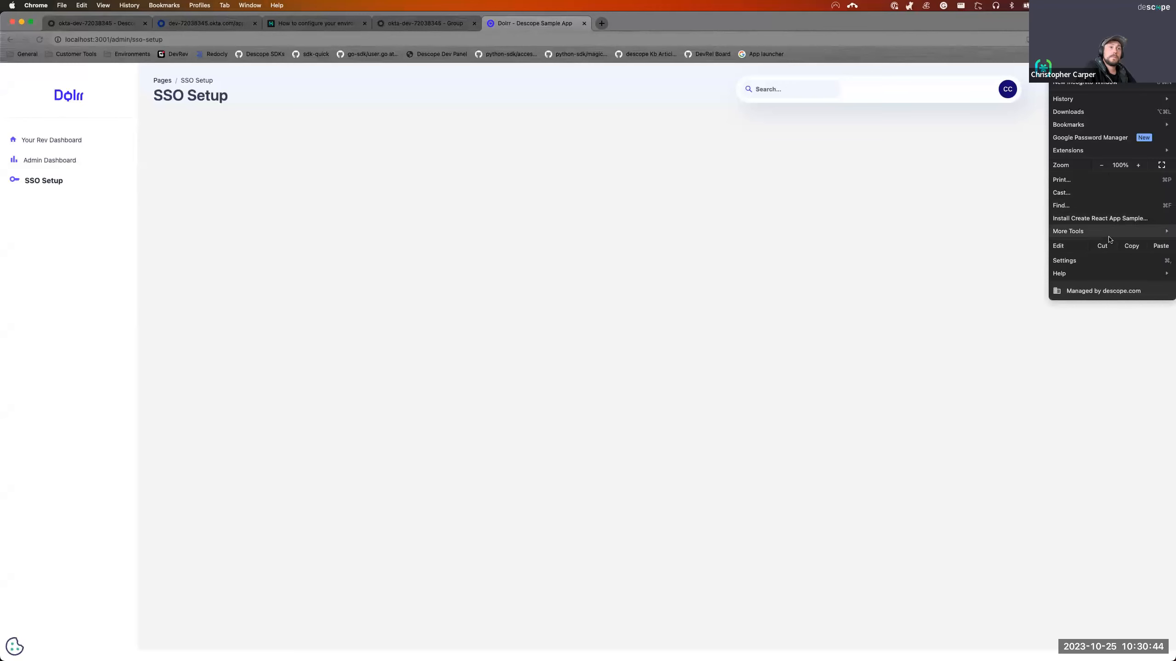
mouse_move(1113, 234)
left_click(981, 317)
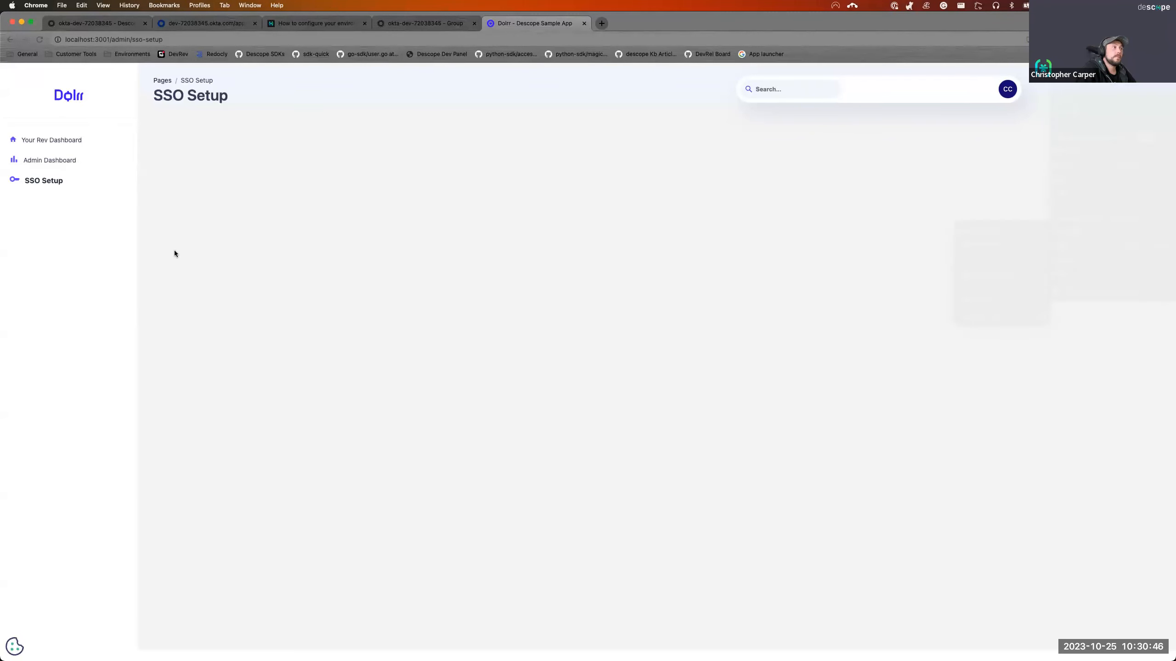
Step: Go to Your Rev Dashboard, return to SSO Setup, and check the console errors and the local storage entries
left_click(70, 146)
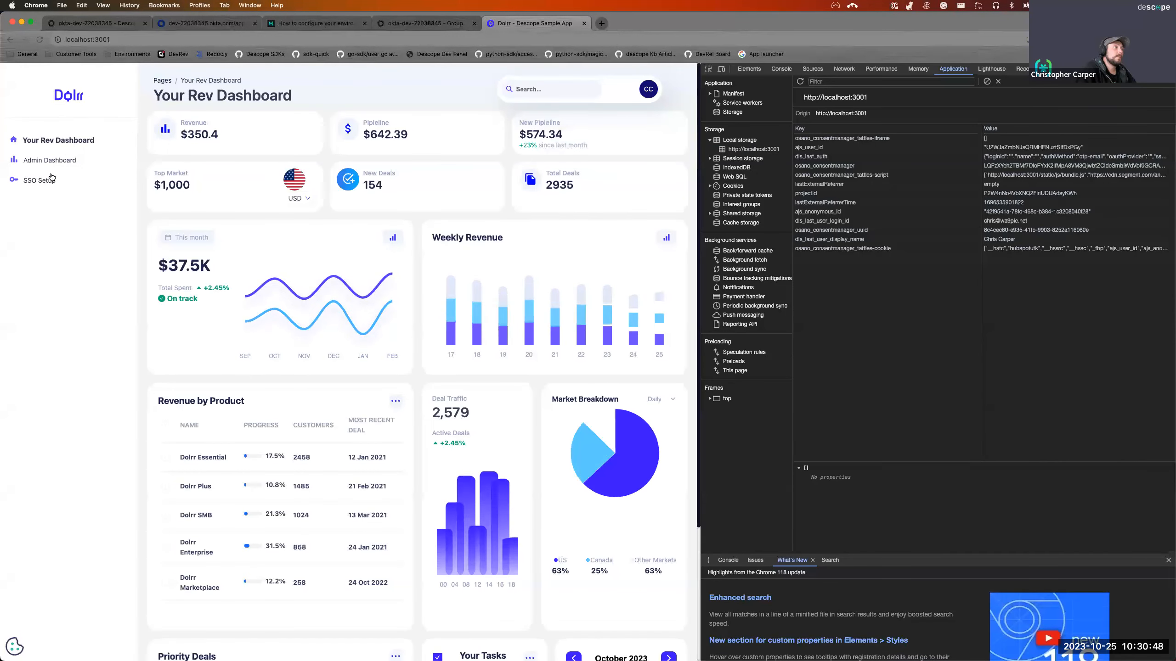
left_click(114, 175)
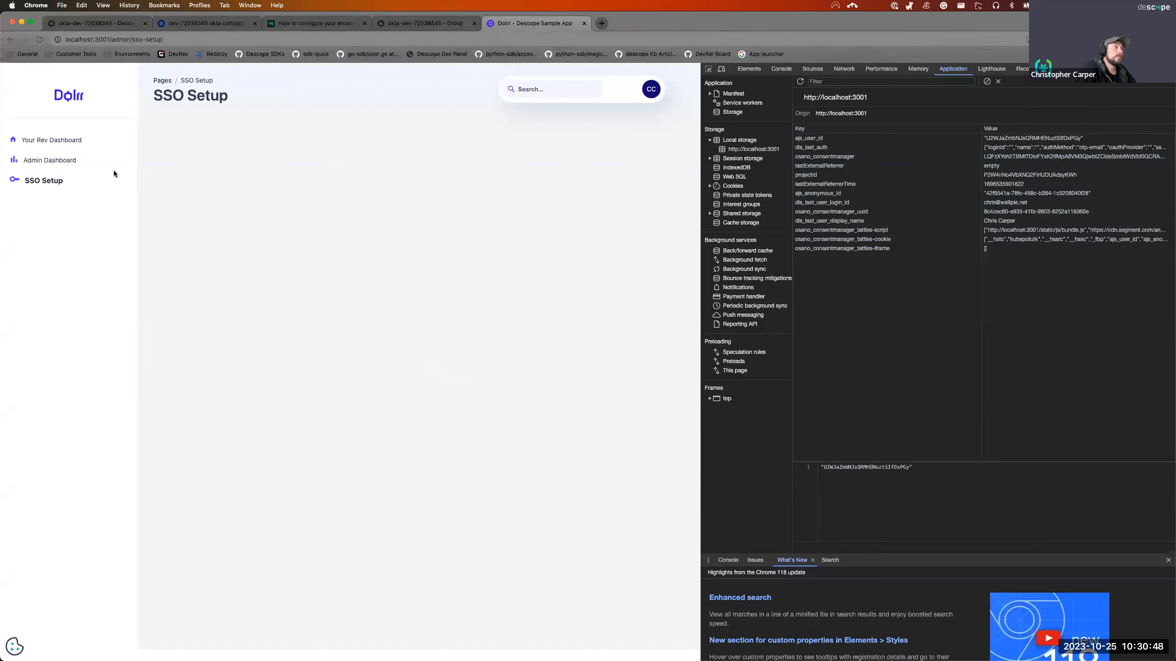
left_click(781, 68)
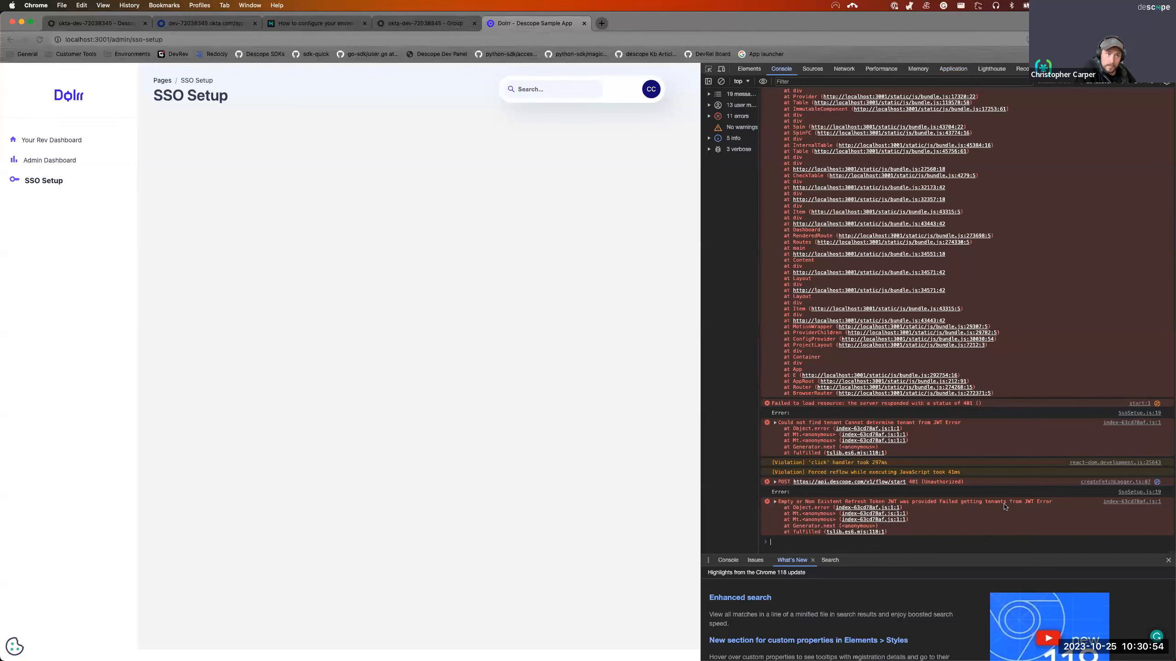
left_click(953, 69)
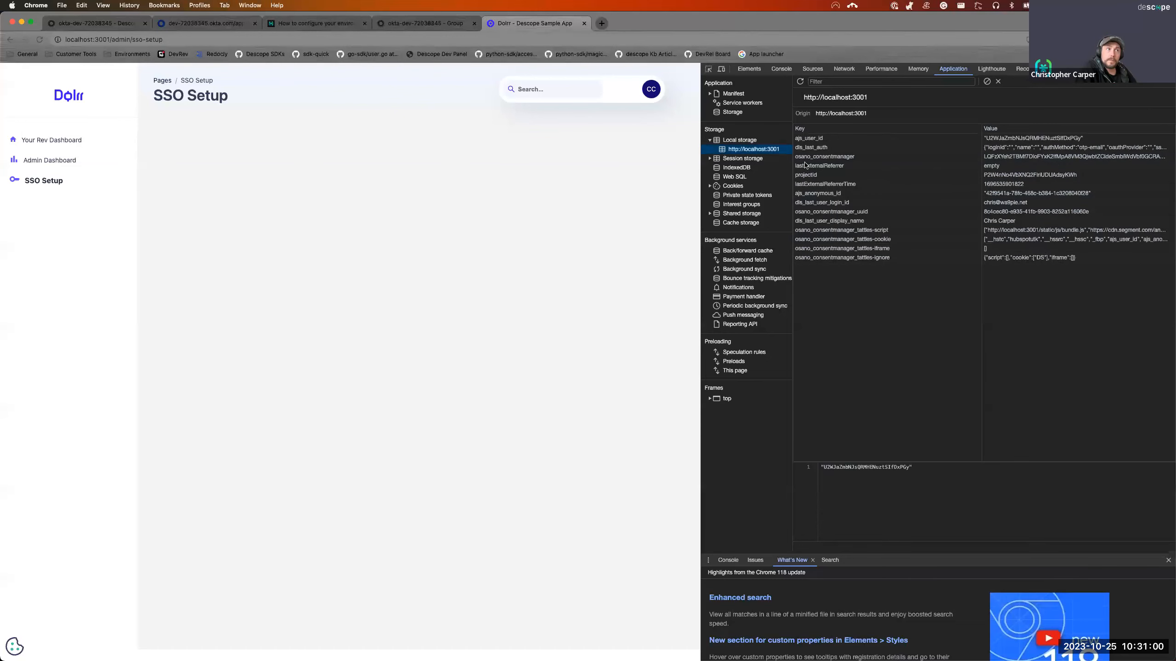
Step: Close the sample app tab and, in Visual Studio Code, restore App.js's projectId to projectId || process.env.REACT_APP_DESCOPE_PROJECT_ID without a baseUrl
left_click(584, 24)
key("ctrl+Up")
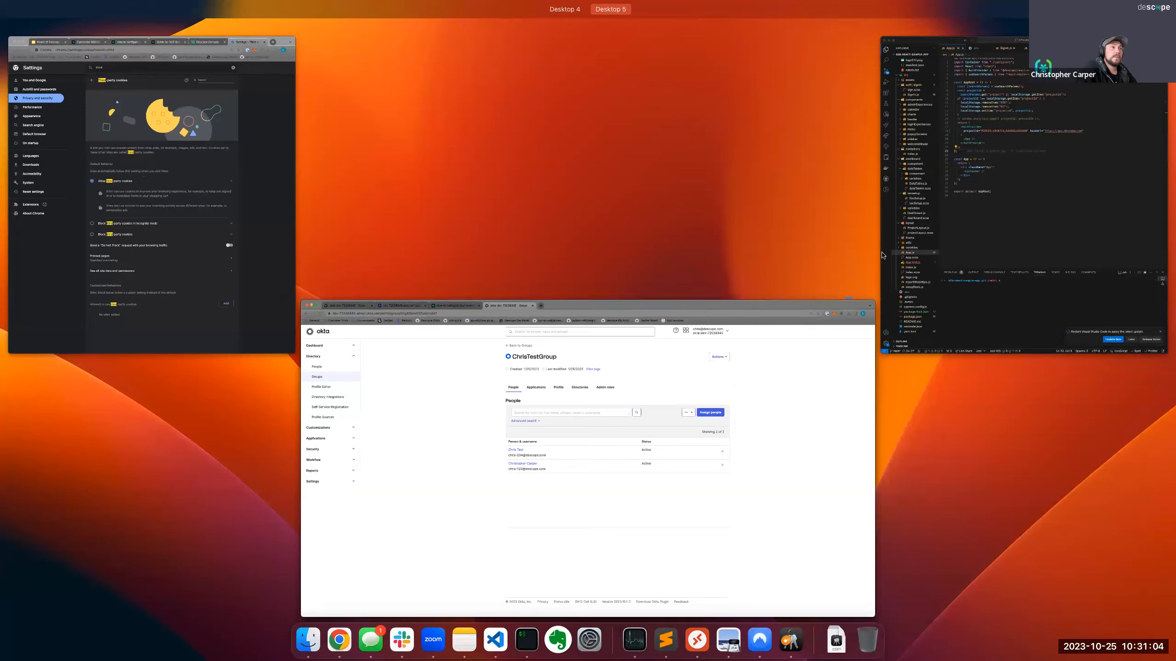
left_click(948, 258)
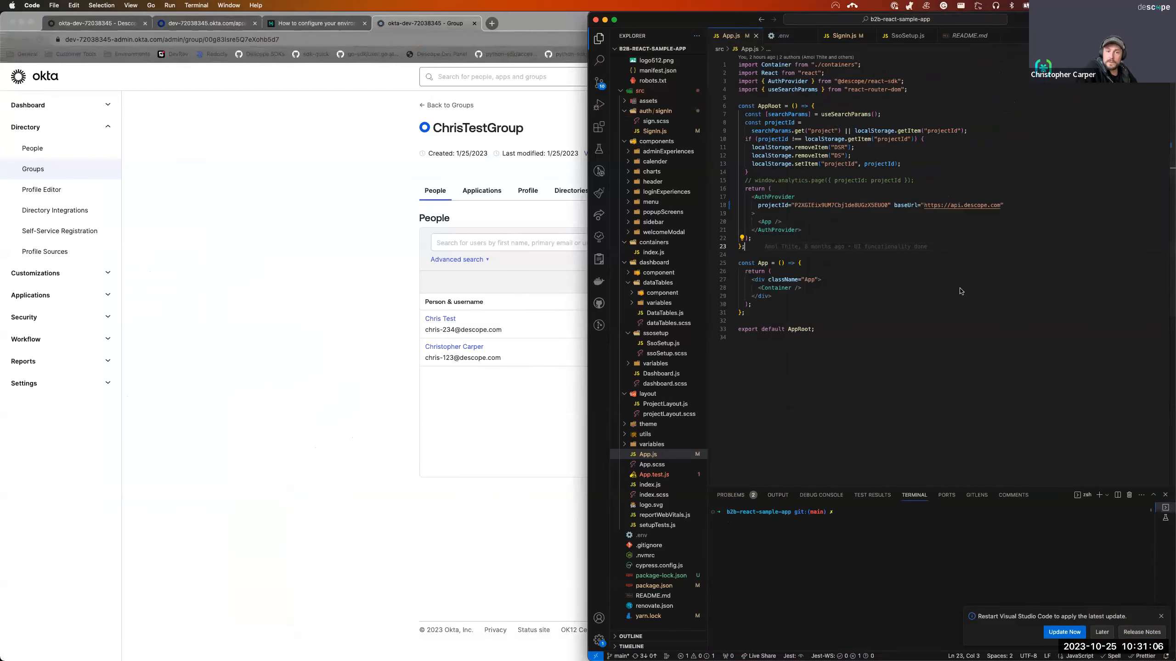
key("ctrl+Up")
key("ctrl+Up")
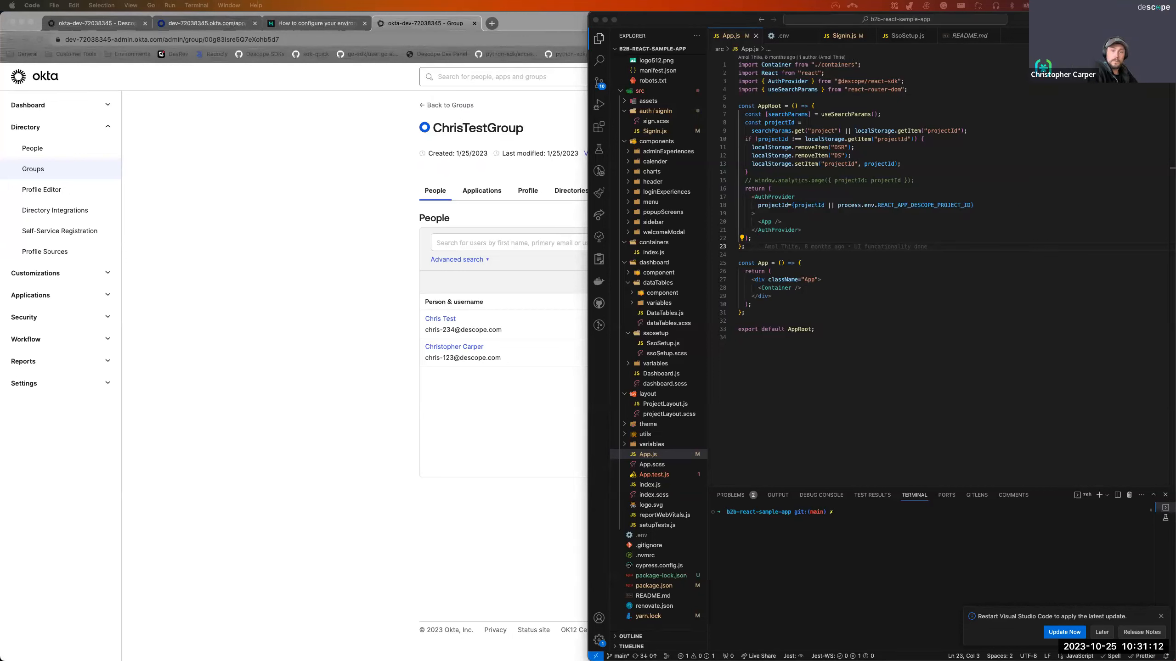
Step: Copy the SAML Webinar project ID from the Descope console's project settings into REACT_APP_DESCOPE_PROJECT_ID in the .env file
scroll(658, 342, "up", 1)
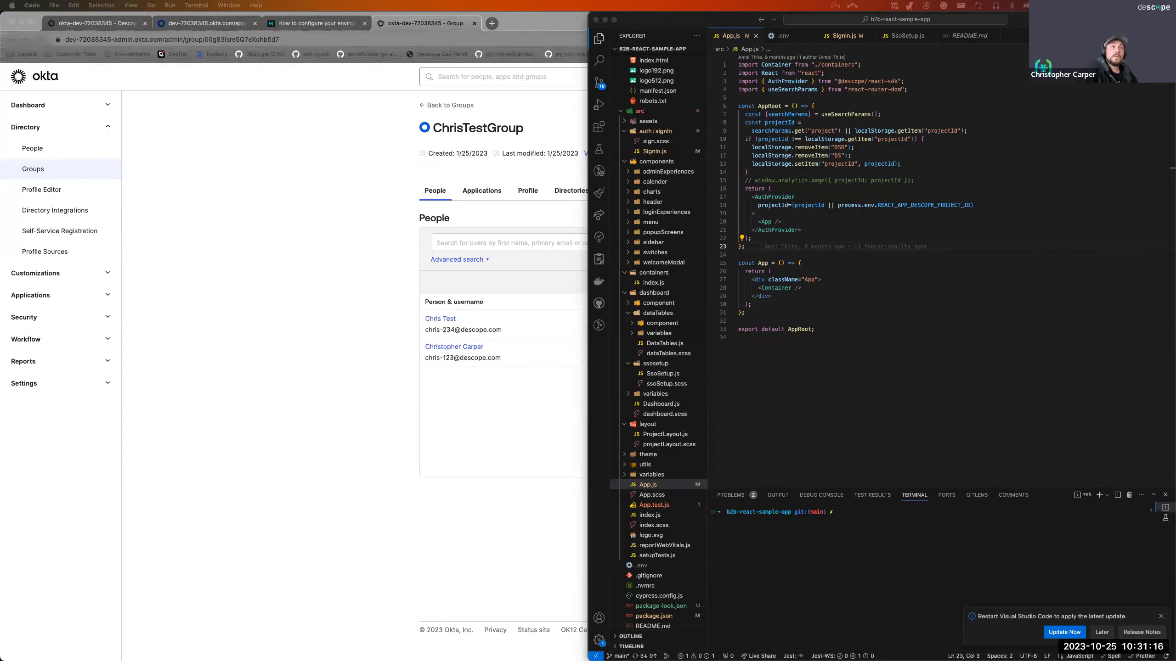
left_click(785, 38)
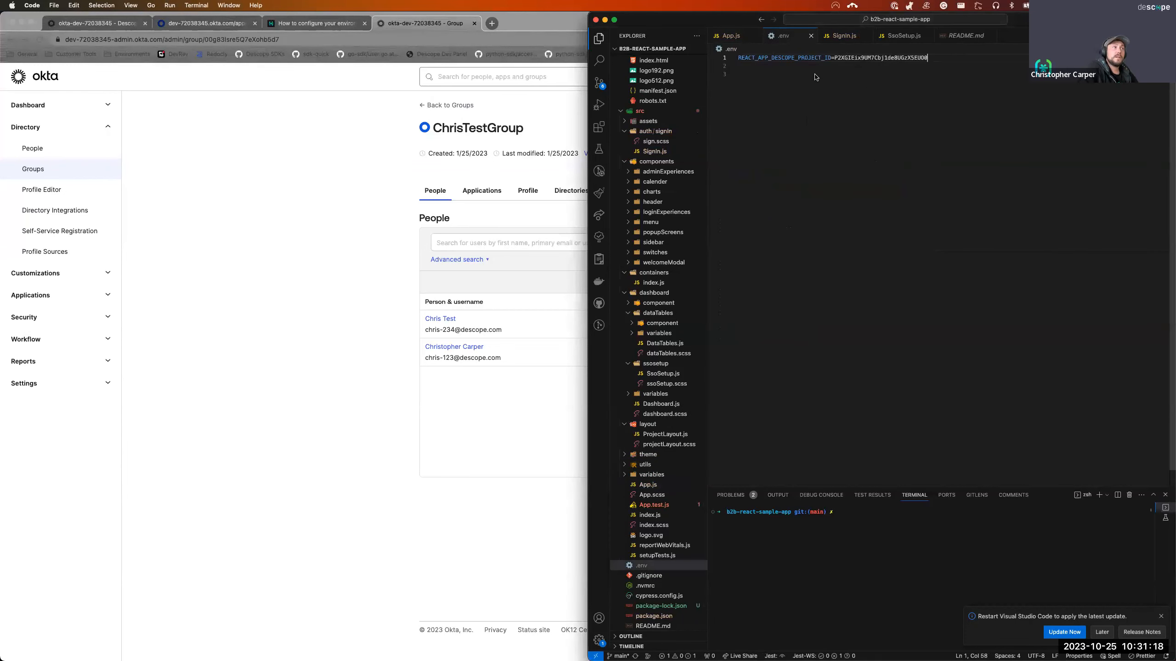
key("ctrl+Up")
left_click(208, 384)
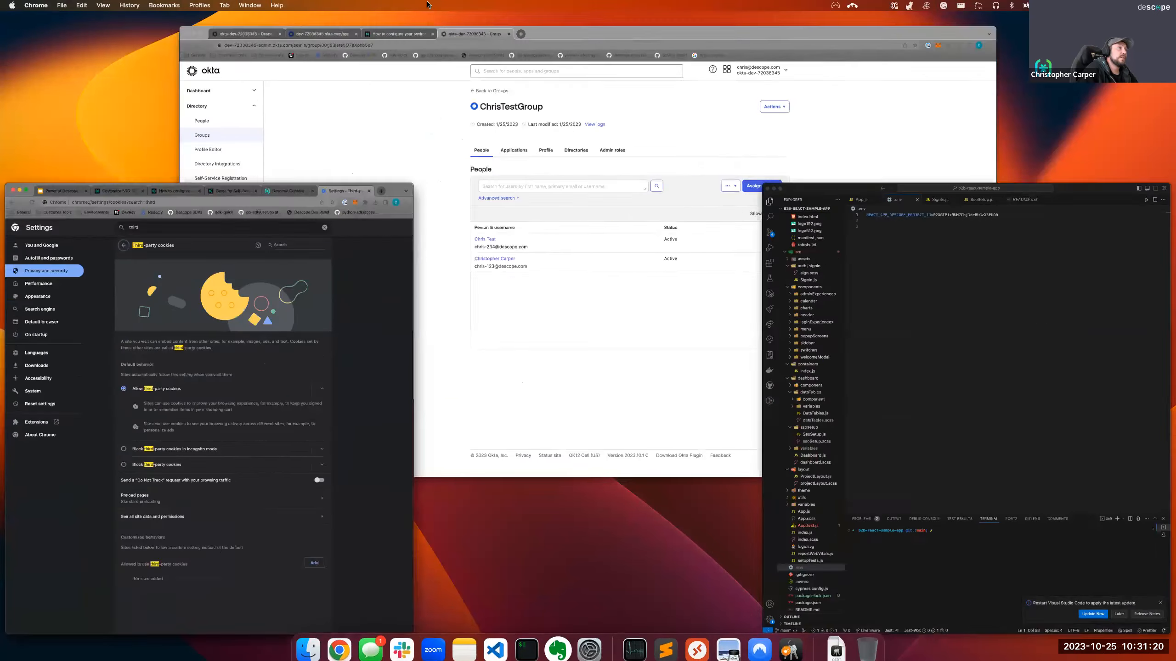
left_click(408, 23)
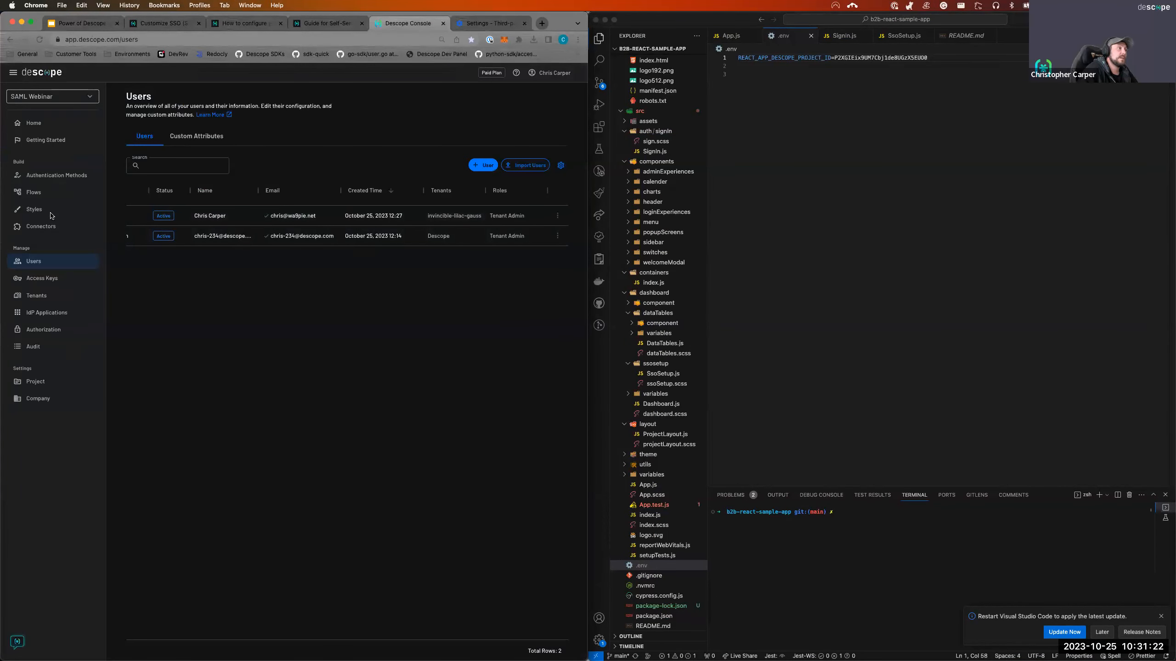
left_click(39, 382)
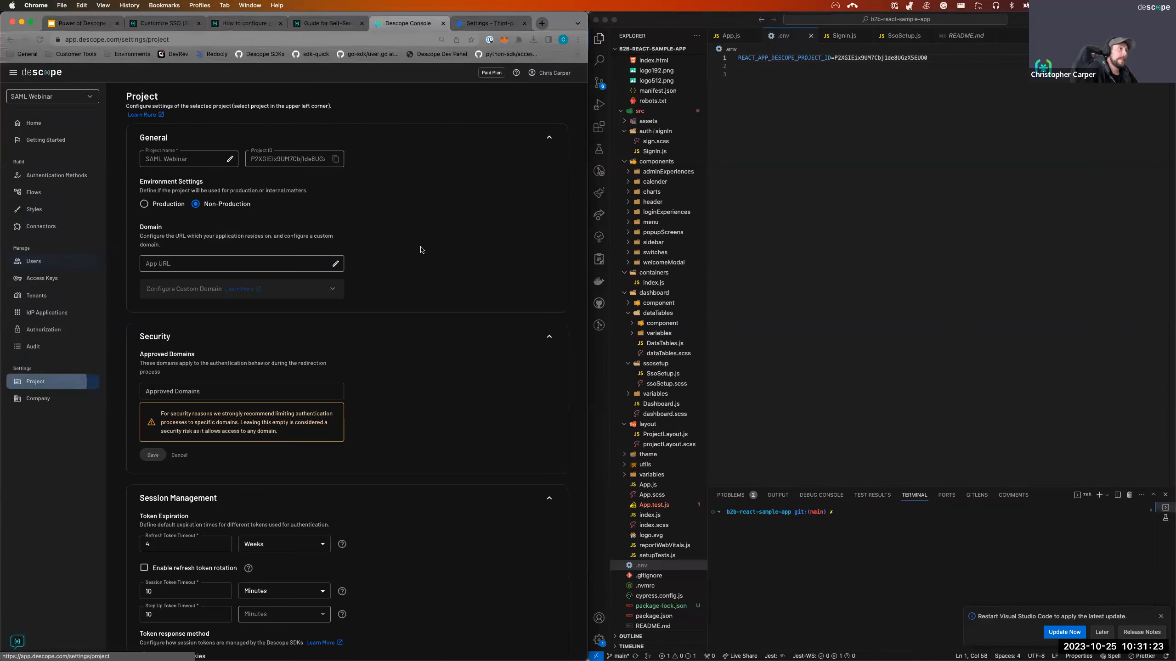
left_click(337, 160)
double_click(906, 59)
key("super+v")
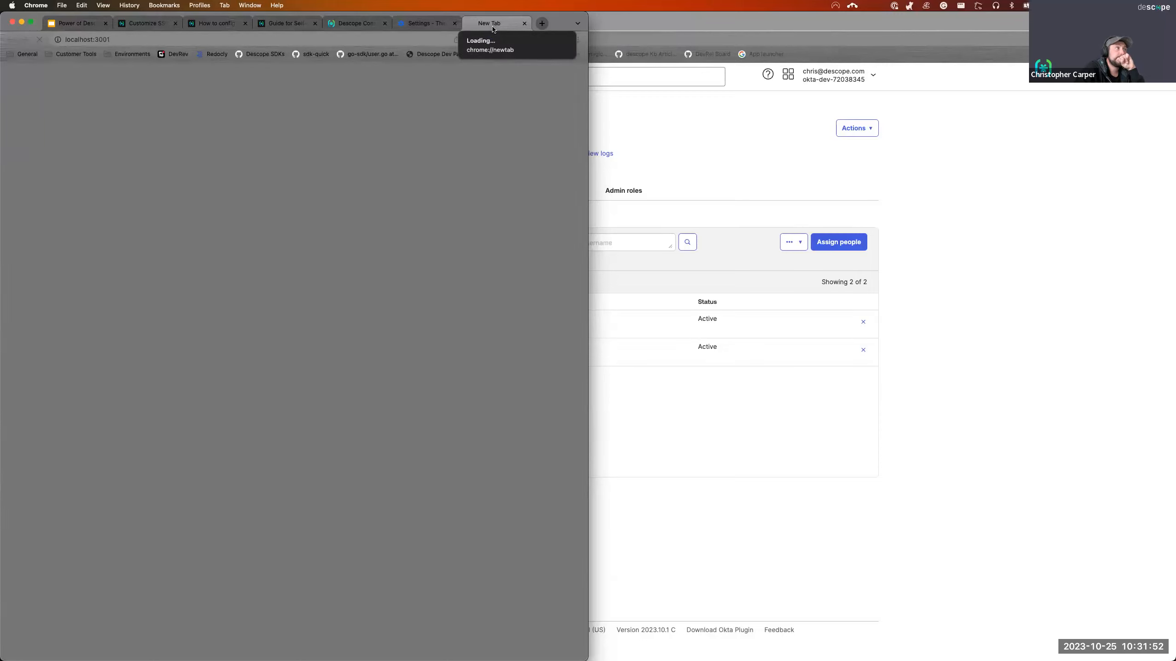
Step: Reload localhost:3001 in the console's browser window, close that sample app tab and return to the Okta window
left_click(436, 39)
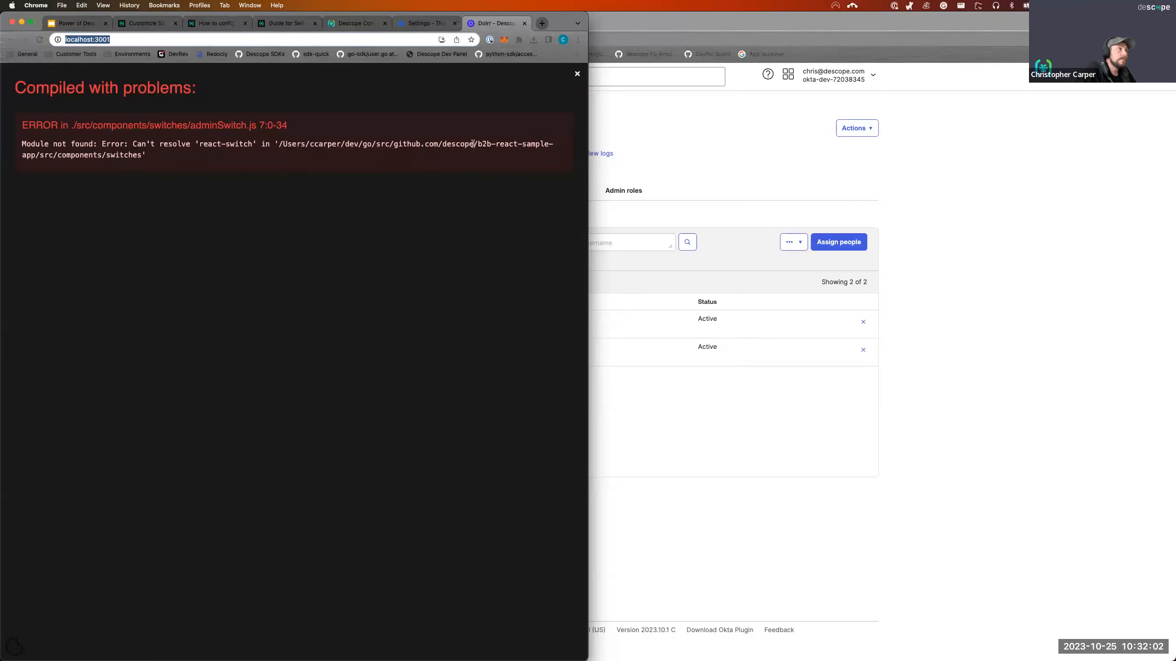
key("super+Tab")
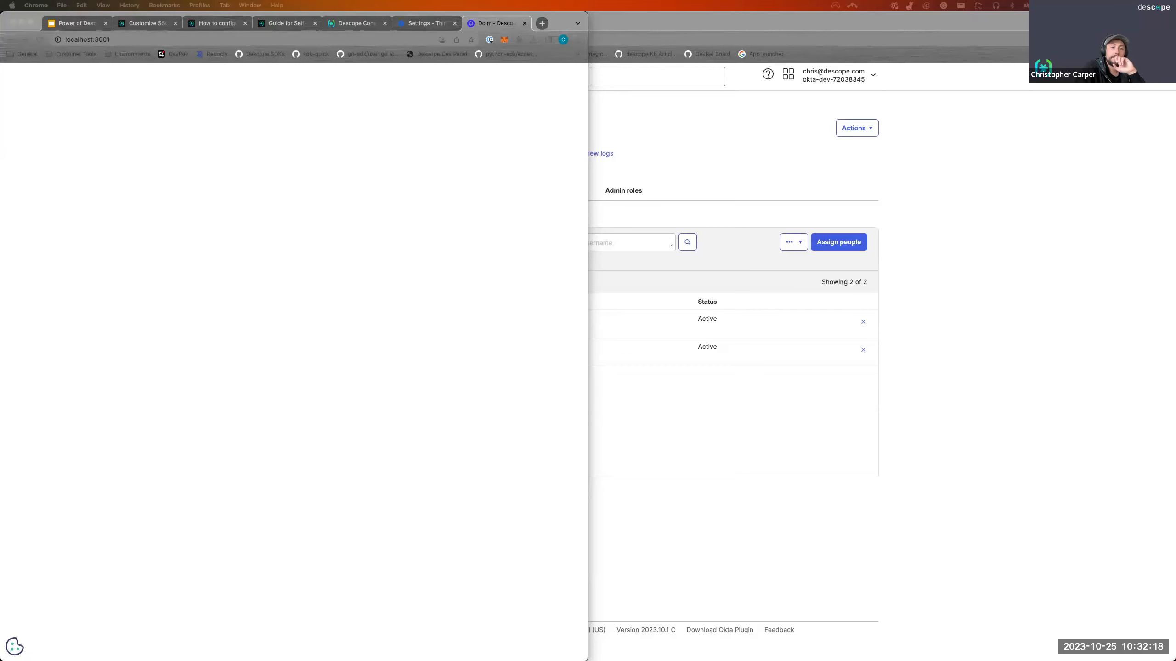
left_click(833, 272)
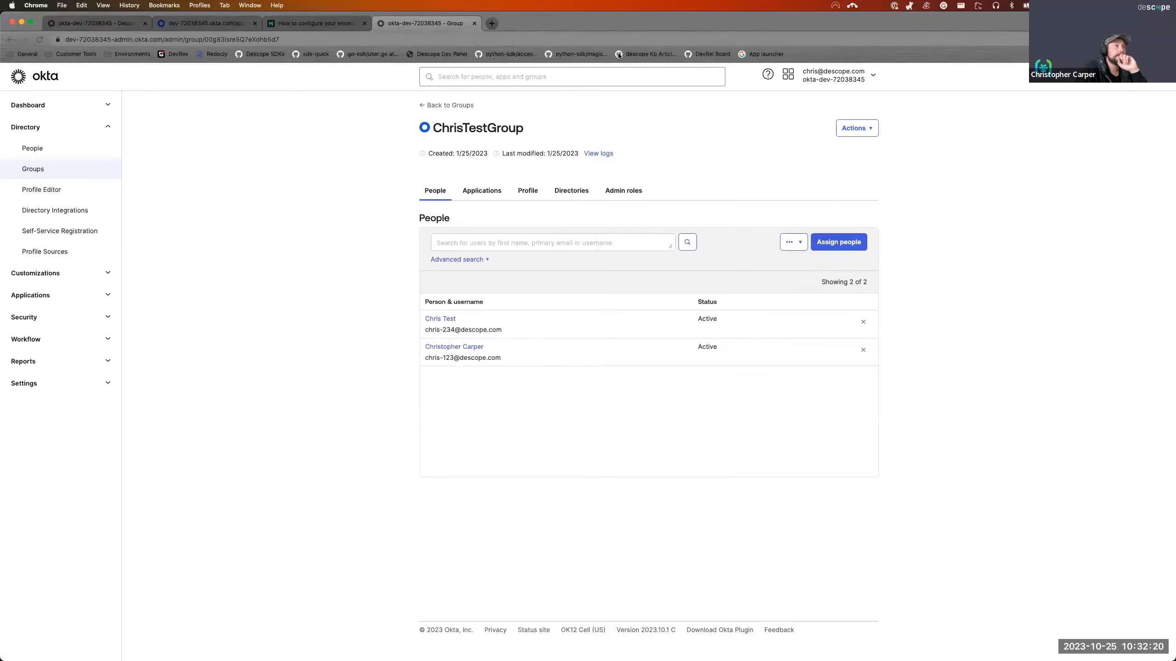
key("ctrl+Up")
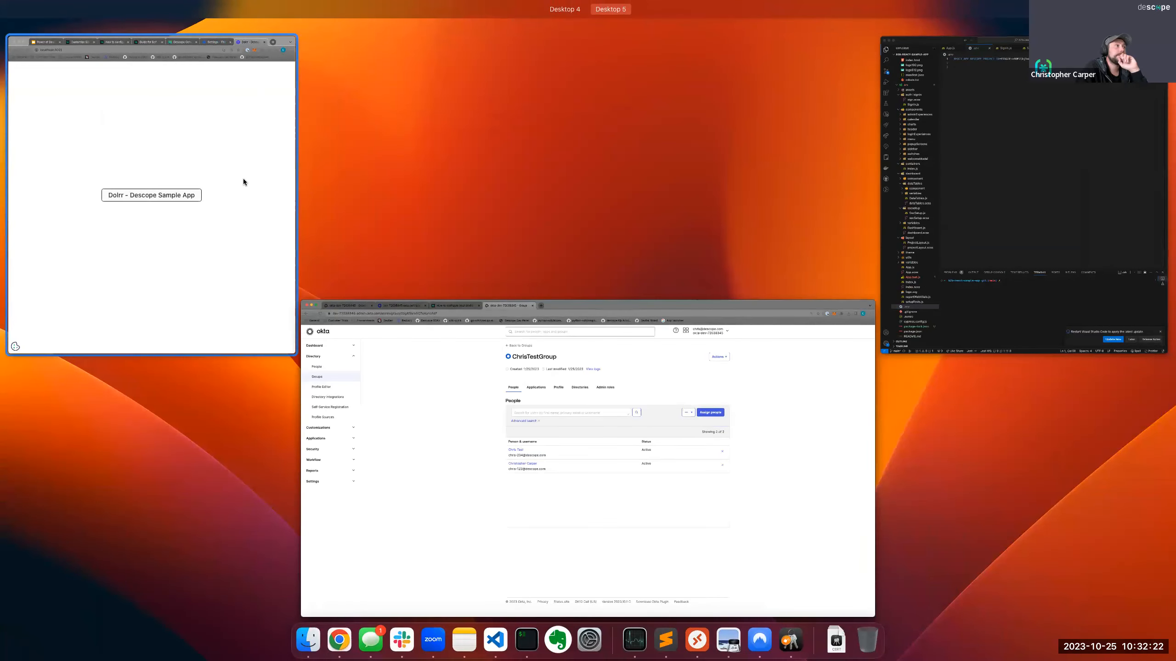
left_click(243, 180)
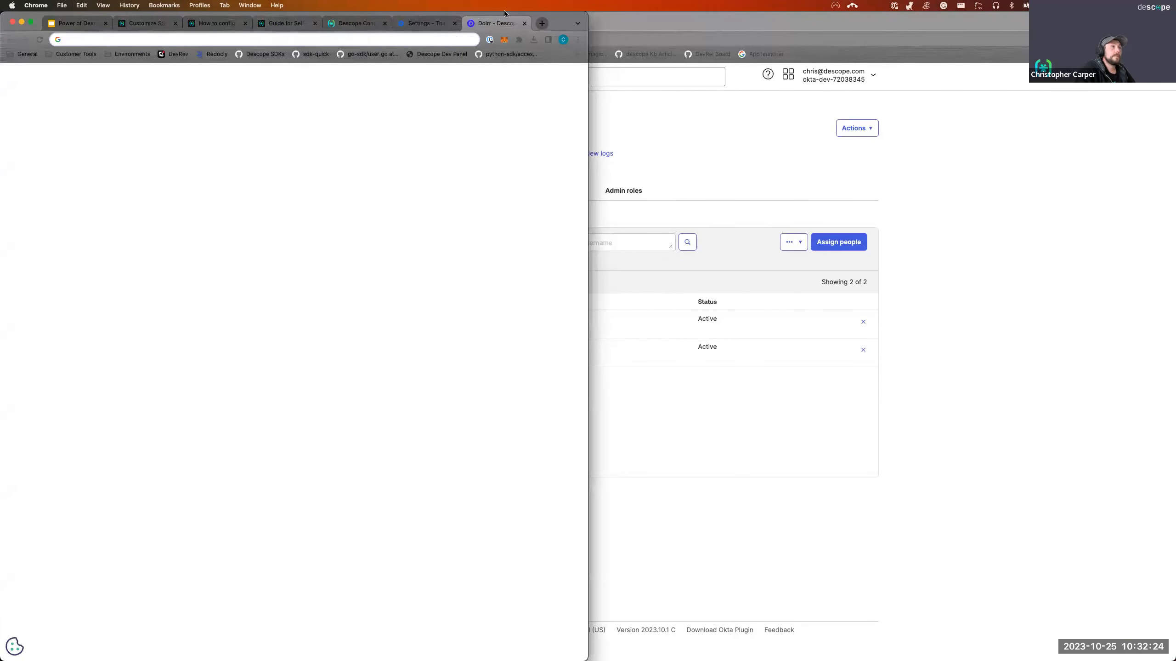
left_click(524, 23)
left_click(610, 28)
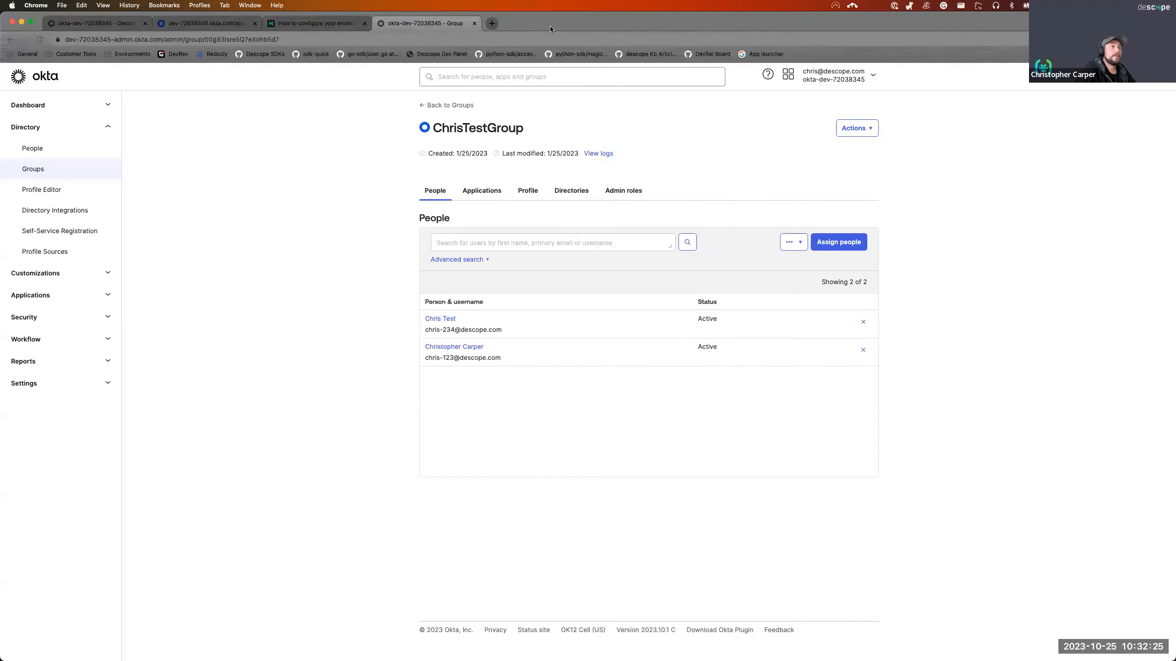
Step: Load localhost:3001 in a new tab of the Okta window and dismiss the Welcome to Dolrr message
left_click(492, 23)
key("super+v")
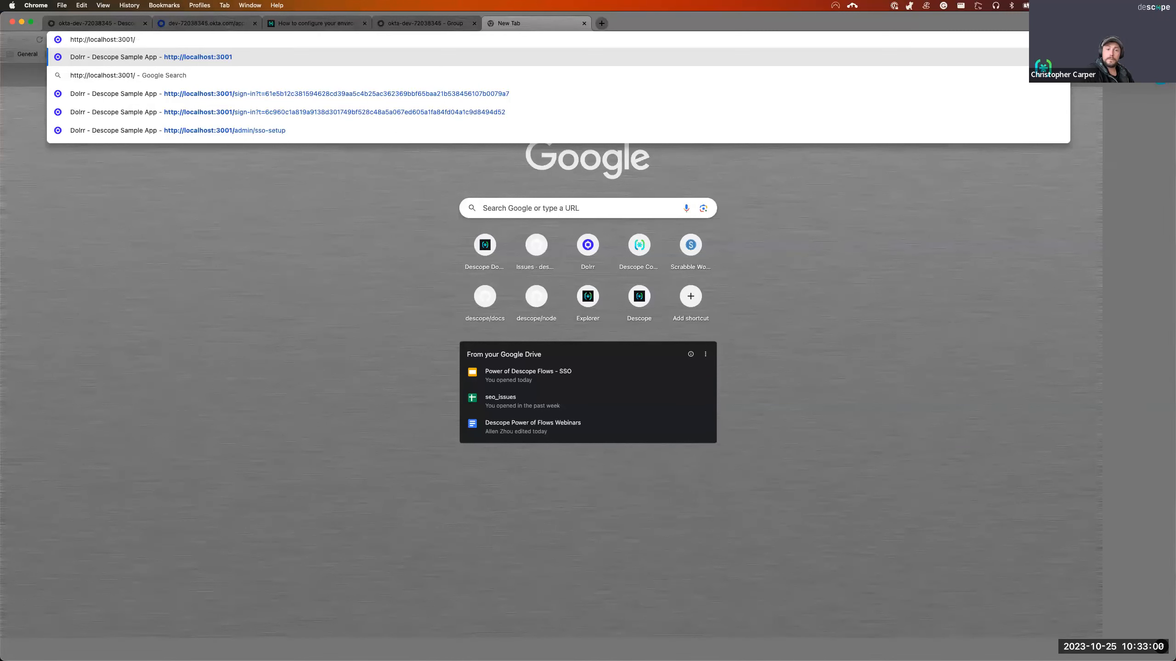
key("Return")
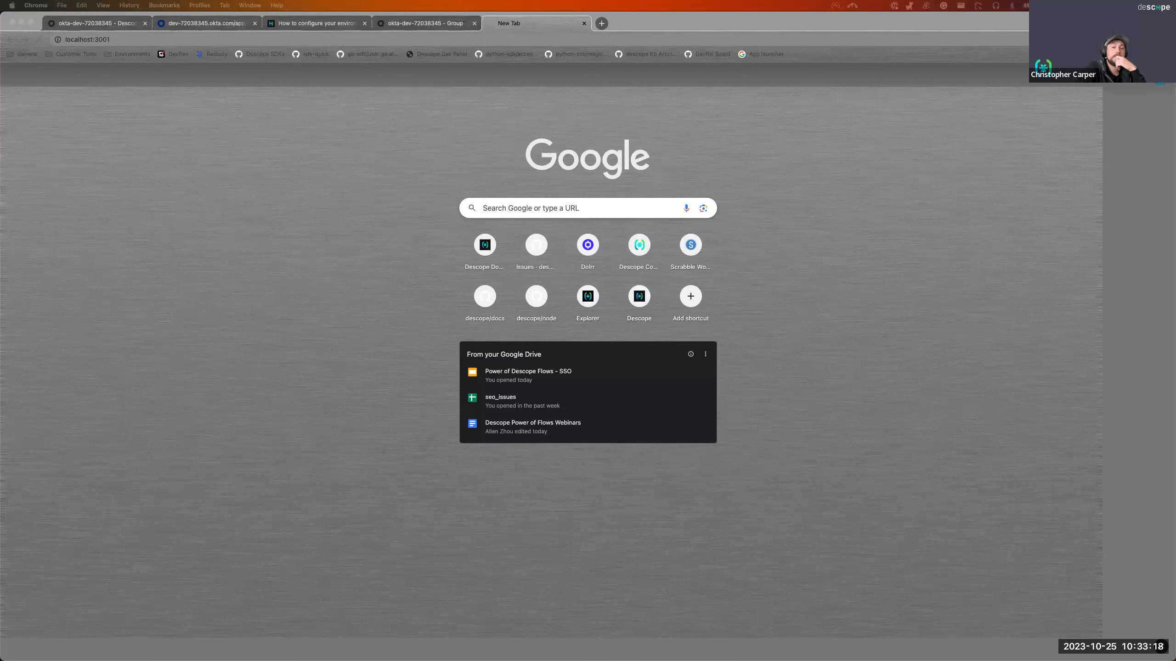
left_click(534, 37)
key("Return")
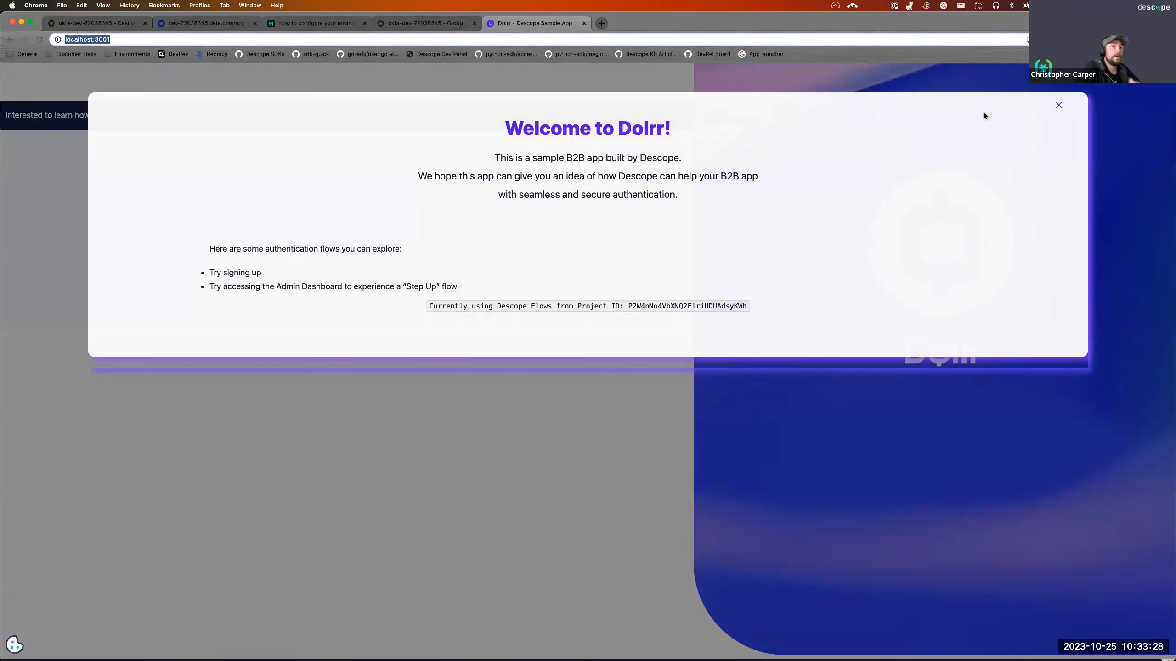
left_click(1059, 105)
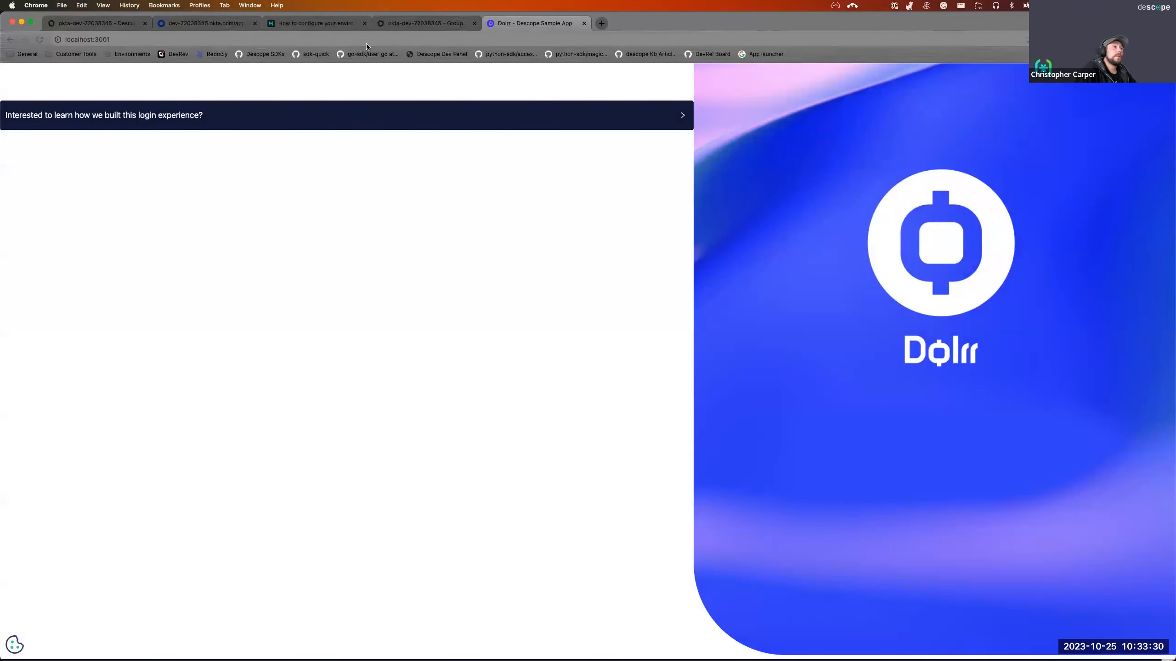
Step: Reload the sample app's sign-in page at localhost:3001
left_click(455, 56)
key("super+l")
key("Return")
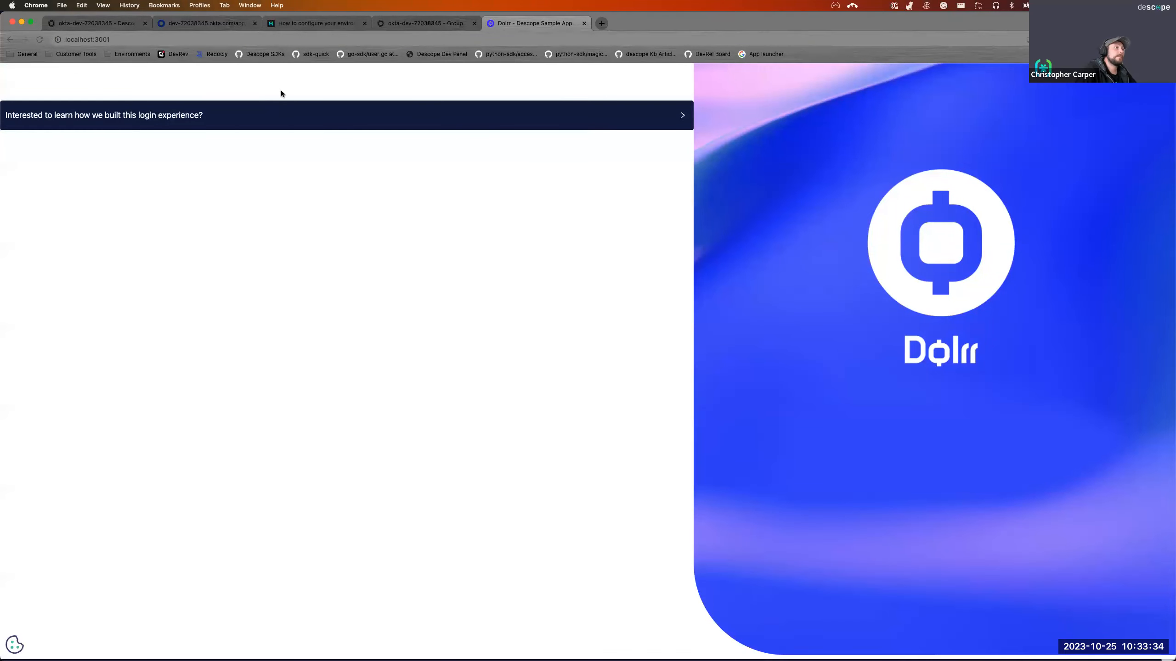
Step: Replace the AuthProvider's projectId expression in App.js with the project ID copied from the .env file, and save
key("ctrl+Up")
left_click(873, 136)
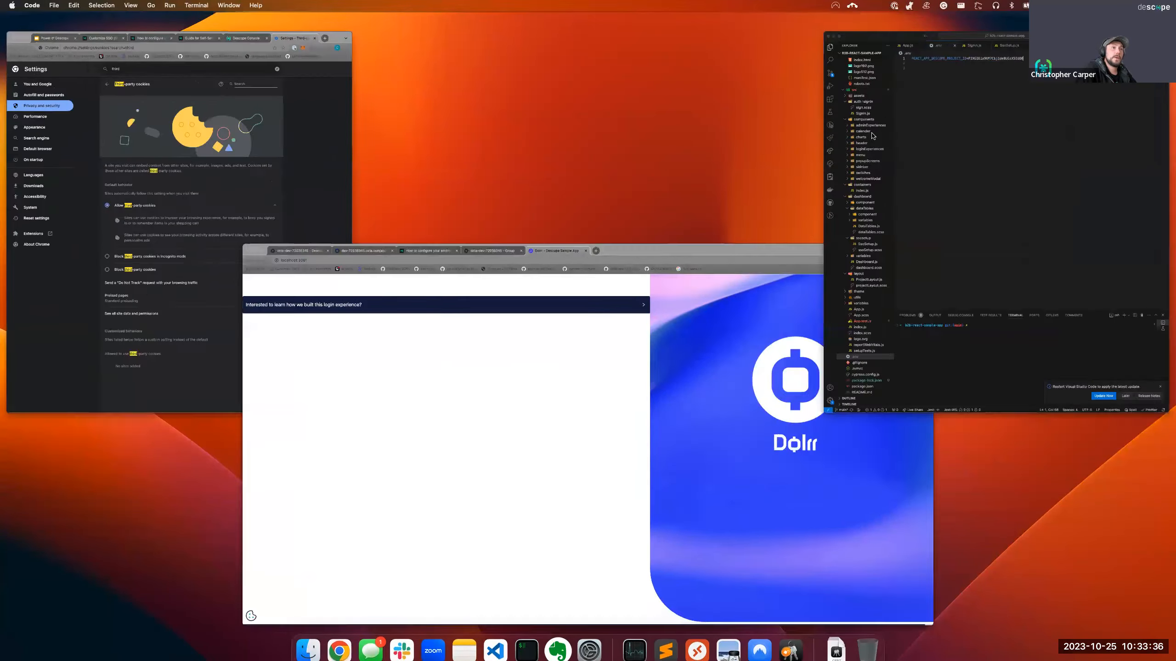
triple_click(894, 58)
key("super+x")
key("super+z")
key("super+c")
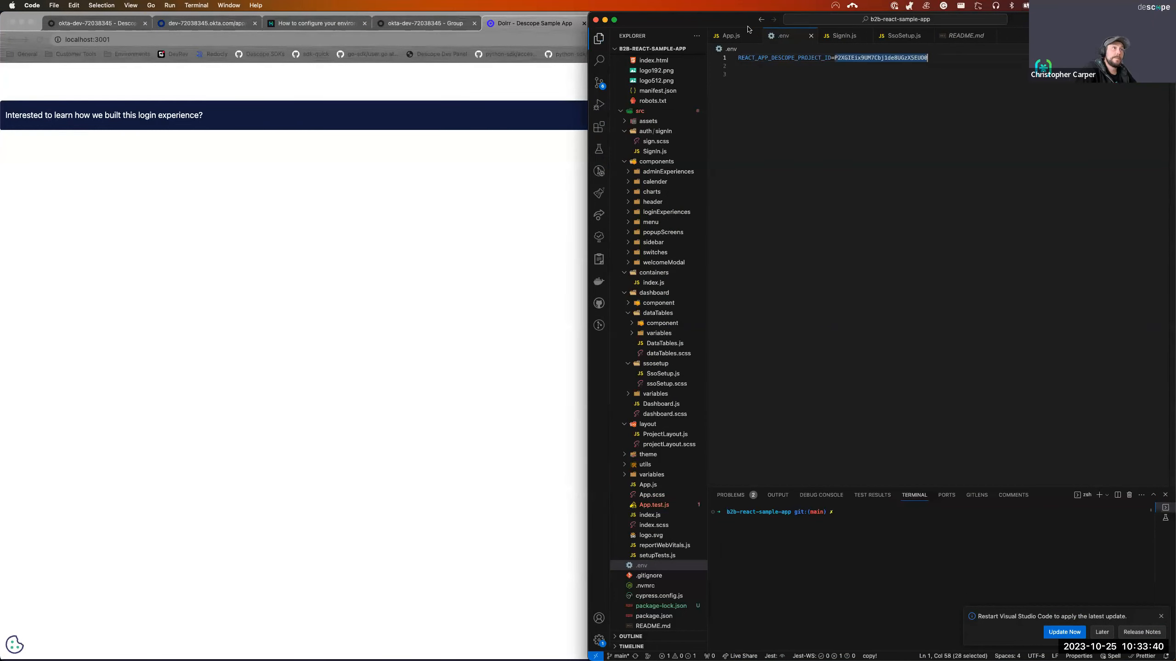
left_click(736, 36)
double_click(803, 205)
key("super+v")
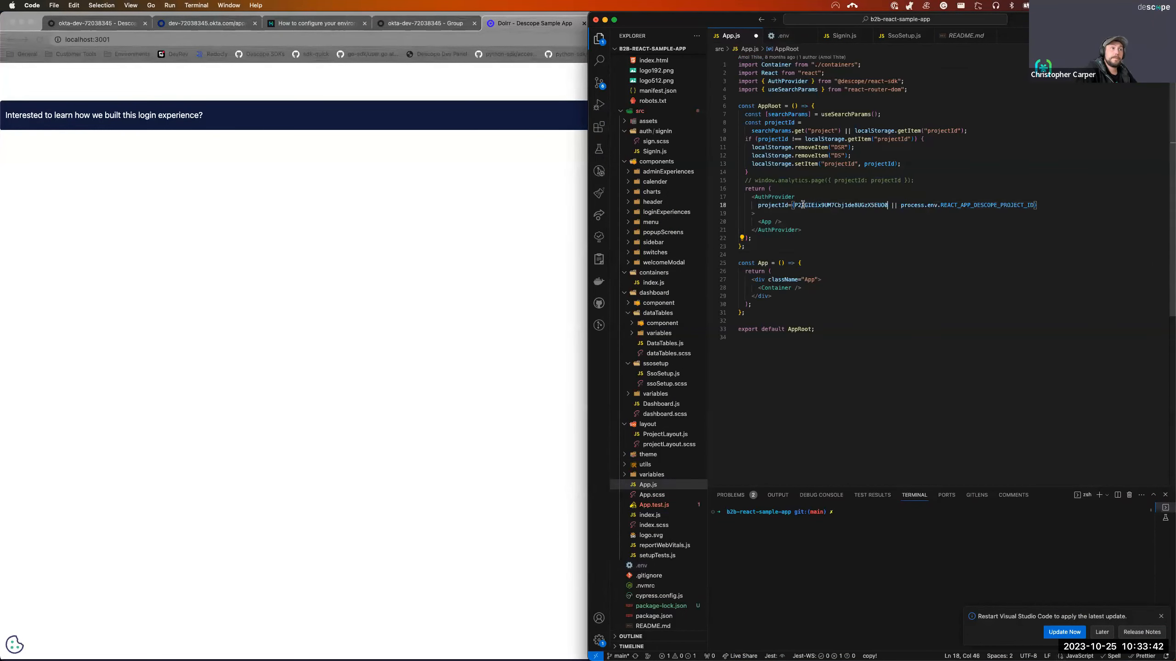
left_click_drag(889, 205, 1035, 206)
key("BackSpace")
key("super+s")
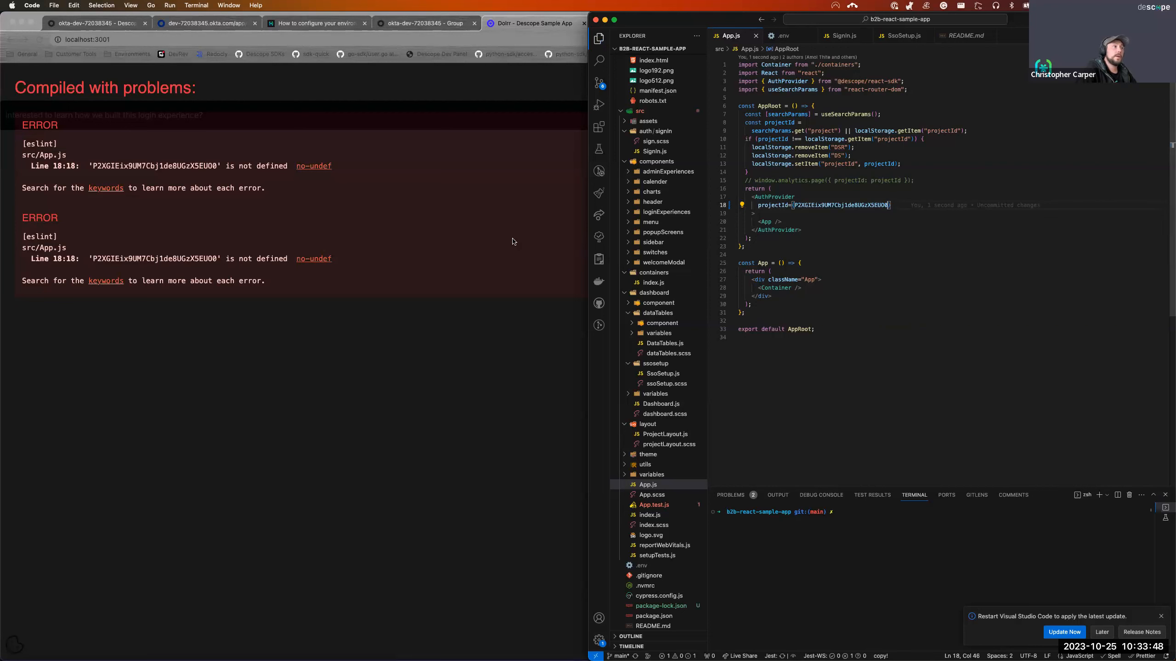
Step: Turn the hard-coded projectId value in App.js into a double-quoted string and save the file
type("\"")
key("Left")
key("Left")
key("Left")
key("Left")
key("Left")
key("Left")
key("Left")
key("Left")
key("Left")
key("Left")
key("Left")
key("Left")
key("Left")
key("Left")
key("Left")
key("Left")
key("Left")
key("Left")
key("Left")
key("Left")
type("\"")
key("super+s")
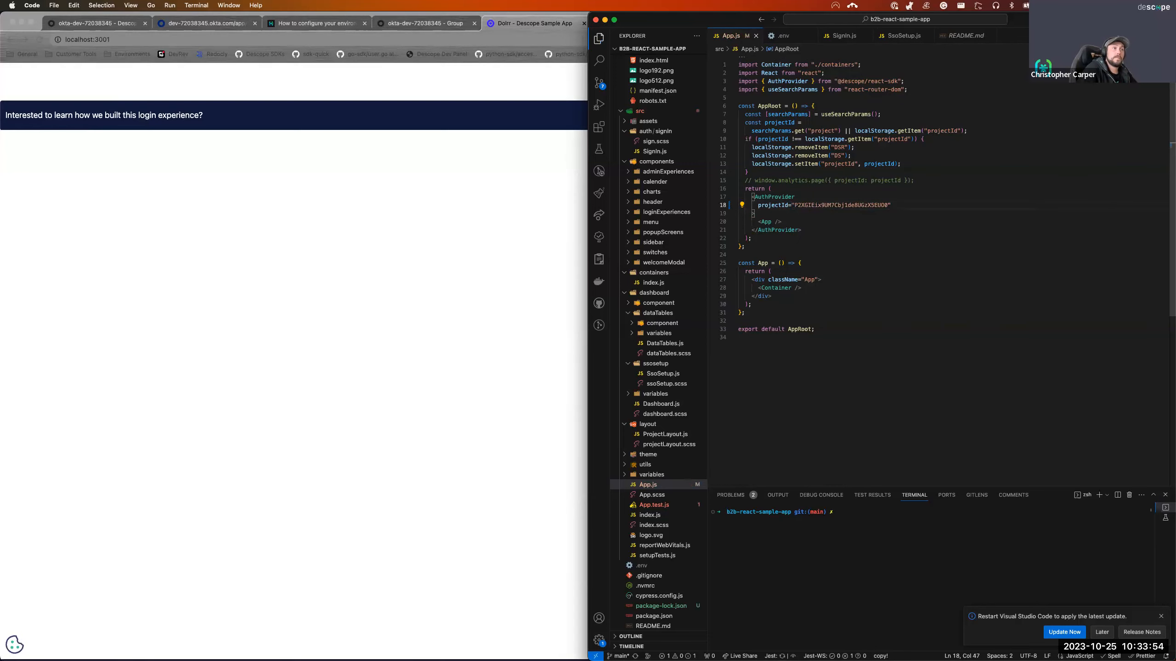
Step: Reload the sample app in the browser and continue with SSO using the user's email address
left_click(129, 175)
key("super+r")
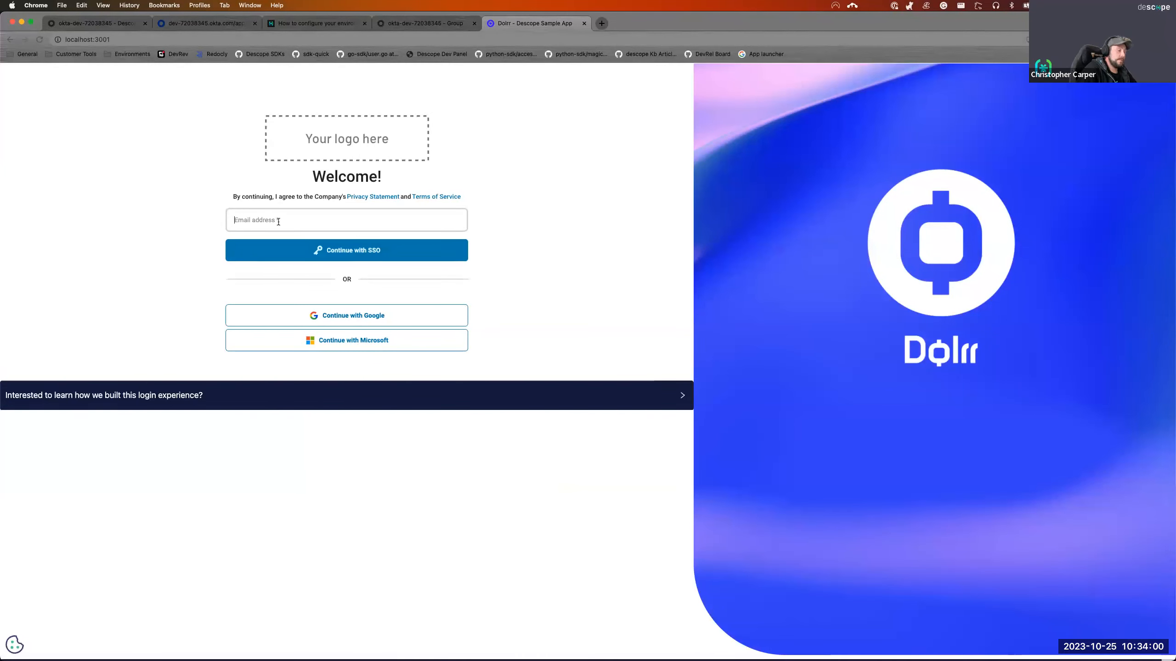
left_click(302, 250)
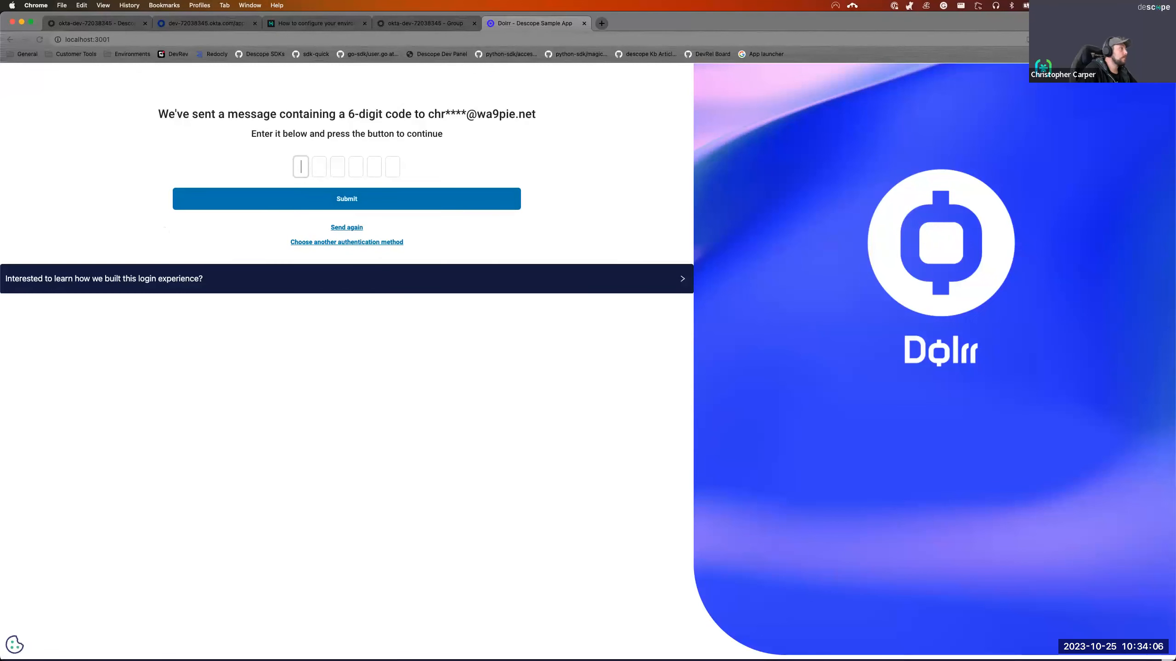
Step: Get the emailed 6-digit verification code, enter it in the sample app's code field and submit it
key("super+Tab")
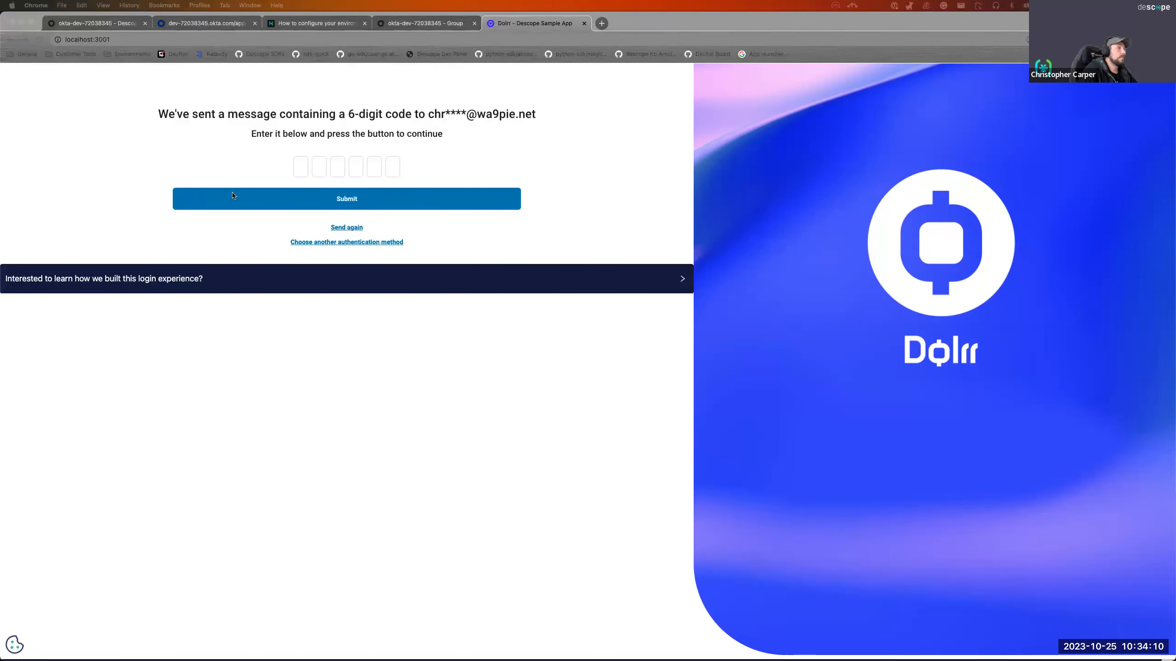
left_click(302, 168)
key("super+v")
left_click(326, 195)
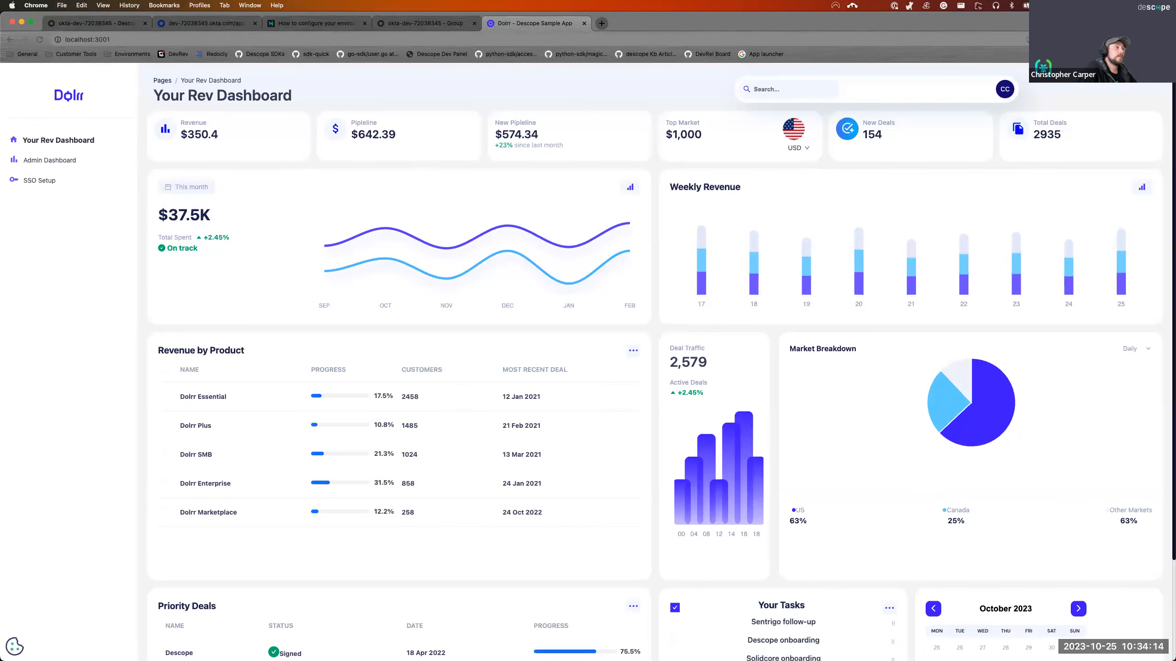
Step: Inspect localhost:3001's local storage in the developer tools and the console output of the sample app's SSO Setup page
left_click(1168, 39)
mouse_move(1069, 231)
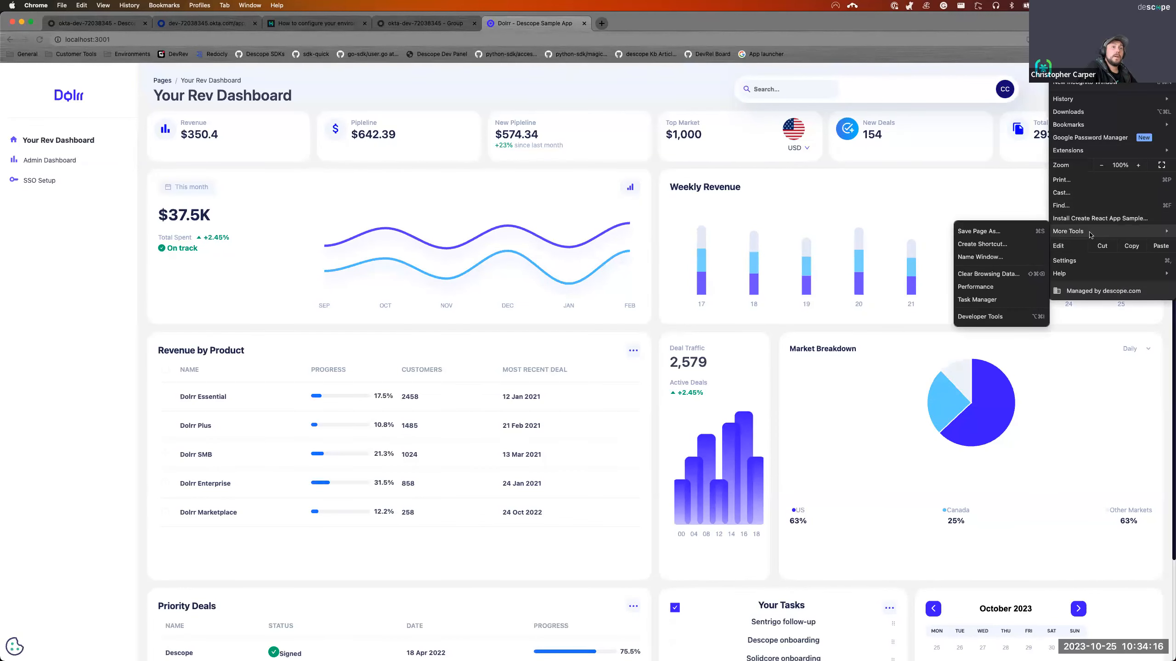
left_click(1002, 320)
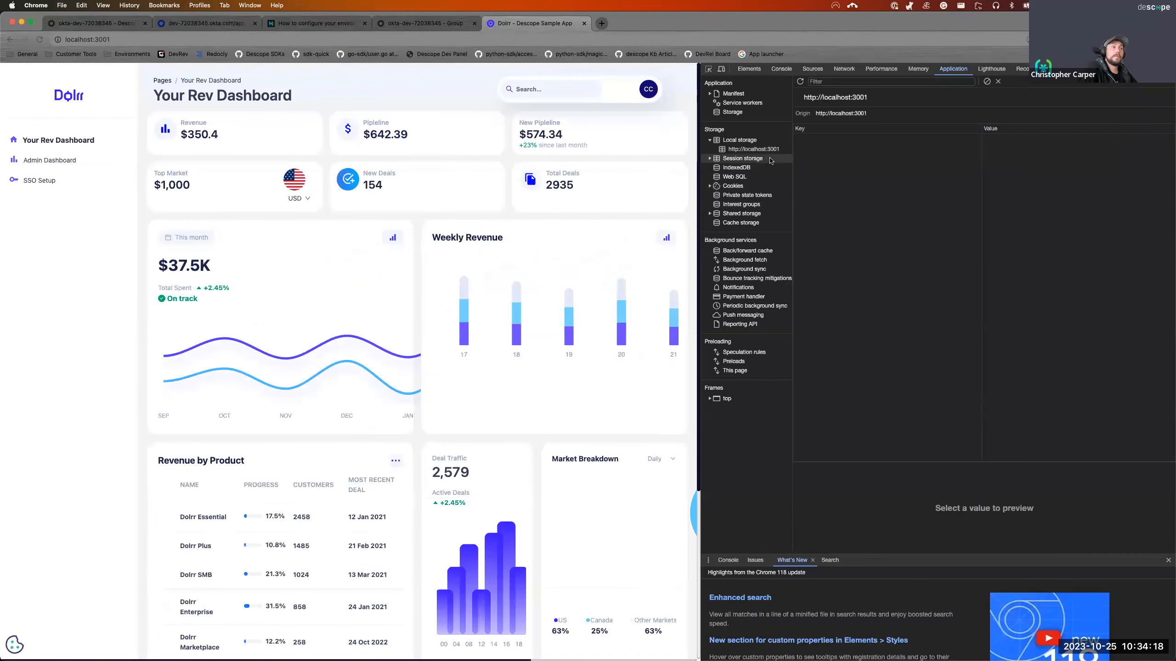
left_click(765, 150)
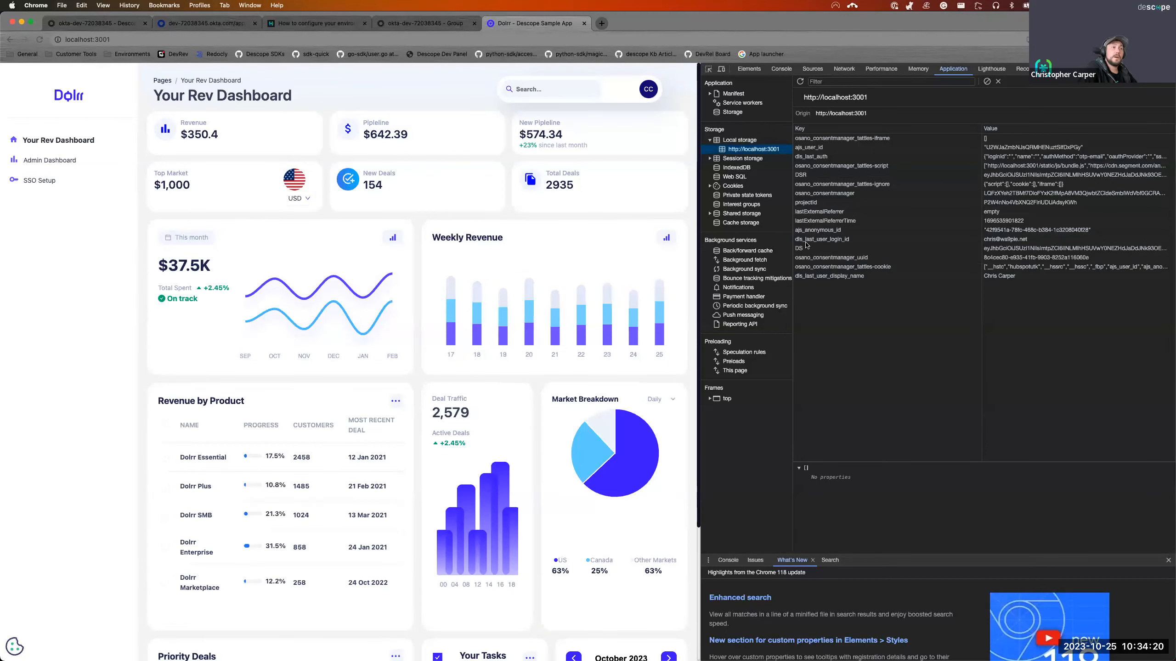
left_click(57, 181)
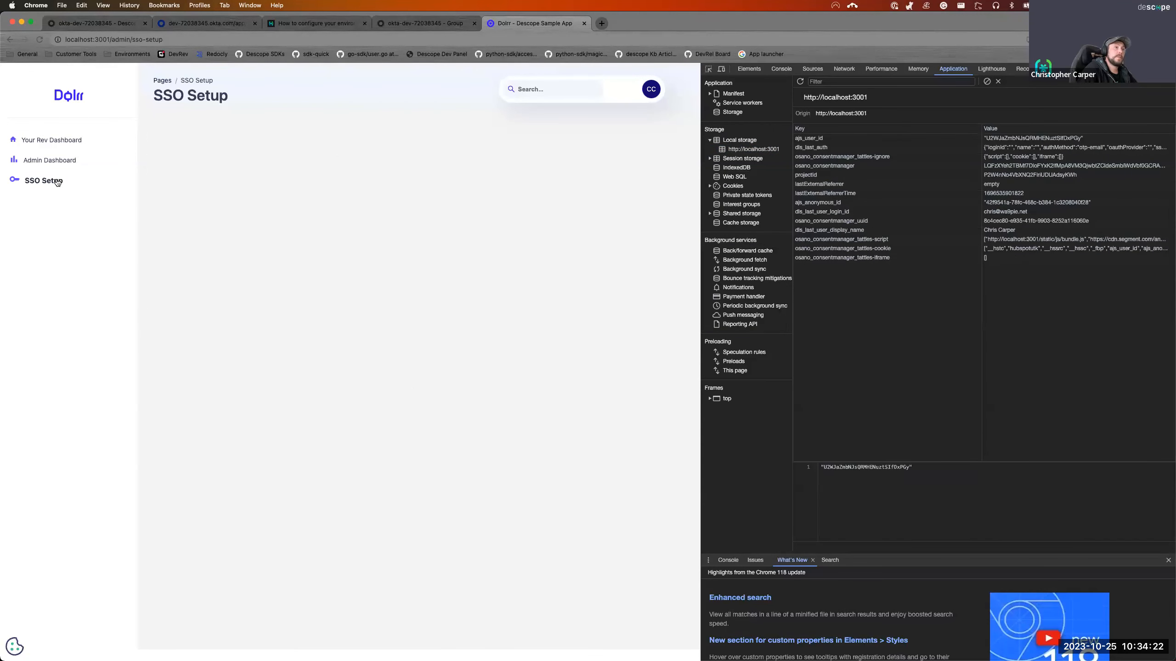
left_click(782, 69)
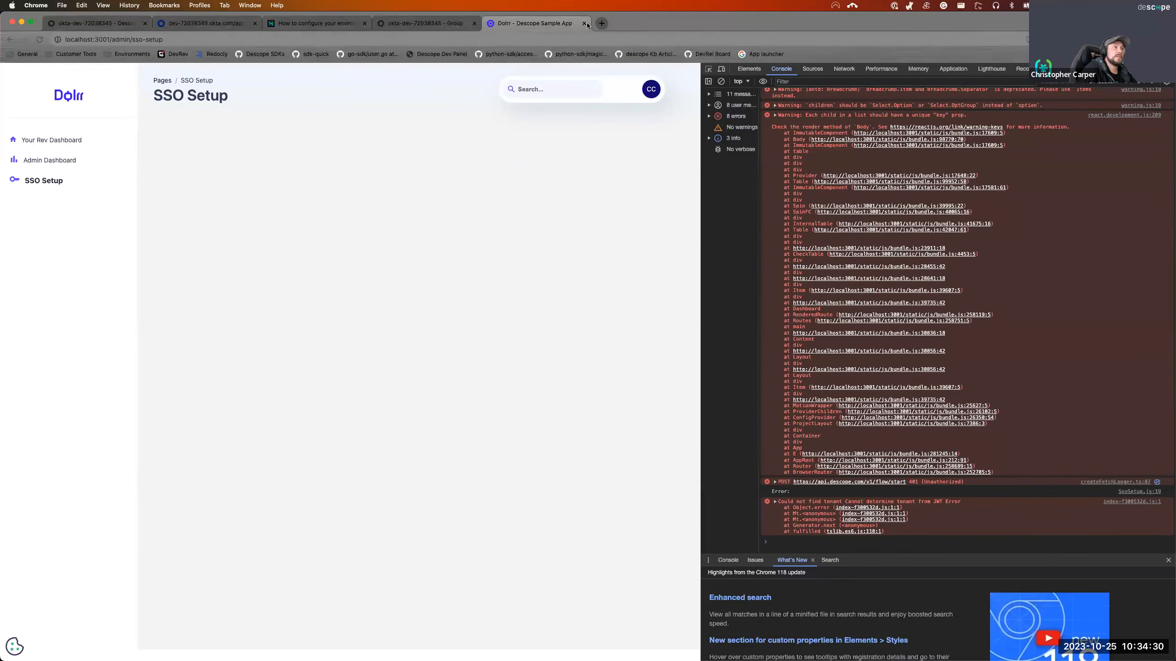
Step: Load explorer.descope.com in place of the sample app and open its settings at the Project ID
left_click(577, 35)
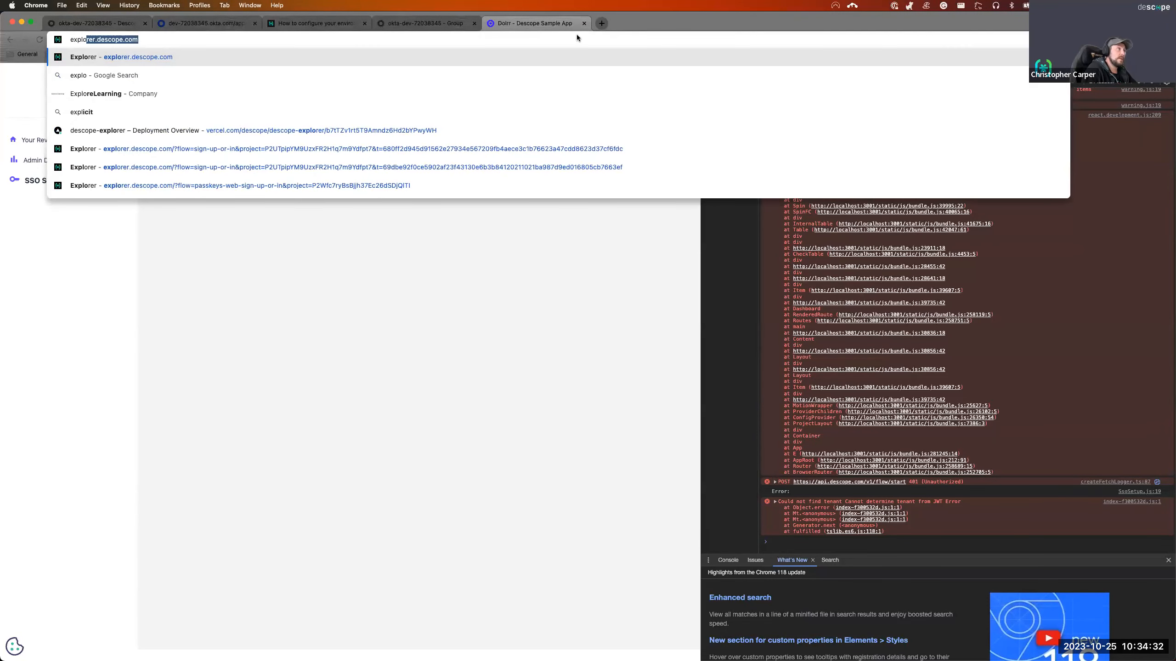
key("Return")
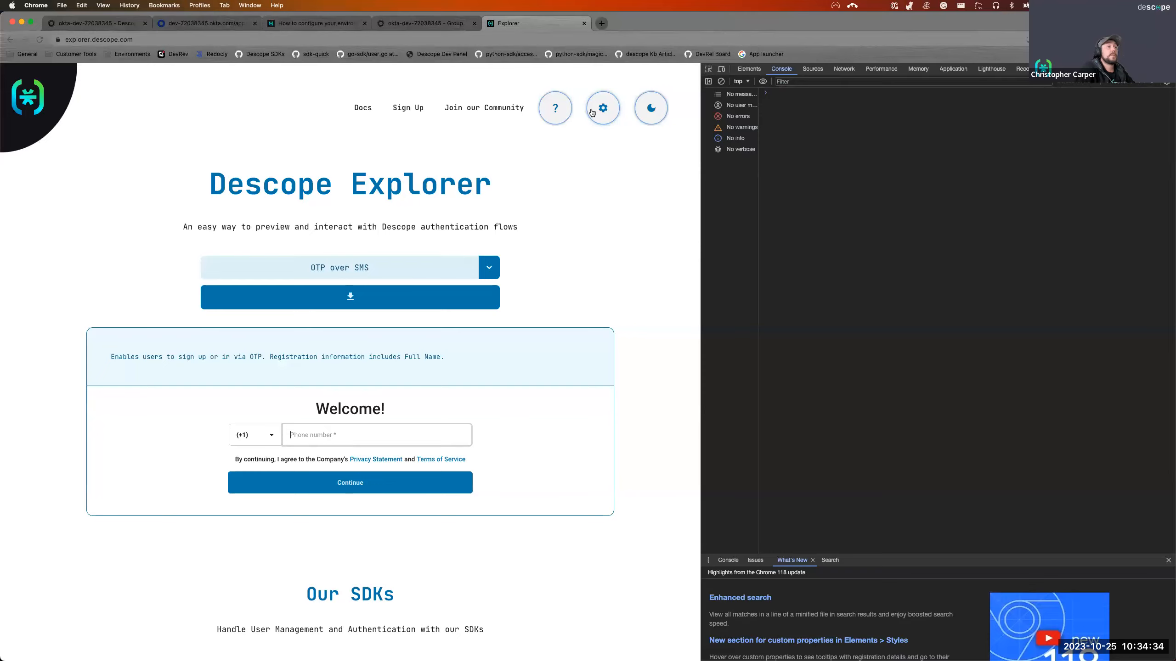
left_click(592, 112)
double_click(345, 315)
key("super+v")
key("super+z")
Step: Copy the hard-coded project ID from App.js into the Project ID setting of Descope Explorer
key("ctrl+Up")
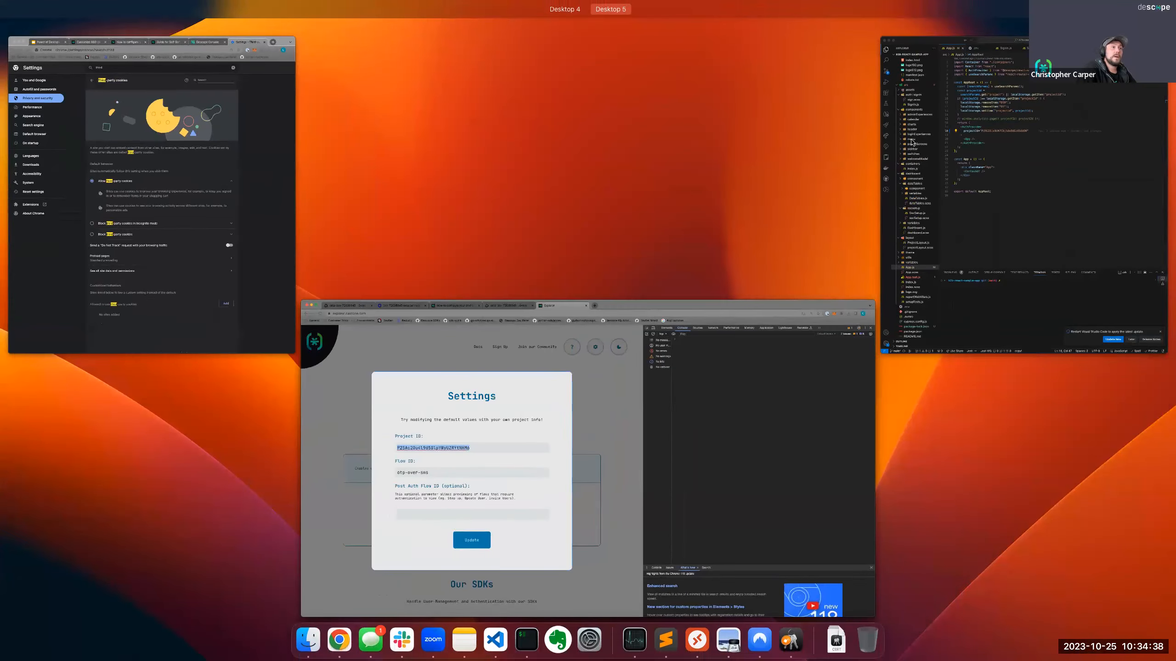
left_click(947, 181)
left_click(829, 205)
double_click(829, 205)
key("super+c")
key("super+Tab")
key("super+v")
Step: Set the Flow ID in the Explorer settings to sign-up-or-in
left_click(289, 365)
key("BackSpace")
key("BackSpace")
key("super+a")
type("sign-up-or-")
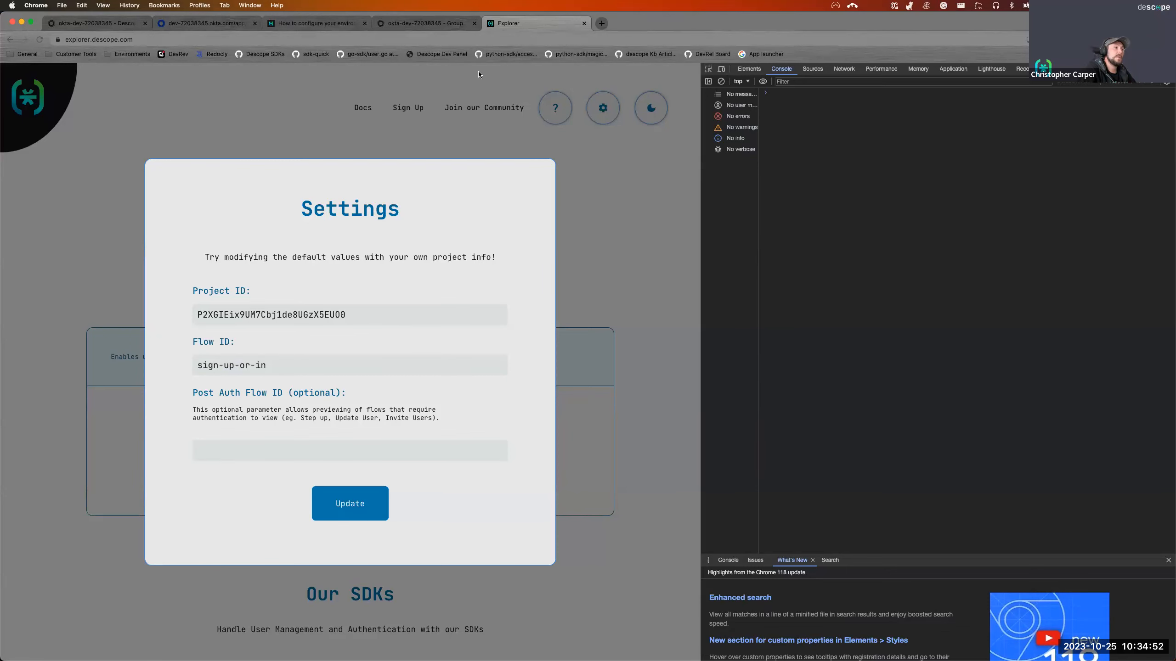
Step: Look up the SAML configuration flow's ID in the Descope console, set Explorer's Post Auth Flow ID to saml-config and update the settings
key("ctrl+Up")
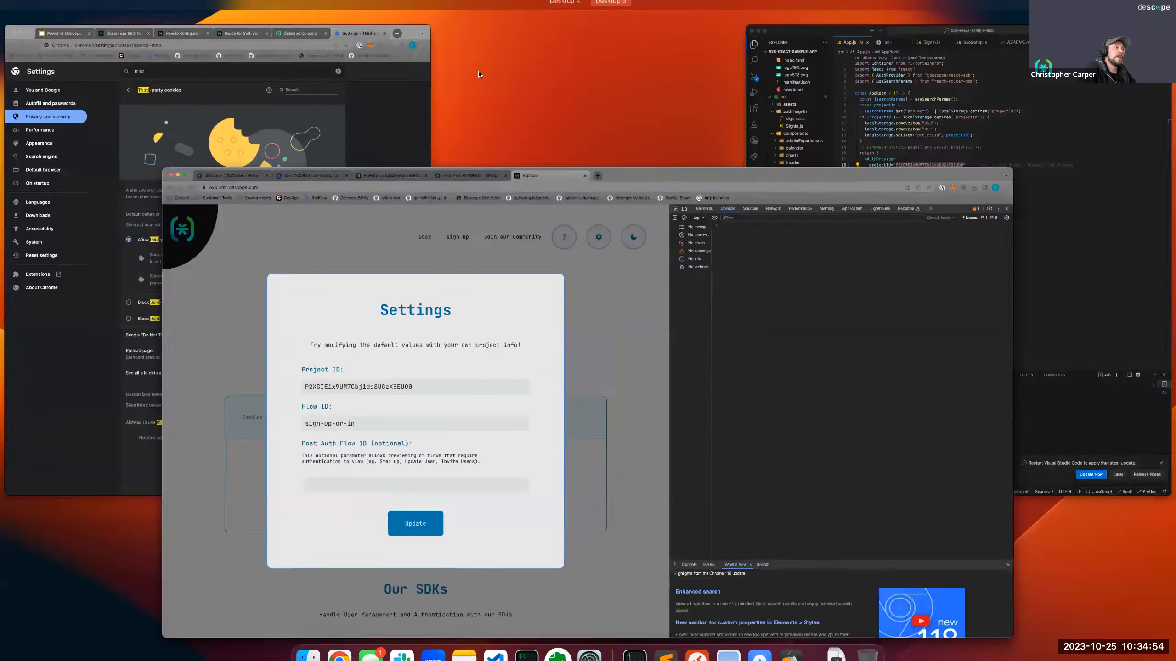
left_click(235, 170)
left_click(414, 27)
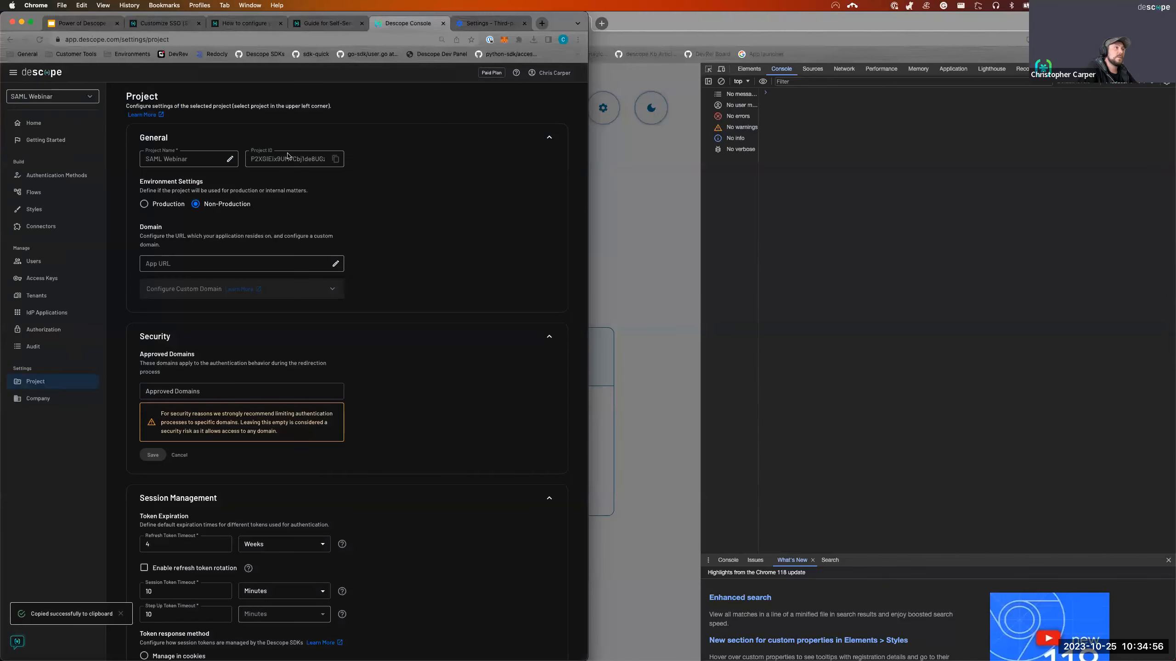
left_click(51, 194)
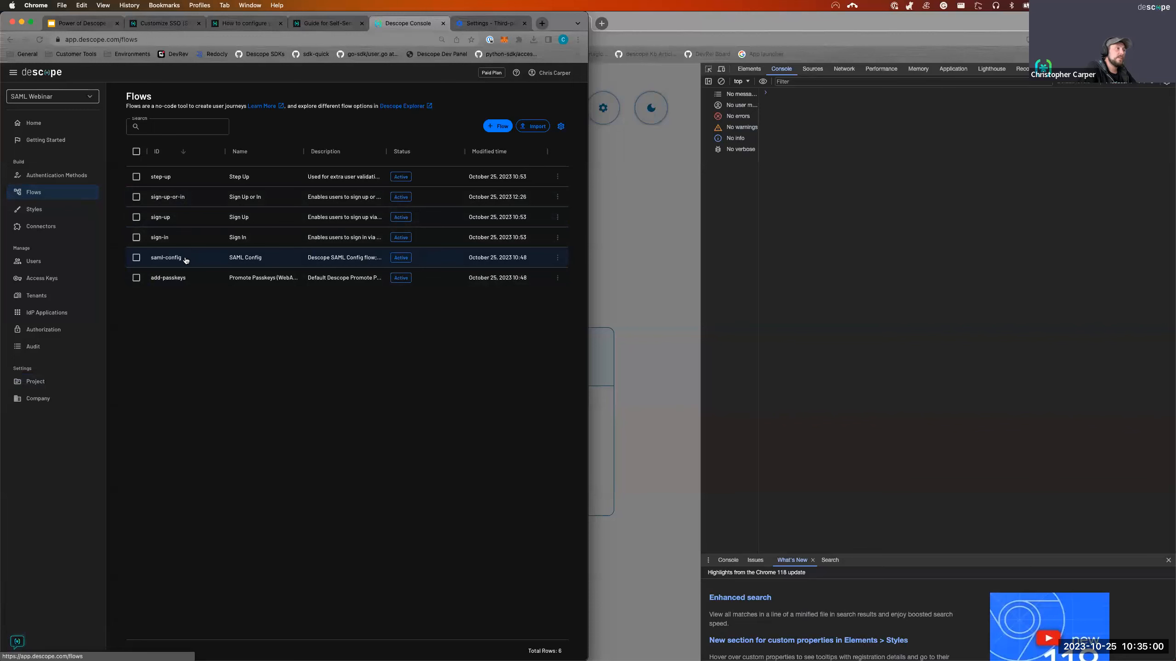
left_click(621, 205)
left_click(298, 456)
type("saml-config")
left_click(316, 494)
Step: Sign in to the Explorer flow with the user's email address and the emailed 6-digit verification code
left_click(279, 404)
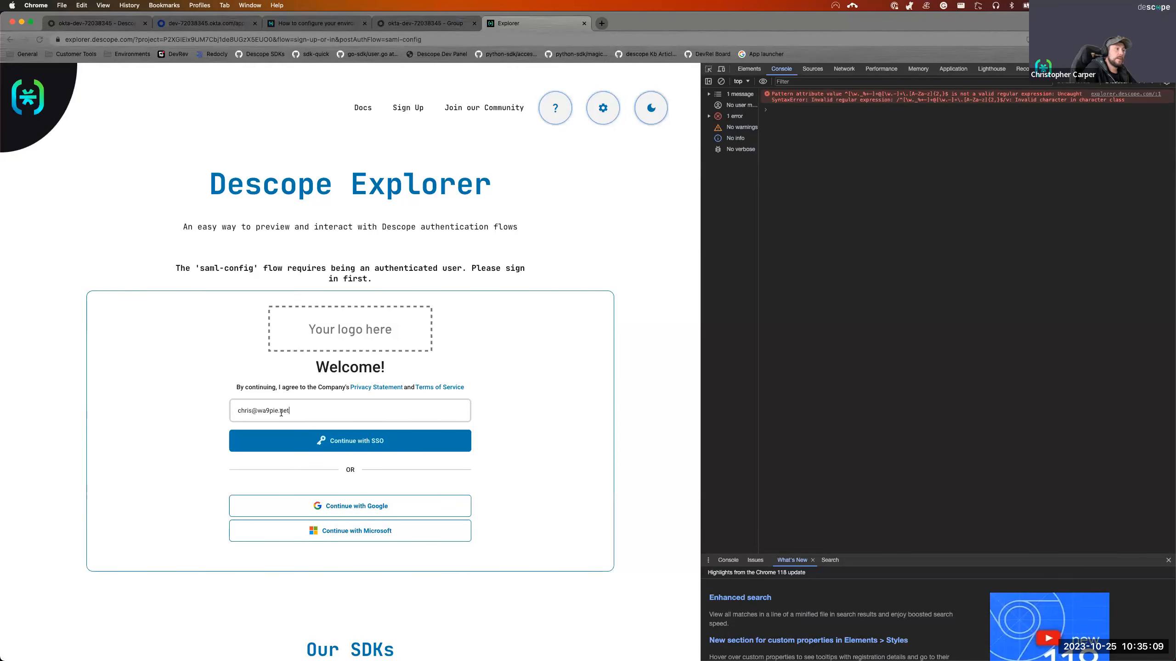
key("Return")
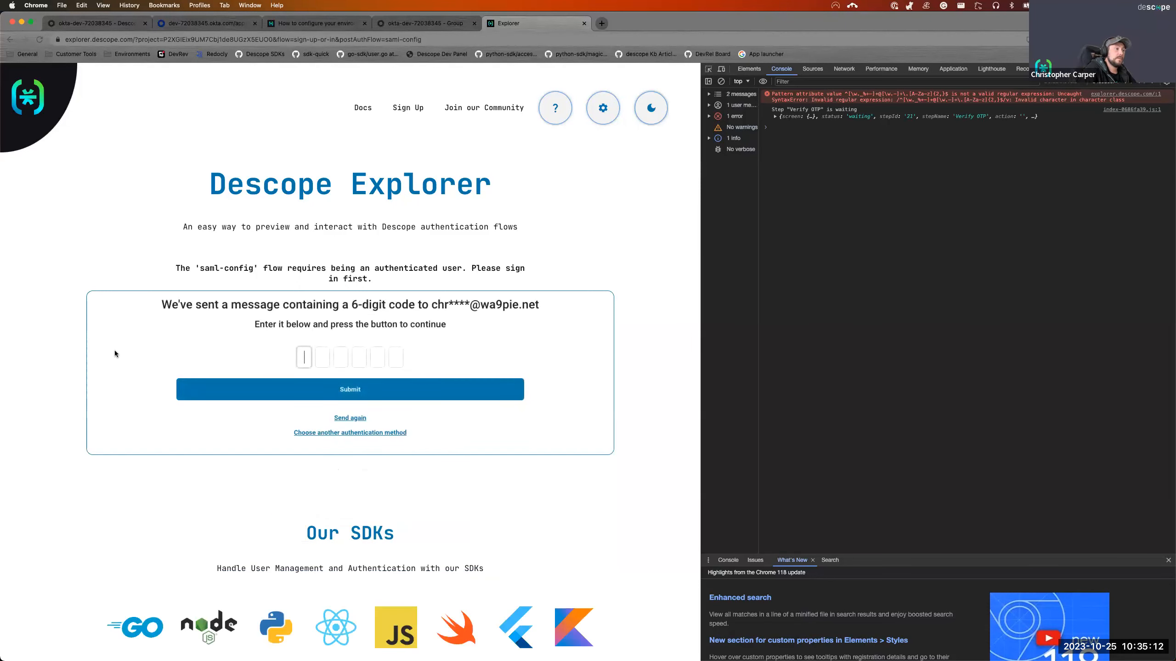
key("super+Tab")
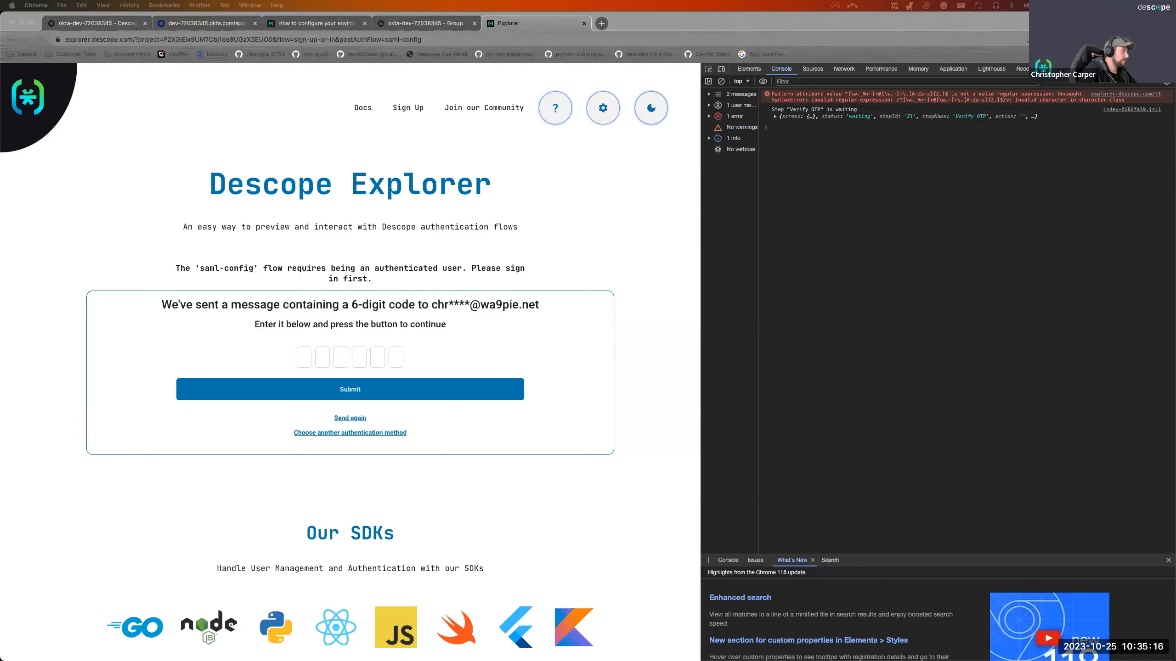
left_click(192, 303)
key("super+v")
left_click(379, 392)
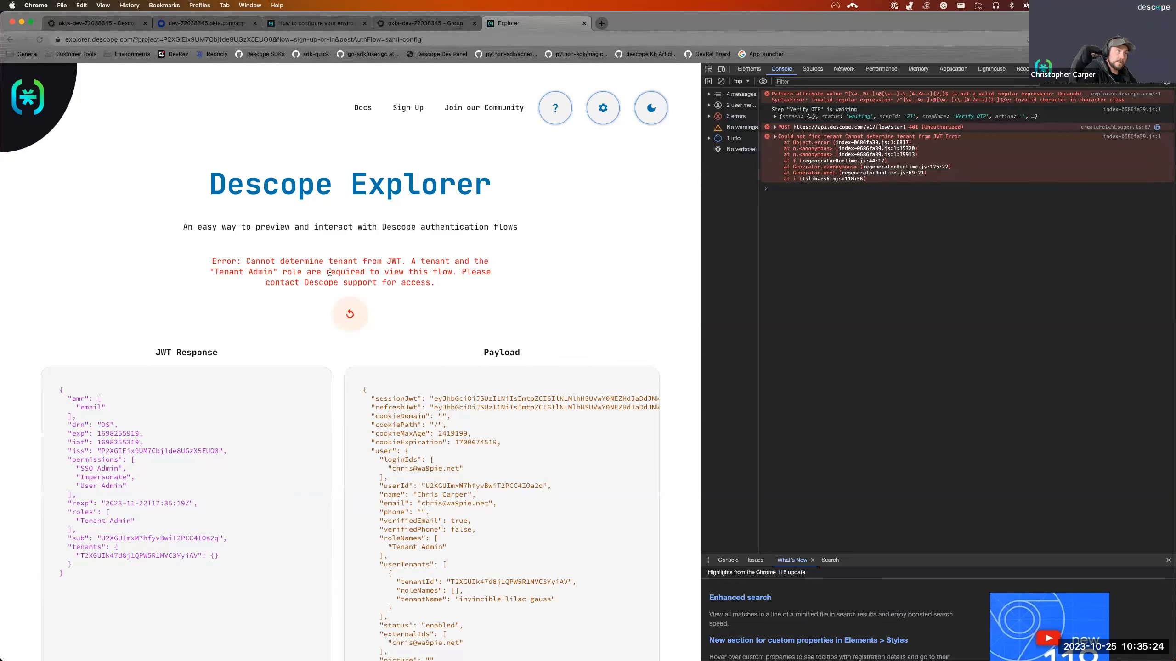
Step: Read Explorer's tenant error message and open the Users list in the Descope console
left_click_drag(285, 282, 409, 285)
left_click(406, 285)
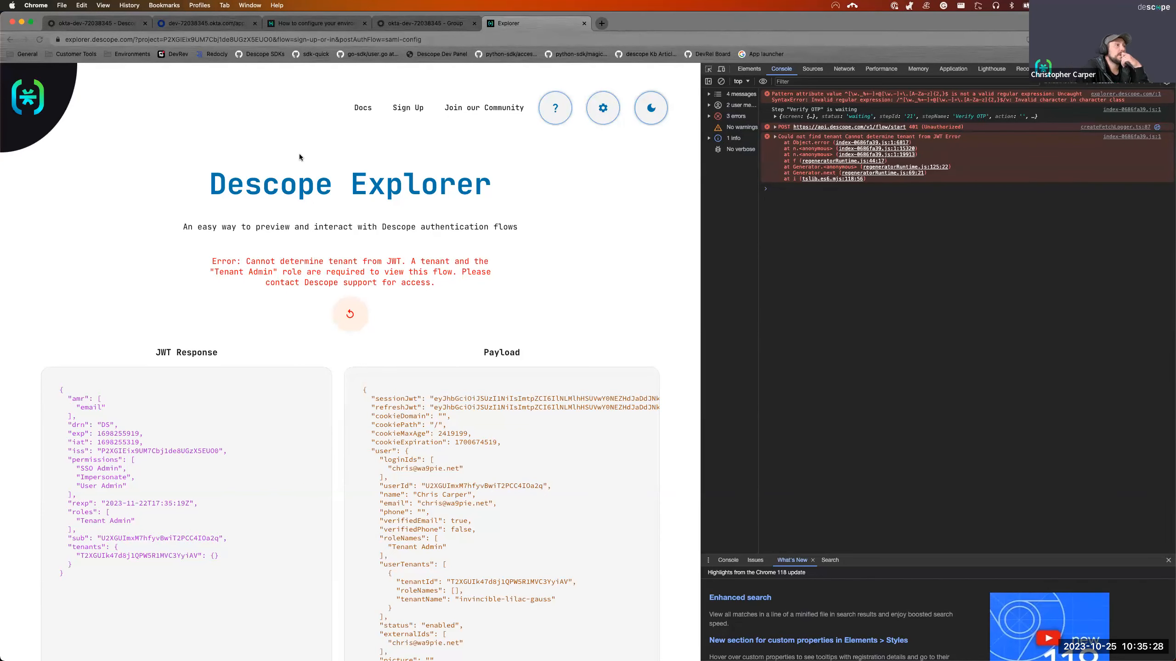
key("ctrl+Up")
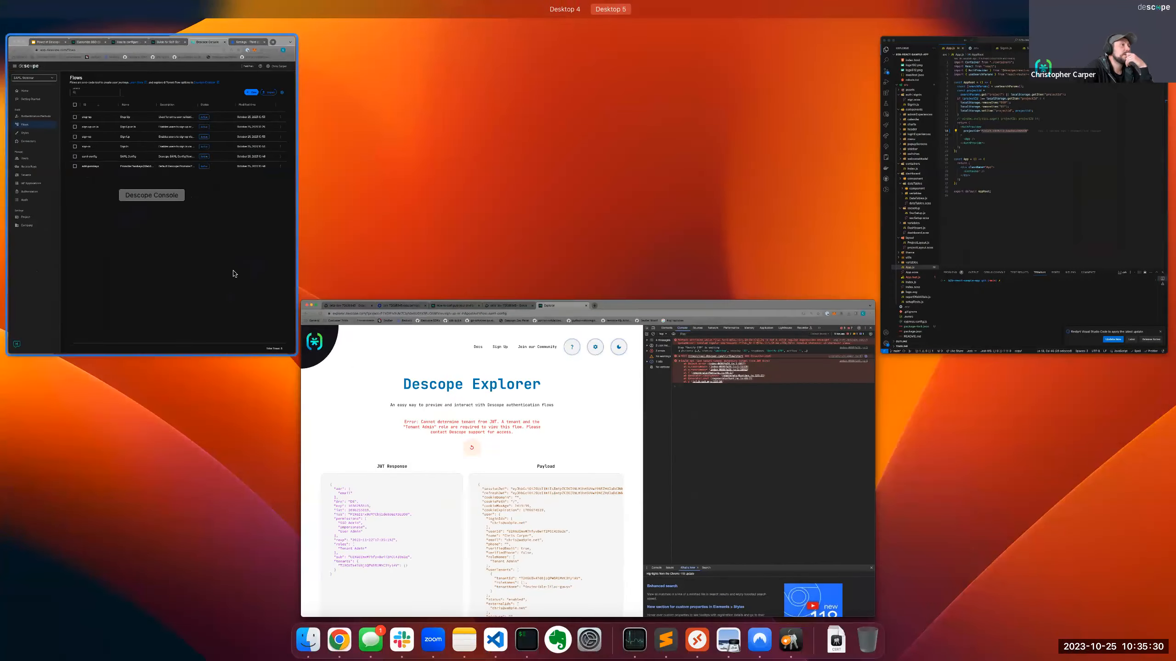
left_click(64, 255)
left_click(53, 264)
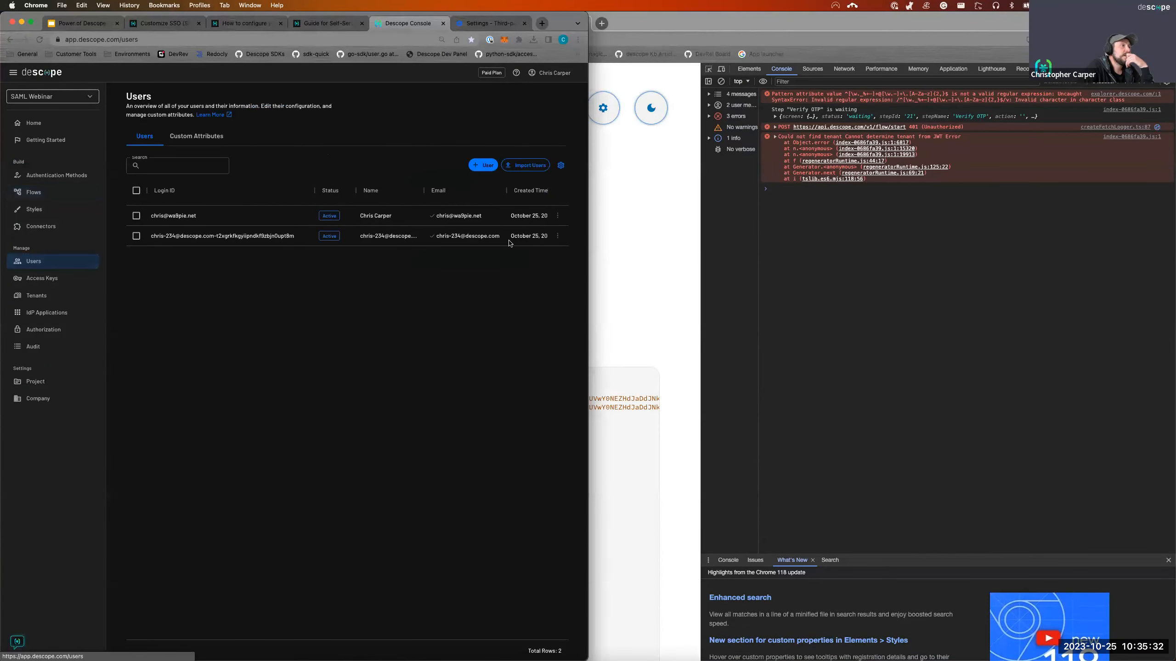
Step: Examine the user's role names and tenant association in the Explorer's sign-in payload
left_click(627, 240)
scroll(468, 404, "down", 1)
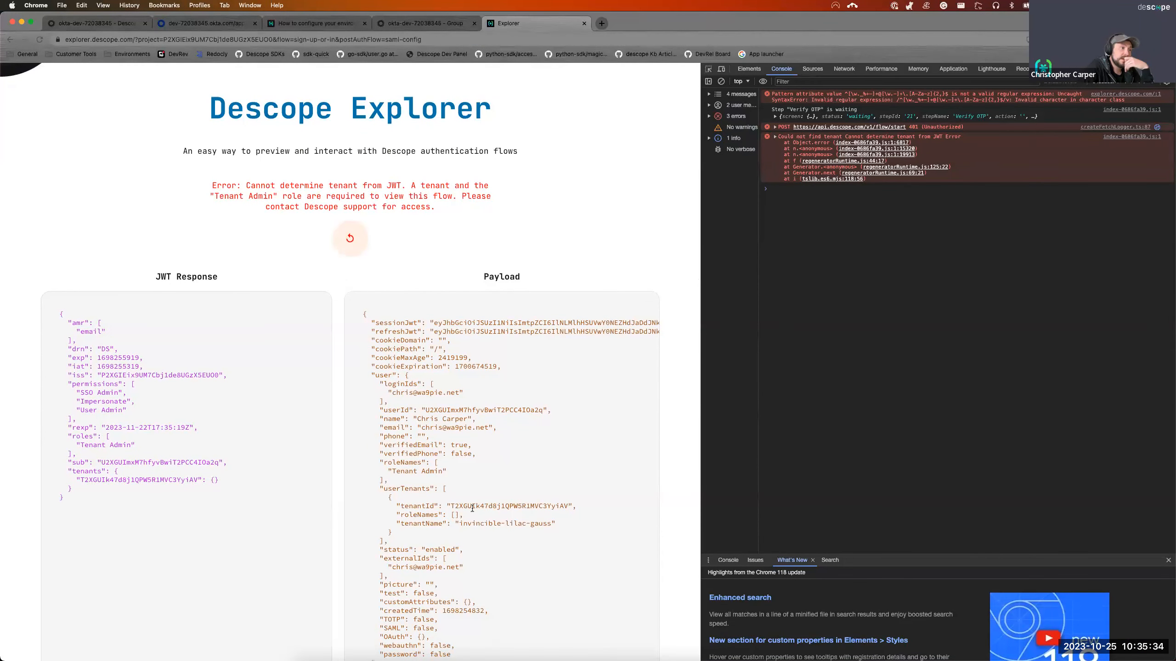
left_click_drag(460, 523, 560, 526)
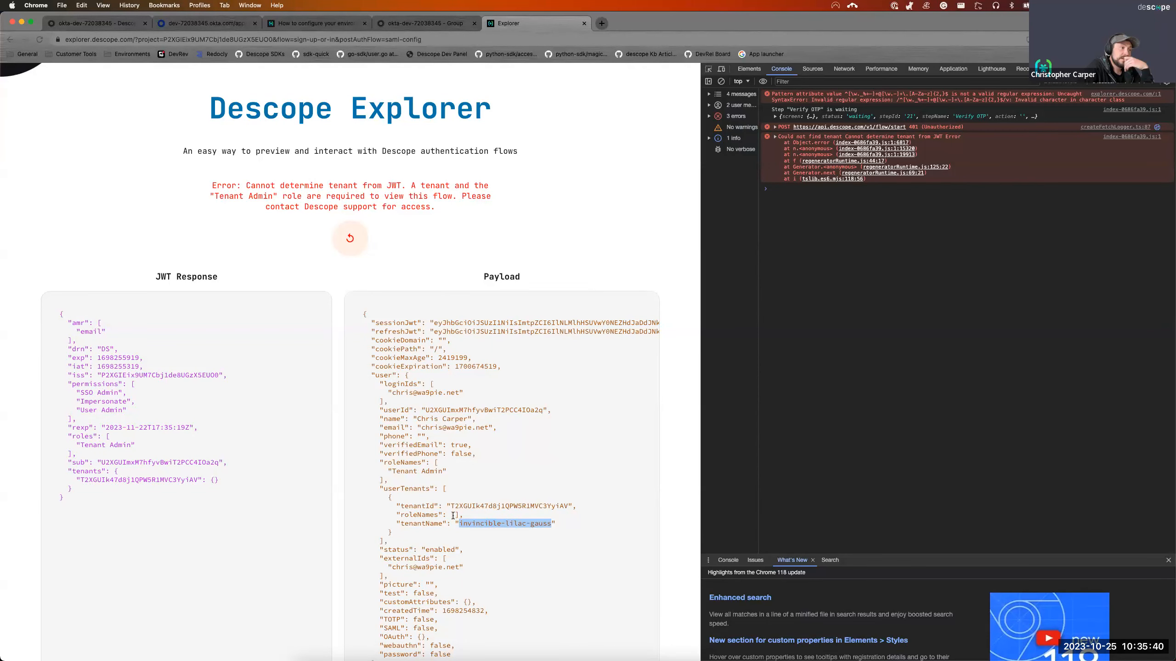
scroll(453, 515, "down", 3)
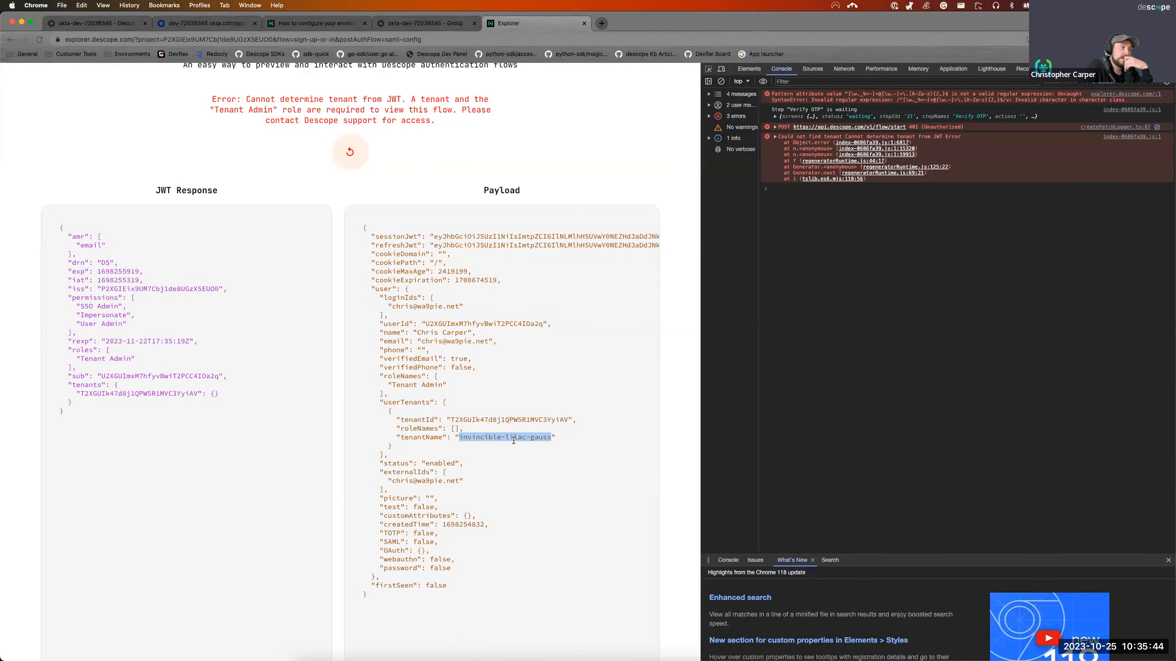
left_click_drag(413, 429, 474, 429)
left_click(475, 429)
left_click_drag(401, 428, 485, 428)
left_click(485, 429)
left_click_drag(384, 376, 437, 395)
left_click(437, 395)
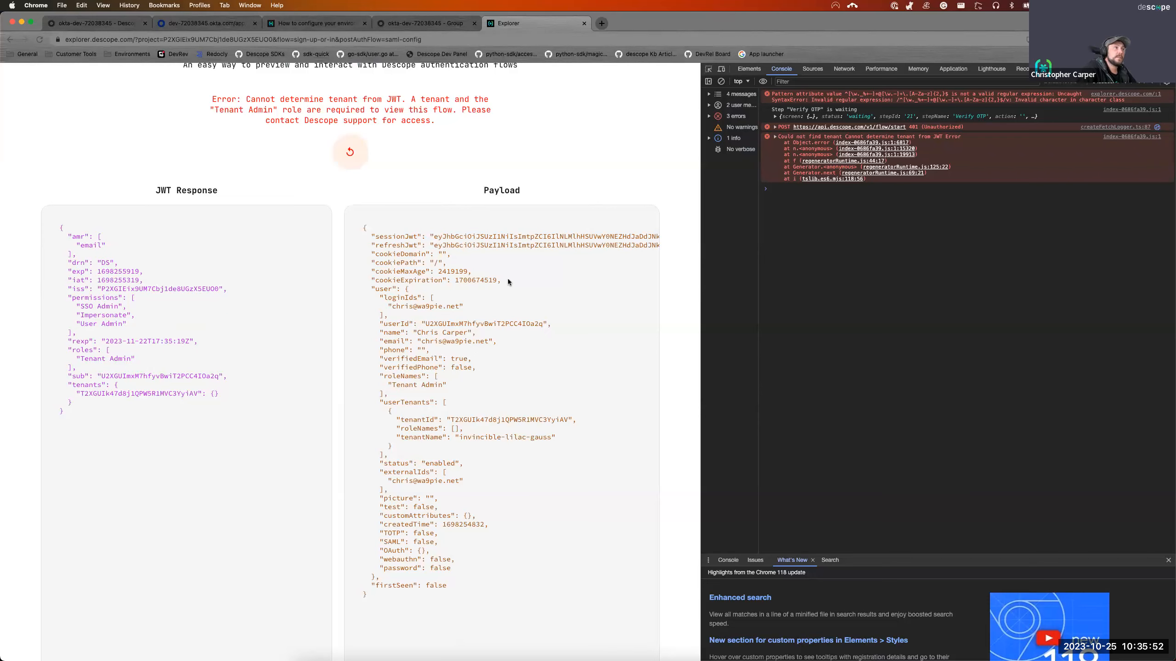
Step: Delete the test user from the Descope project's Users list, leaving the other user in place
key("ctrl+Up")
left_click(54, 258)
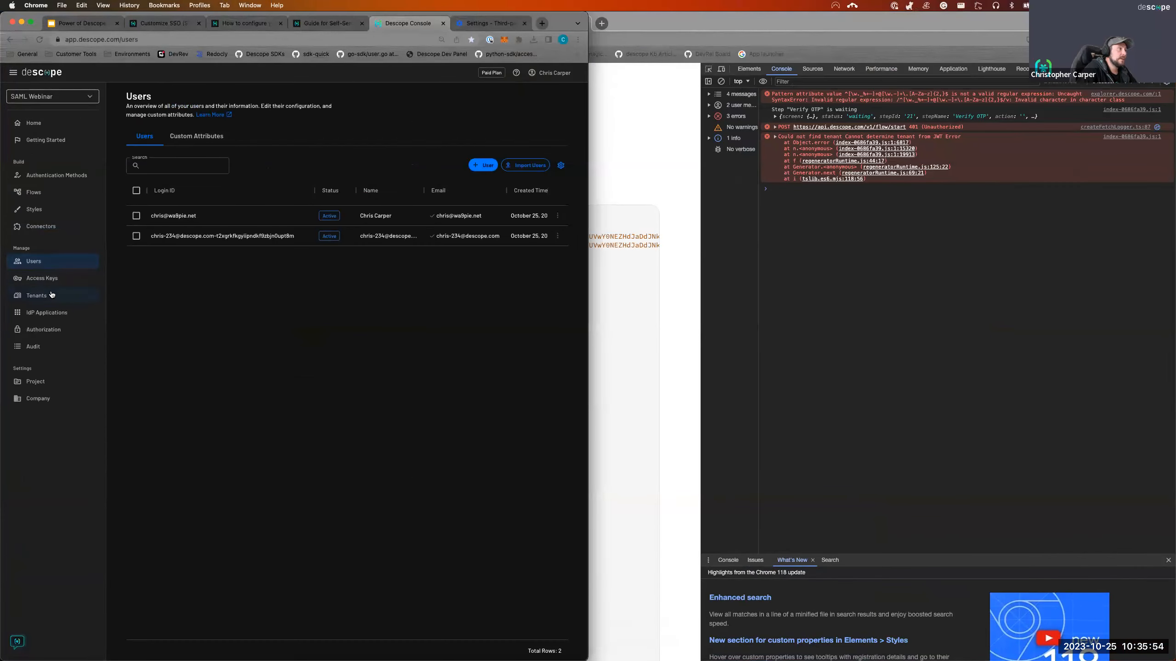
left_click(136, 215)
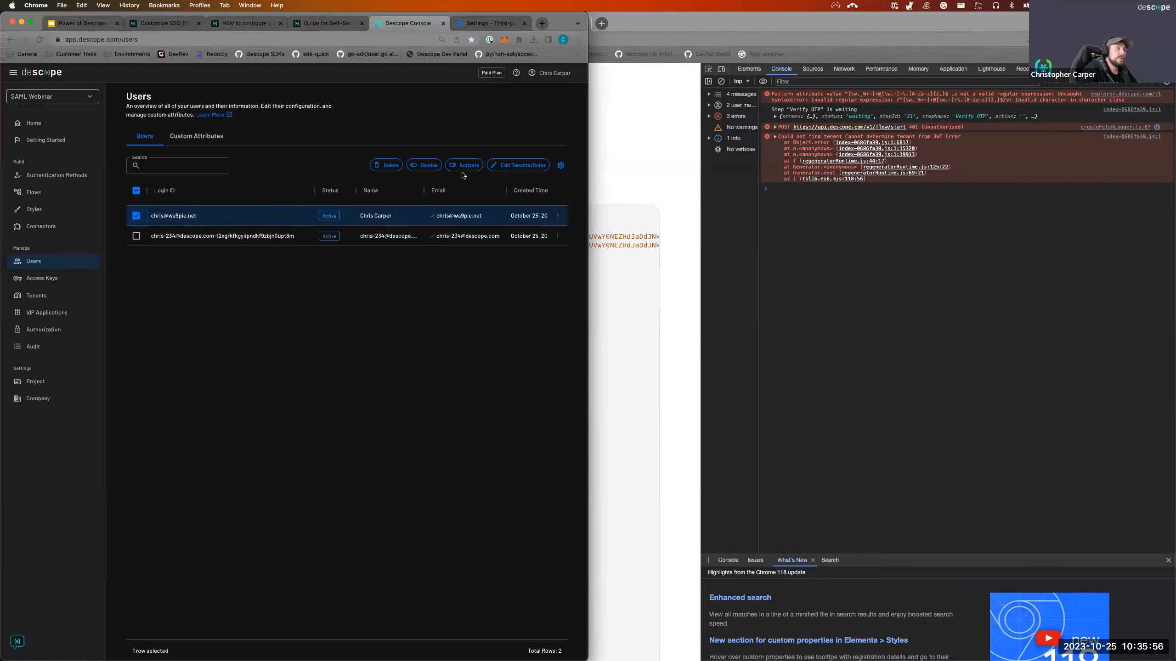
left_click(465, 166)
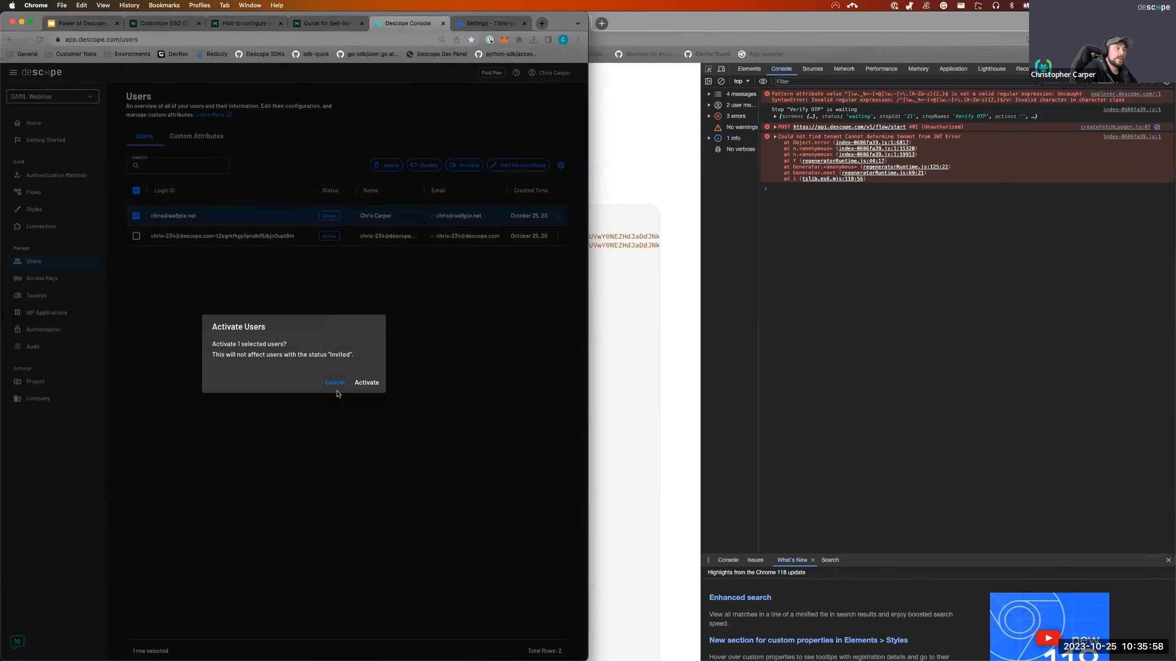
left_click(337, 385)
left_click(389, 164)
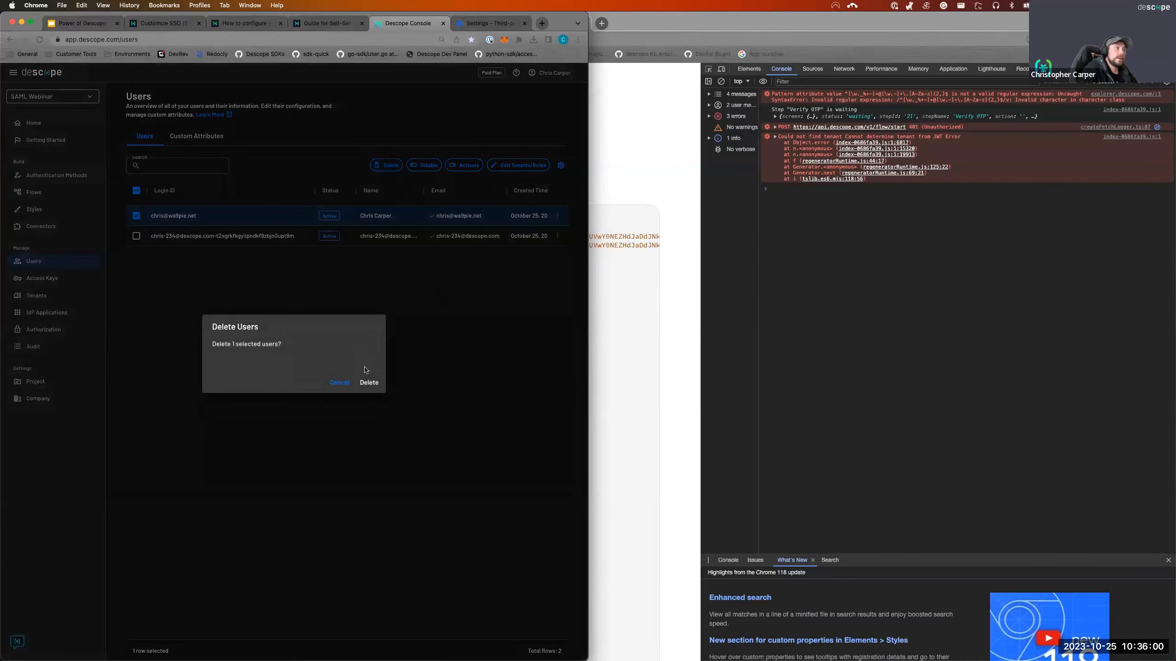
left_click(367, 382)
Step: Delete the tenant invincible-lilac-gauss, confirming the deletion with its tenant name
left_click(36, 295)
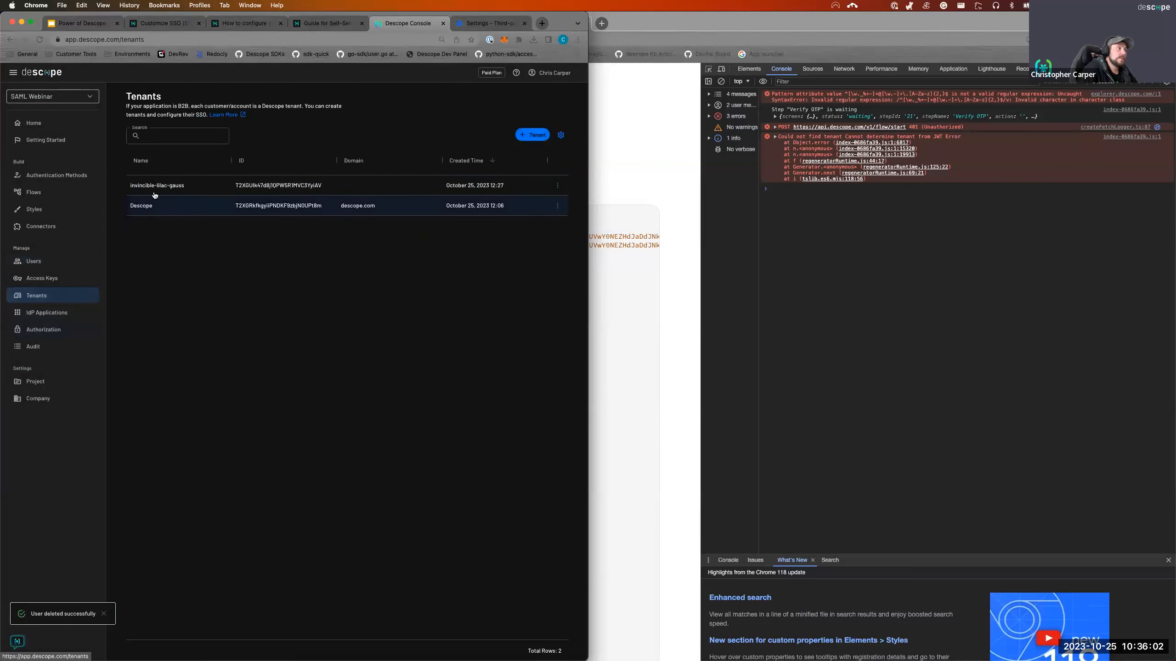
left_click(164, 184)
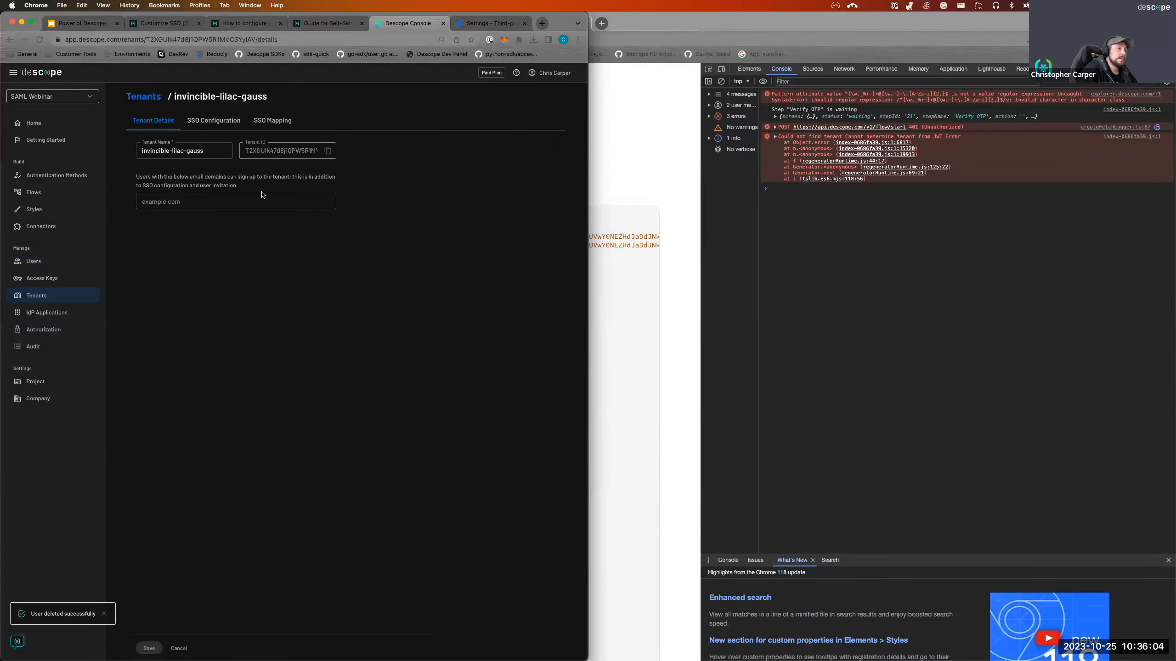
left_click(143, 96)
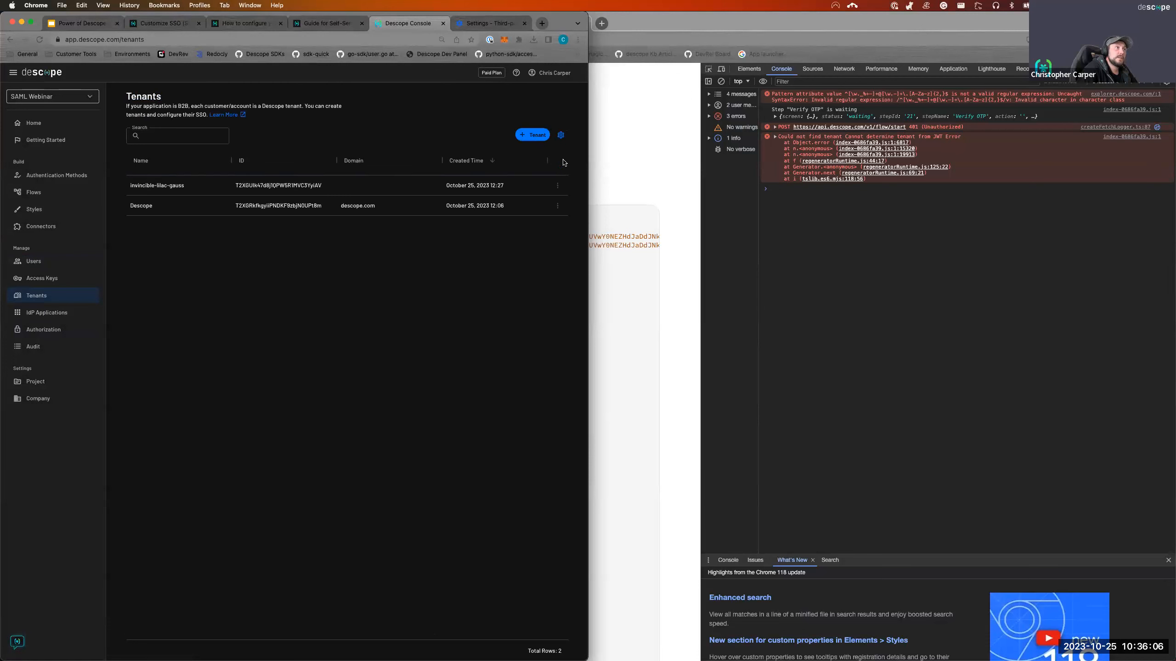
left_click(562, 185)
left_click(549, 203)
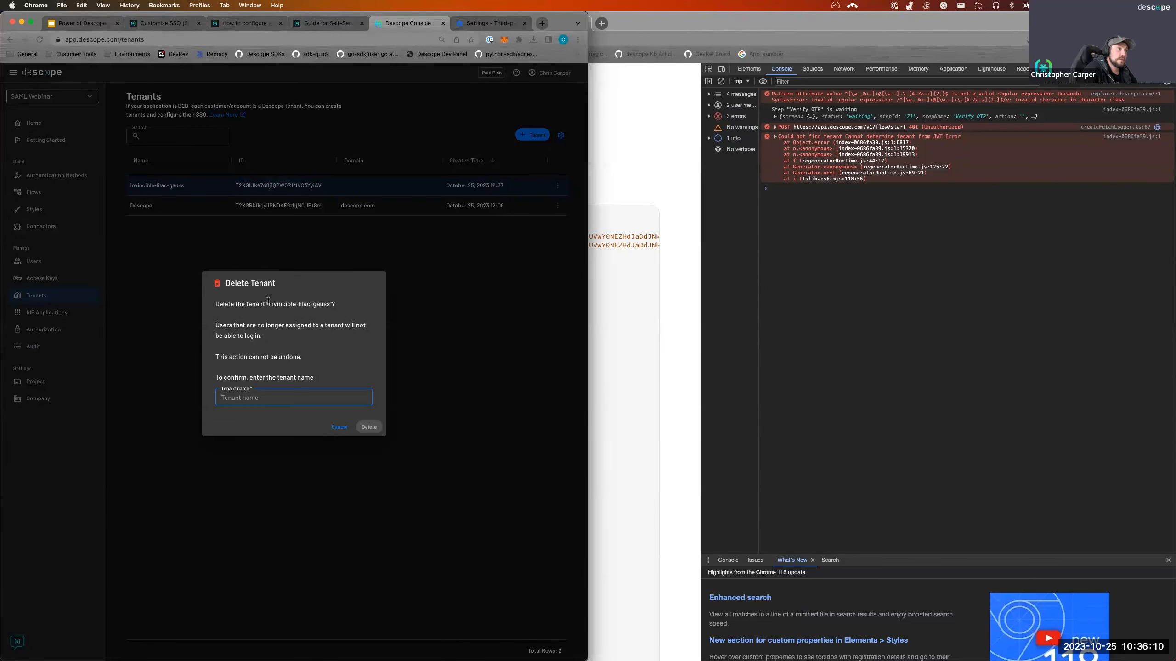
left_click_drag(331, 304, 276, 306)
key("super+c")
left_click(281, 396)
key("super+v")
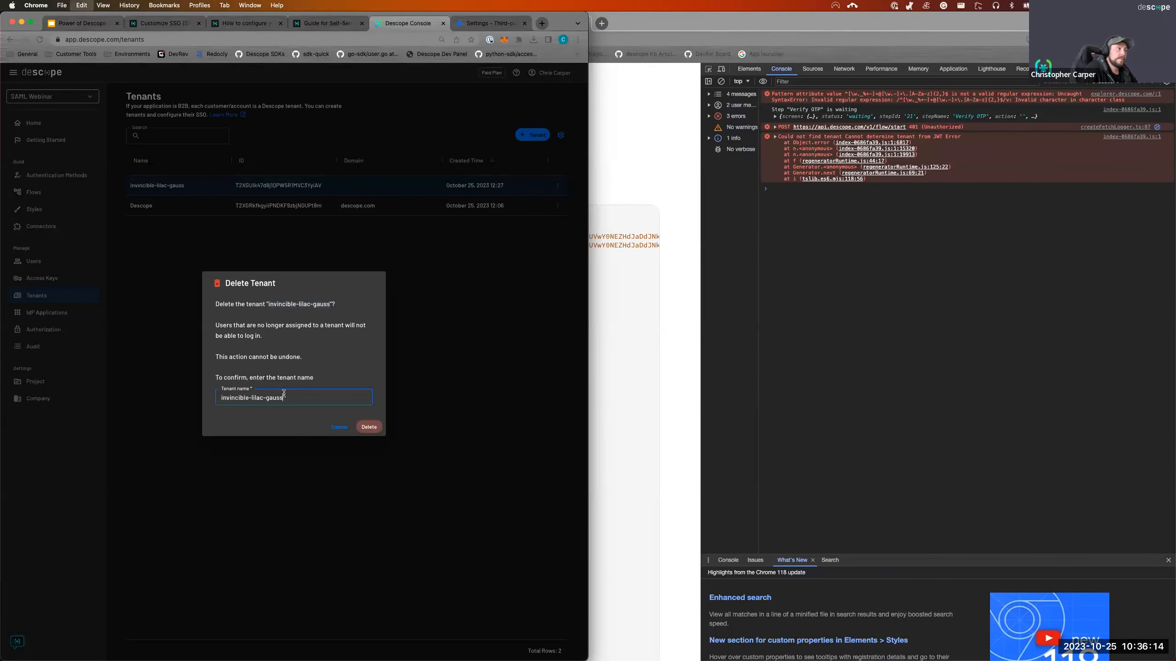
left_click(373, 427)
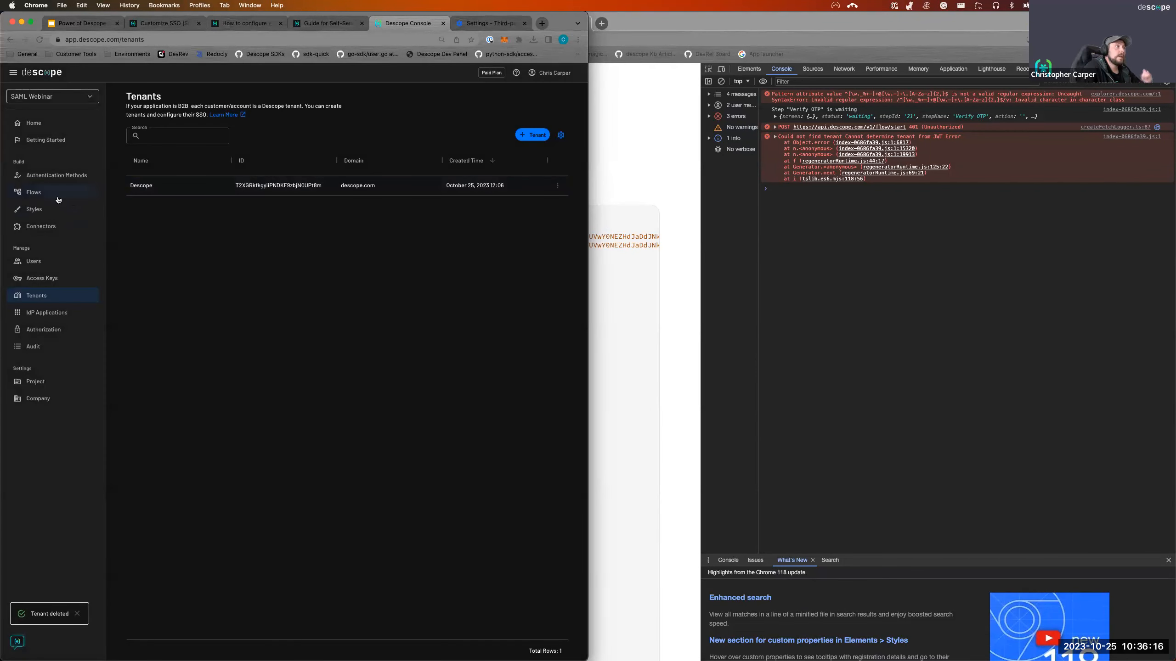
Step: In the Sign Up or In flow, set the Update User / Add Roles action to add roles on tenant level and save the flow
left_click(57, 190)
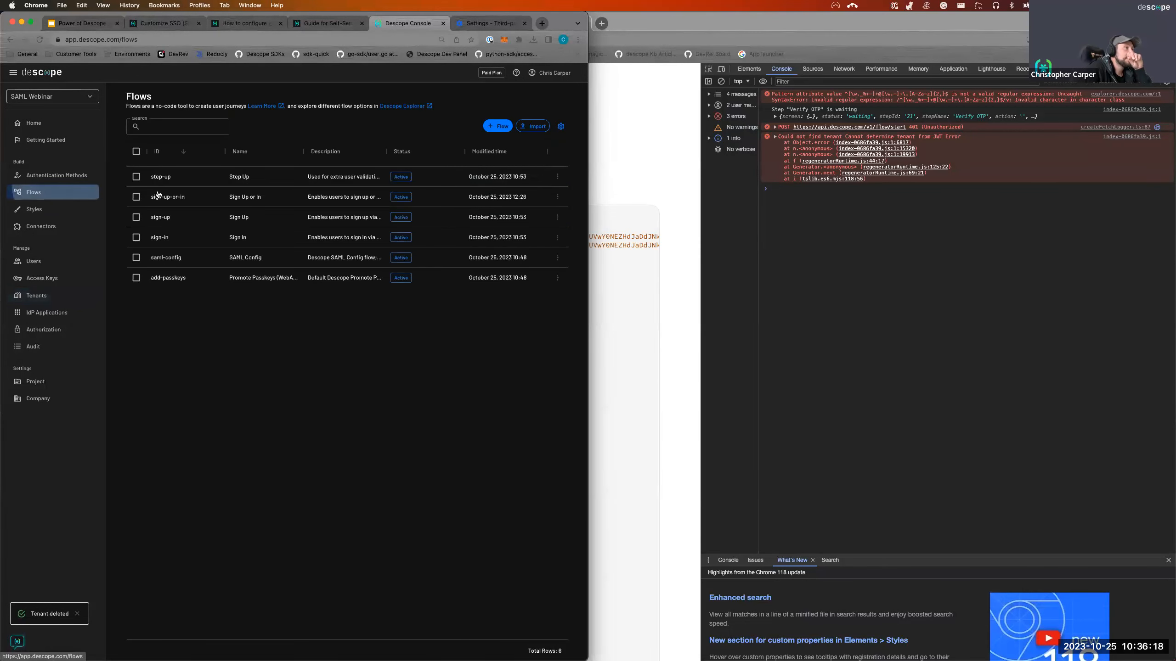
left_click(219, 197)
double_click(563, 24)
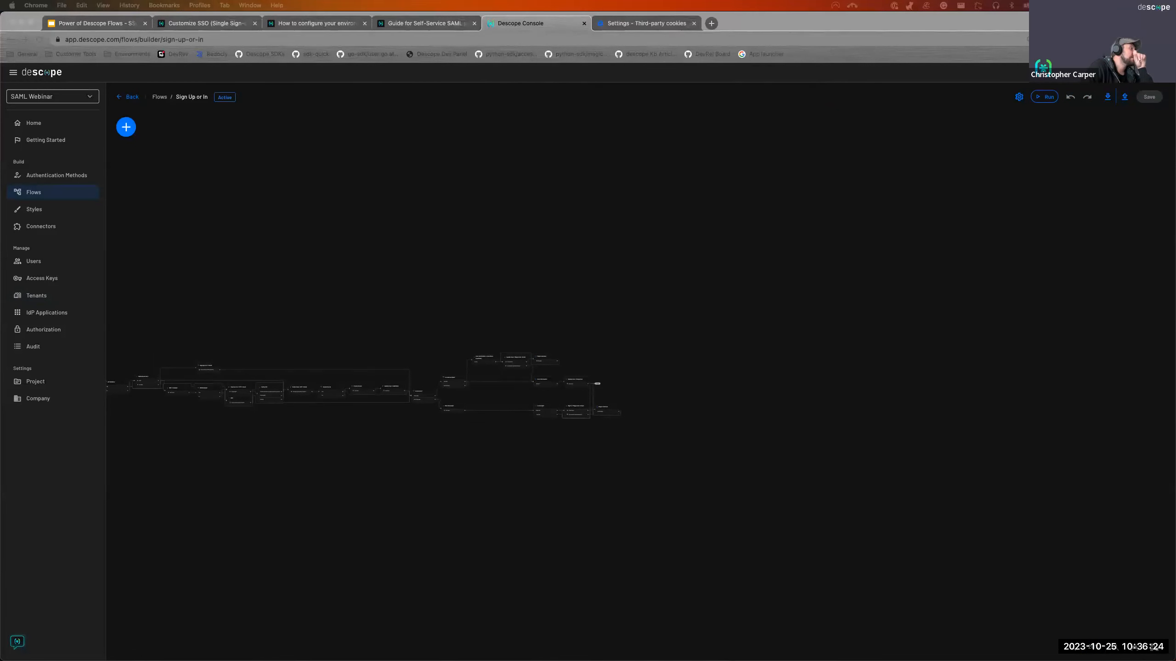
left_click(349, 289)
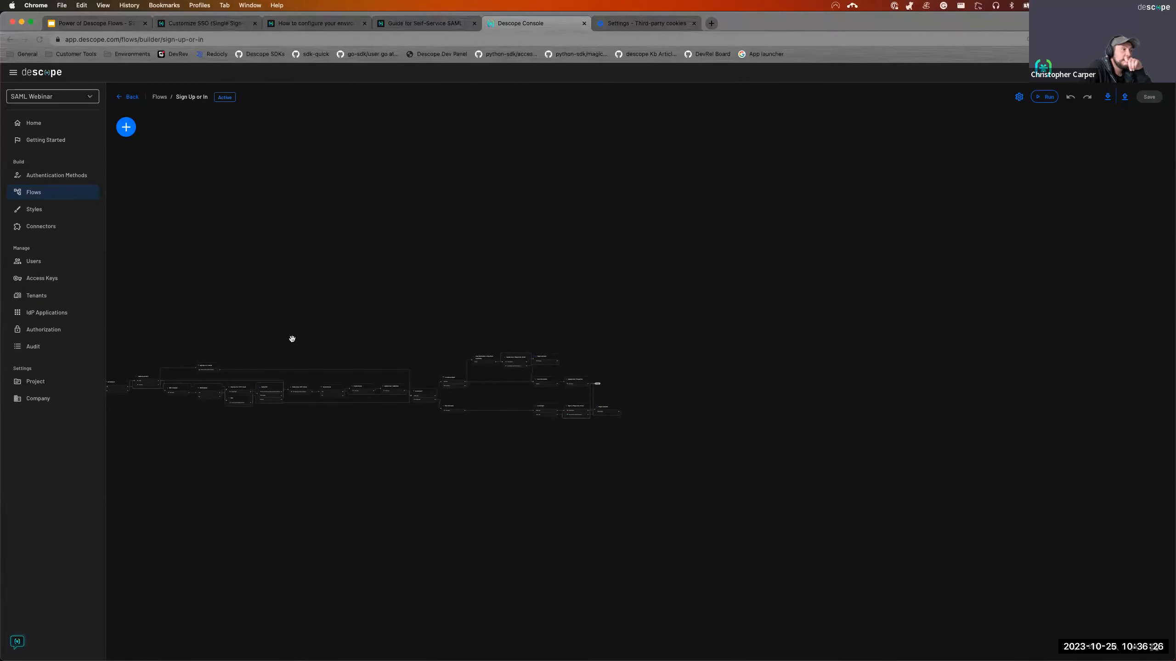
left_click_drag(270, 352, 559, 294)
scroll(556, 349, "up", 5)
scroll(560, 353, "up", 6)
left_click_drag(725, 360, 176, 492)
left_click_drag(631, 524, 242, 523)
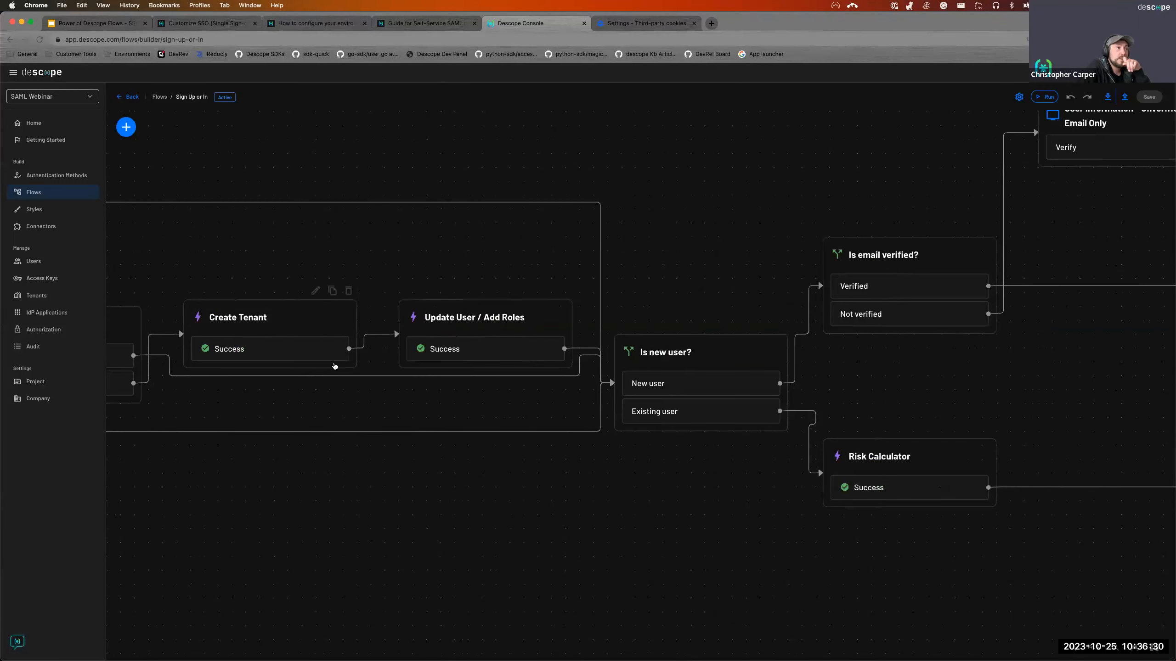
double_click(465, 319)
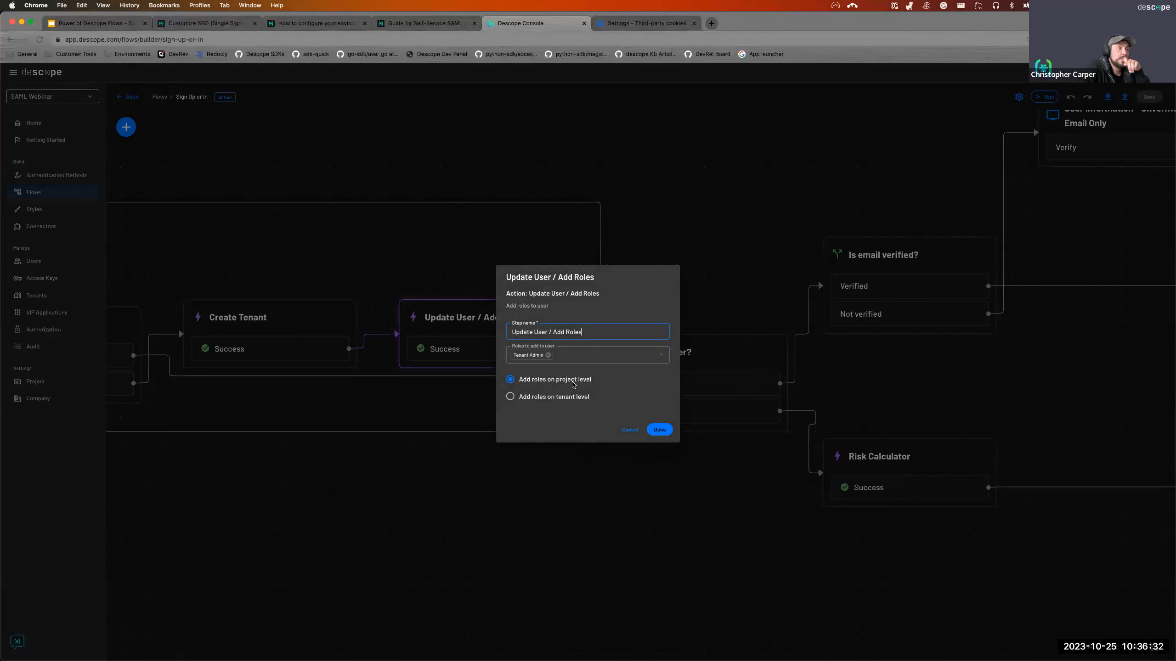
left_click(545, 399)
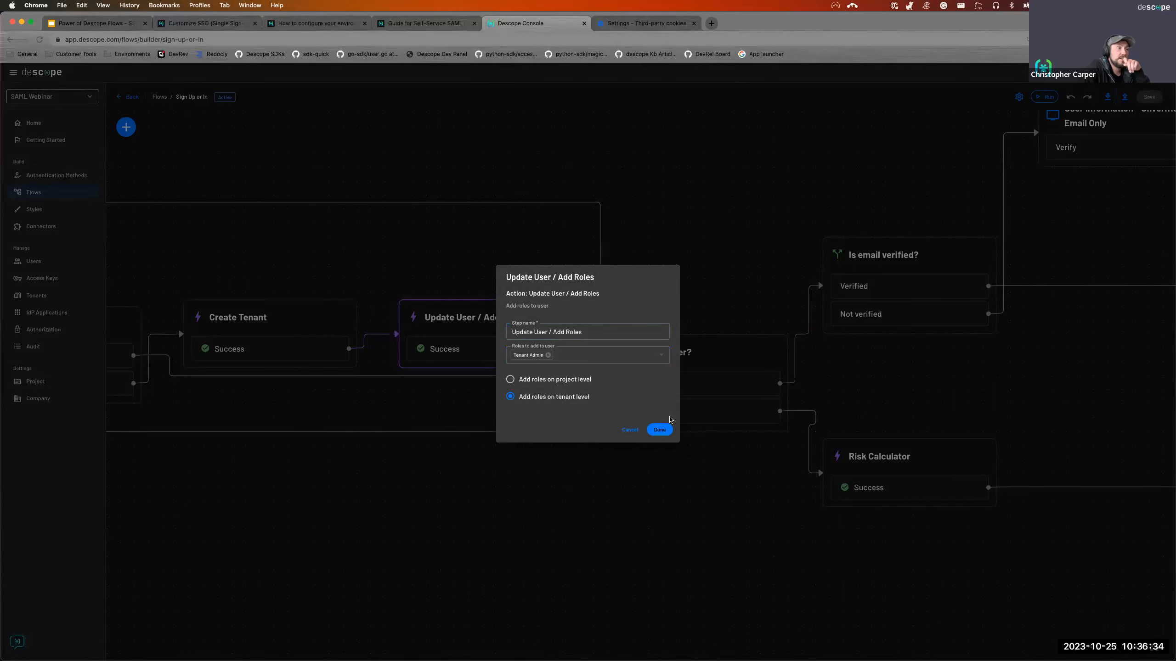
left_click(659, 430)
left_click(1148, 98)
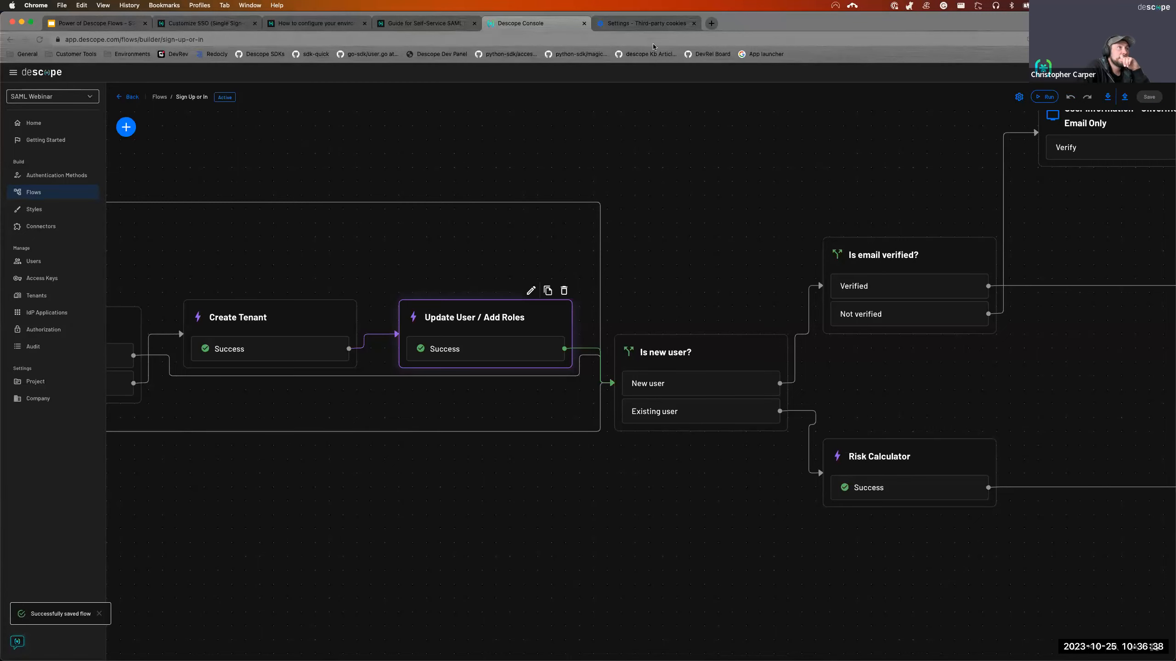
Step: Restart the Explorer flow and tile its window beside the Descope console with the developer tools closed
key("ctrl+Up")
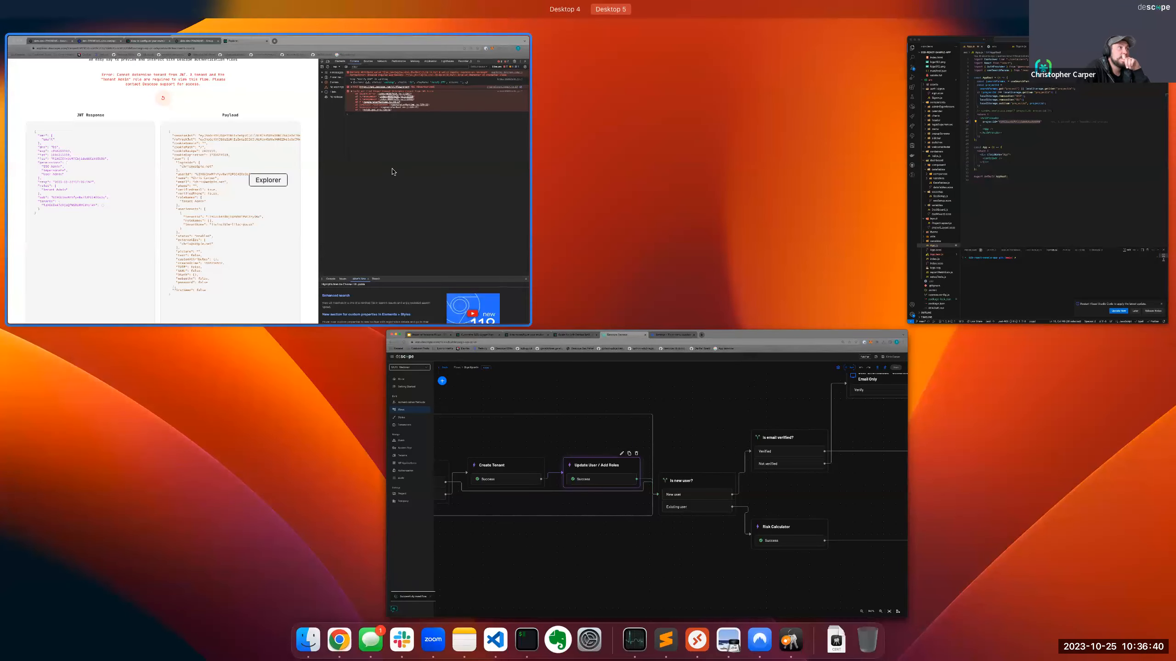
left_click(275, 155)
left_click(359, 154)
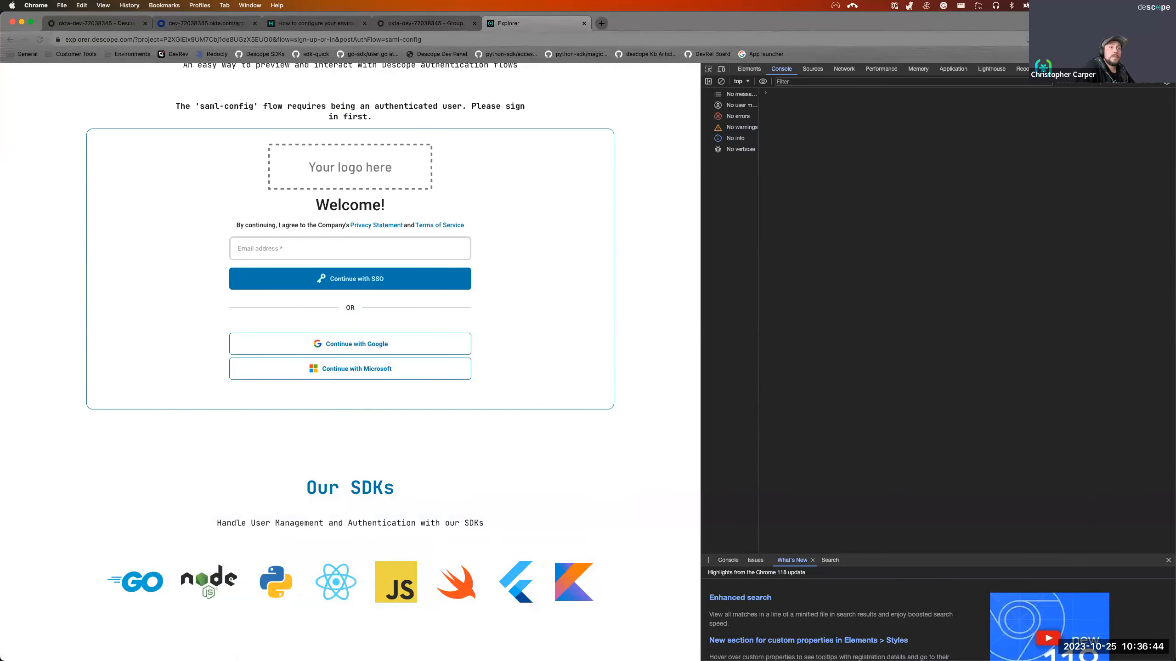
key("alt+super+i")
key("ctrl+alt+Right")
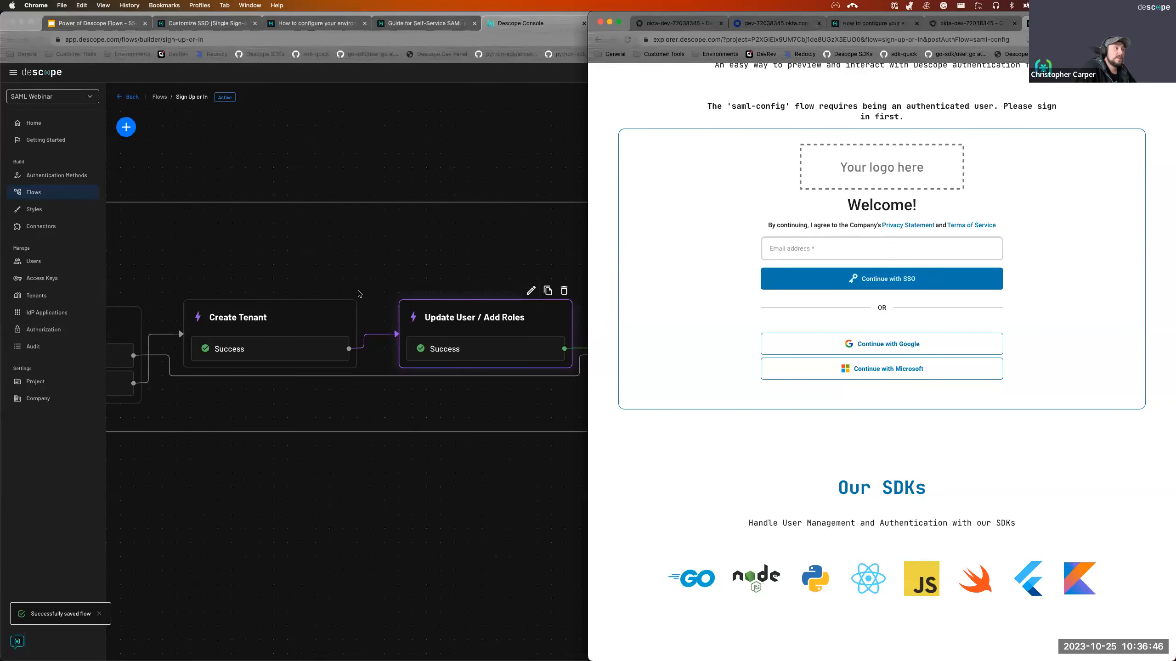
Step: Check the Users and Tenants lists in the Descope console for the deleted user and tenant
key("ctrl+alt+Return")
left_click(34, 261)
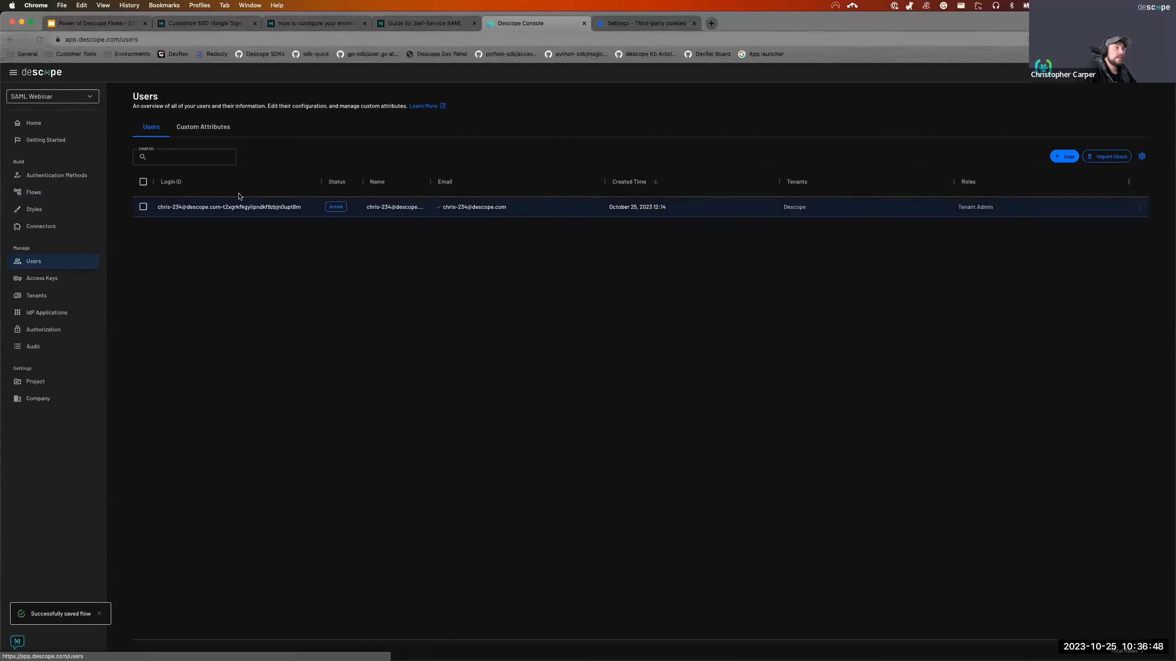
left_click(37, 294)
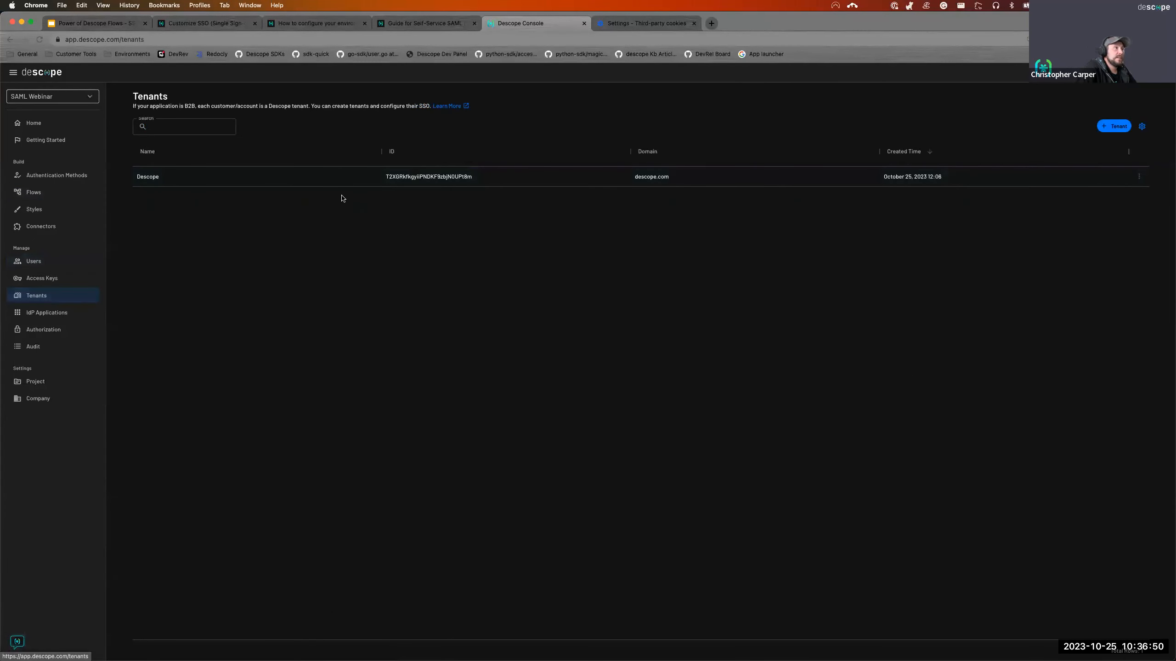
key("ctrl+alt+Left")
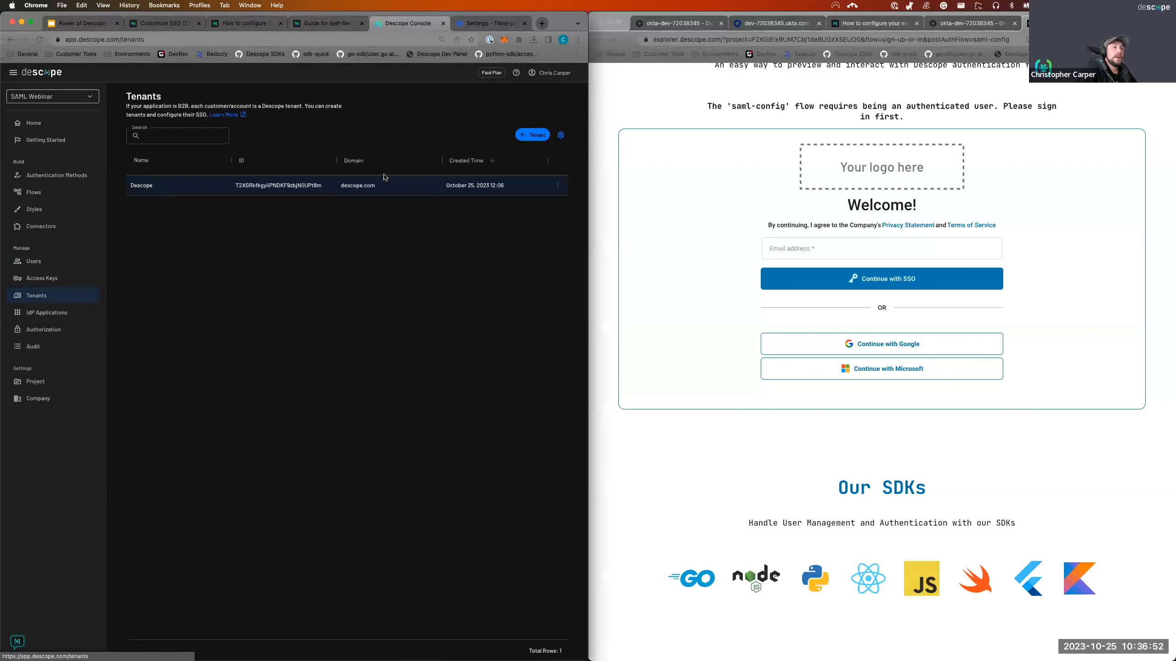
Step: Try to sign in to the Explorer flow with the user's email address and the emailed 6-digit verification code
left_click(880, 250)
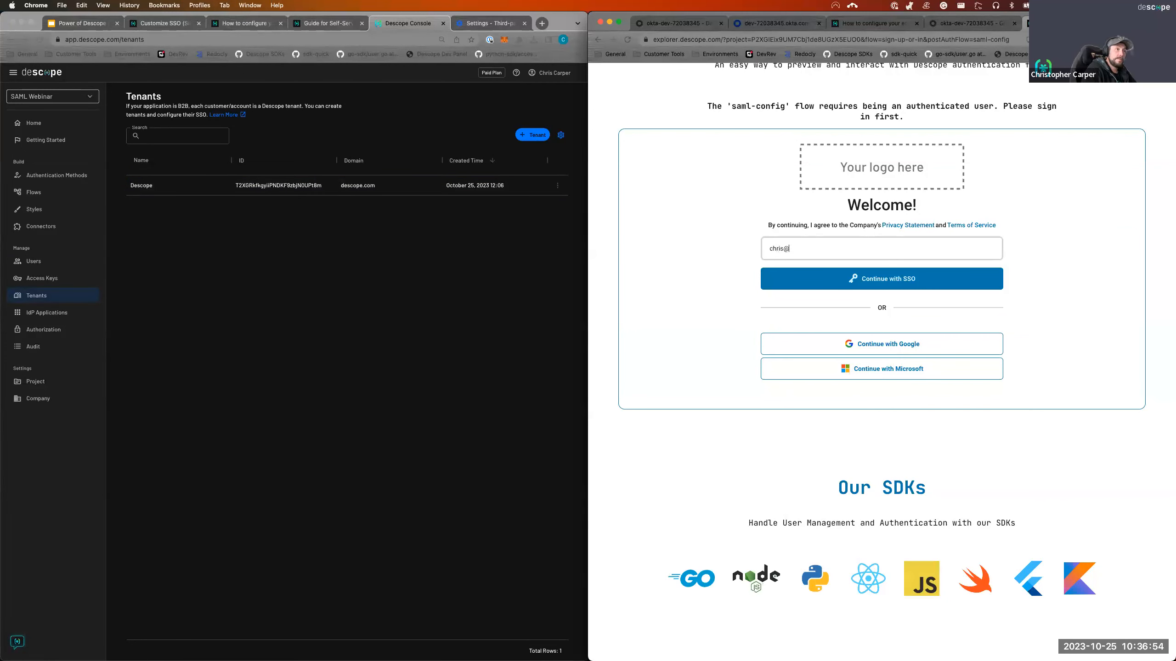
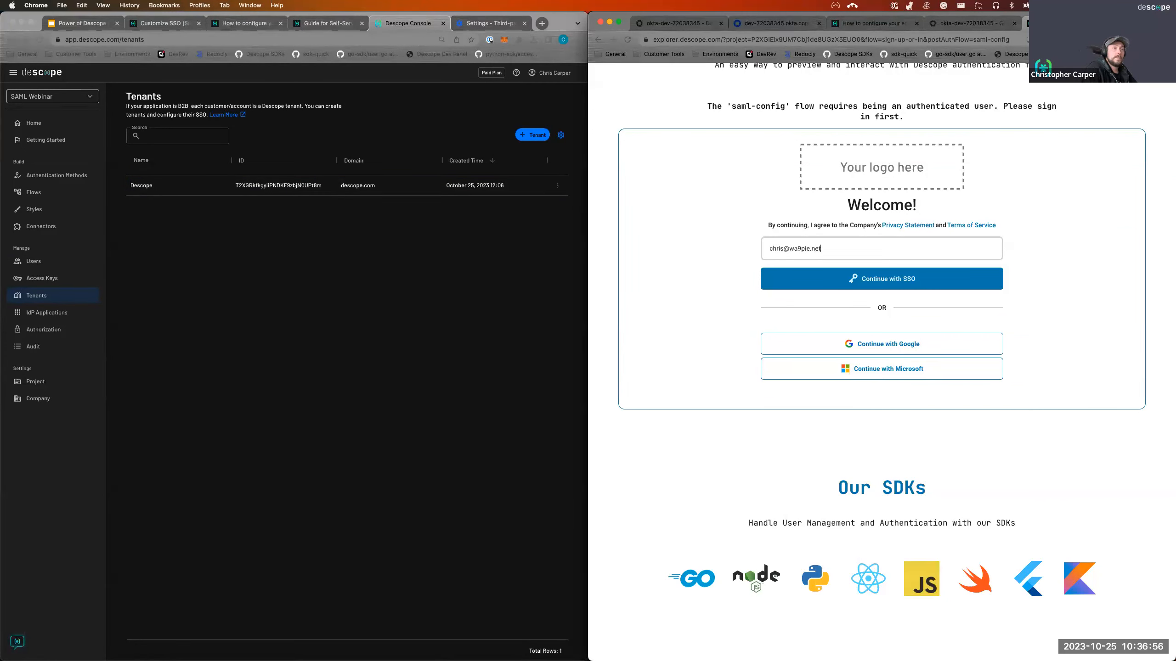
key("Return")
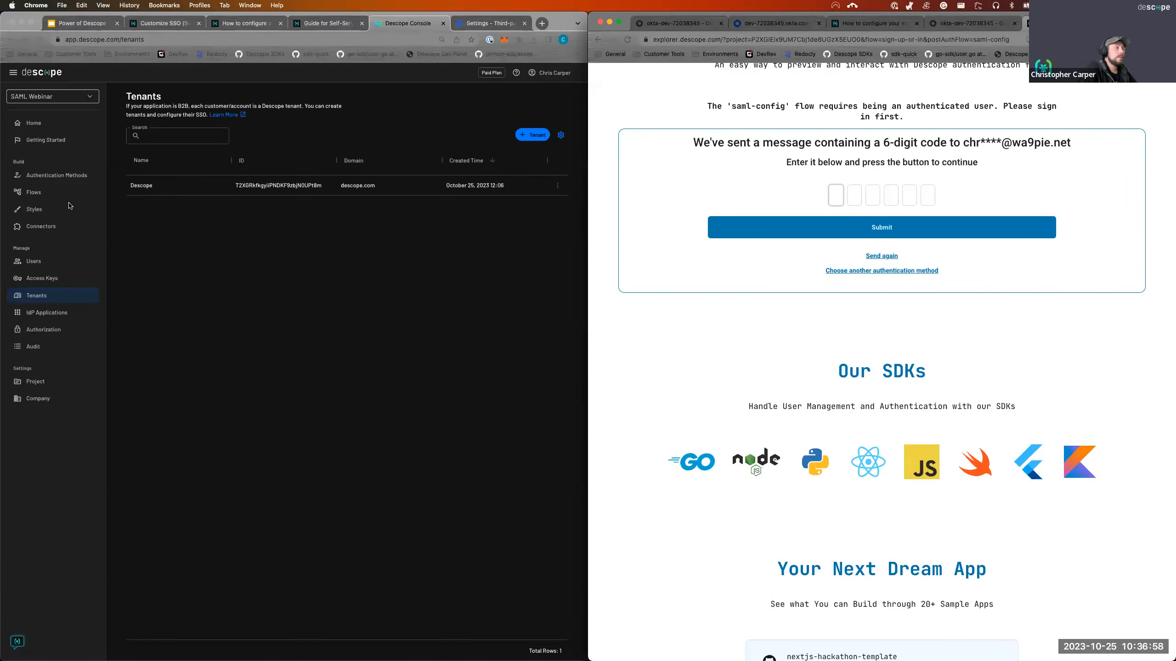
key("ctrl+Up")
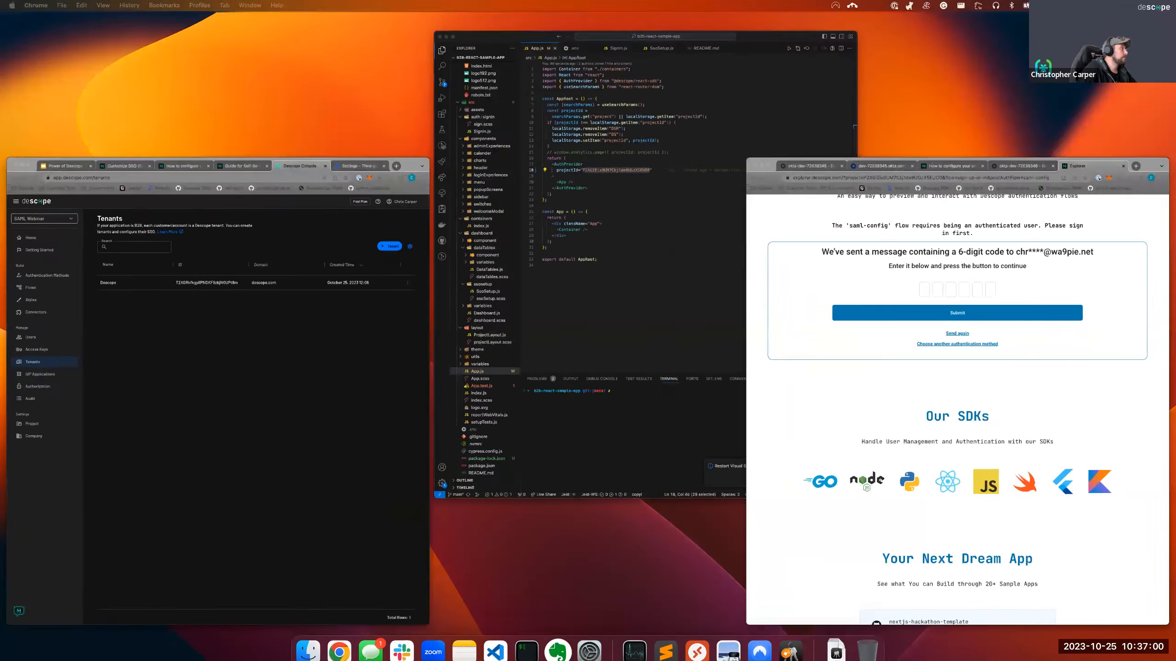
key("ctrl+Up")
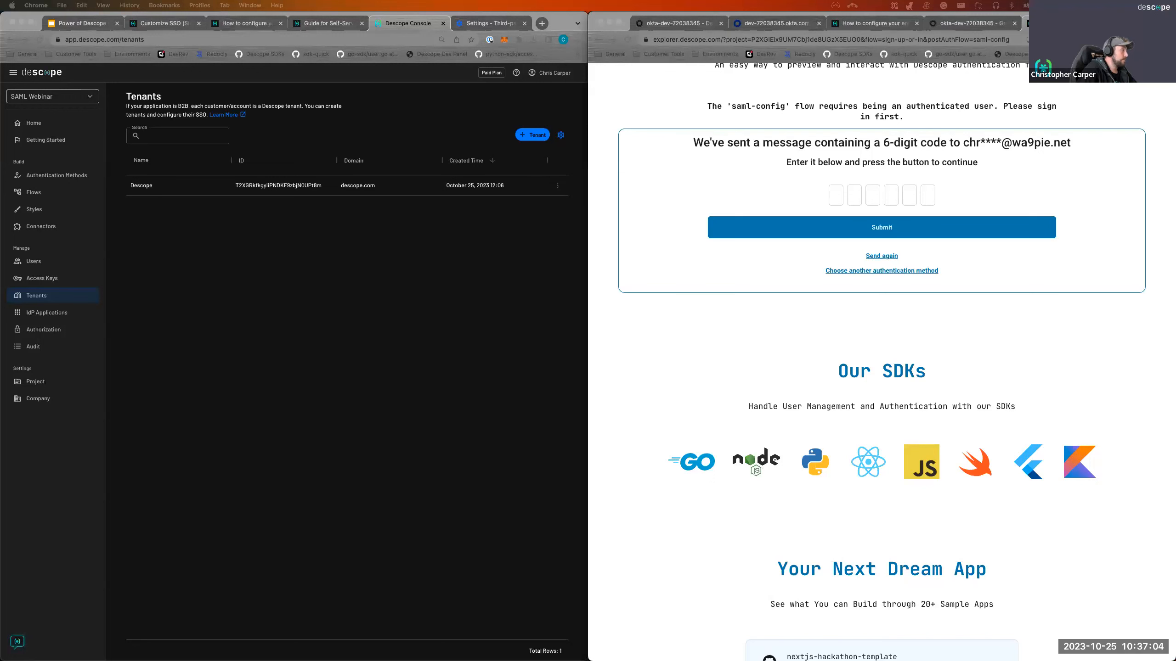
left_click(820, 183)
left_click(855, 227)
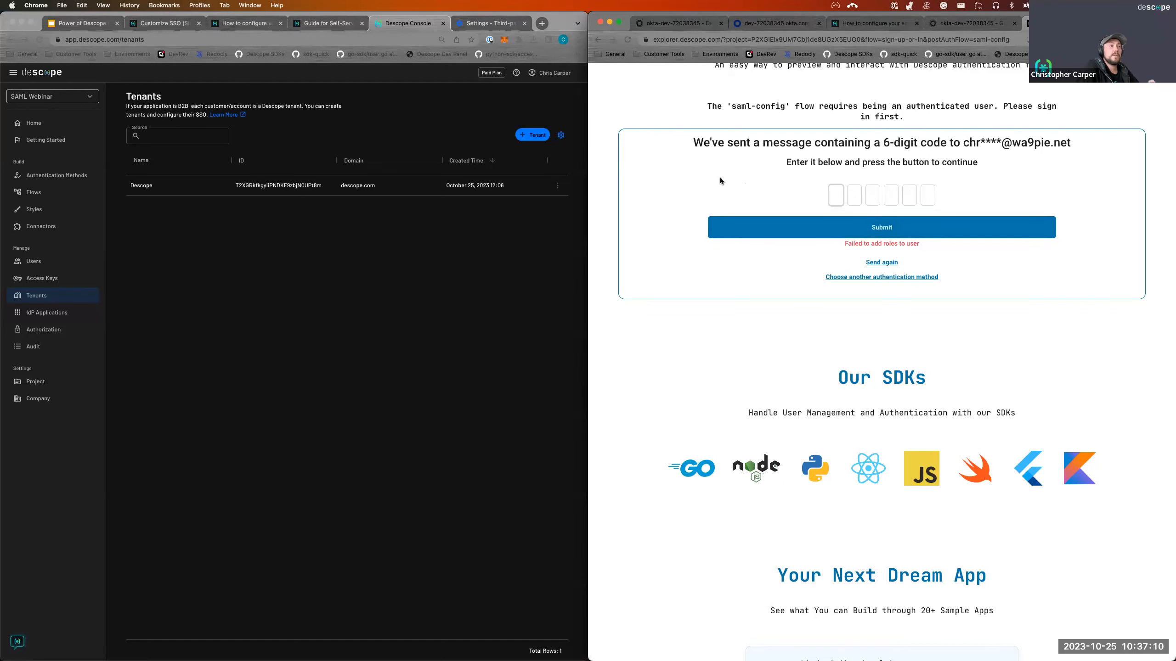
Step: Check the console's Tenants and Users lists for the new tenant and the user's tenant and role assignment
left_click(52, 320)
left_click(53, 315)
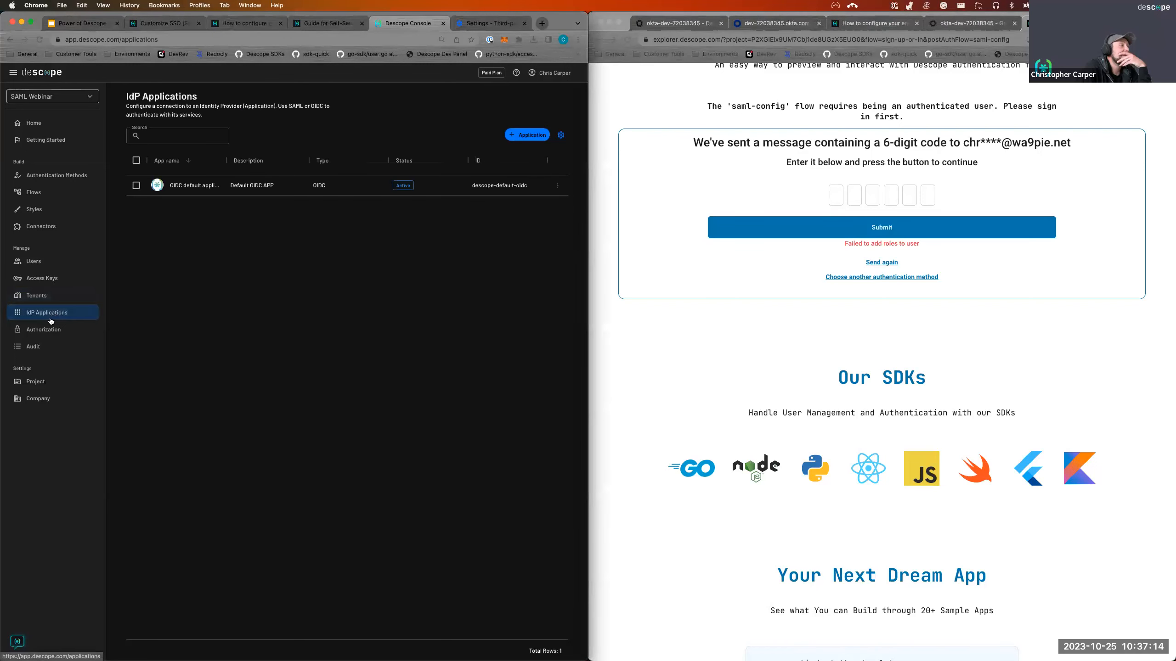
left_click(47, 296)
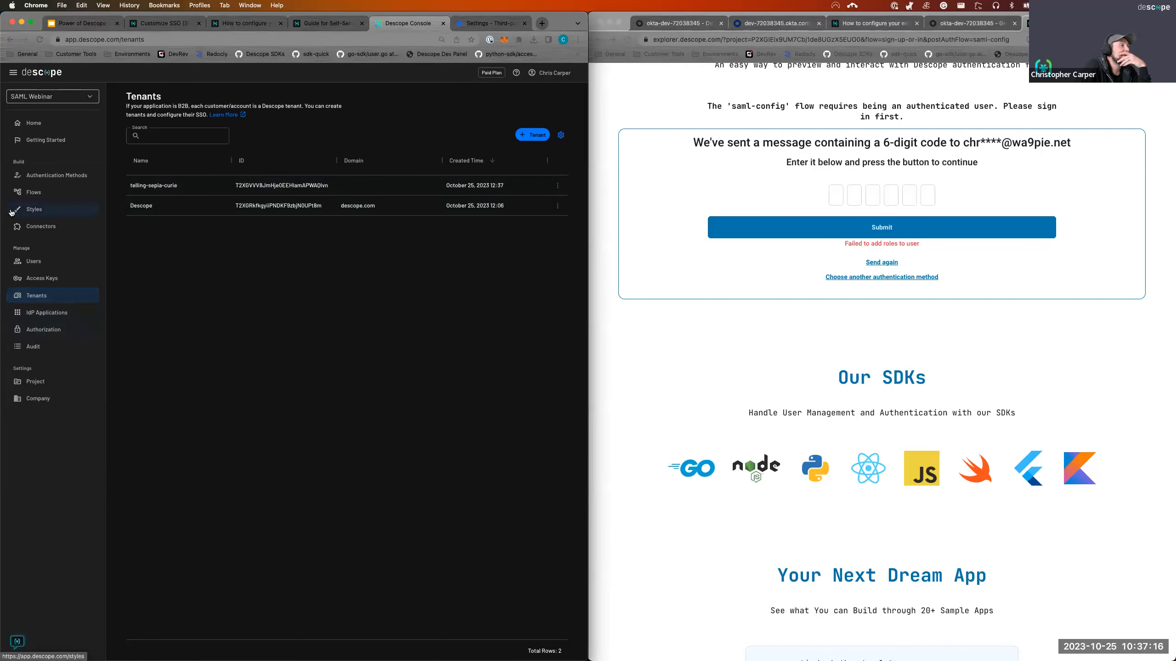
left_click(33, 192)
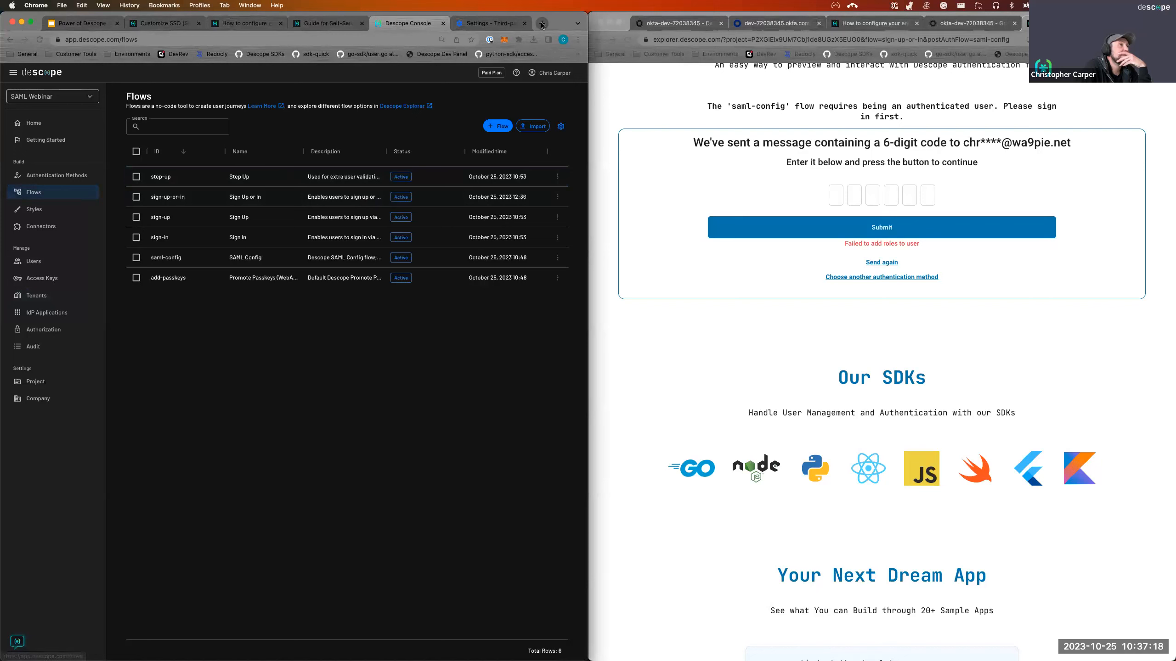
left_click(34, 262)
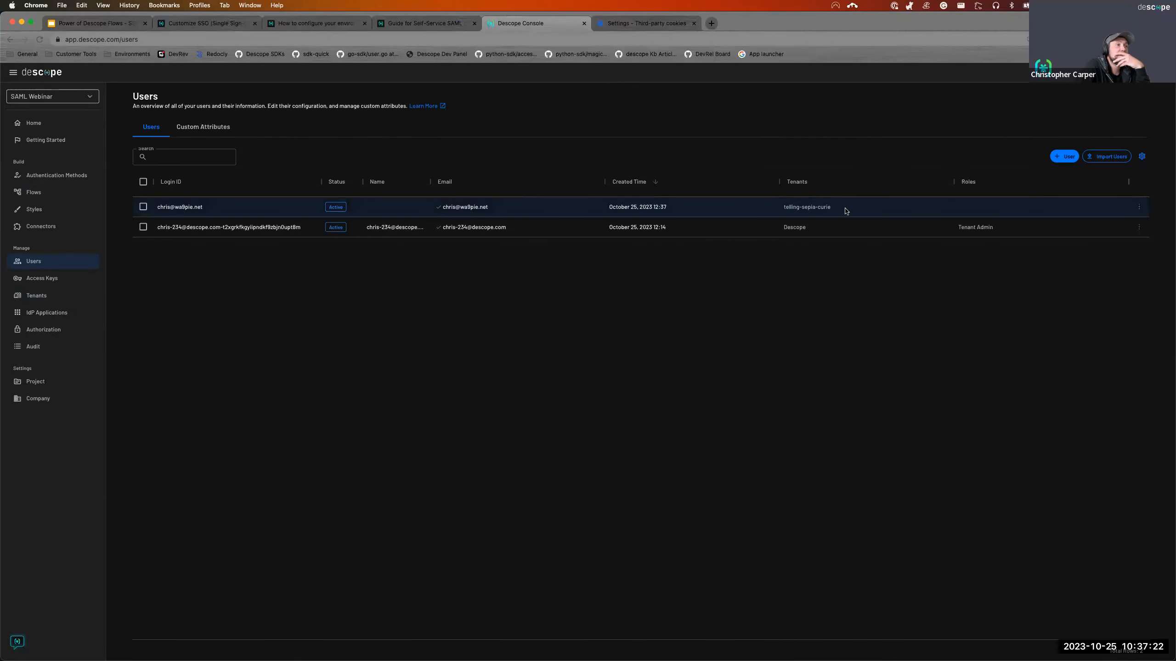
Step: Review the role and level settings of the Update User / Add Roles action in the Sign Up or In flow
left_click(72, 193)
left_click(300, 201)
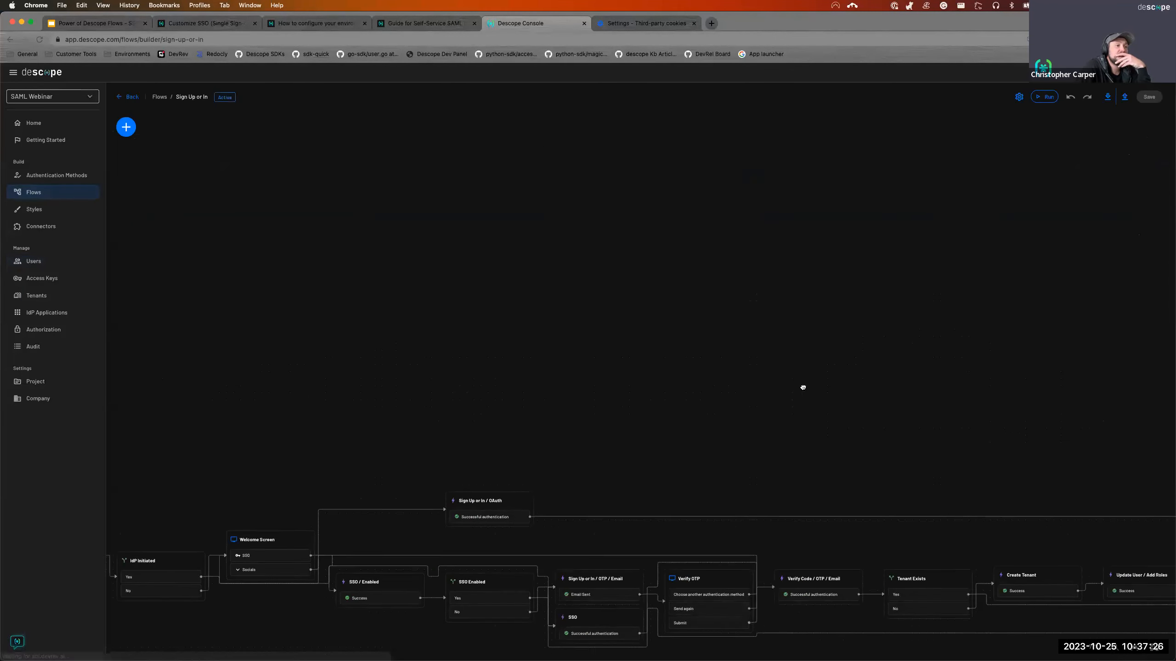
double_click(873, 394)
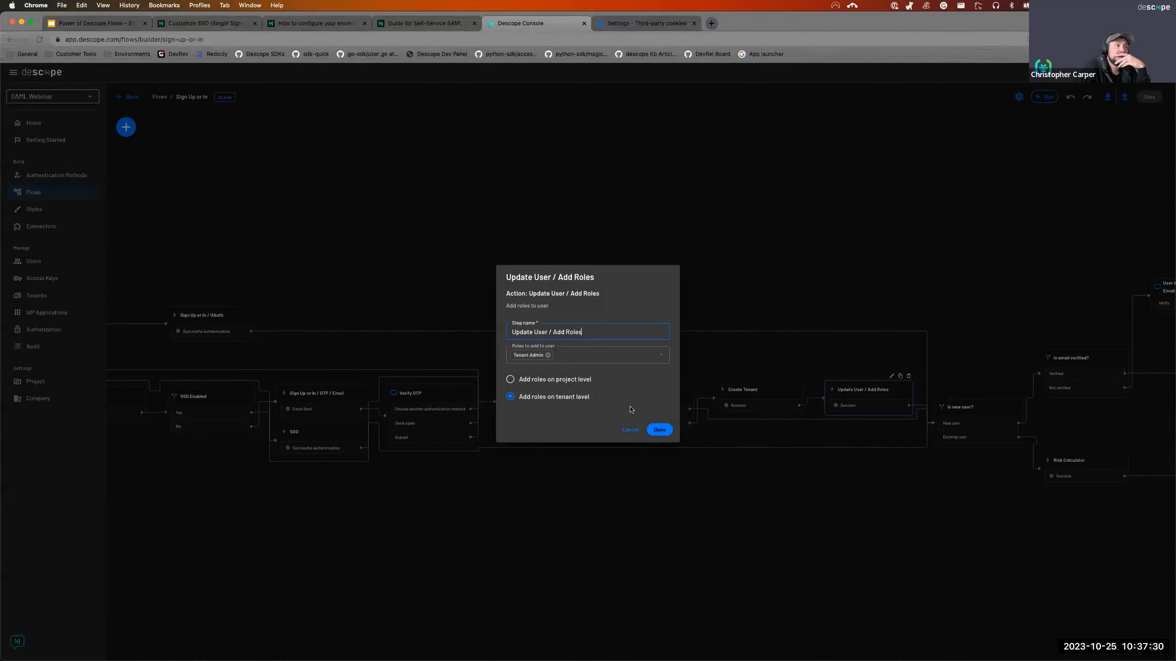
left_click(660, 430)
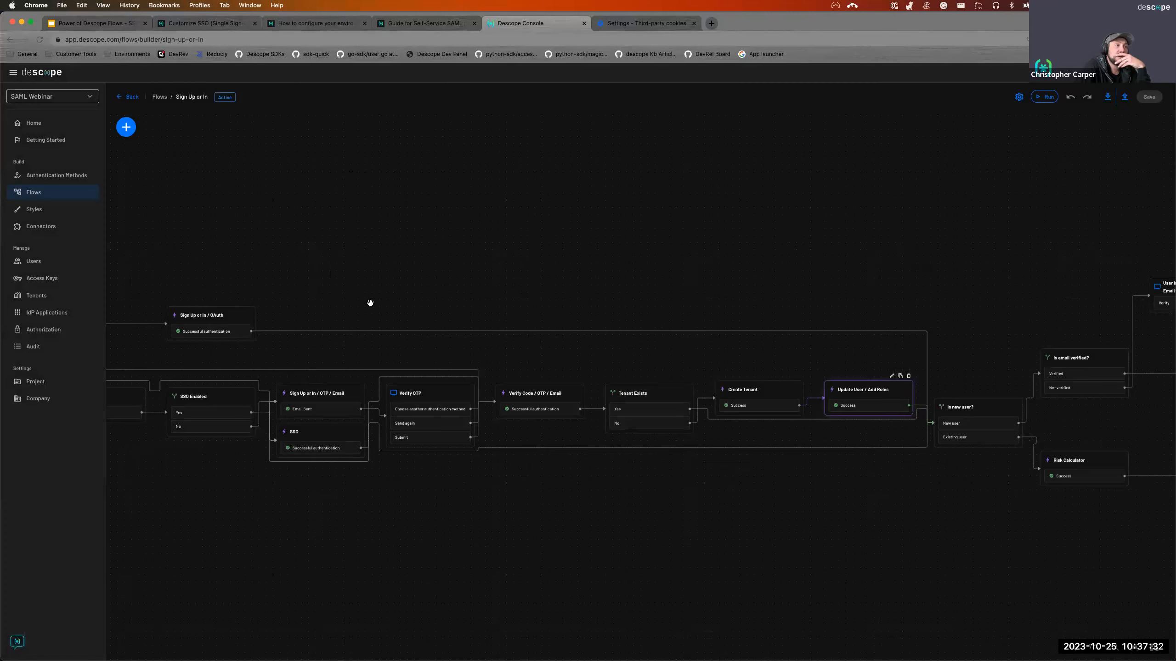
Step: Tile the present-sienna-lovelace console window beside the Explorer window and minimize the SAML Webinar console window
scroll(640, 224, "left", 5)
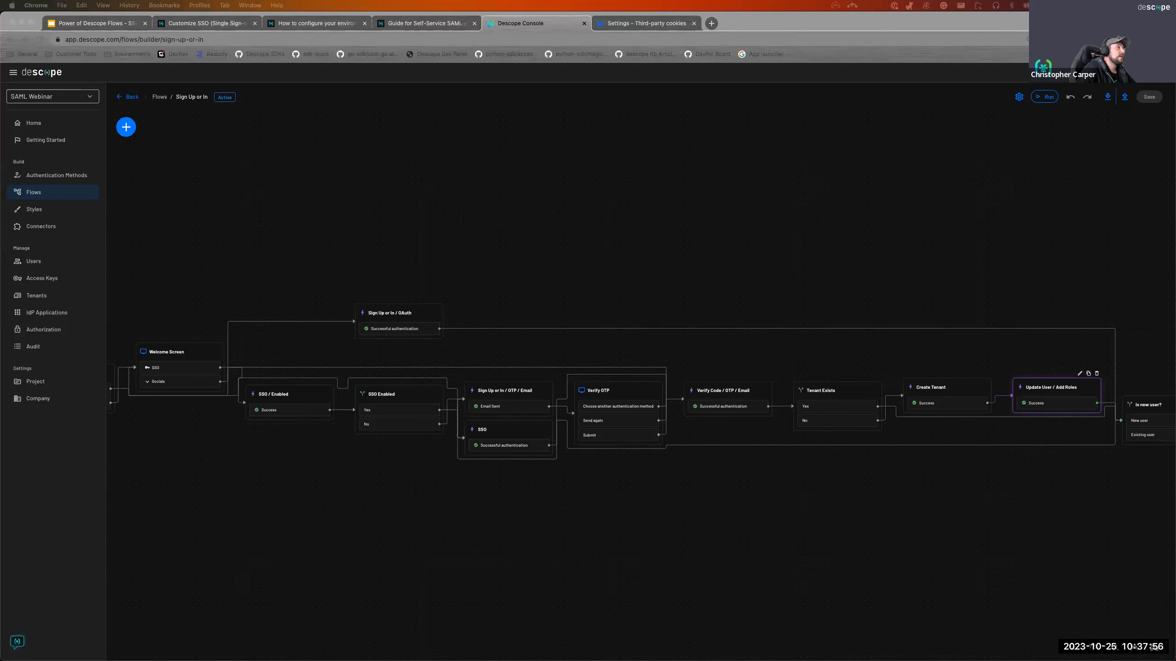
left_click_drag(0, 23, 664, 24)
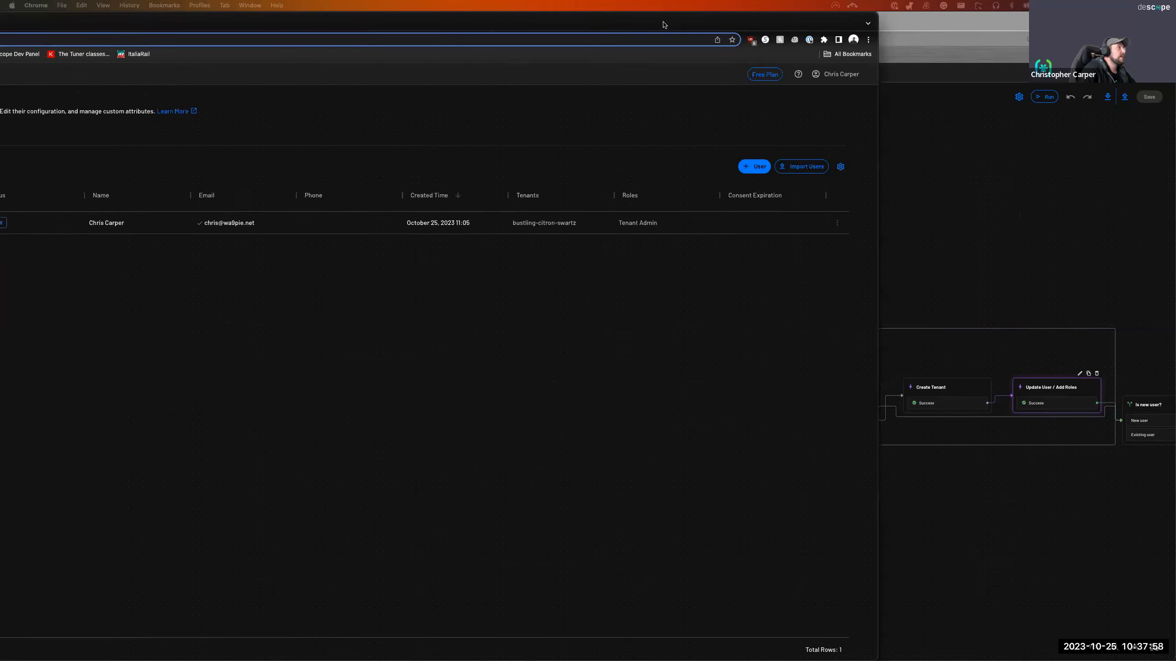
key("ctrl+alt+Left")
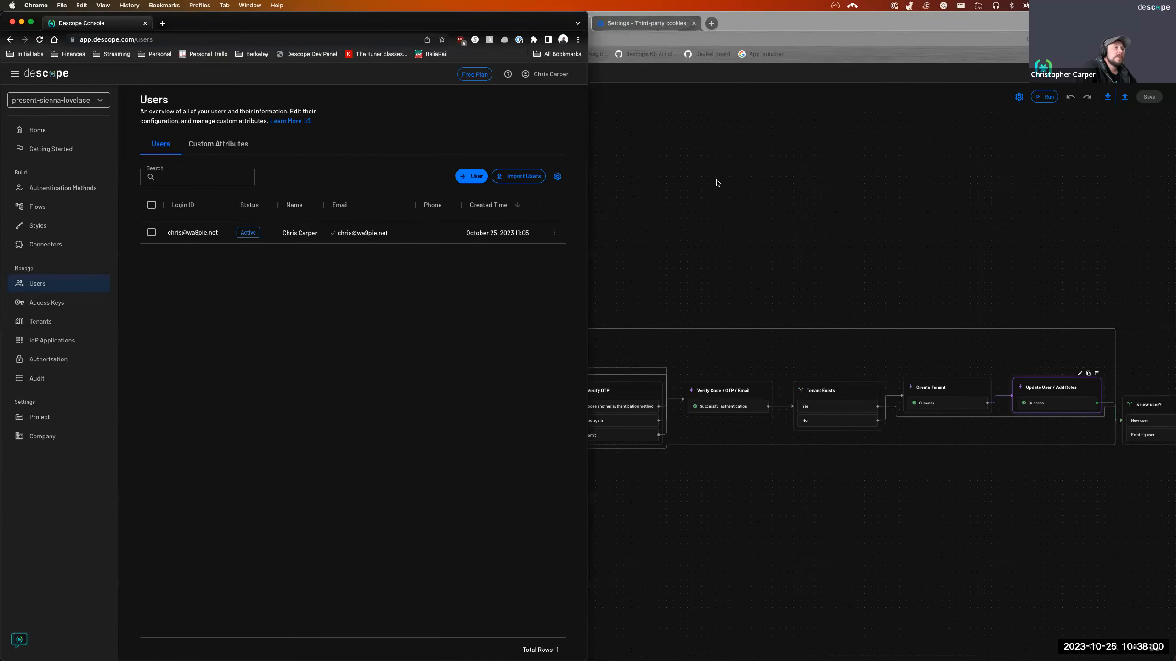
left_click(738, 181)
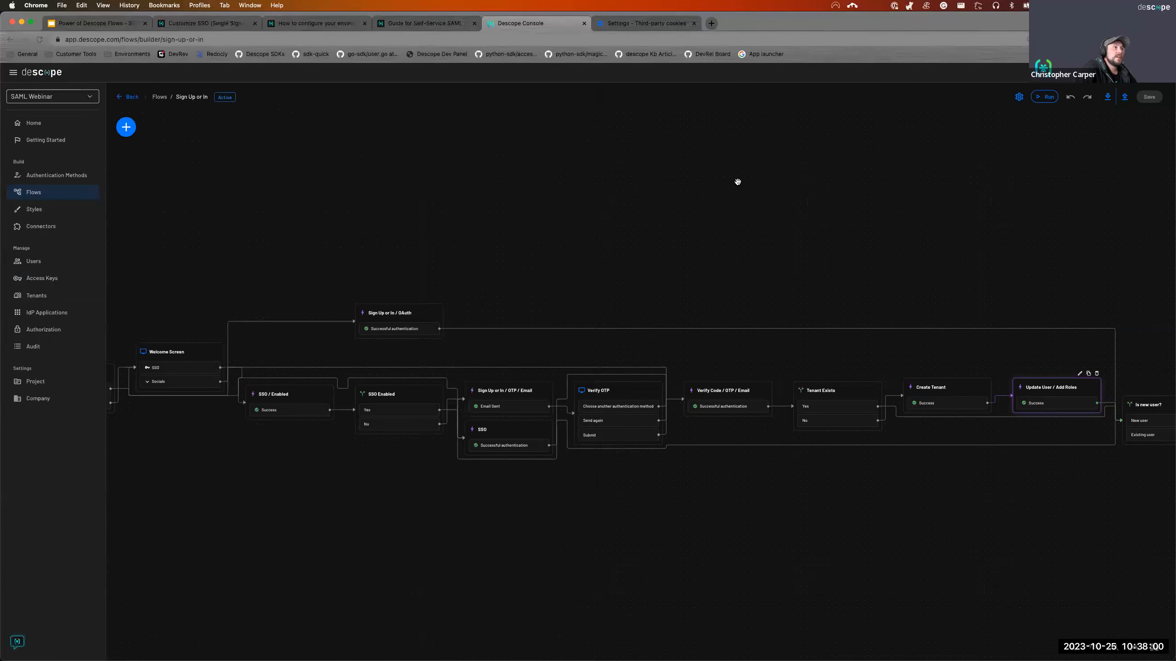
left_click(21, 22)
Step: Delete the only user from the present-sienna-lovelace project's Users list
left_click(151, 232)
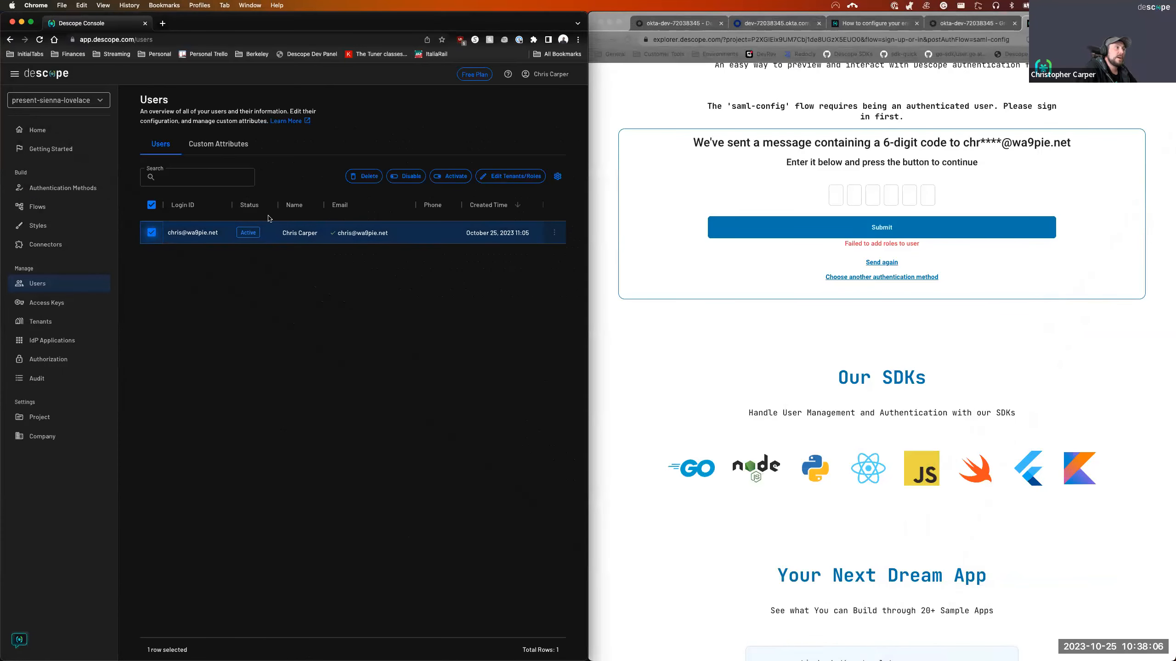
left_click(366, 176)
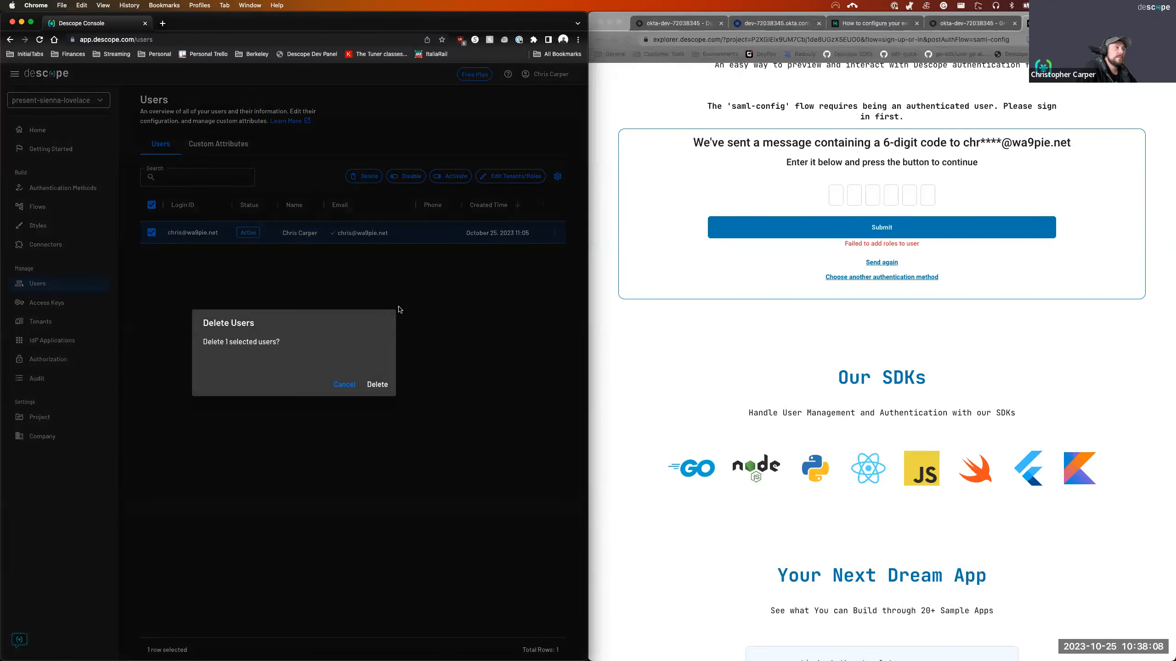
left_click(377, 384)
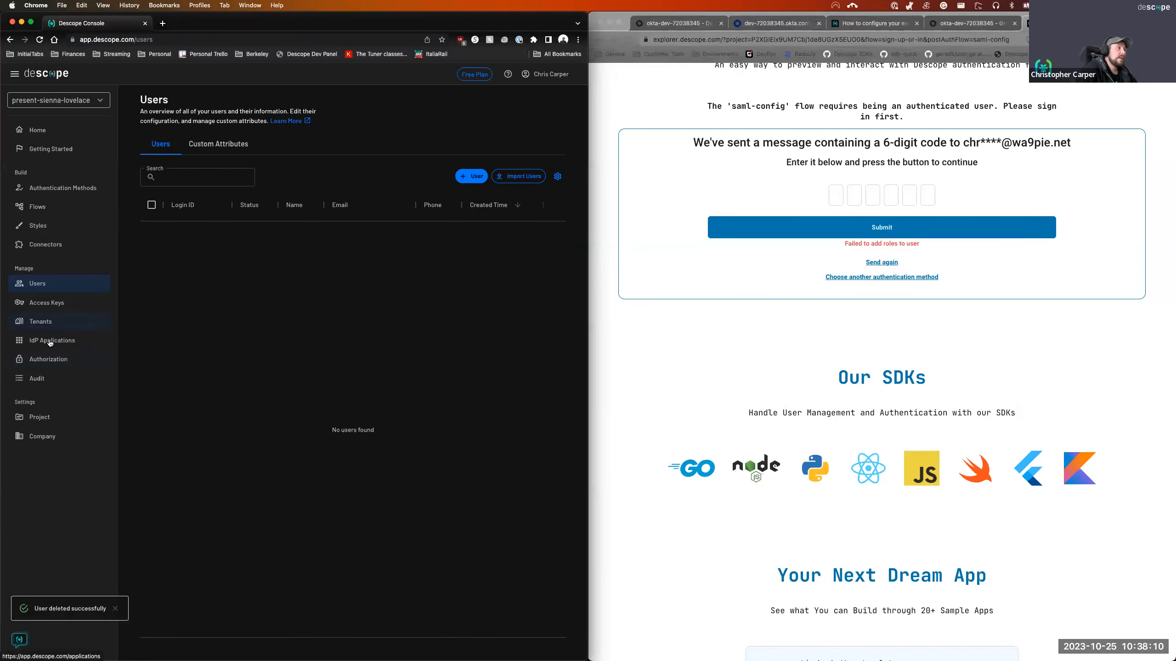
Step: Delete the tenant bustling-citron-swartz, confirming with its name, and recheck the Users and Tenants lists
left_click(49, 324)
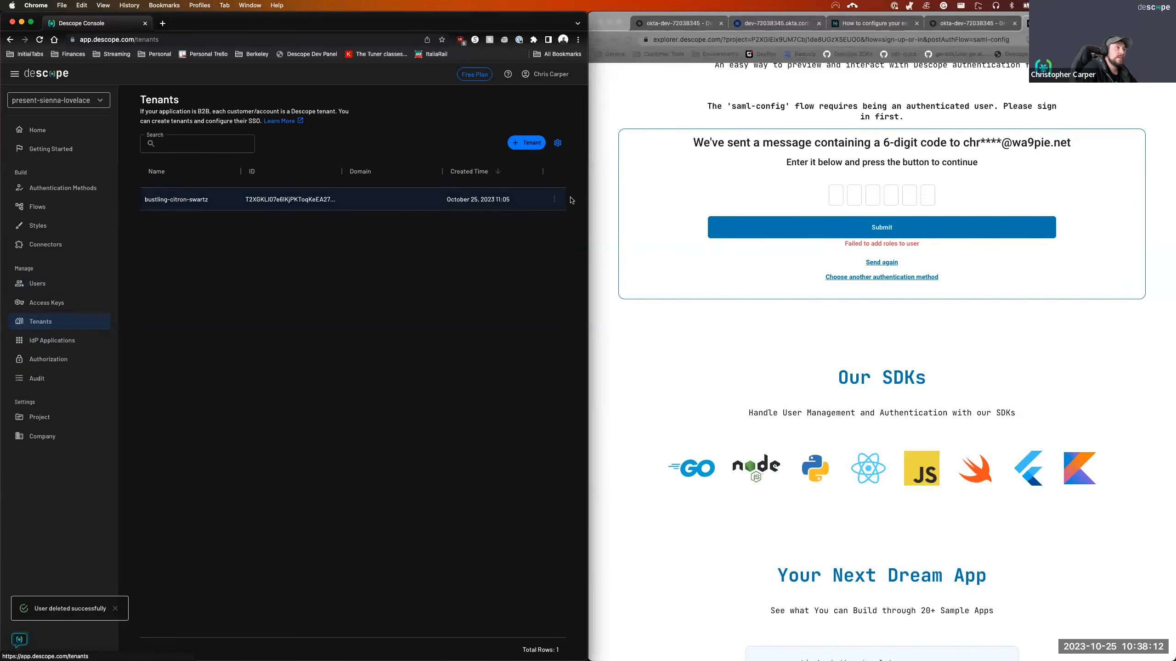
left_click(554, 200)
left_click(548, 221)
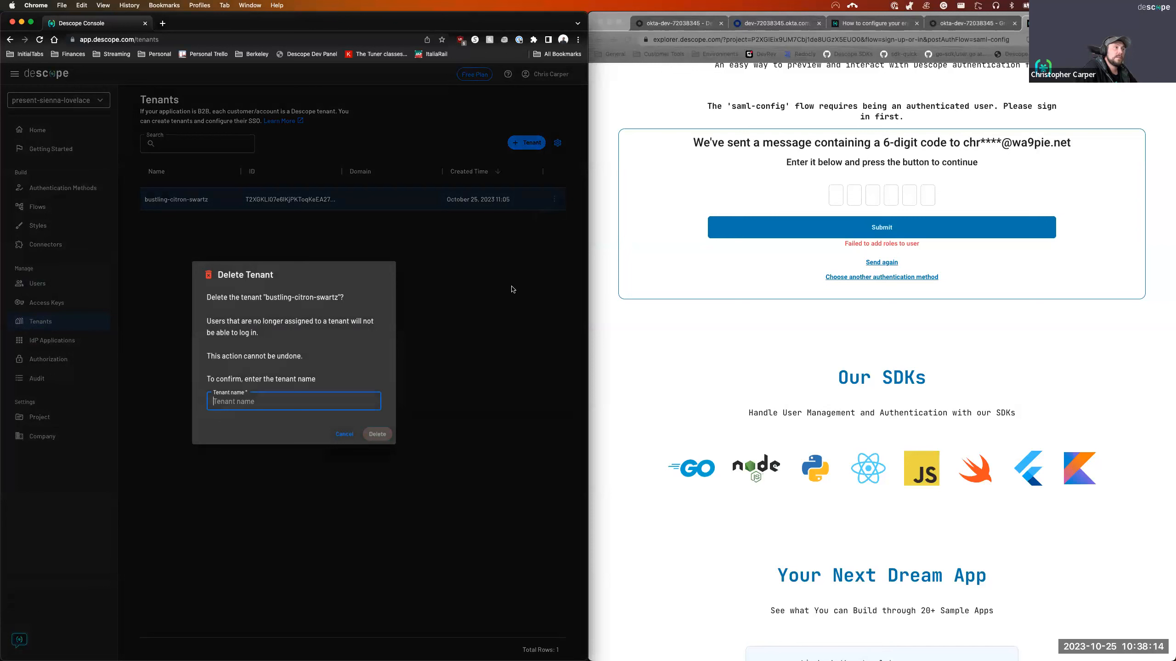
left_click_drag(265, 297, 342, 297)
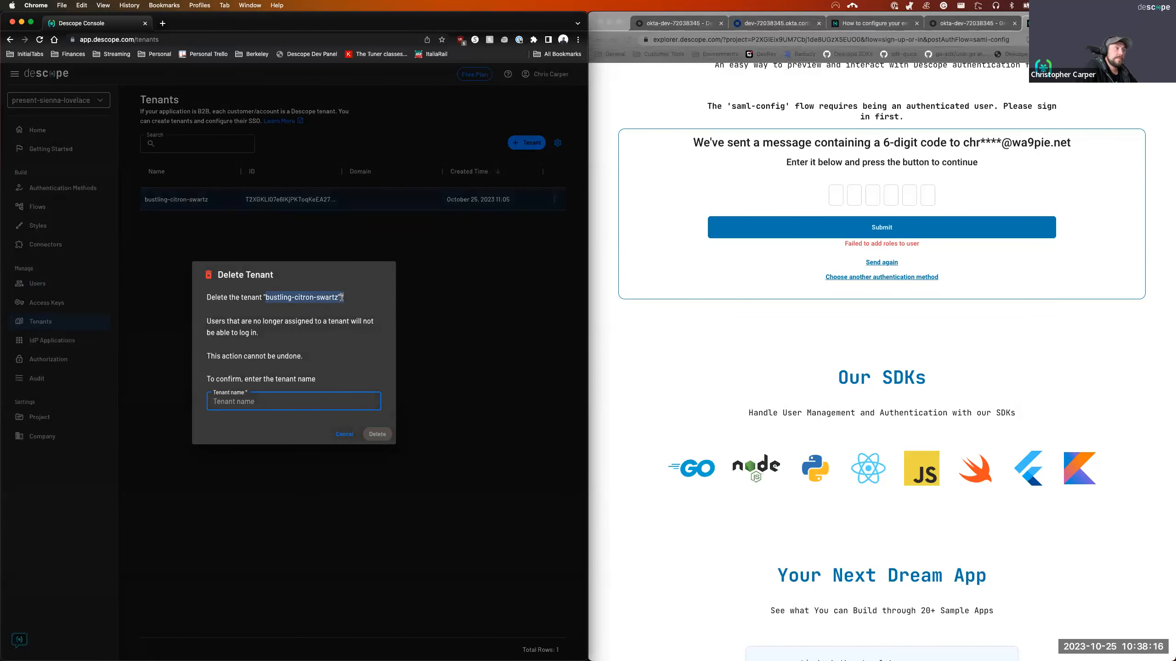
key("super+c")
left_click(295, 399)
key("super+v")
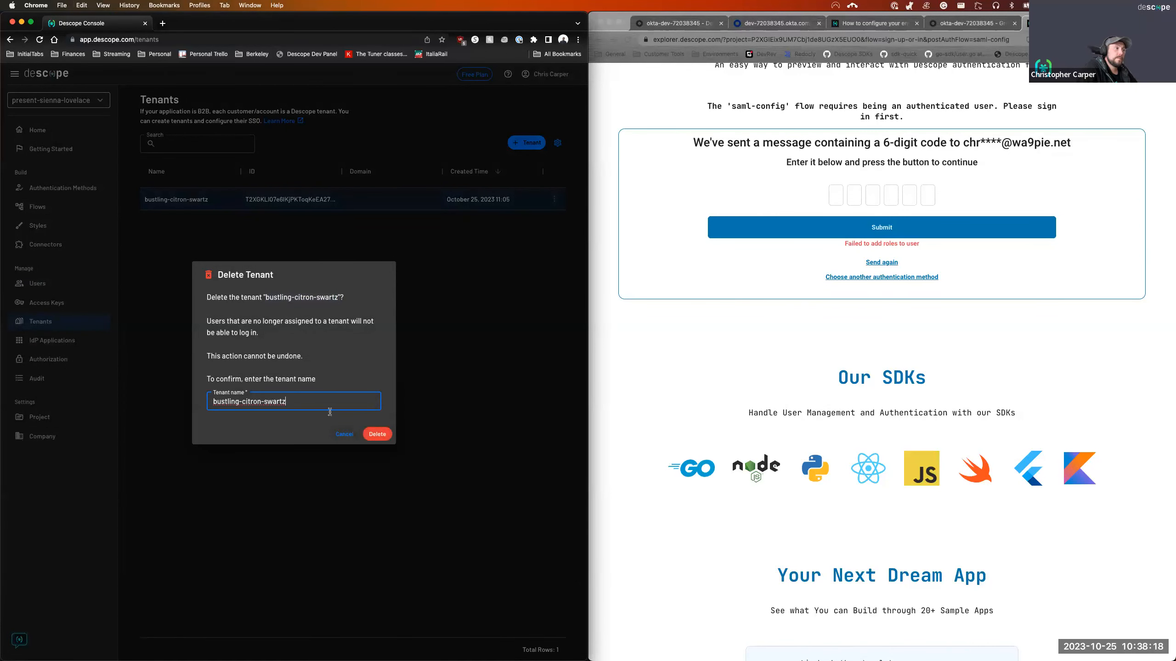
left_click(376, 434)
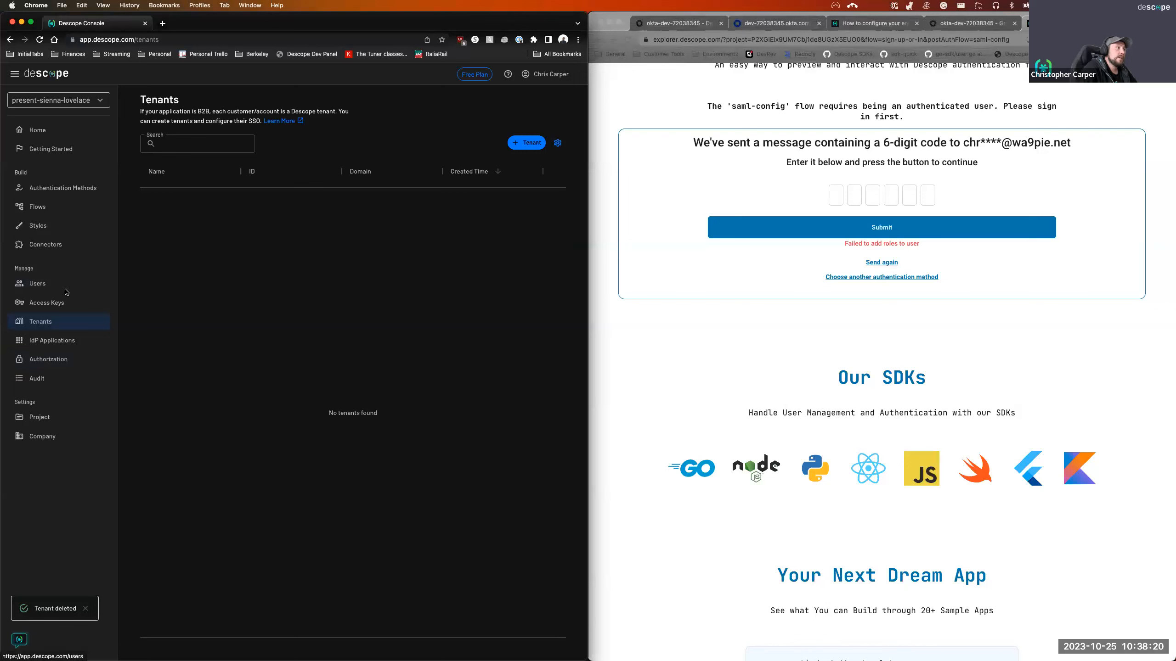
left_click(37, 283)
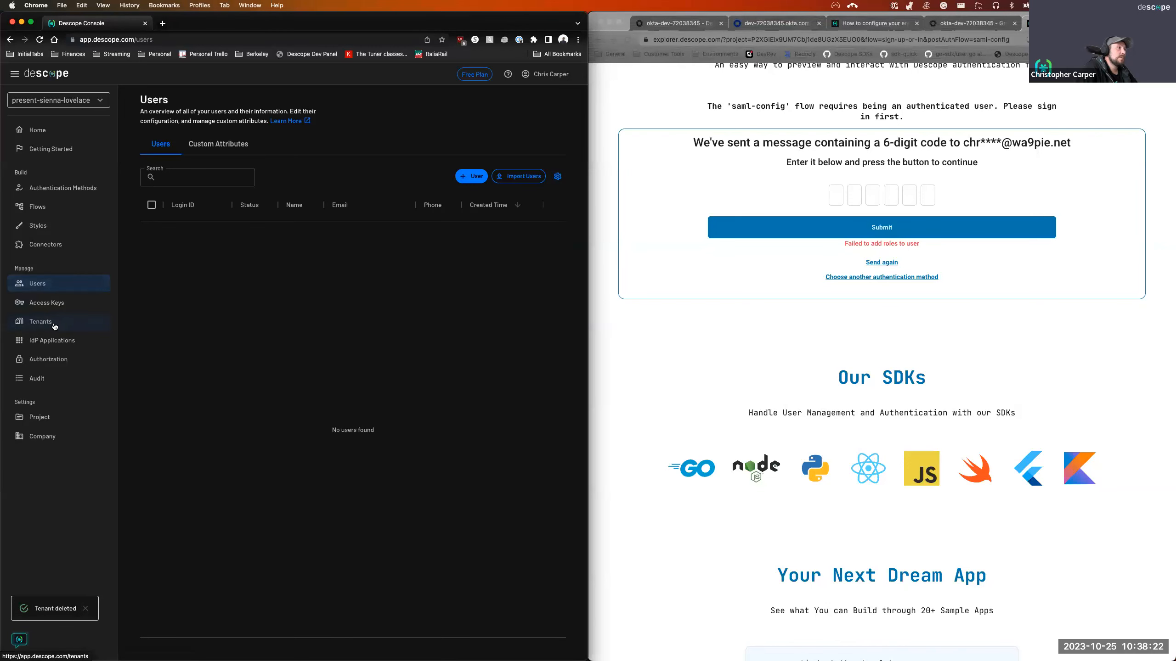
left_click(40, 322)
Step: Open the Sign Up or In flow in a maximized window and review its path from SSO Enabled to Update User / Add Roles
left_click(51, 209)
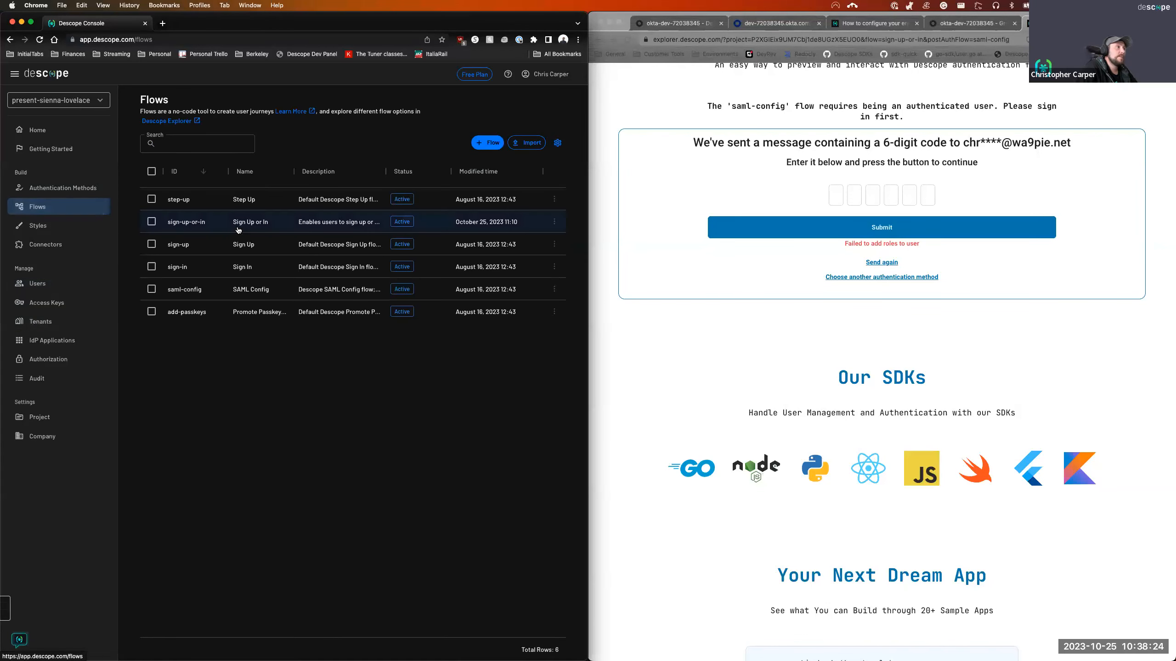
left_click(217, 222)
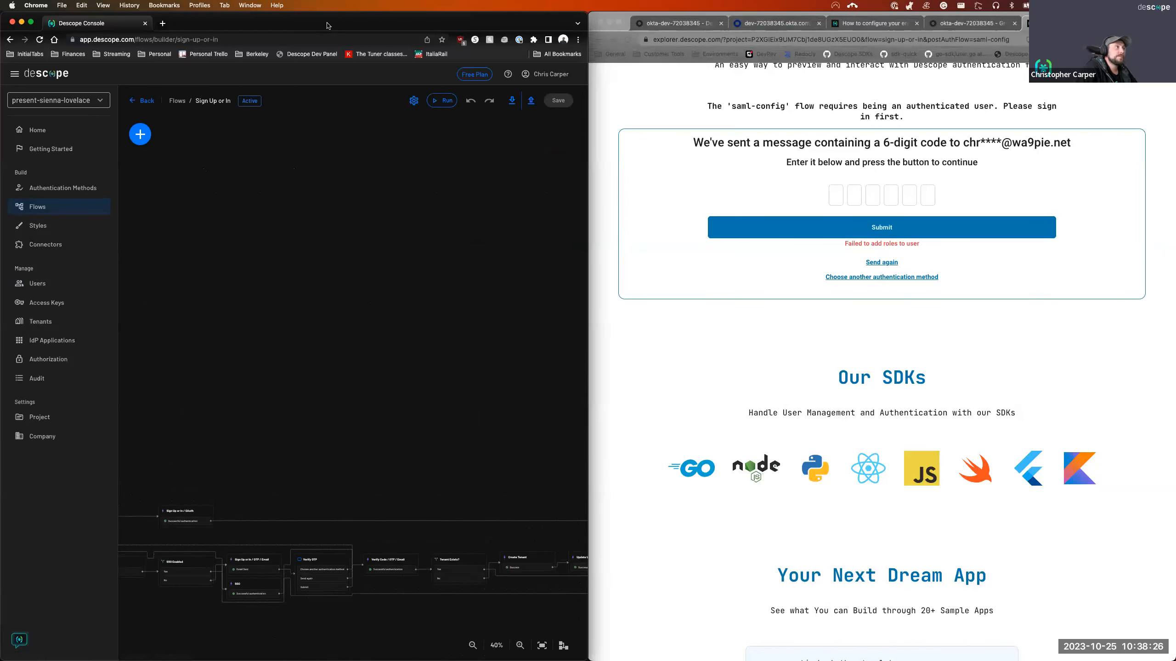
double_click(328, 26)
scroll(425, 271, "down", 4)
scroll(424, 271, "left", 5)
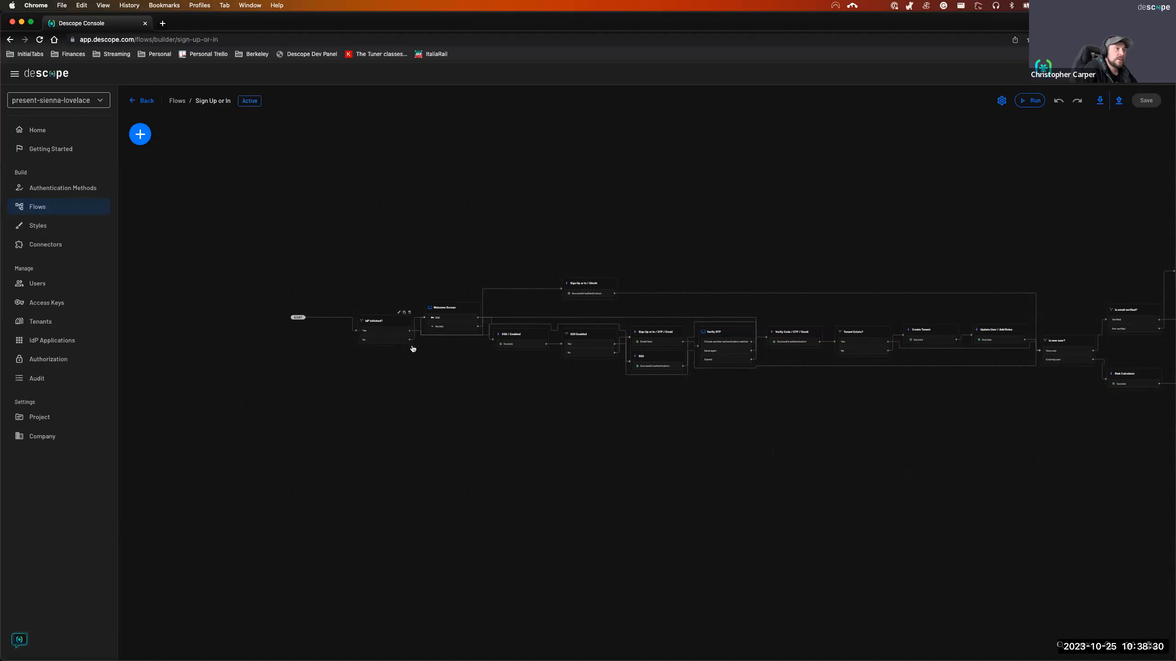
scroll(462, 361, "right", 5)
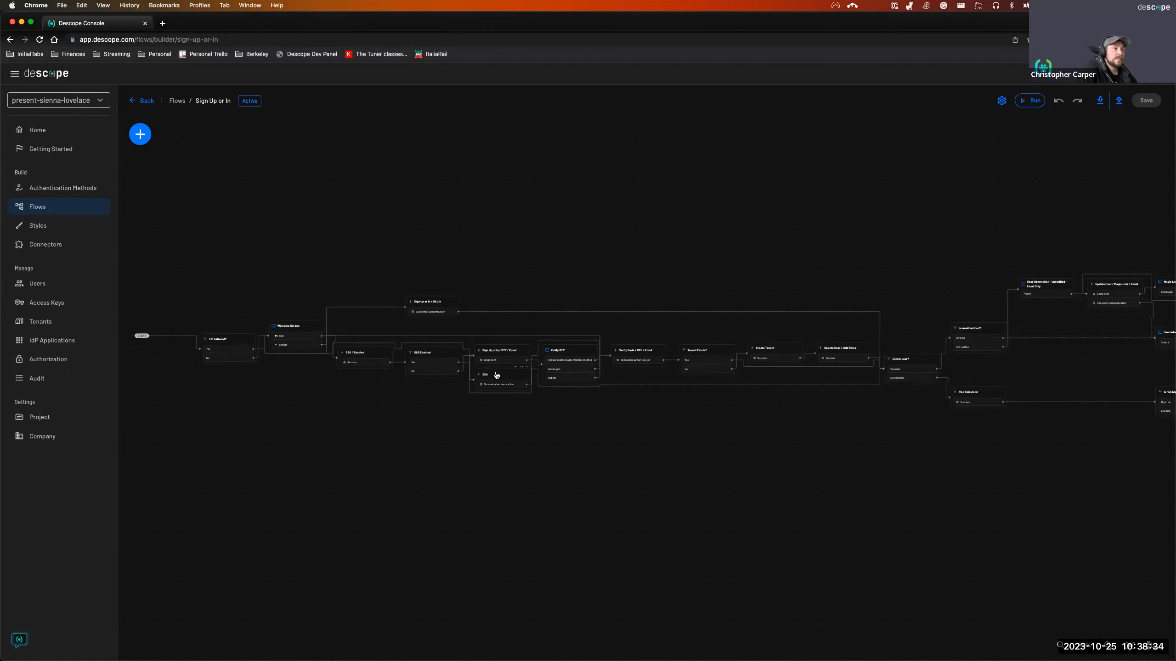
scroll(554, 412, "up", 5)
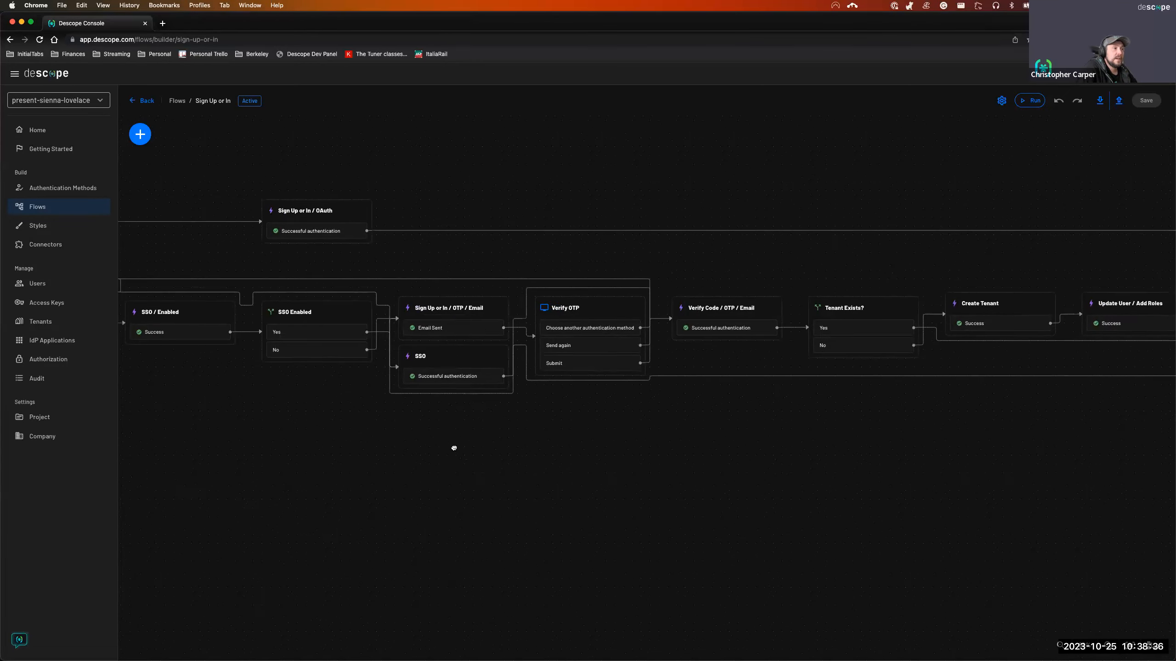
left_click_drag(454, 448, 441, 455)
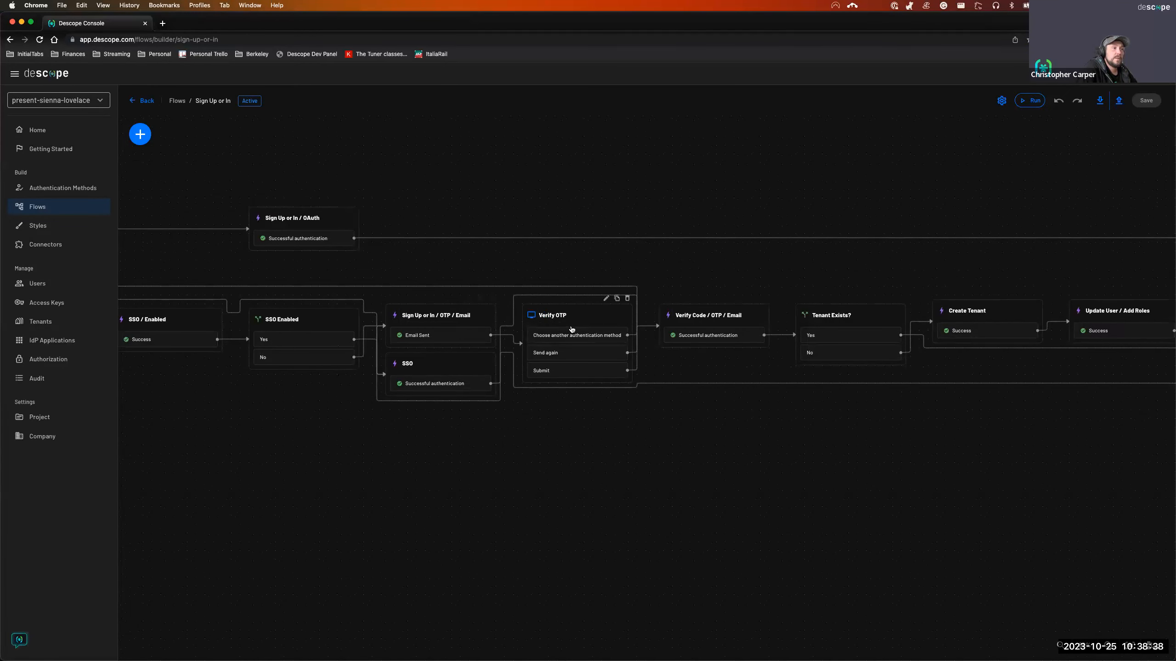
left_click_drag(819, 433, 633, 432)
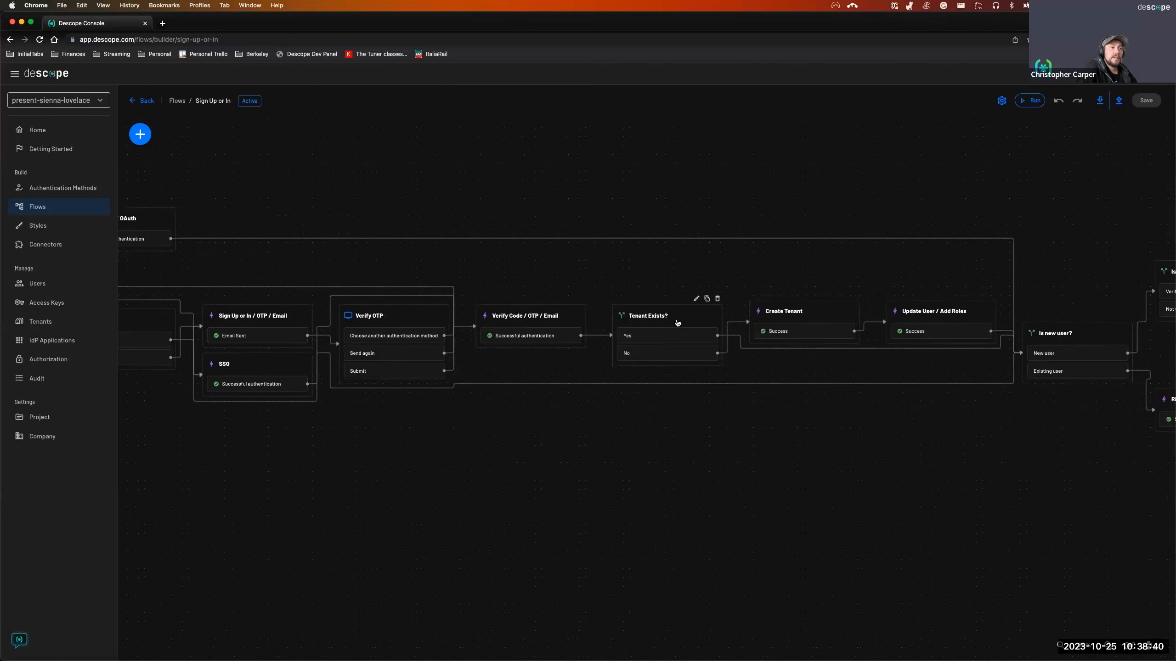
Step: Confirm the Update User / Add Roles action with the Tenant Admin role on tenant level and save the flow
double_click(963, 311)
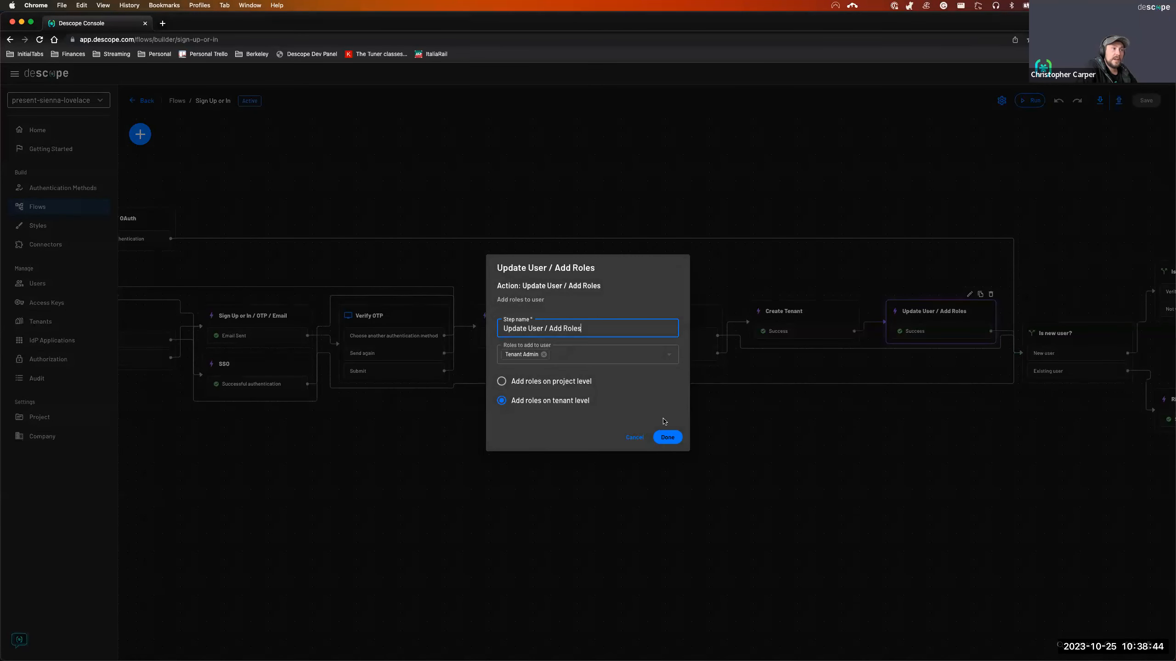
left_click(667, 437)
left_click_drag(900, 433, 748, 437)
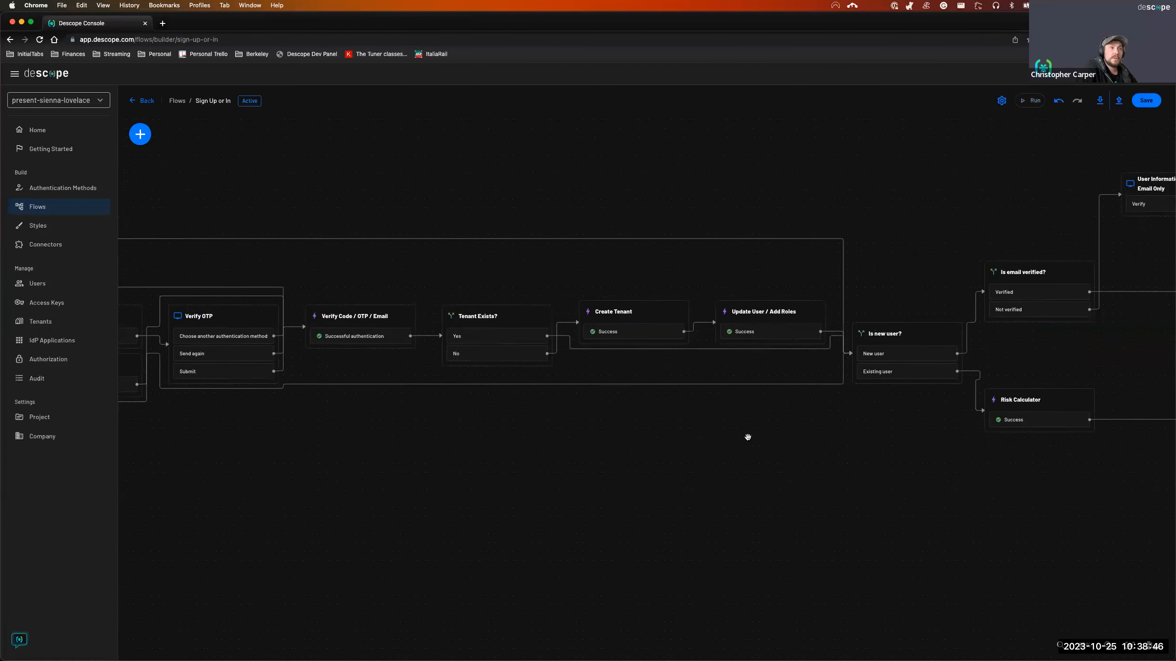
left_click(1148, 102)
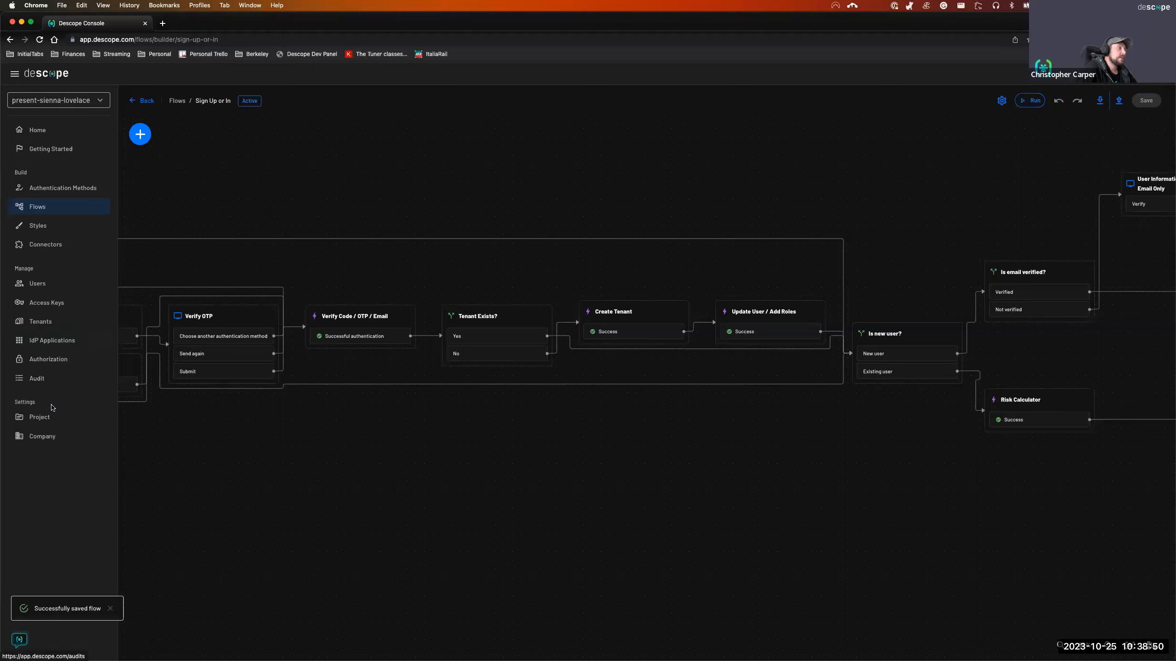
Step: Copy the present-sienna-lovelace project ID from the project settings and apply it as the Project ID in Descope Explorer's settings
left_click(39, 417)
left_click(632, 172)
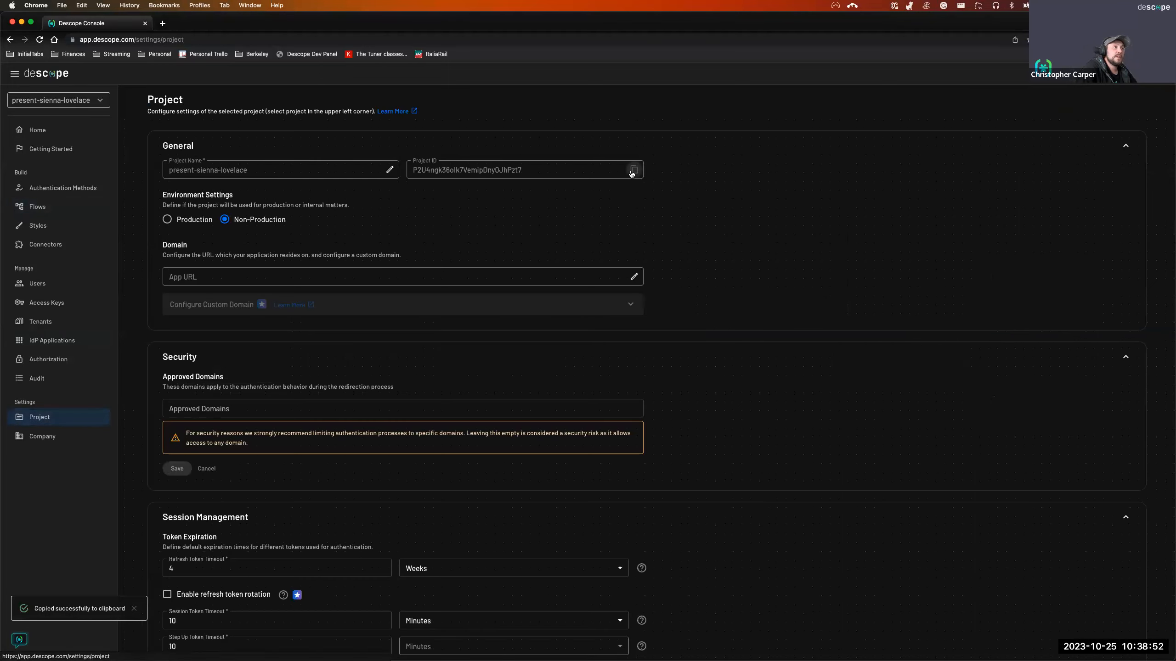
key("ctrl+Up")
left_click(938, 365)
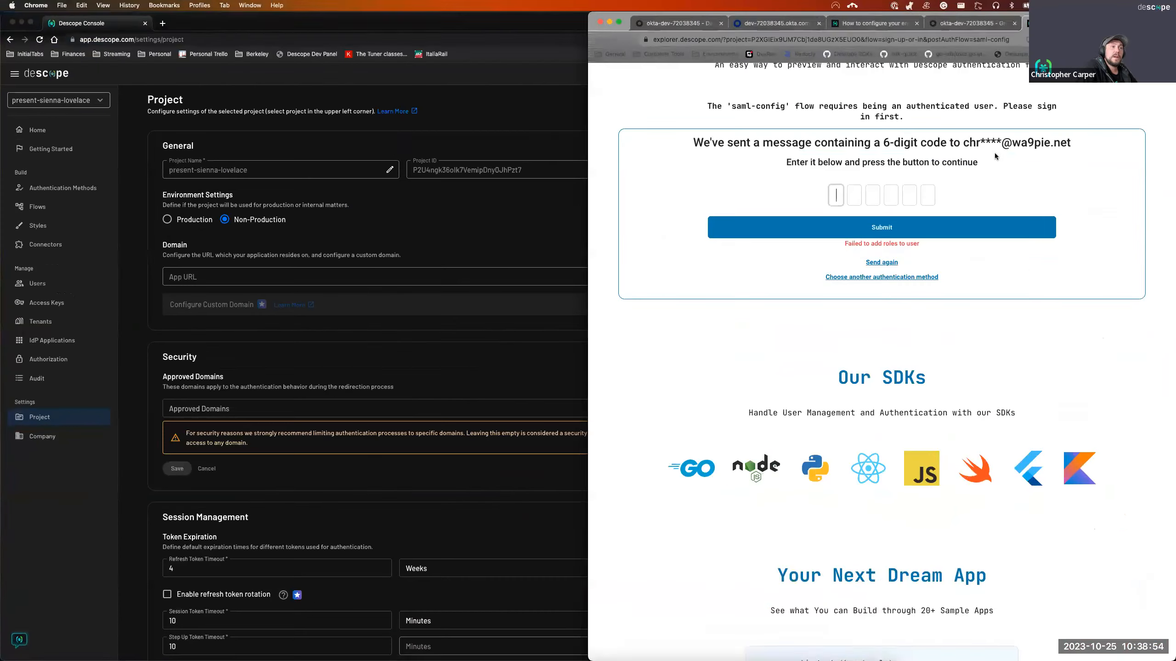
scroll(995, 156, "up", 5)
left_click(1078, 108)
triple_click(907, 311)
key("super+v")
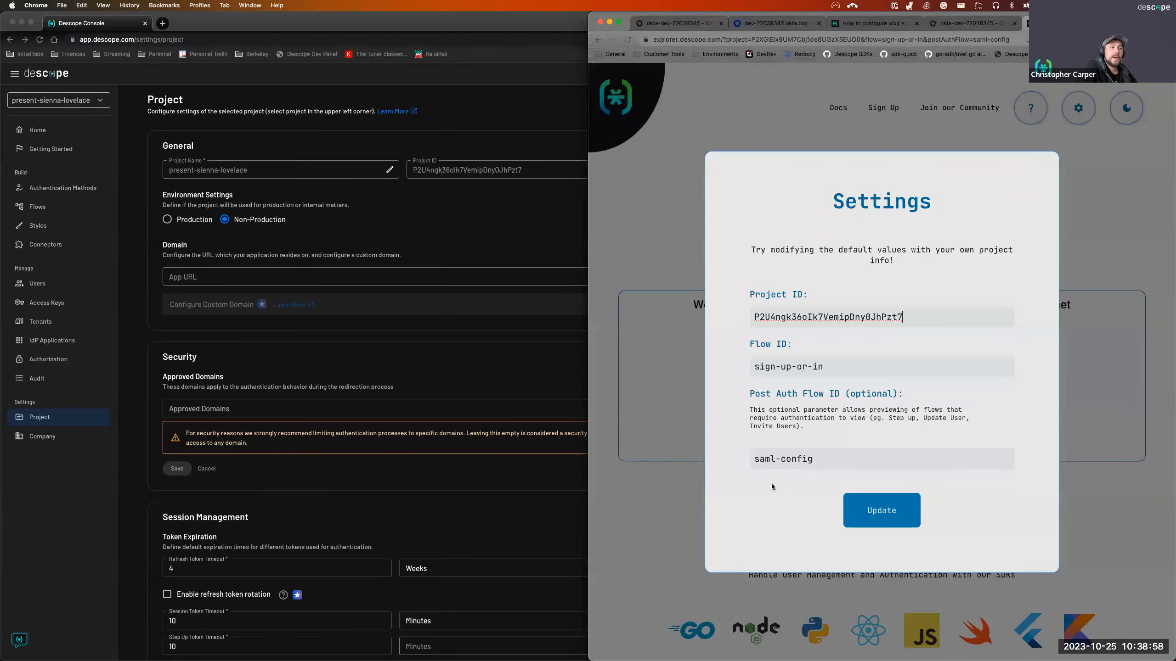
left_click(881, 510)
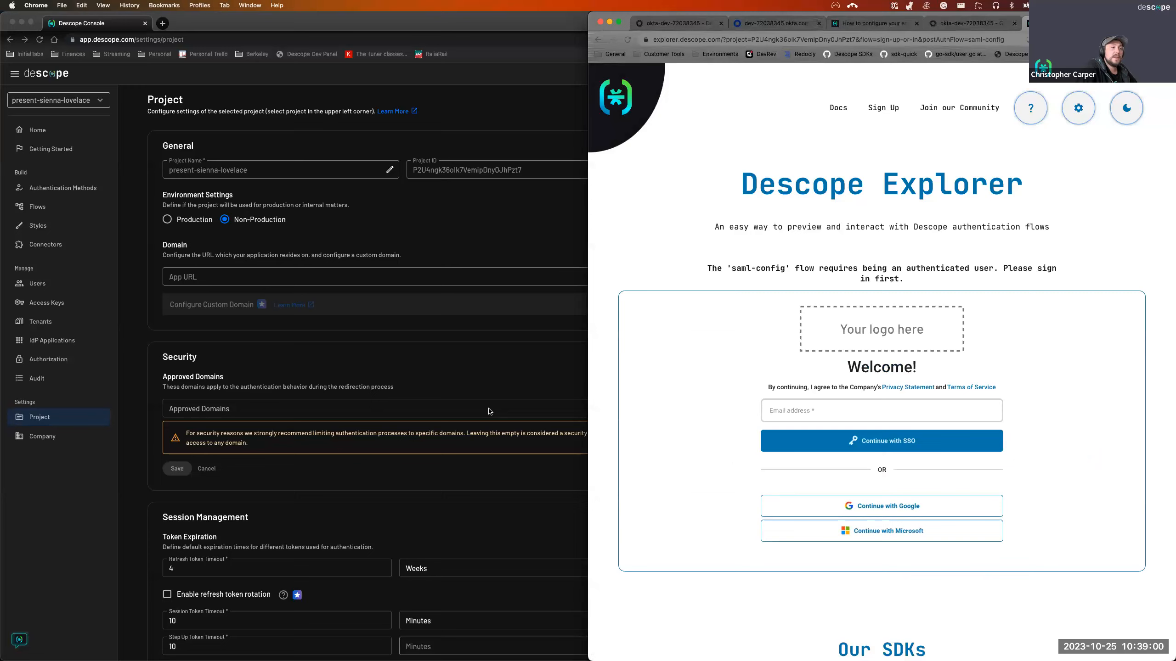
Step: Show the console's Users list and start the SSO sign-in in Explorer with the user's email address
left_click(70, 284)
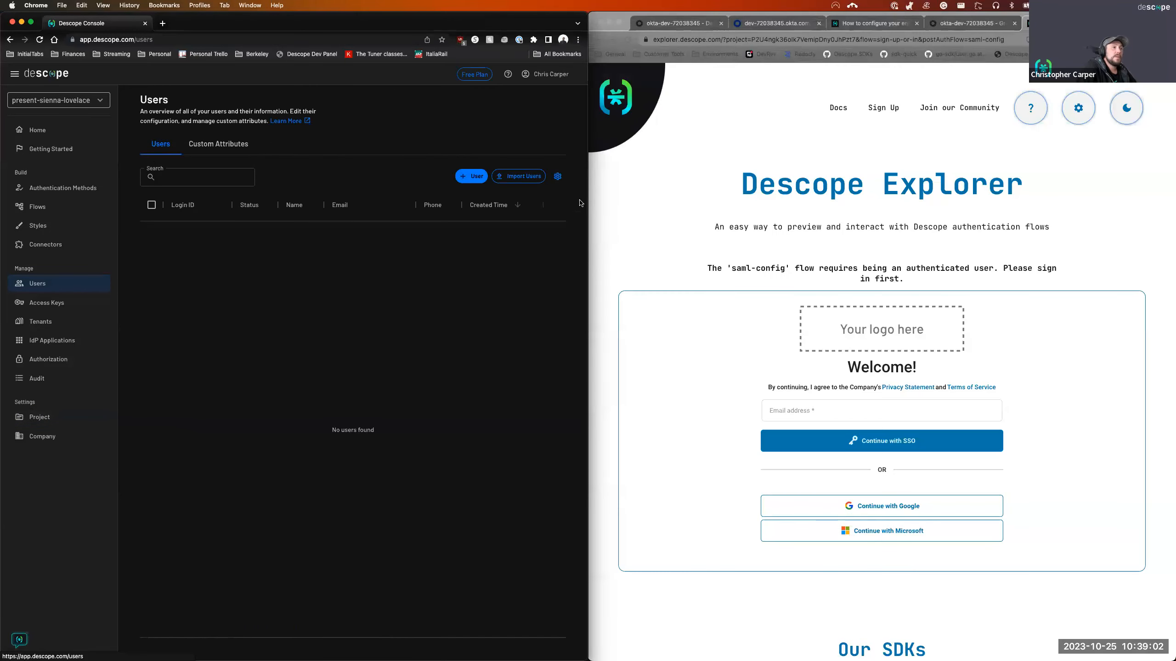
left_click(807, 407)
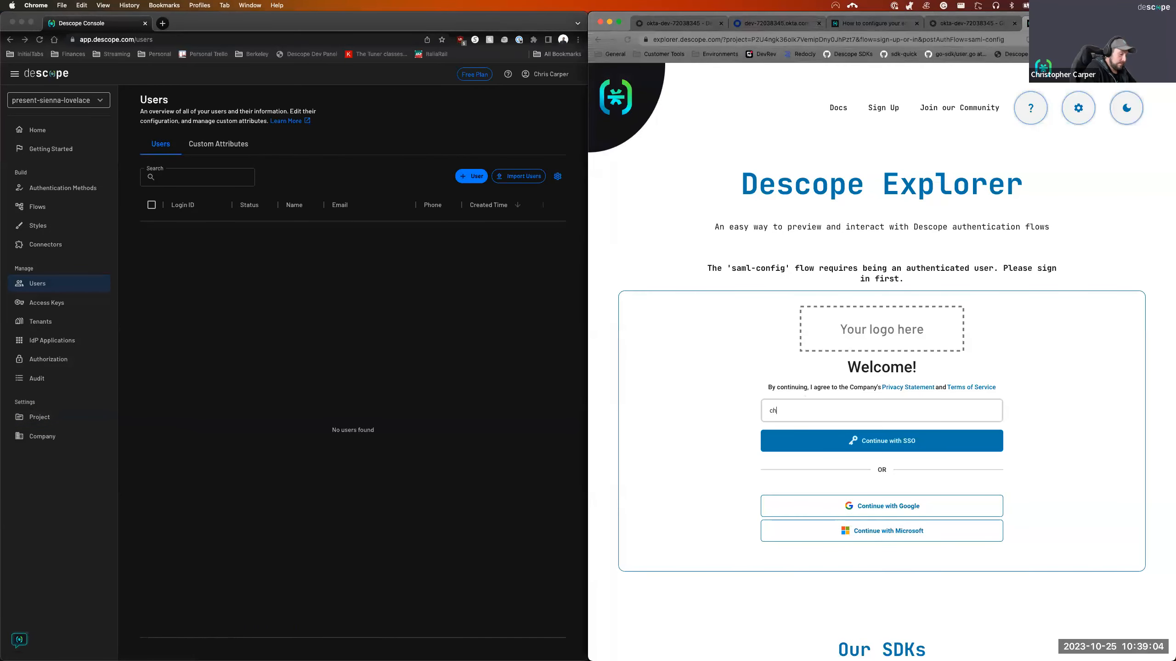
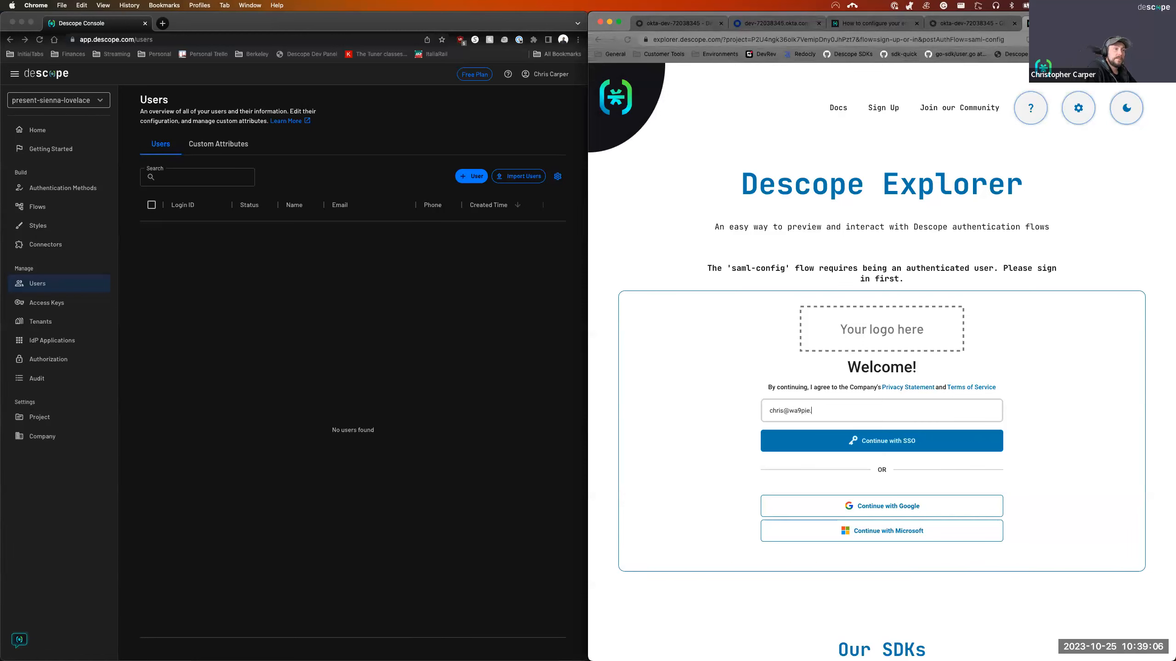
left_click(810, 432)
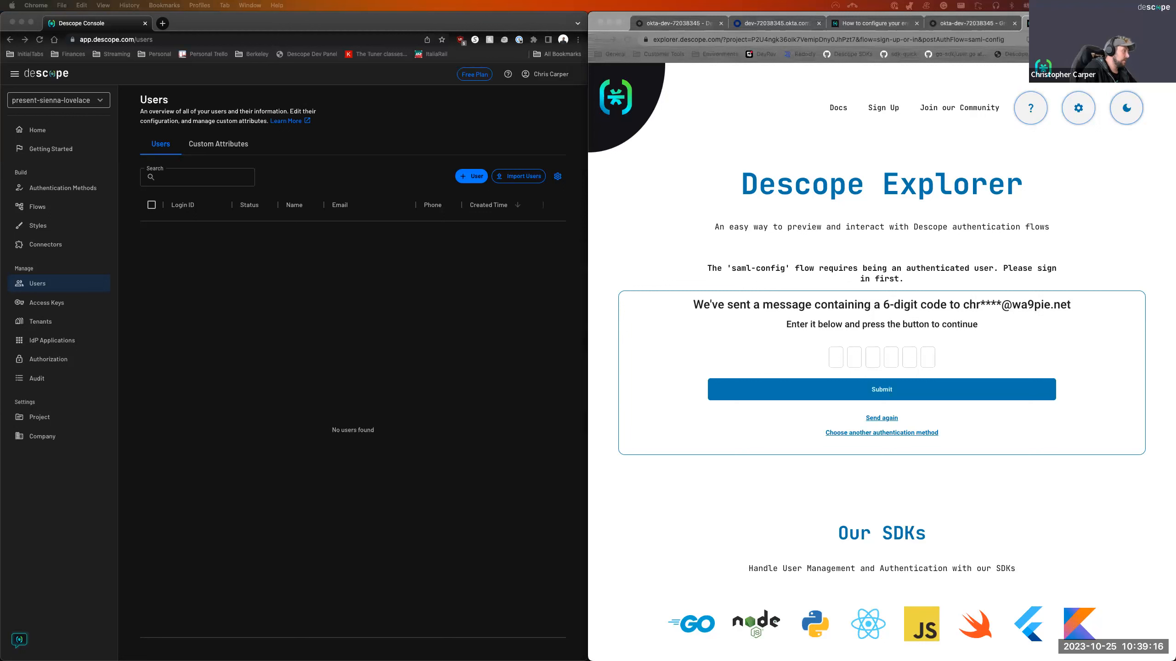
Step: Submit the emailed 6-digit verification code and complete the sign-up with the user's full name
left_click(886, 273)
key("super+v")
left_click(872, 391)
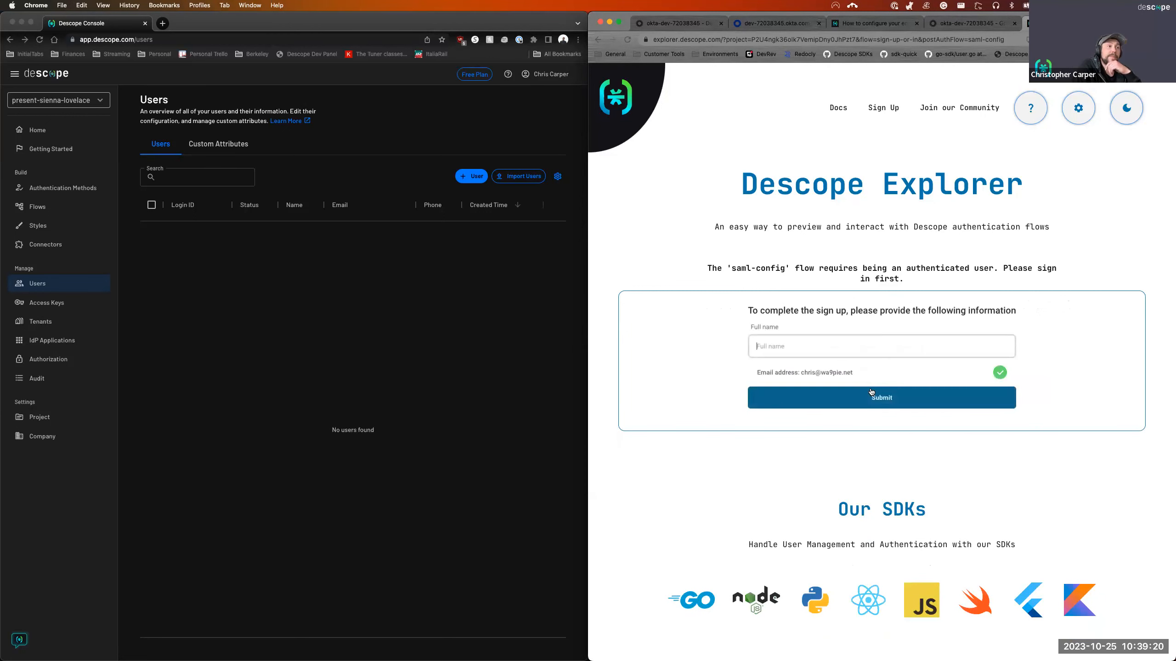
left_click(846, 354)
type("Chris")
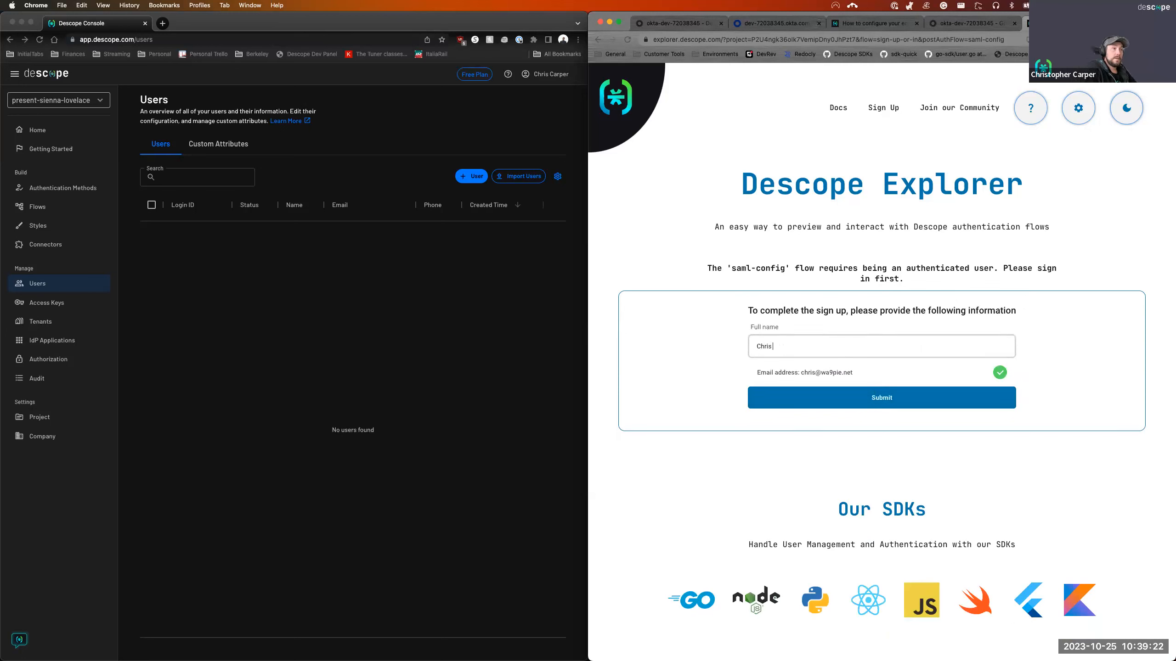
key("Return")
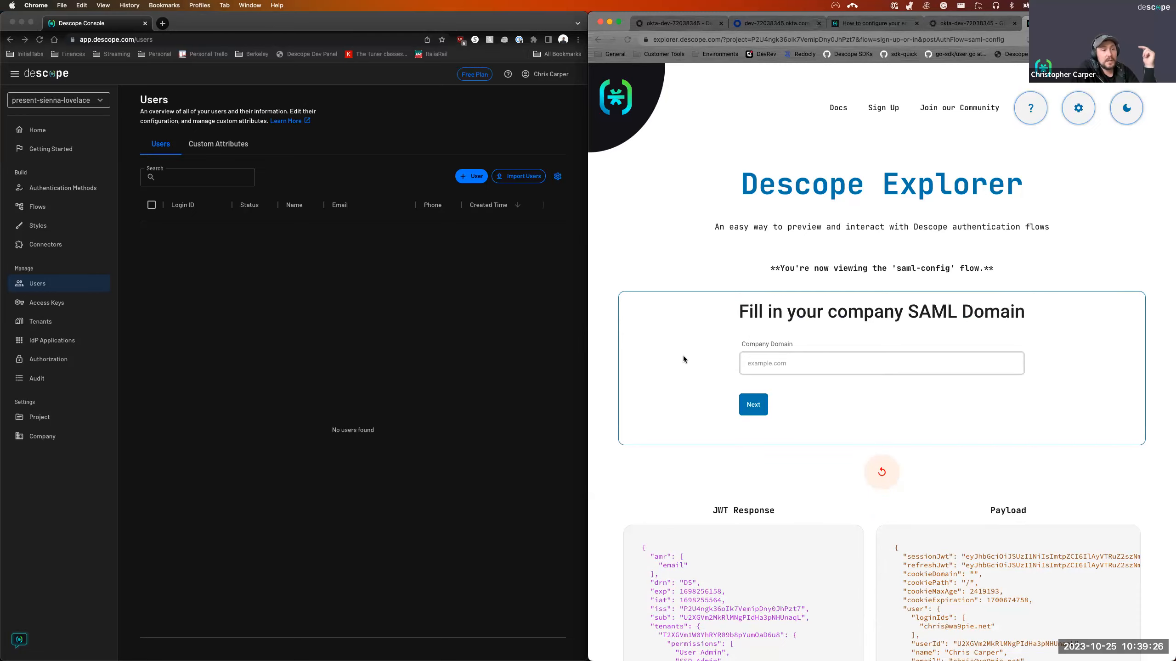
Step: Examine the tenant-level role names in the sign-in response payload in Descope Explorer
scroll(684, 357, "down", 6)
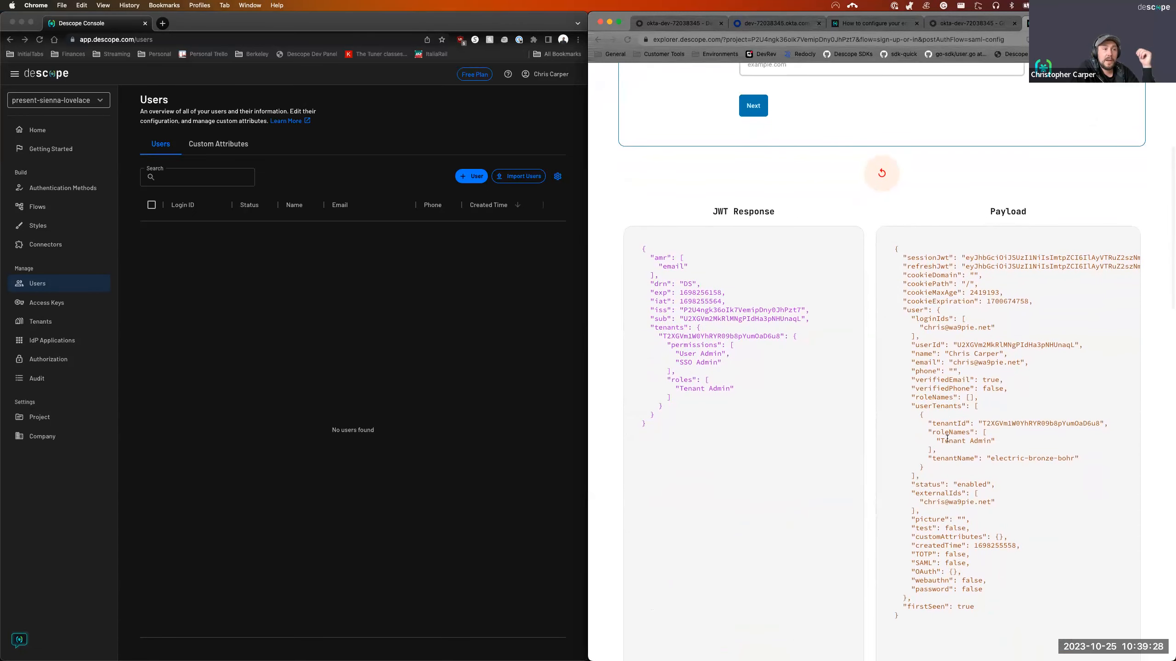
left_click_drag(935, 441, 996, 444)
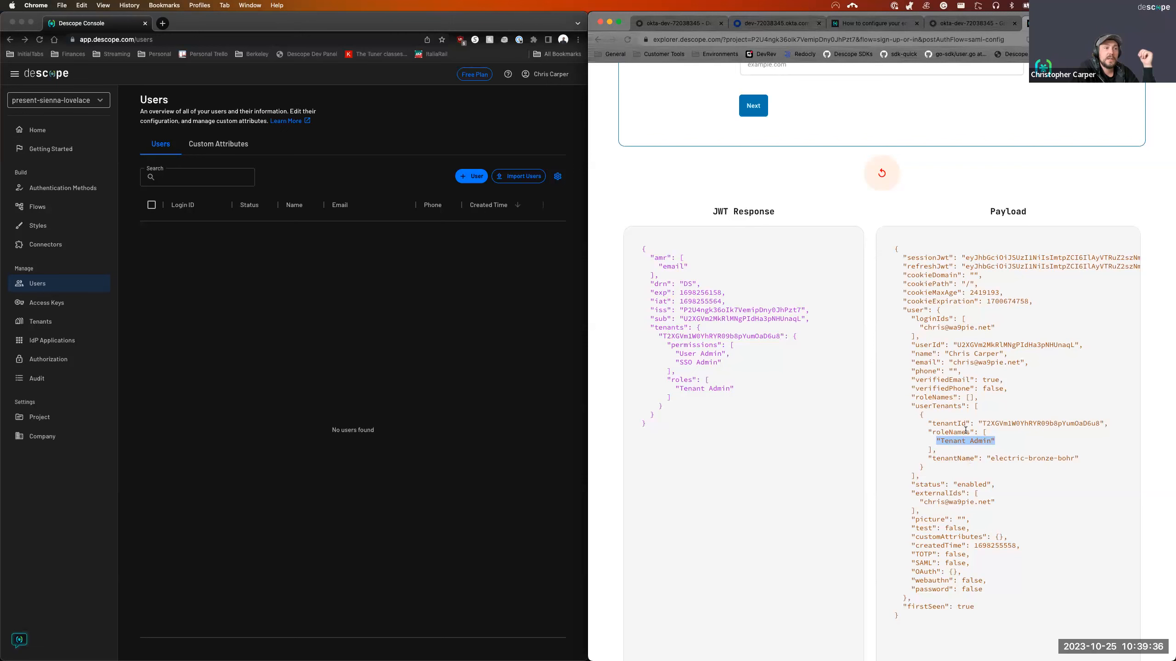
scroll(955, 398, "up", 3)
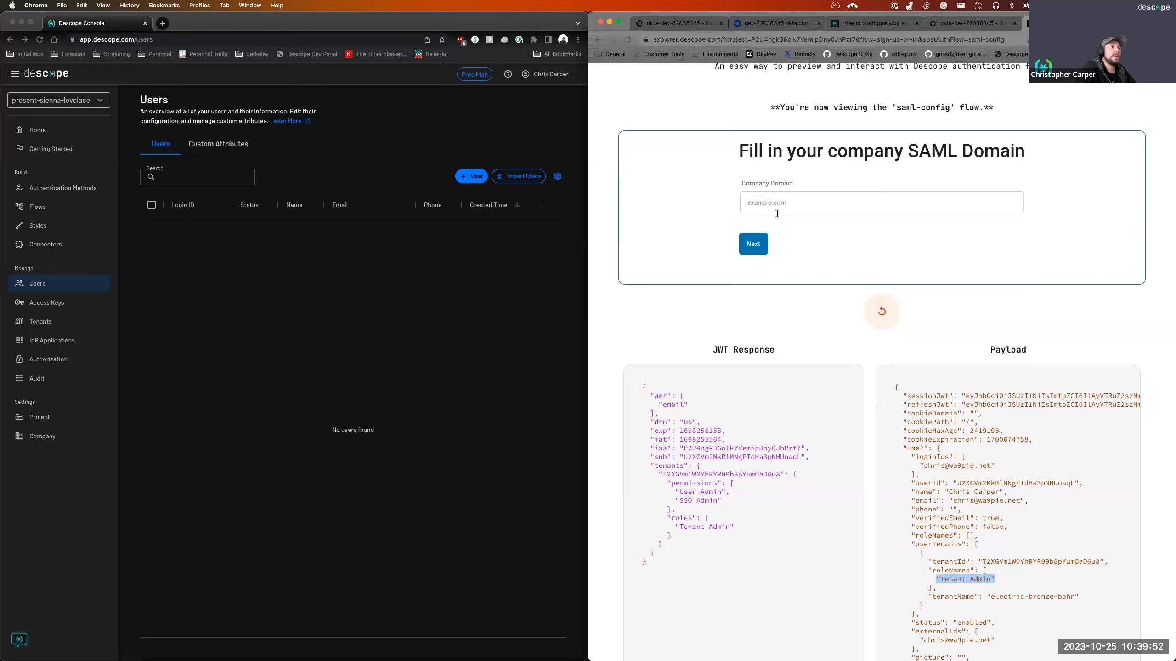
Step: Copy the present-sienna-lovelace project ID from the project settings and paste it into App.js and .env in VS Code
key("ctrl+Up")
left_click(583, 289)
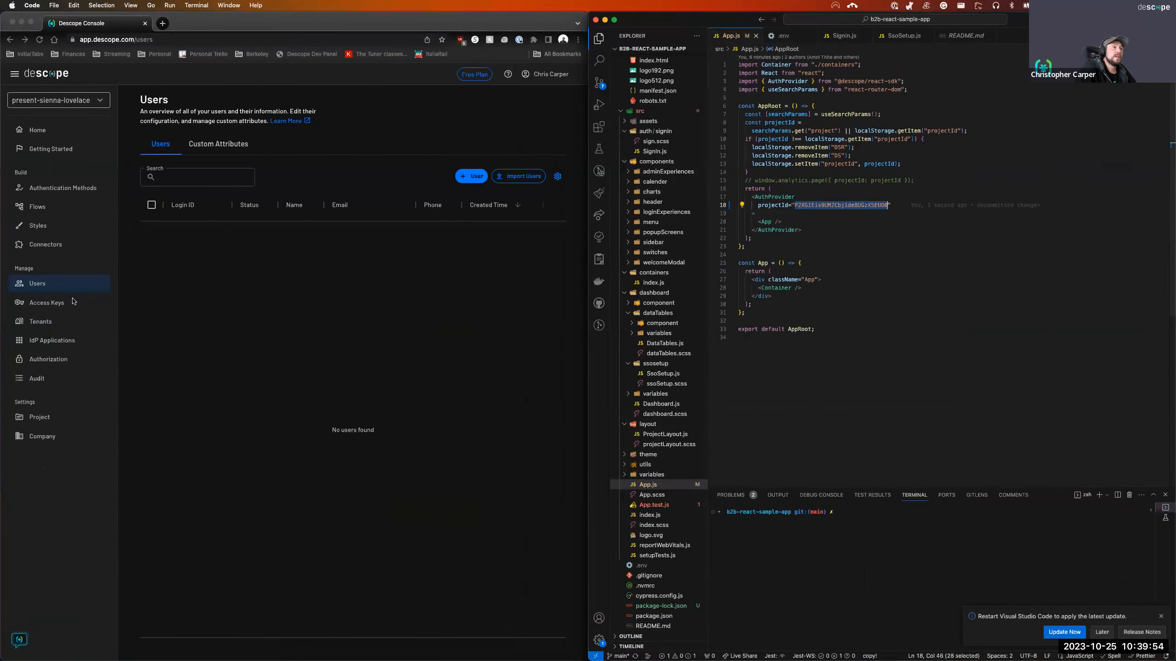
left_click(47, 417)
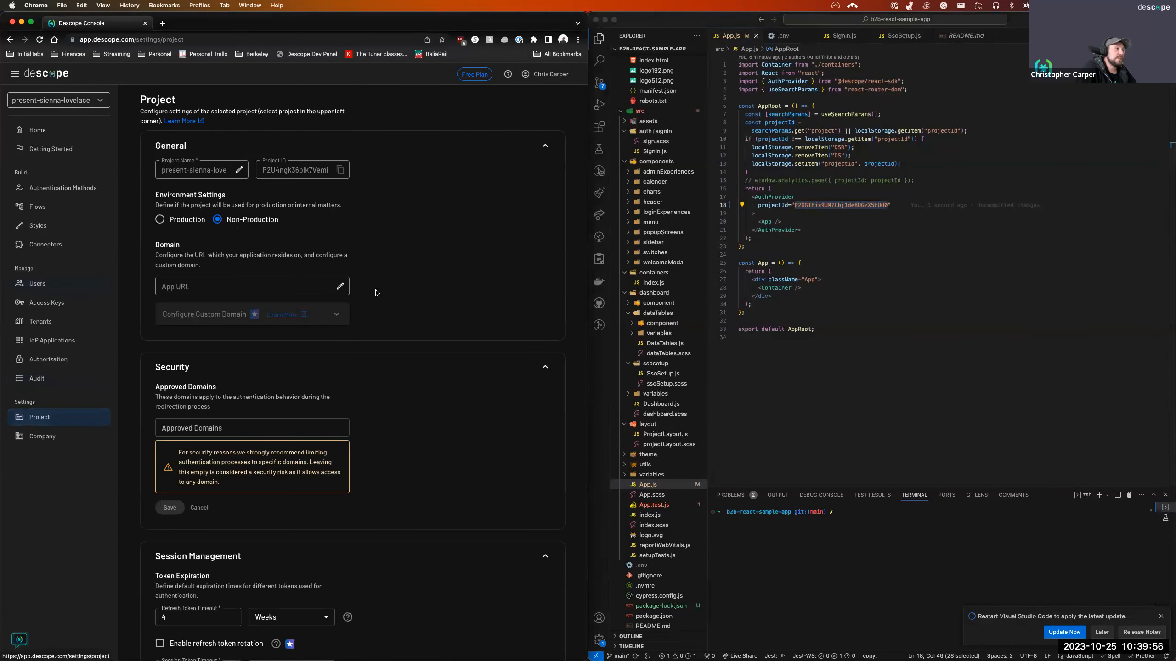
left_click(342, 170)
key("super+Tab")
key("super+v")
key("super+s")
left_click(790, 39)
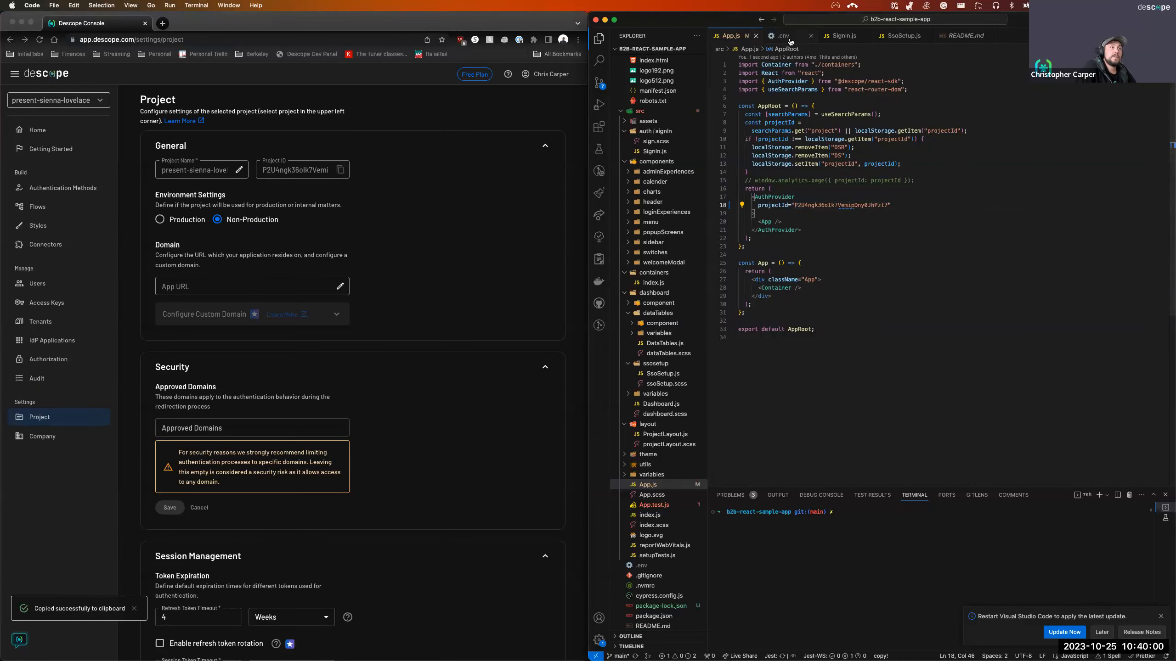
key("super+v")
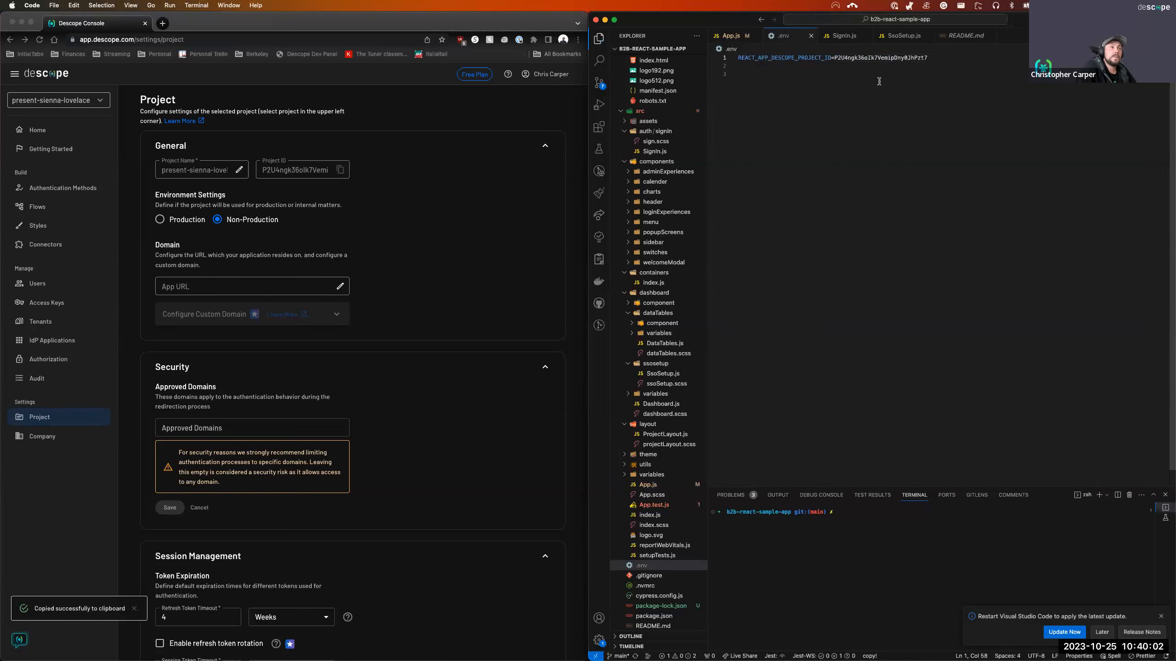
left_click(732, 33)
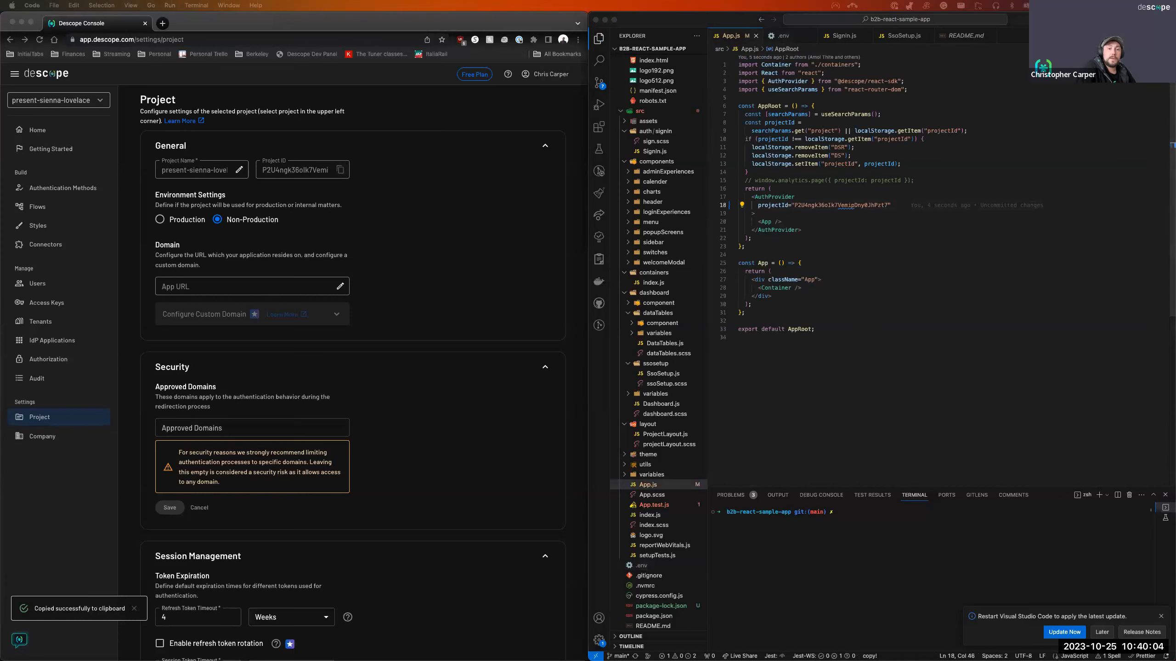
left_click(55, 278)
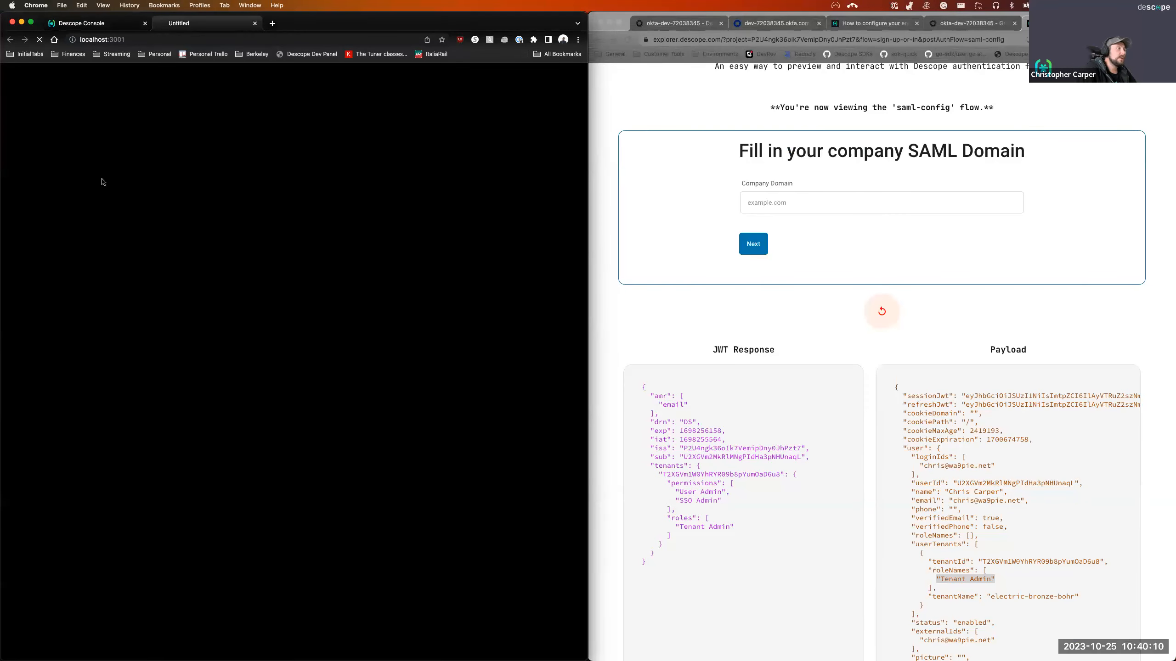
left_click_drag(189, 26, 753, 36)
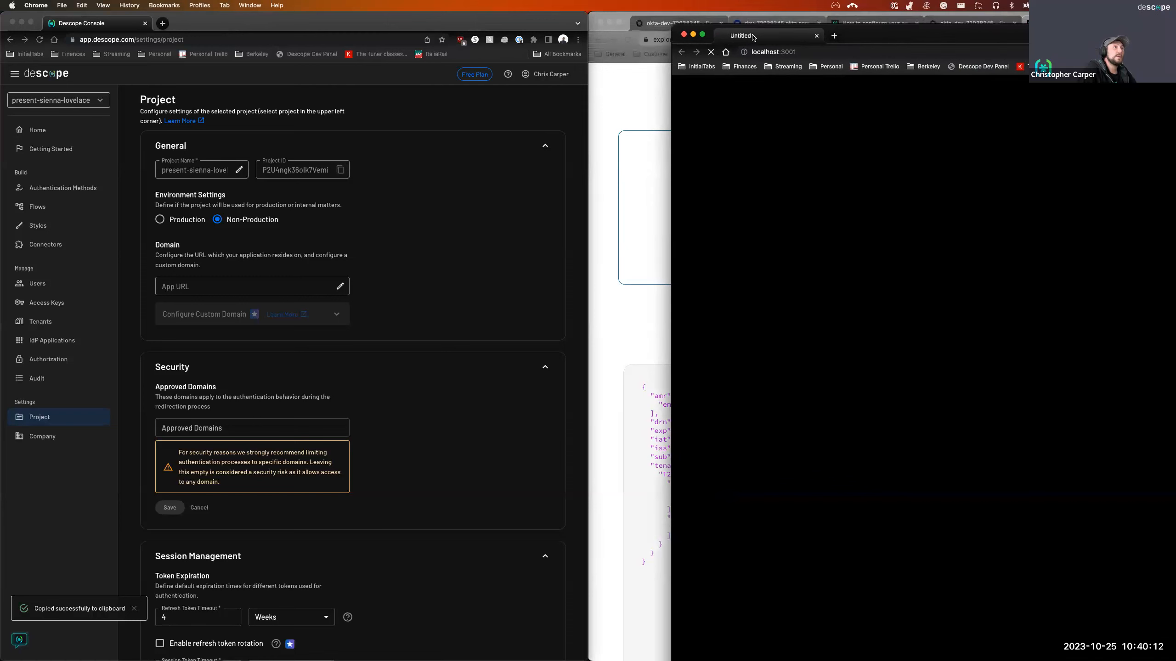
left_click(816, 36)
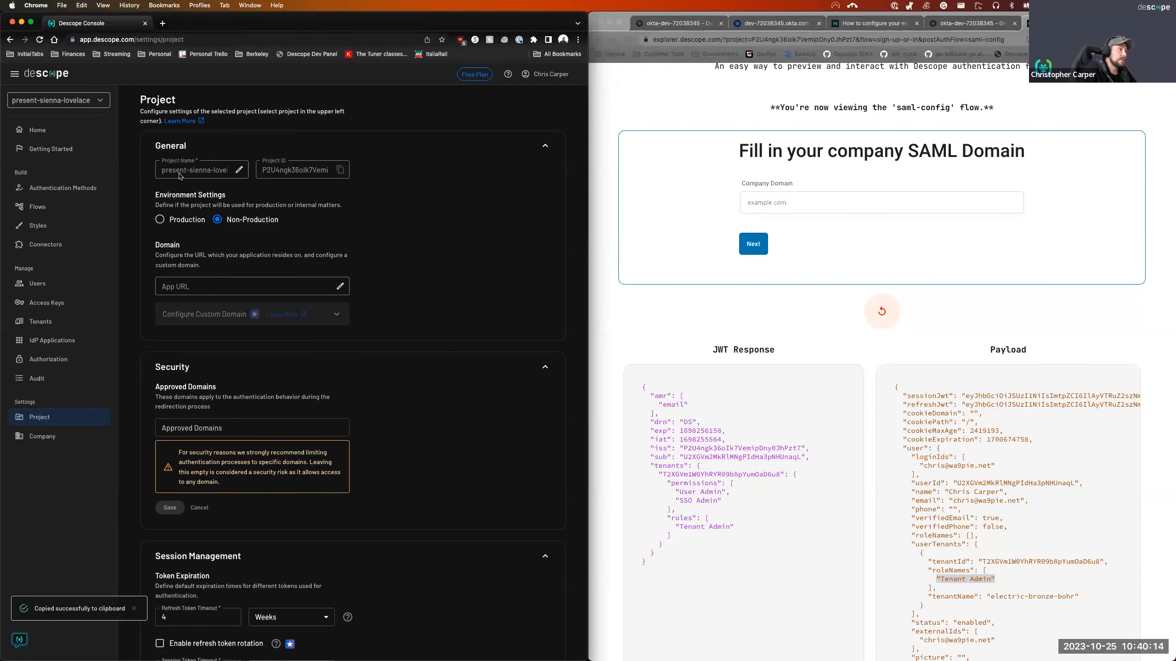
Step: Delete the electric-bronze-bohr tenant in the Descope Console, entering its name to confirm
left_click(56, 324)
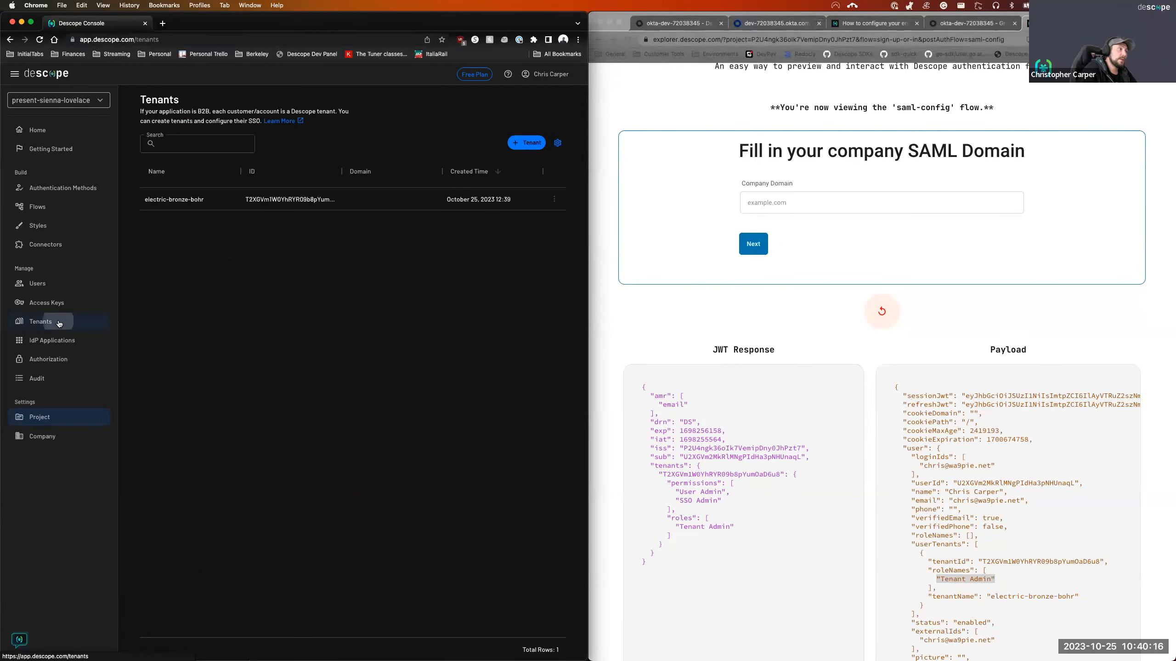
left_click(552, 200)
left_click(544, 216)
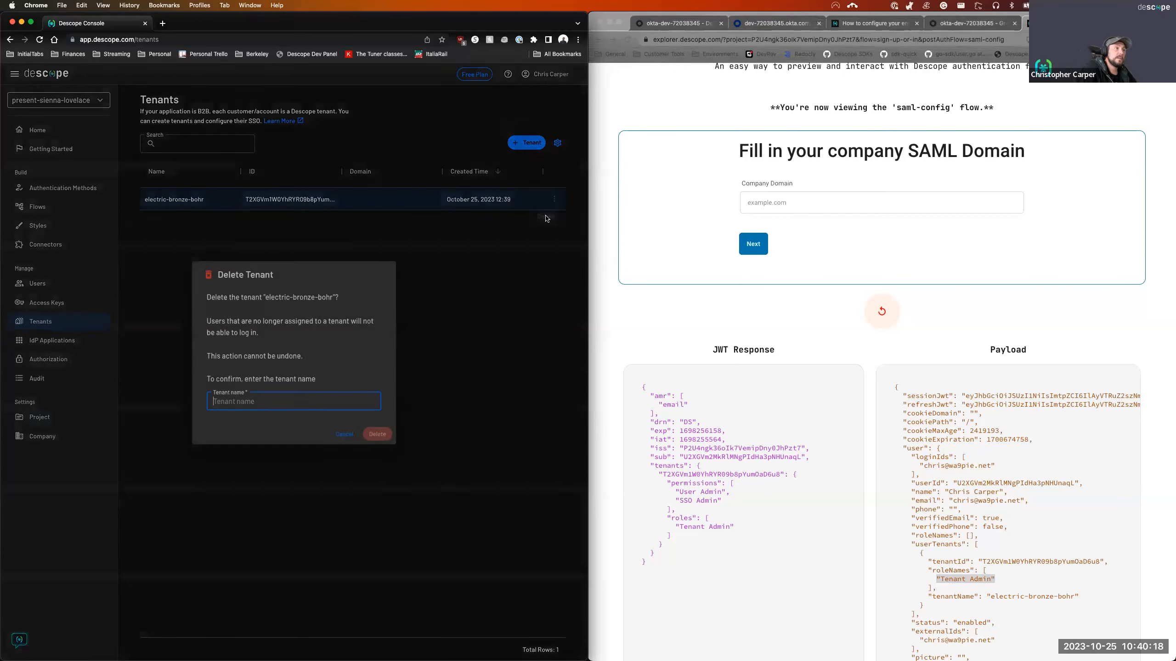
left_click_drag(264, 297, 338, 298)
key("super+c")
left_click(280, 402)
key("super+v")
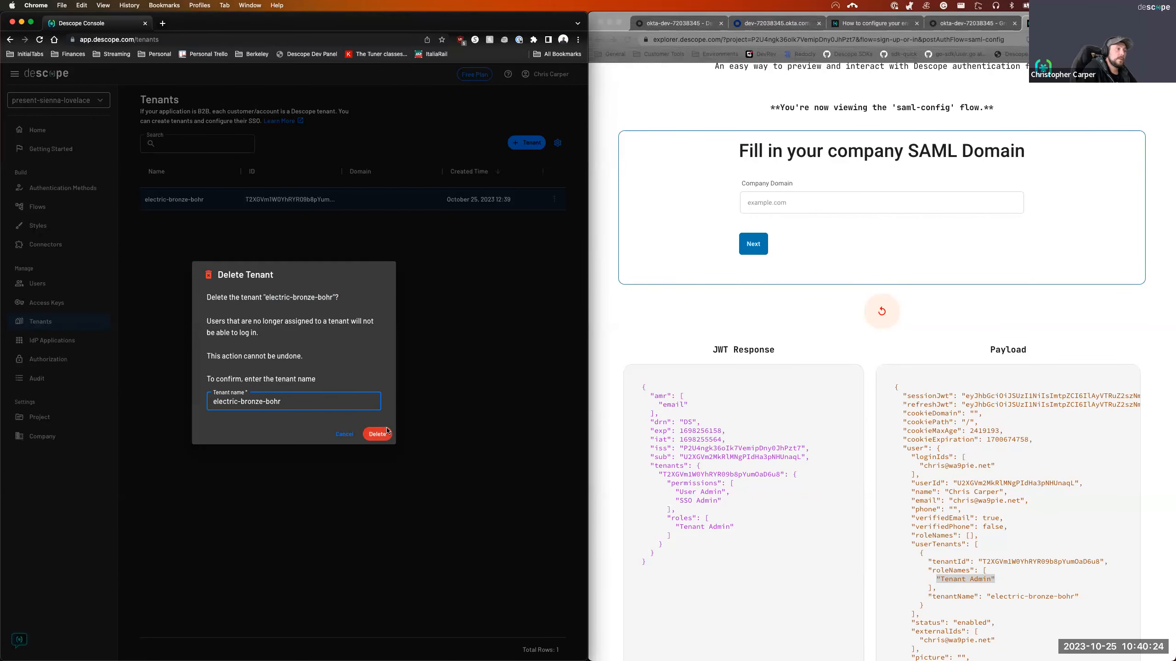
left_click(377, 434)
Step: Delete the only user from the present-sienna-lovelace project's Users list
left_click(37, 284)
left_click(151, 232)
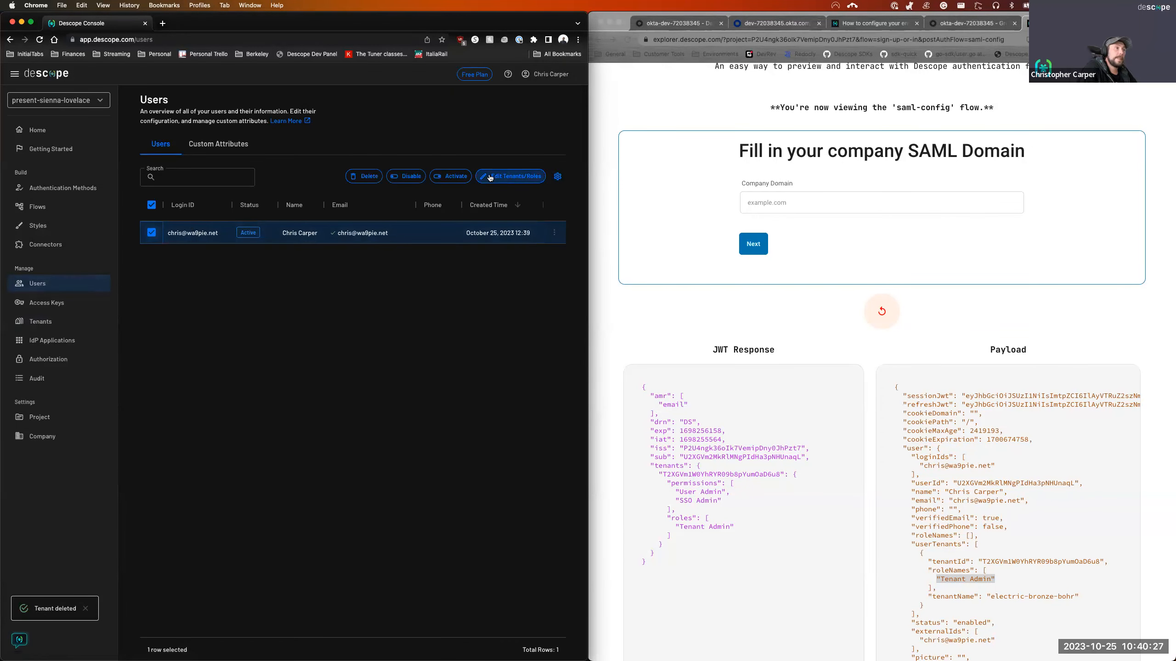
left_click(363, 176)
left_click(376, 384)
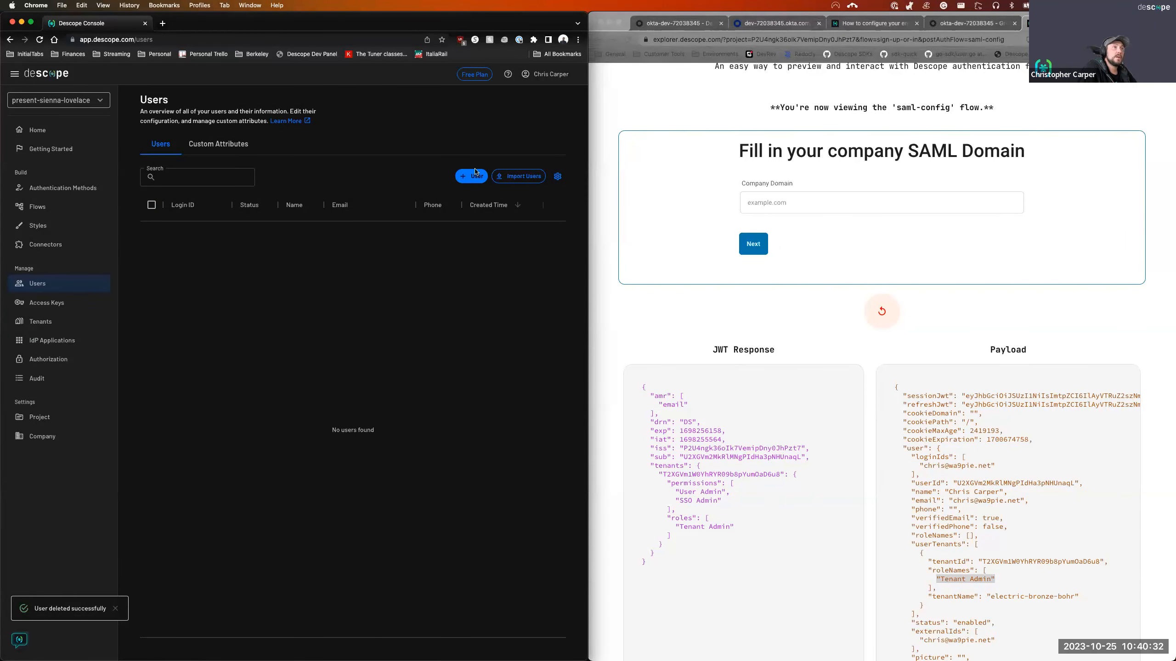
Step: Load the sample app at localhost:3001 and start the SSO sign-in with the user's email address
left_click(945, 41)
type("local")
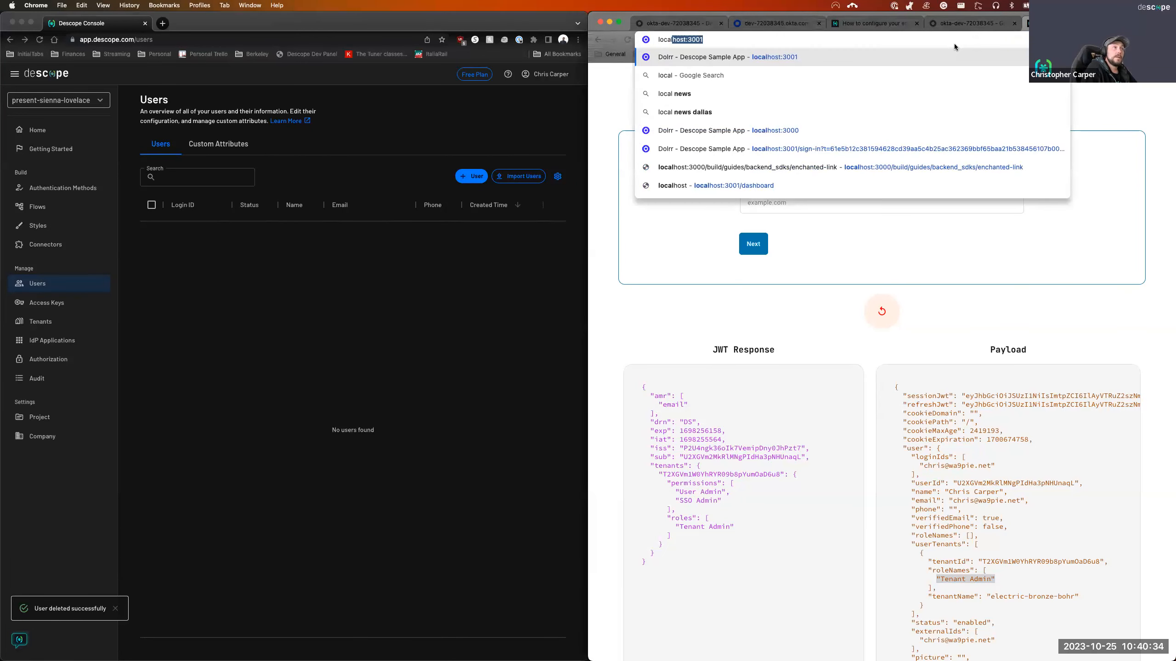
key("Return")
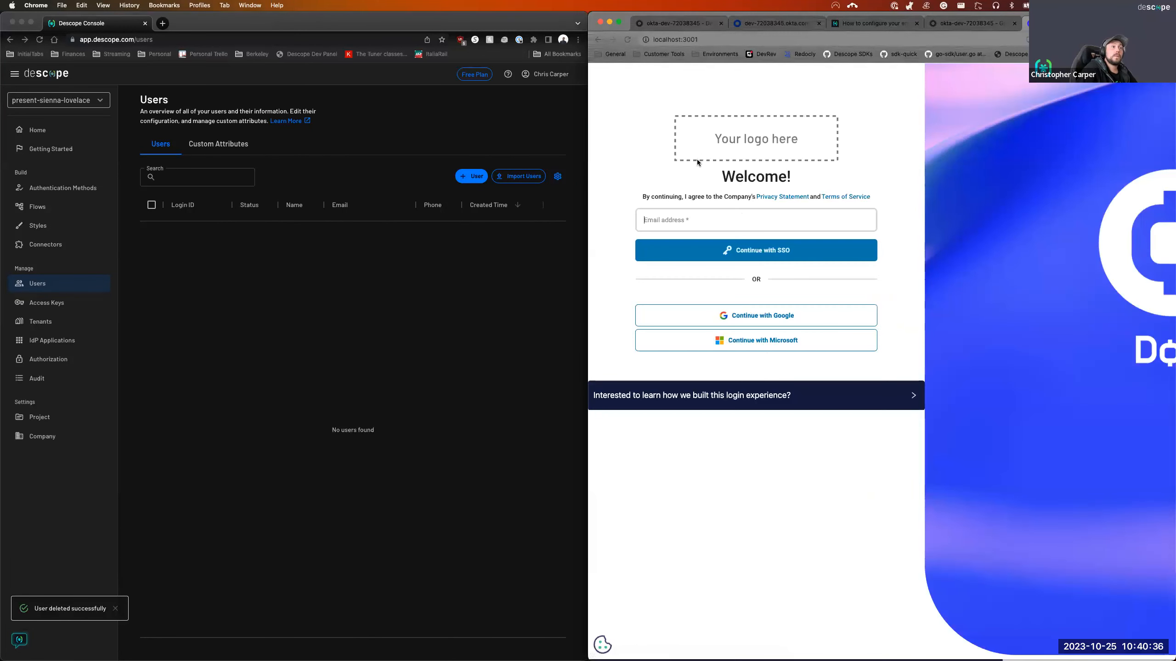
left_click(707, 218)
left_click(711, 242)
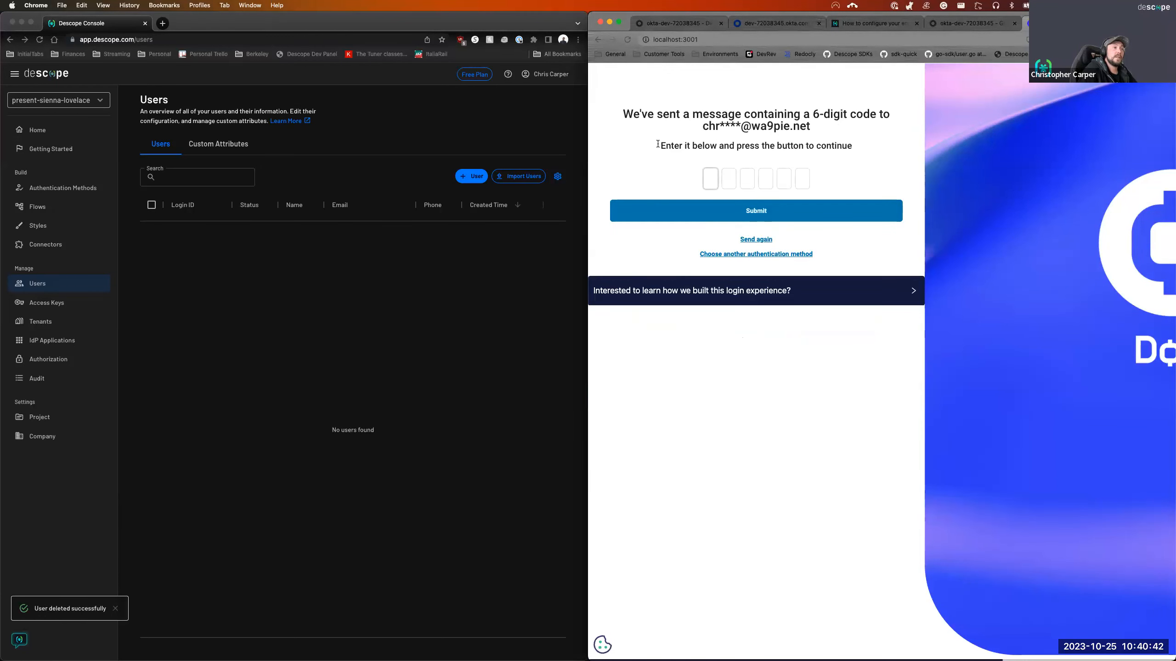
Step: Submit the emailed 6-digit verification code in the sample app and complete the sign-up with the user's full name
key("super+Tab")
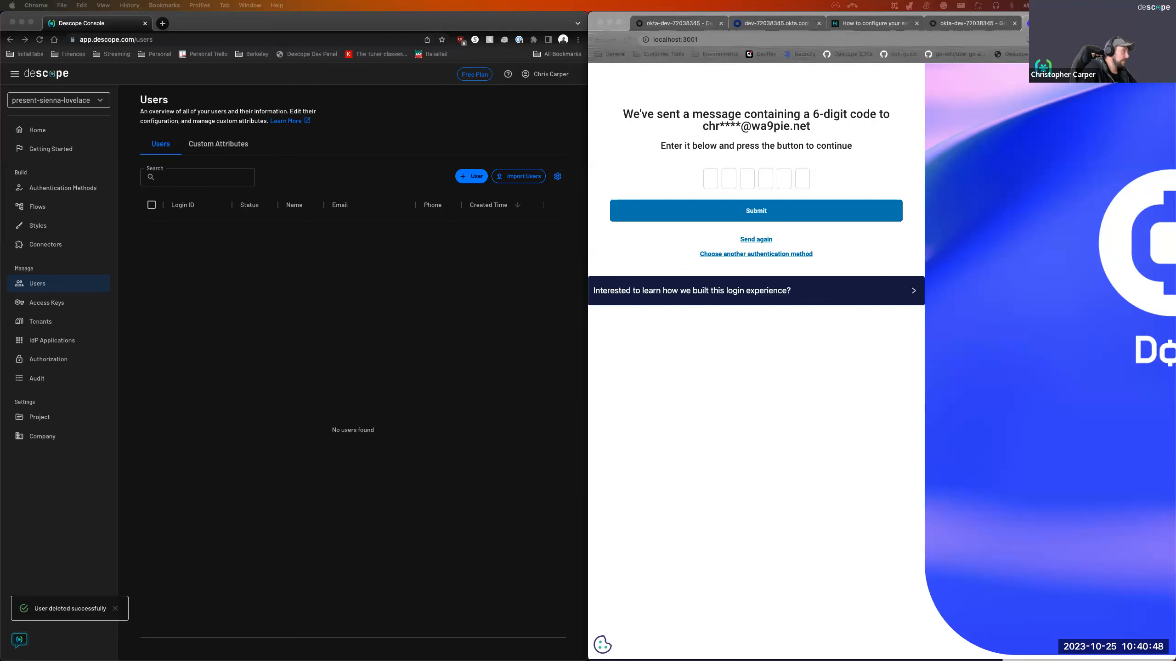
left_click(647, 160)
key("super+v")
left_click(713, 205)
type("Chris C")
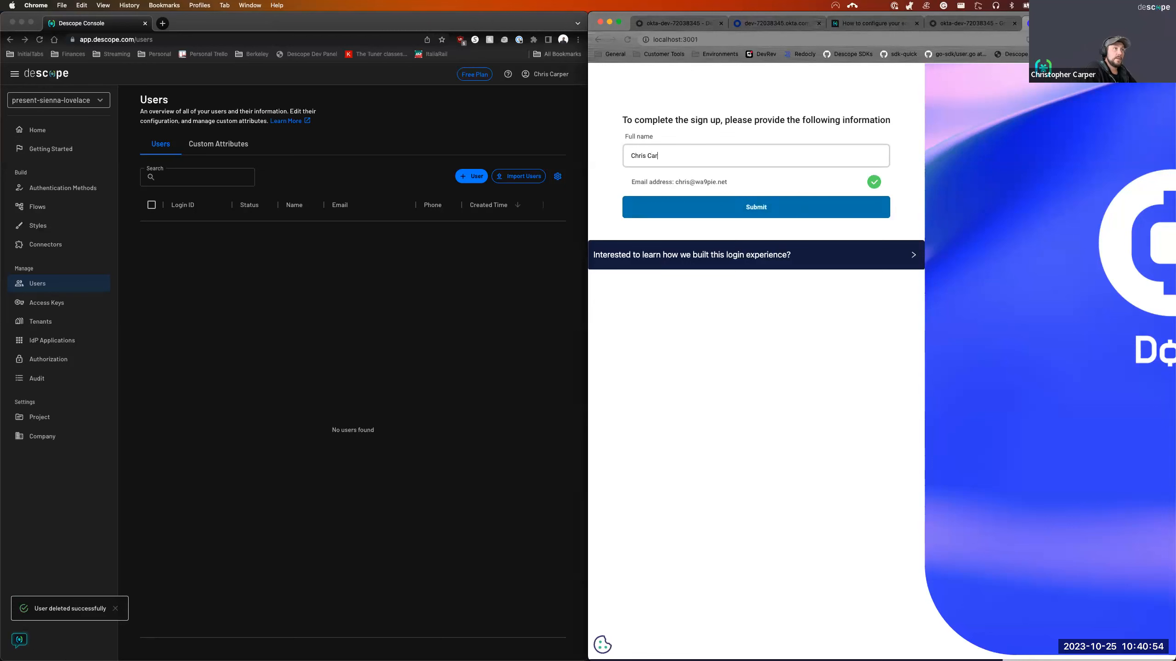
left_click(766, 203)
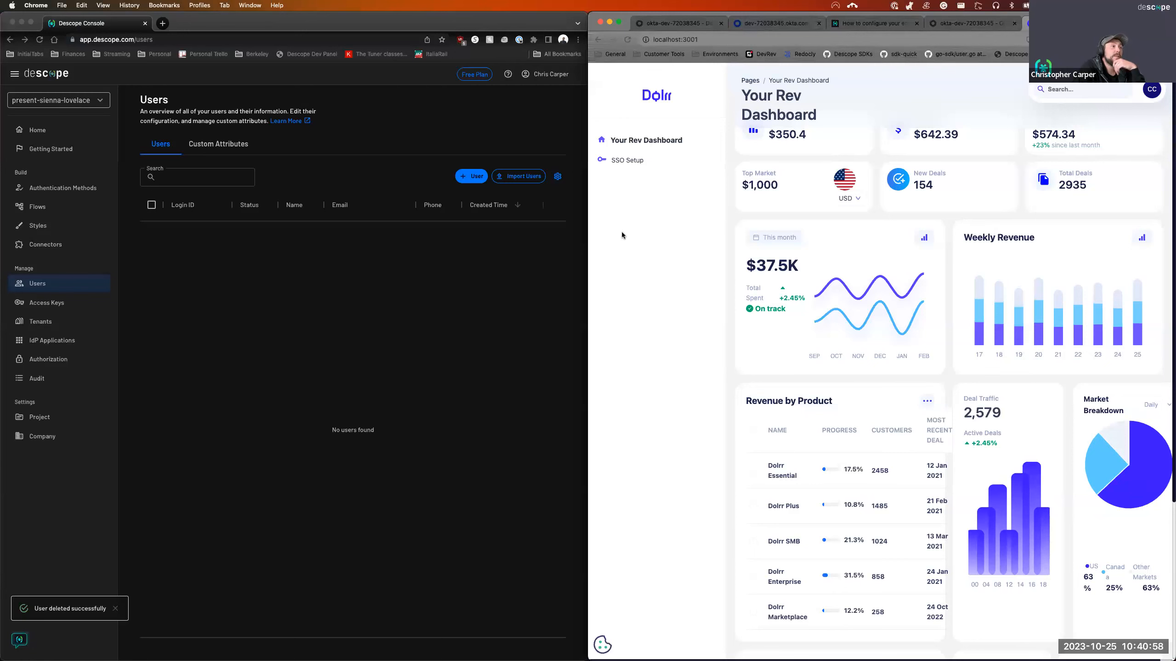
Step: Refresh the console's Users list and open the SSO Setup page in the sample app
left_click(332, 300)
left_click(40, 40)
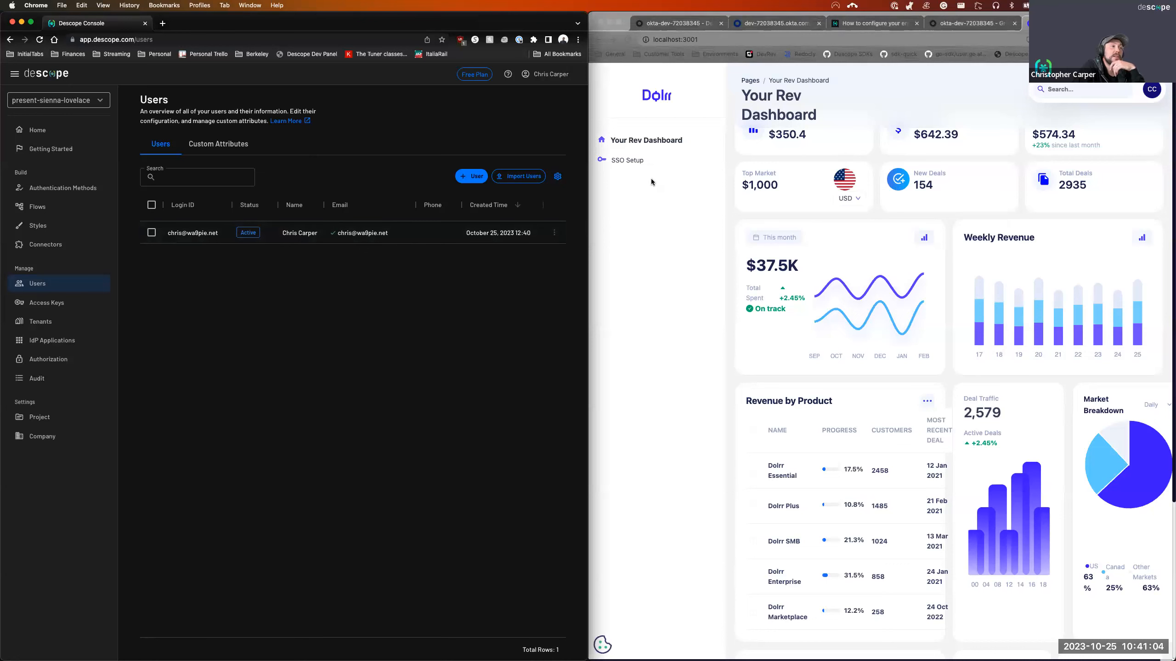
left_click(643, 160)
left_click(630, 160)
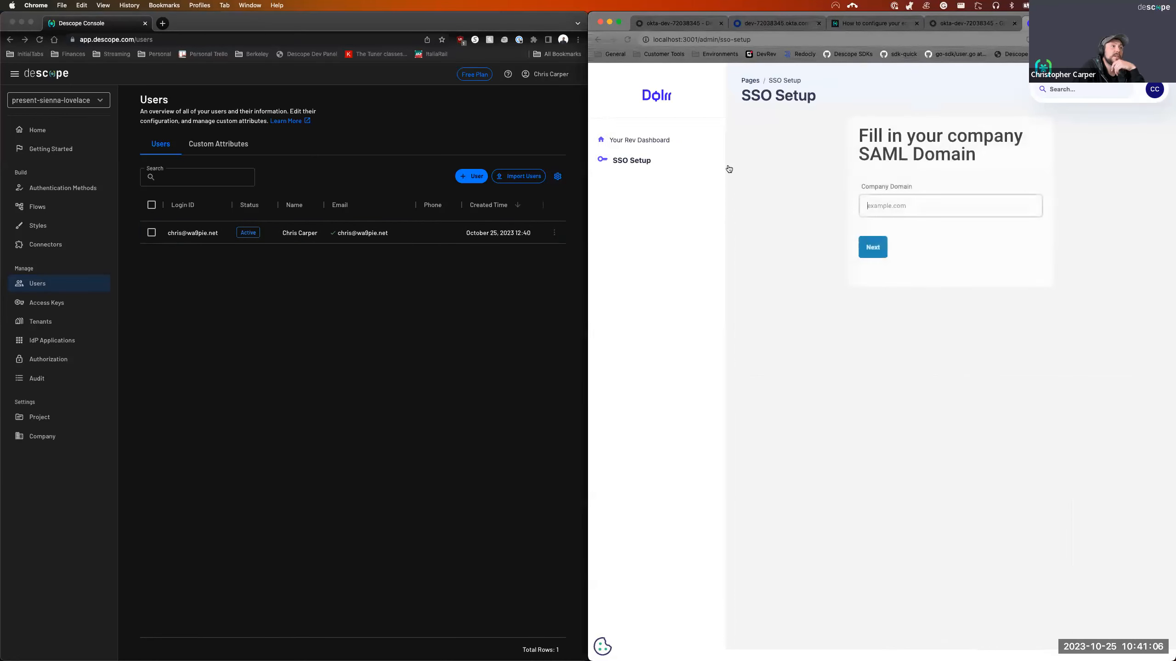
Step: Check the new user's tenant and roles in the console, and enter wa9pie.net as the sample app's SAML company domain
scroll(448, 239, "right", 5)
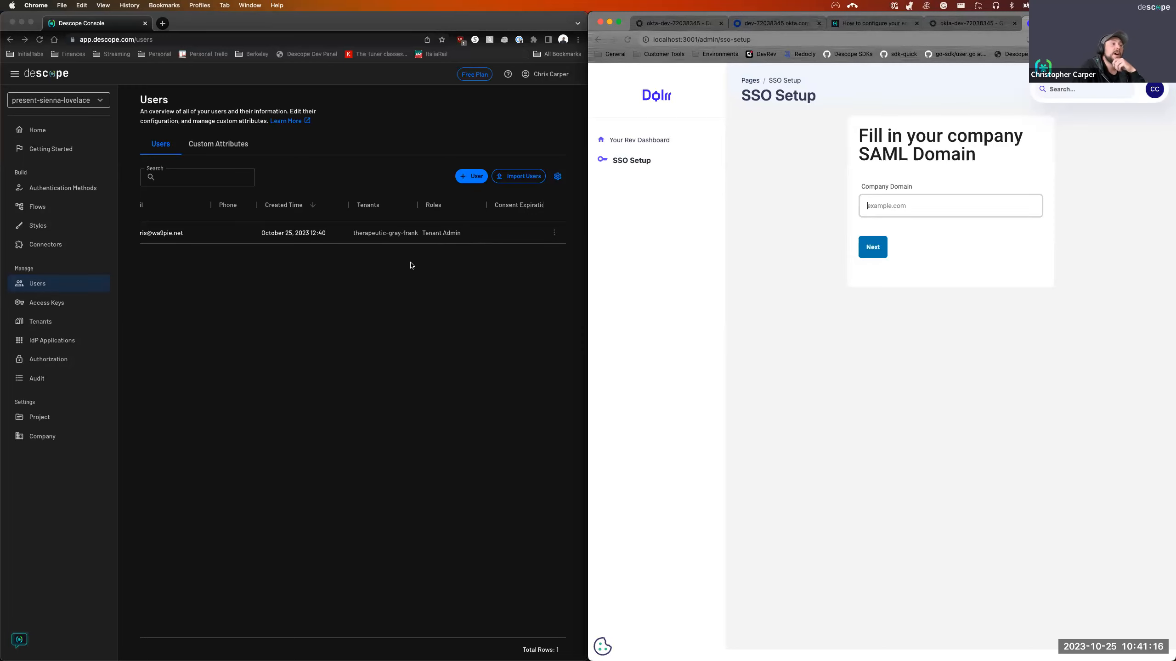
scroll(196, 258, "left", 5)
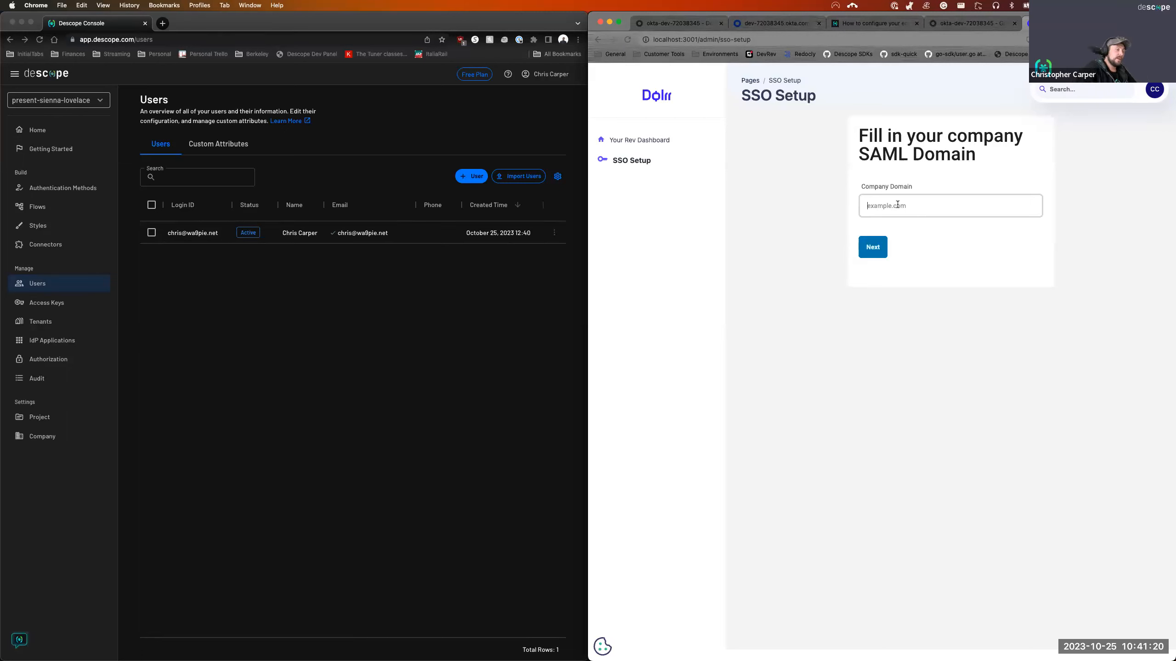
type("wa9pie.net")
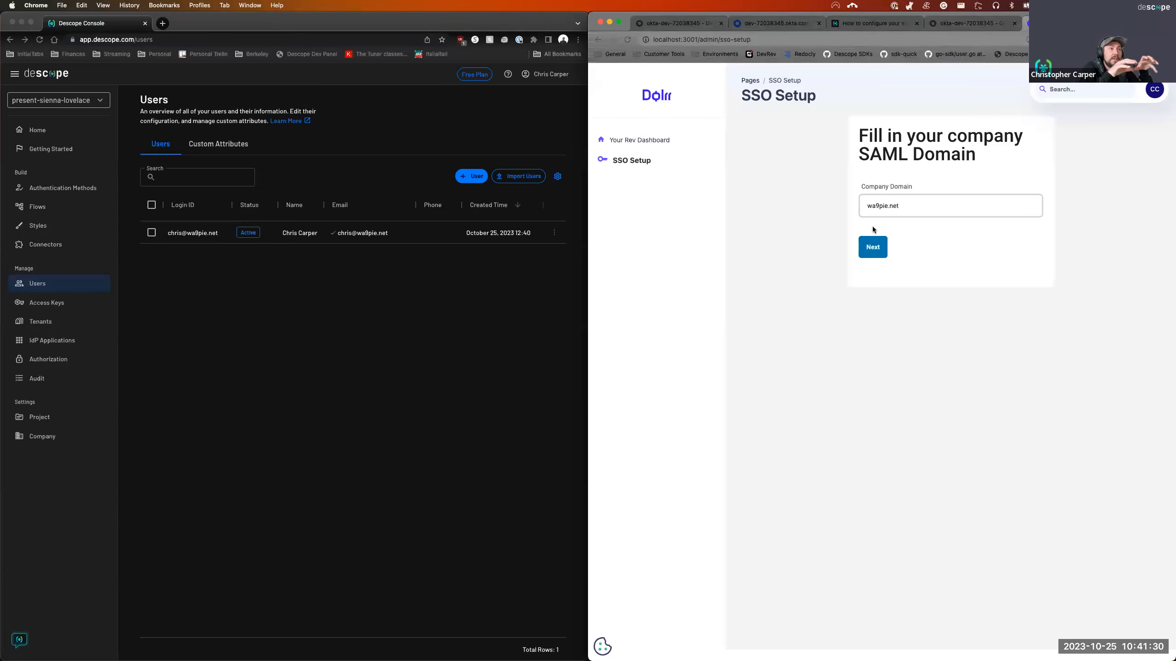
key("ctrl+Up")
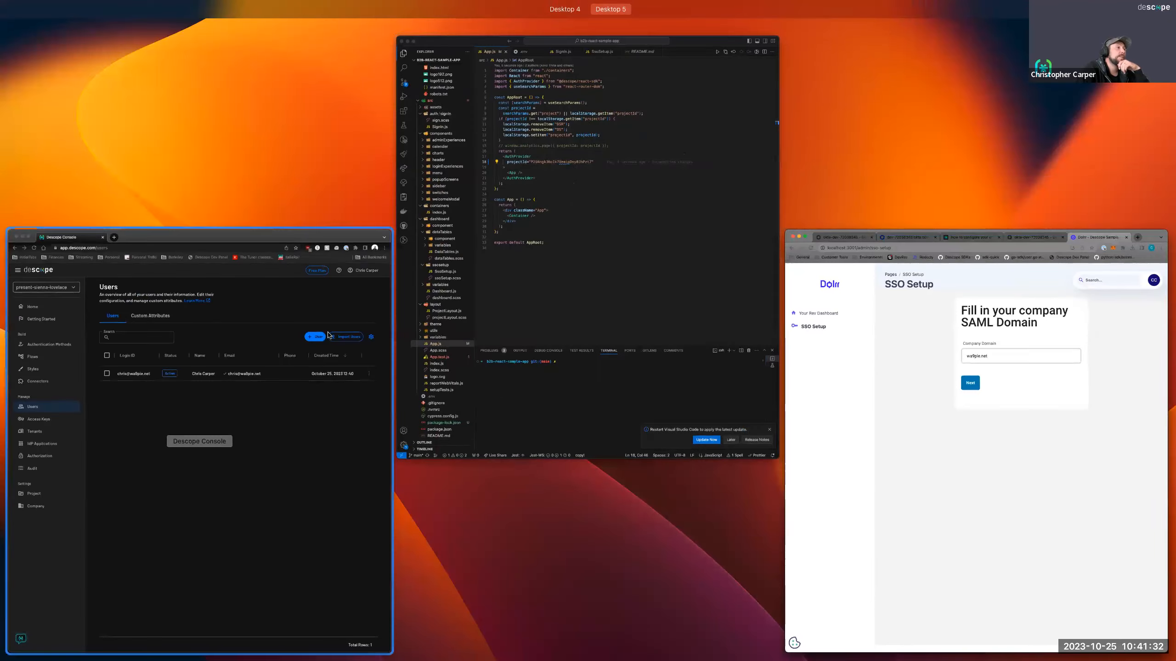
left_click(304, 340)
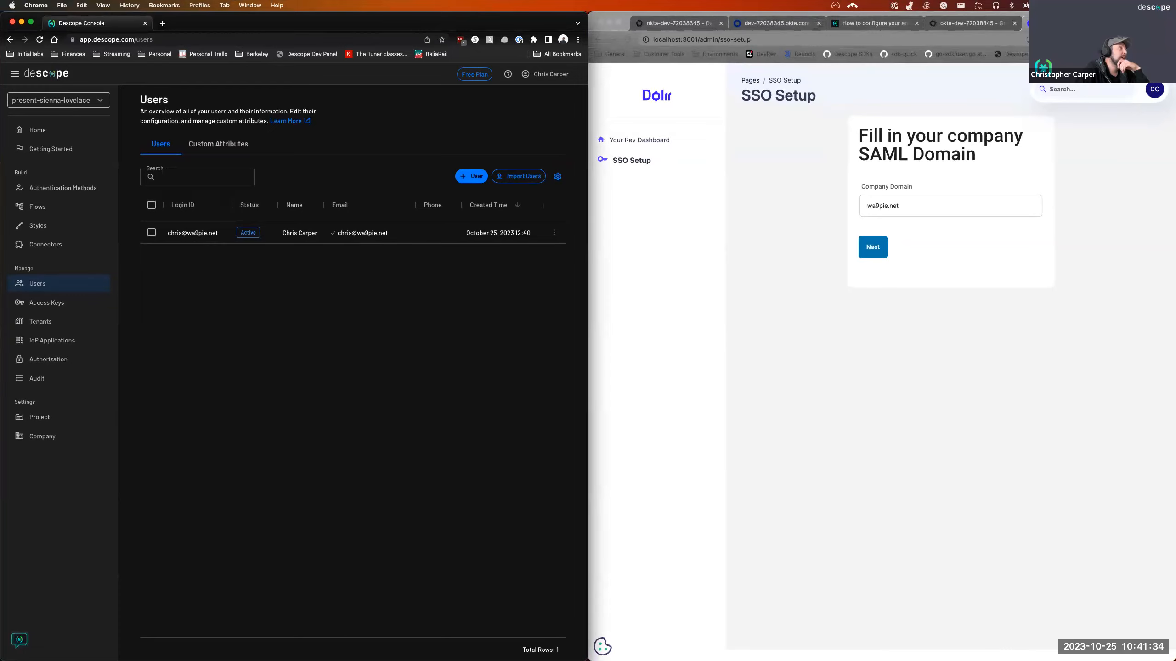
key("ctrl+Up")
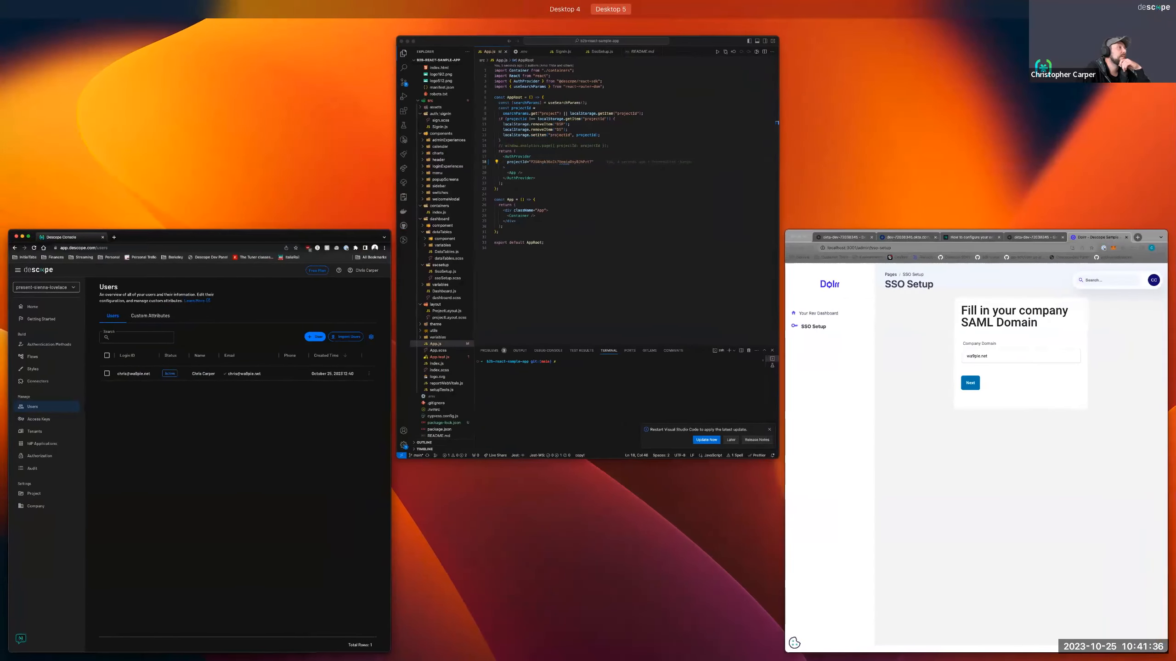
left_click(235, 277)
Step: Load app.descope.com/users in a separate browser tab and open the Descope tenant's SSO configuration in the SAML Webinar project
left_click(1129, 23)
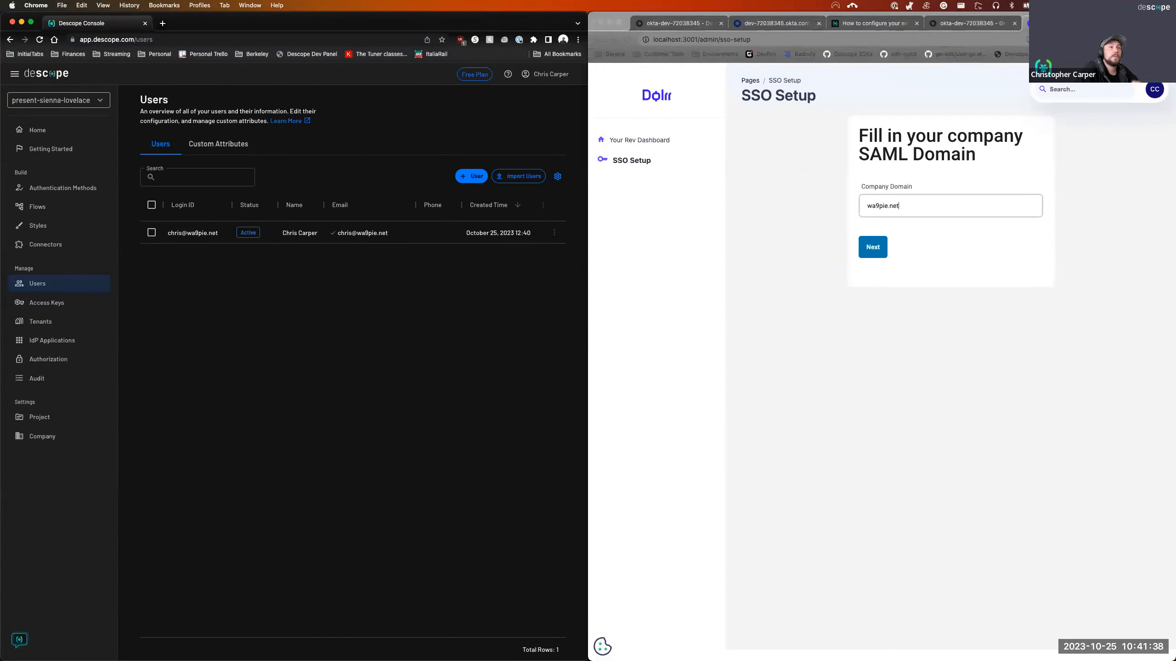
type("app.descope.com/users")
key("Return")
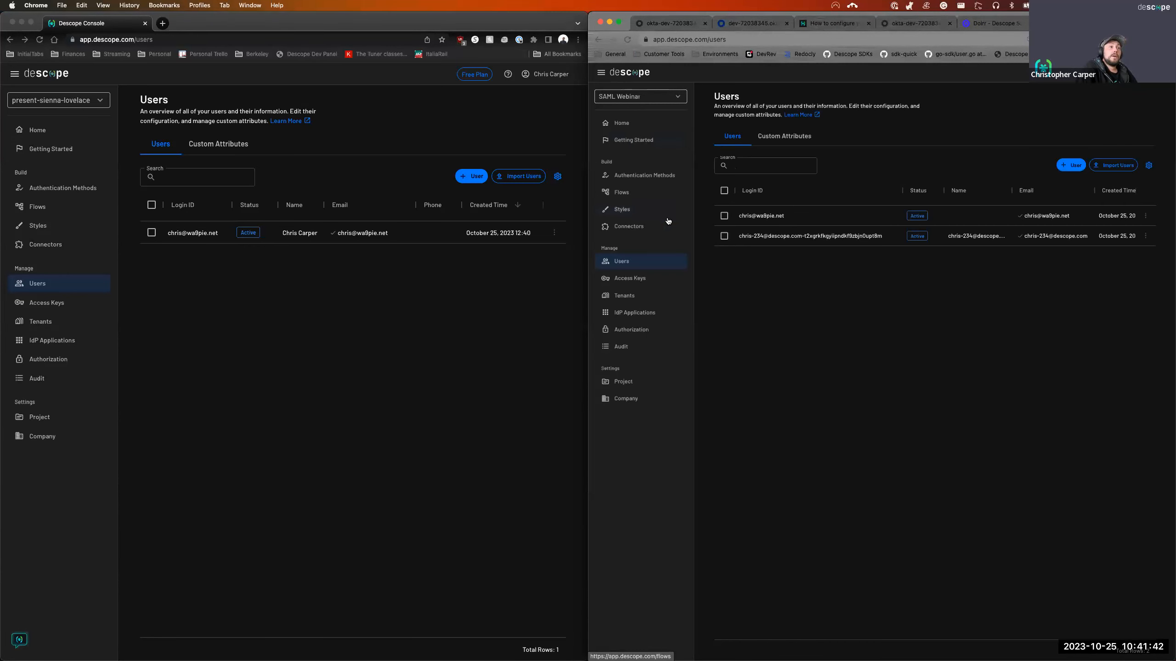
left_click(633, 300)
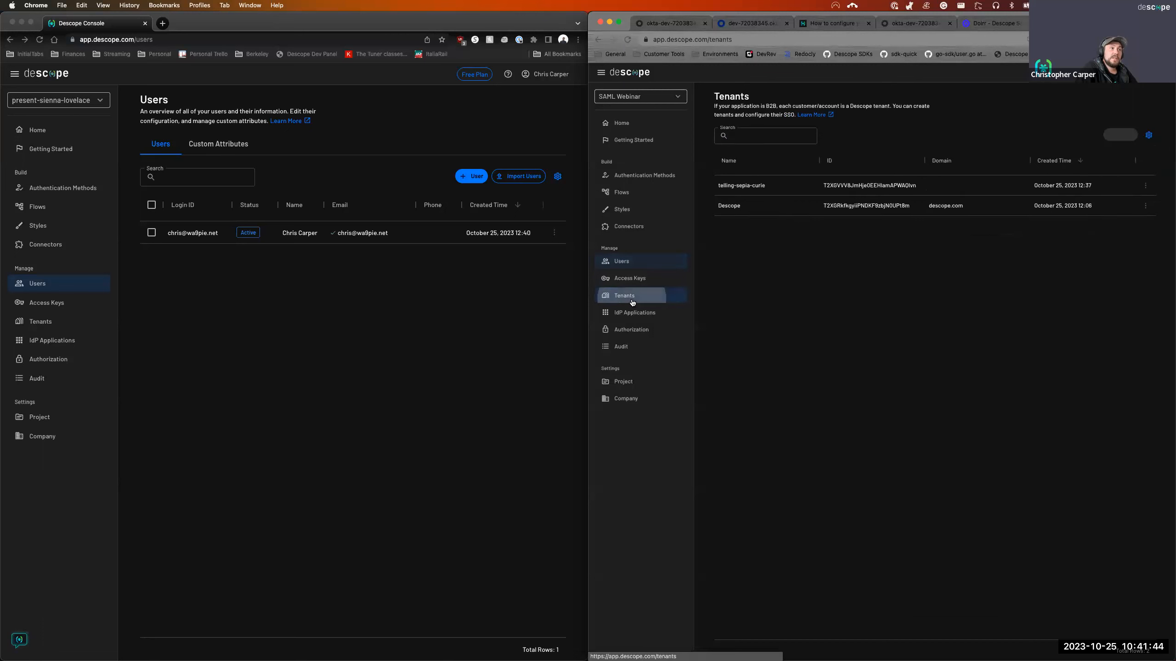
left_click(845, 209)
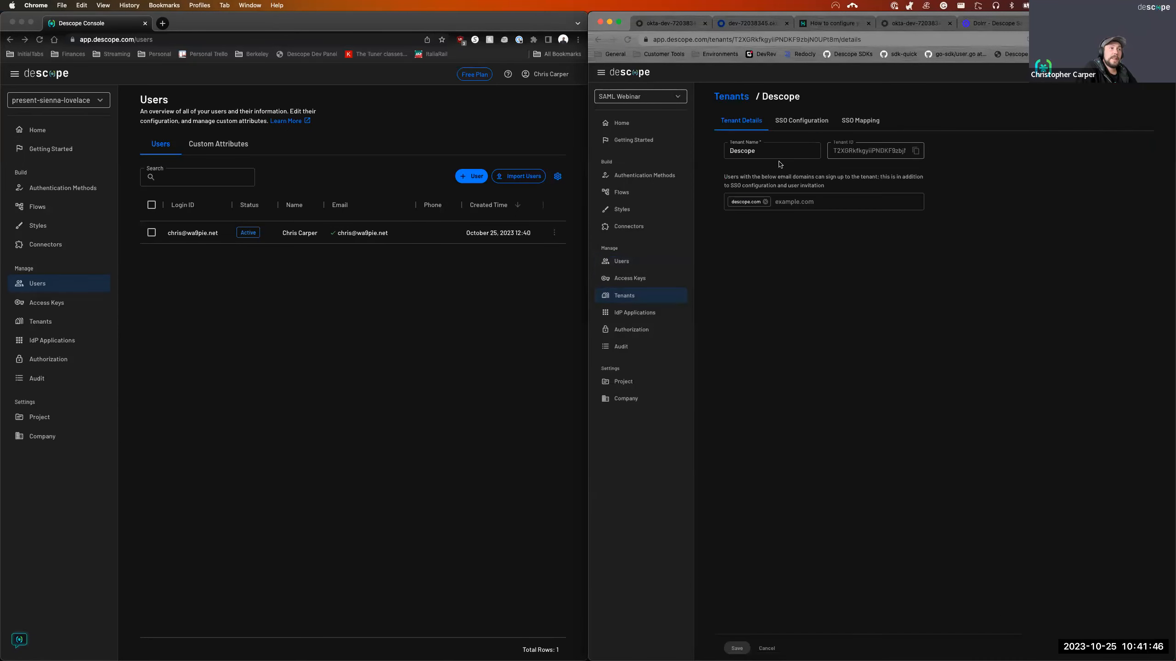
left_click(786, 121)
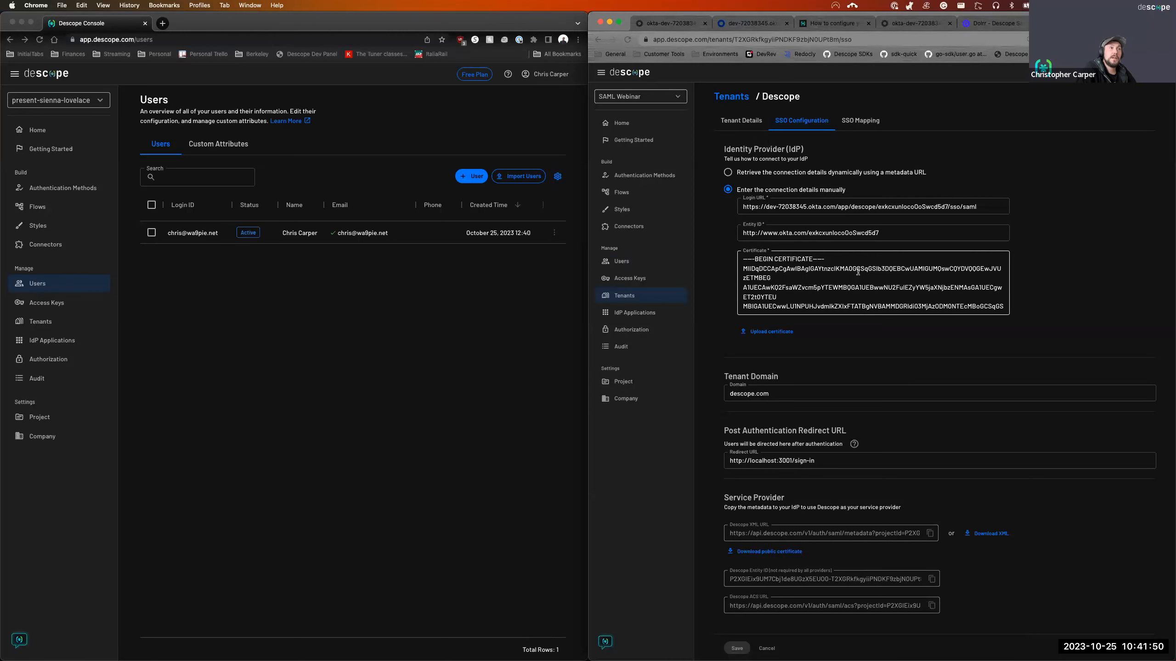
Step: Place the sample app's SSO Setup page in its own window beside Okta, and open Okta's applications list
left_click(1113, 23)
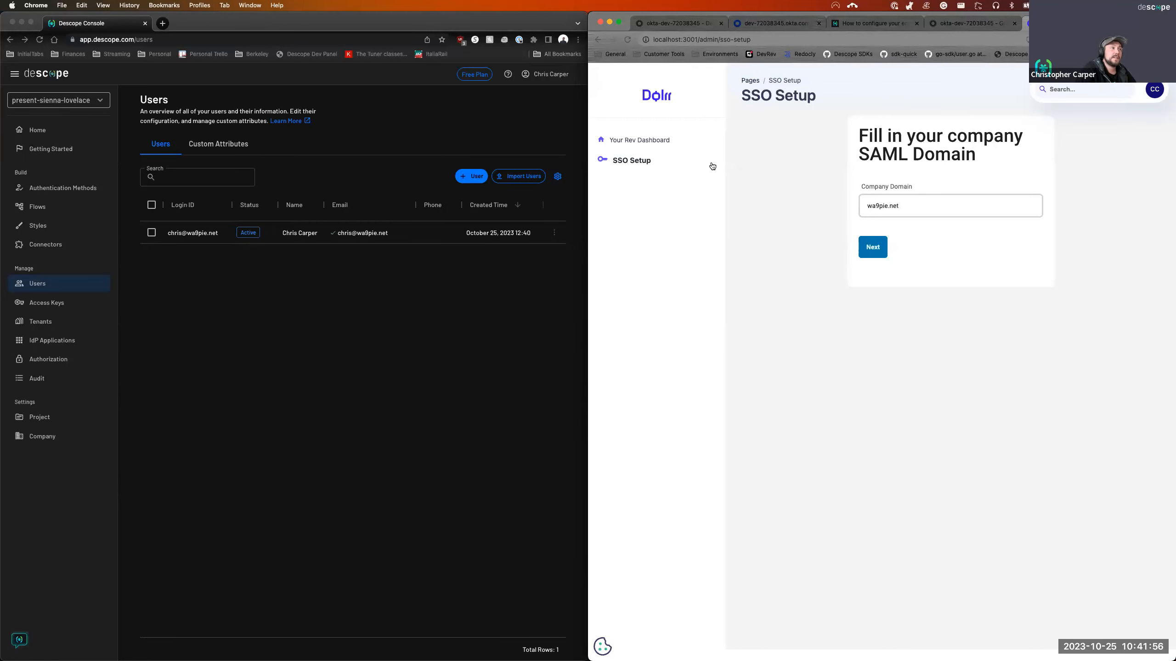
left_click_drag(1075, 22, 308, 88)
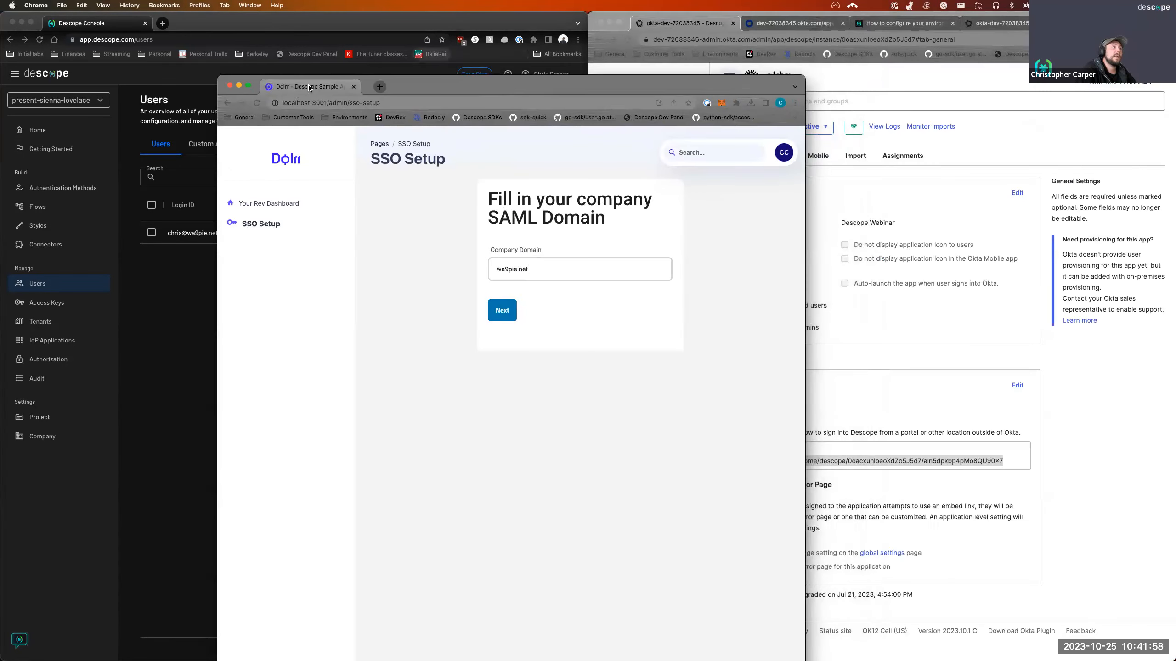
key("ctrl+alt+Left")
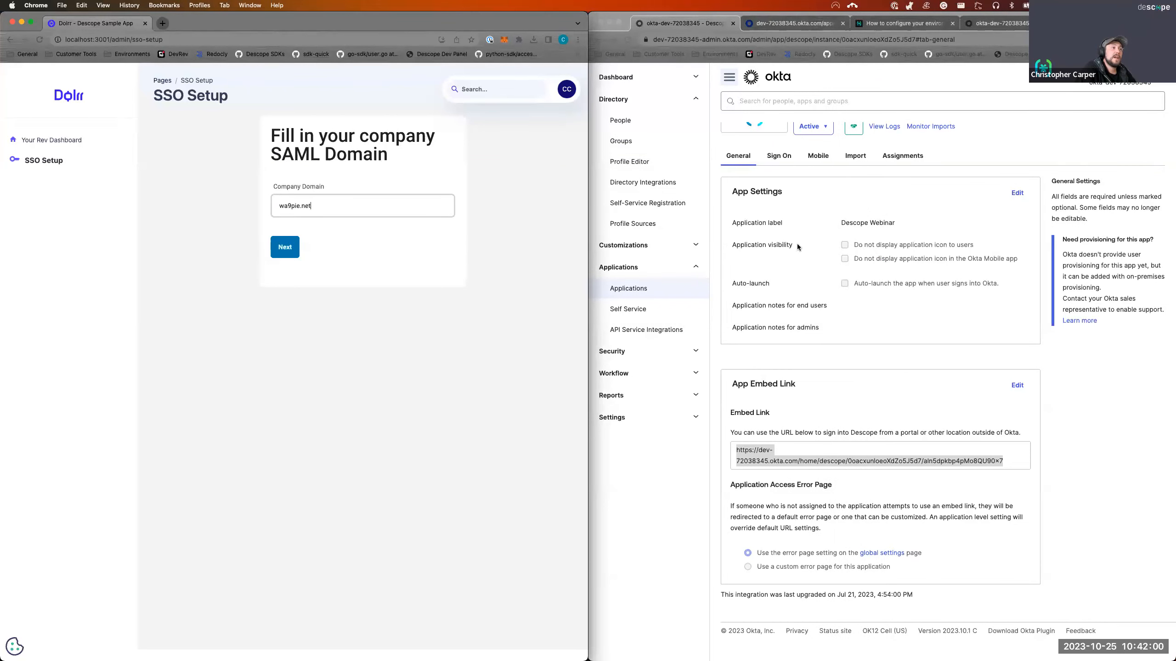
scroll(689, 218, "up", 1)
scroll(675, 234, "down", 1)
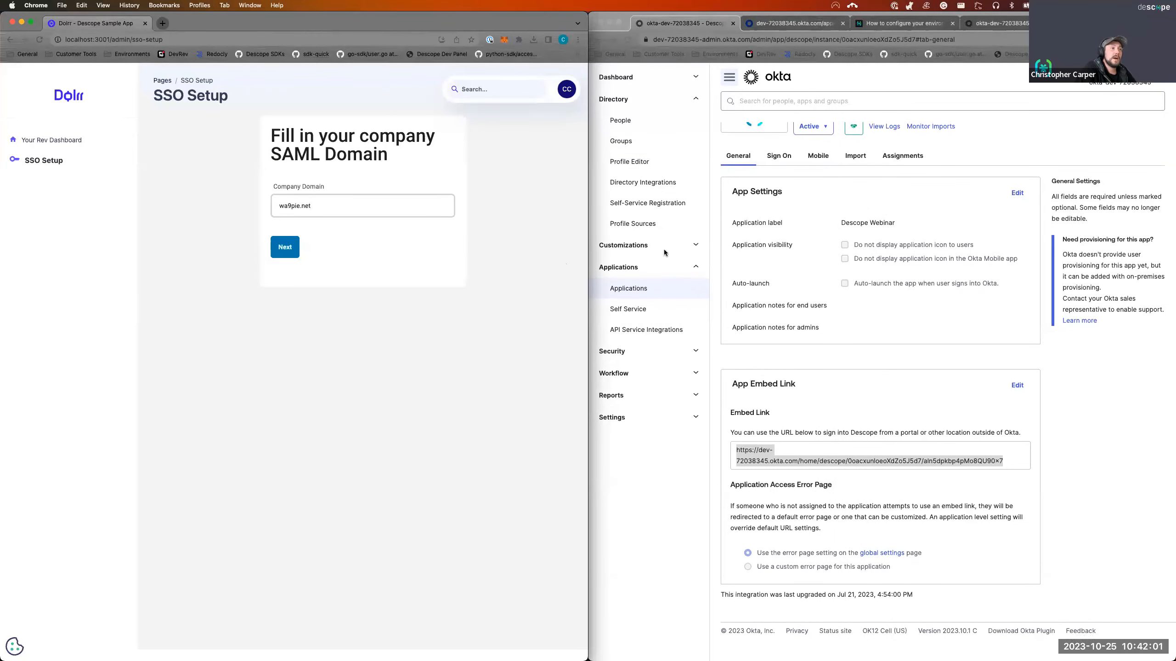
left_click(640, 289)
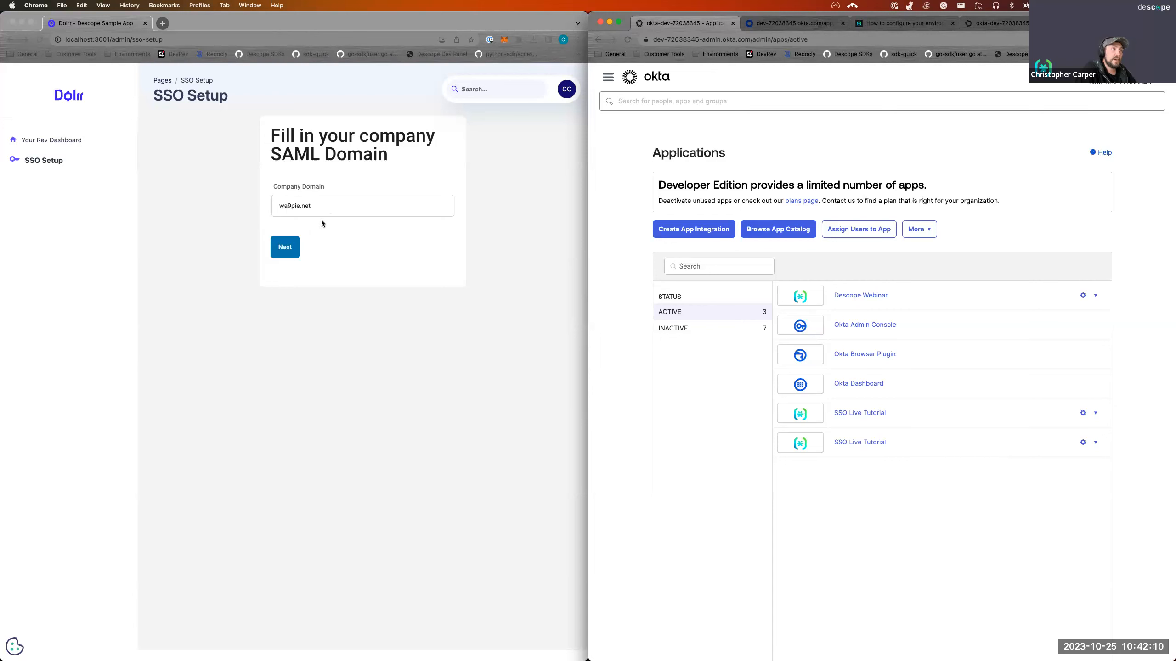
Step: Submit the company SAML domain and open the Okta configuration instructions at the Single sign on URL and Audience URI values
left_click(285, 250)
left_click(286, 249)
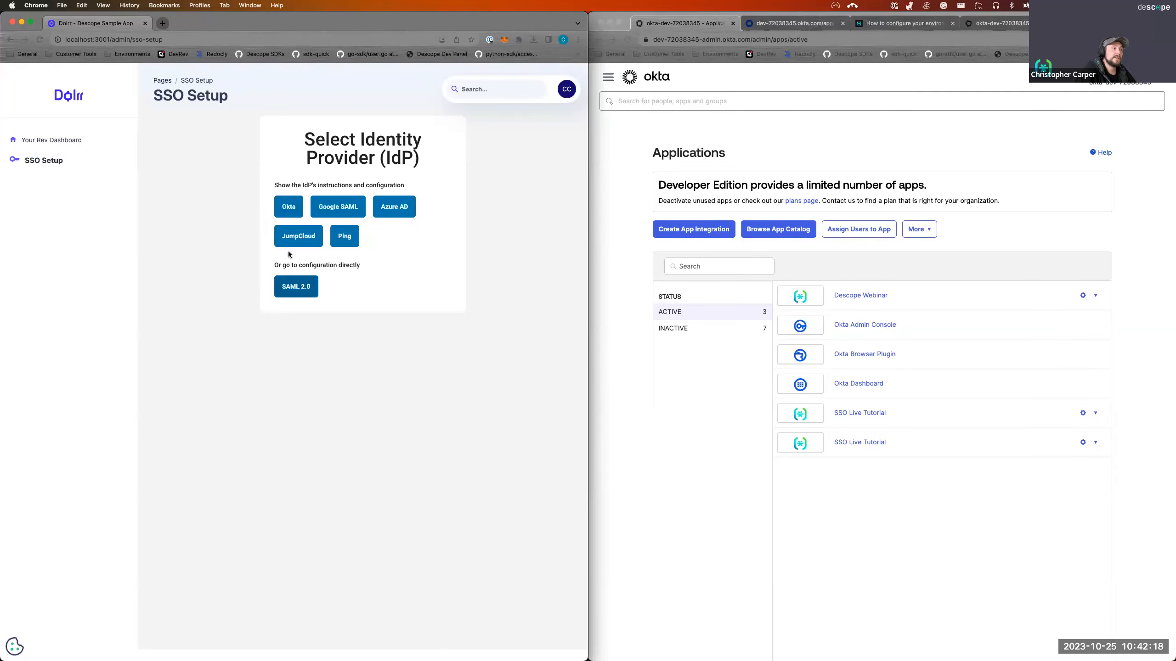
left_click(288, 207)
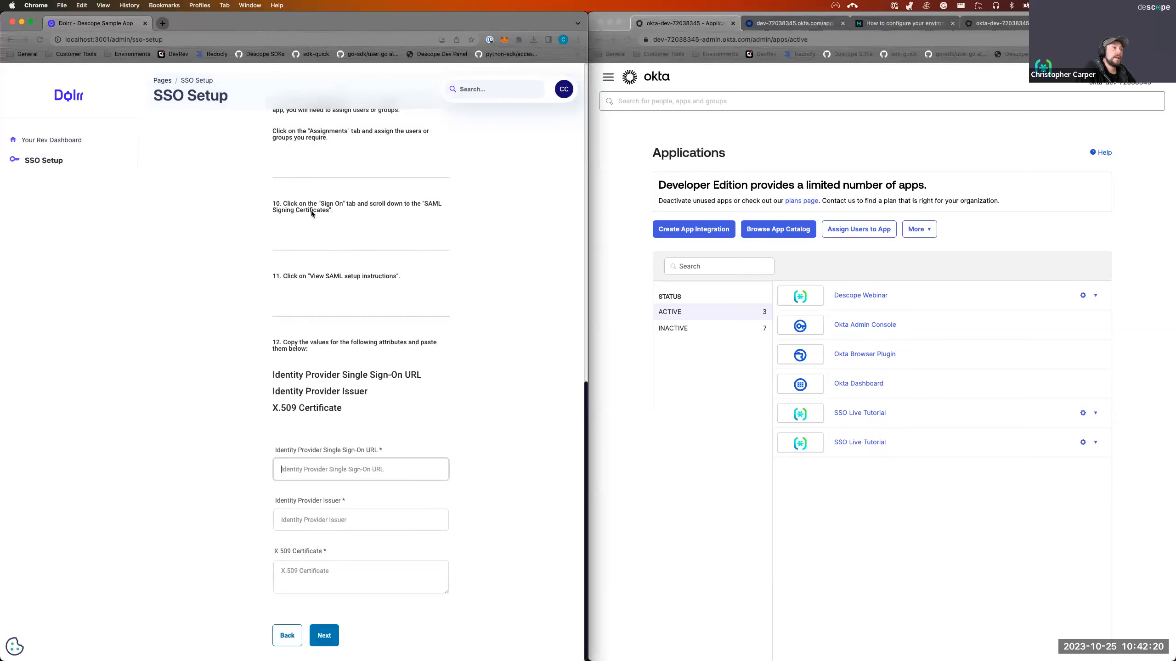
scroll(365, 243, "up", 4)
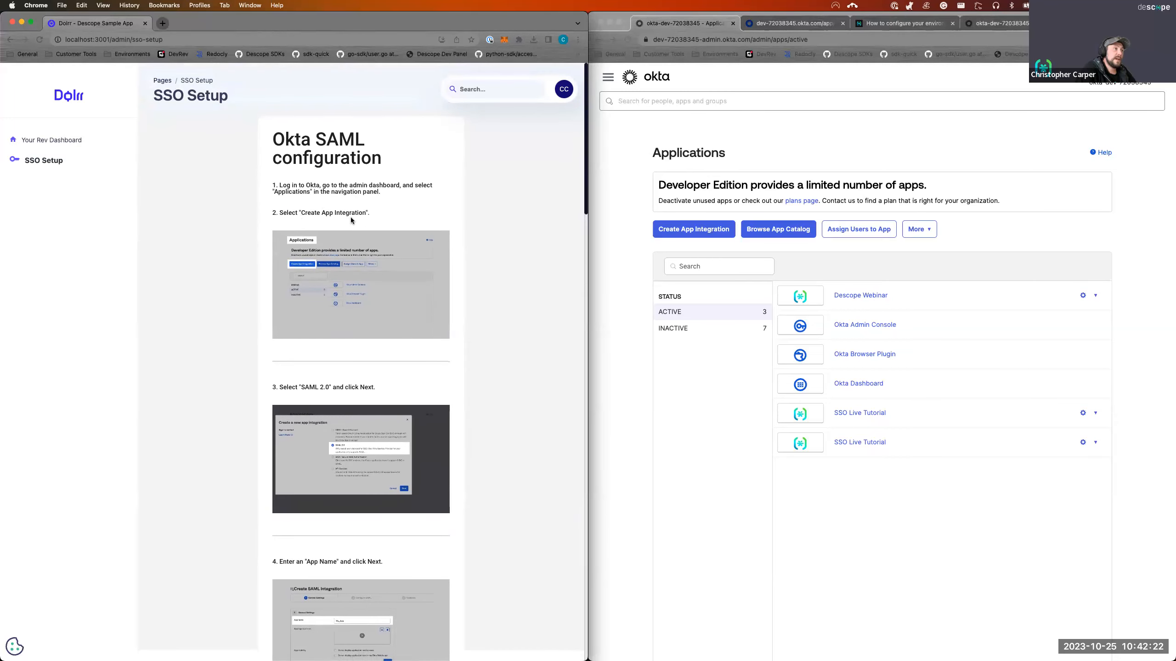
scroll(351, 217, "up", 5)
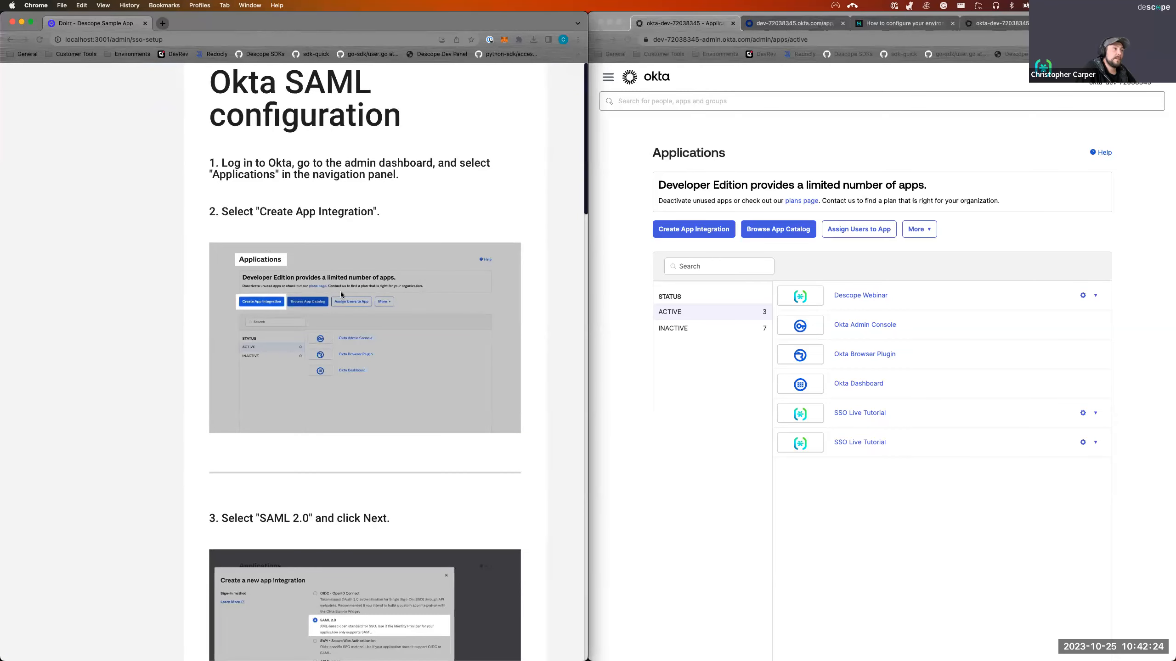
scroll(352, 421, "down", 6)
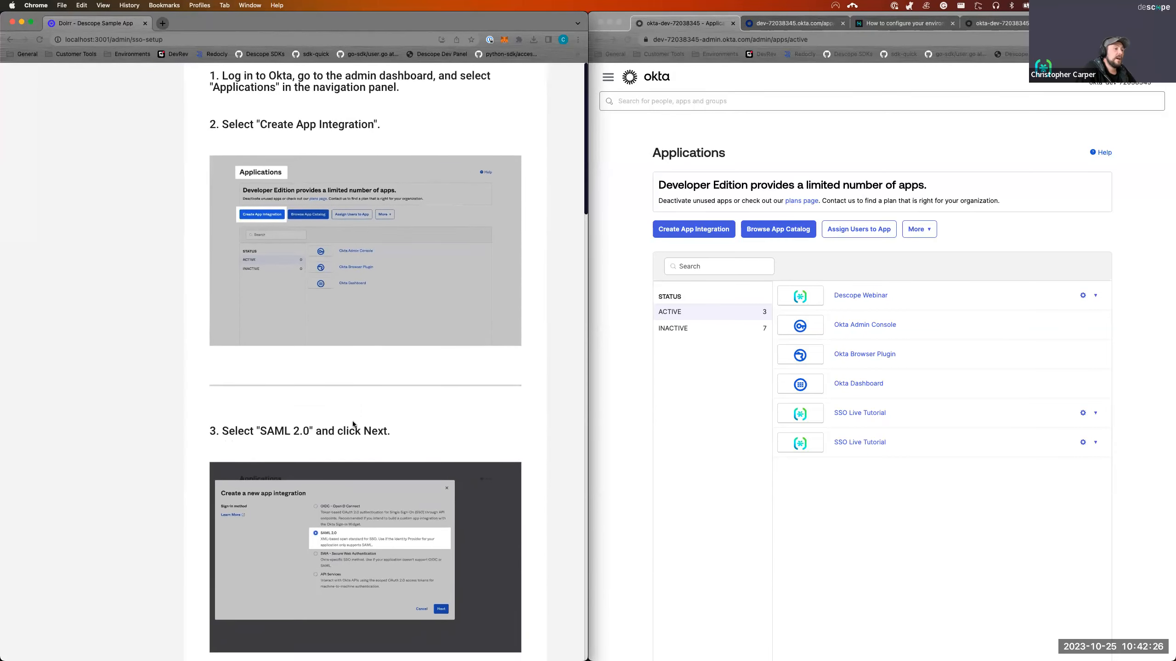
scroll(353, 422, "down", 5)
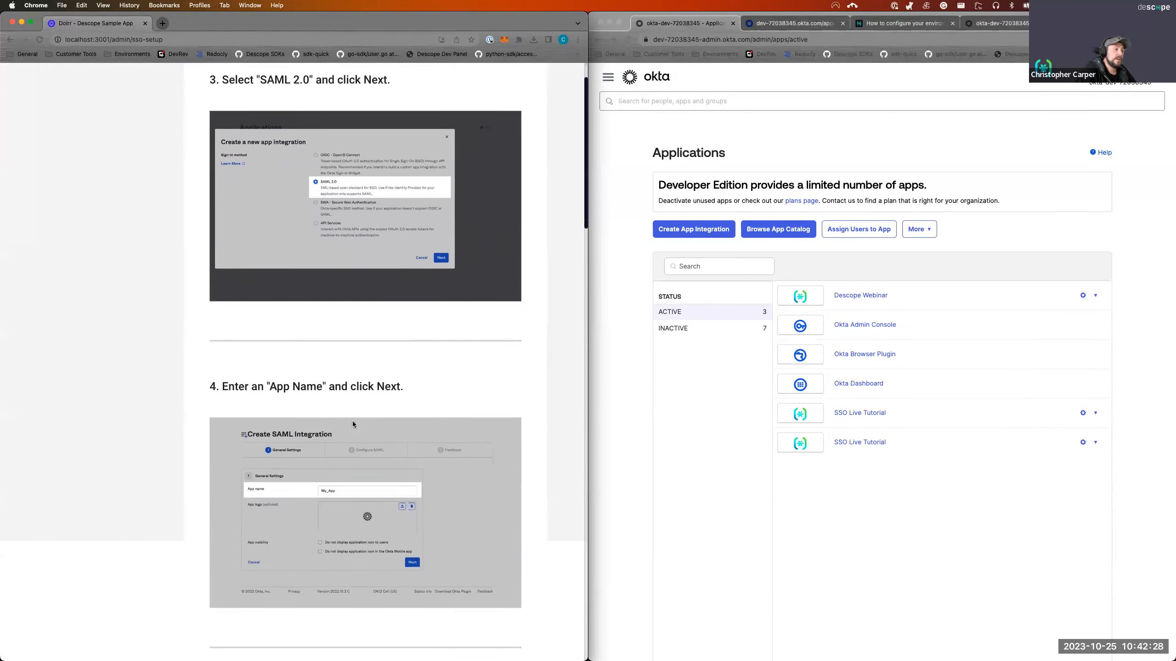
scroll(395, 479, "down", 6)
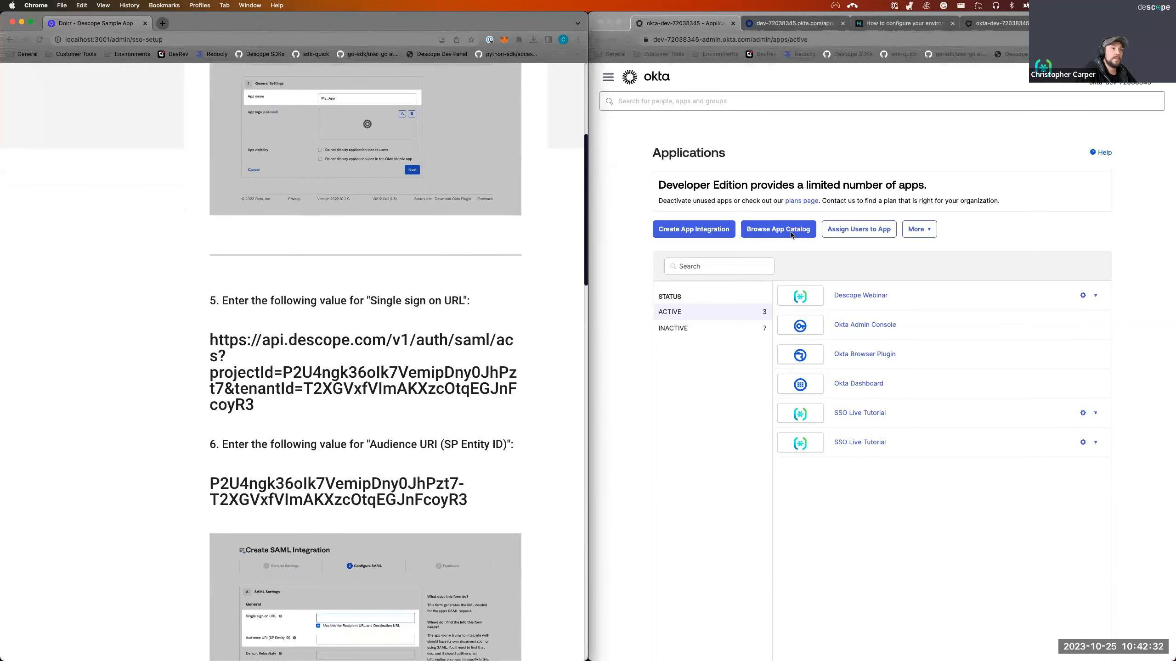
Step: Find the Descope SAML integration in Okta's app catalog by searching for "descope", and start adding it
left_click(788, 233)
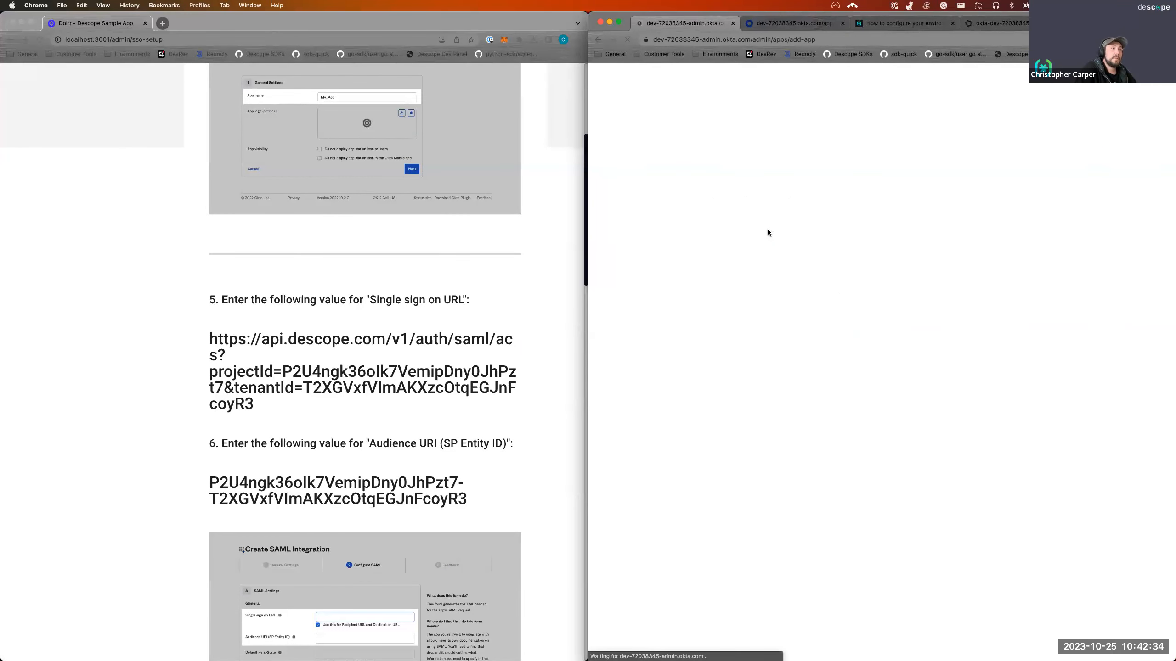
left_click_drag(1066, 175, 944, 174)
left_click(945, 174)
left_click(926, 216)
type("descope")
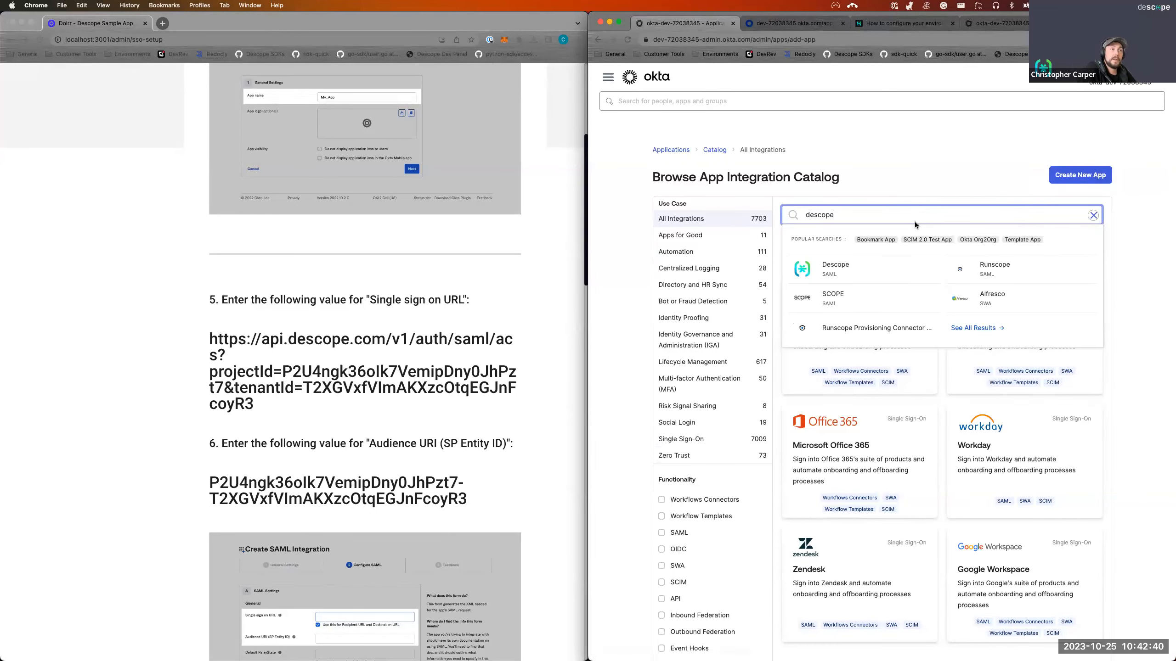
left_click(839, 263)
left_click(993, 199)
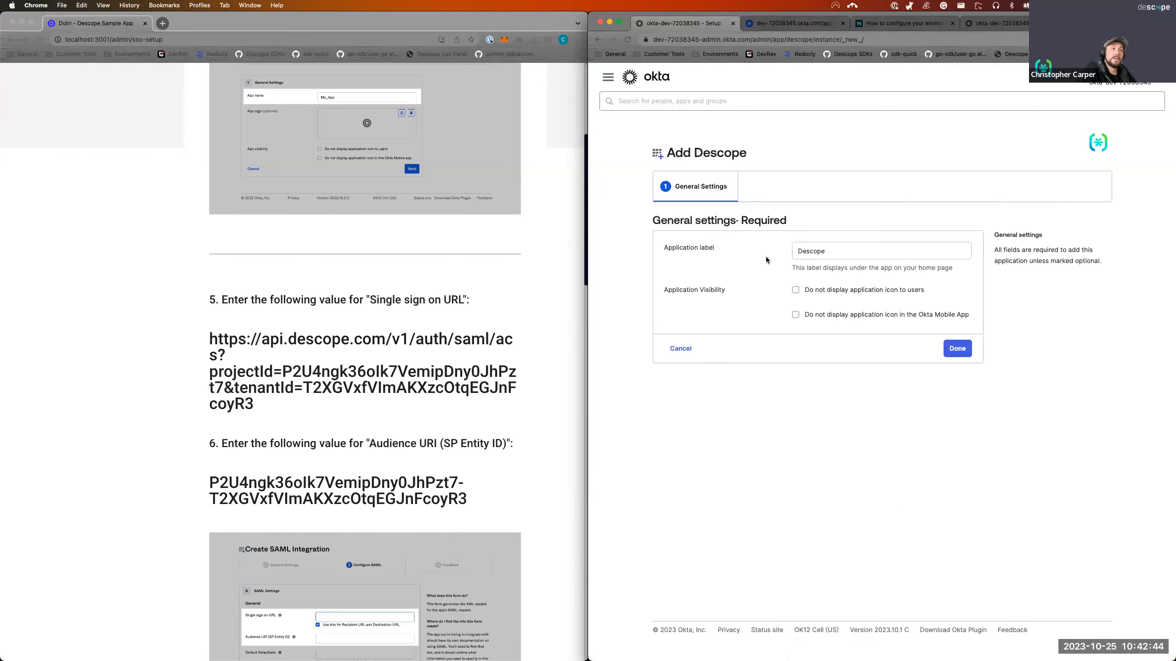
Step: Set the new integration's application label to "Descope SAML Web 2" and finish adding it
left_click(892, 250)
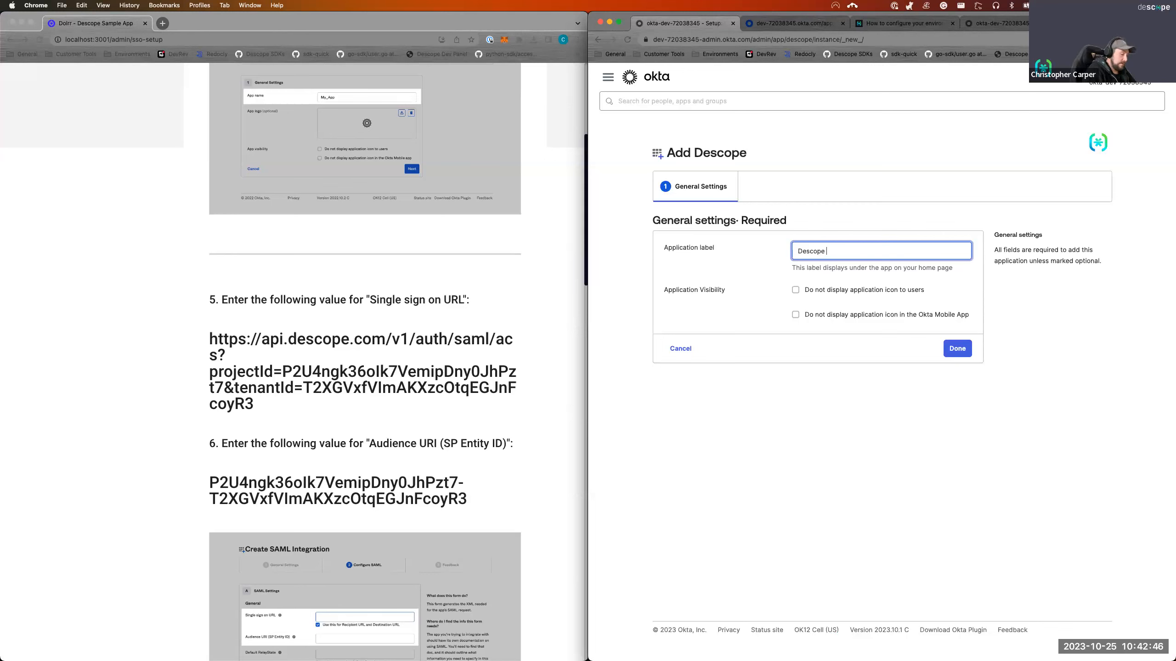
type("SAML Web 2")
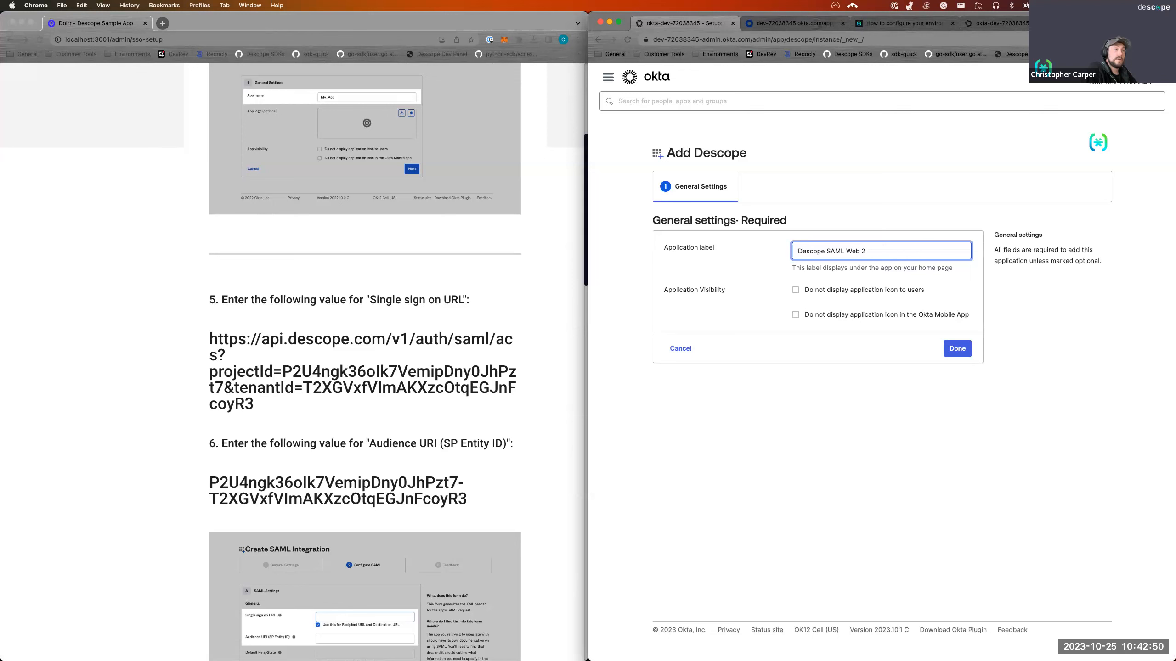
left_click(960, 345)
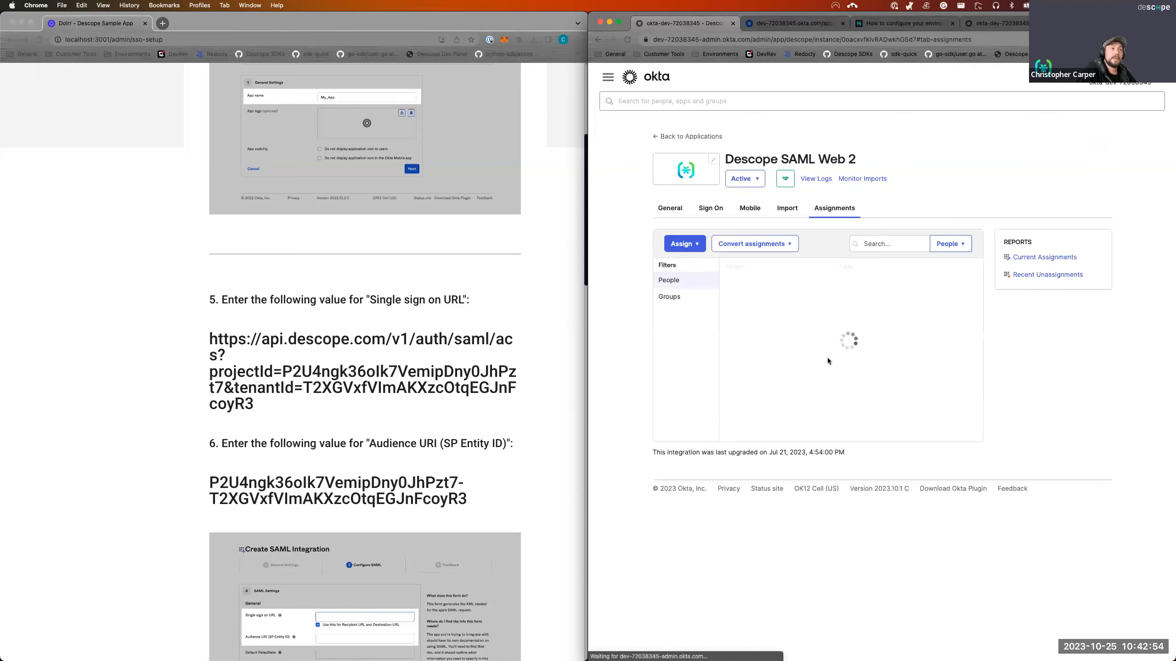
Step: Open the Descope SAML Web 2 app's sign-on settings for editing at the ACS URL and Entity ID fields
left_click(676, 209)
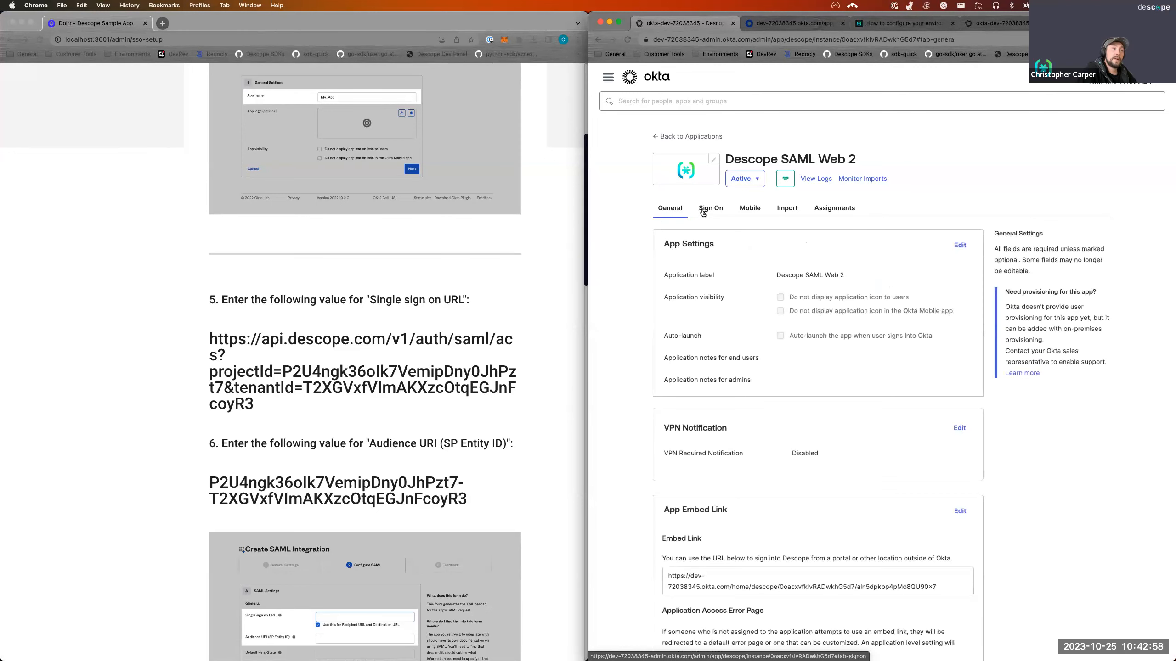
left_click(702, 211)
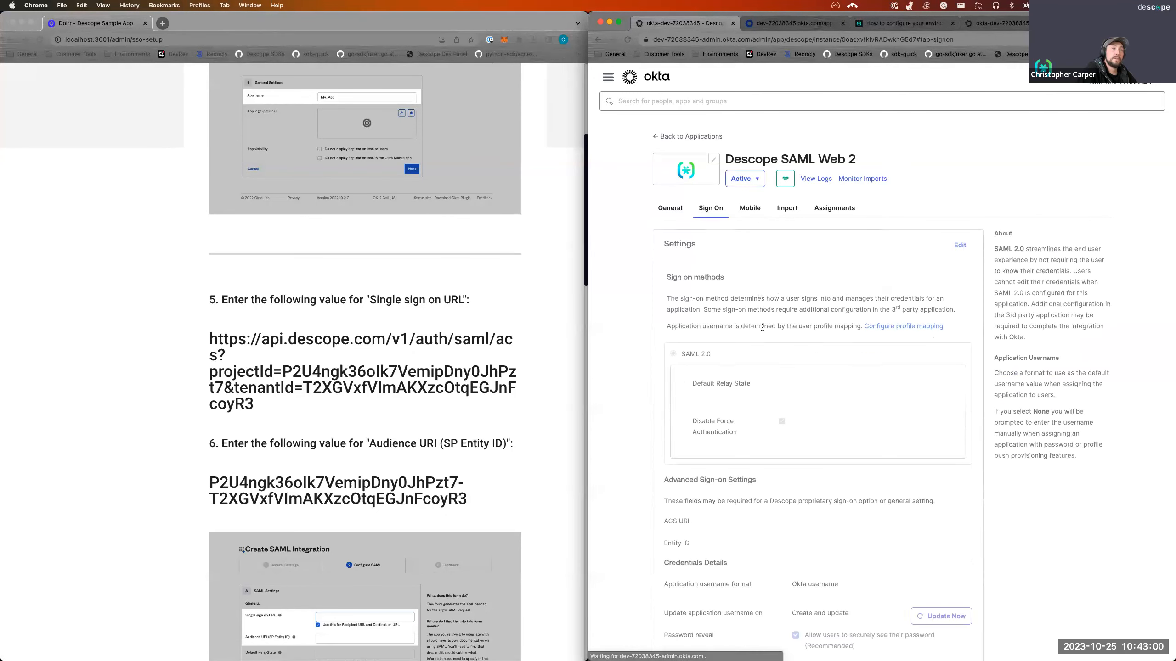
left_click(960, 244)
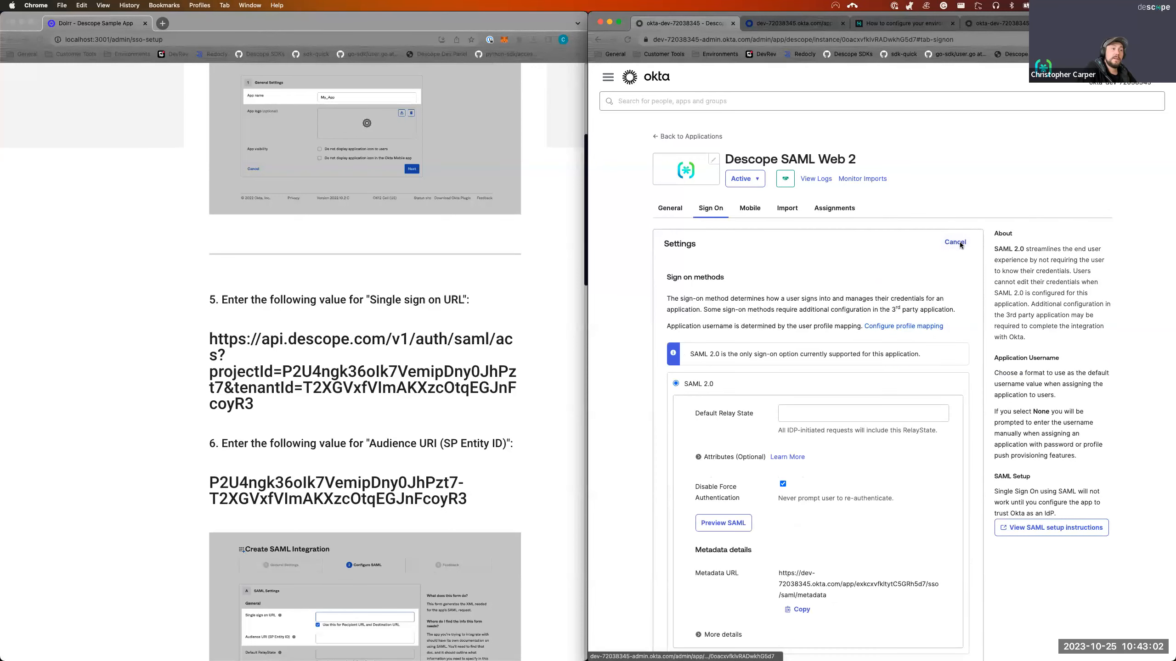
scroll(814, 313, "down", 3)
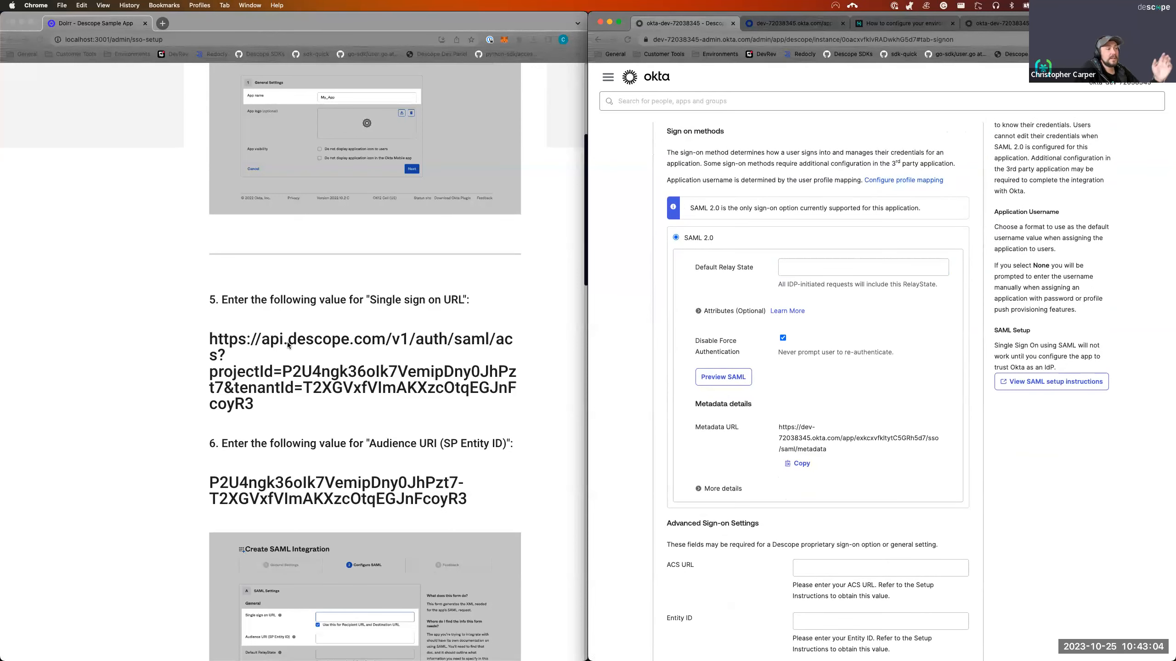
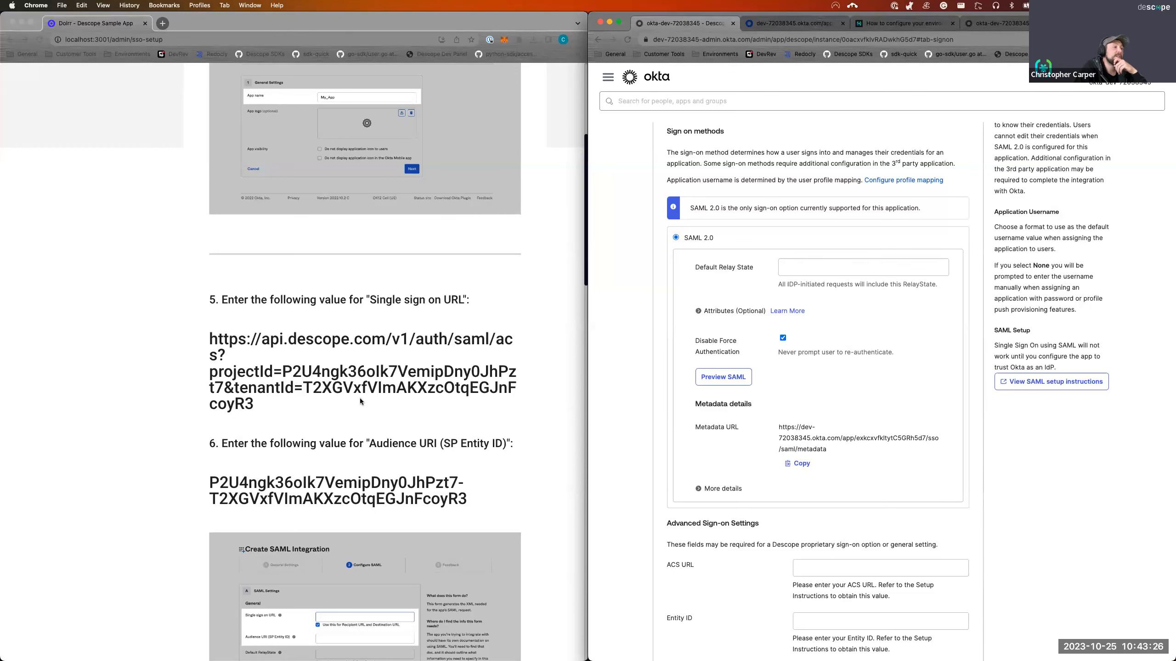
Step: Copy the Single sign on URL from the setup instructions into the Okta app's ACS URL
scroll(280, 361, "down", 1)
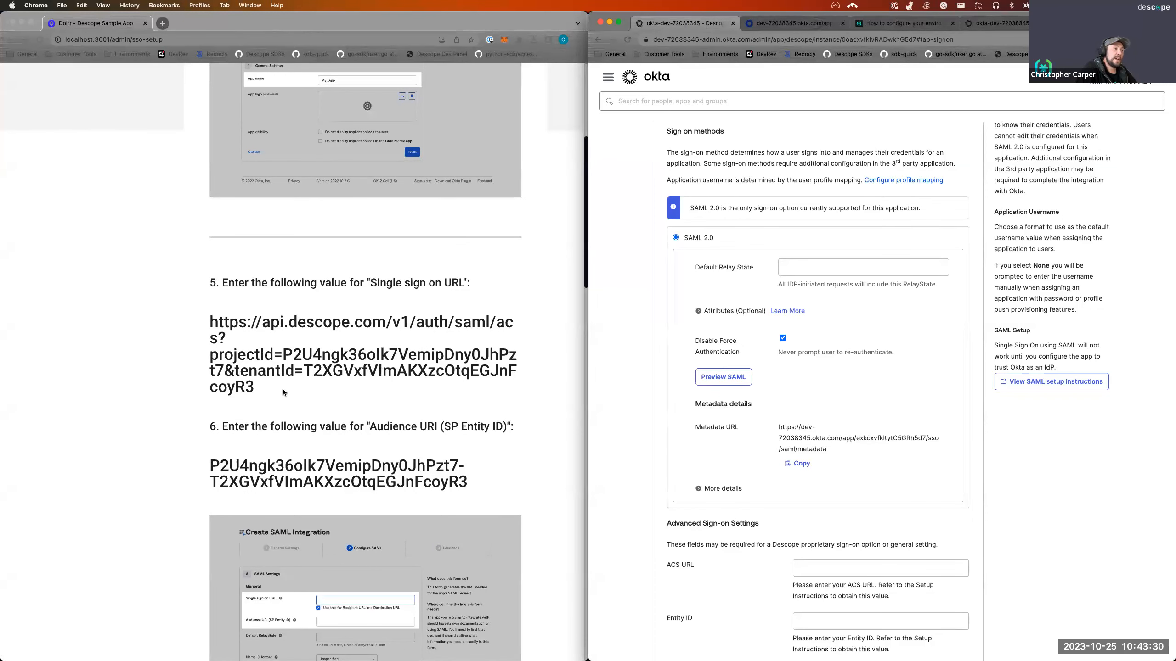
left_click(245, 396)
left_click_drag(261, 389, 206, 324)
key("super+c")
left_click(737, 478)
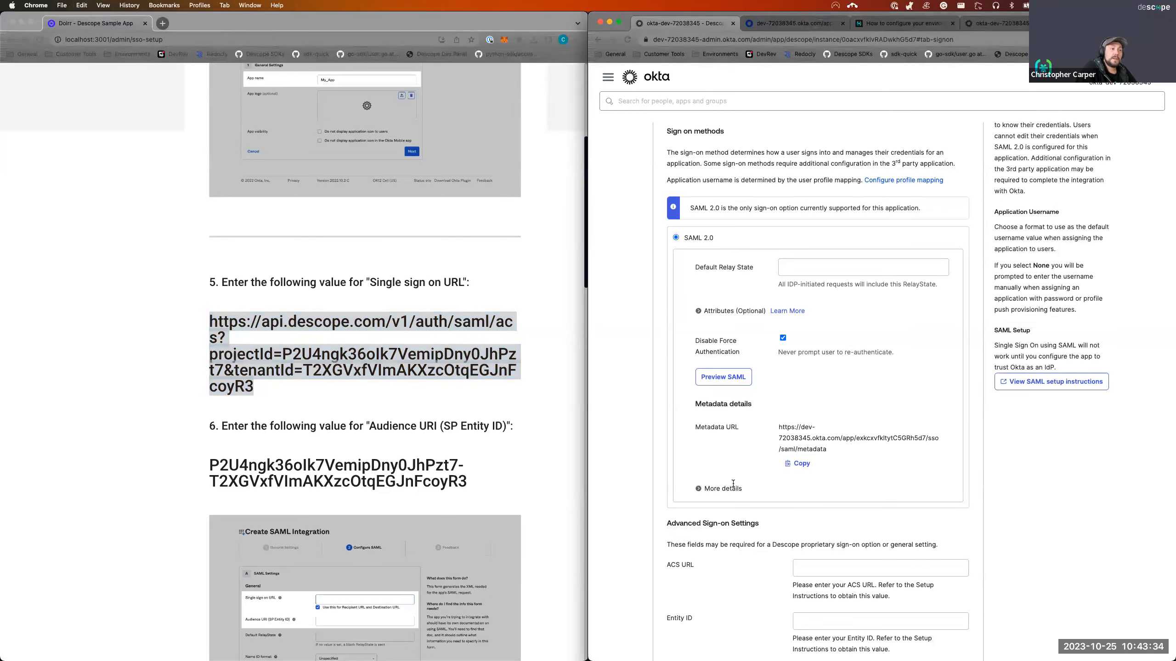
left_click(731, 487)
left_click(731, 488)
scroll(783, 511, "down", 3)
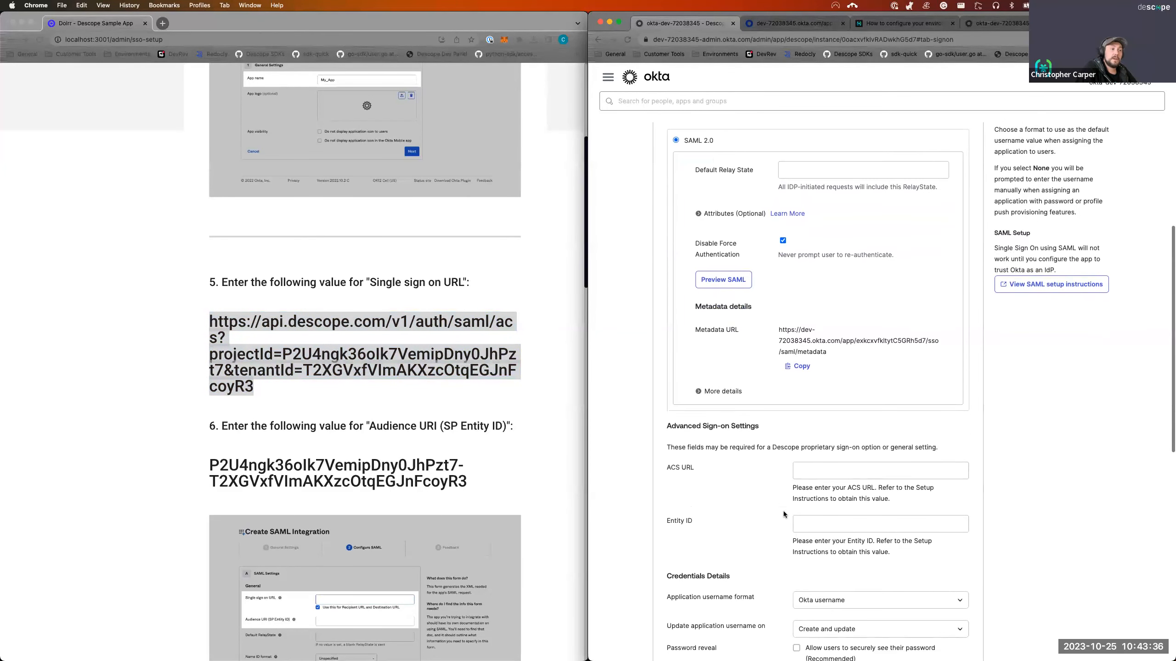
left_click(828, 465)
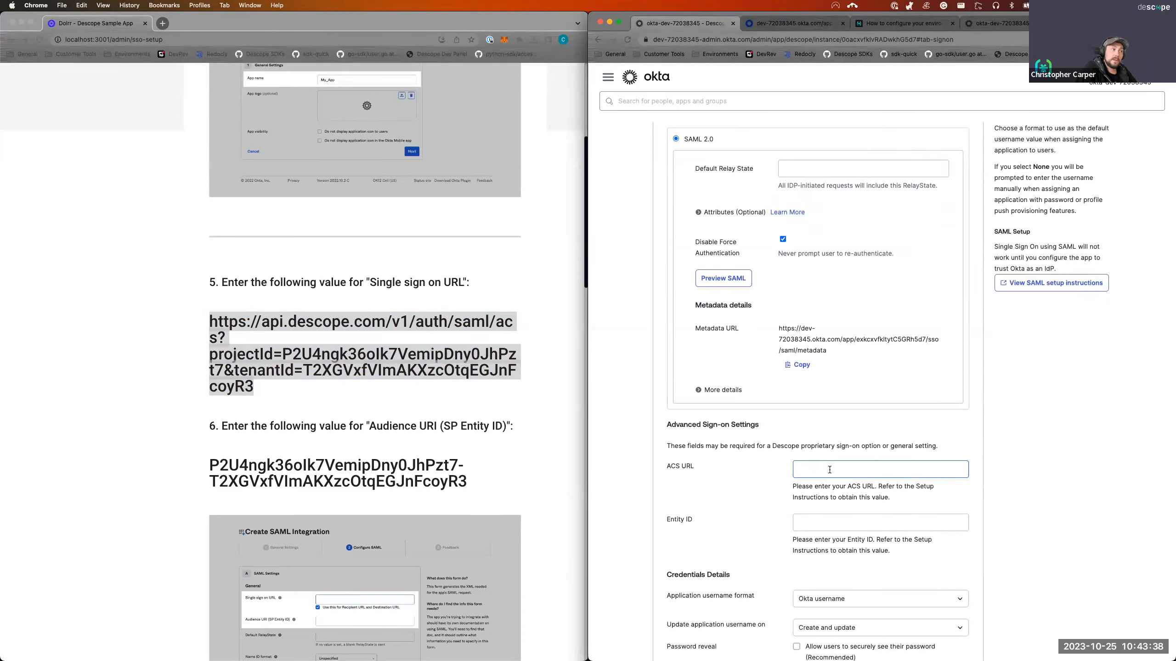
key("super+v")
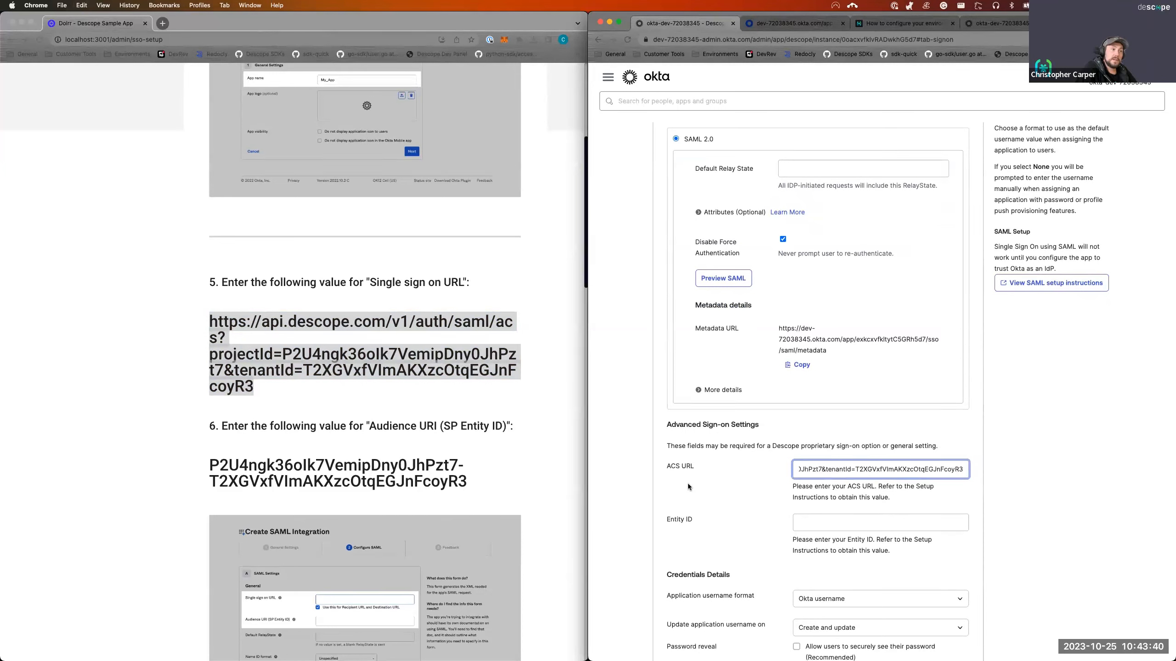
Step: Copy the Audience URI (SP Entity ID) from the setup instructions into the Okta app's Entity ID
left_click(472, 482)
left_click_drag(469, 482, 209, 466)
key("super+c")
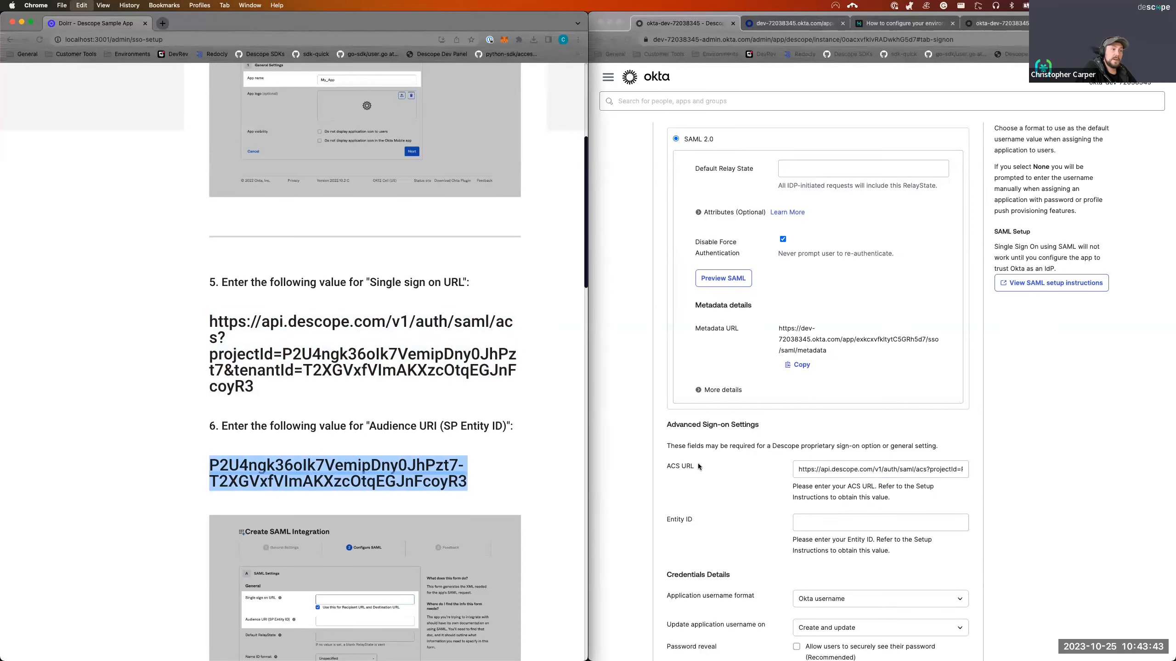
left_click(818, 524)
left_click(819, 521)
key("super+v")
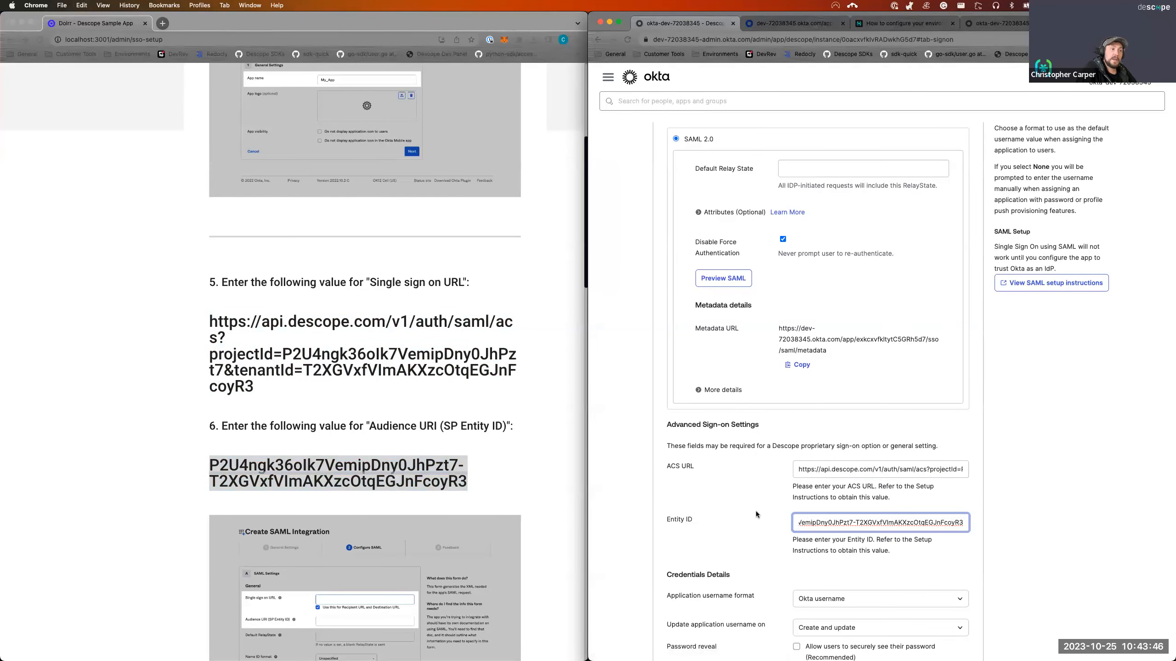
Step: Expand the optional SAML attributes and add an attribute statement named FirstName with the value user.firstName
scroll(755, 511, "up", 2)
scroll(464, 507, "down", 10)
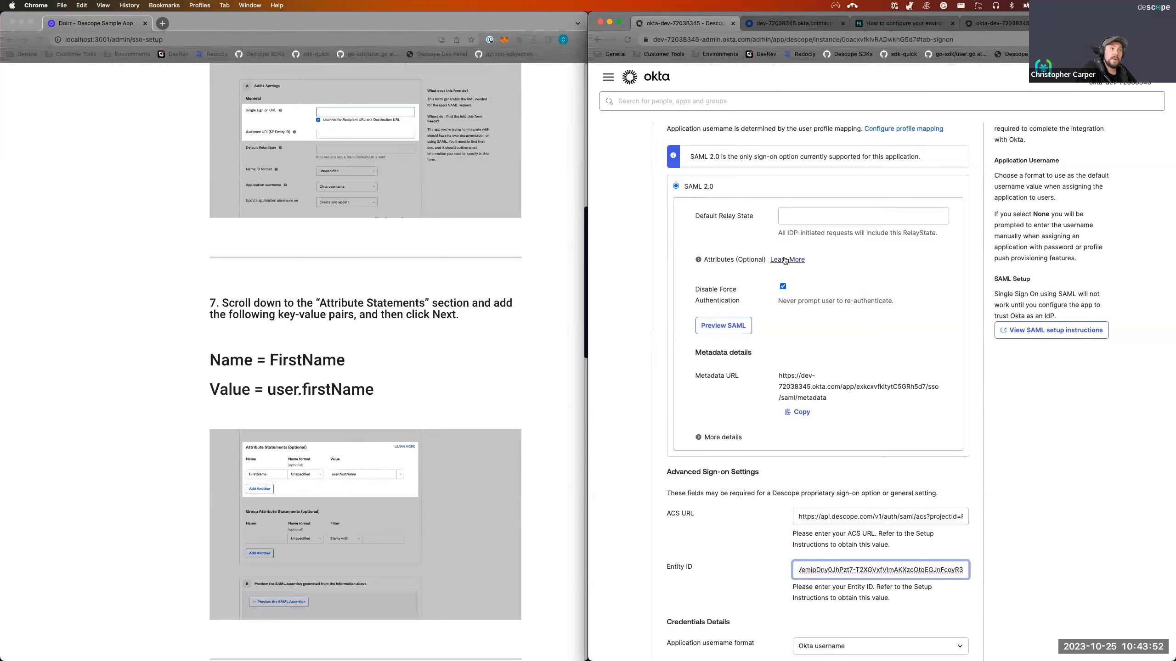
left_click(699, 260)
left_click(747, 332)
type("Fir")
key("BackSpace")
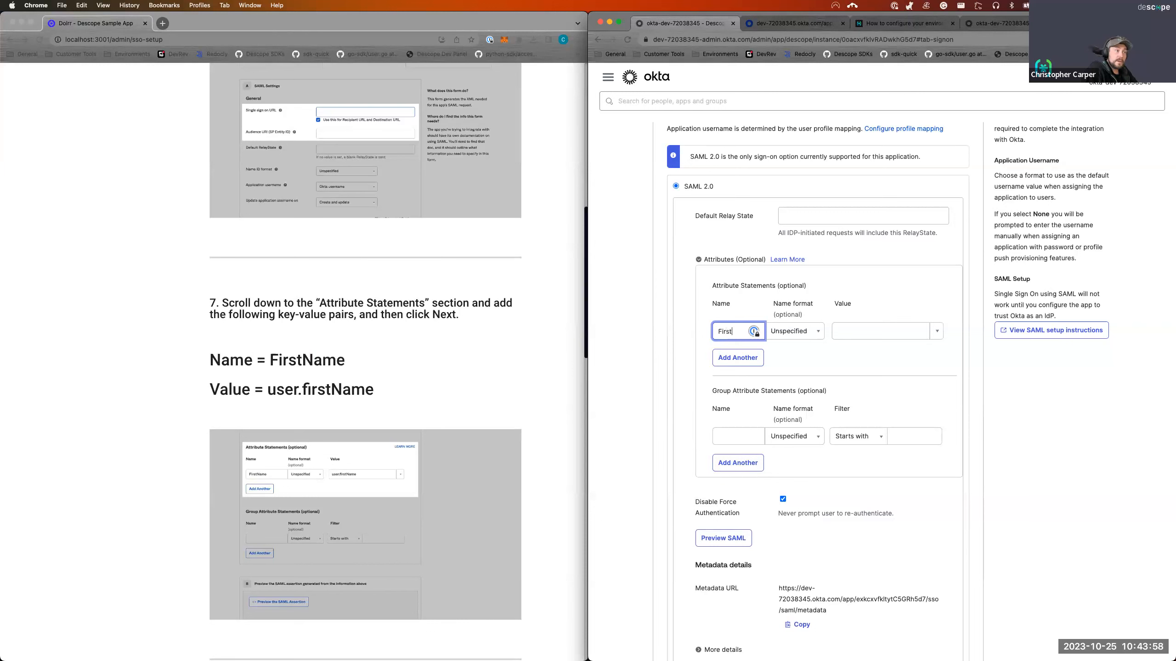
key("Tab")
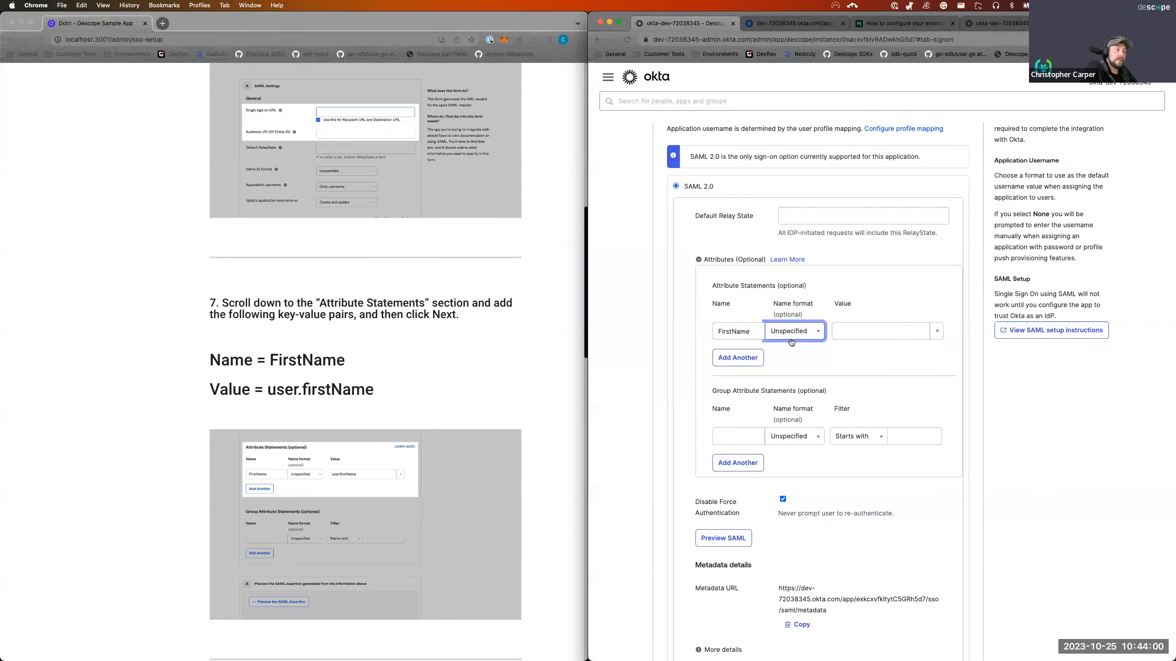
left_click(849, 330)
type("user.")
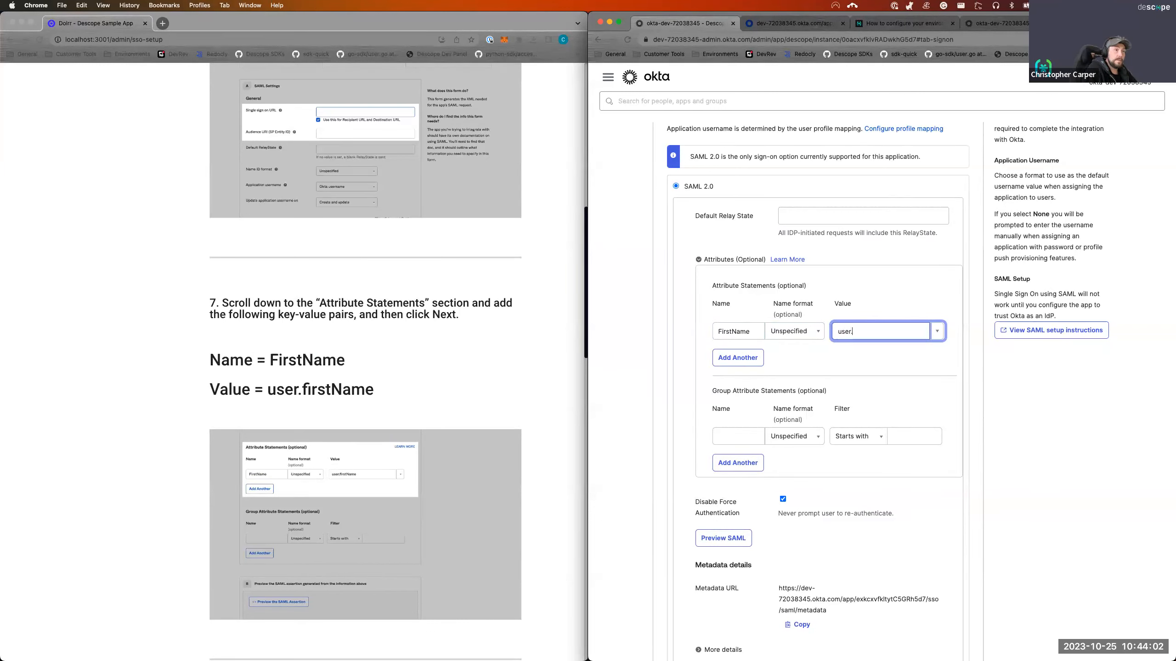
type("Firstn")
key("BackSpace")
type("Name")
Step: Add a second attribute statement named email with the value user.email
scroll(301, 459, "down", 10)
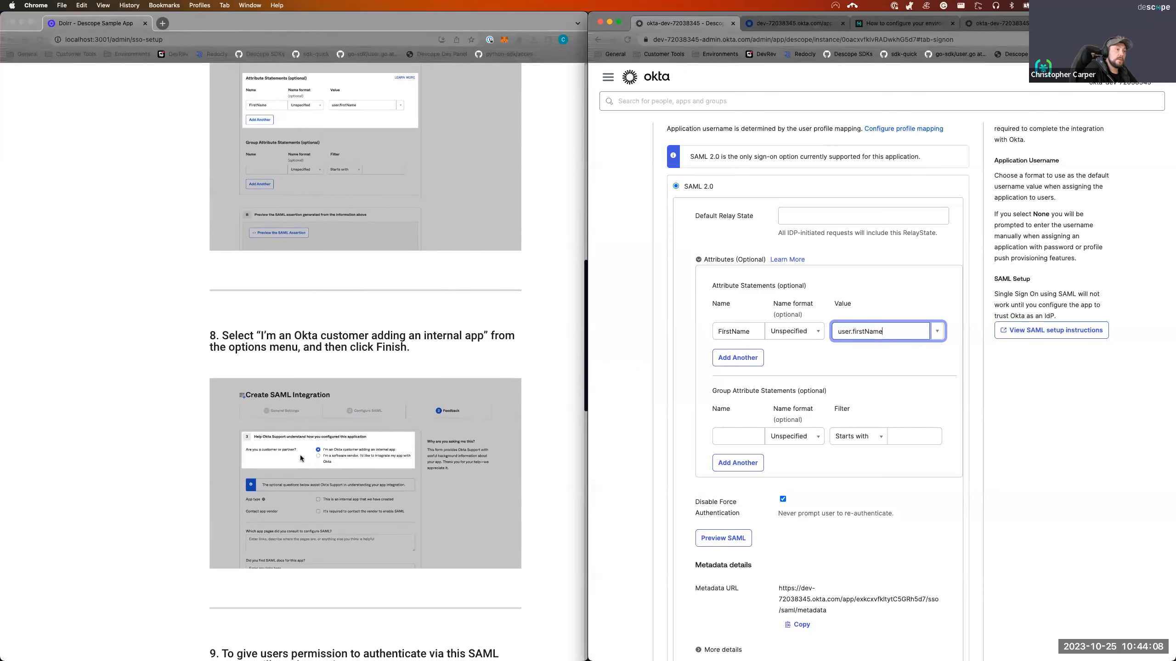
left_click(739, 357)
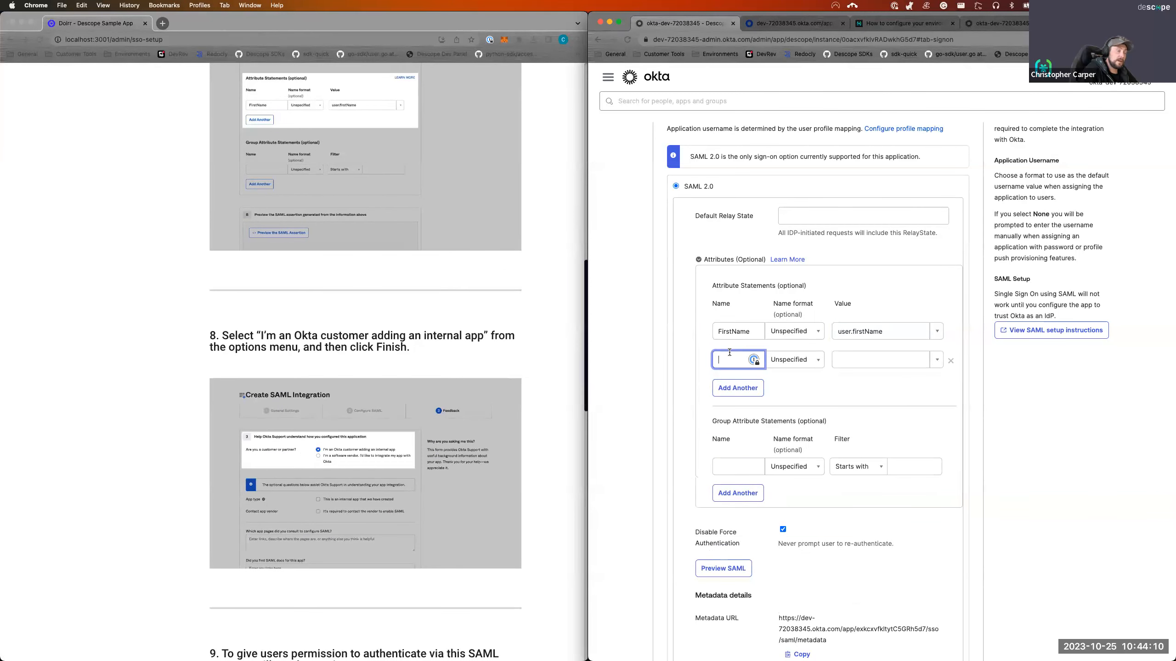
type("email")
left_click(869, 360)
type("user.em")
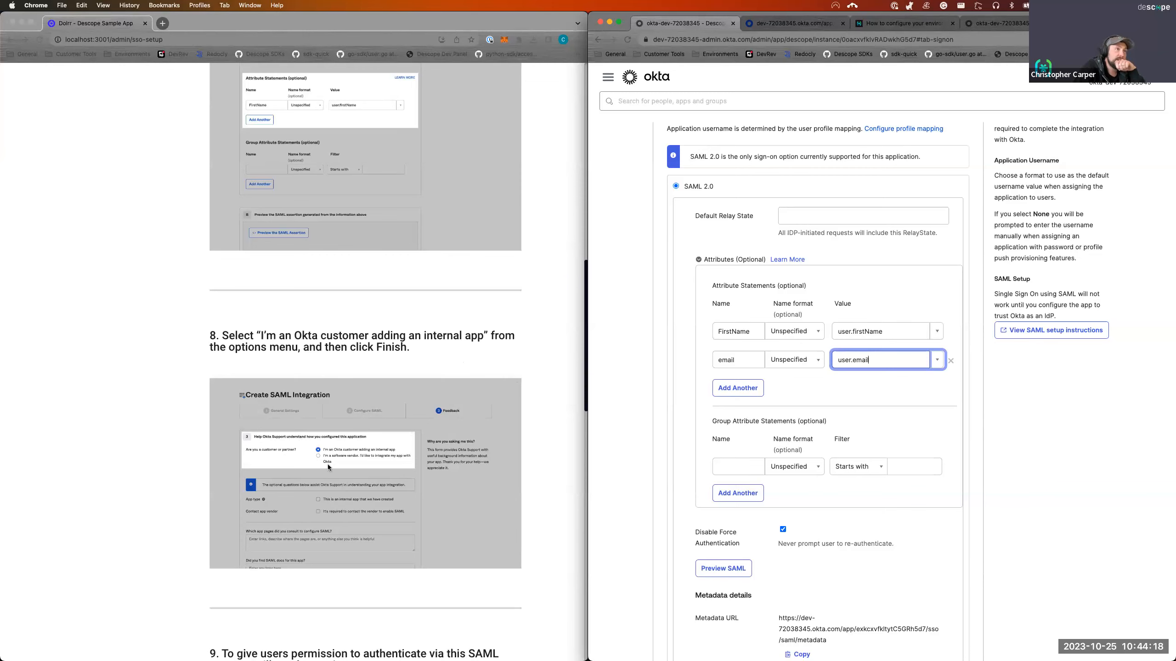
Step: Check the remaining setup instructions through the user assignment section, and save the Okta app's sign-on settings
scroll(358, 461, "down", 4)
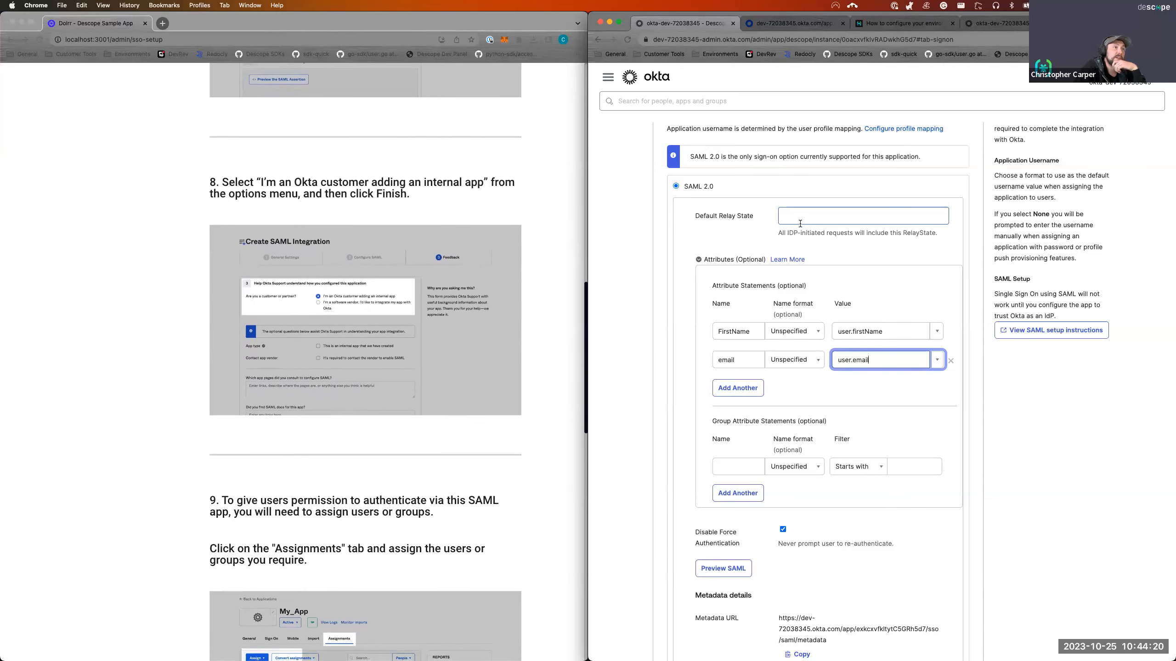
scroll(799, 222, "up", 5)
scroll(449, 381, "down", 3)
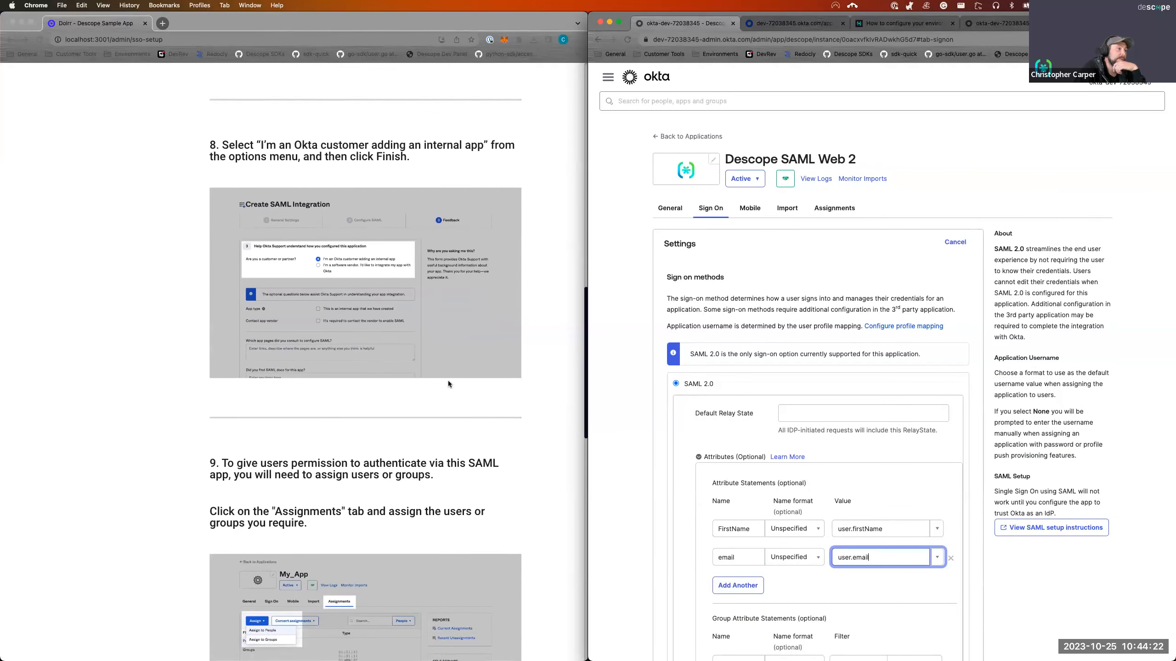
scroll(448, 384, "down", 4)
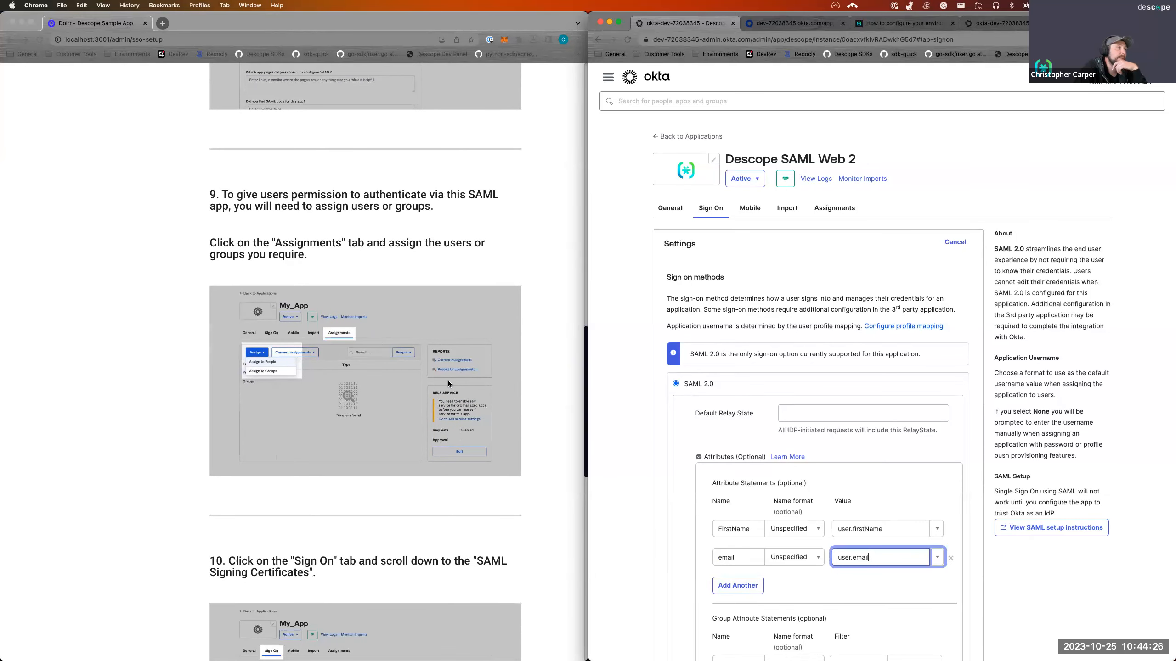
scroll(803, 384, "down", 15)
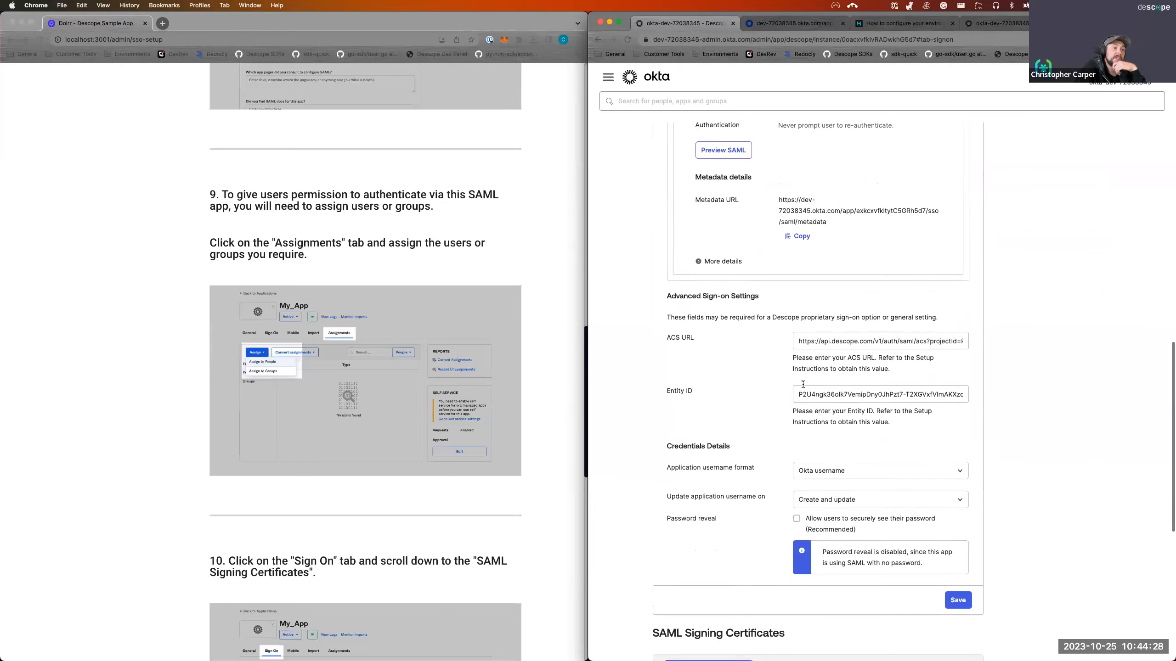
left_click(960, 538)
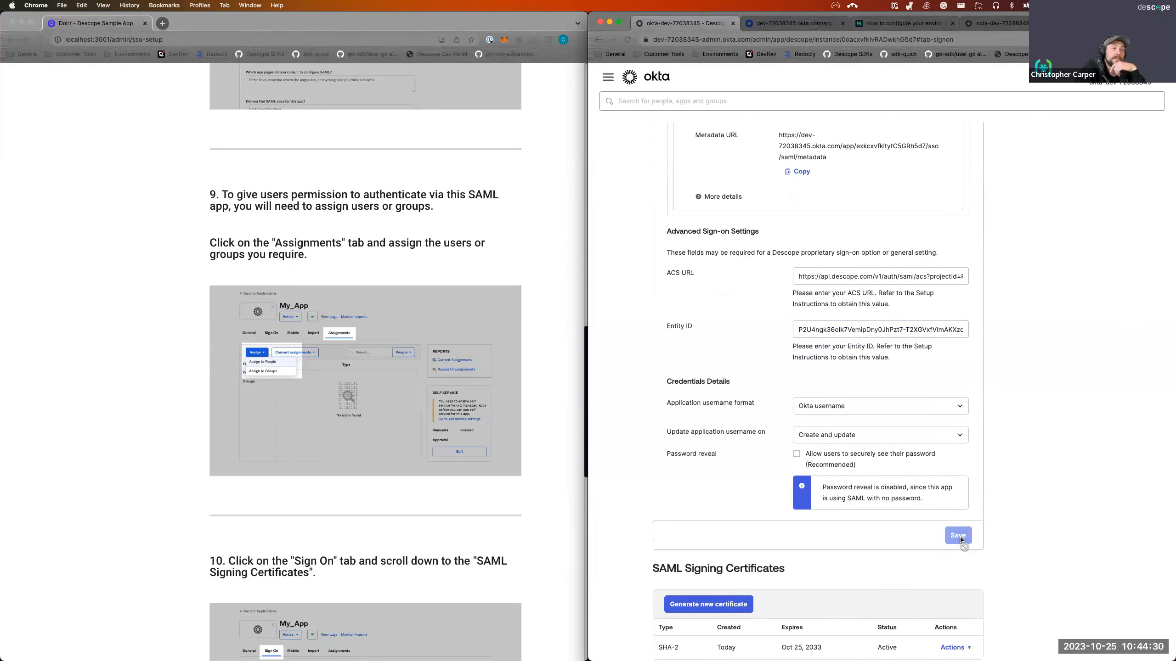
Step: Assign the Descope SAML Web 2 app to the last person listed, keeping the prefilled user name
scroll(849, 378, "up", 3)
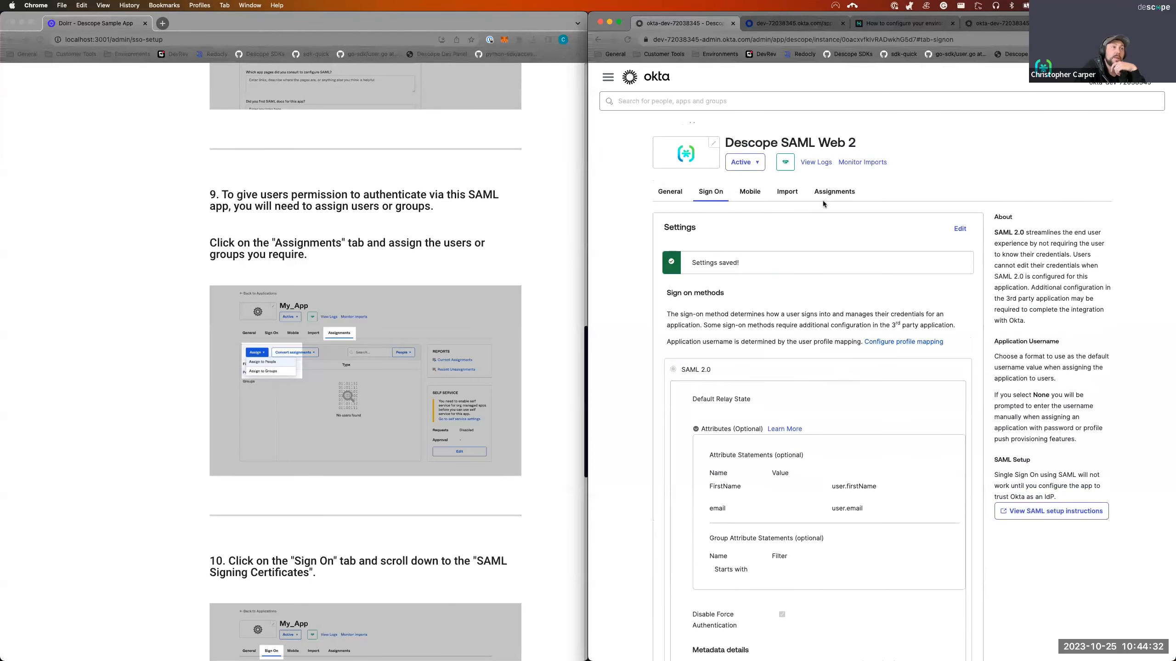
left_click(834, 191)
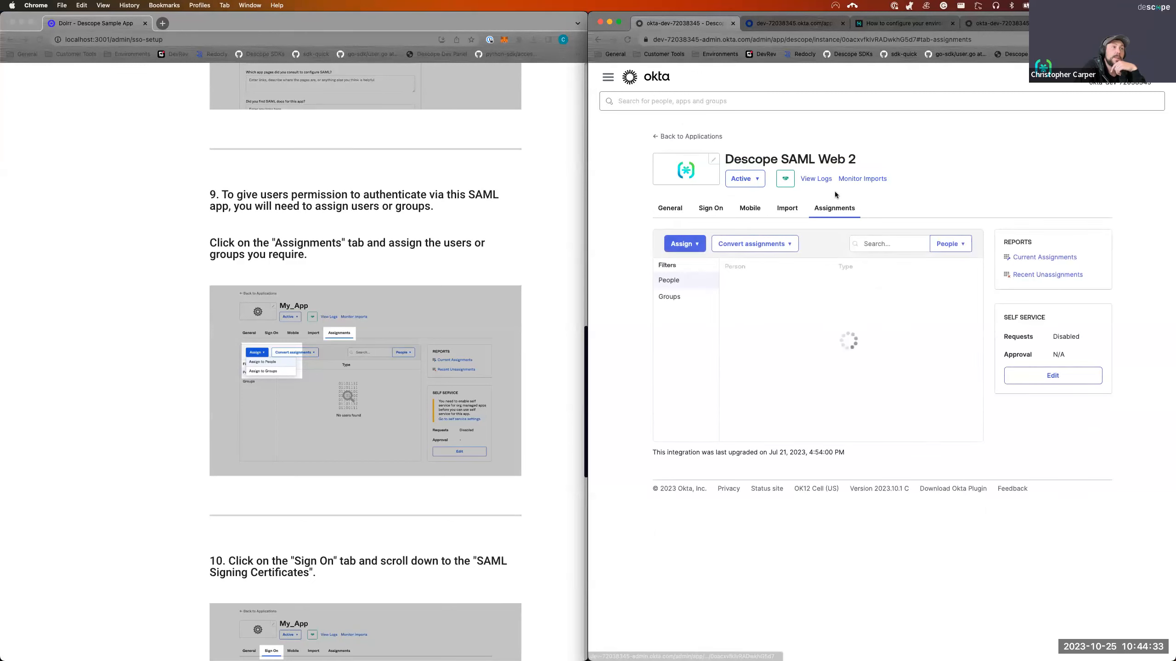
left_click(685, 244)
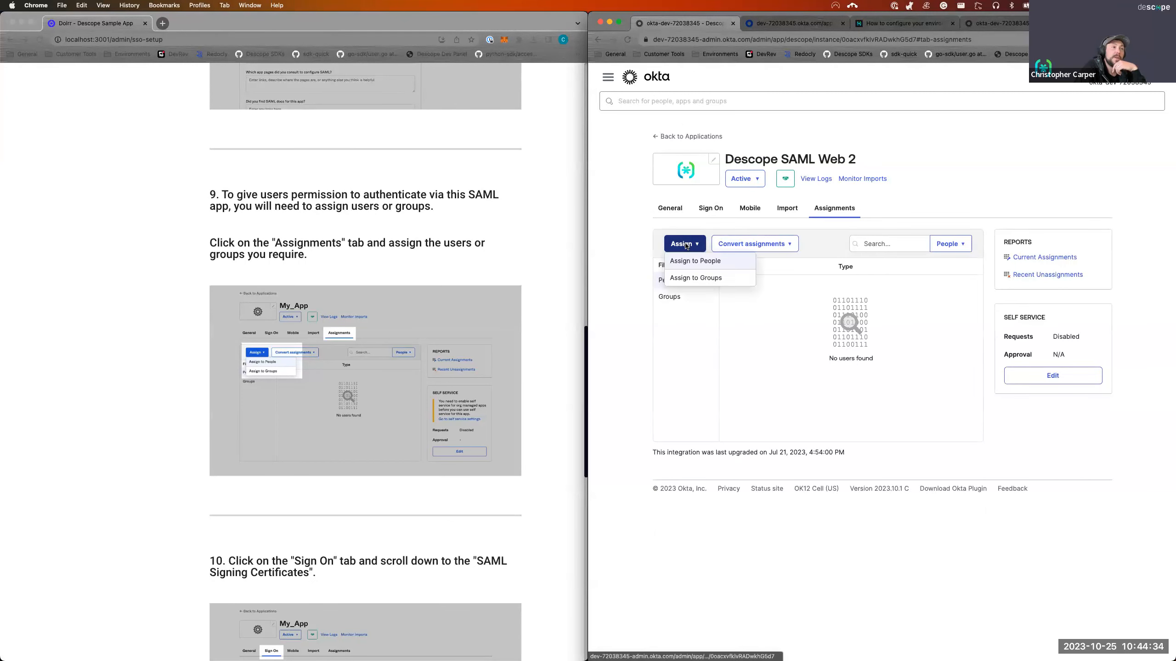
left_click(712, 262)
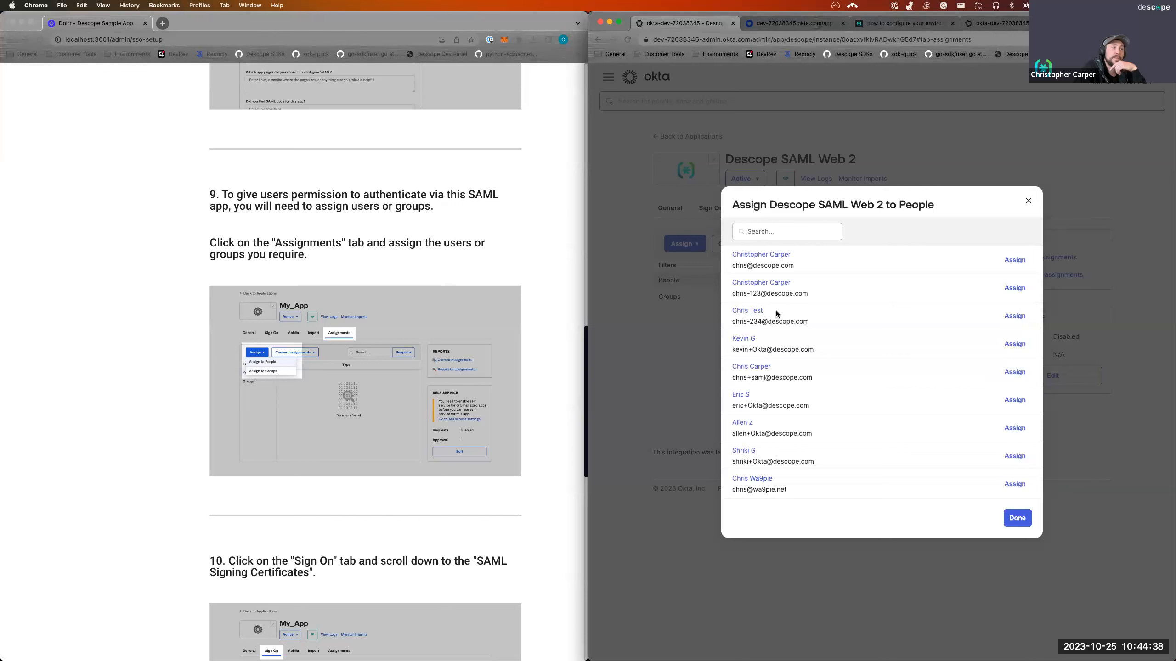
left_click(1013, 485)
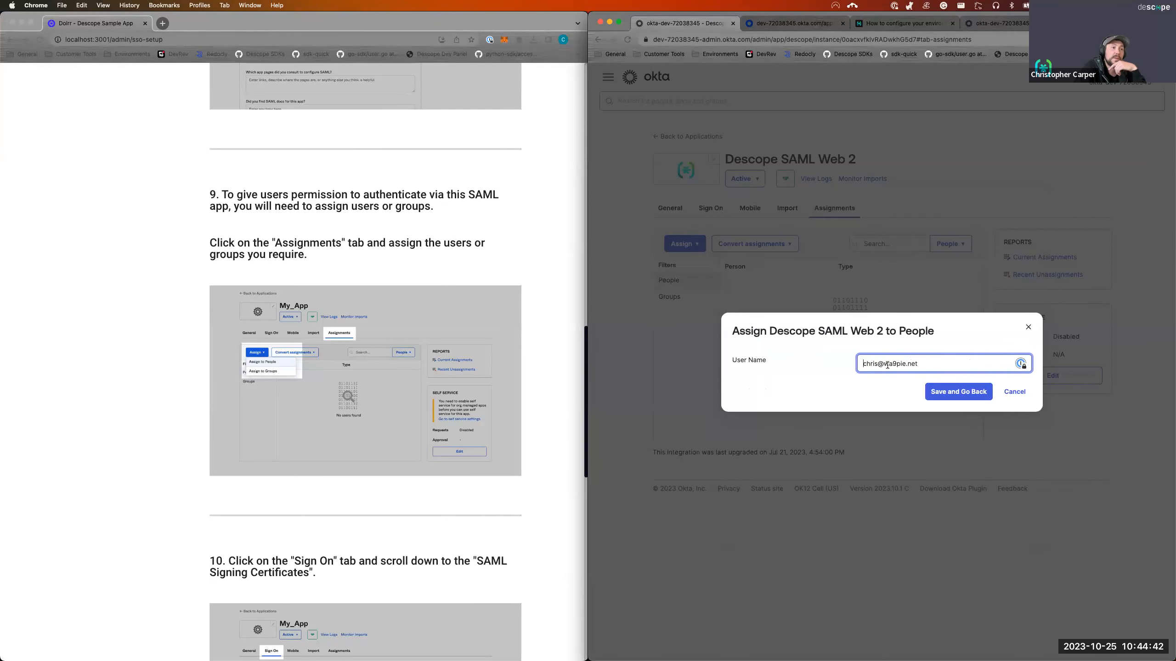
left_click(967, 394)
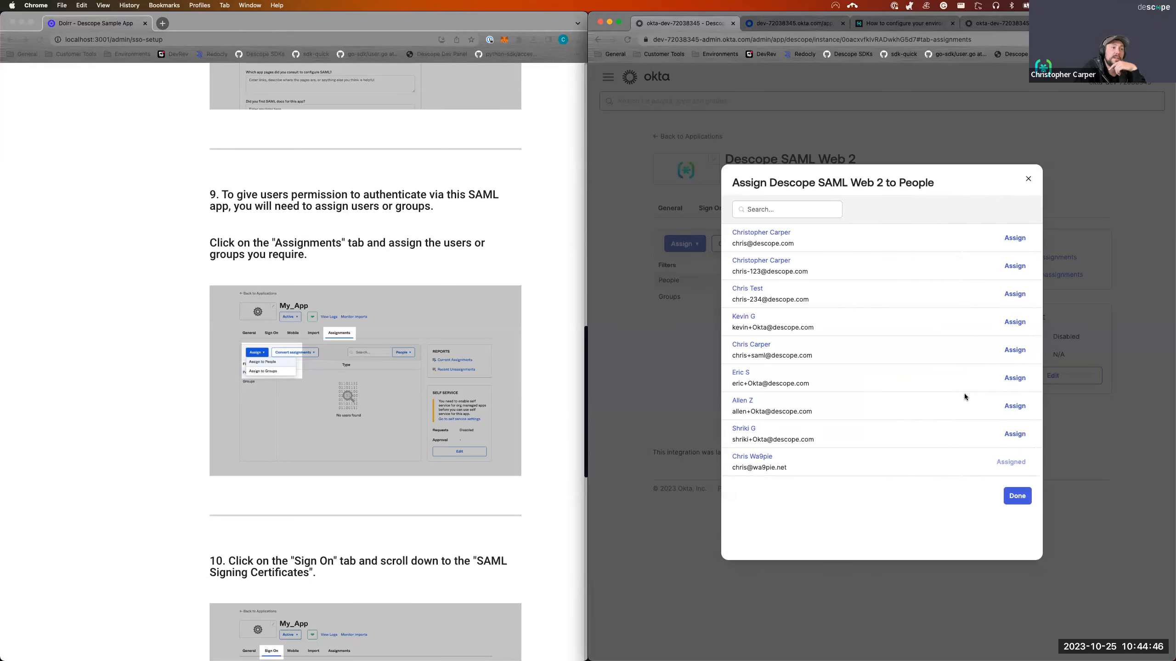
left_click(1027, 180)
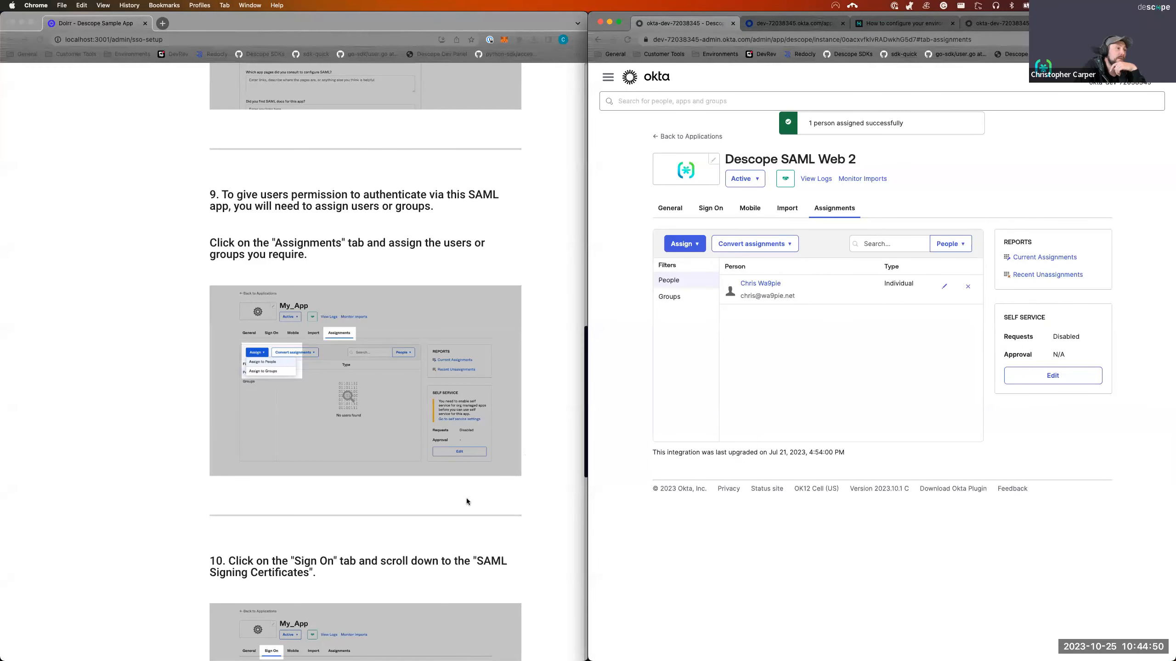
Step: Expand the SAML metadata details in the app's sign-on settings and download the signing certificate
scroll(463, 503, "down", 5)
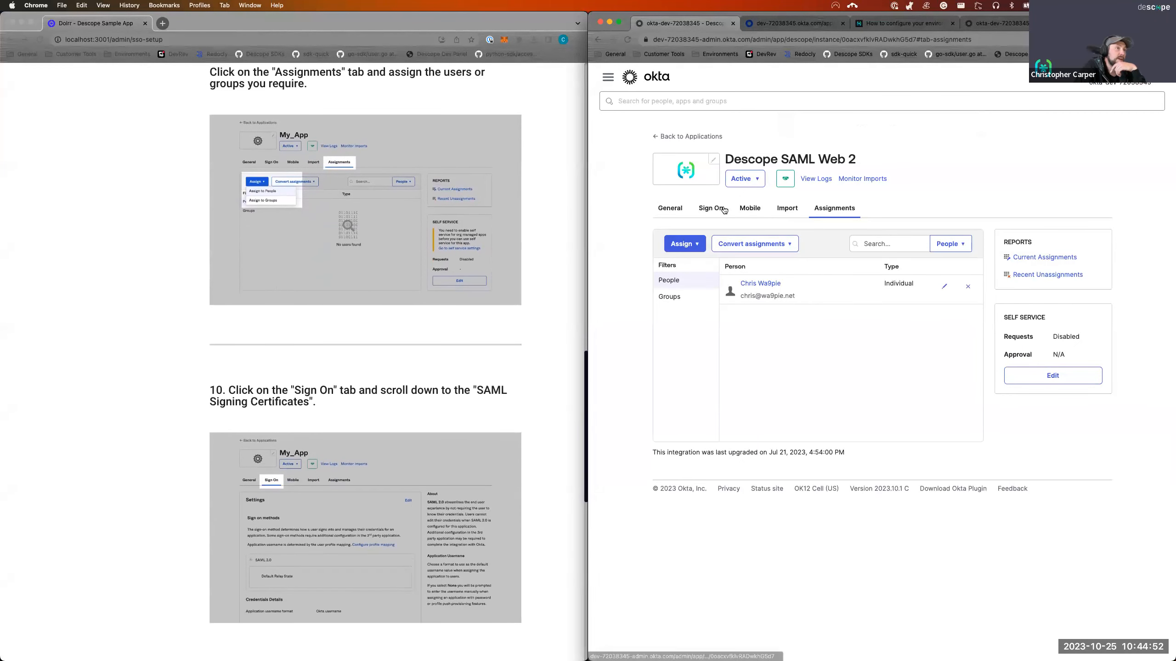
left_click(711, 210)
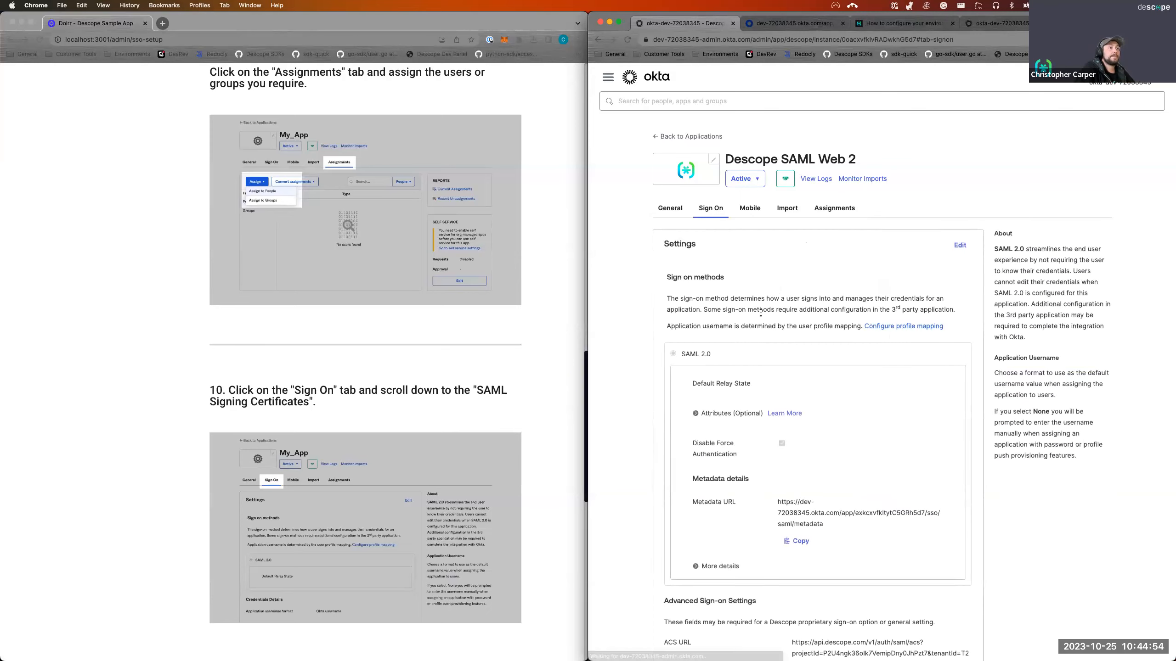
scroll(761, 312, "down", 4)
left_click(721, 379)
scroll(762, 402, "down", 2)
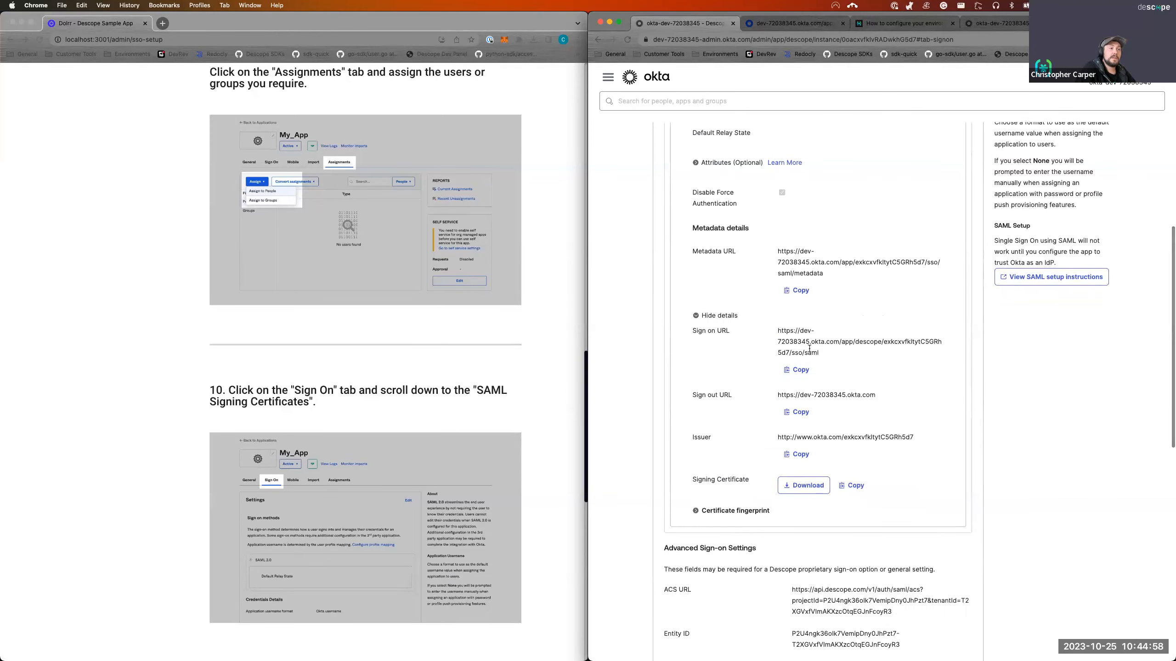
scroll(809, 351, "down", 2)
left_click(806, 427)
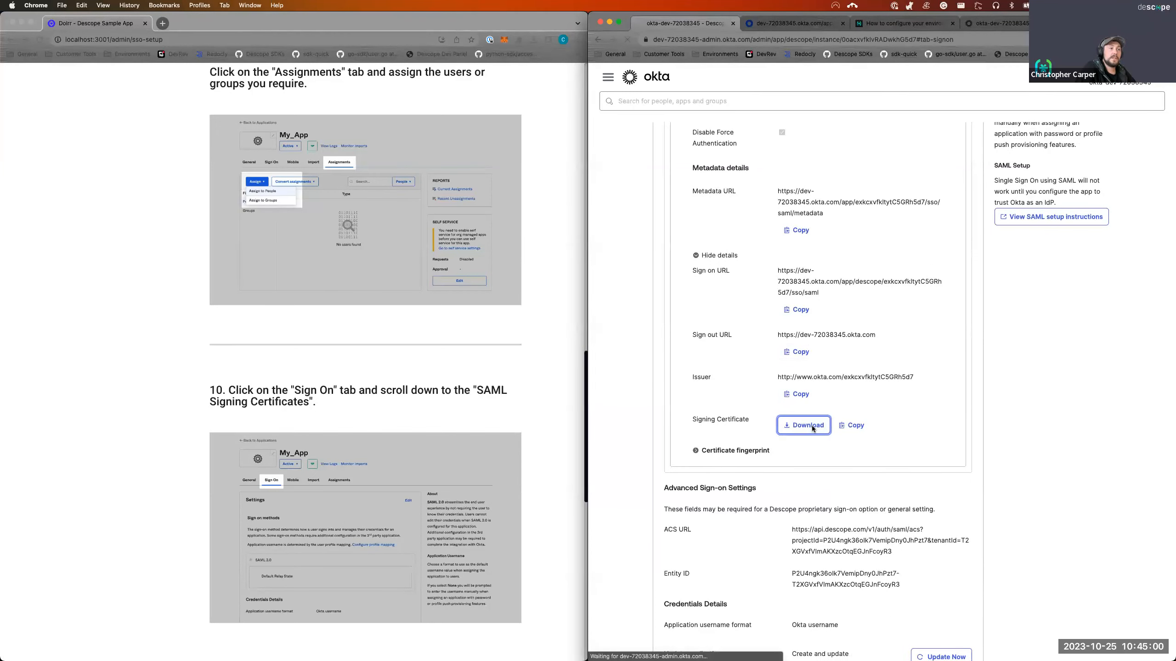
Step: Copy Okta's Sign on URL into the Identity Provider Single Sign-On URL field of the SSO setup form
scroll(457, 398, "down", 15)
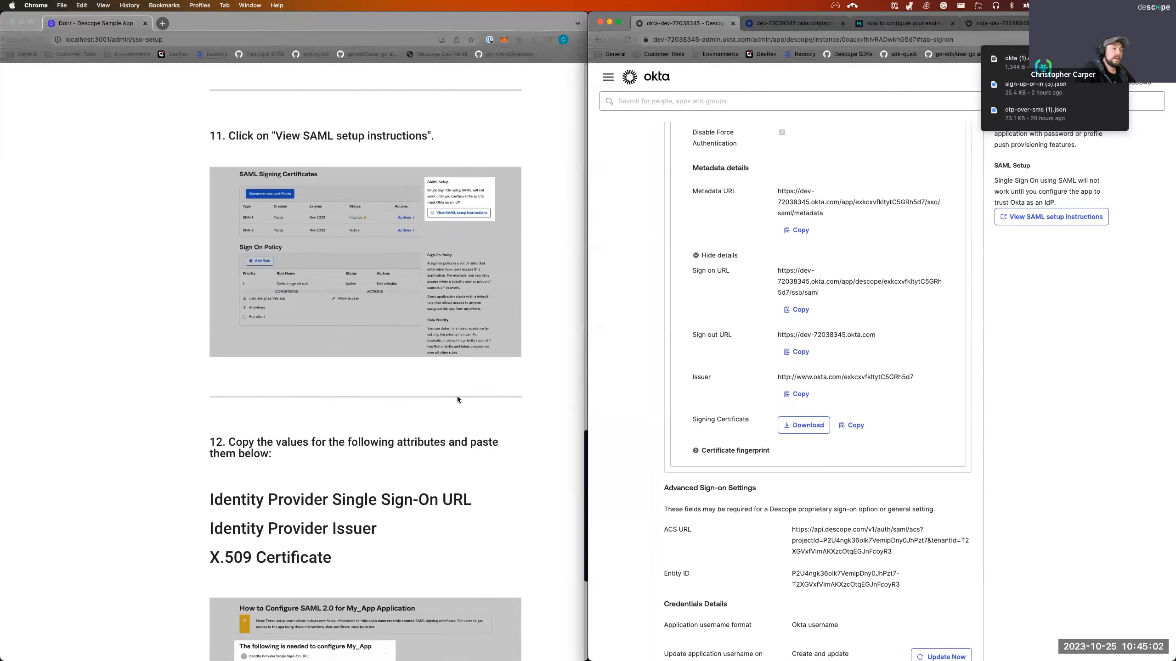
scroll(457, 399, "down", 3)
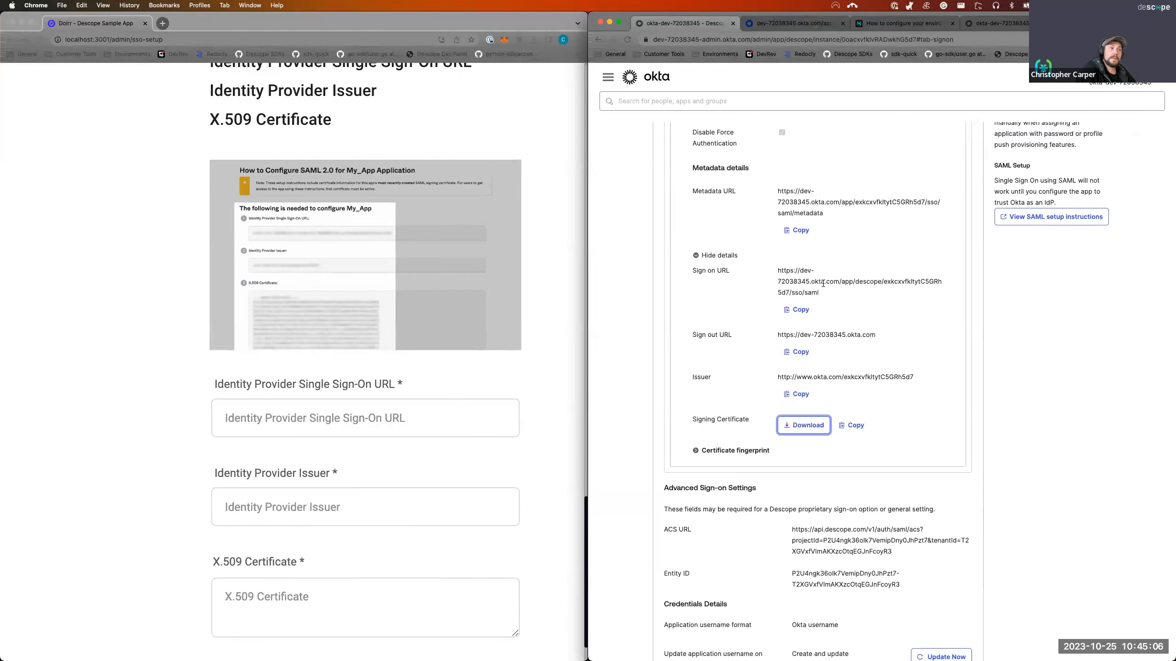
left_click_drag(819, 292, 780, 276)
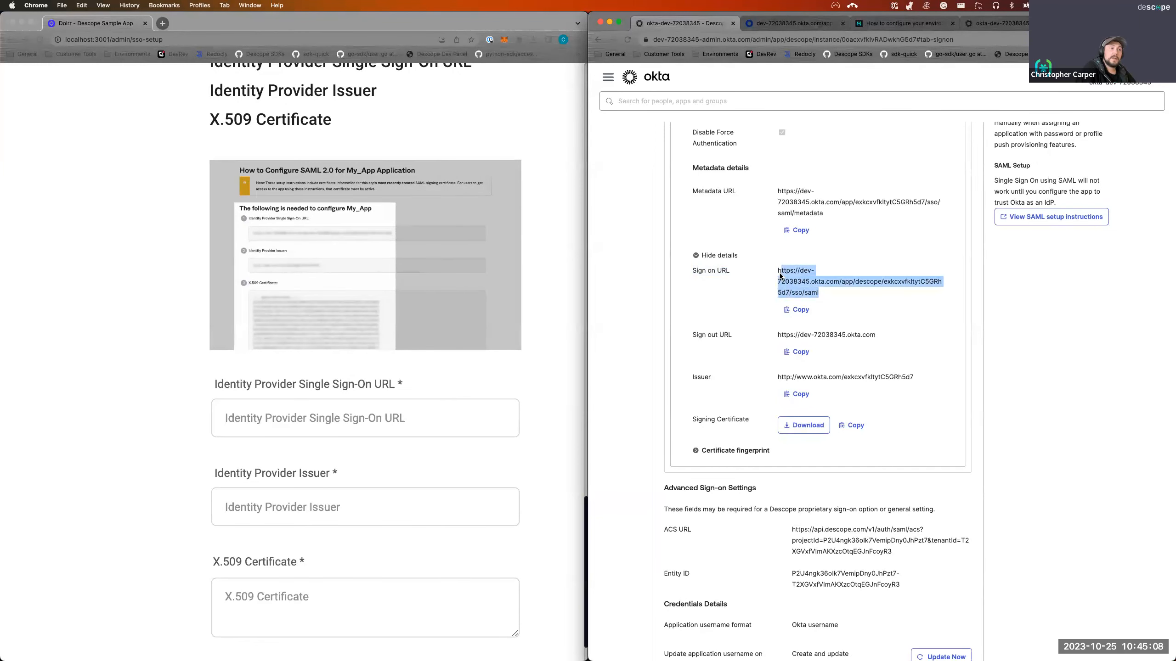
key("super+c")
left_click(340, 425)
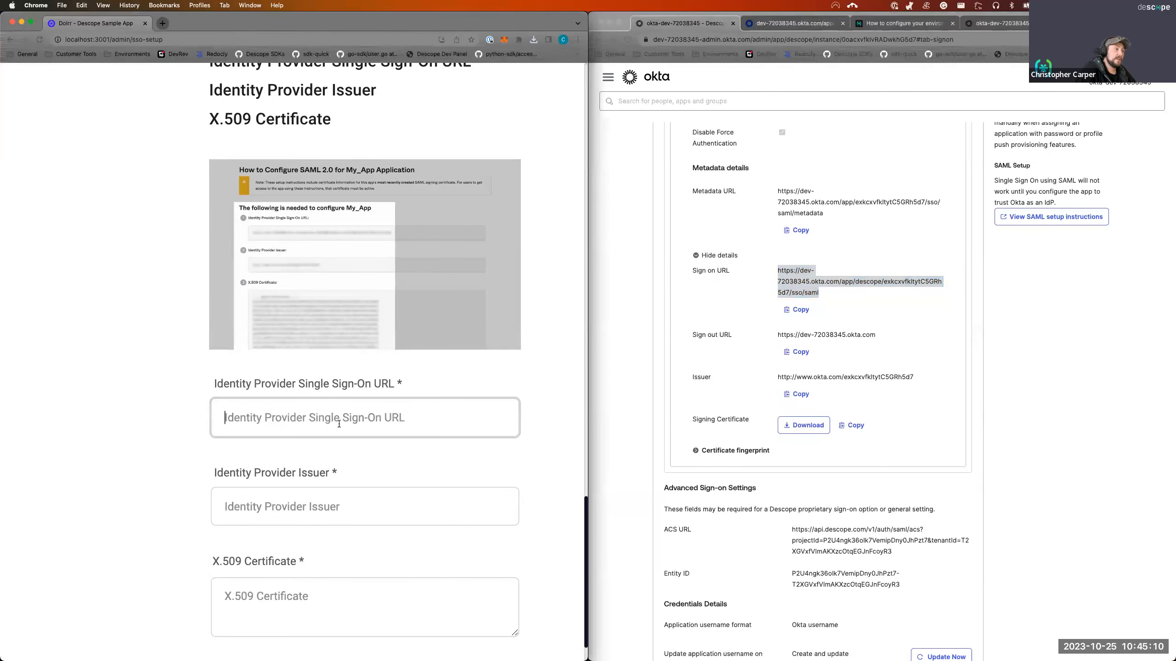
key("super+v")
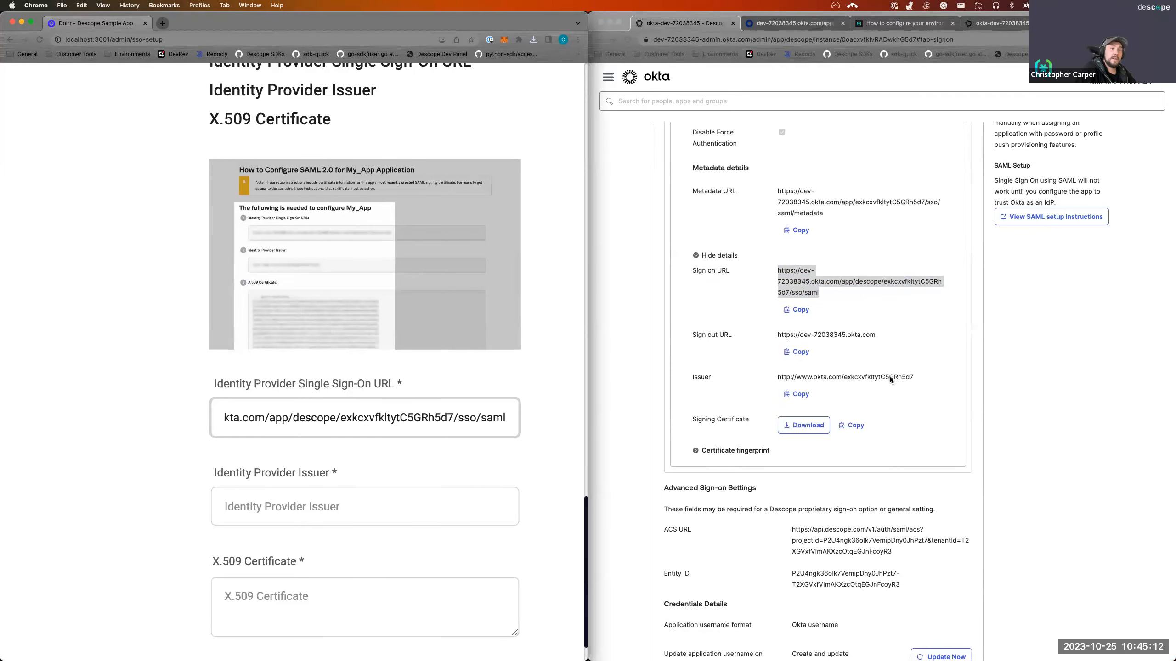
Step: Copy Okta's Issuer value into the Identity Provider Issuer field of the SSO setup form
left_click(914, 377)
triple_click(808, 378)
key("super+c")
left_click(344, 507)
key("super+v")
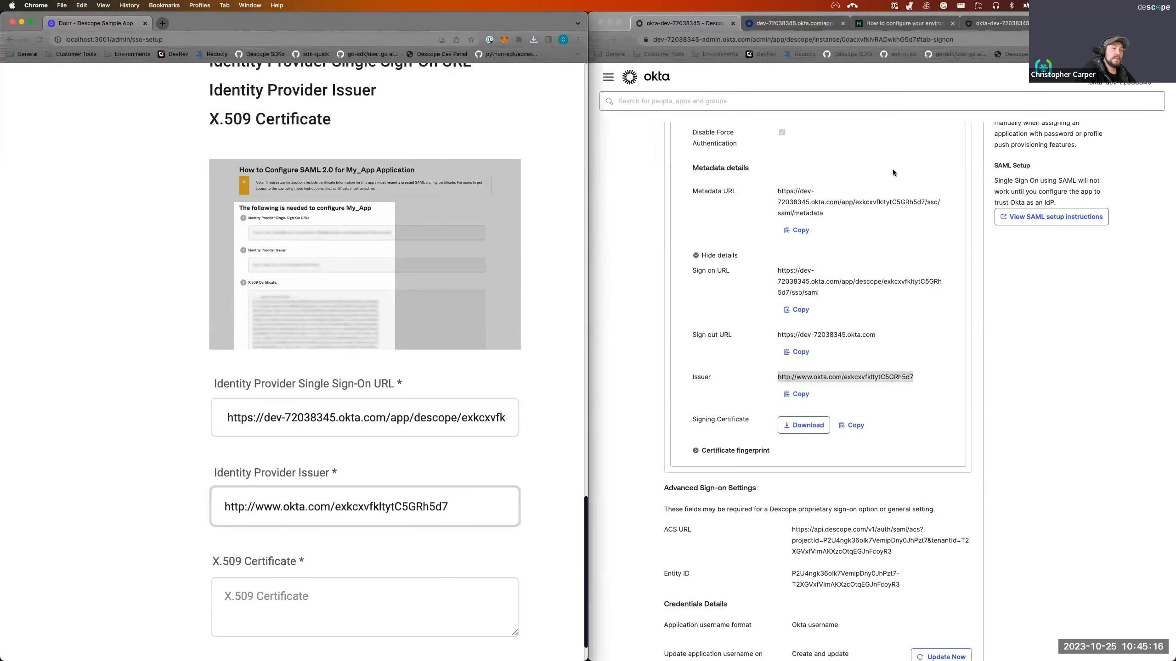
Step: Open the Okta app's Metadata URL to view the SAML metadata XML, and return to the Okta sign-on settings
left_click(812, 213)
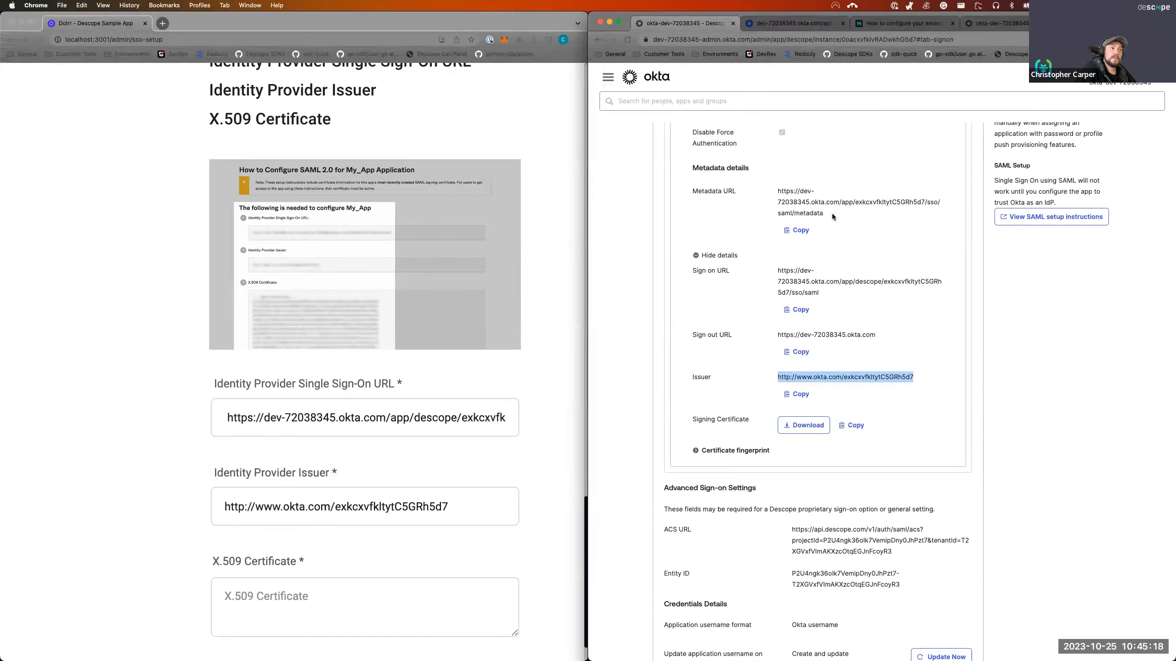
left_click_drag(833, 213, 772, 189)
right_click(776, 189)
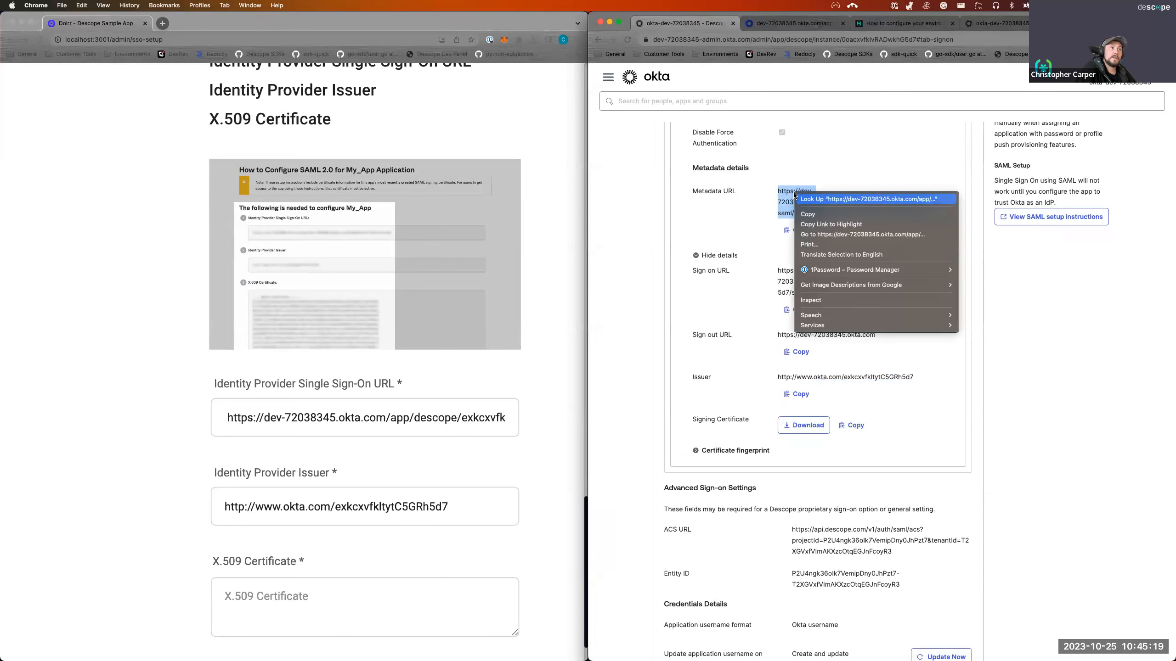
left_click(819, 231)
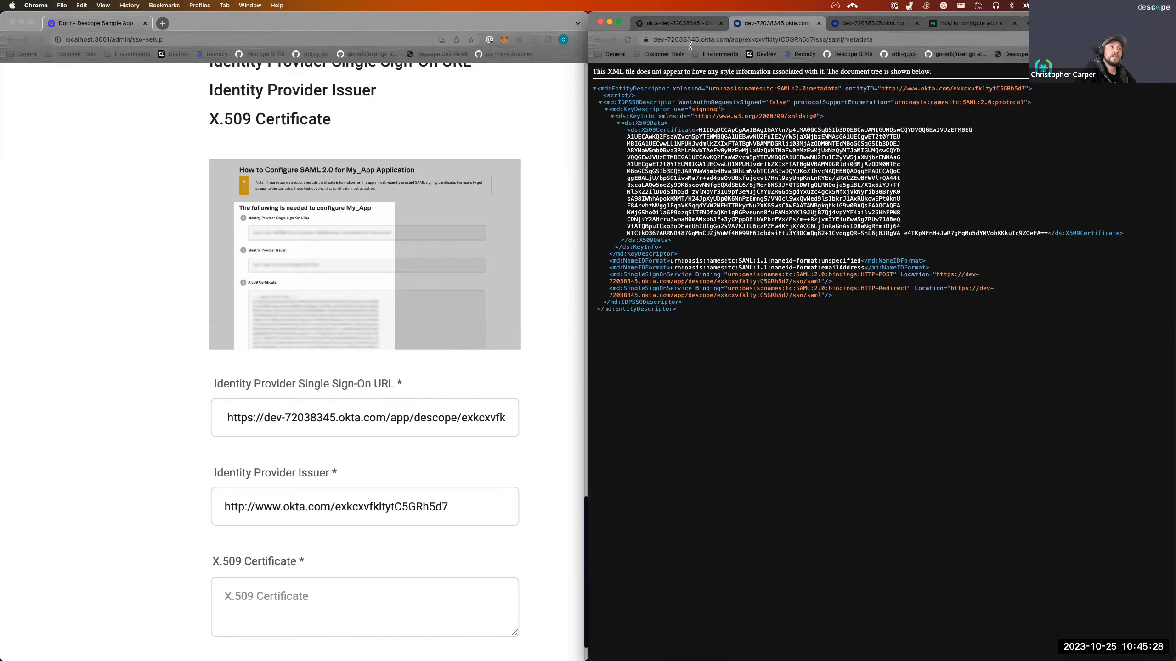
left_click(692, 28)
Step: Paste the Okta signing certificate's full text into the X.509 Certificate field of the SSO setup form
key("ctrl+Up")
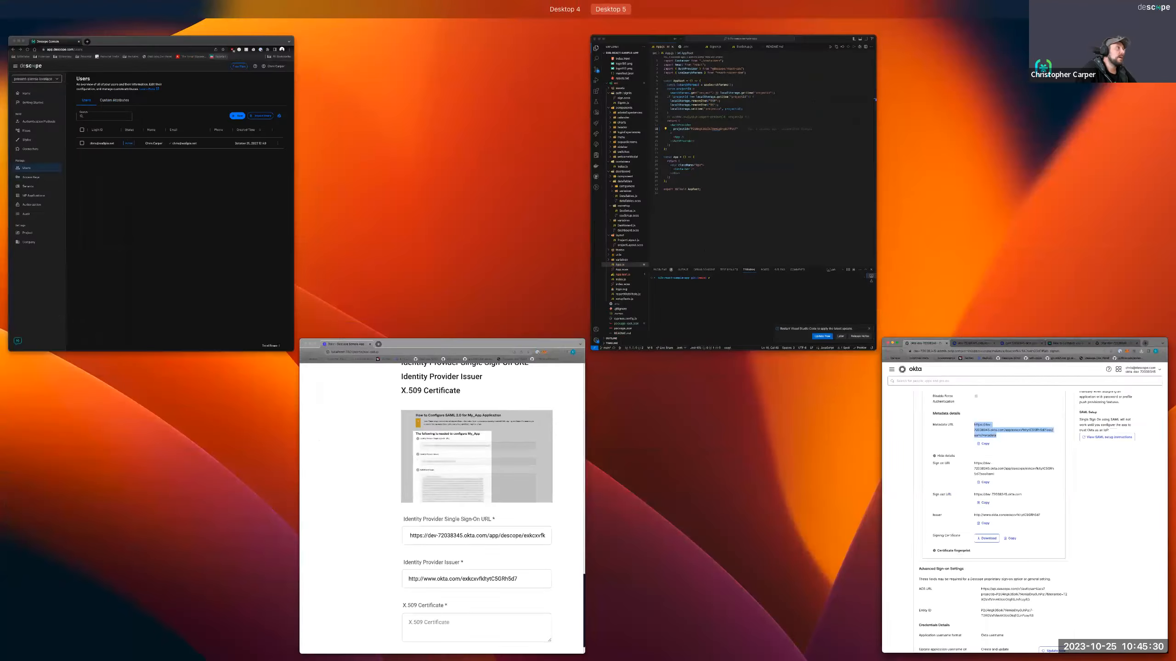
left_click(85, 295)
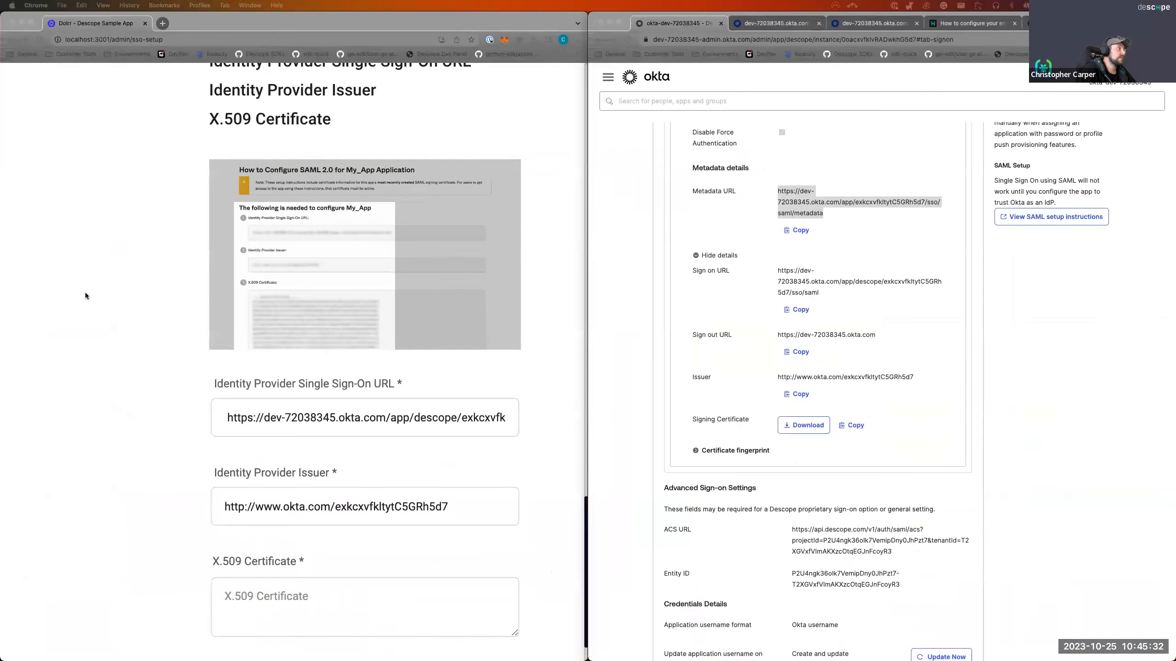
key("ctrl+Up")
left_click(84, 295)
key("ctrl+Up")
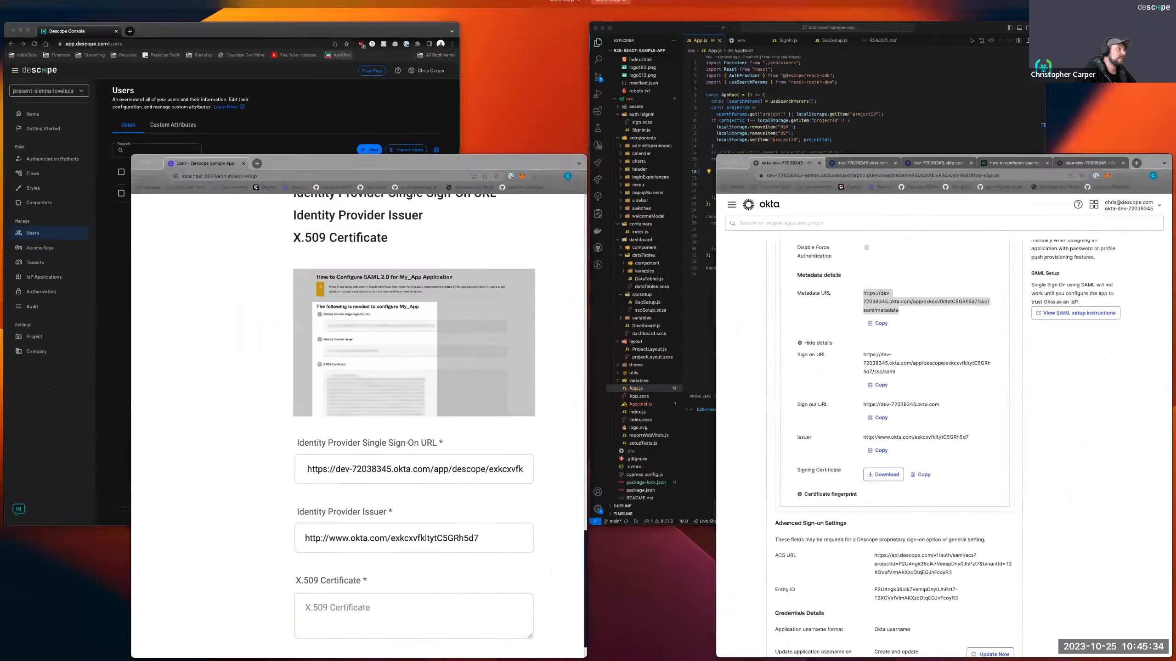
left_click(85, 295)
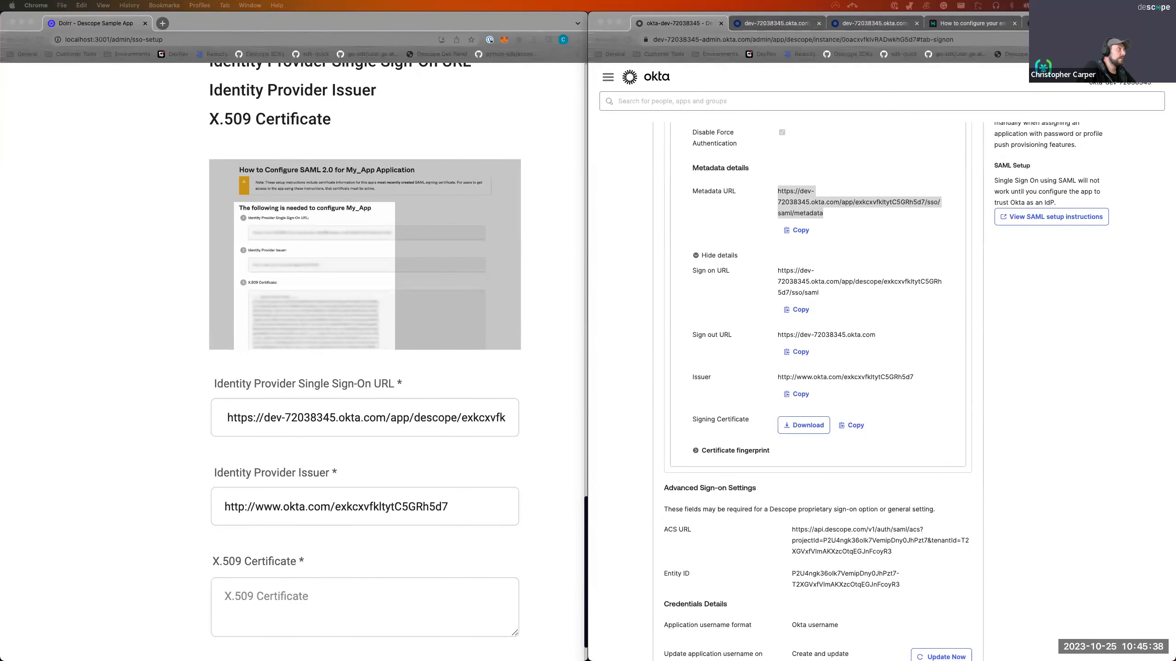
left_click(281, 583)
key("super+v")
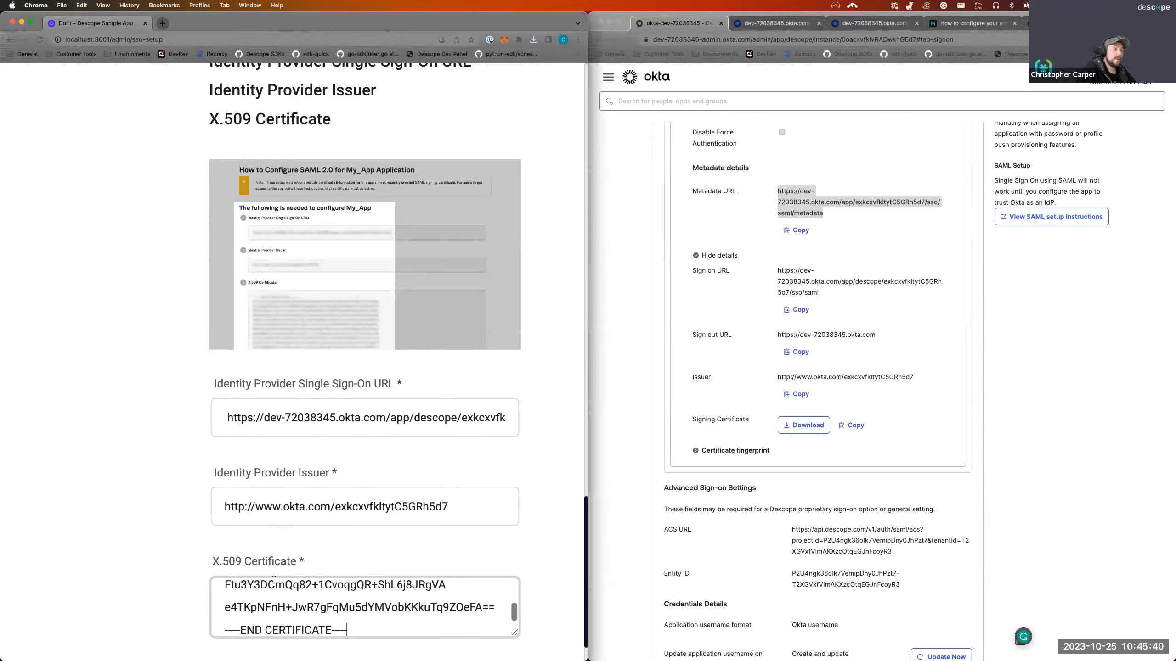
Step: Submit the completed SSO setup form and return to the sample app's dashboard
scroll(284, 533, "down", 3)
left_click(304, 616)
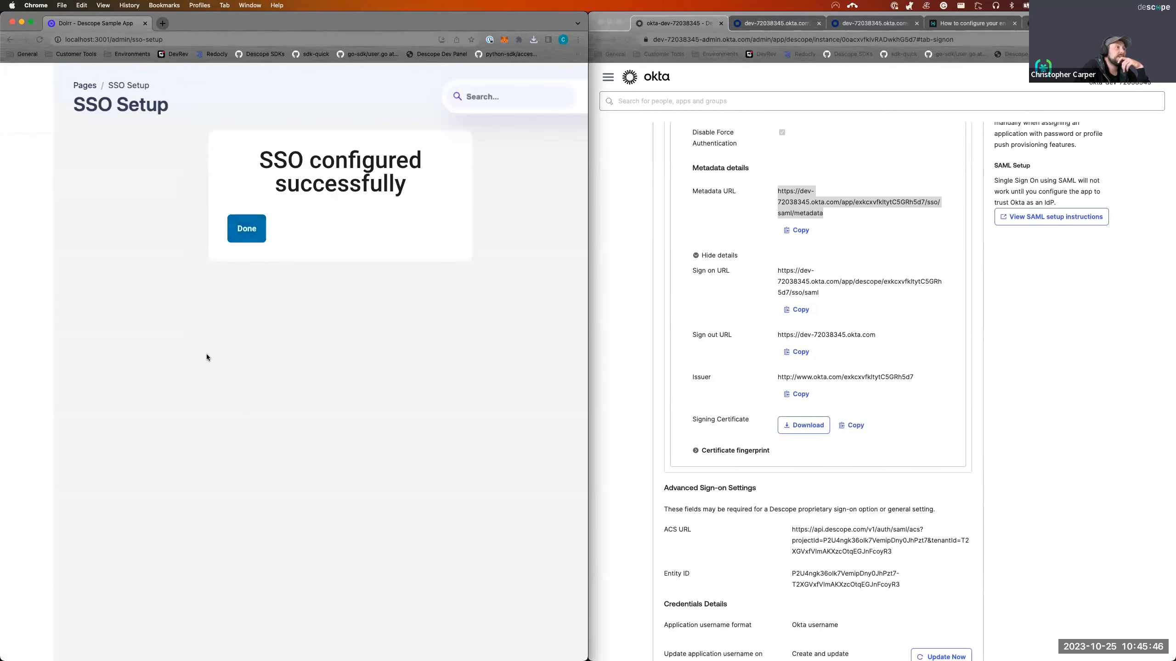
left_click(294, 191)
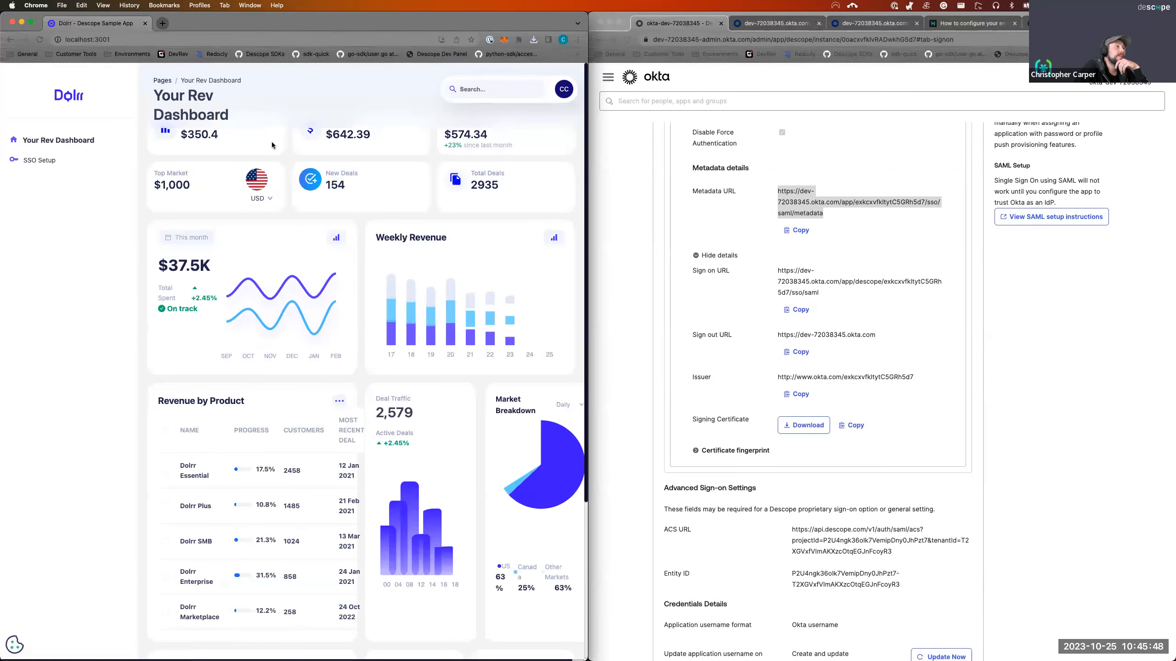
Step: Switch to the Descope Console and open the SSO configuration of the tenant therapeutic-gray-franklin
key("ctrl+Up")
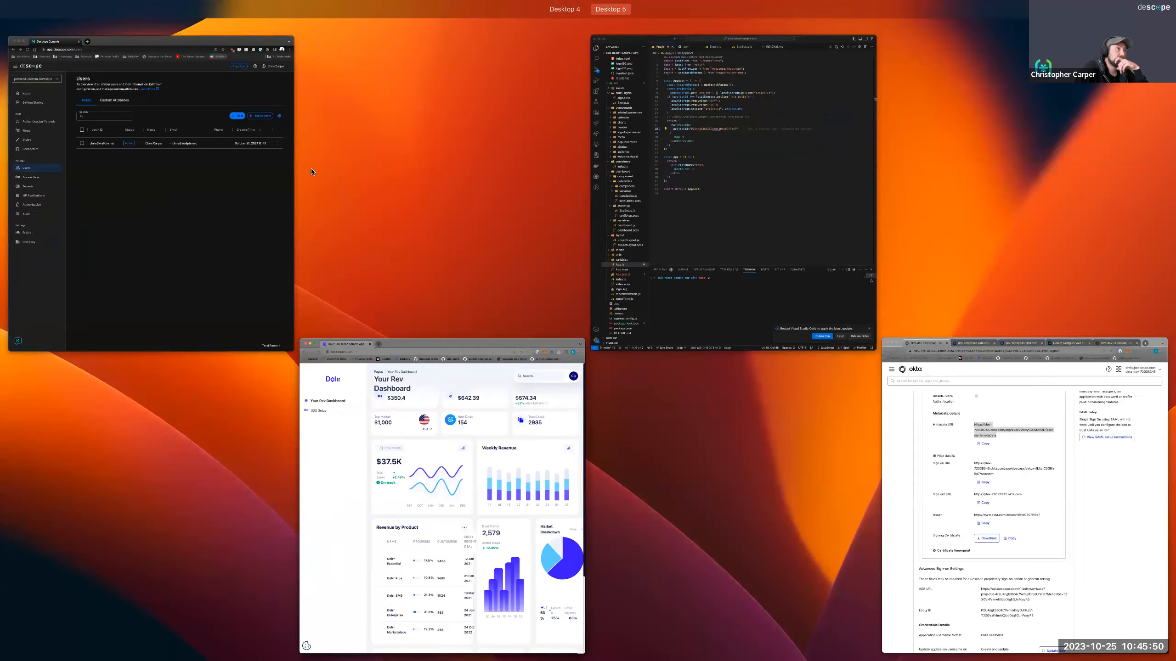
left_click(214, 208)
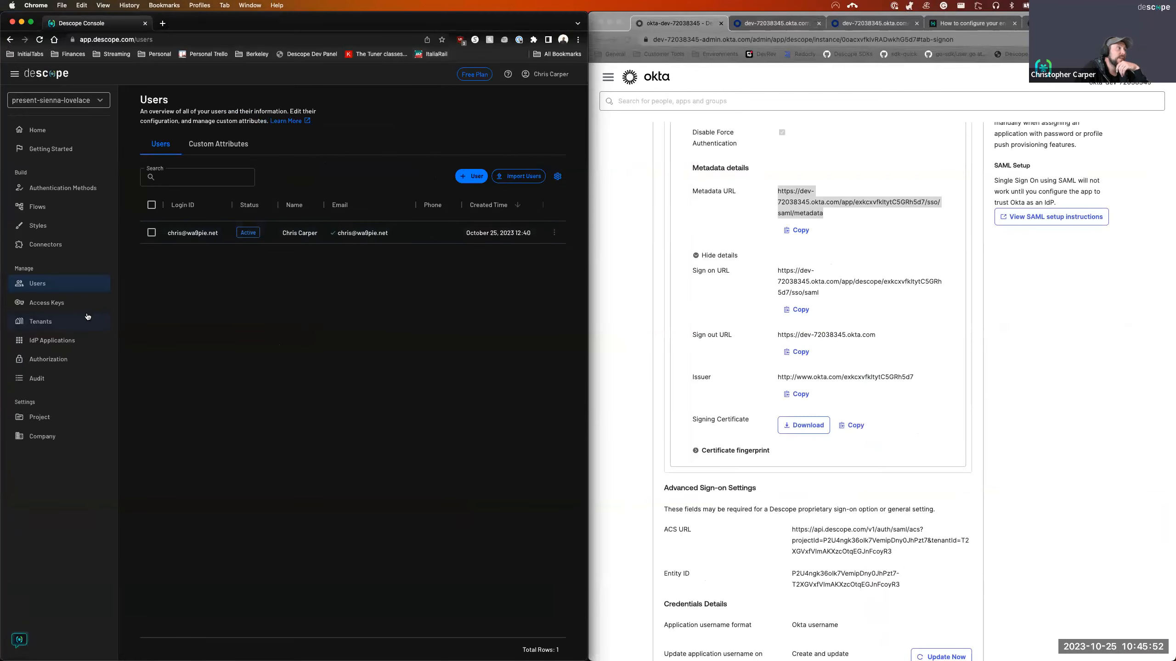
left_click(58, 326)
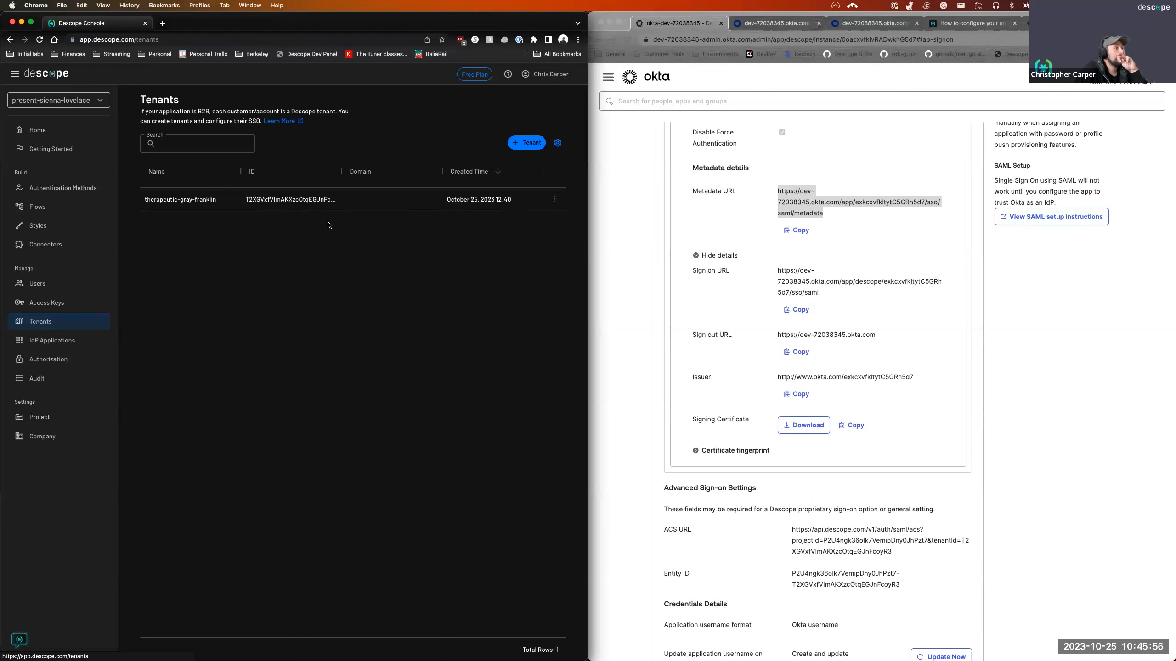
left_click(297, 201)
left_click(237, 127)
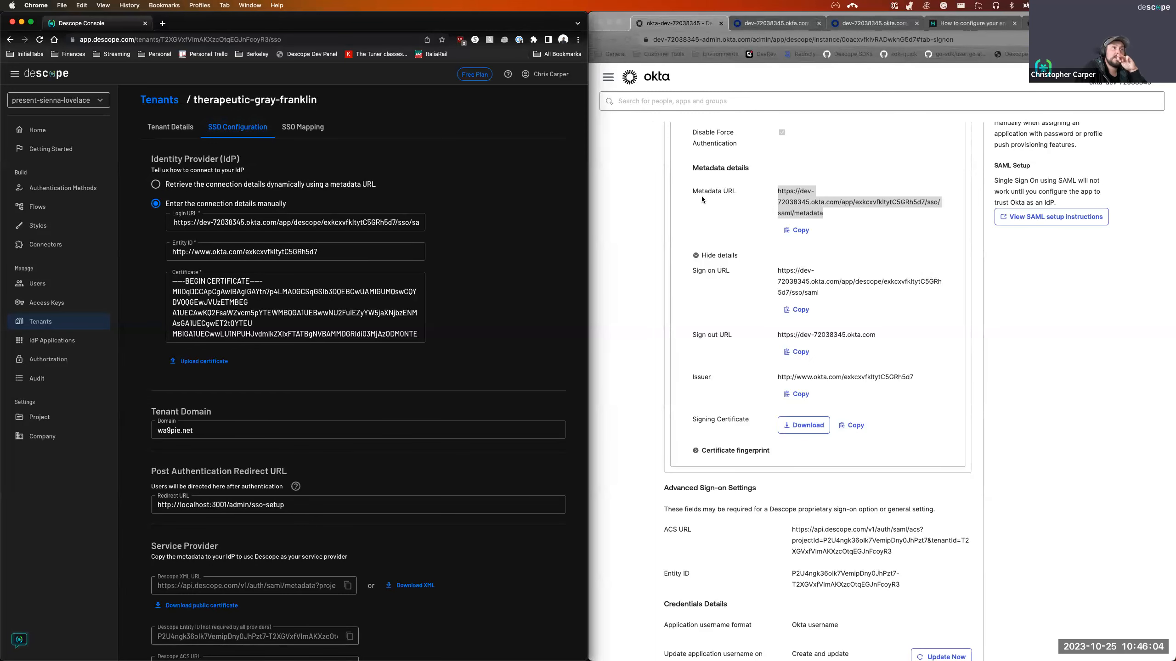
Step: Open localhost:3001 in a new tab of the Okta browser window and log out of the sample app
scroll(702, 196, "up", 7)
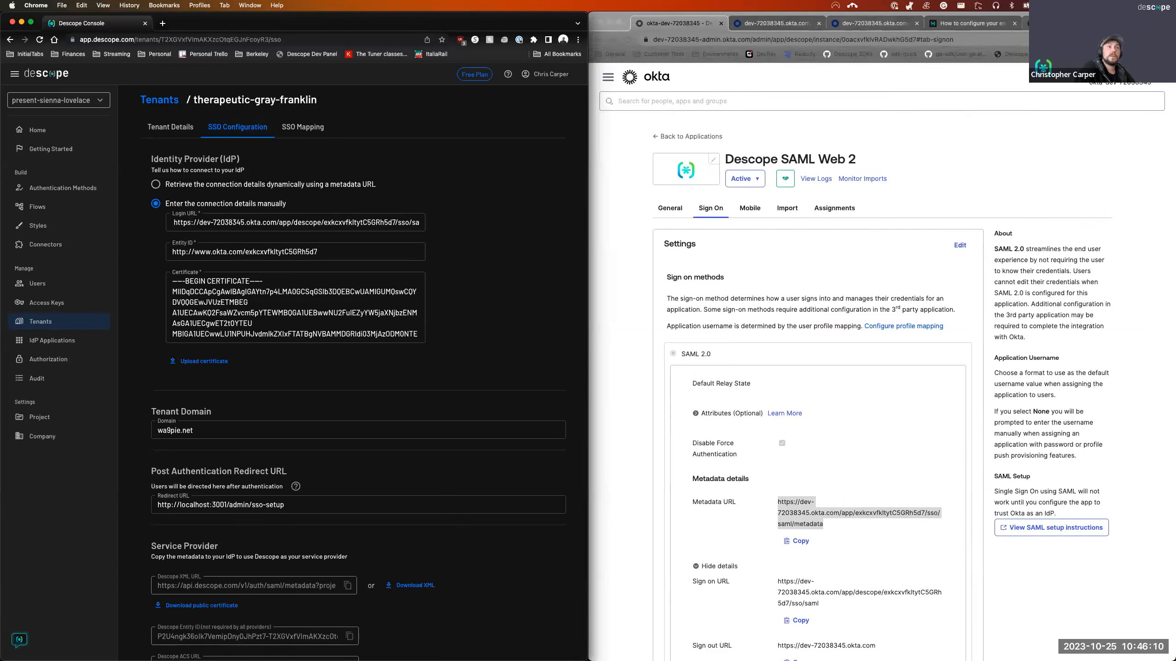
key("super+t")
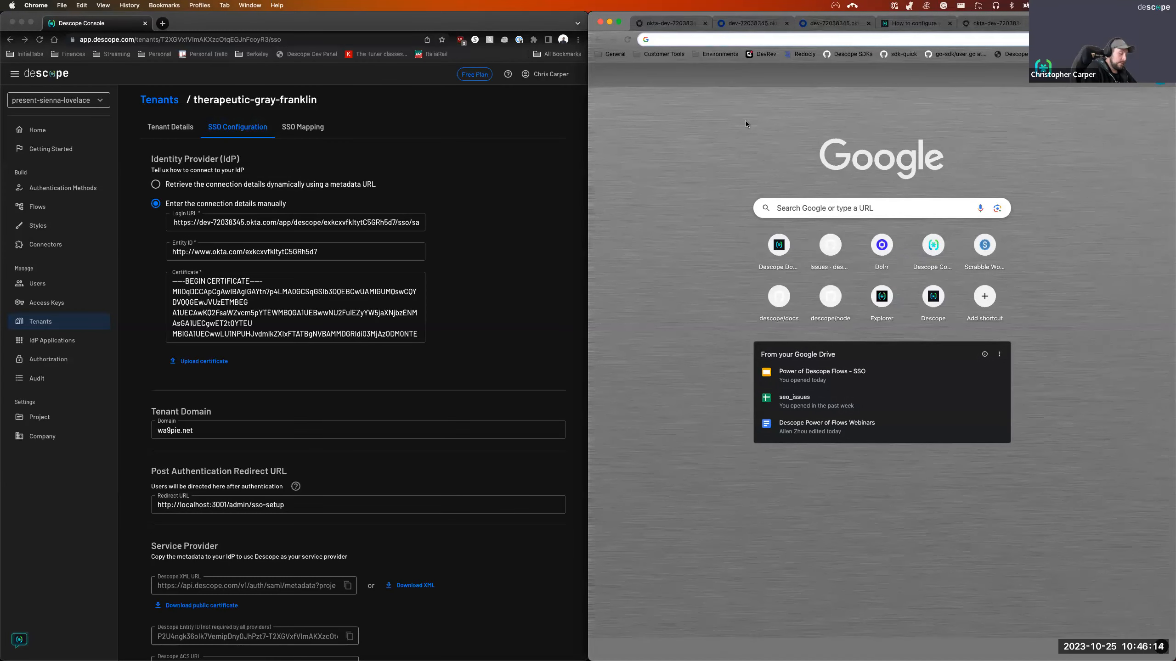
type("localhost:3001")
key("Return")
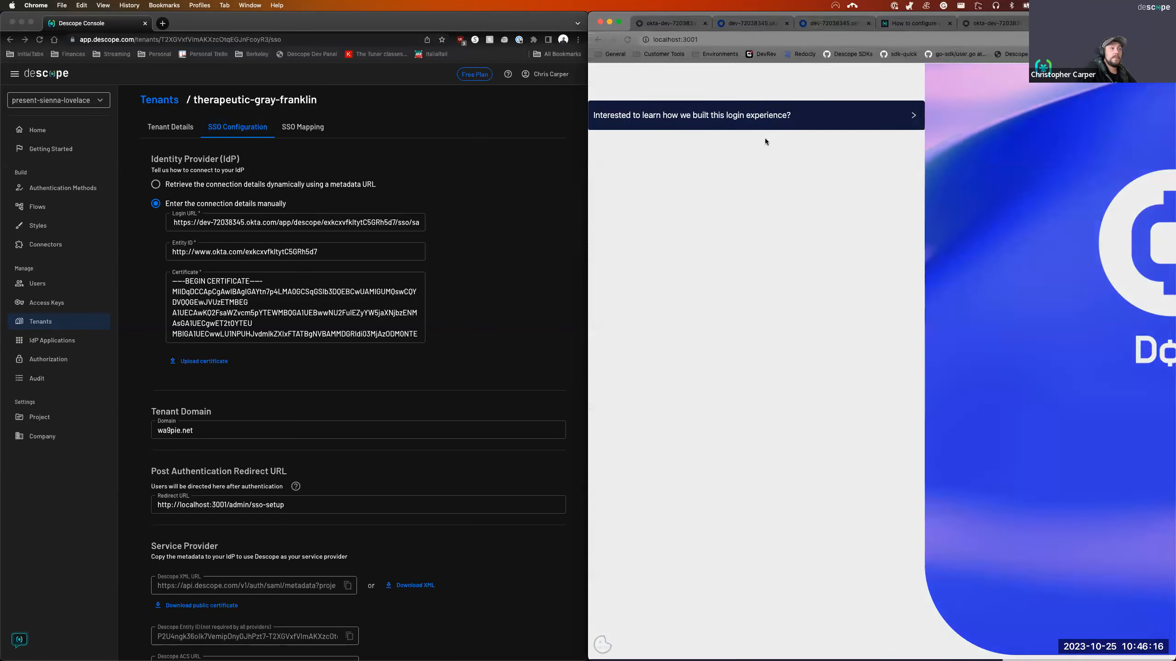
left_click(1154, 92)
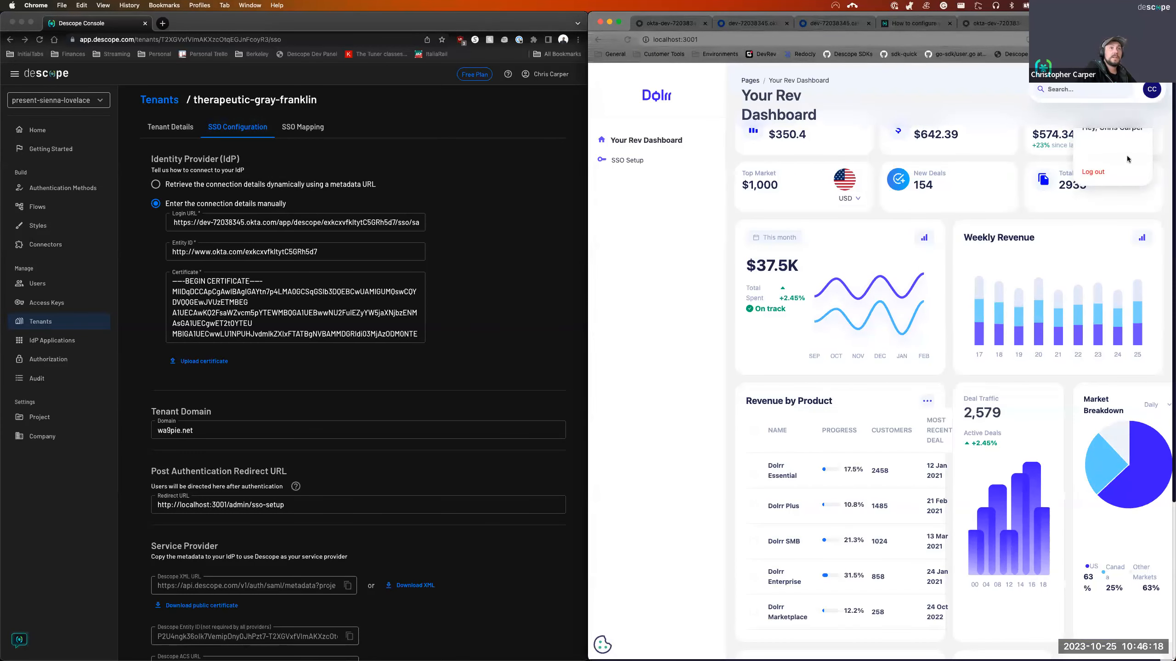
left_click(1097, 172)
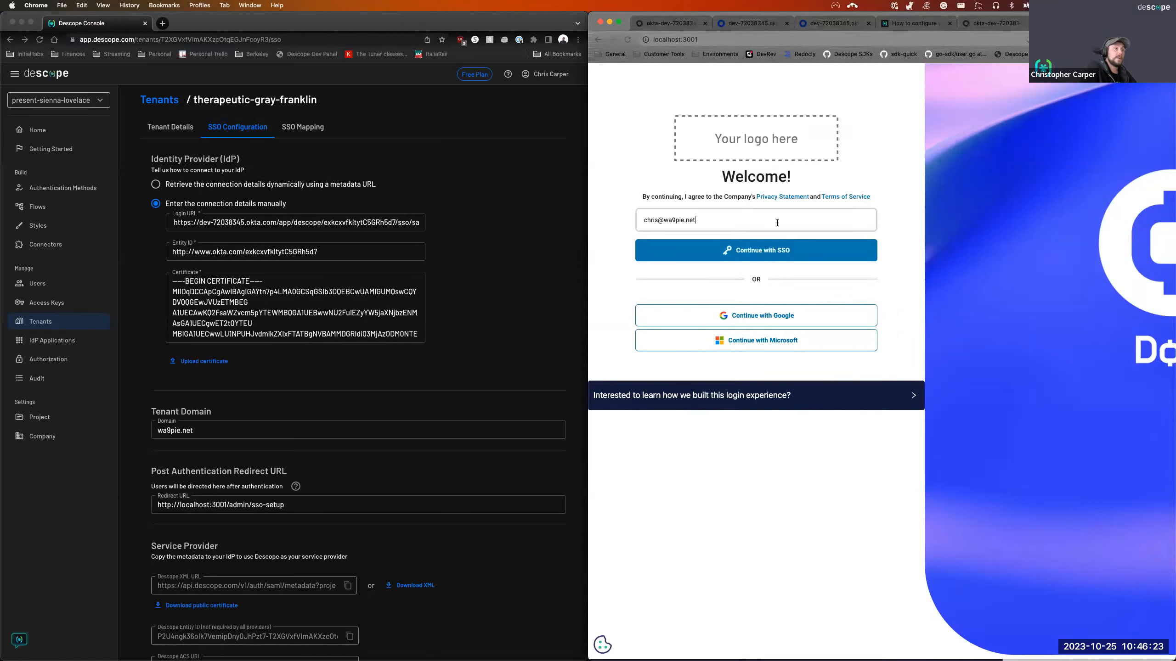
Step: Enter the account's e-mail on the sample app's welcome screen and try to continue with SSO
left_click(751, 245)
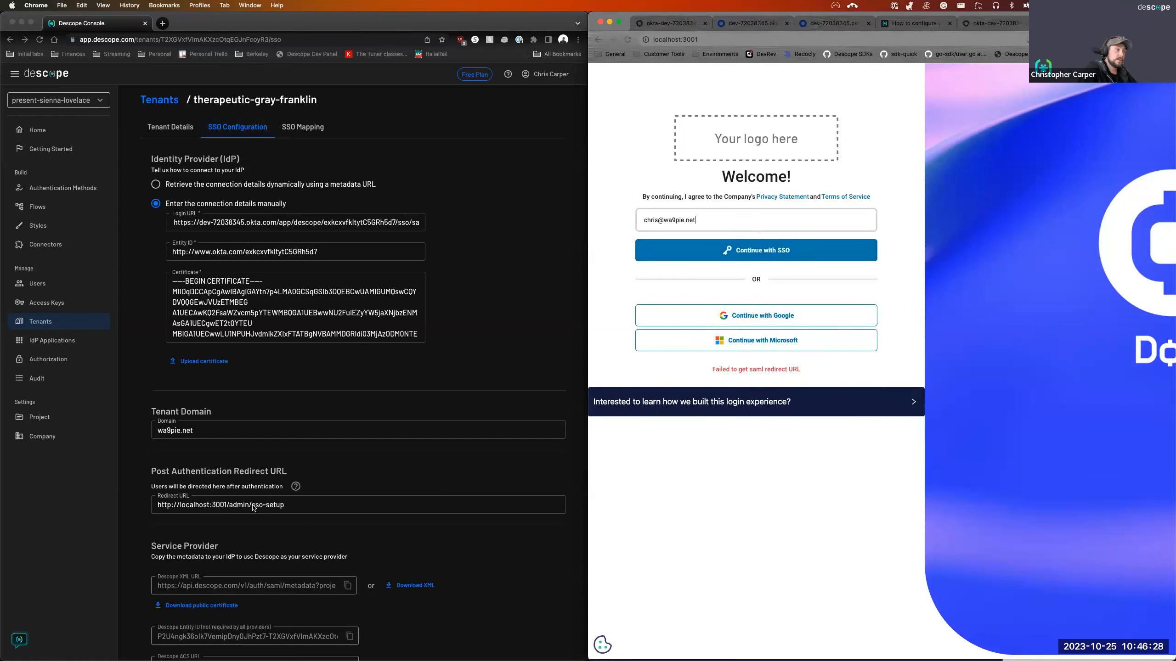
left_click(433, 388)
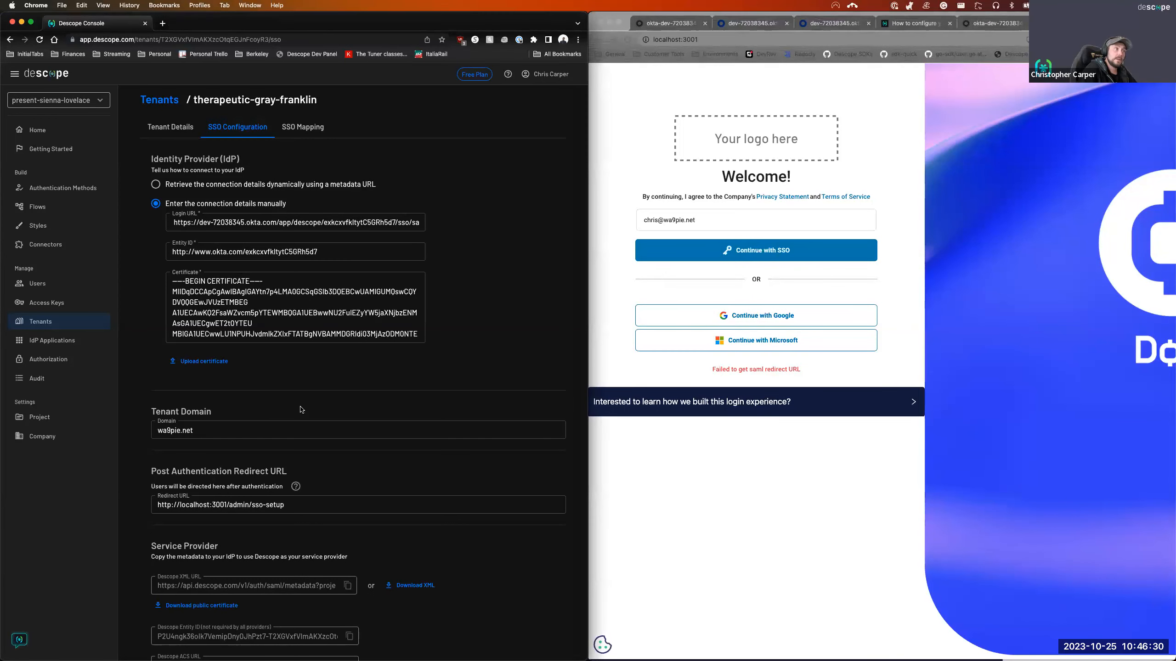
scroll(321, 224, "right", 1)
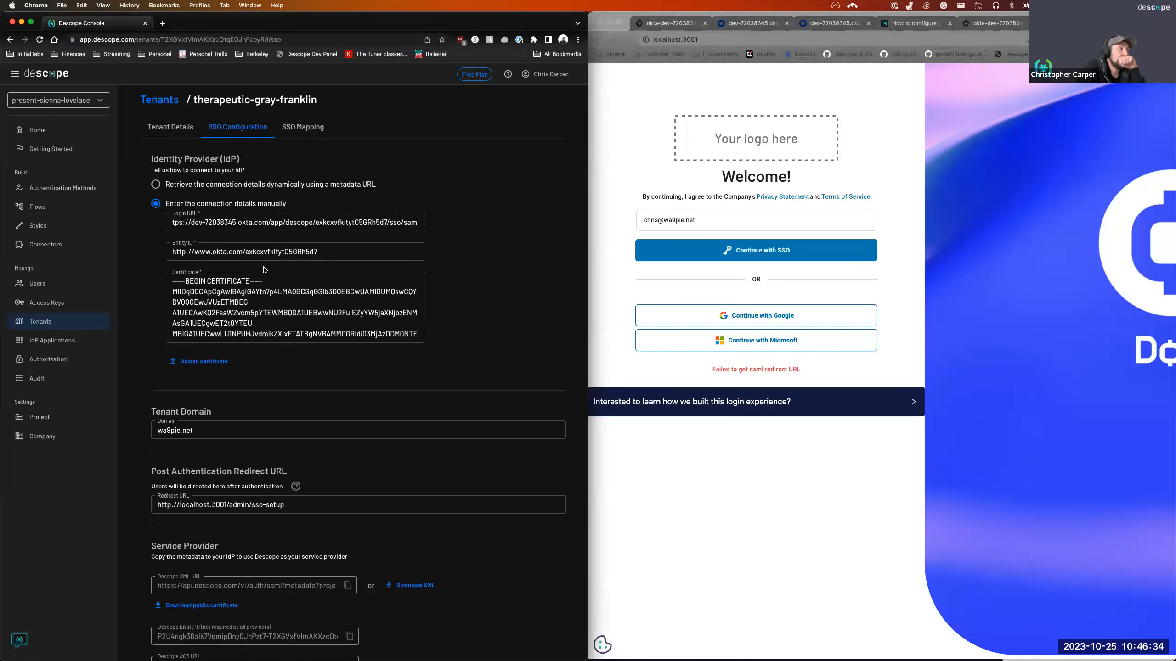
scroll(241, 296, "down", 3)
scroll(218, 295, "up", 3)
scroll(479, 313, "down", 2)
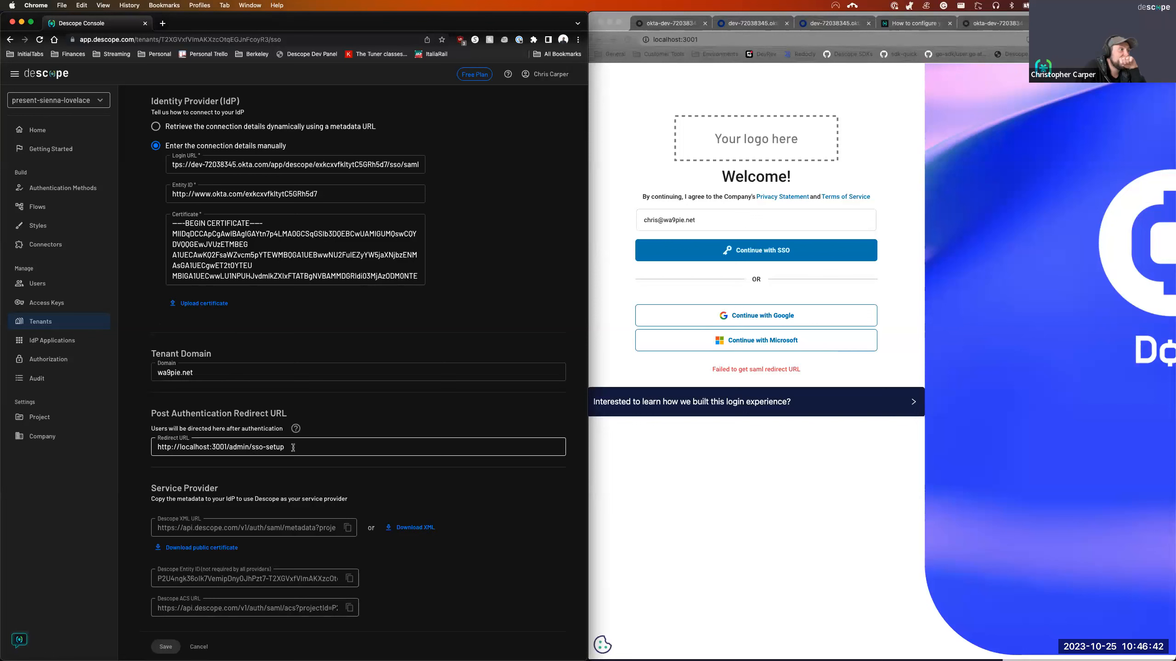
left_click_drag(229, 448, 321, 450)
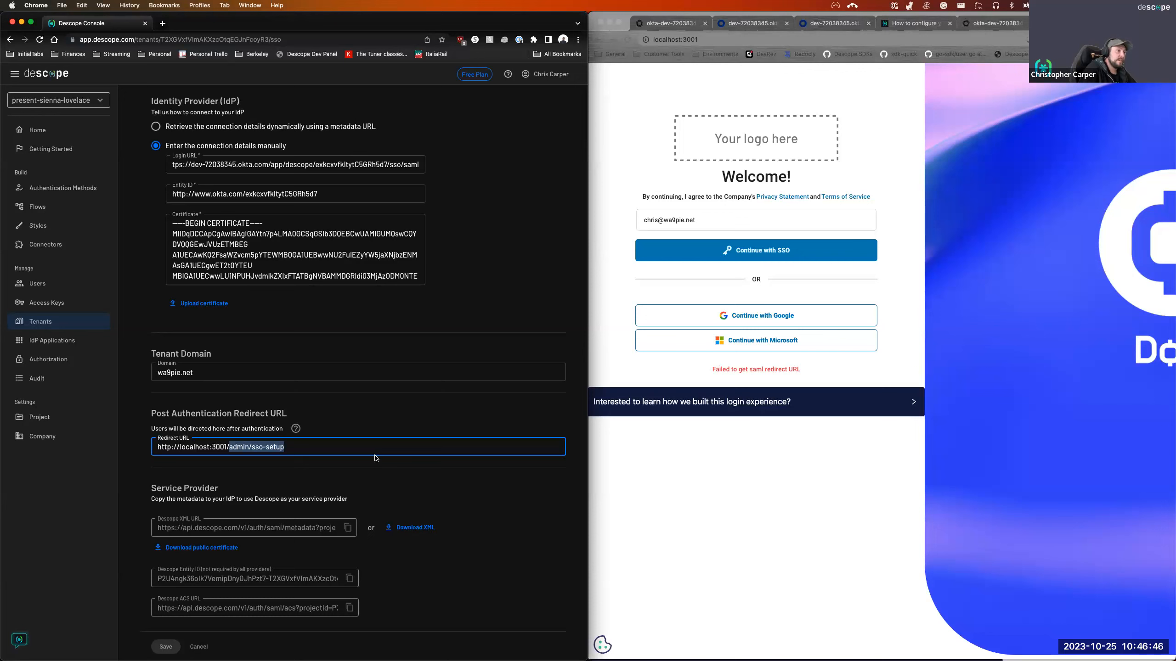
type("sig")
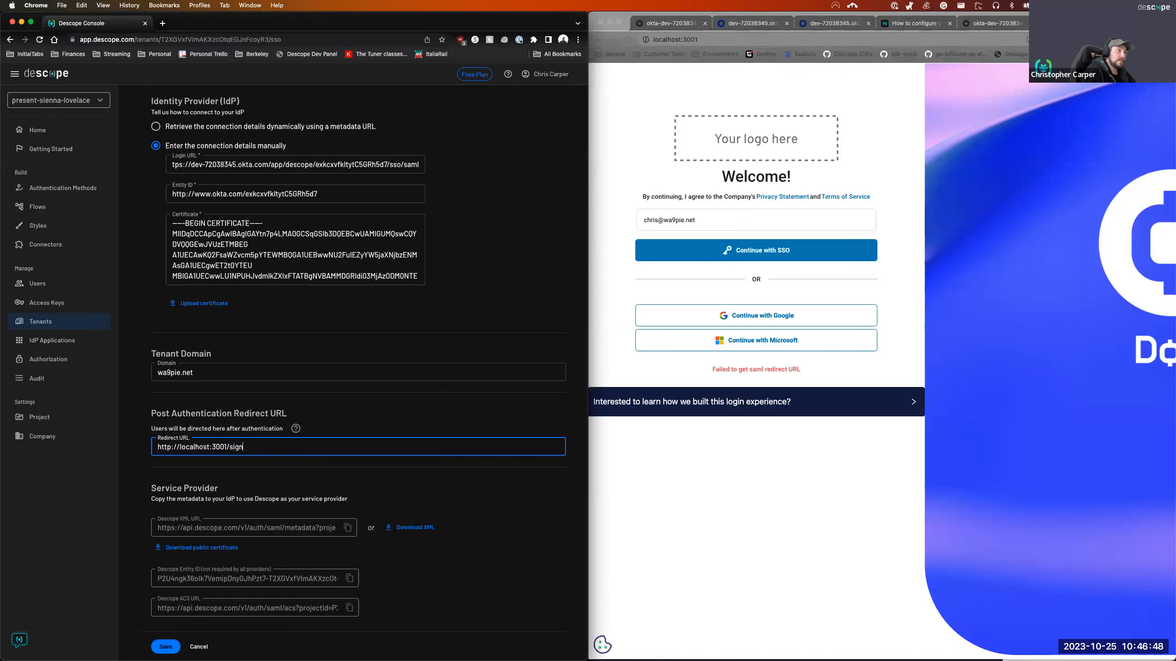
Step: Load localhost:3001/sign-in in the sample app's tab and copy the page address
left_click(738, 38)
left_click(738, 38)
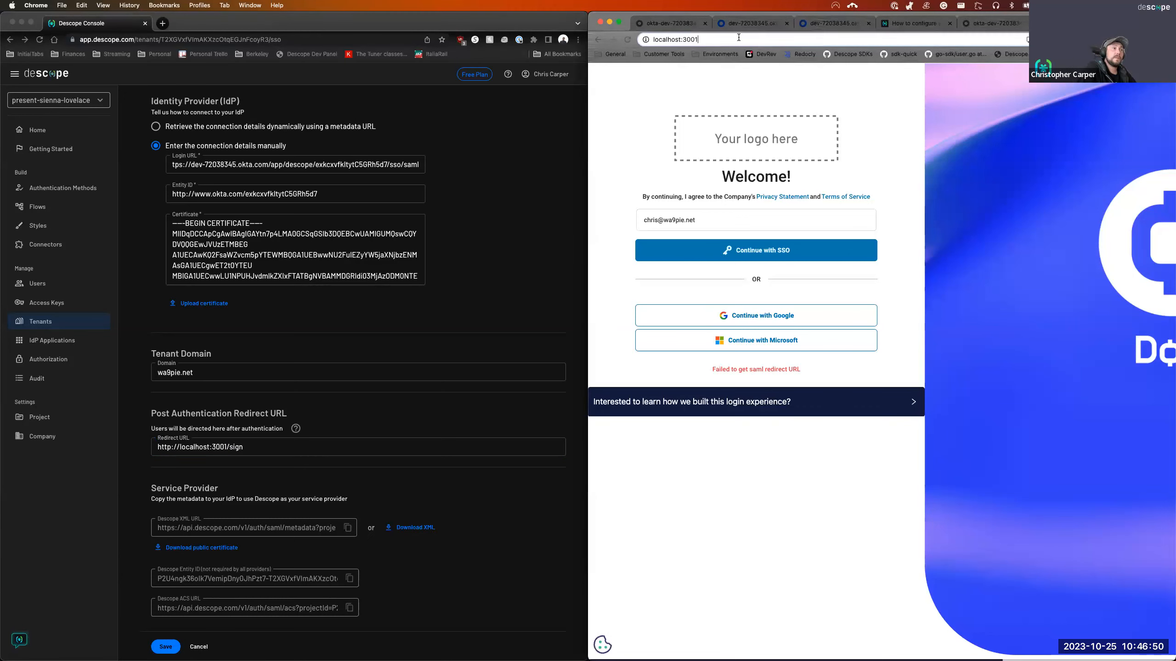
type("/sign-in")
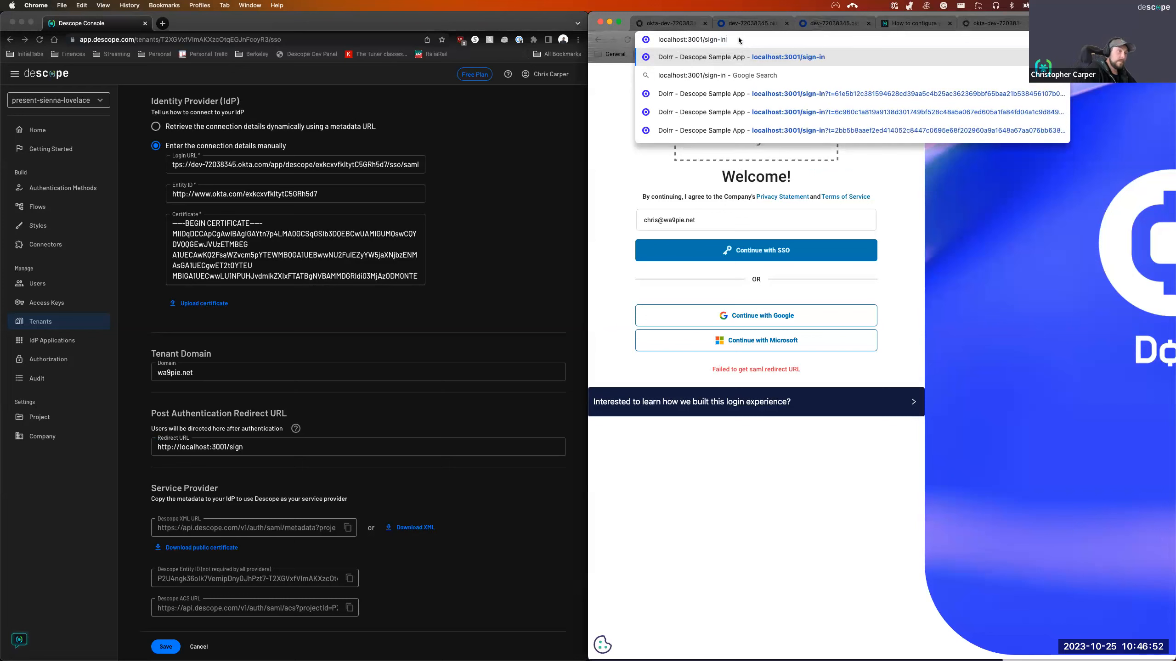
key("Return")
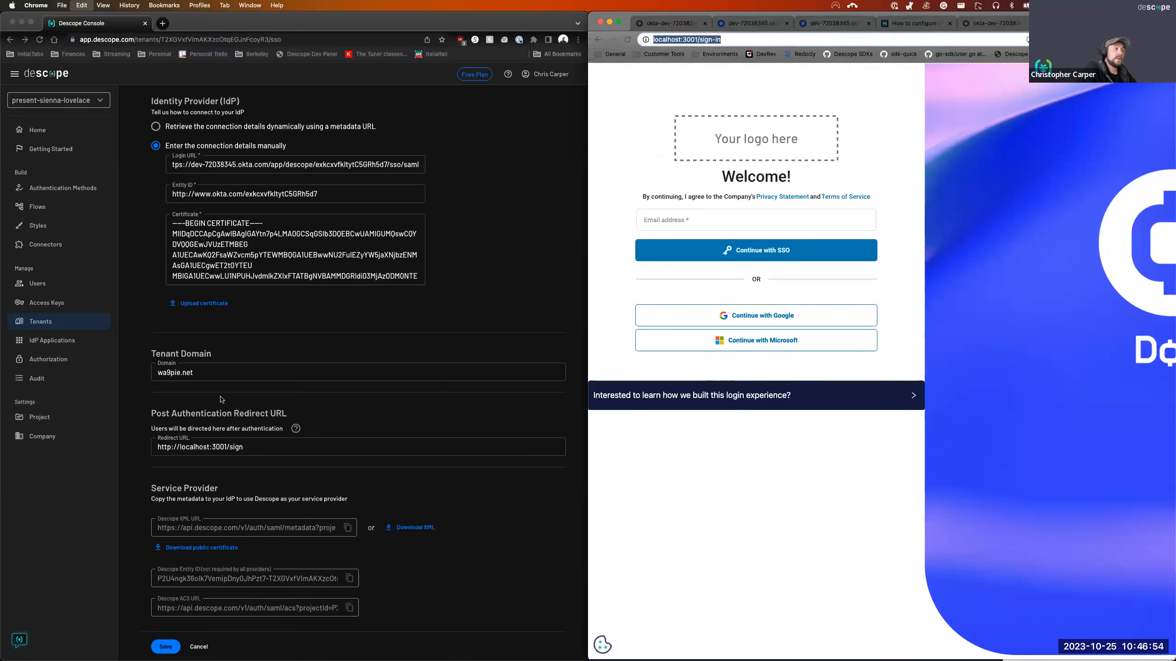
triple_click(270, 449)
type("http://localhost:3001/sign-in")
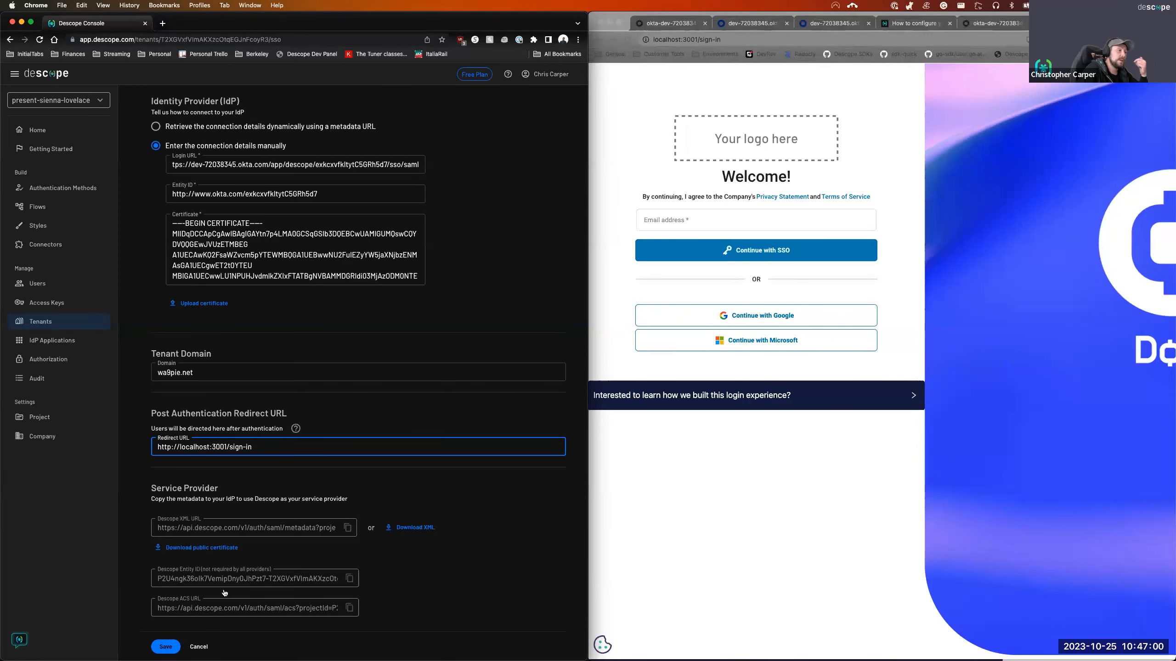
left_click(167, 646)
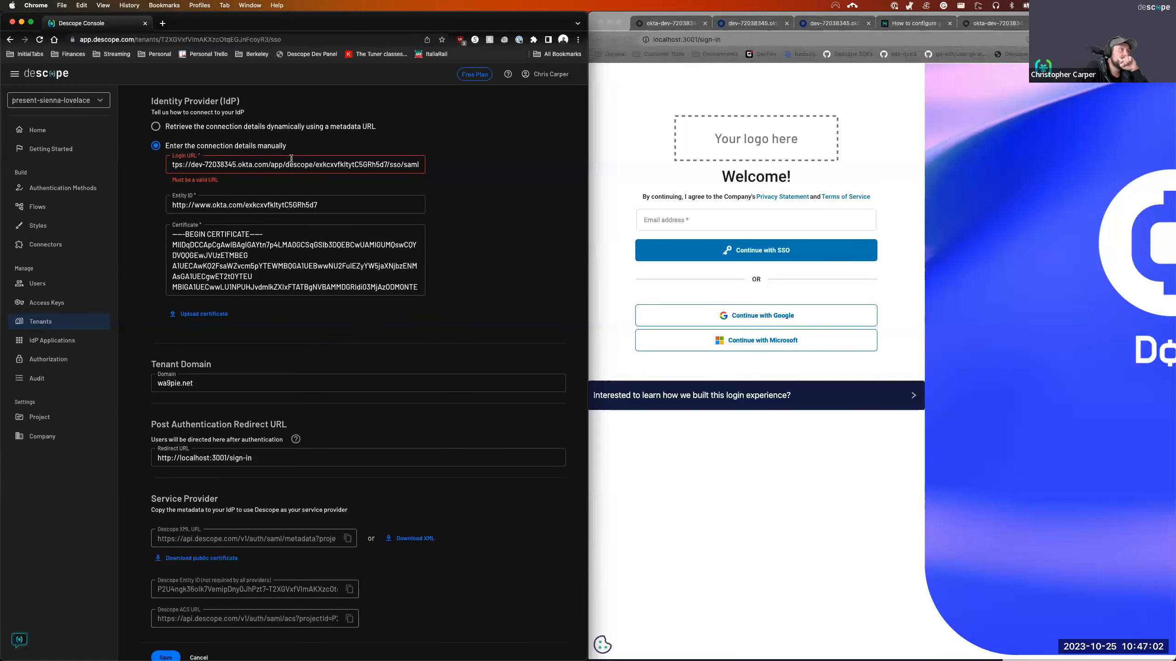
left_click(262, 164)
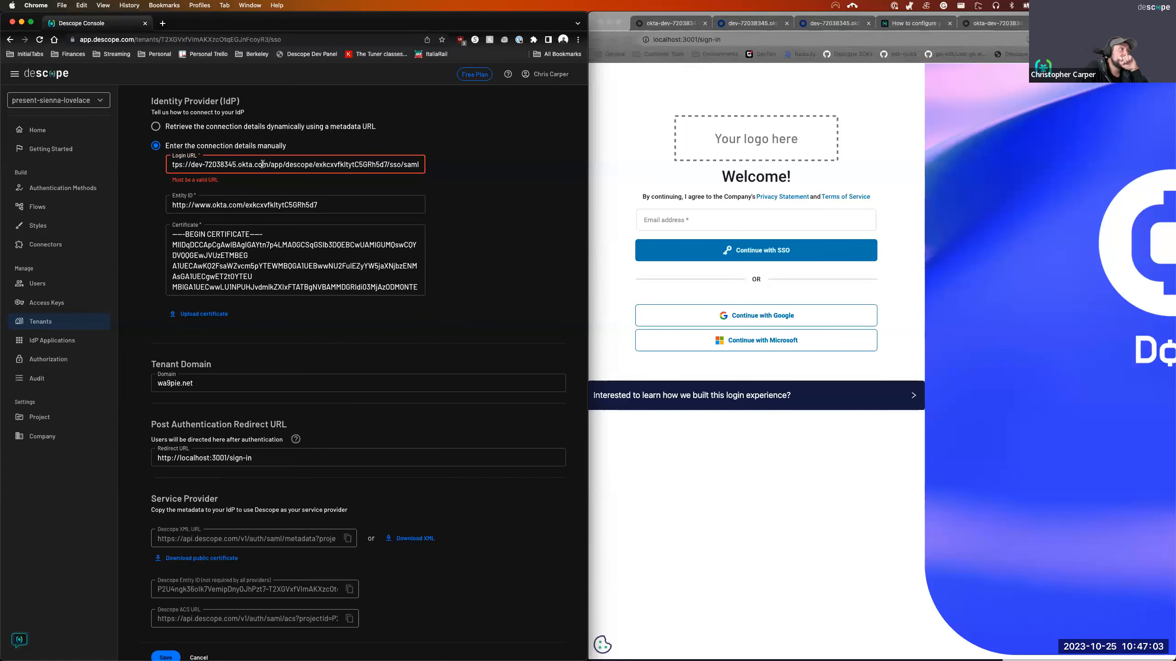
left_click(39, 40)
left_click(634, 228)
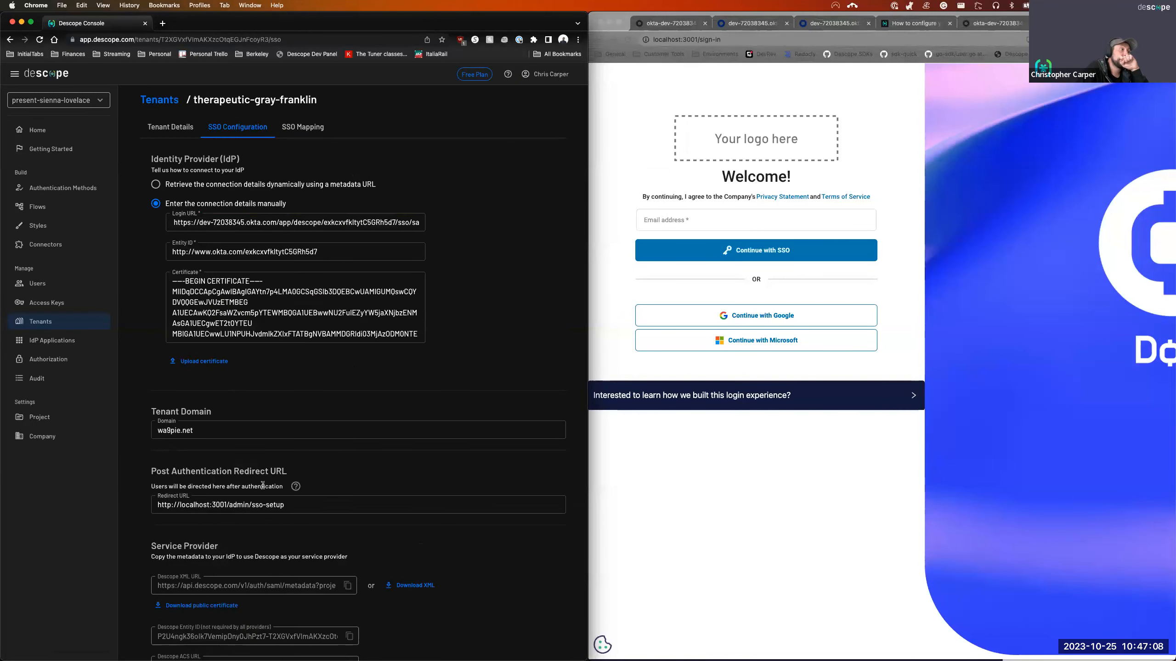
triple_click(230, 506)
type("http://localhost:3001/sign-in")
scroll(232, 533, "down", 2)
left_click(179, 645)
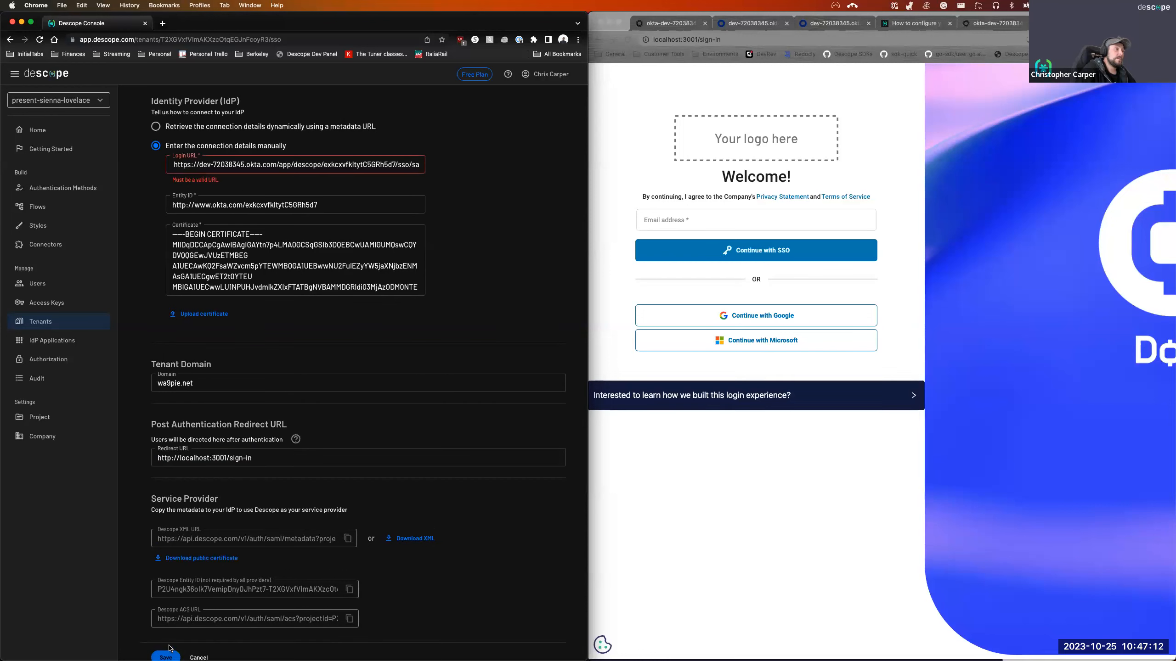
Step: Cut the tenant's identity provider Login URL and paste it back into the same field
triple_click(215, 161)
key("super+x")
key("super+v")
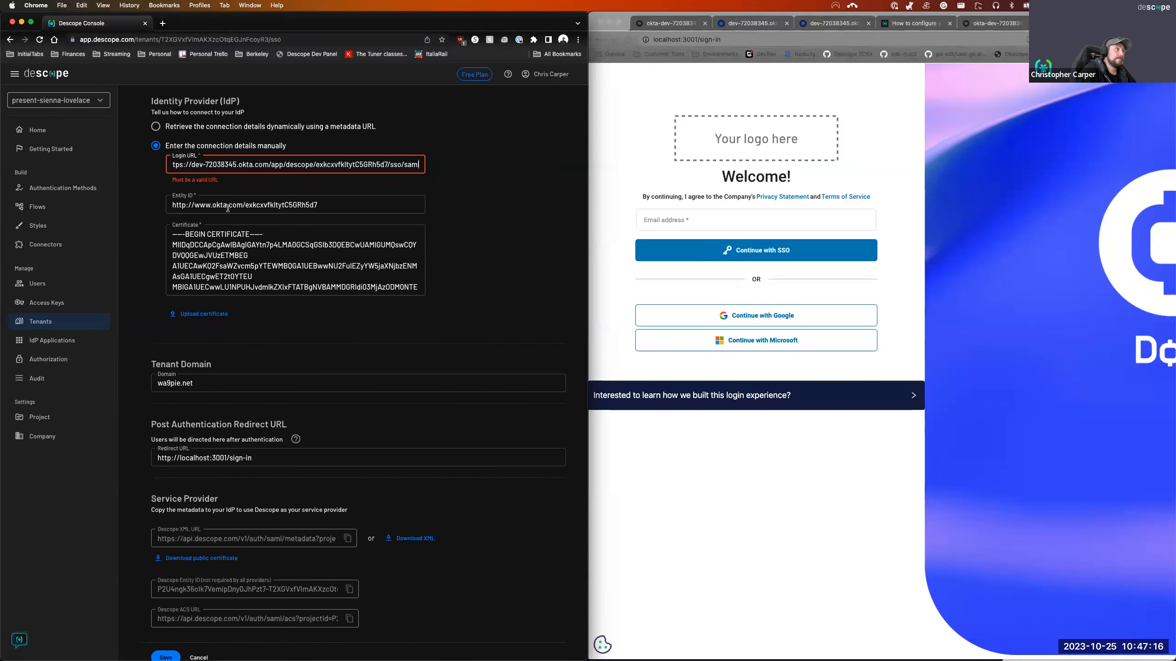
Step: Reload the tenant's SSO configuration page and clear the identity provider Login URL
left_click(170, 37)
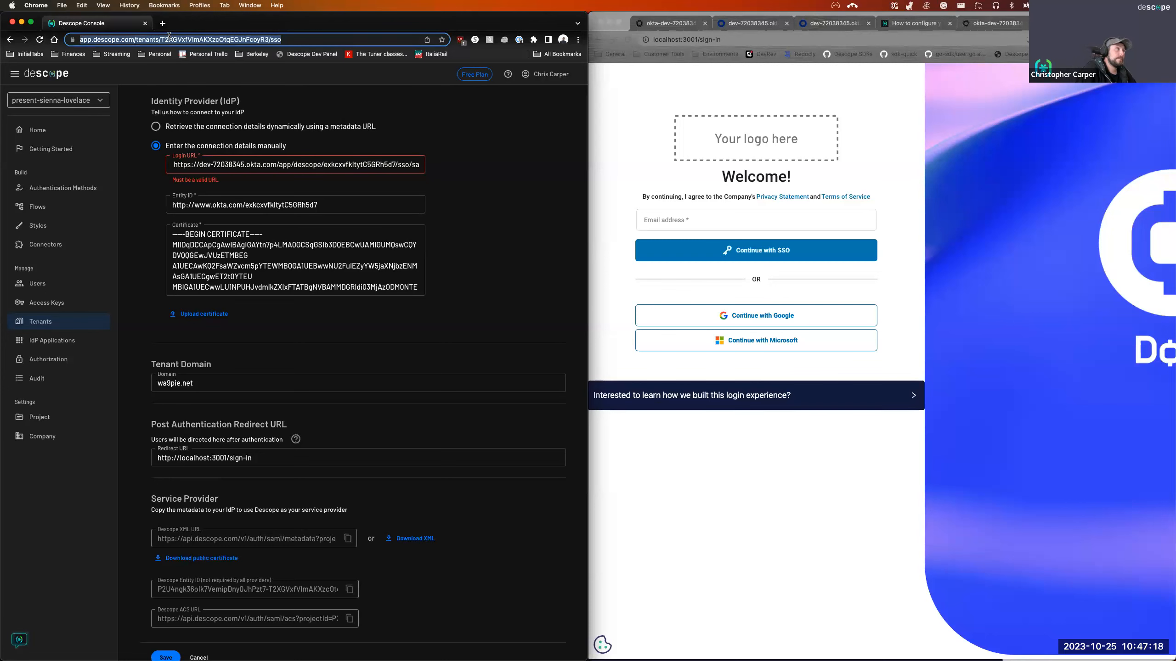
key("Return")
left_click(618, 231)
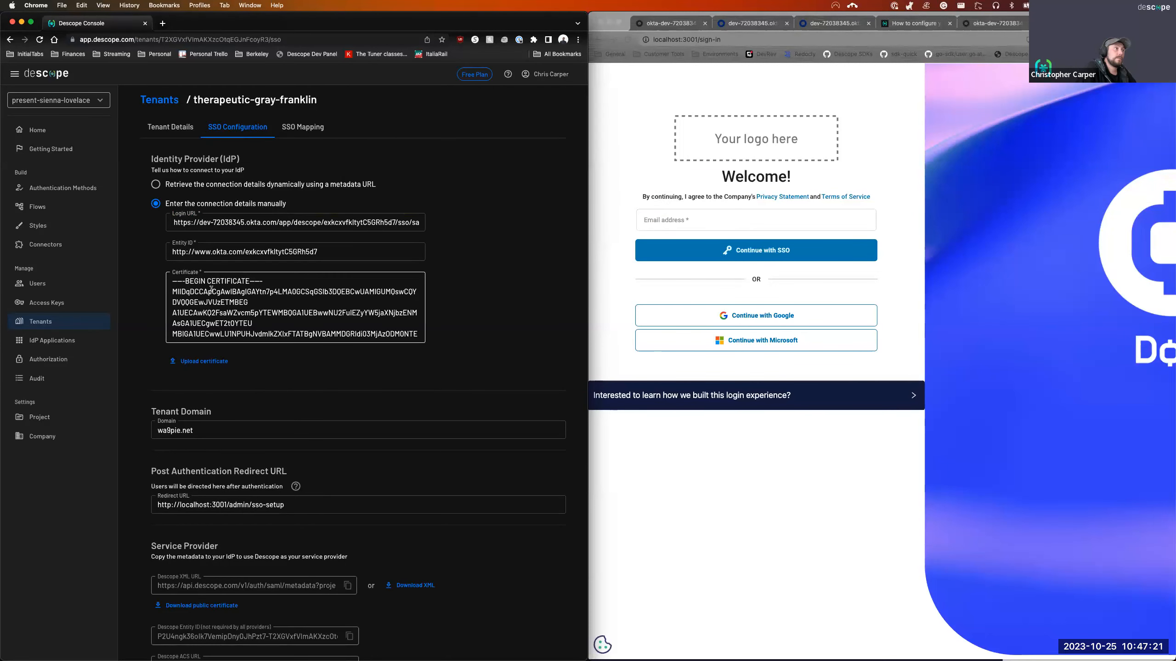
scroll(211, 290, "down", 1)
scroll(211, 289, "up", 1)
triple_click(239, 221)
key("BackSpace")
left_click(250, 505)
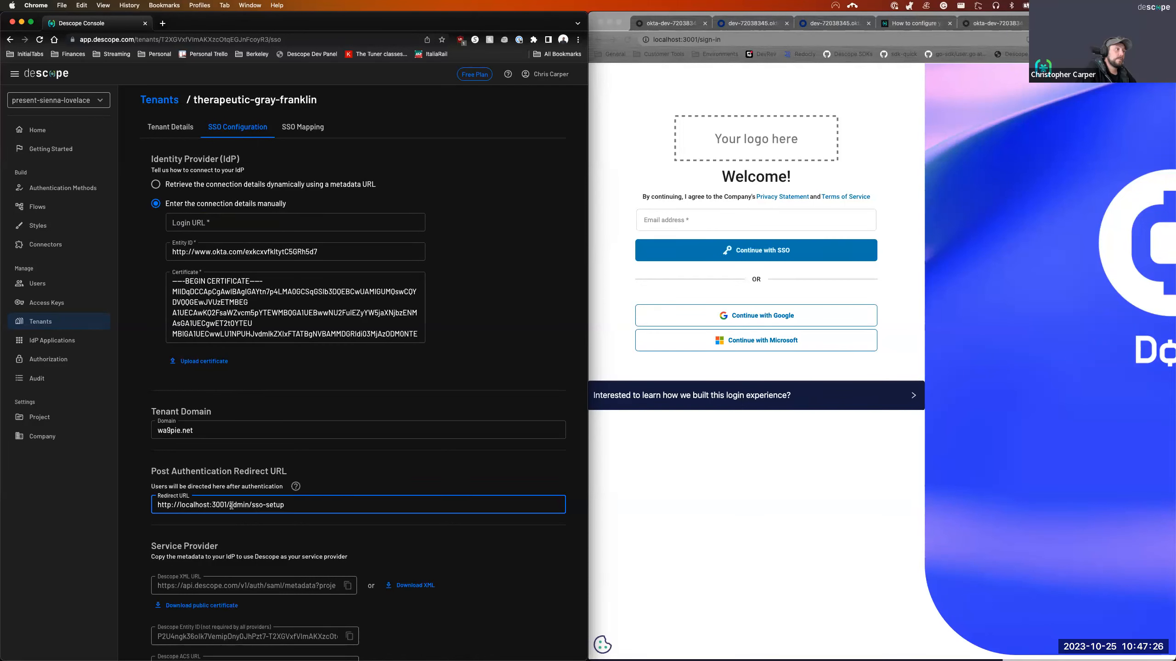
triple_click(231, 505)
key("BackSpace")
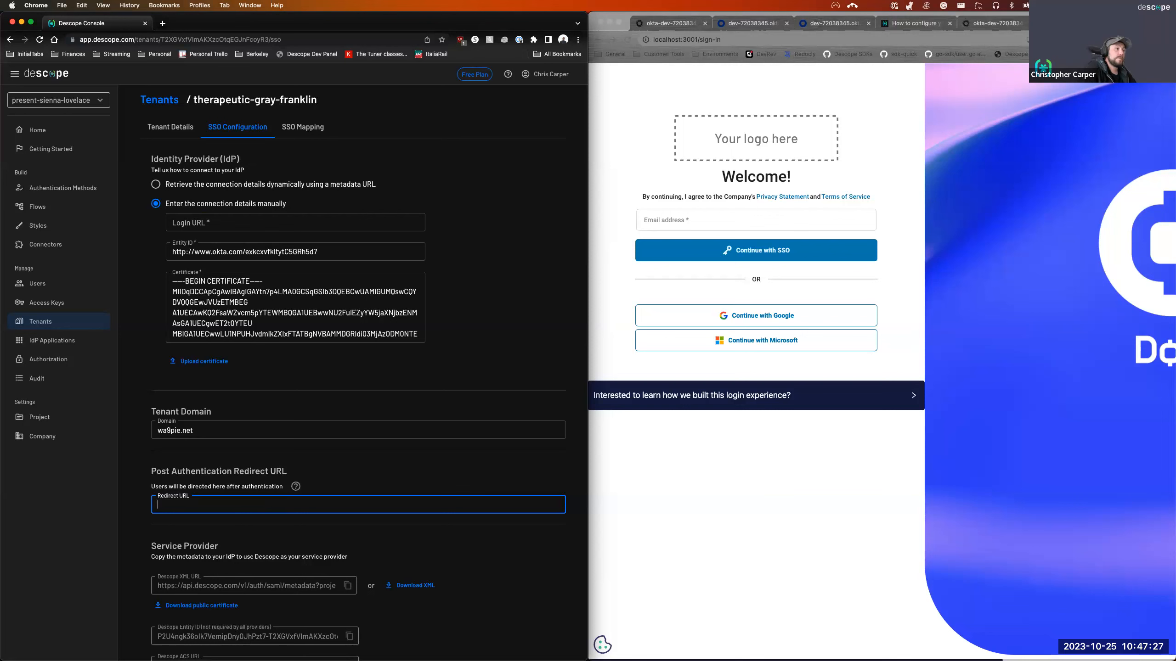
left_click(805, 16)
key("super+l")
key("super+c")
left_click(310, 504)
key("super+v")
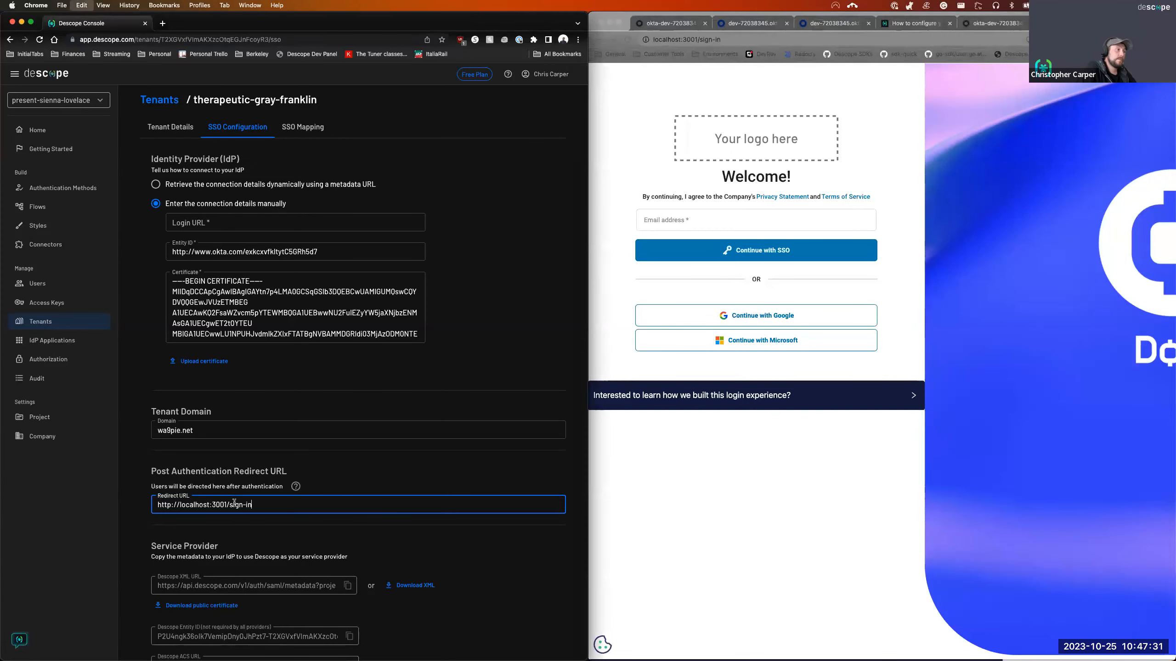
Step: Copy the SingleSignOnService location from the Okta metadata XML into the tenant's Login URL and save the SSO configuration
left_click(831, 21)
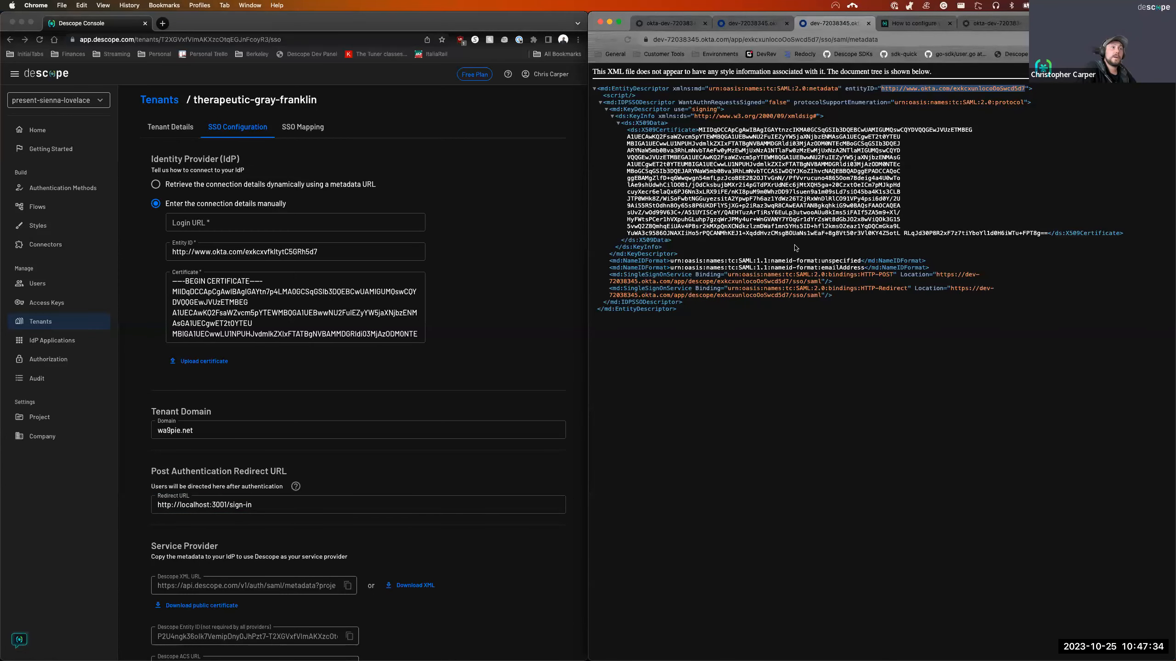
left_click_drag(935, 274, 839, 281)
key("super+c")
left_click(239, 222)
key("super+v")
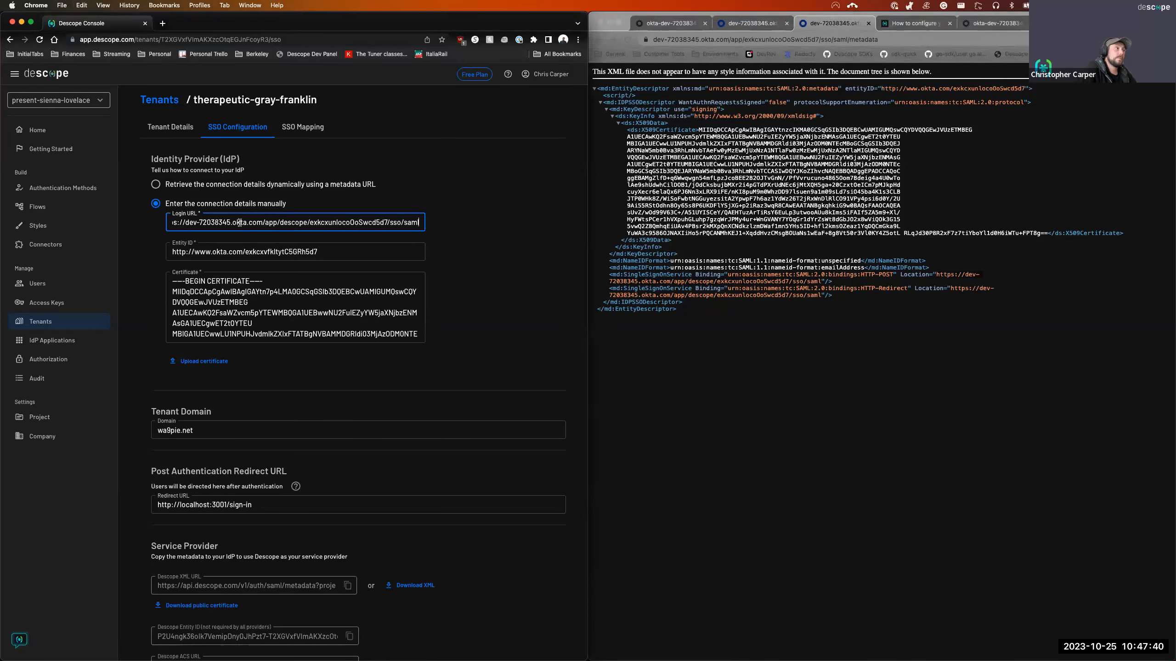
scroll(241, 472, "down", 2)
left_click(165, 647)
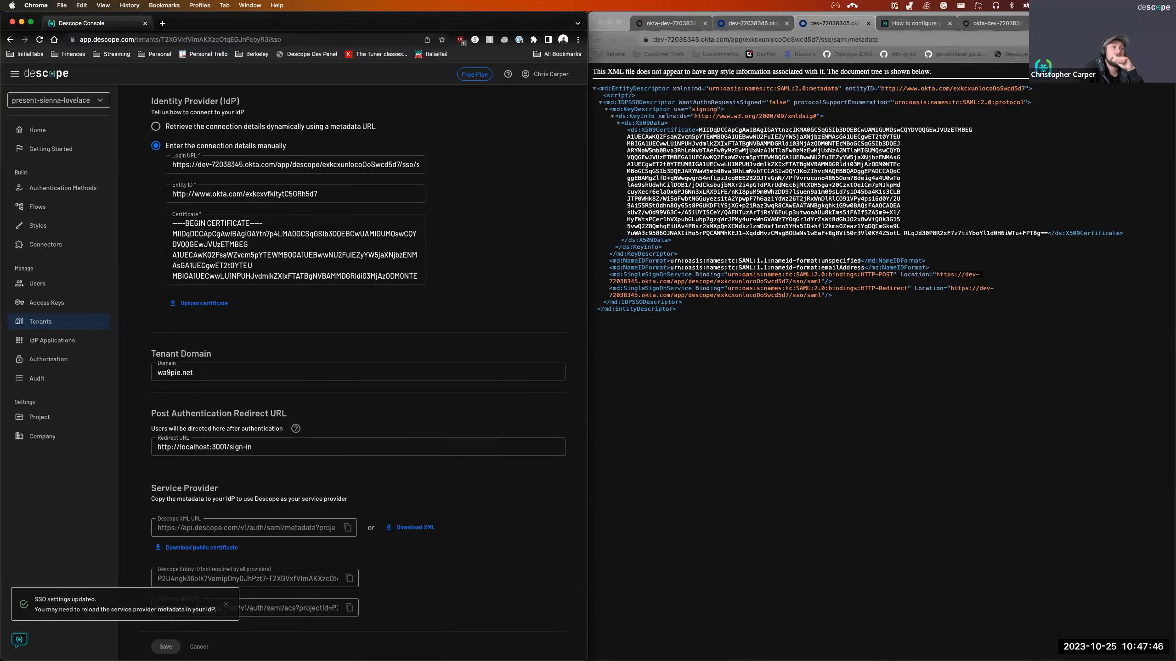
Step: In the sample app, enter the user's email address and try to sign in with SSO
left_click(1069, 23)
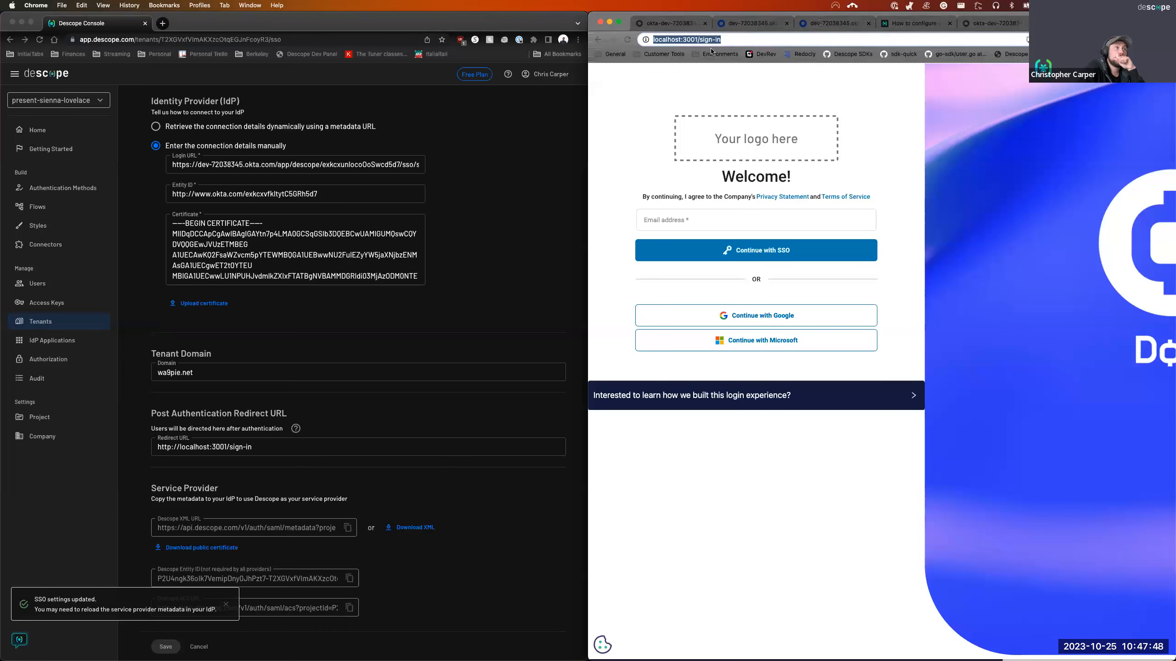
left_click(740, 220)
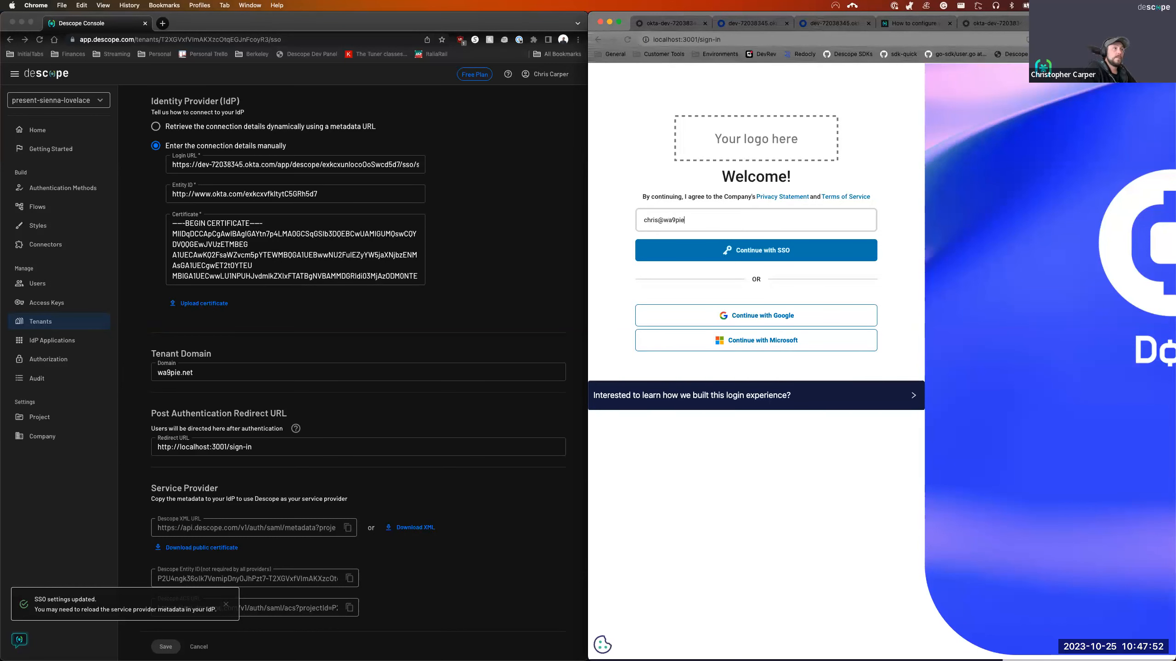
left_click(751, 245)
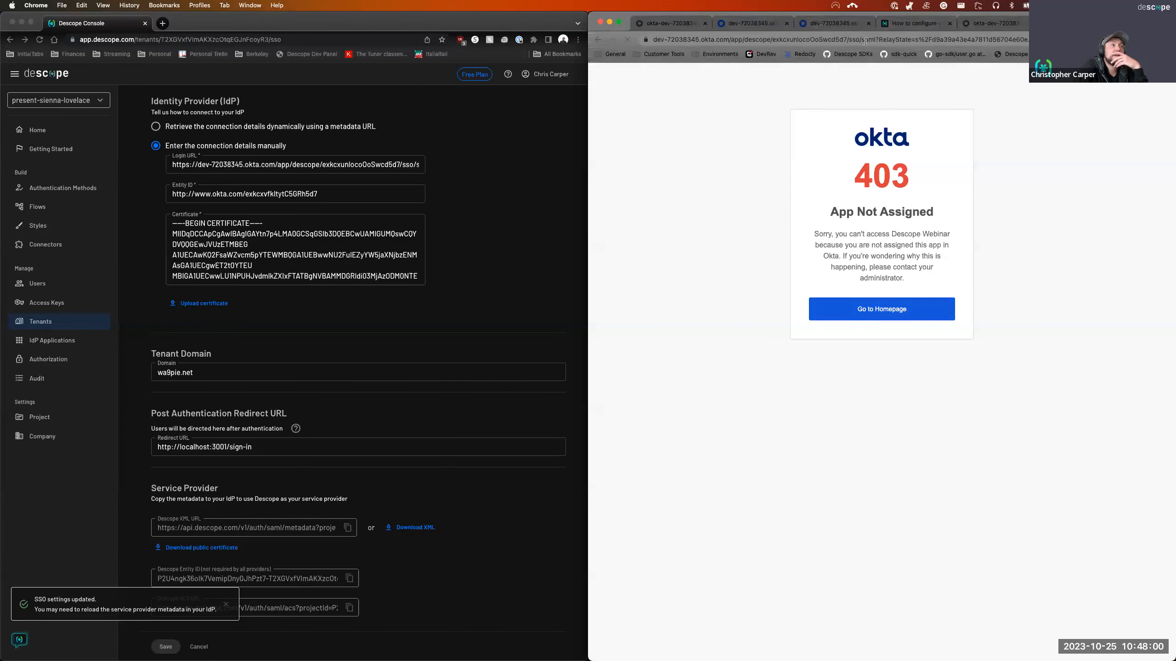
Step: In Okta, examine the assignments, general settings and sign-on settings of the Descope SAML Web 2 application
left_click(677, 25)
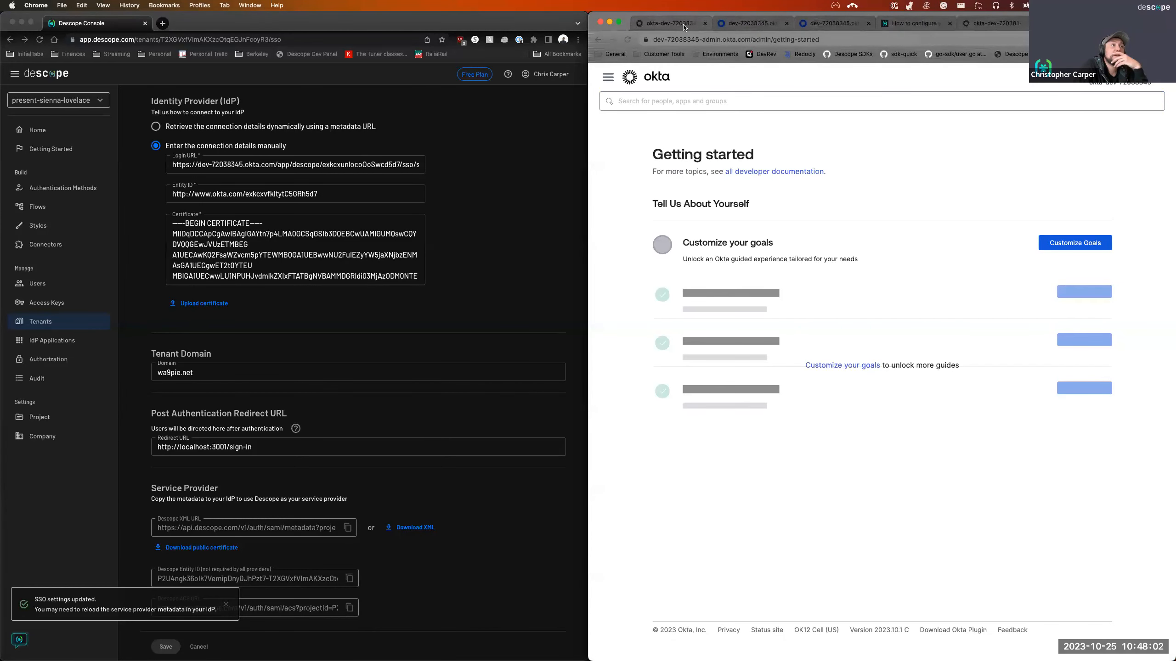
left_click(684, 27)
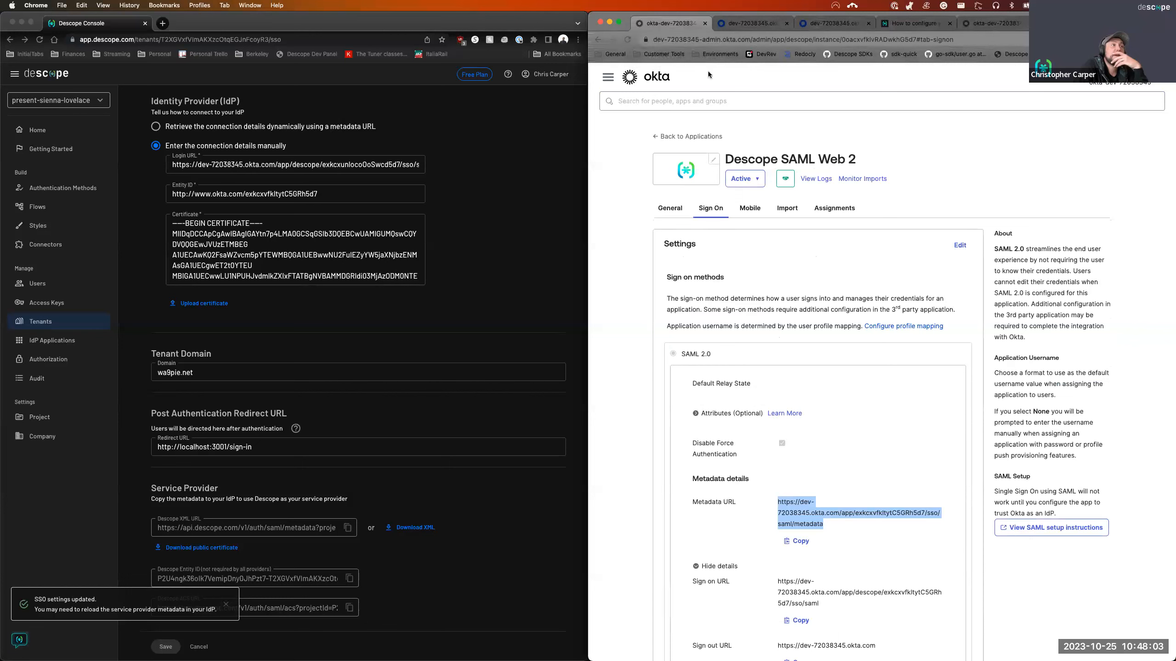
left_click(835, 208)
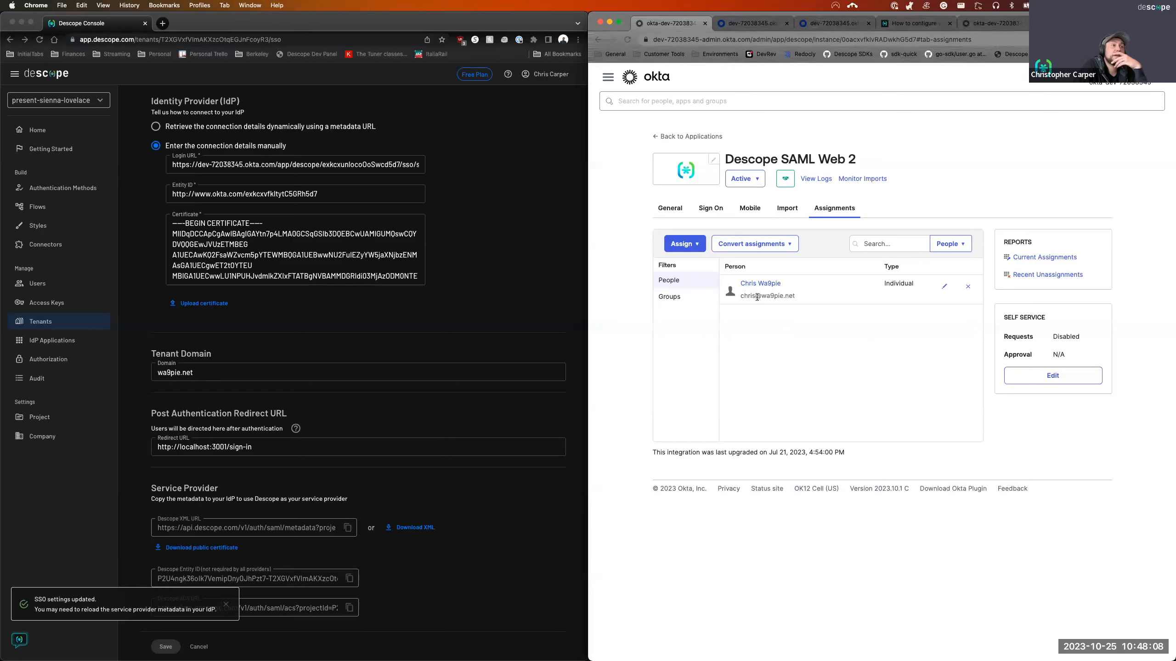
left_click(673, 208)
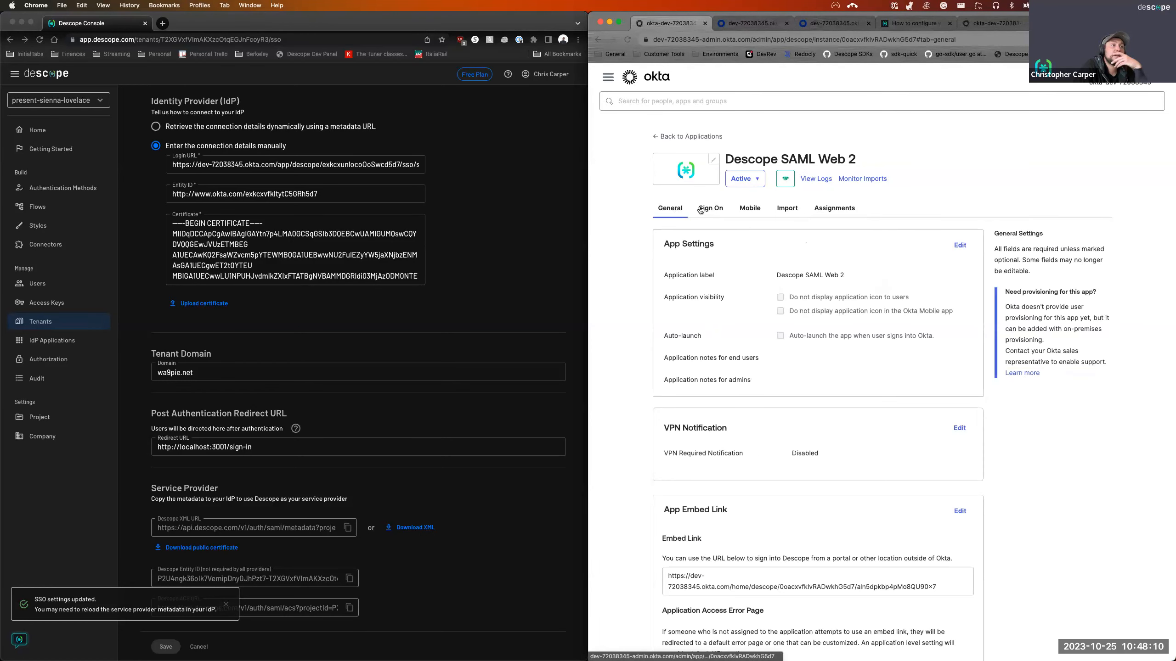
scroll(741, 295, "down", 3)
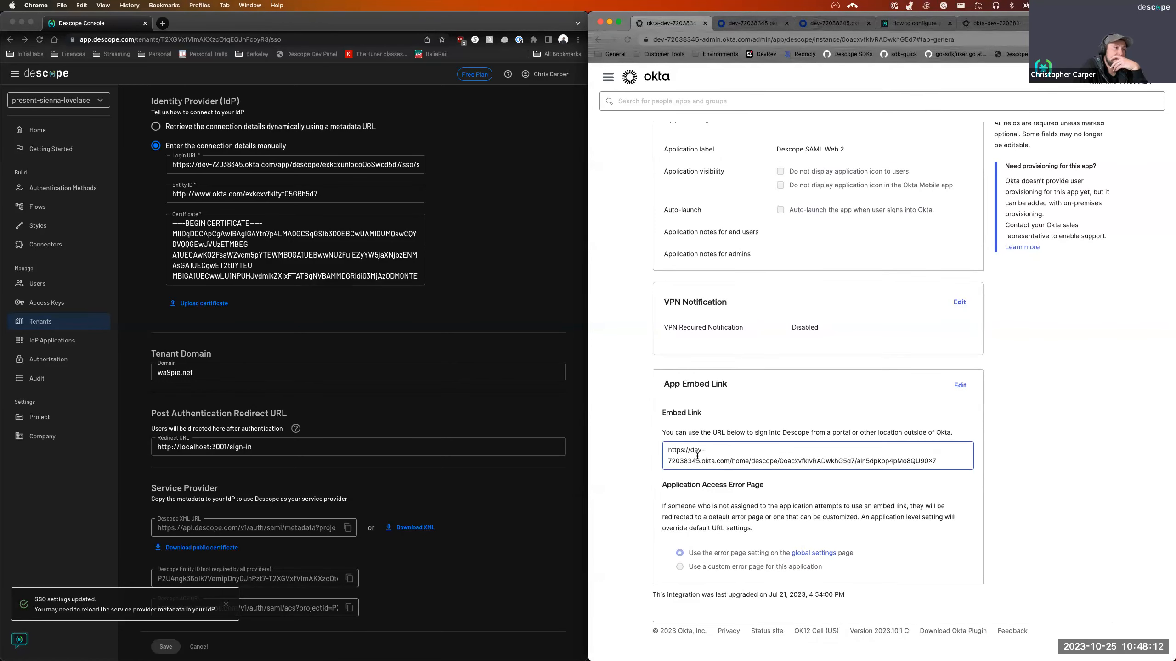
scroll(754, 455, "up", 3)
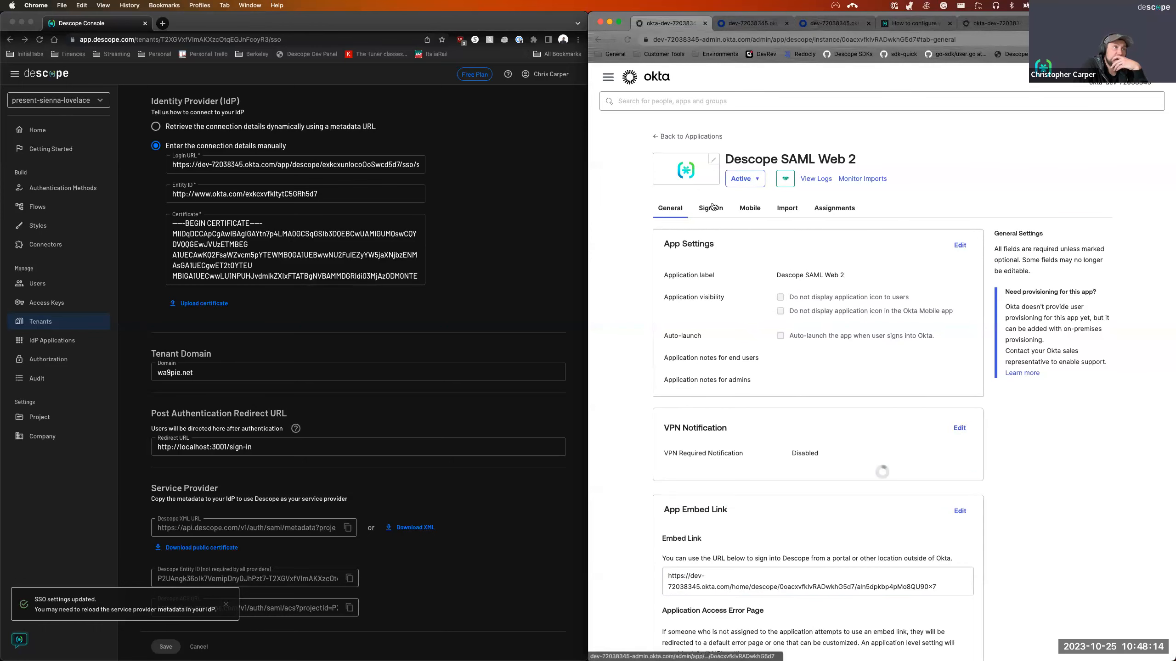
scroll(779, 405, "down", 5)
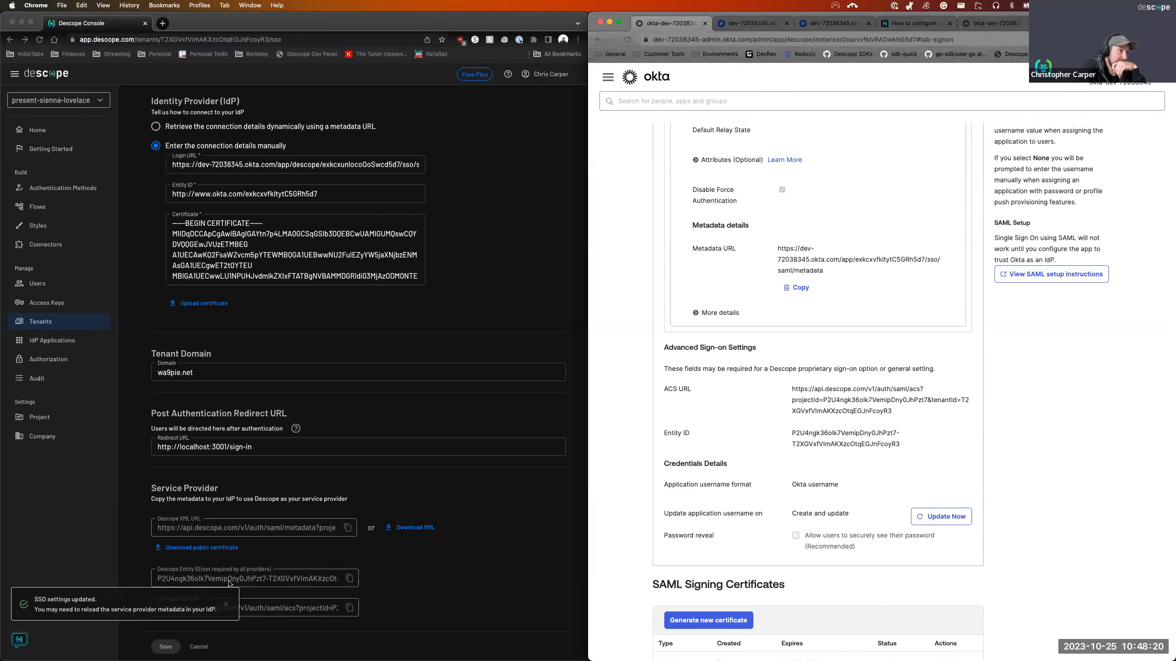
Step: Copy the tenant's Descope Entity ID and ACS URL, and check them against Okta's advanced sign-on settings
left_click(349, 578)
left_click(350, 578)
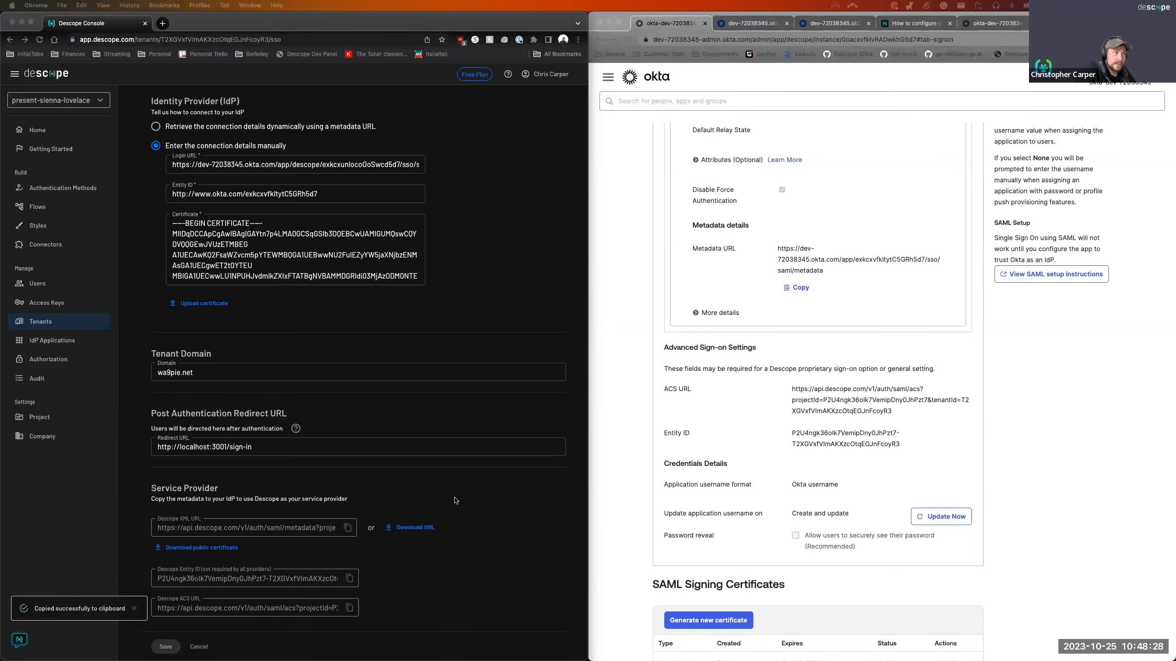
left_click(351, 610)
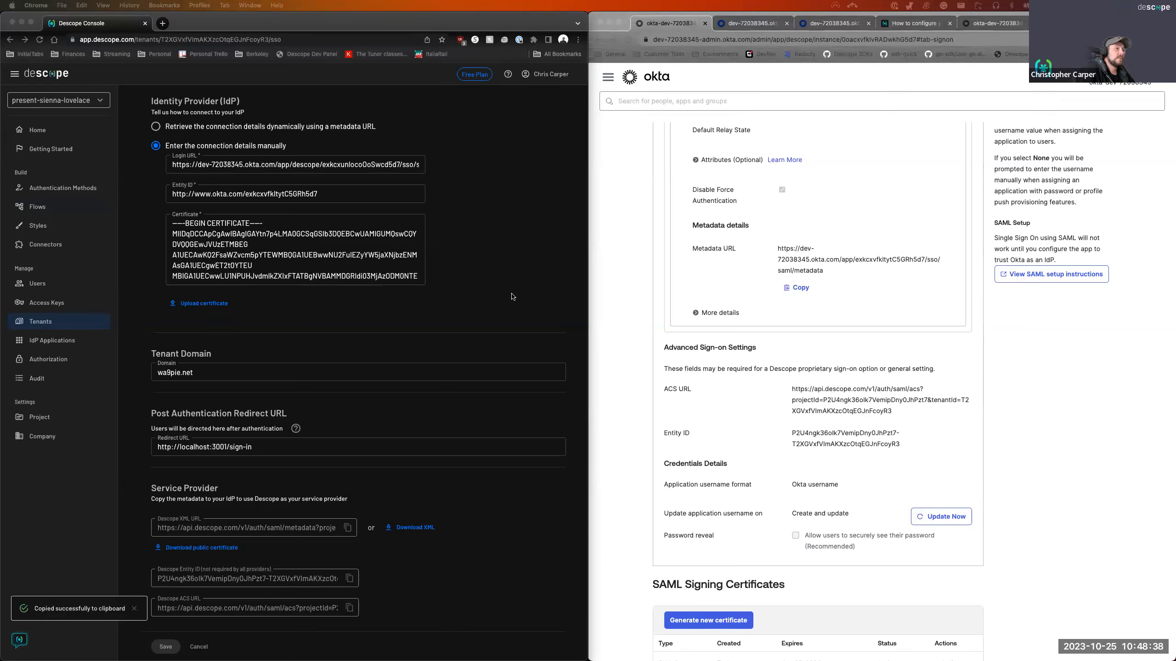
left_click(873, 367)
scroll(873, 367, "down", 2)
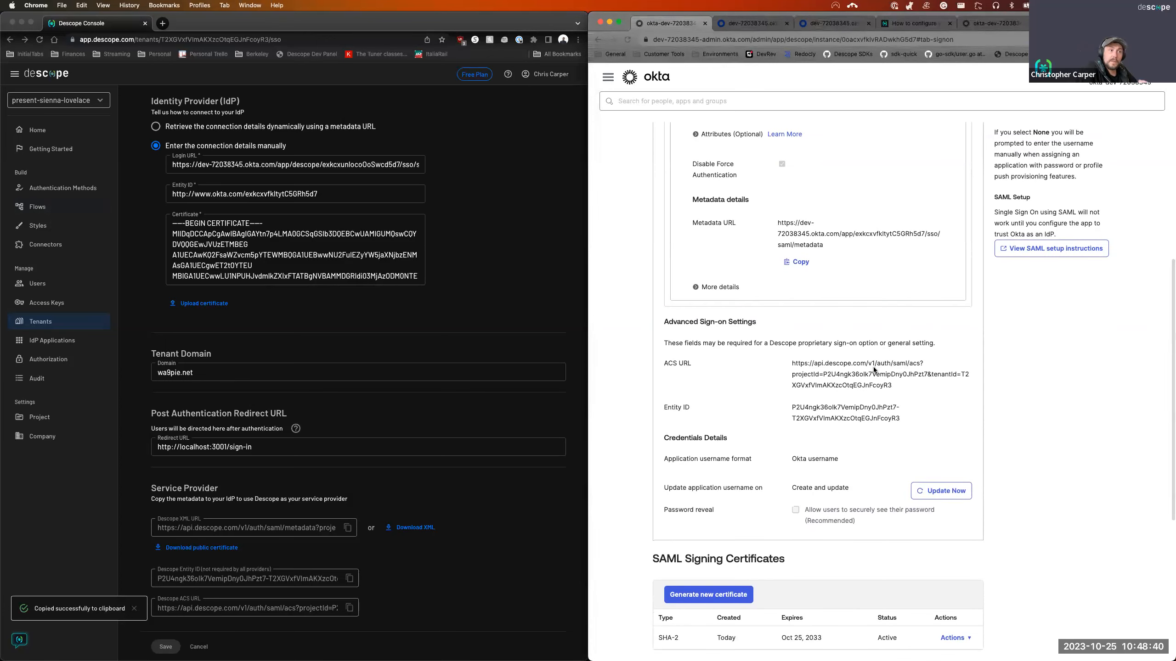
scroll(873, 367, "up", 8)
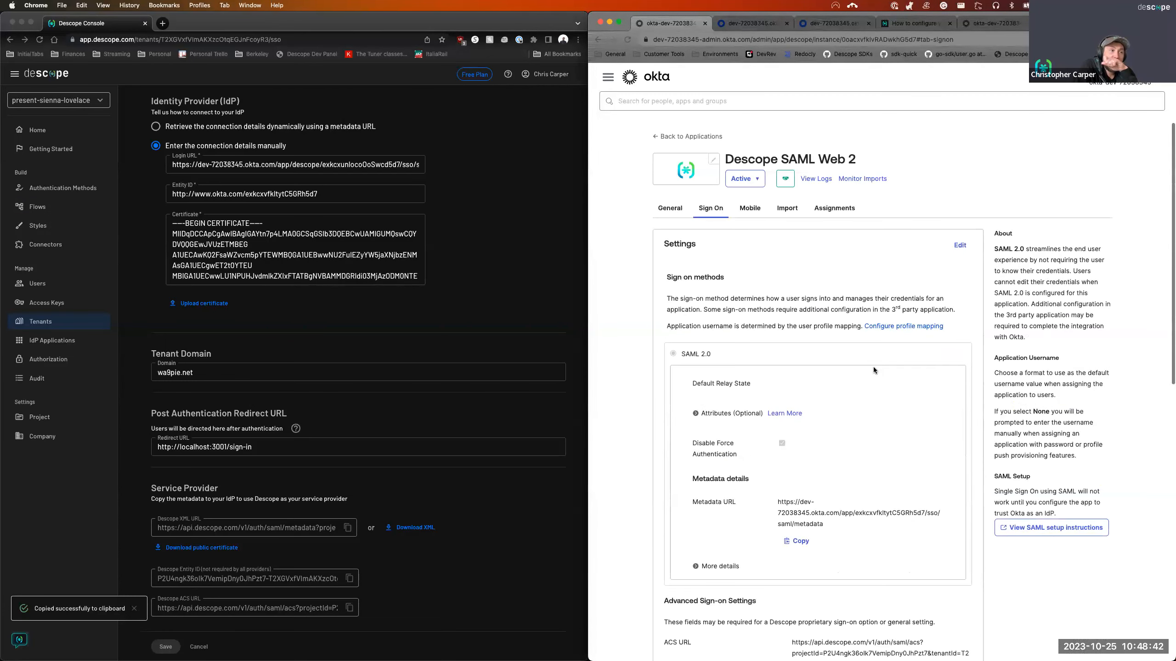
Step: Assign the Descope SAML Web 2 application to the Everyone group in Okta
left_click(834, 208)
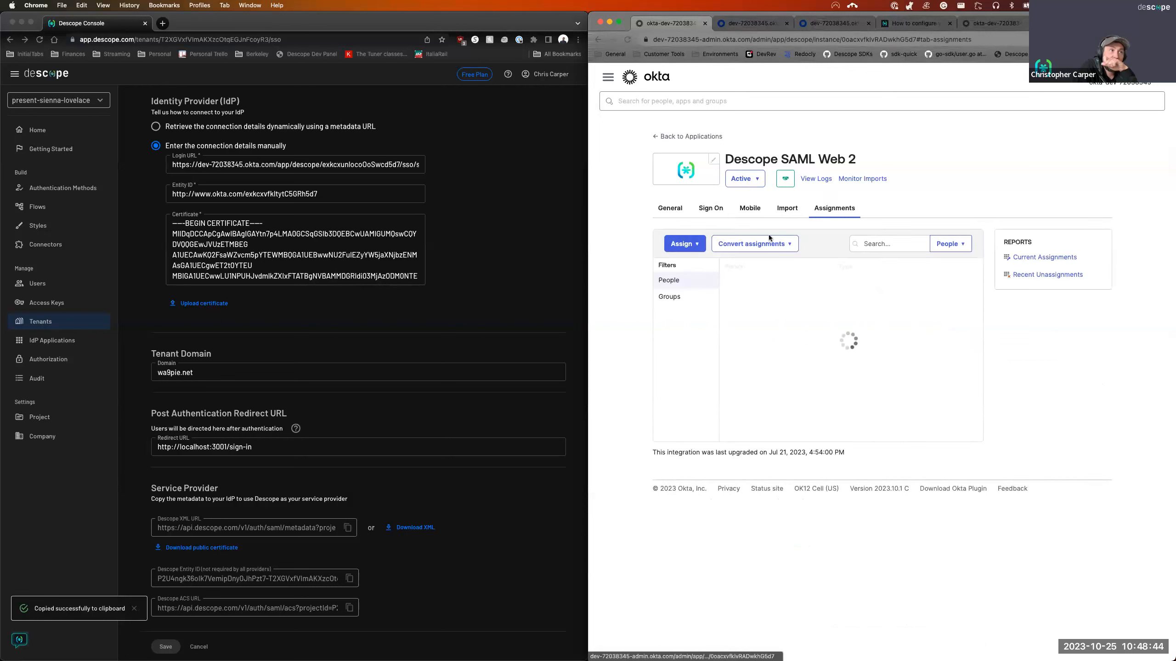
left_click(693, 245)
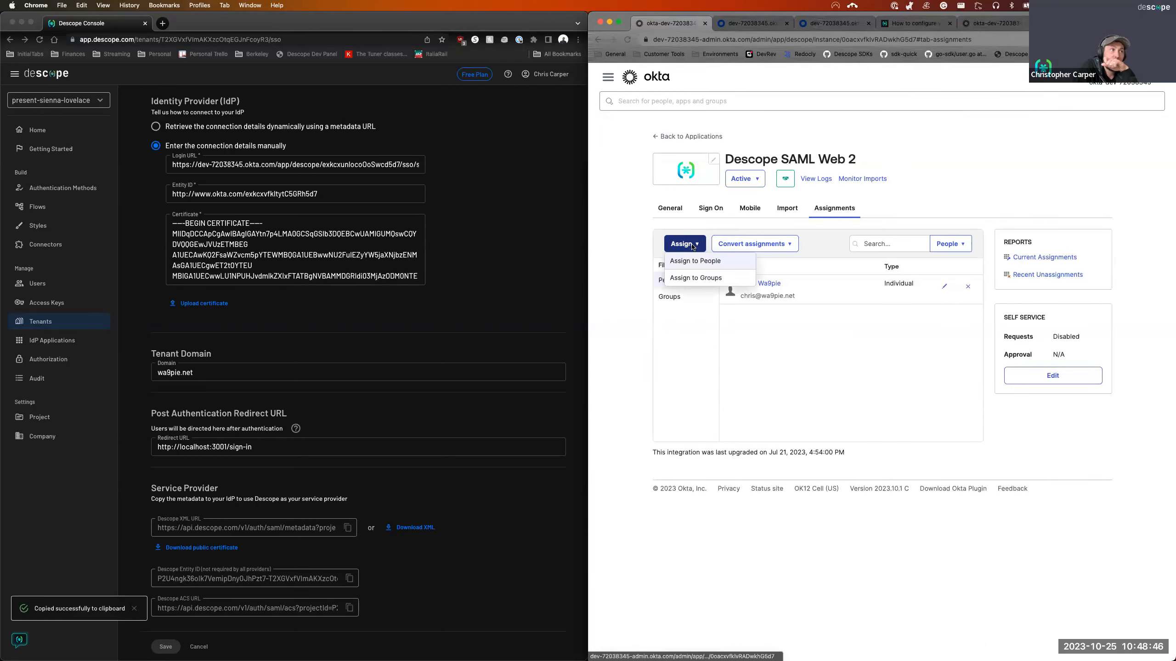
left_click(697, 279)
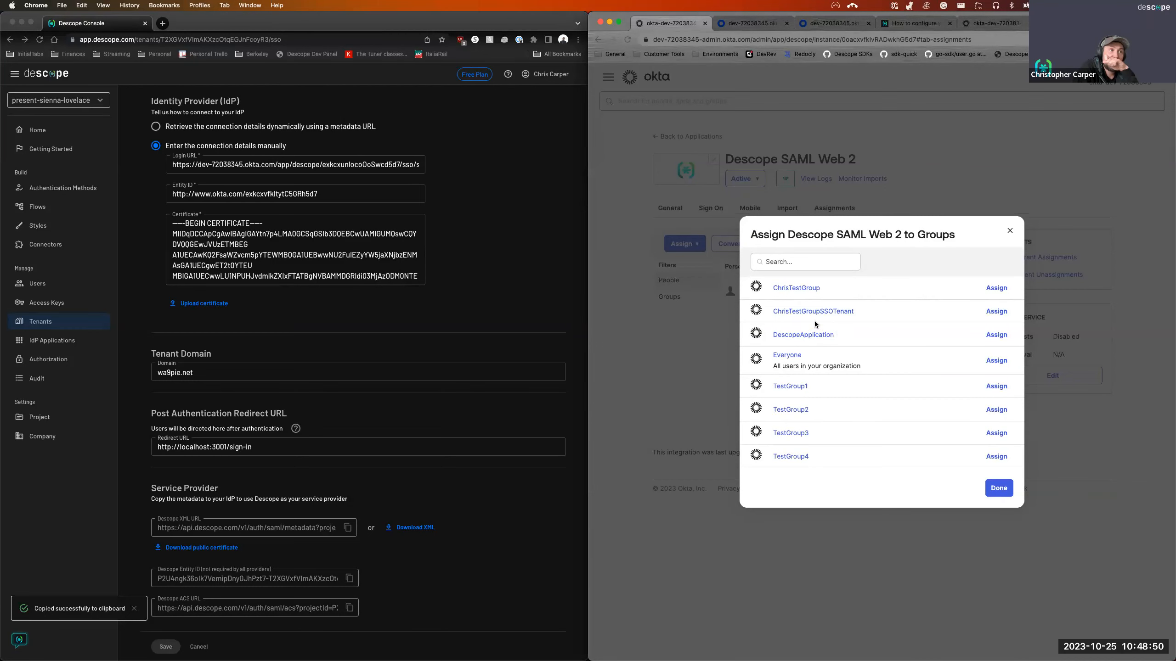
left_click(991, 360)
left_click(999, 488)
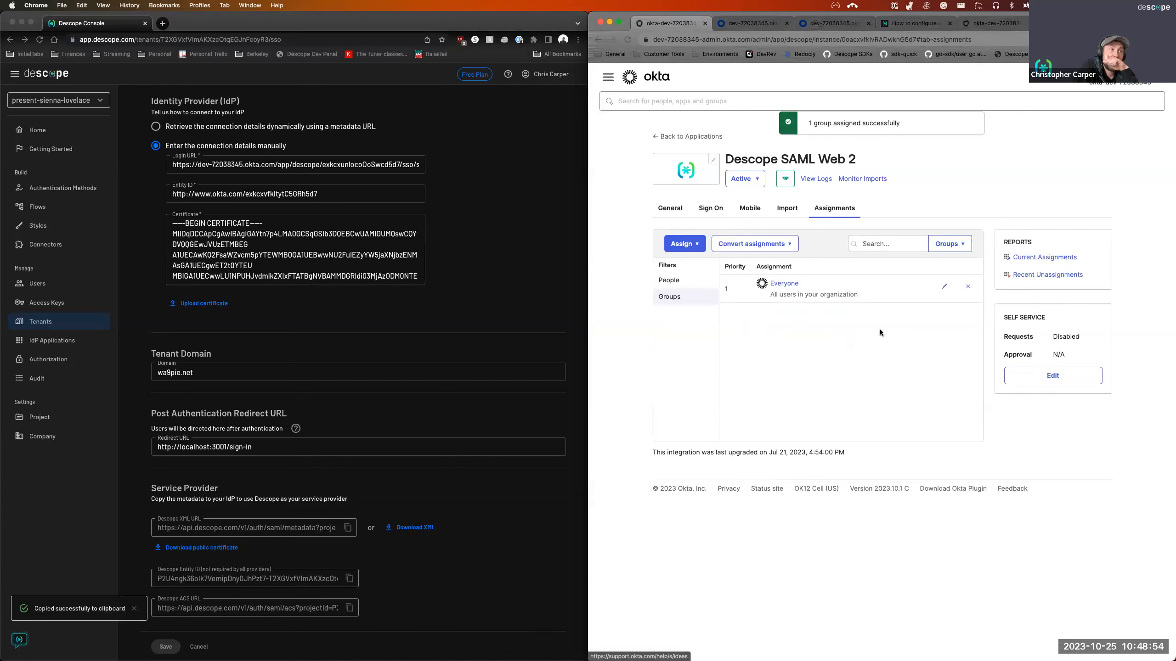
Step: Load localhost:3001 in the tab showing Okta's Getting started page
left_click(733, 40)
type("http")
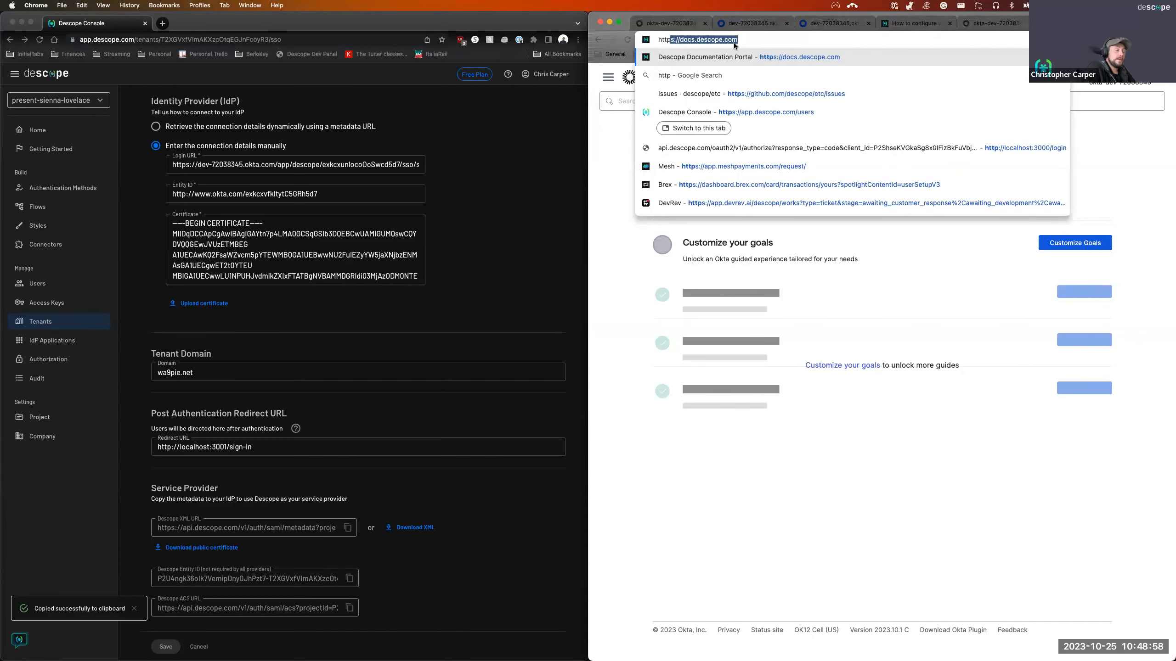
key("BackSpace")
key("BackSpace")
key("BackSpace")
key("BackSpace")
key("BackSpace")
type("localhost:3001")
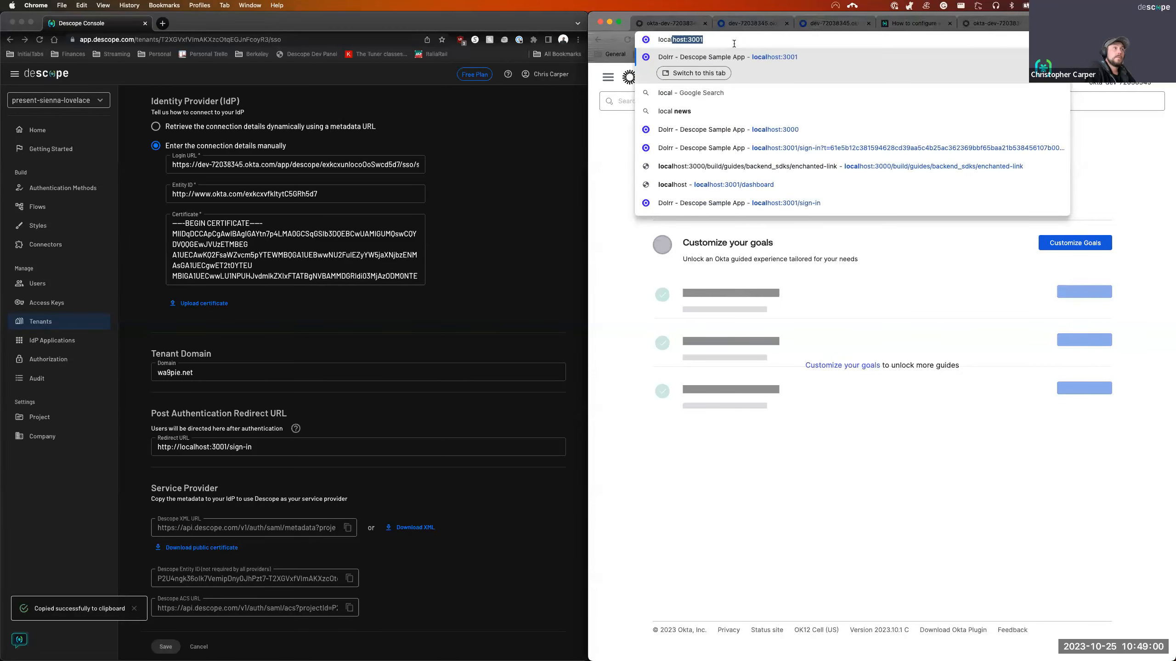
key("Return")
Step: Retry the SSO sign-in on the sample app with the user's email address
left_click(703, 230)
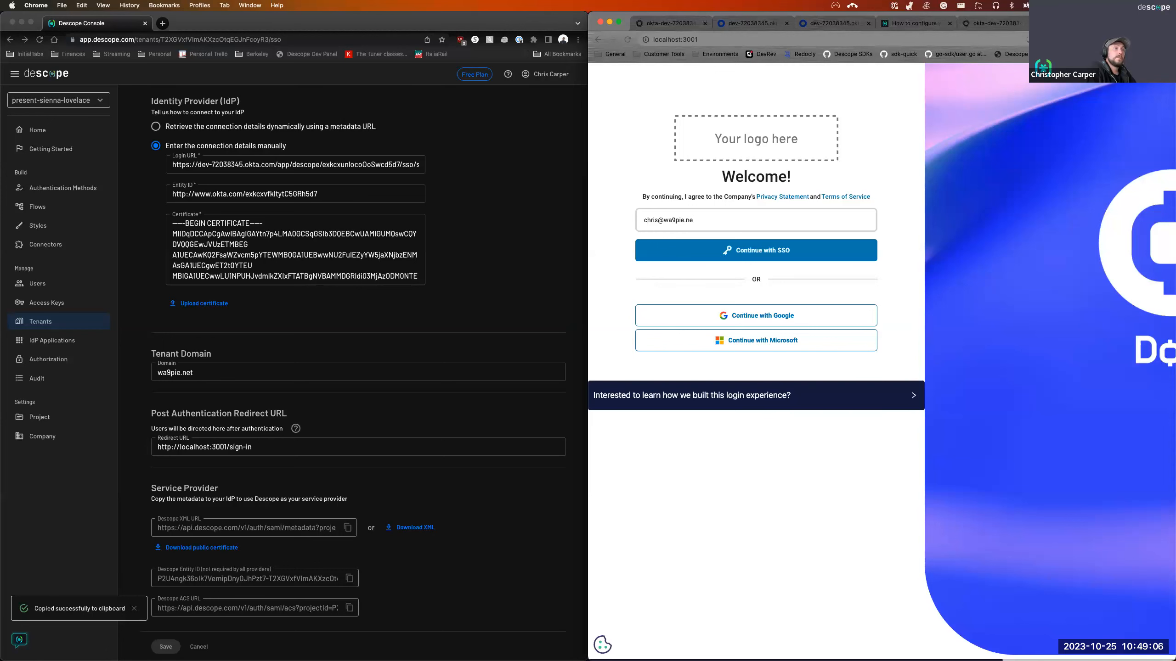
left_click(733, 250)
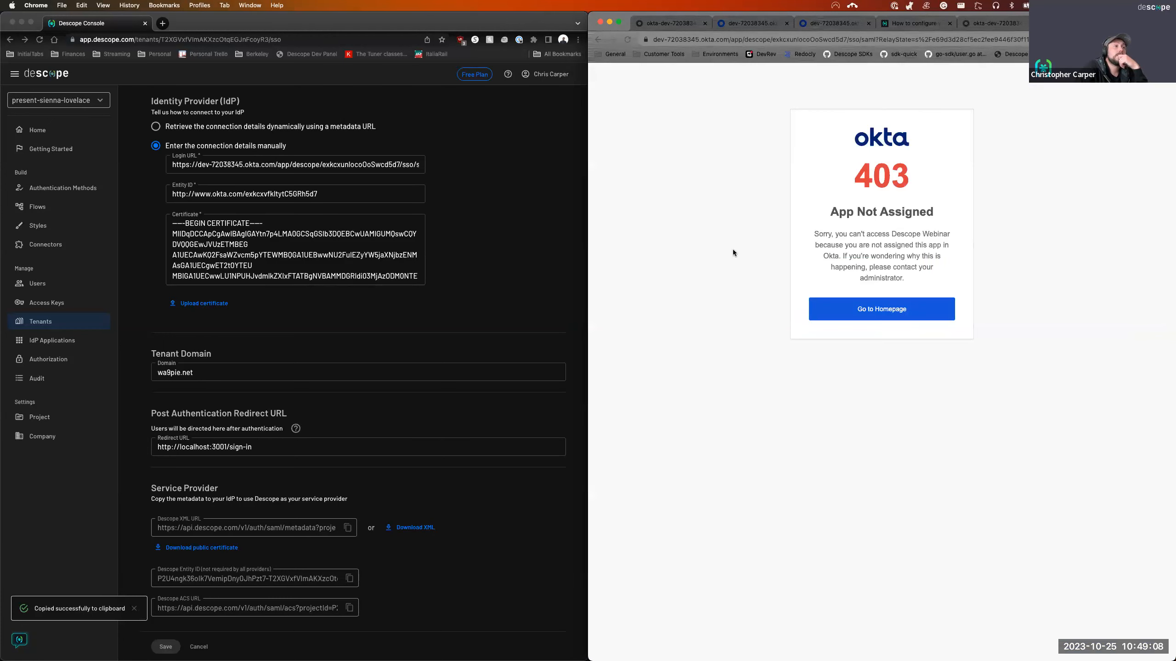
Step: Visit the Okta homepage from the error page and return to the sample app's sign-in page
left_click(881, 310)
left_click(597, 39)
left_click(599, 40)
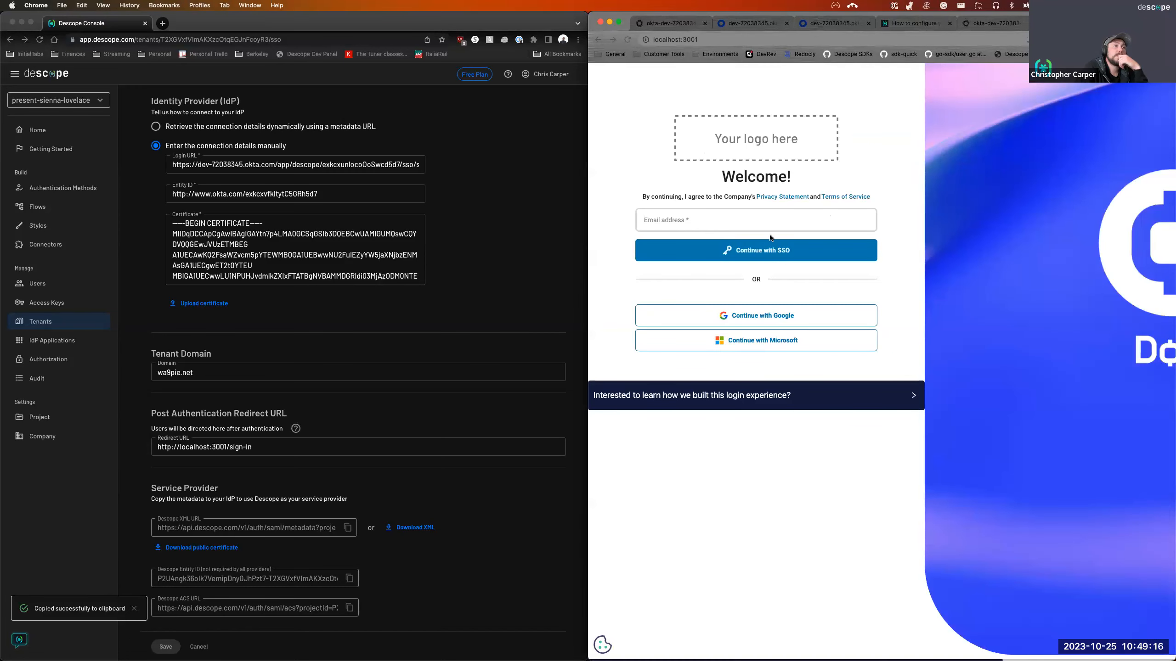
Step: In the Descope Console, check the flows list and the tenant and role columns of the users list
left_click(52, 209)
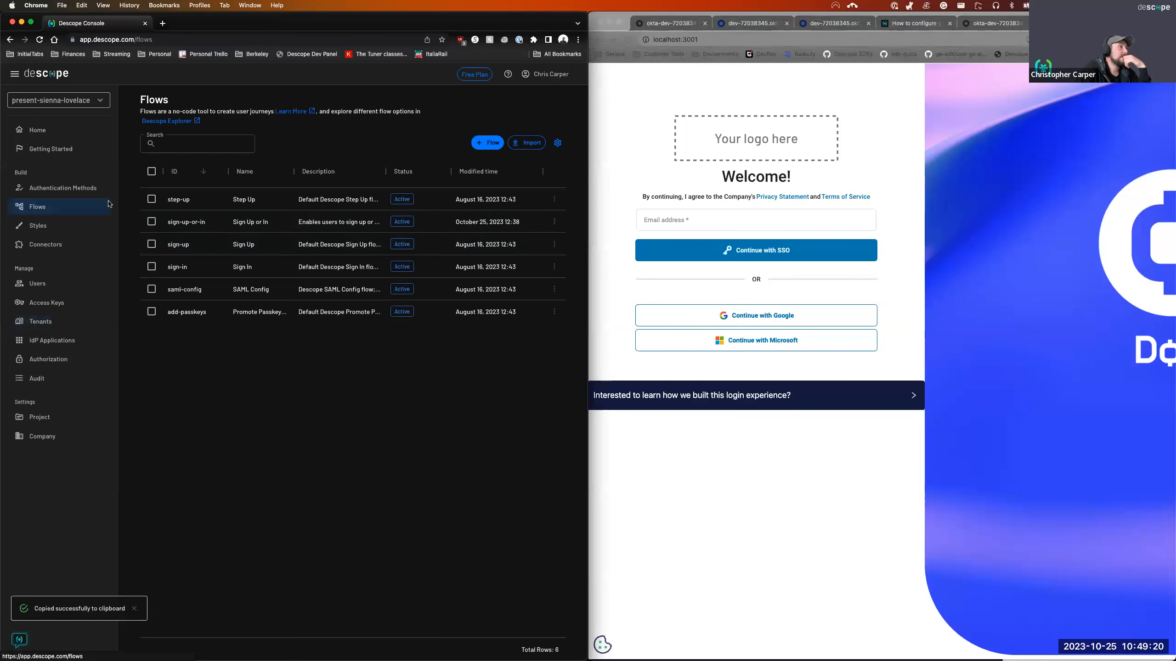
left_click(37, 283)
scroll(398, 241, "right", 5)
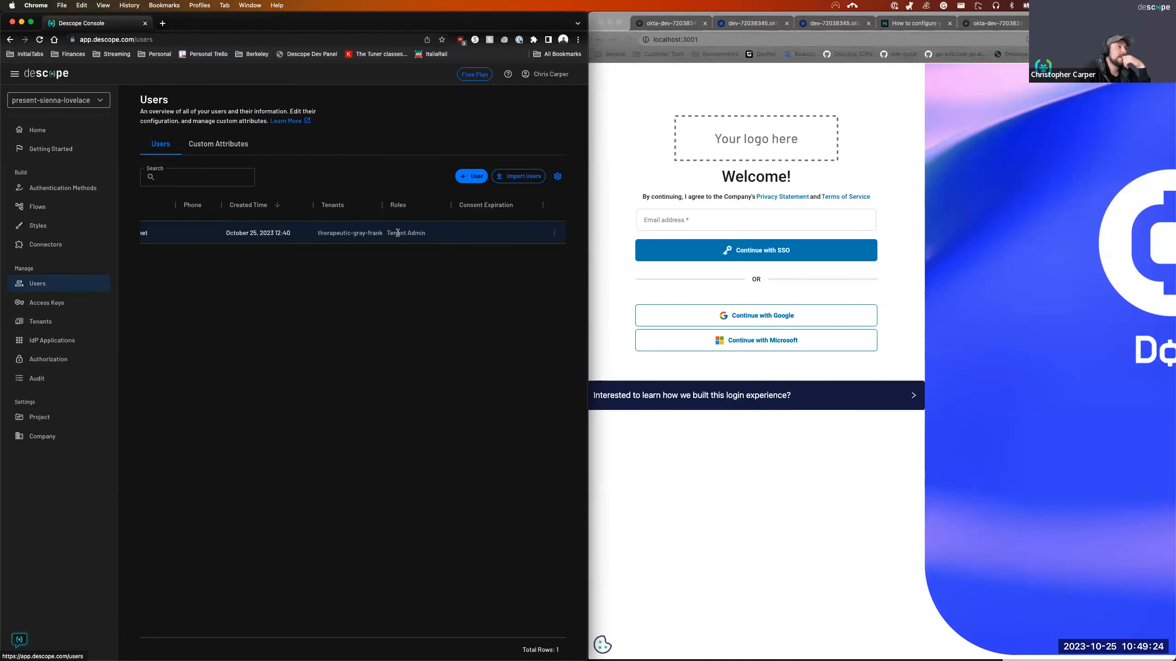
Step: Copy the tenant domain from the SSO configuration of the therapeutic-gray-franklin tenant
left_click(74, 325)
left_click(386, 204)
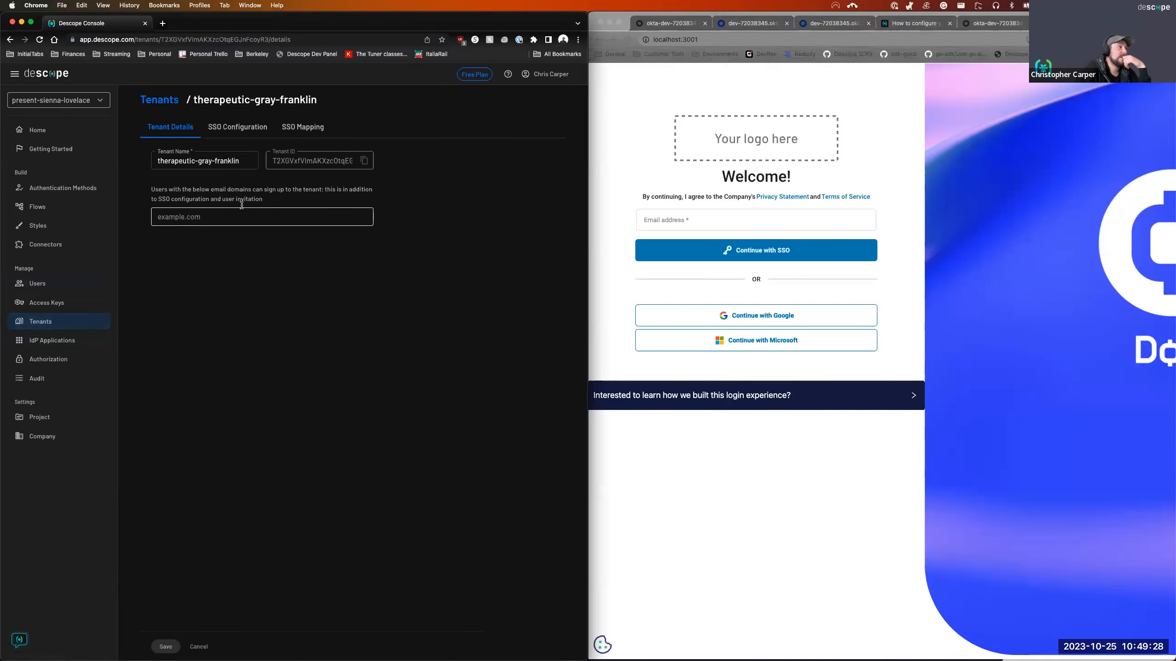
left_click(223, 128)
scroll(213, 278, "down", 3)
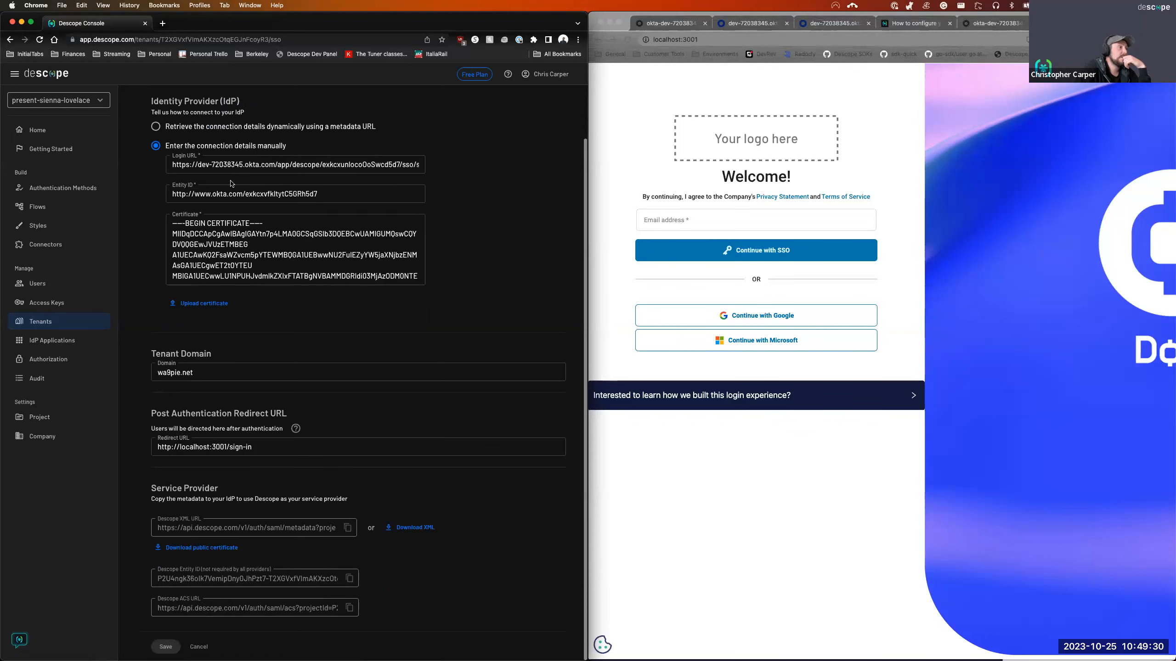
left_click(203, 369)
key("super+a")
key("super+c")
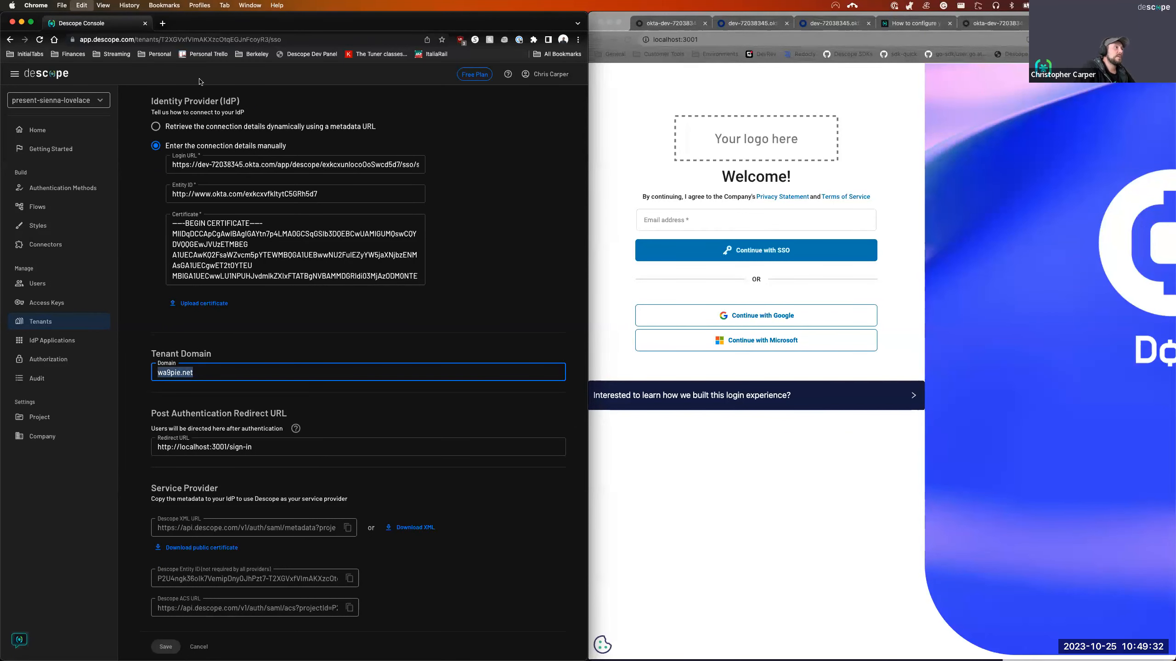
Step: Add wa9pie.net as an allowed sign-up email domain in the tenant's details and save the tenant
scroll(176, 111, "up", 3)
left_click(172, 124)
left_click(220, 218)
key("super+v")
left_click(169, 645)
left_click(165, 647)
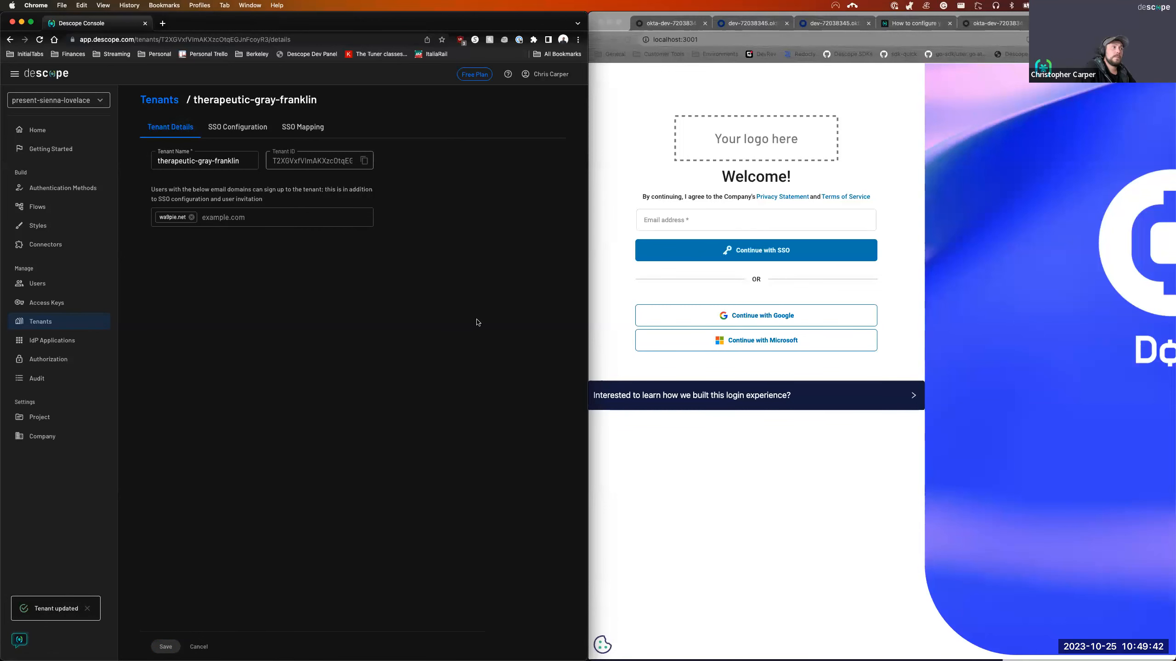
Step: Try the sample app's SSO sign-in again with the user's email address, and go back from the Okta page
left_click(749, 212)
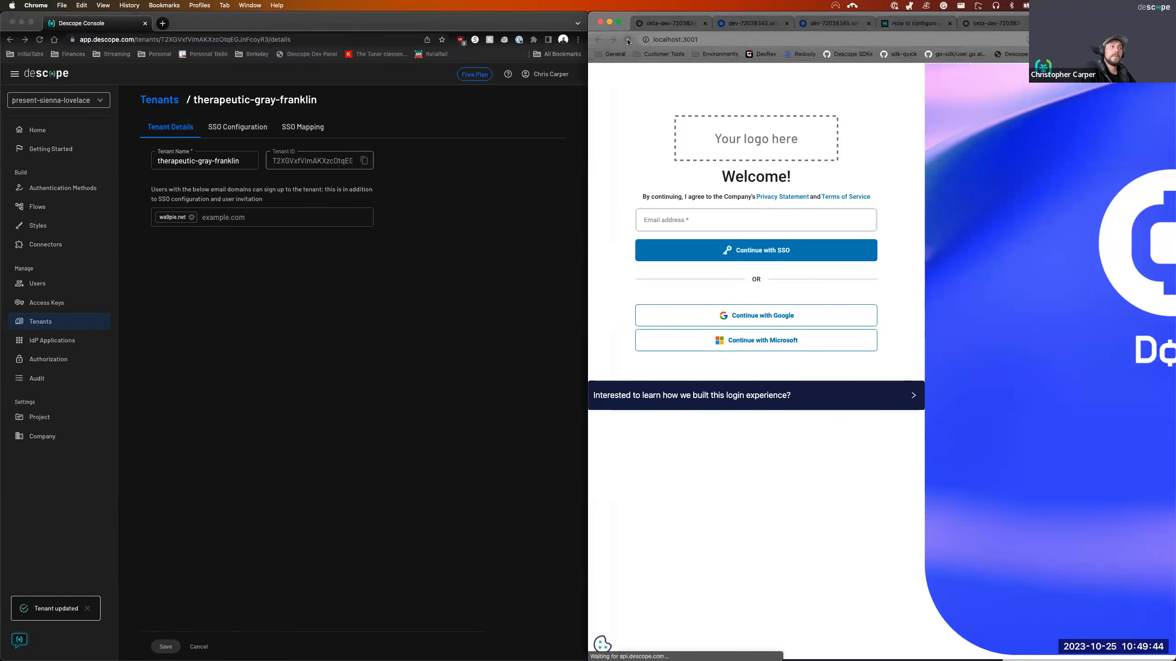
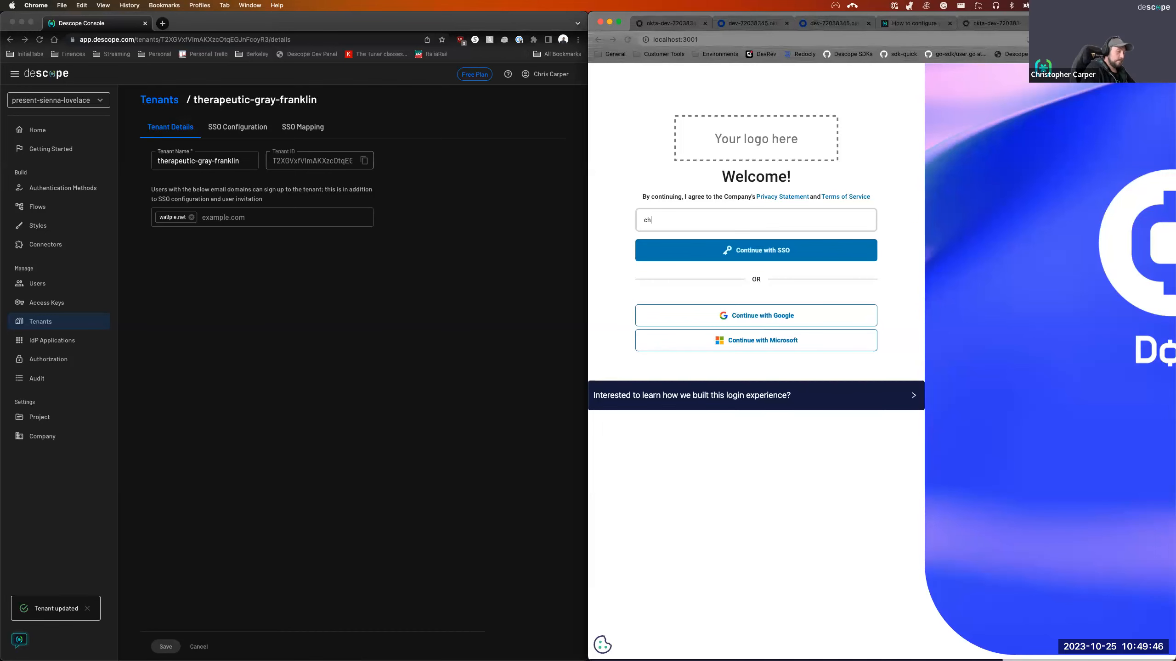
left_click(745, 260)
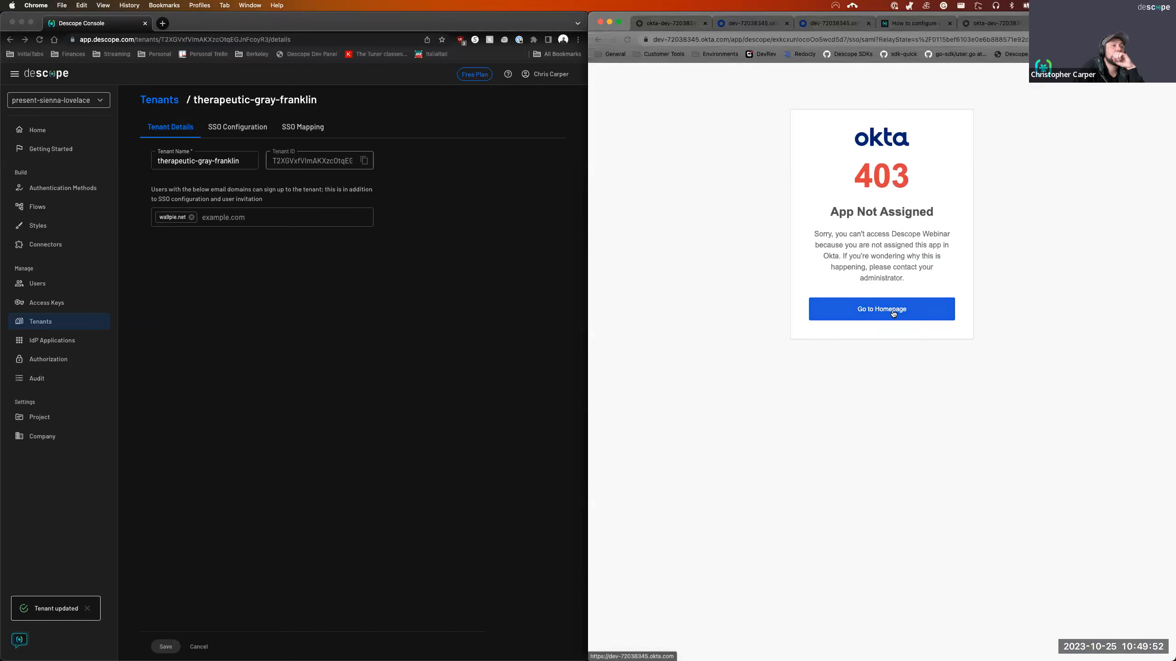
left_click(600, 40)
Step: In the Okta admin console, check which people are assigned to the Descope SAML Web 2 app
left_click(986, 24)
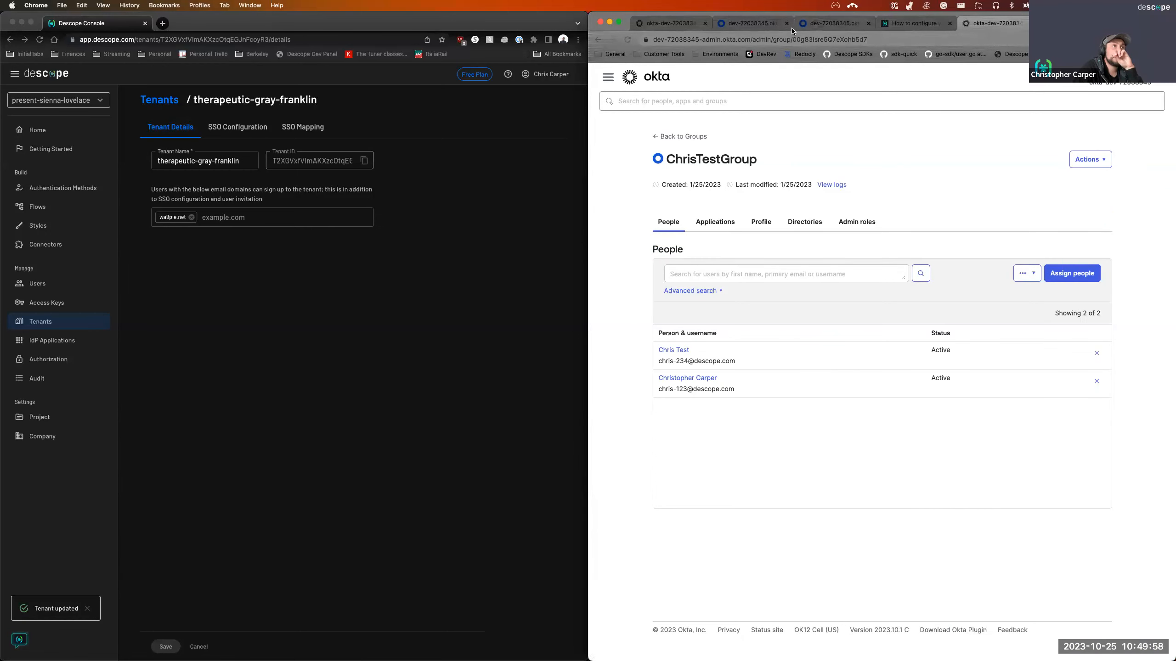
left_click(762, 26)
left_click(692, 23)
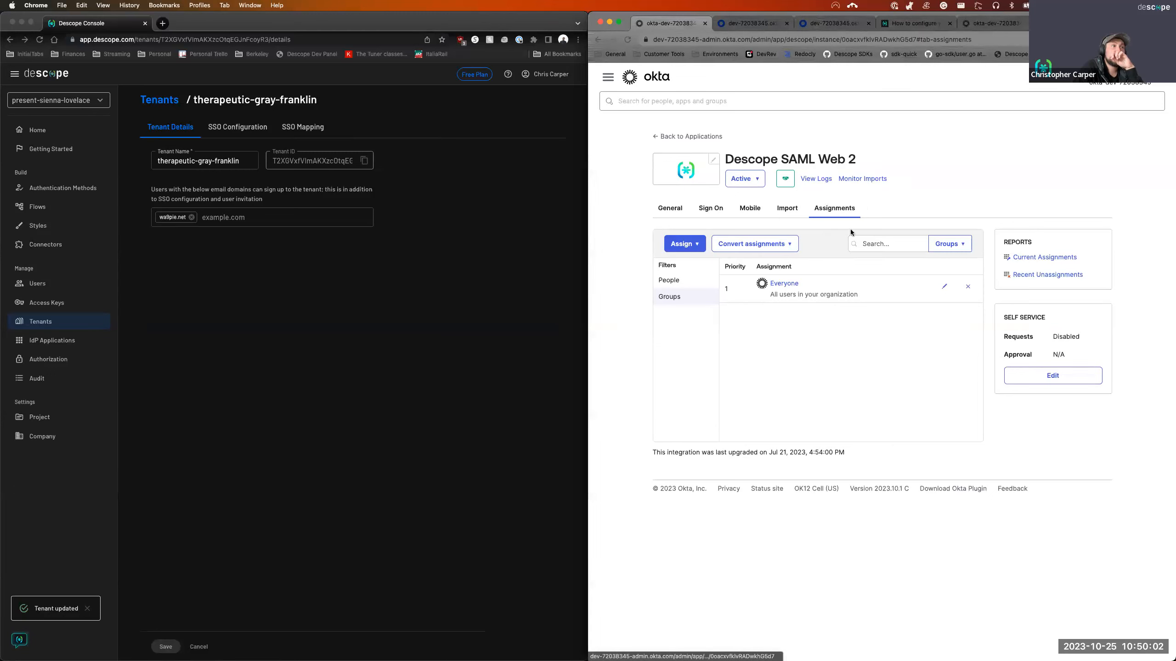
left_click(675, 279)
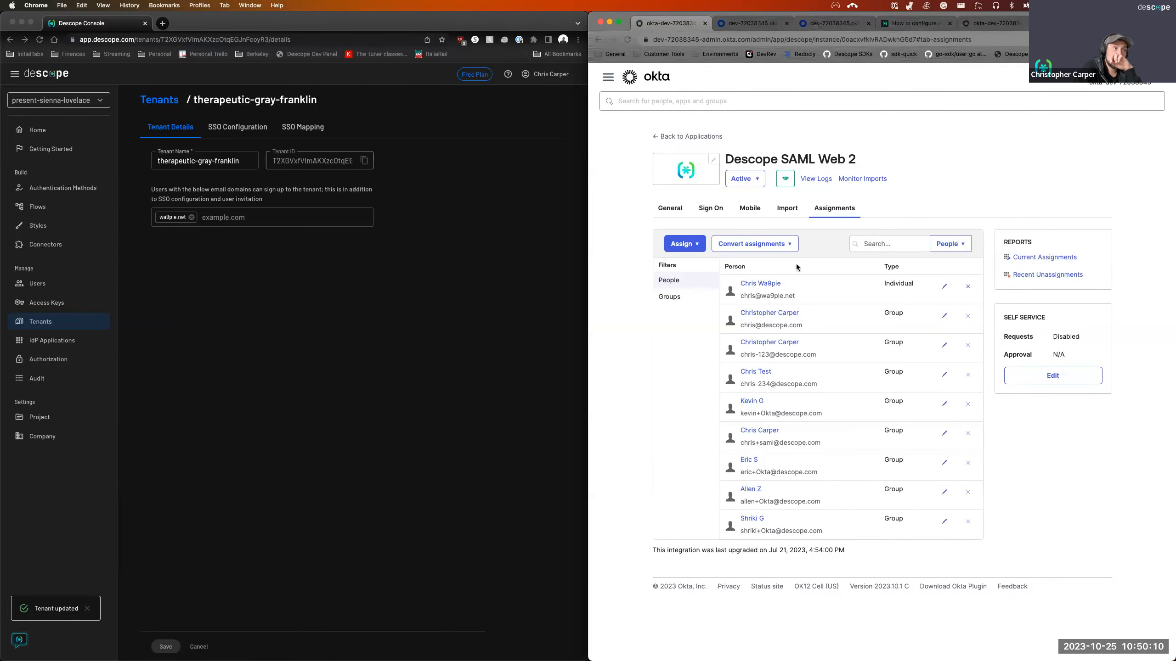
Step: Review the general, sign-on and import settings of the Descope SAML Web 2 app
left_click(679, 207)
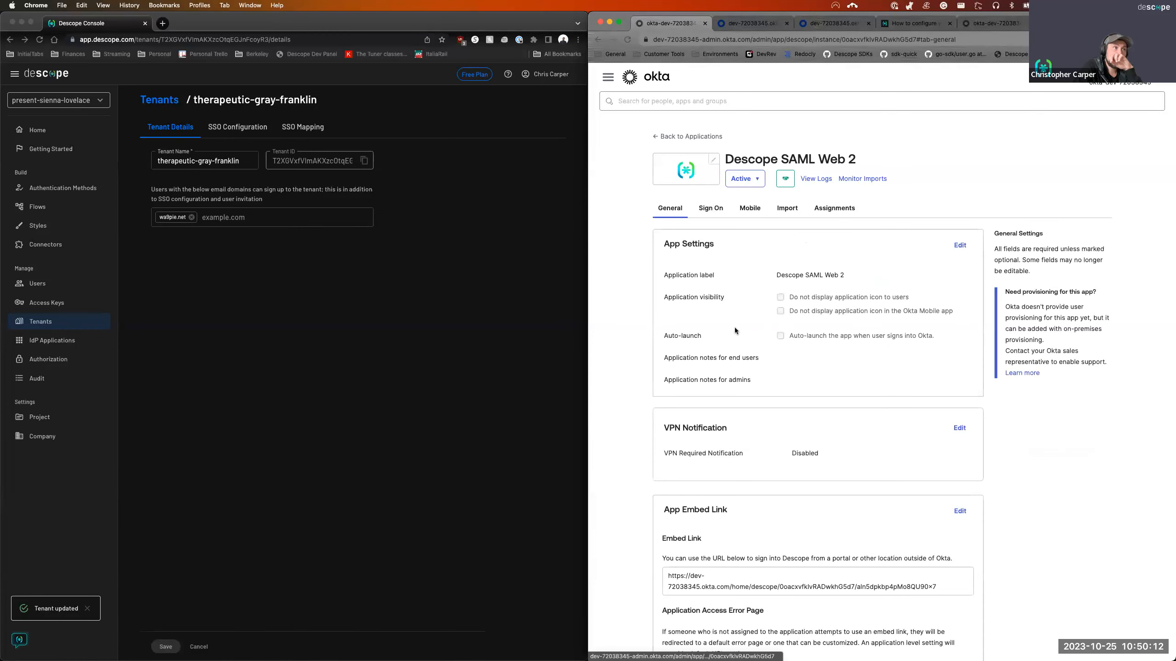
scroll(735, 327, "down", 2)
scroll(735, 327, "up", 2)
left_click(710, 209)
scroll(747, 287, "down", 5)
scroll(745, 286, "down", 3)
scroll(745, 287, "down", 6)
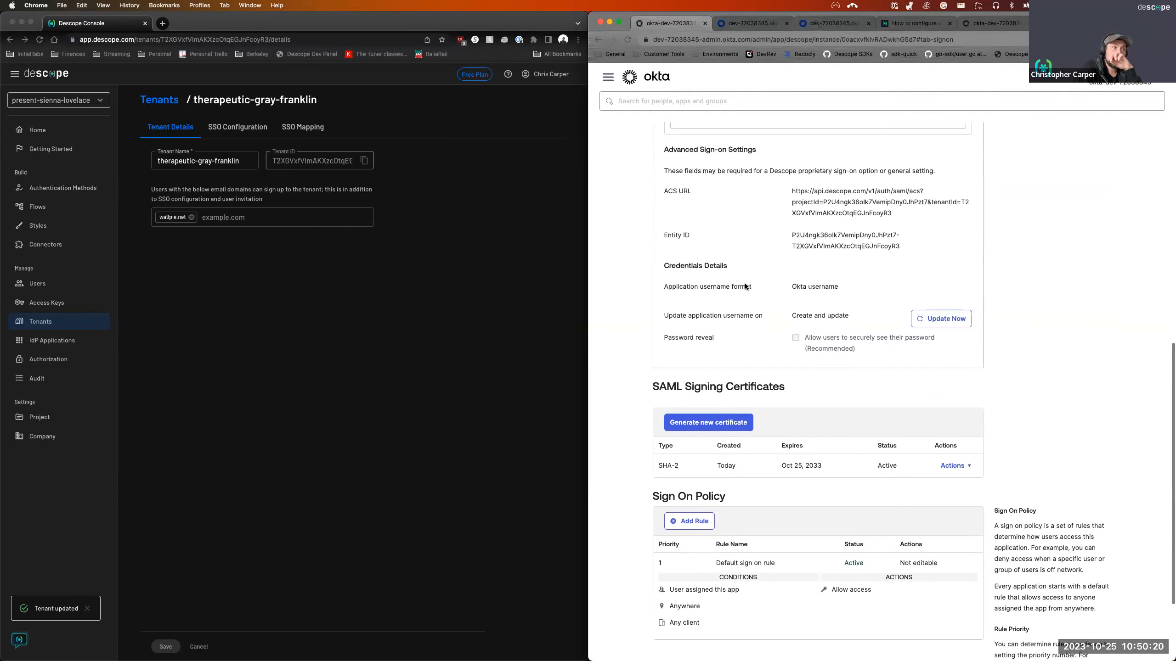
scroll(746, 286, "down", 2)
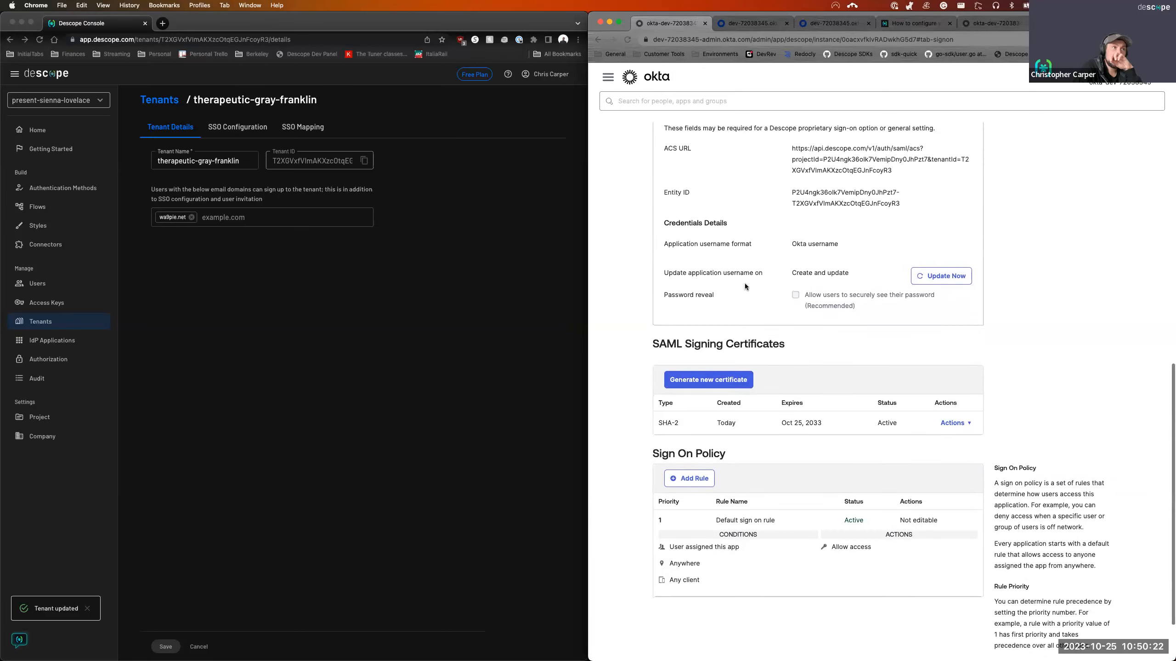
scroll(746, 286, "up", 15)
left_click(750, 208)
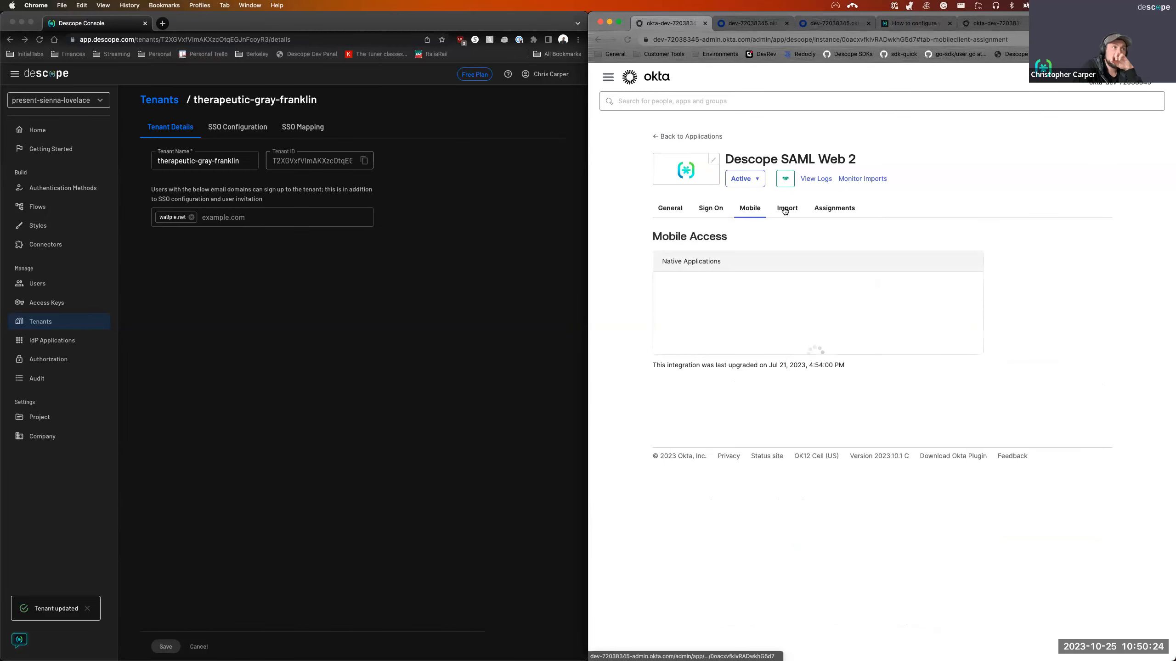
Step: Look up the group memberships of the individually assigned app user and copy the group name ChrisTestGroupSSOTenant
left_click(832, 208)
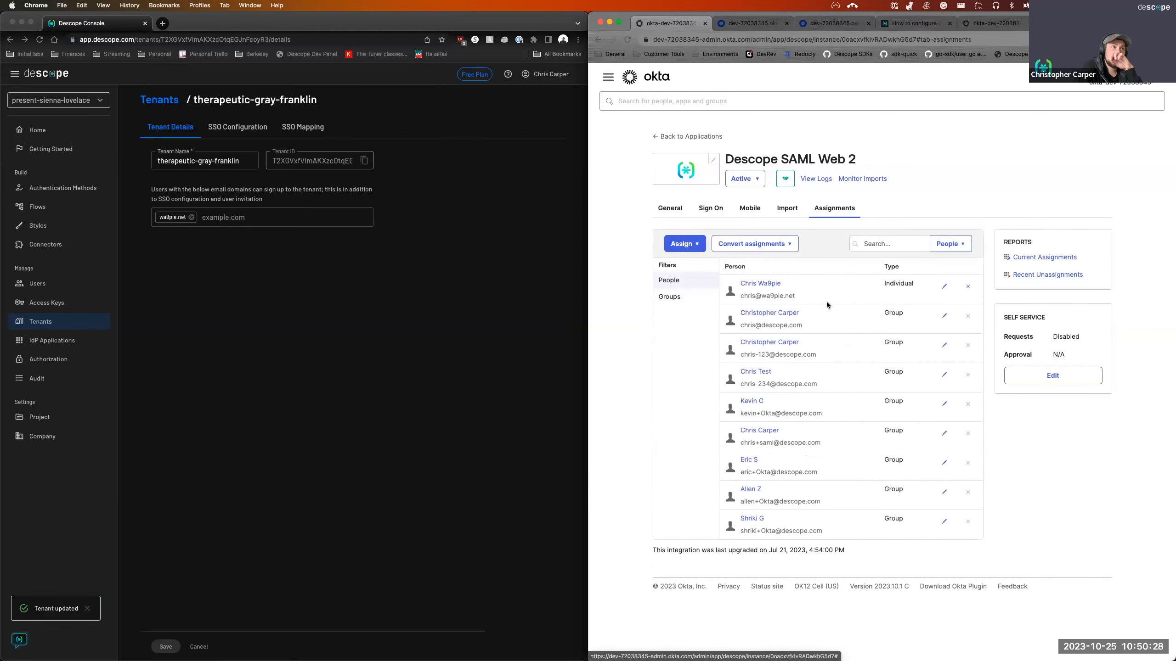
left_click(765, 285)
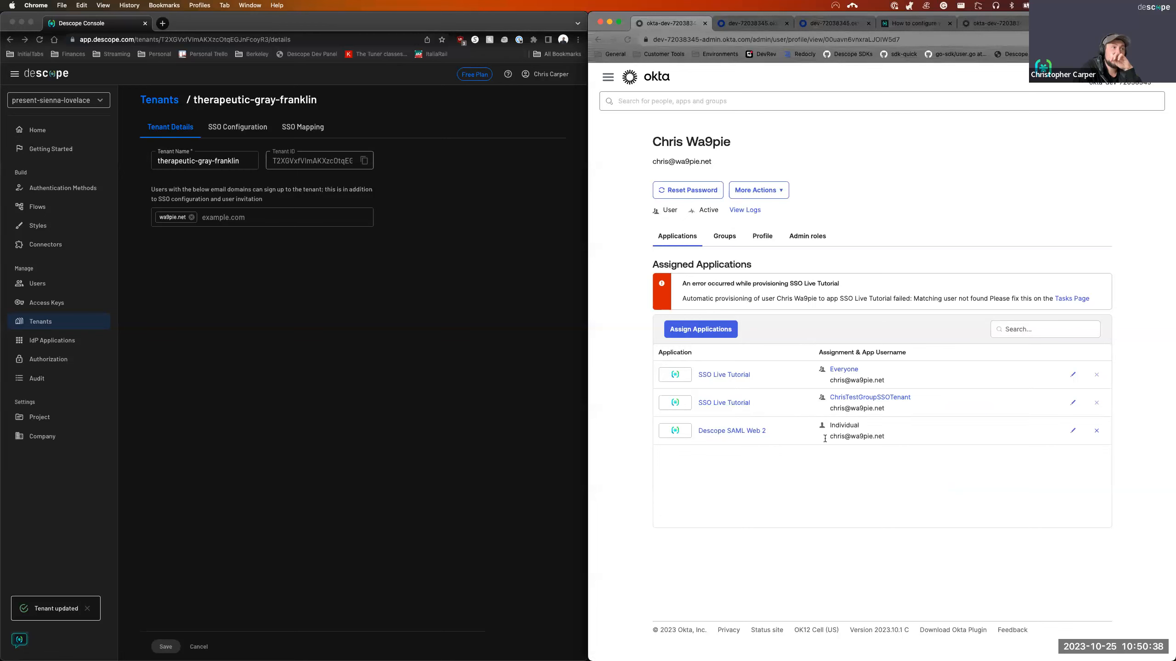
left_click(717, 237)
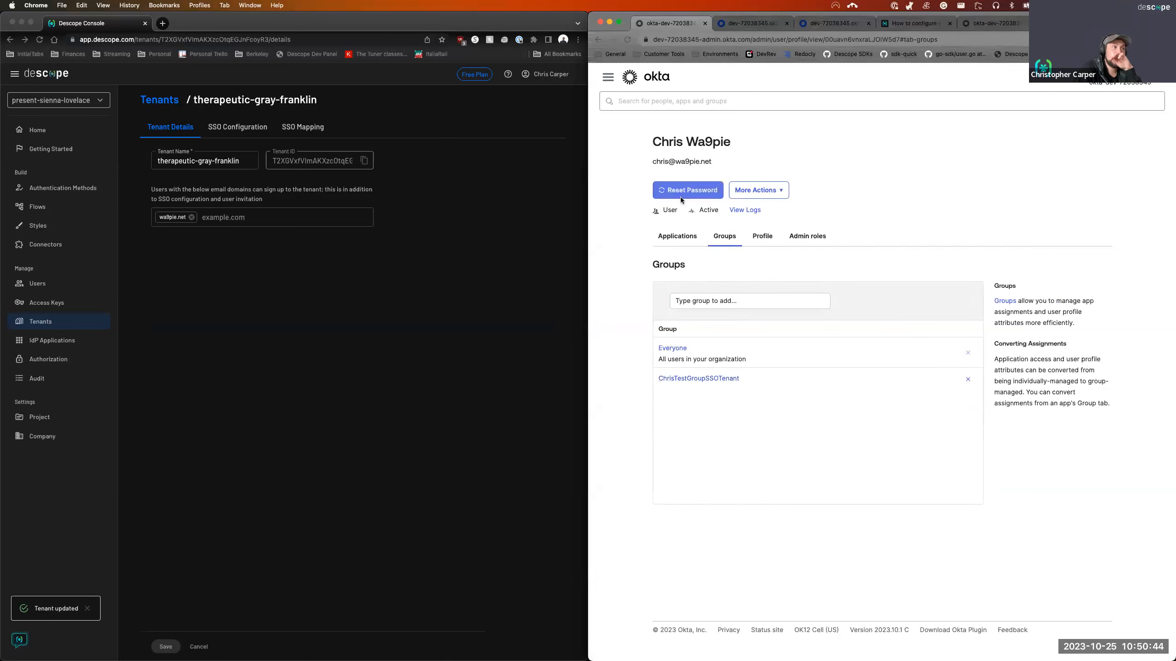
mouse_move(747, 380)
left_mouse_down()
mouse_move(661, 380)
mouse_move(747, 377)
mouse_move(717, 379)
mouse_move(739, 381)
left_mouse_up()
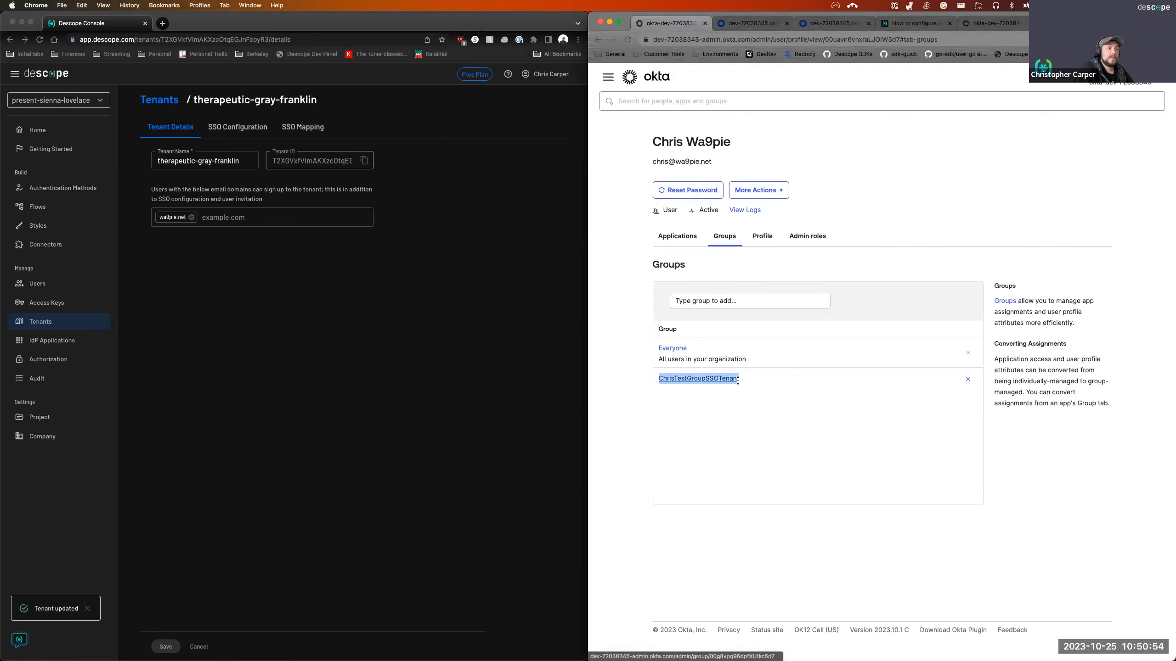
Step: Open the Descope SAML Web 2 app's sign-on settings for editing and expand the optional SAML attributes
left_click(608, 77)
left_click(641, 265)
left_click(634, 289)
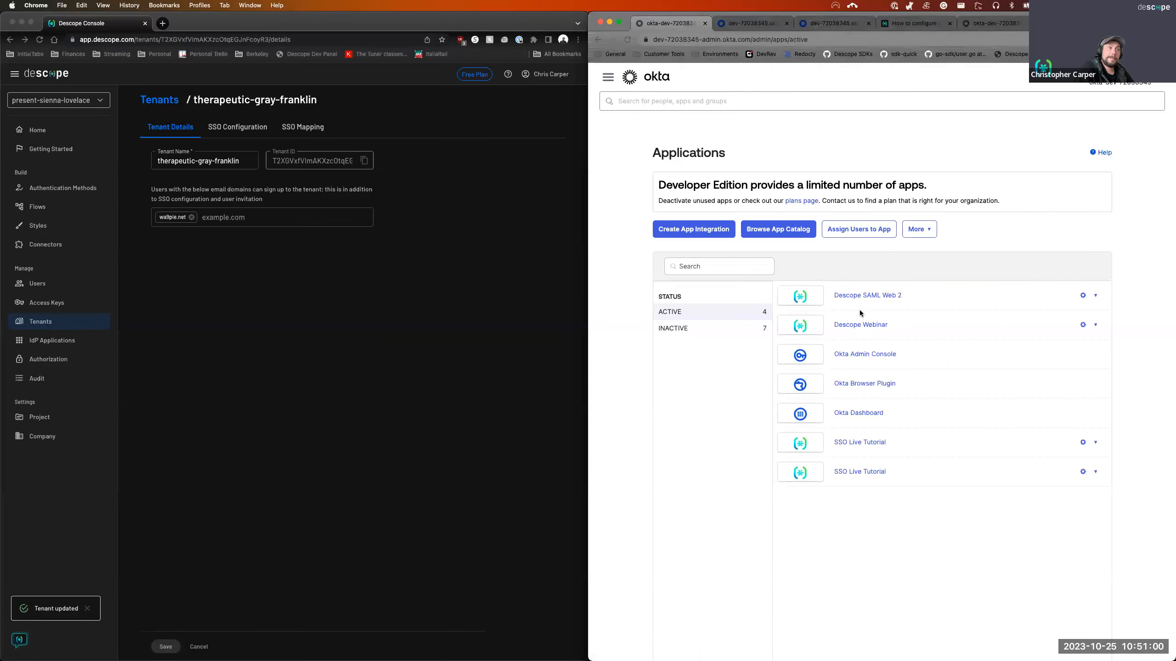
left_click(870, 295)
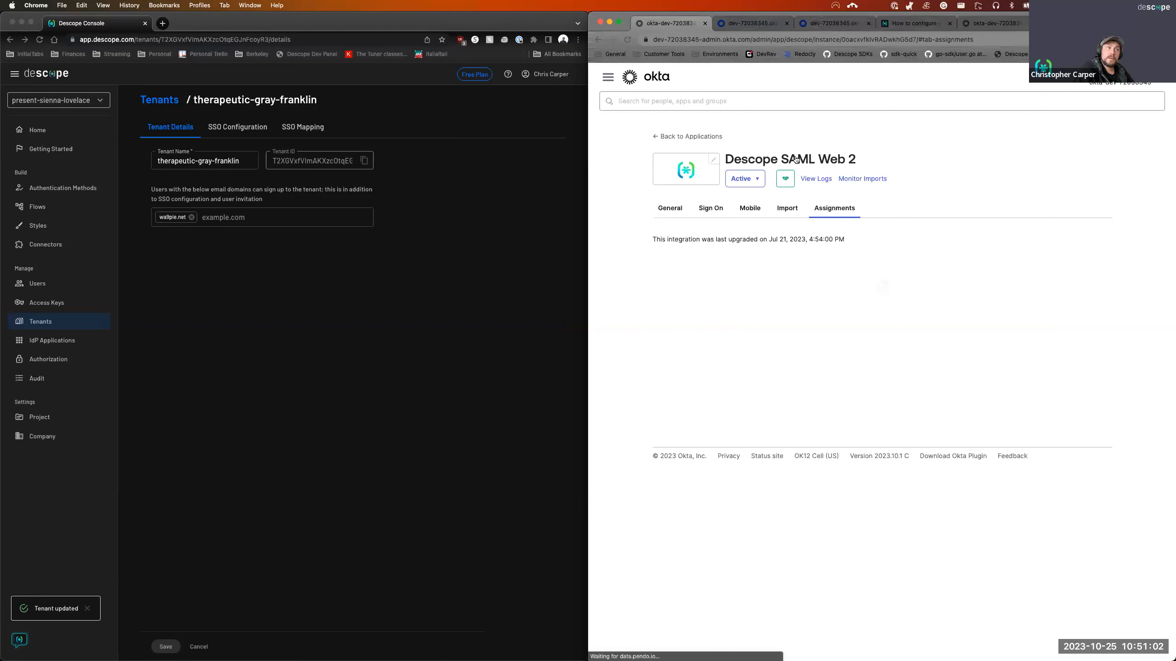
left_click(713, 208)
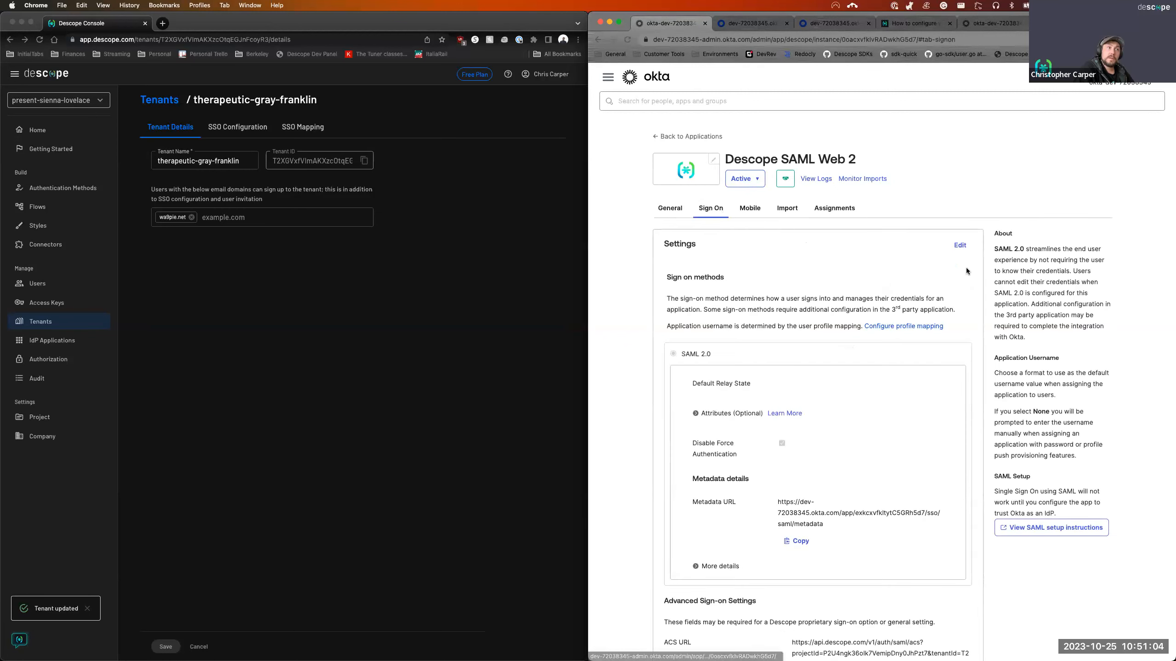
left_click(960, 245)
scroll(832, 419, "down", 5)
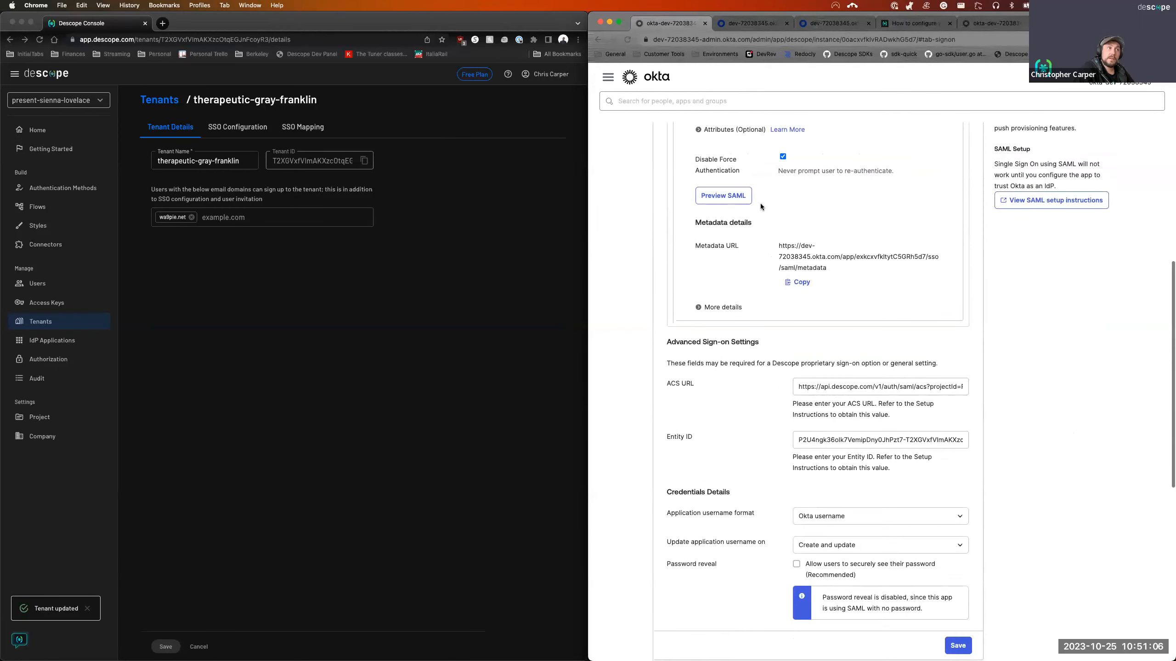
scroll(755, 211, "up", 3)
left_click(708, 226)
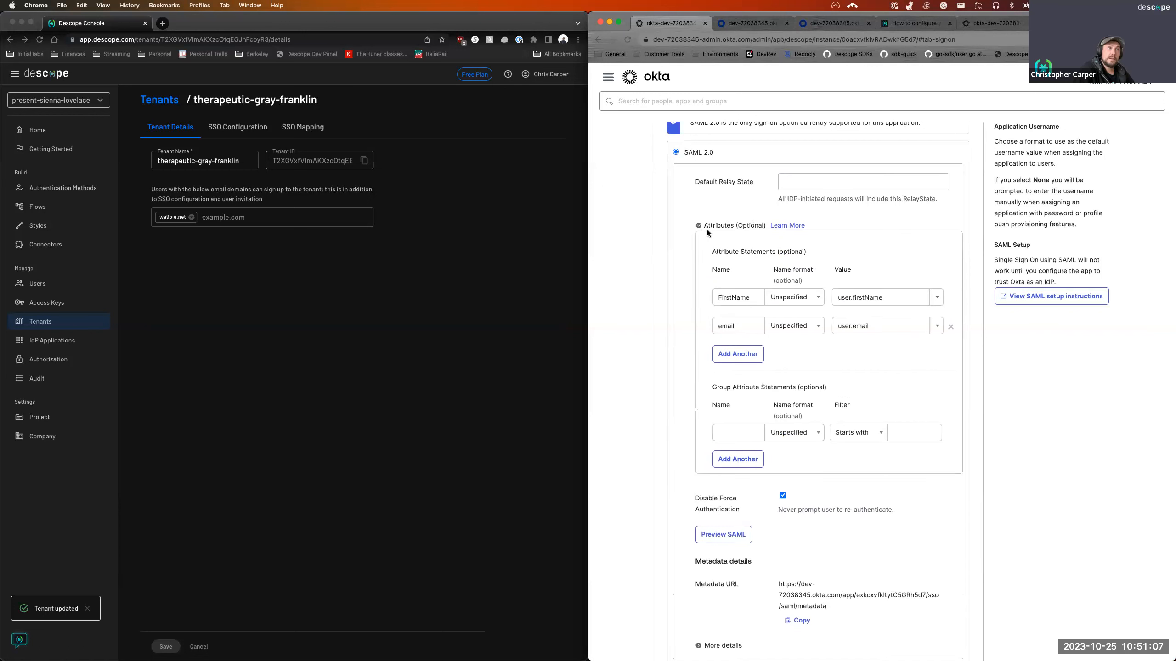
Step: Rename the FirstName attribute statement to displayName
left_click(748, 299)
double_click(752, 297)
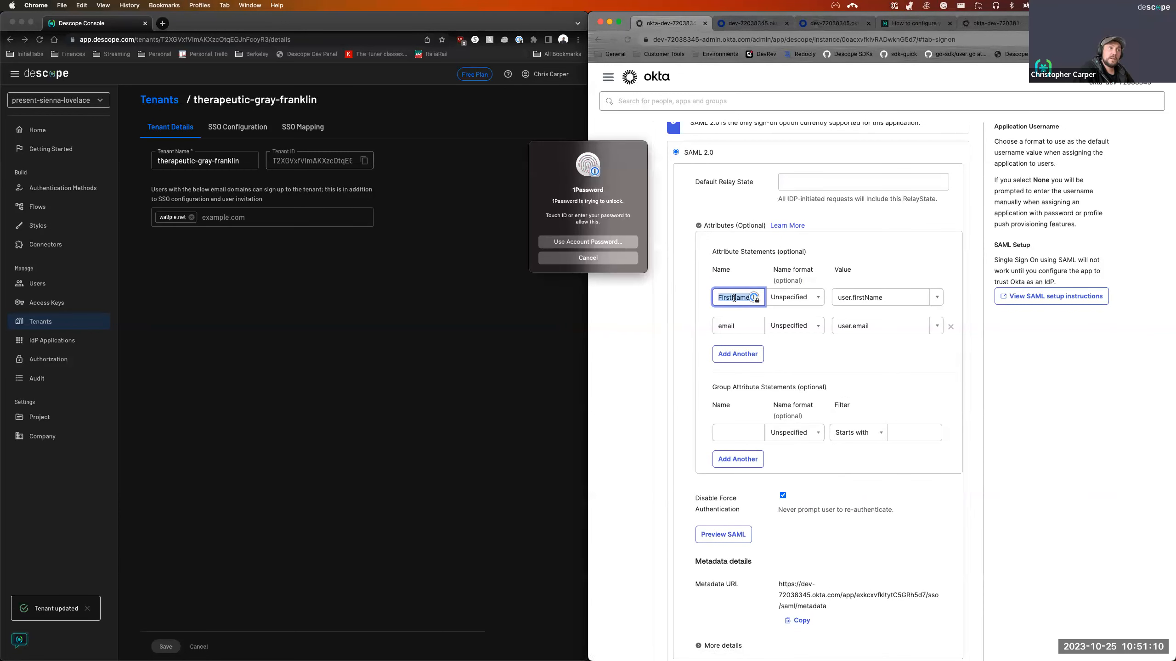
left_click(578, 259)
left_click(374, 165)
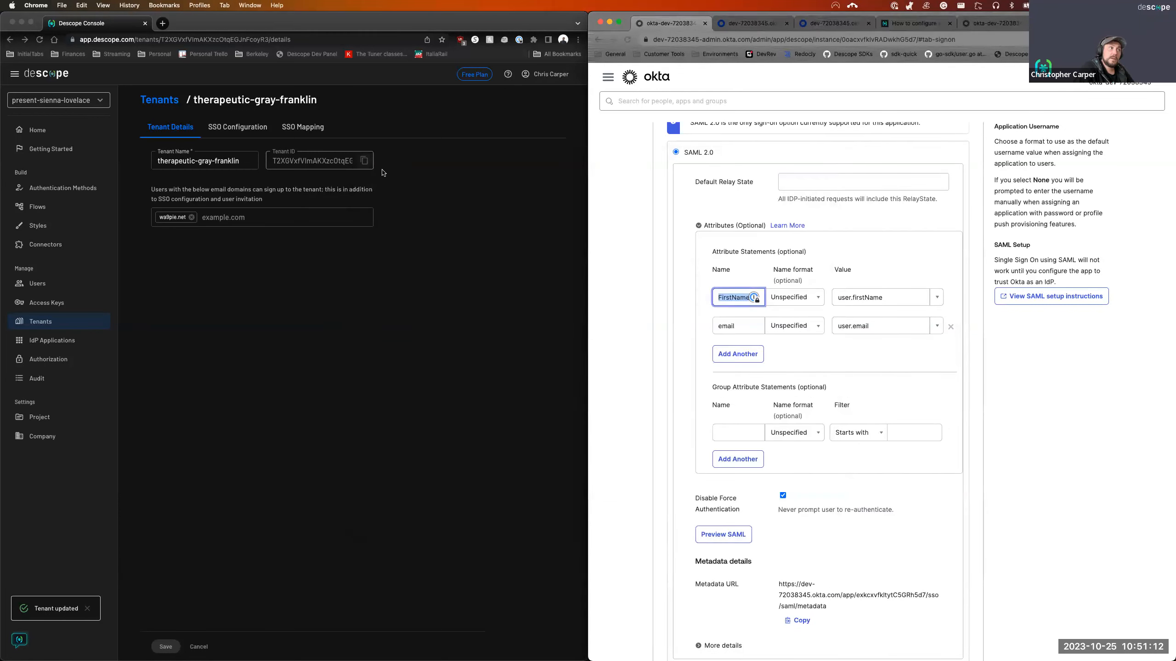
type("do")
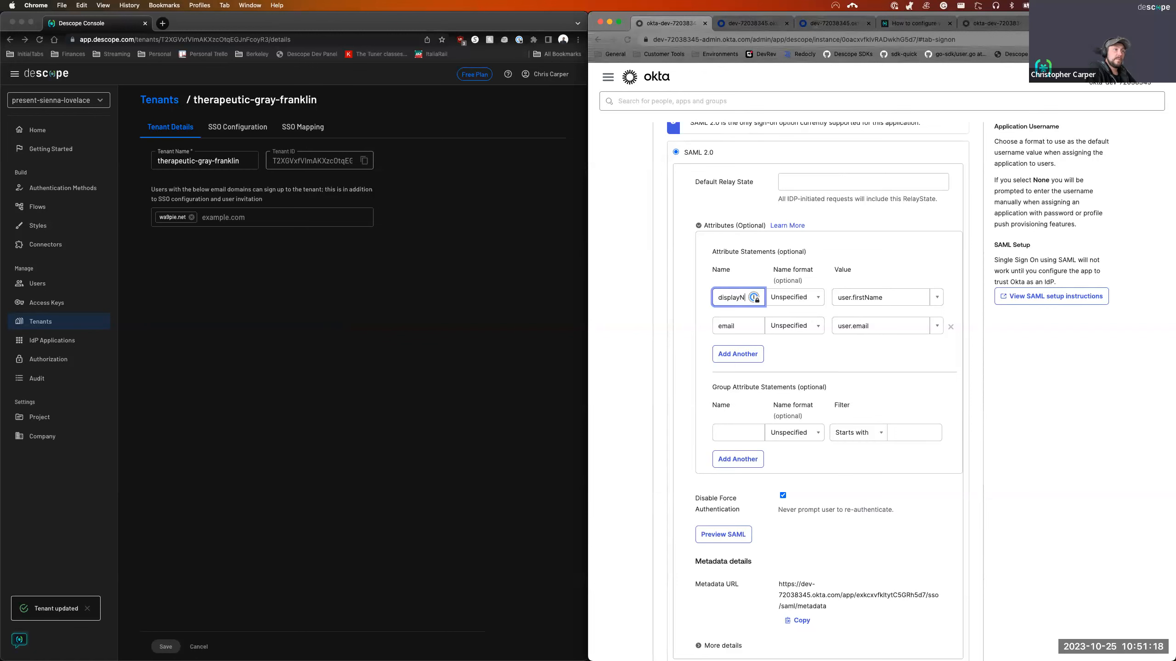
Step: Define a group attribute statement named group with the filter Equals ChrisTestGroupSSOTenant, and save the sign-on settings
left_click(737, 433)
type("group")
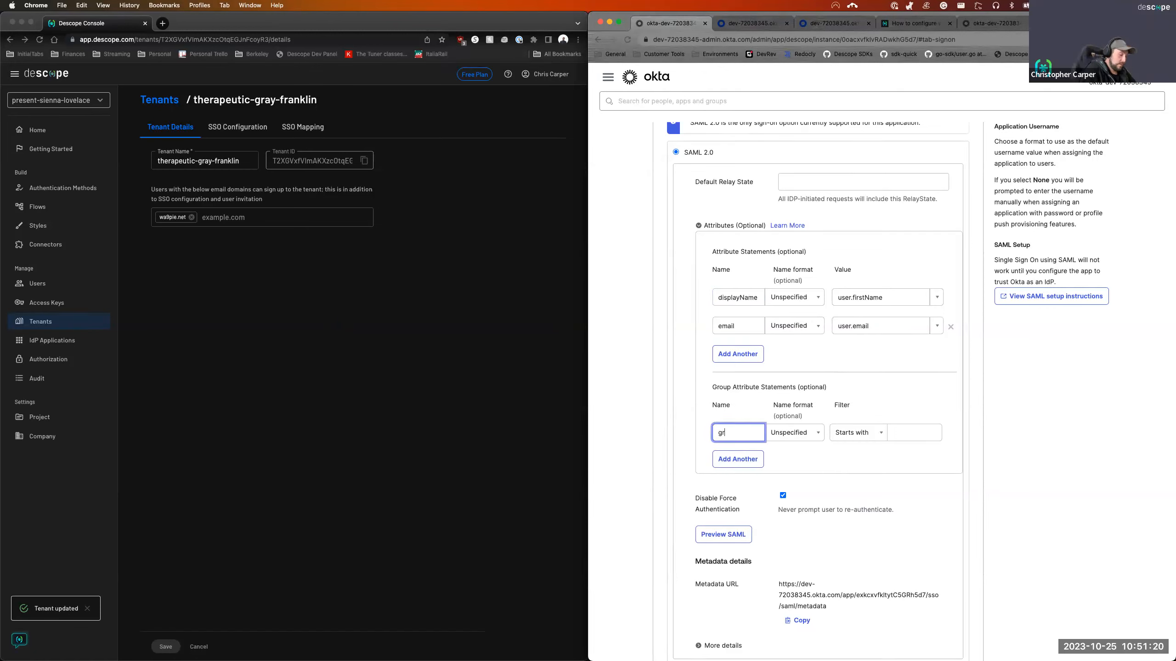
left_click(904, 434)
type("ChrisTestGroup")
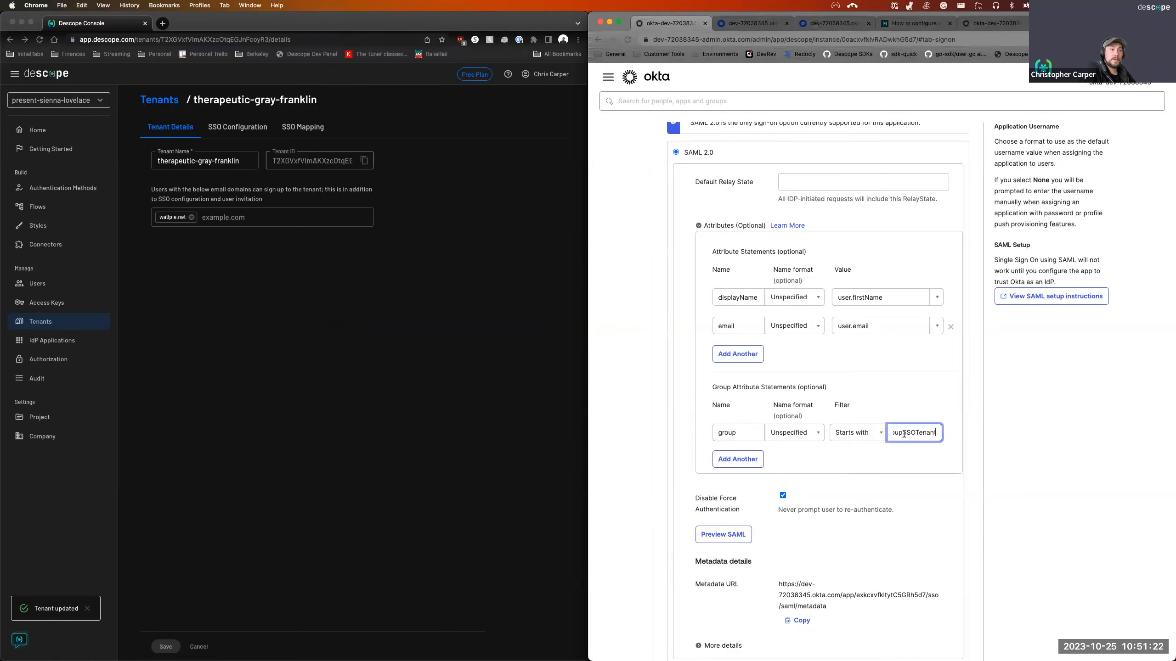
left_click(861, 436)
left_click(862, 469)
scroll(821, 475, "down", 10)
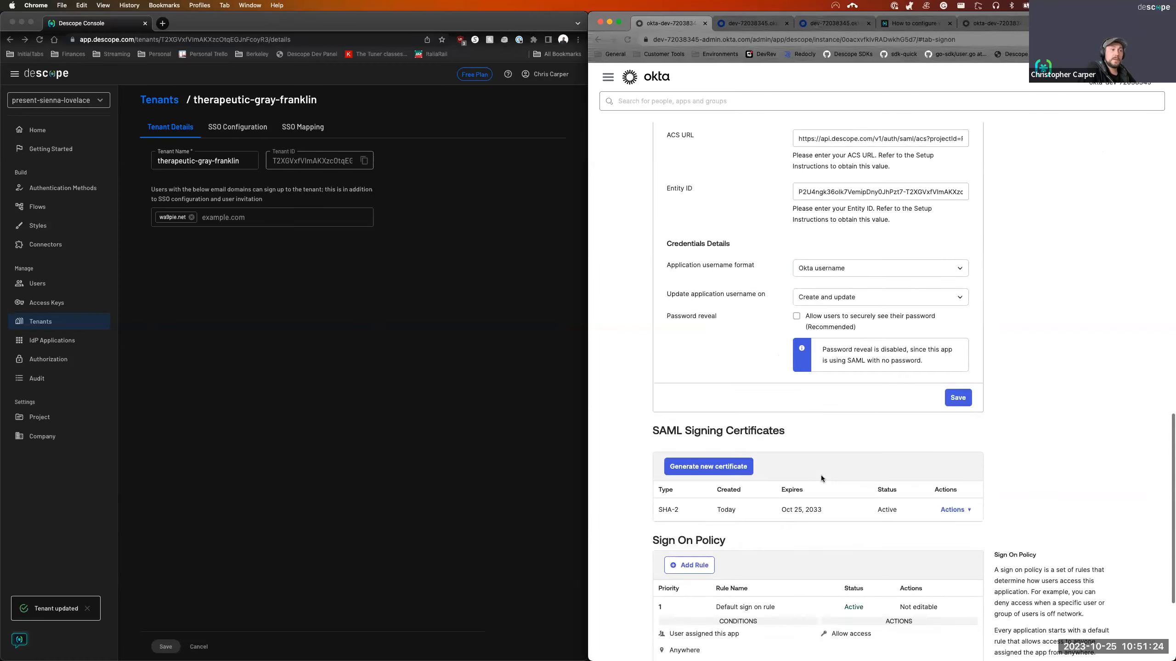
left_click(962, 244)
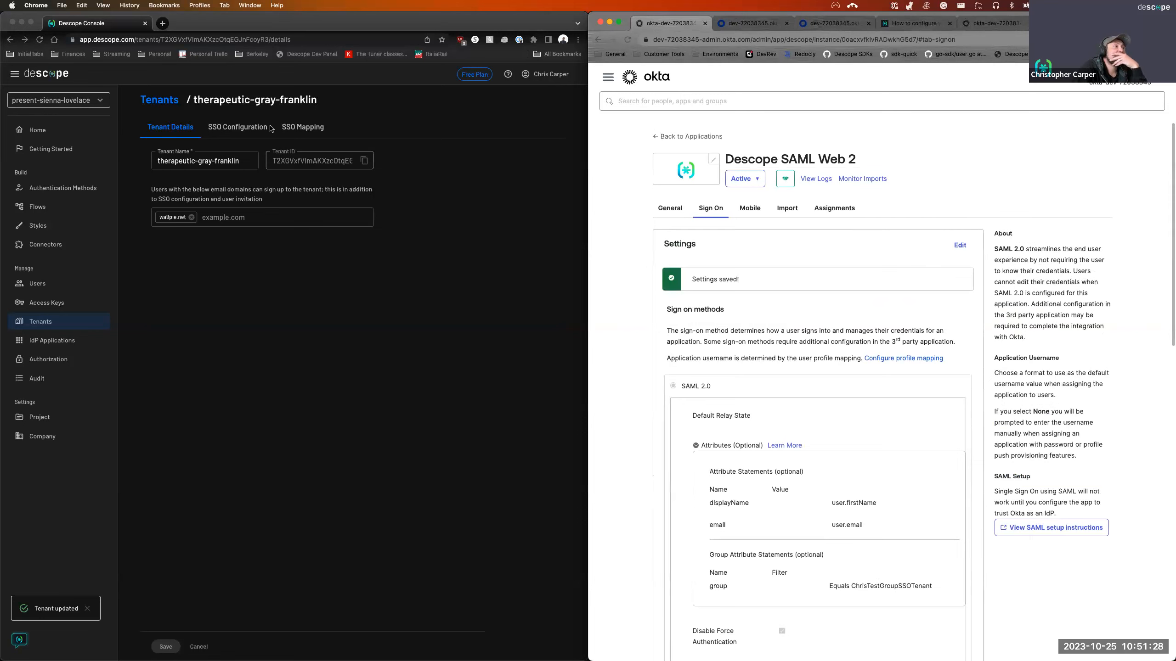
Step: Compare the Descope tenant's SSO attribute mapping with the attribute statements saved in Okta
left_click(256, 129)
left_click(286, 129)
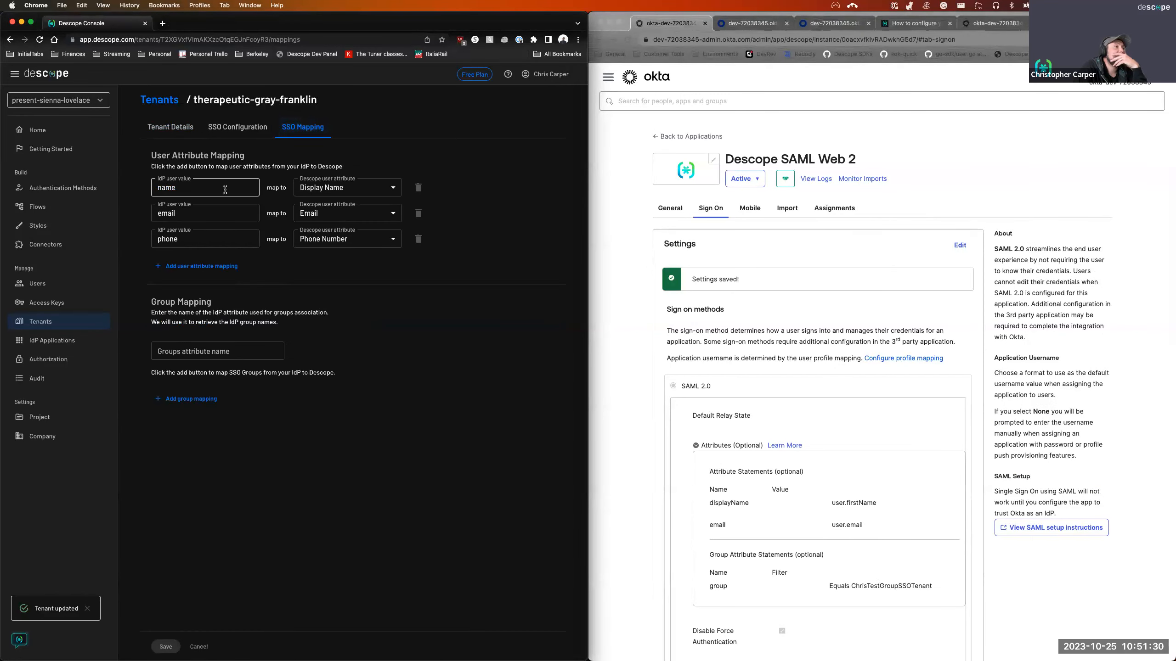
scroll(722, 338, "down", 5)
scroll(723, 342, "down", 5)
scroll(909, 246, "up", 1)
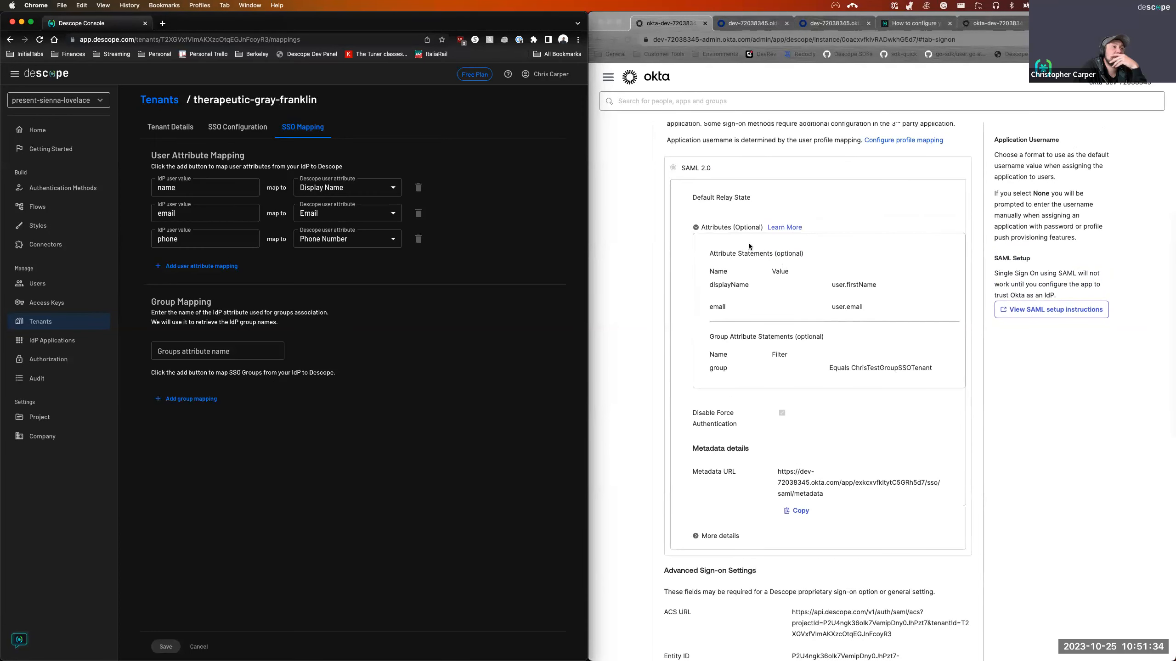
left_click(785, 292)
Step: Edit the Okta sign-on settings again and rename the displayName attribute statement to name
scroll(952, 168, "up", 4)
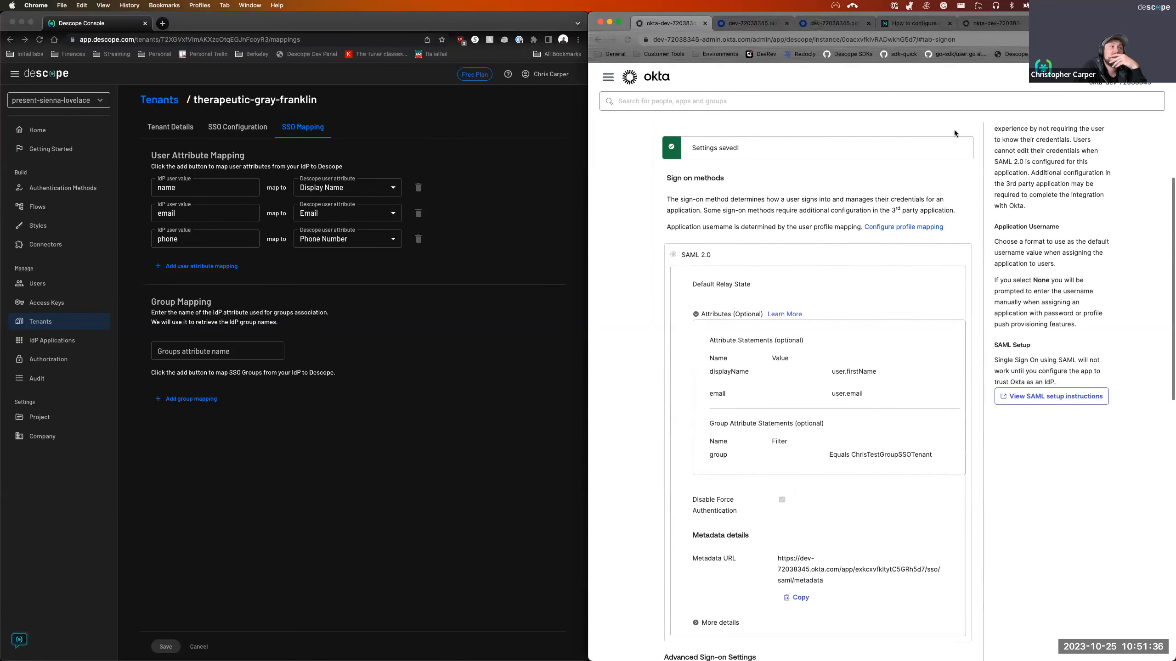
scroll(953, 133, "up", 4)
left_click(955, 193)
left_click(738, 510)
double_click(738, 510)
type("name")
scroll(659, 488, "down", 2)
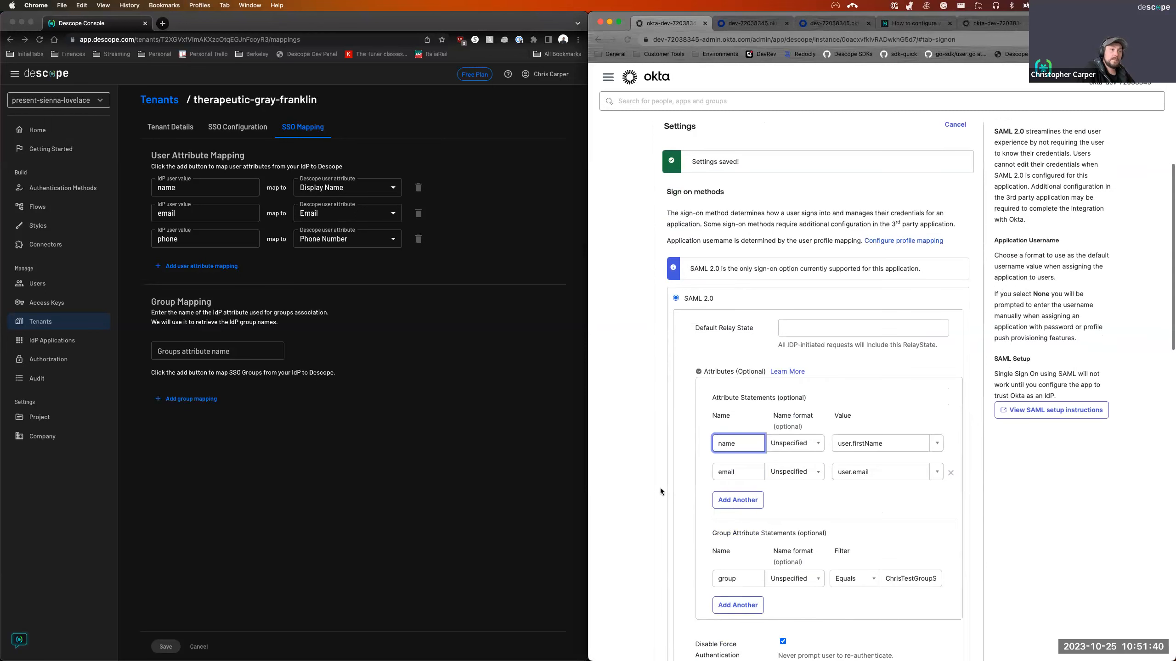
scroll(659, 488, "down", 6)
scroll(772, 547, "down", 1)
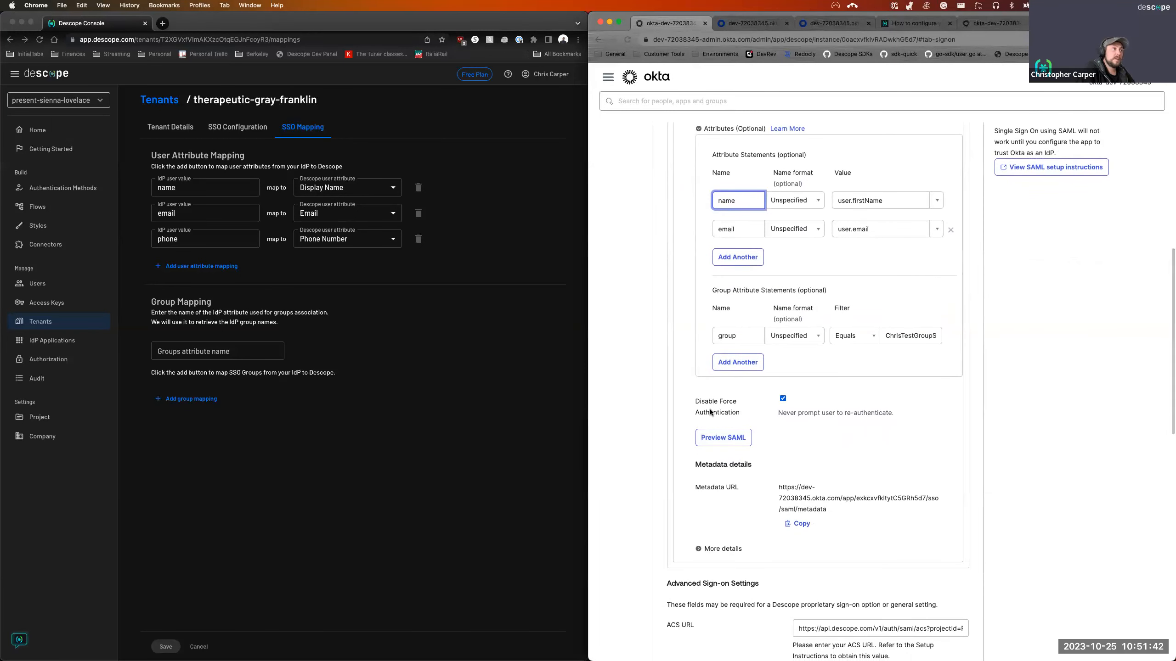
Step: Save the edited sign-on settings of the Okta SAML app
left_click(237, 354)
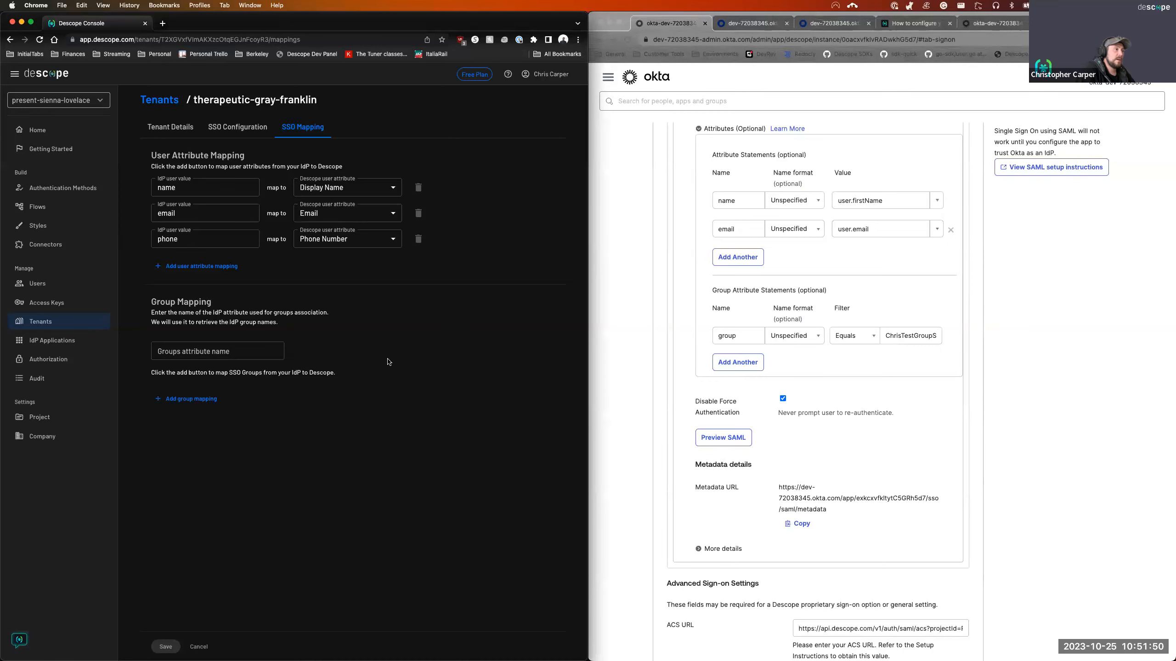
left_click(911, 405)
scroll(911, 405, "down", 15)
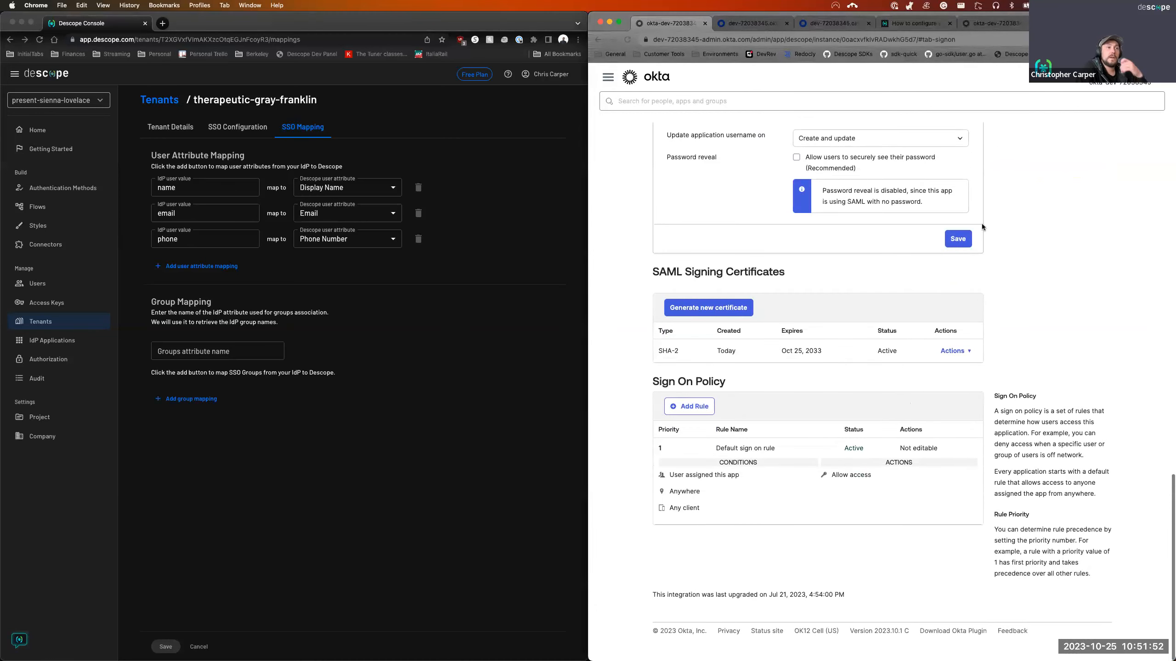
left_click(957, 239)
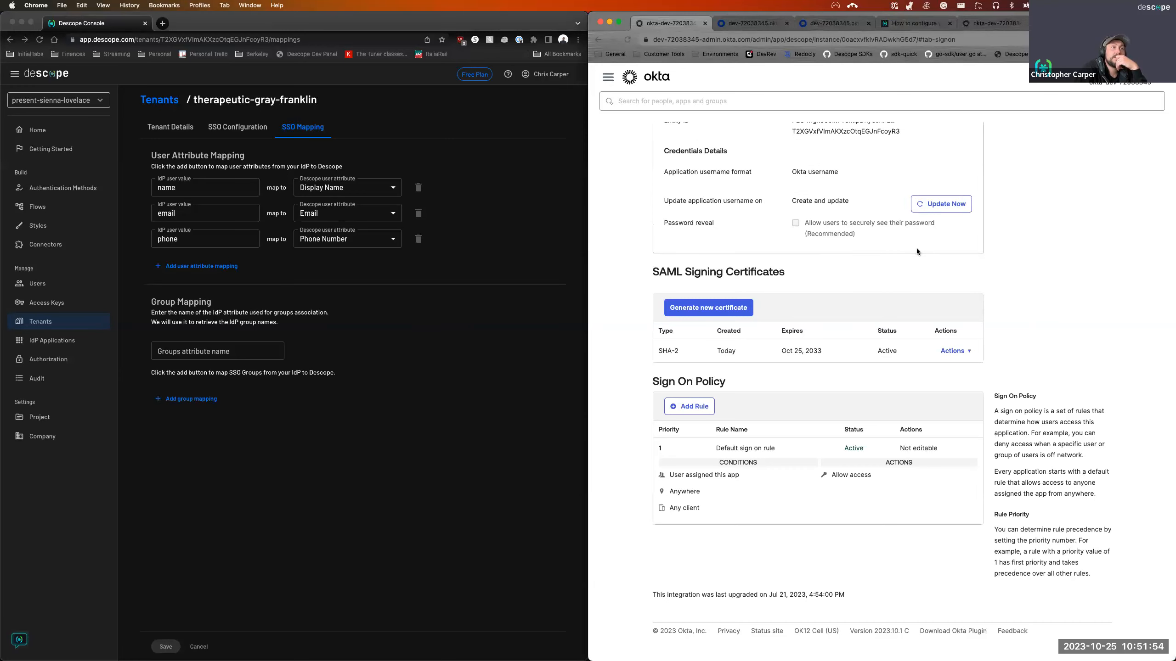
Step: Assign the Descope SAML Web 2 app to the group ChrisTestGroupSSOTenant
left_click(817, 210)
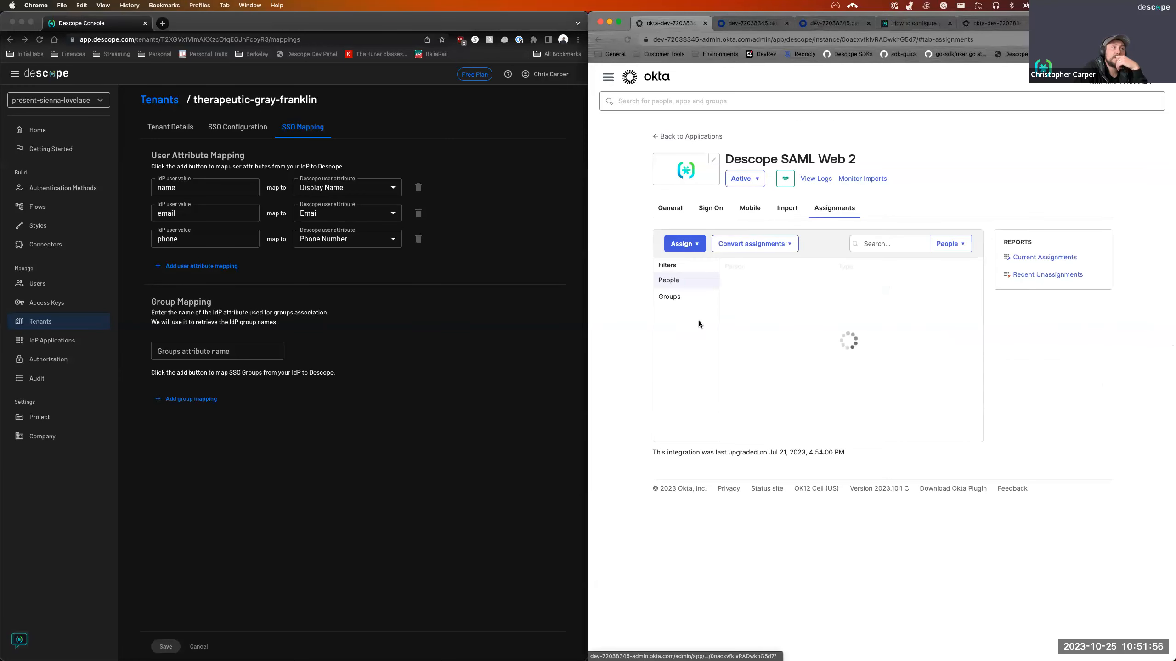
left_click(674, 297)
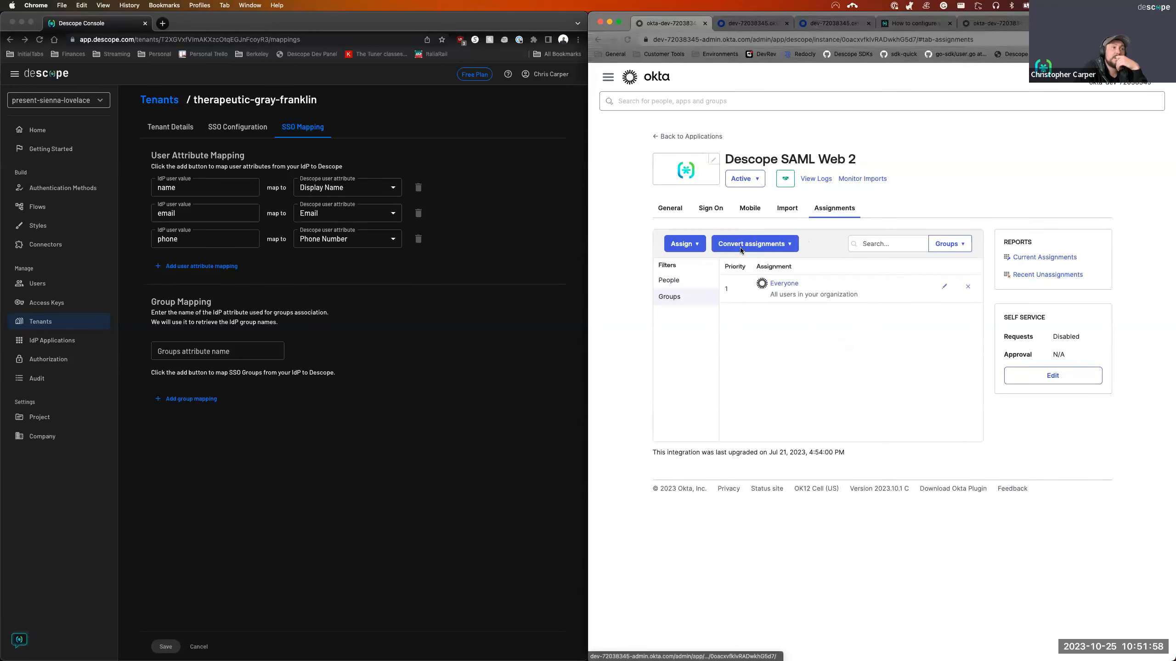
left_click(687, 245)
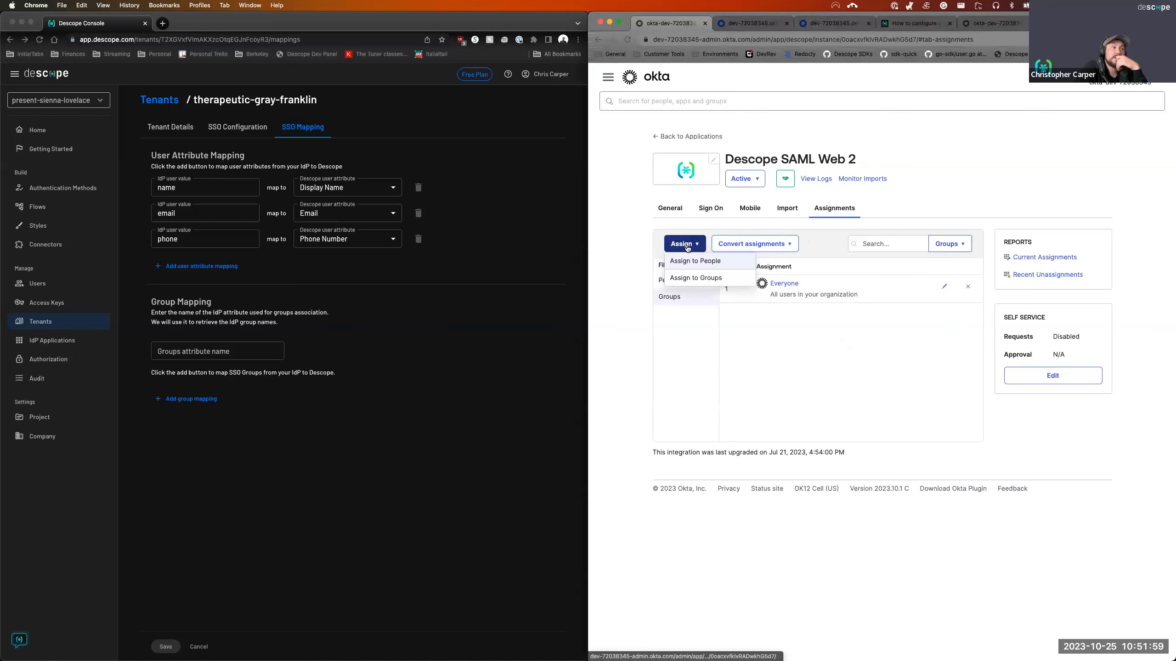
left_click(728, 278)
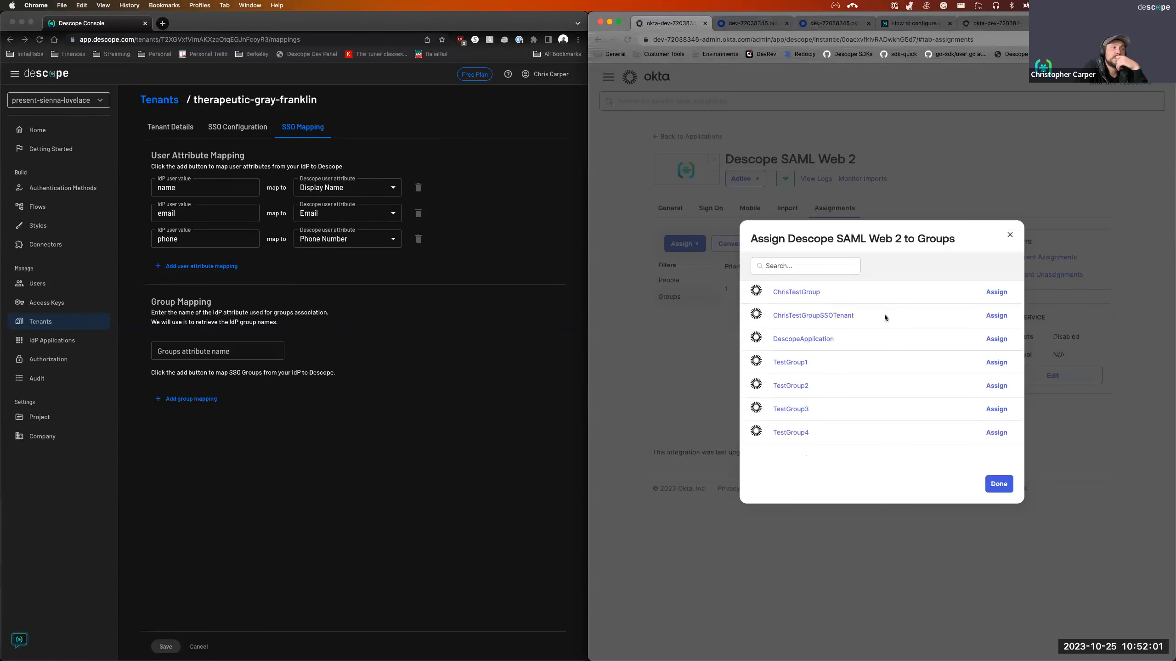
left_click(822, 318)
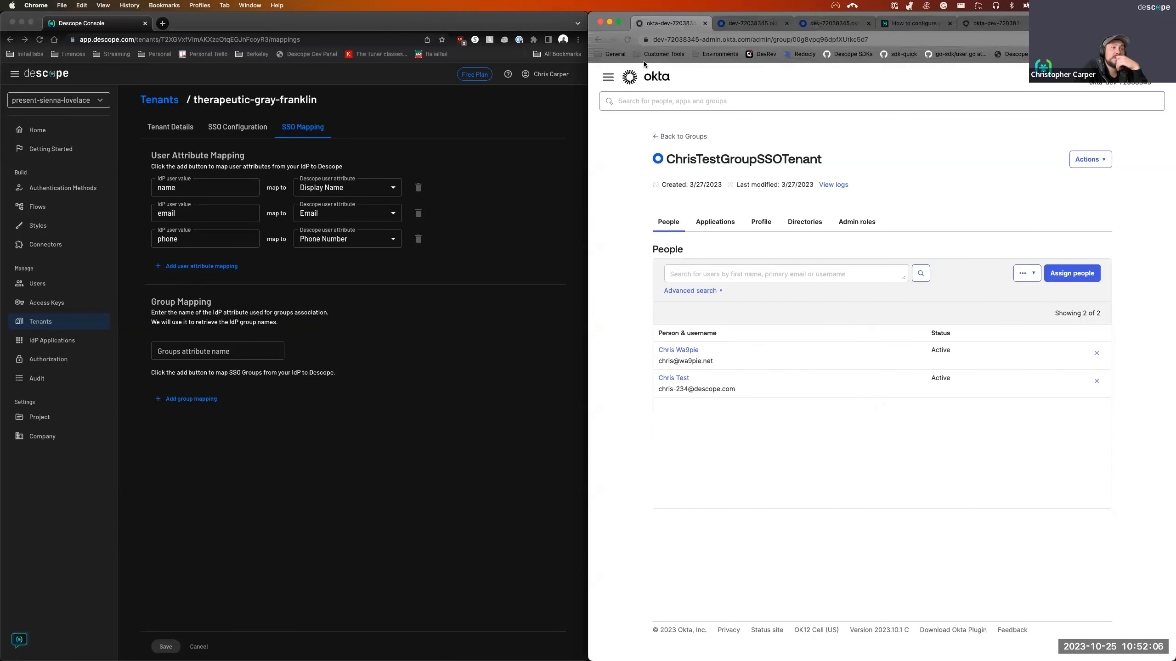
left_click(598, 40)
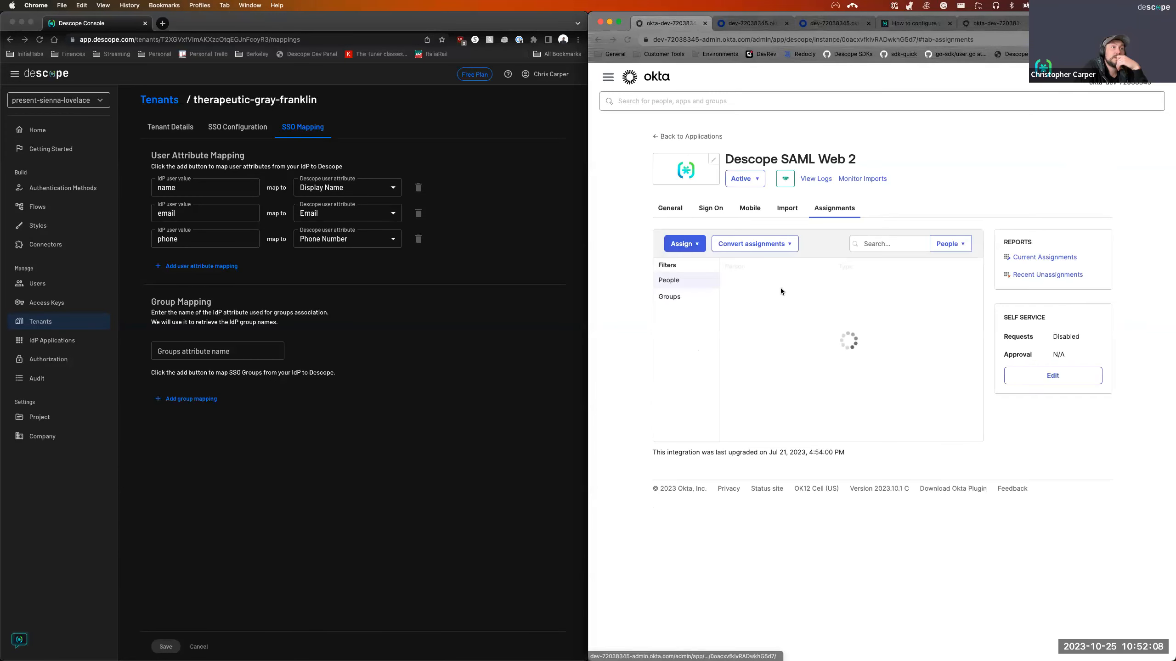
left_click(682, 243)
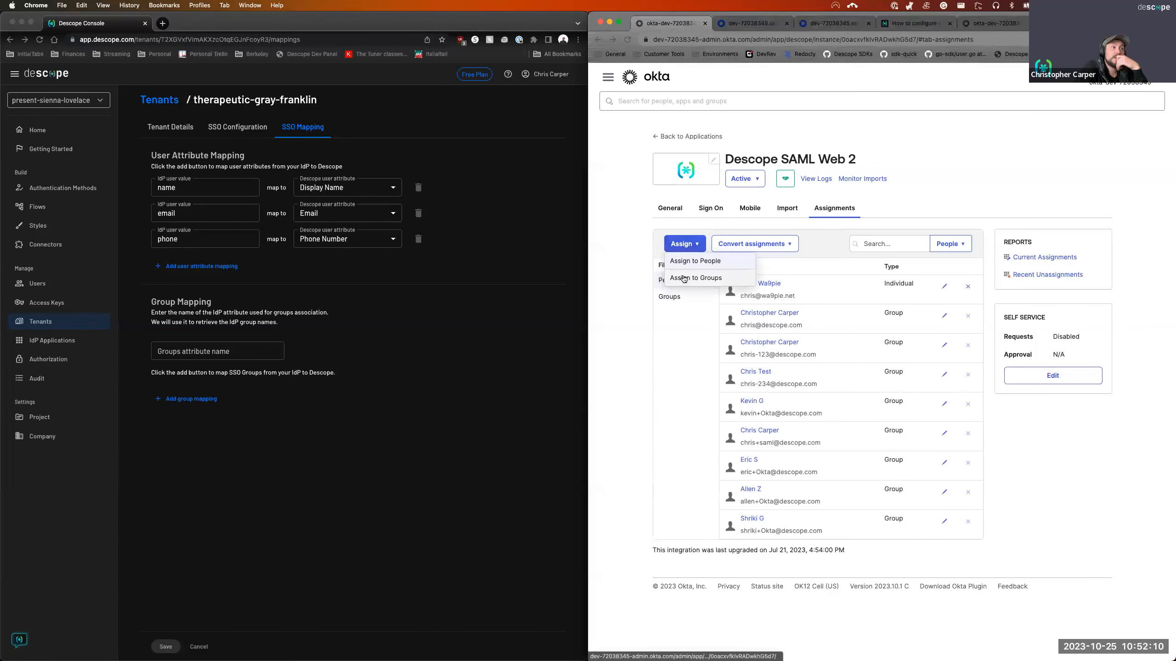
left_click(725, 278)
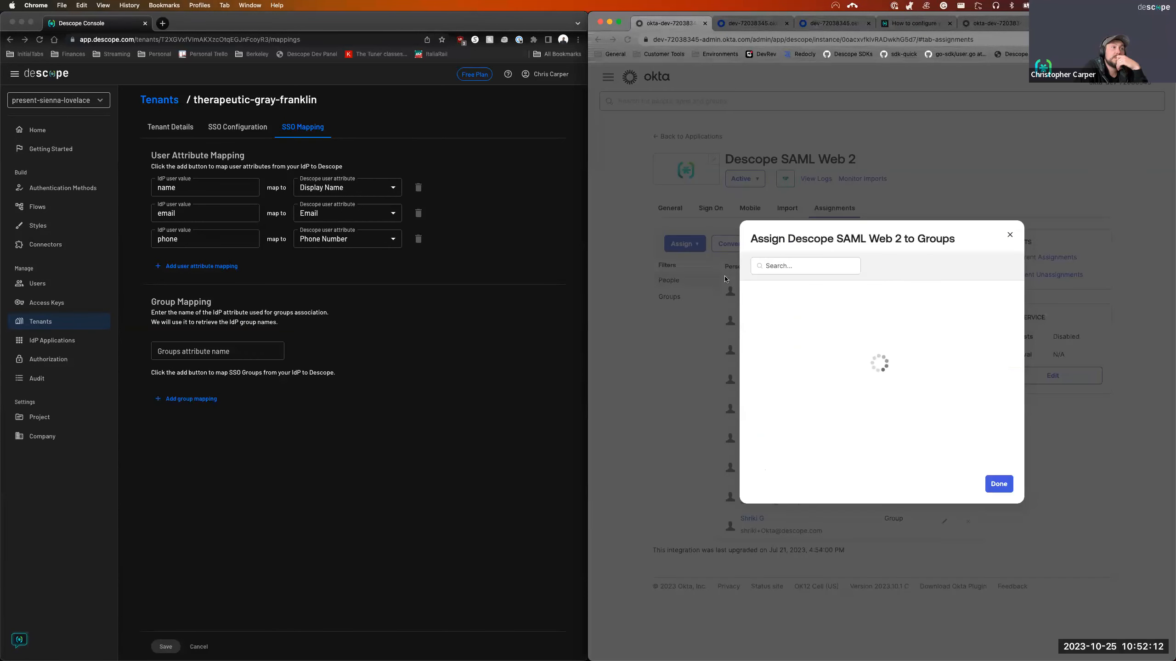
left_click(995, 317)
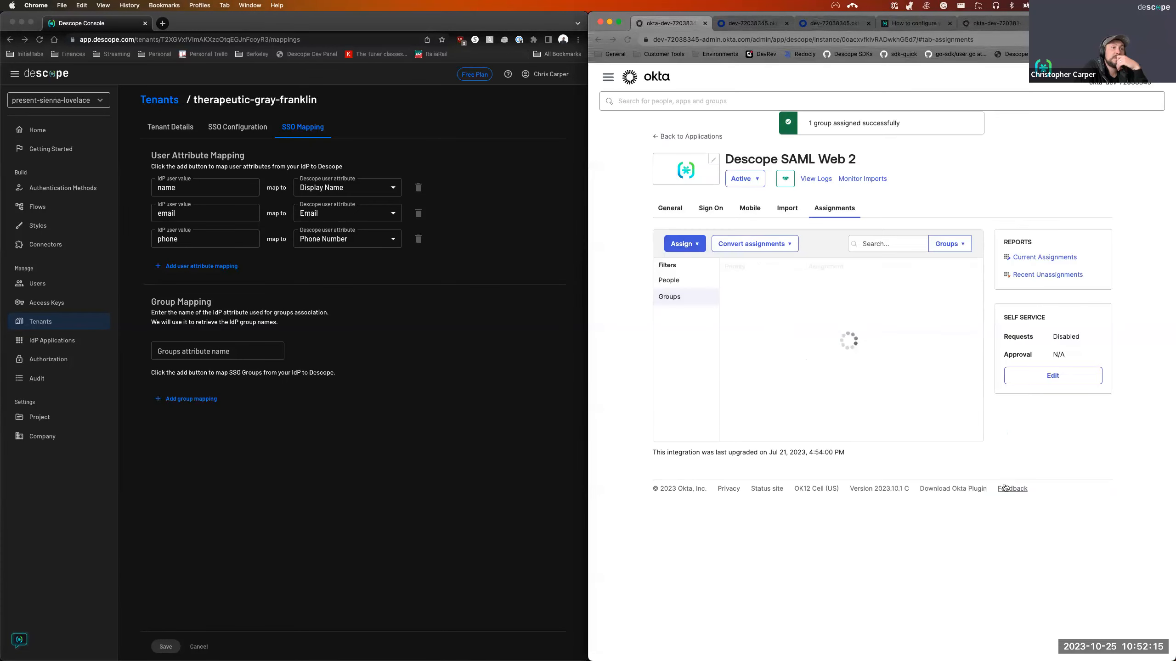
left_click(998, 484)
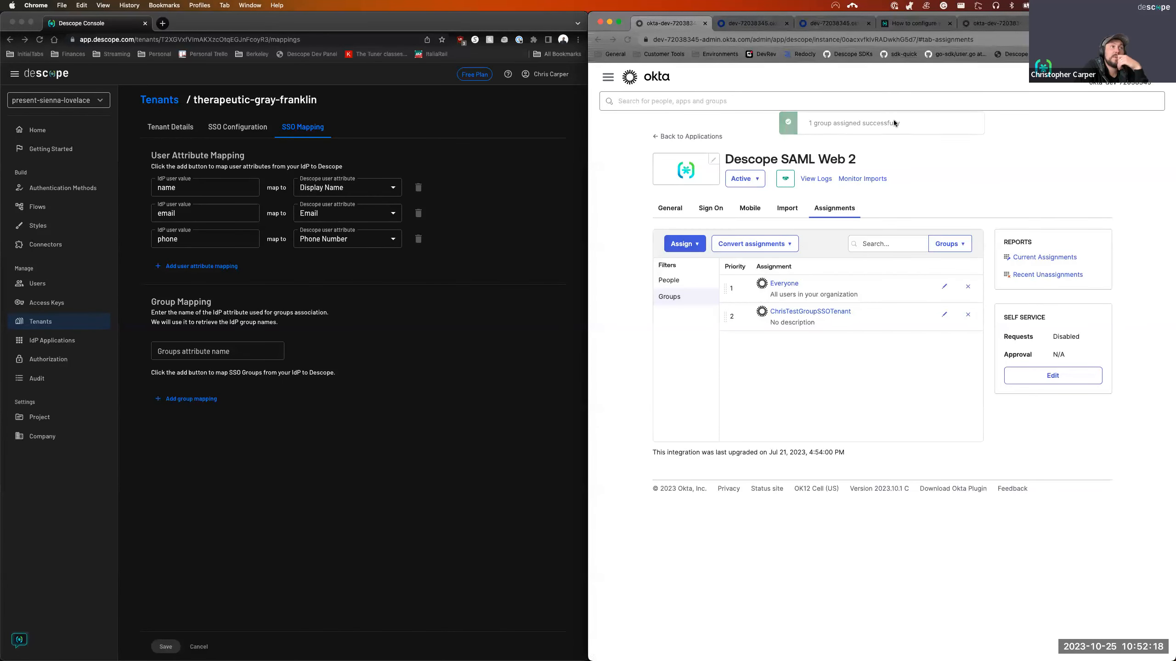
Step: Try signing in to the sample app through SSO with the test user's email, and return to its login page
left_click(1076, 23)
left_click(758, 229)
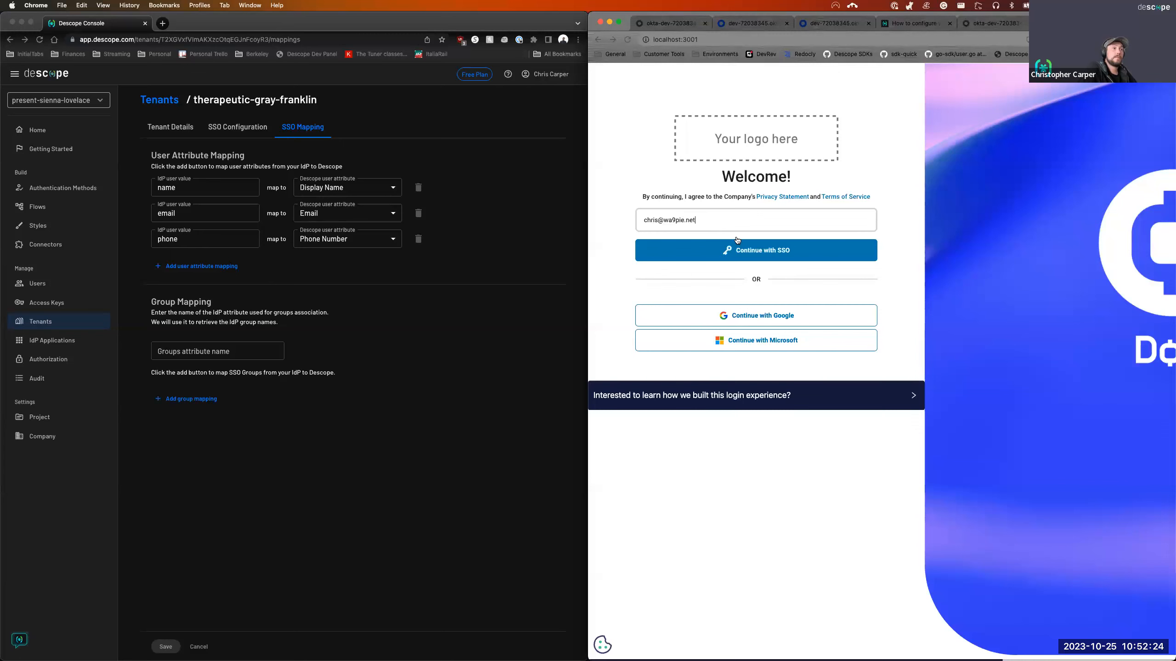
left_click(737, 242)
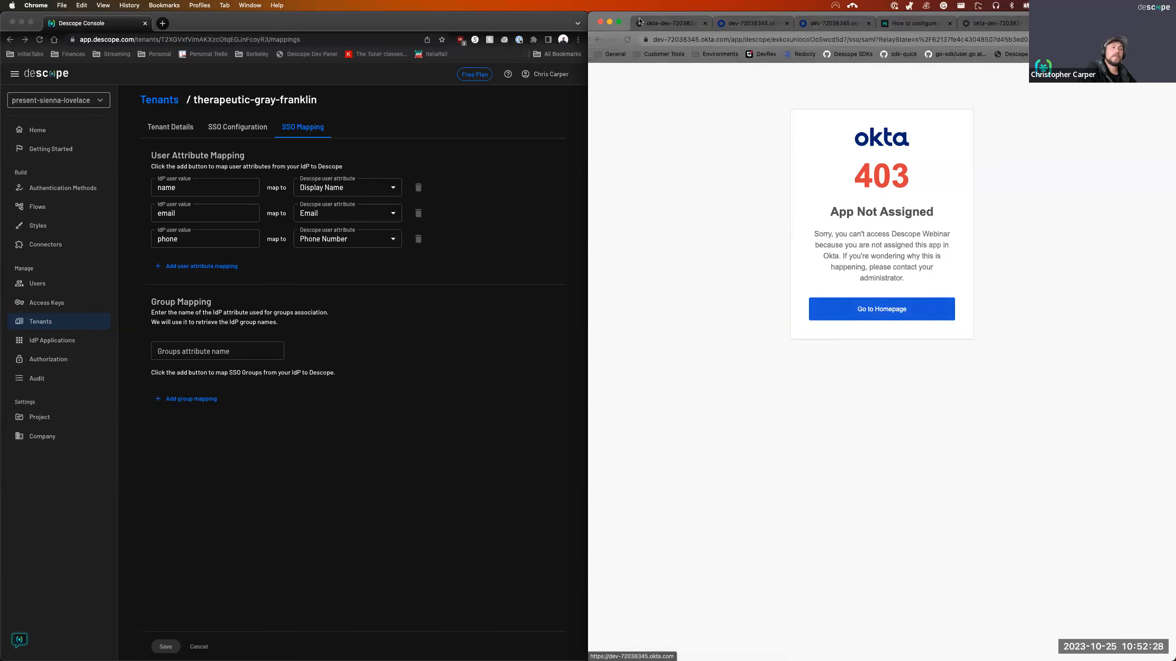
left_click(598, 40)
left_click(738, 40)
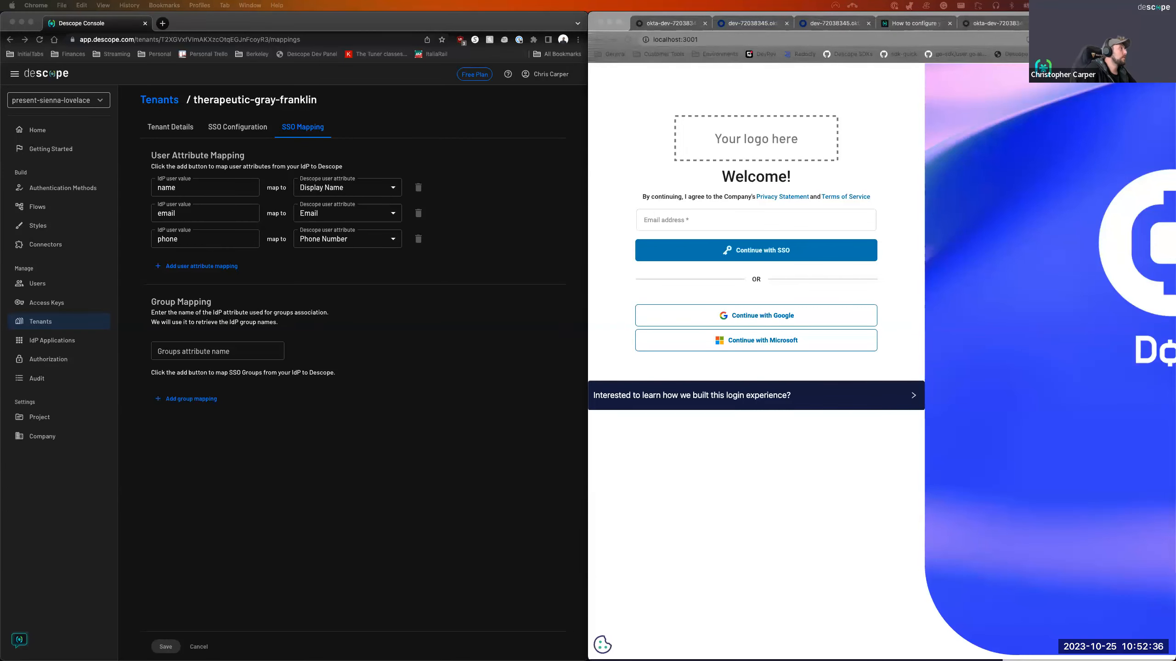
Step: Open the sample app at localhost:3001 in the other browser window and start SSO with the test user's email
left_click_drag(640, 660, 640, 136)
key("ctrl+alt+Left")
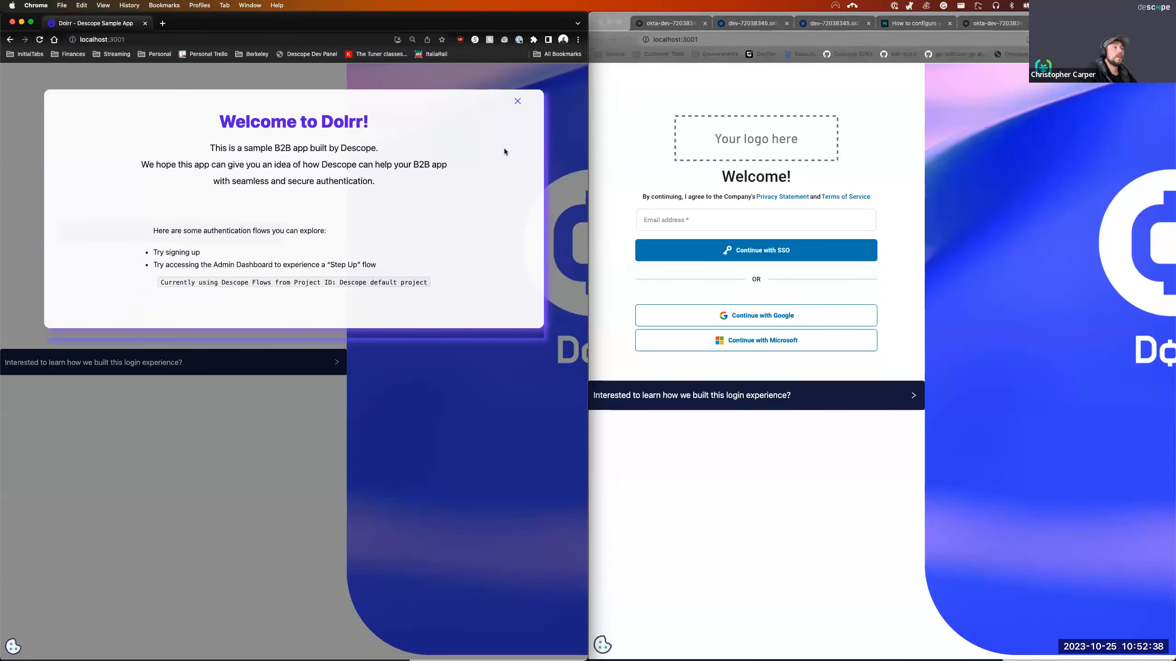
left_click(517, 102)
left_click(120, 204)
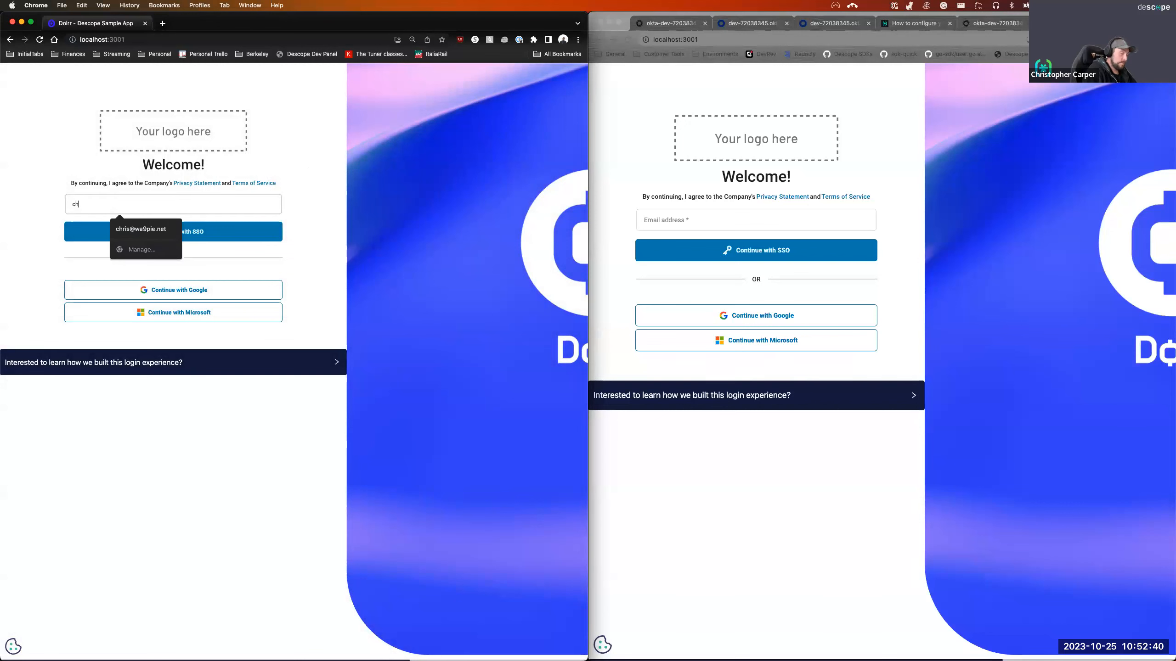
left_click(238, 227)
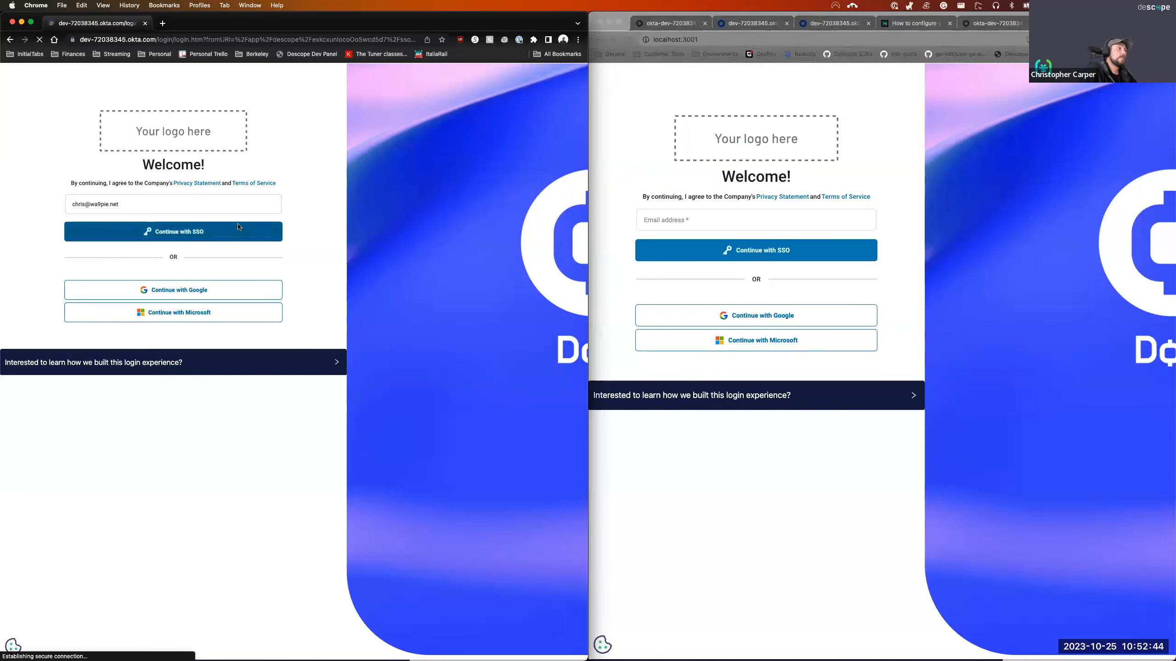
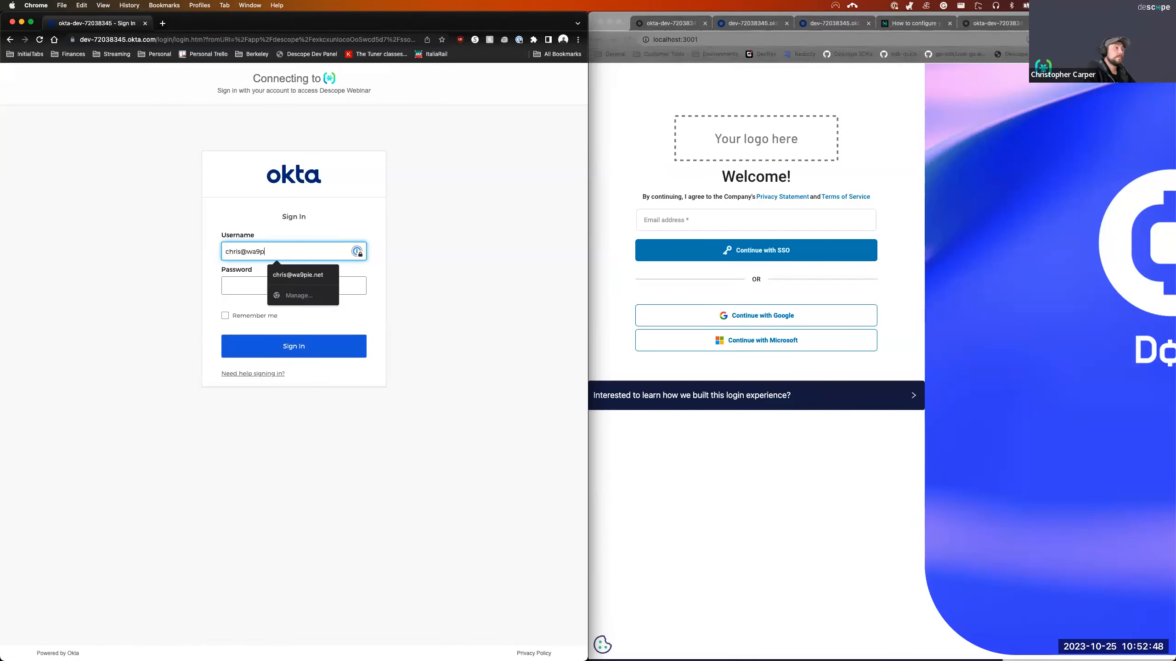
Step: Enter the test user's username and account password on the Okta login form and try to sign in
key("super+Tab")
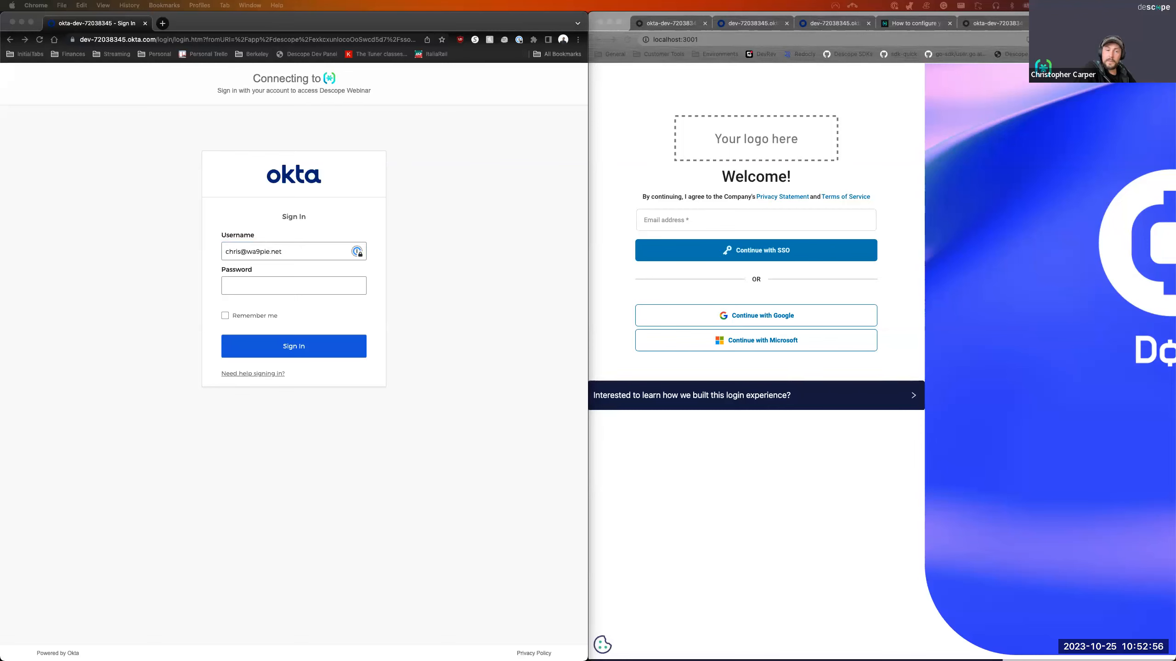
left_click(330, 280)
key("super+v")
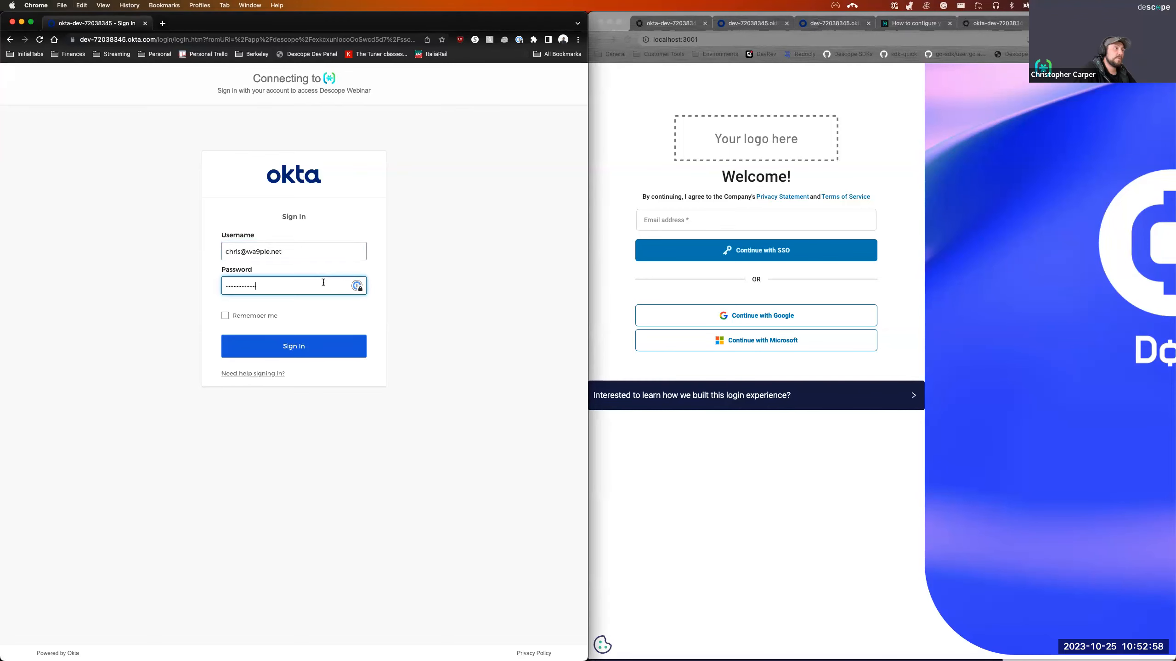
left_click(300, 346)
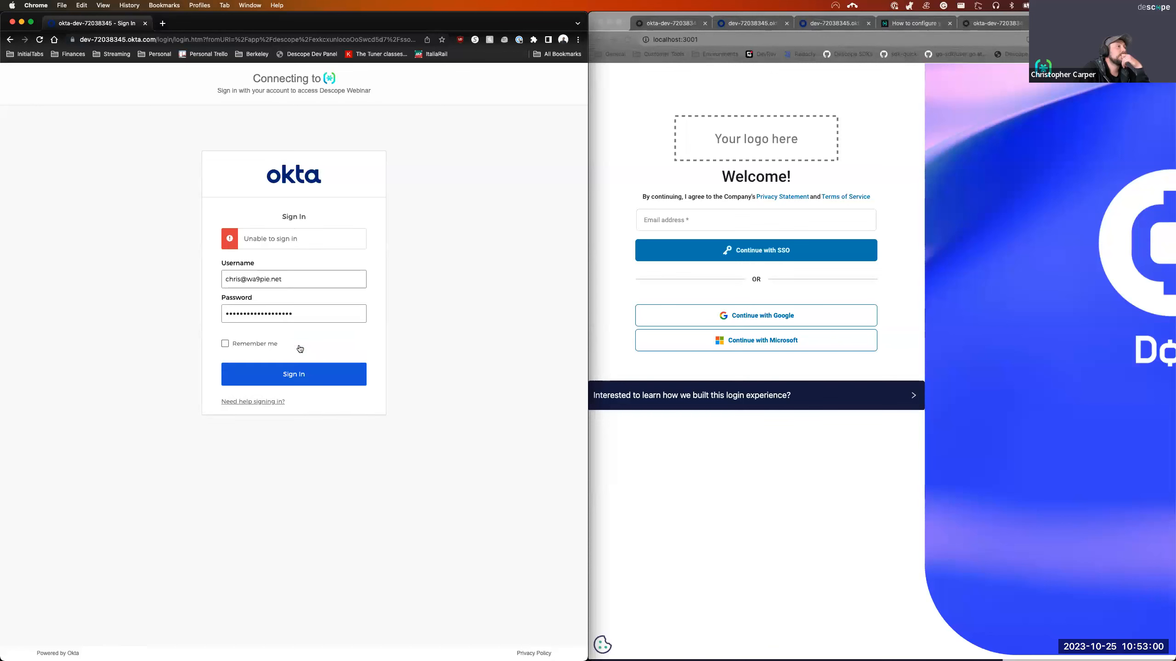
Step: Open the test user's profile from the people directory in the Okta admin console
left_click(669, 23)
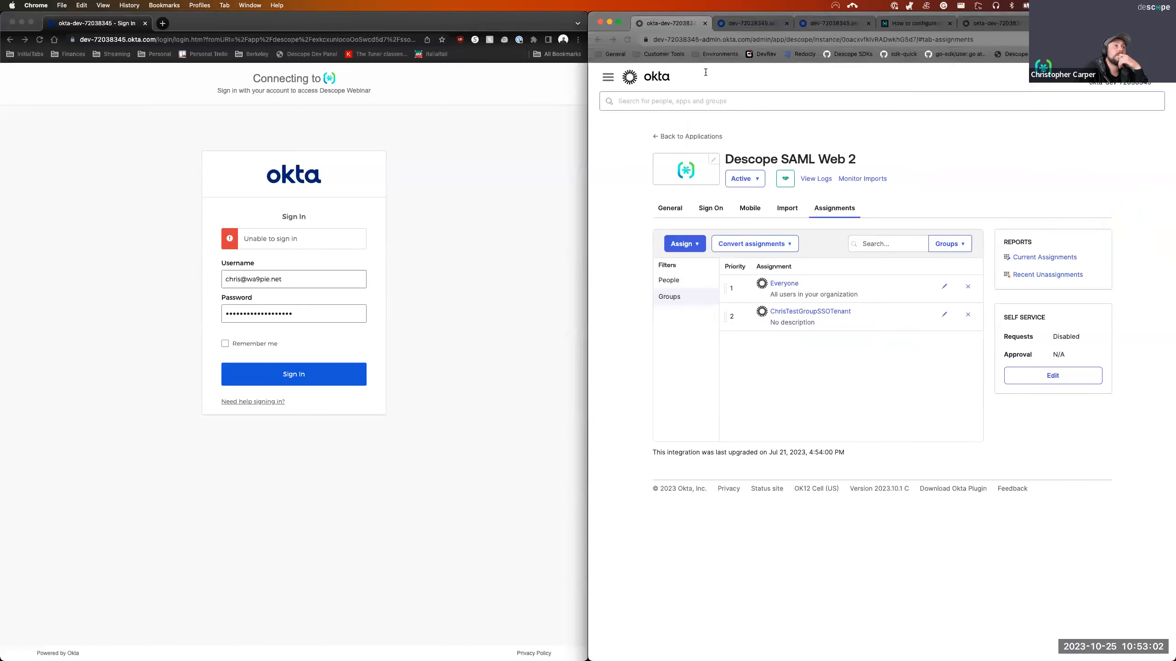
left_click(608, 78)
left_click(637, 106)
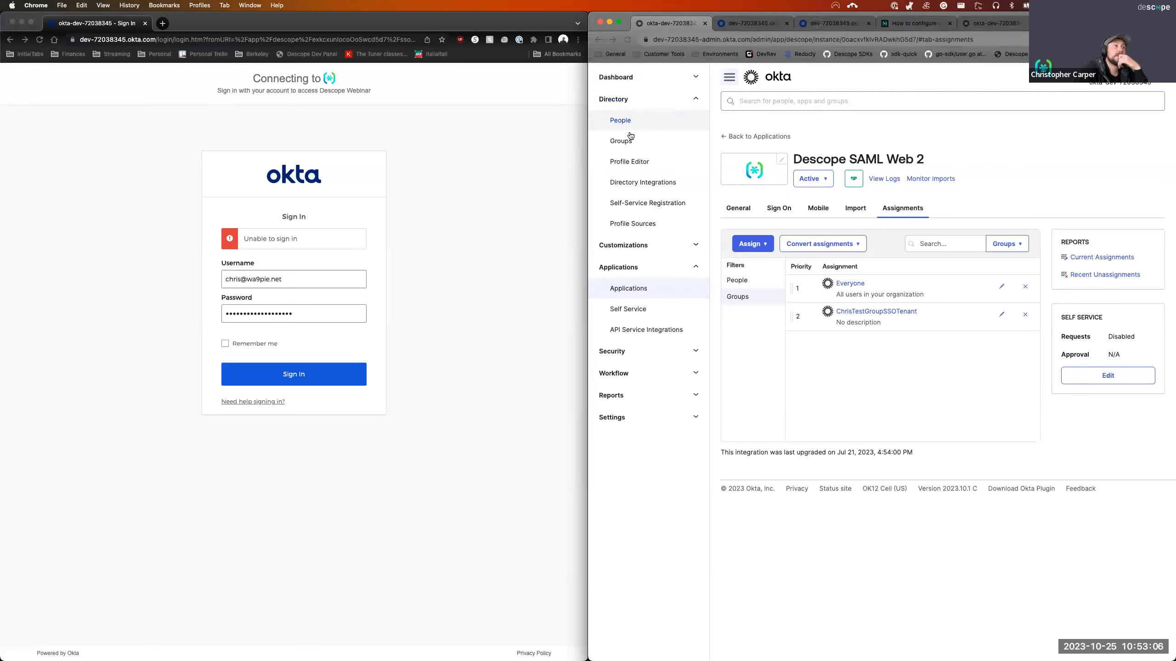
left_click(631, 122)
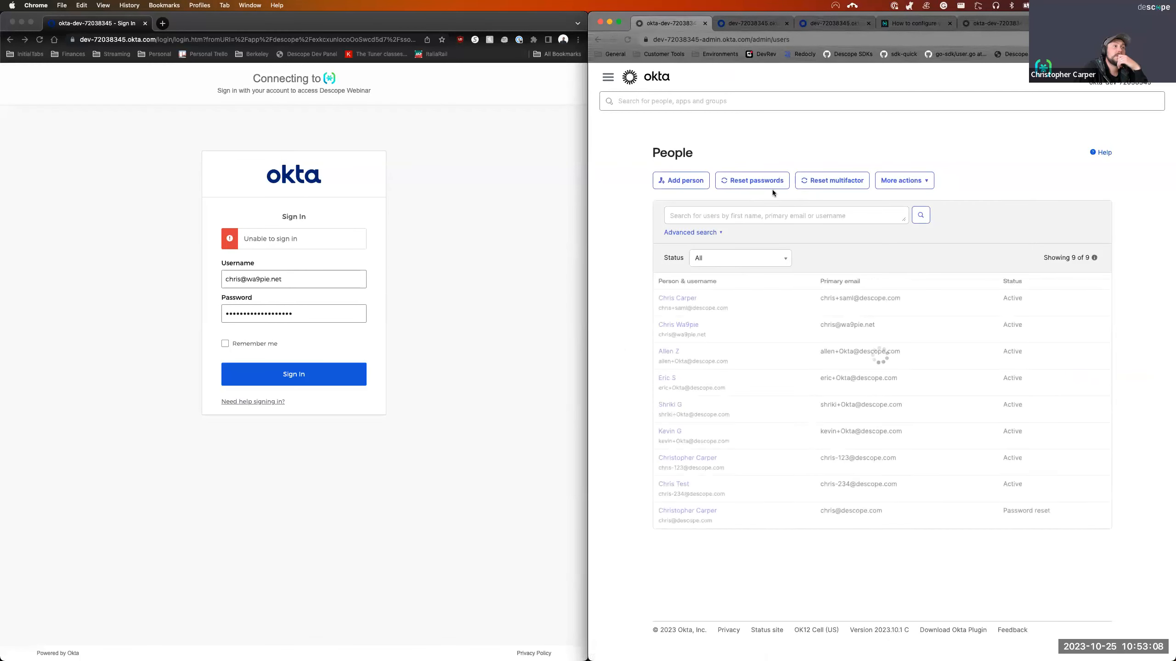
left_click(686, 329)
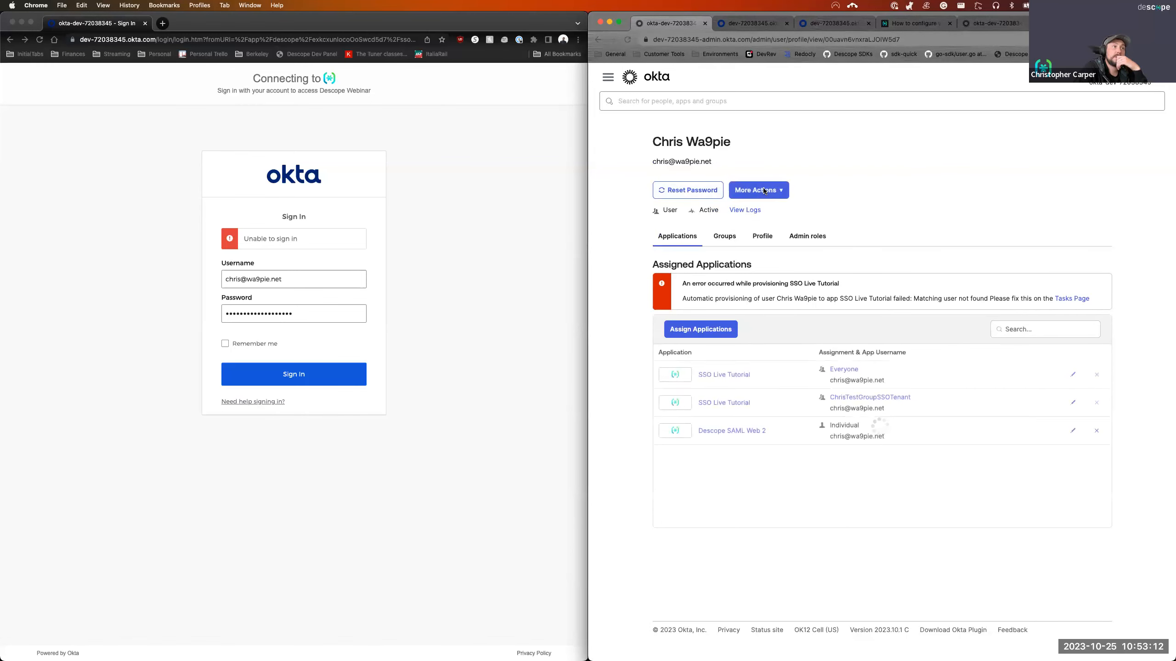
Step: Reset the test user's password with the Create a temporary password option, keeping Sign out user enabled, and copy the temporary password
left_click(764, 191)
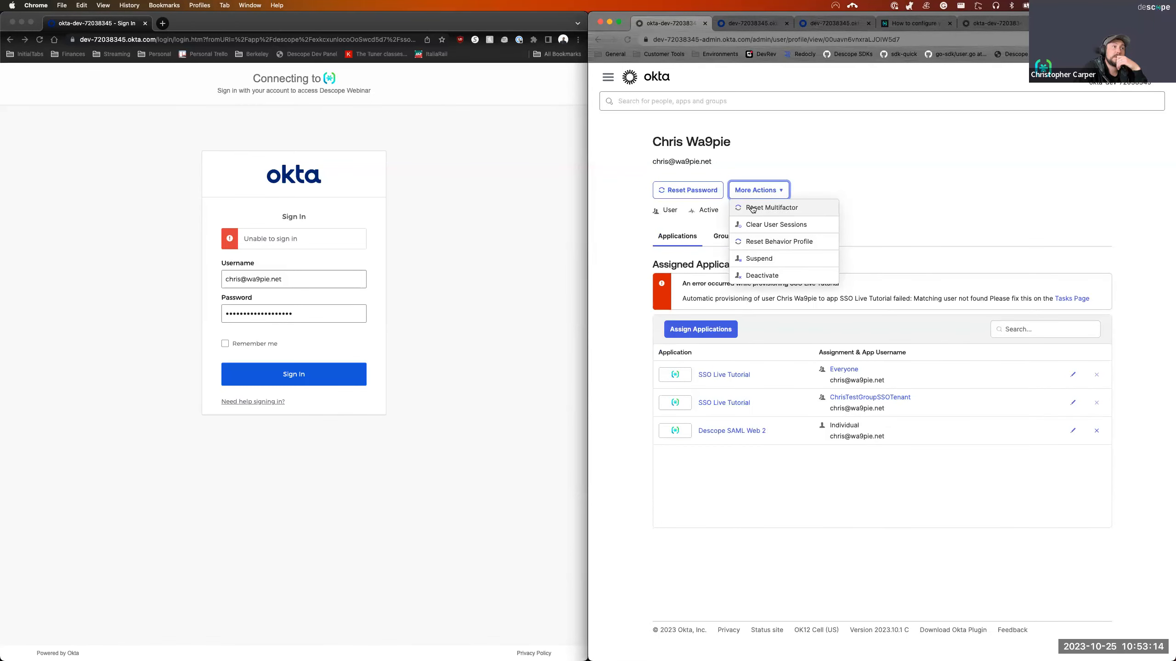
left_click(688, 189)
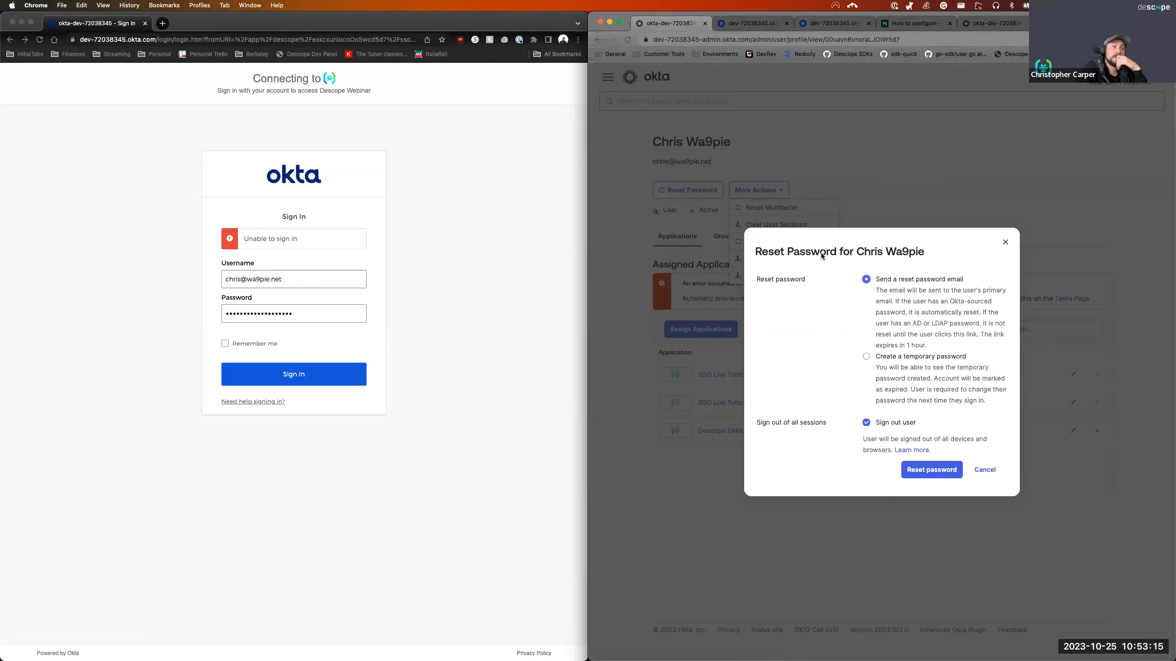
left_click(906, 361)
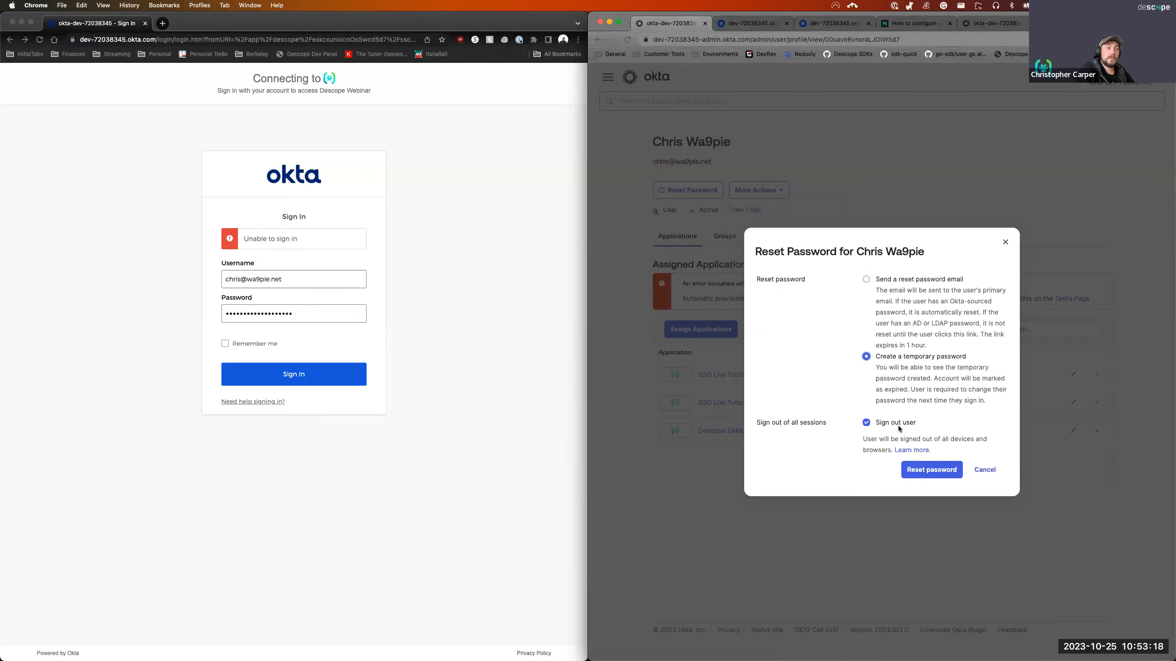
left_click(944, 470)
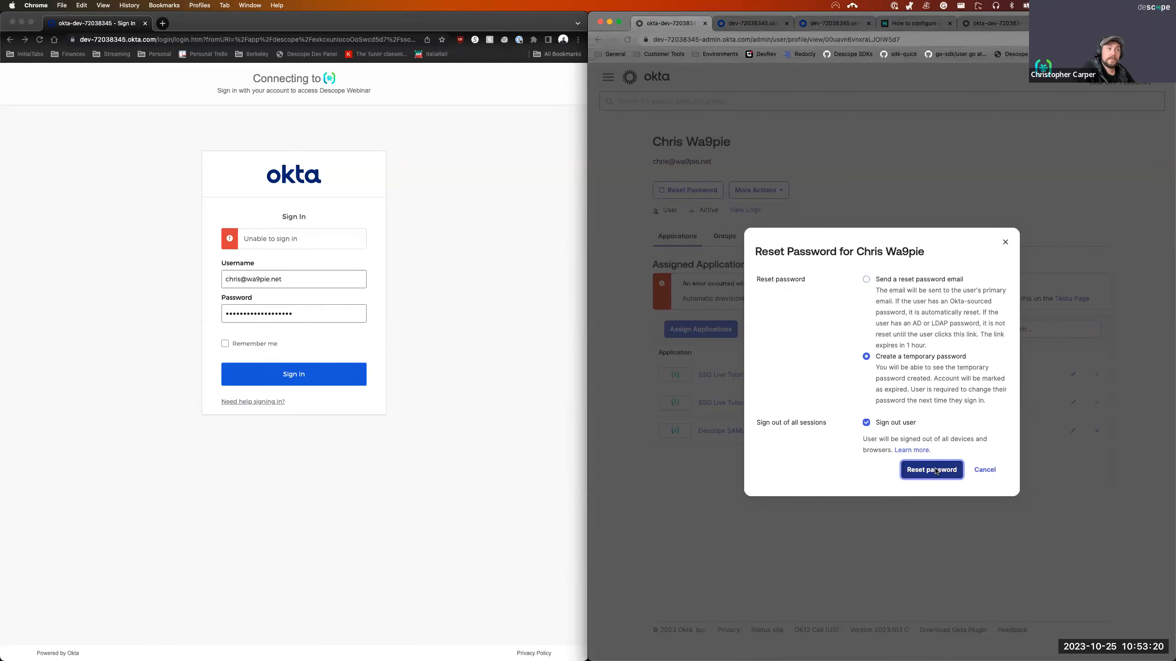
left_click(1017, 365)
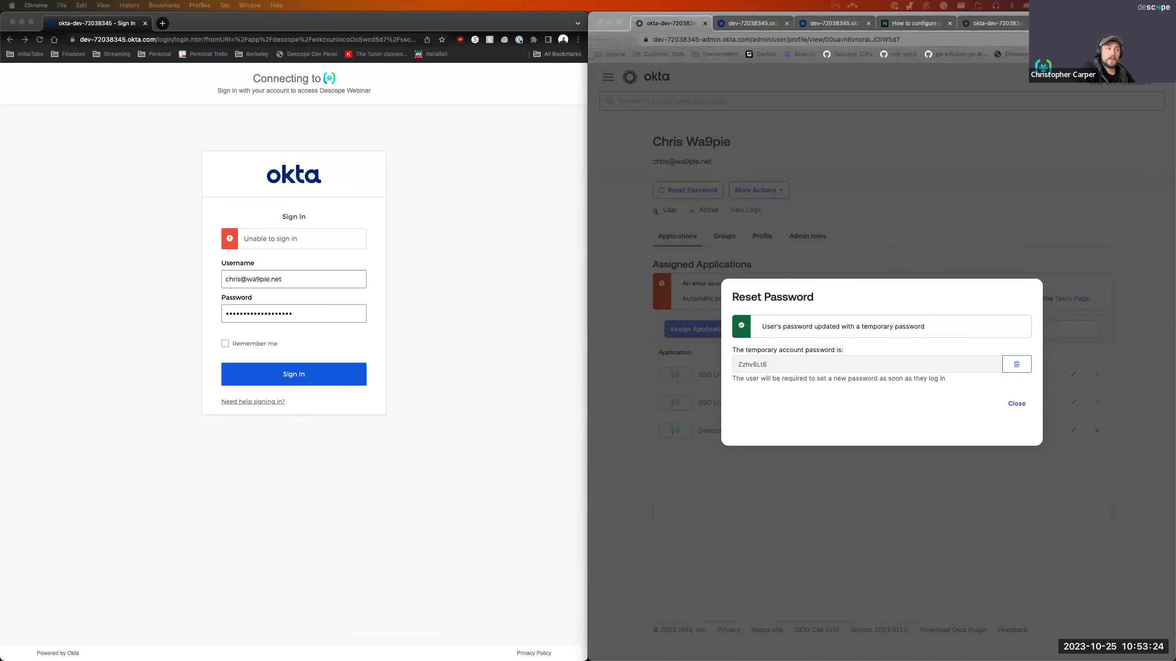
Step: Replace the password on the Okta login form with the copied temporary password and sign in
left_click(320, 310)
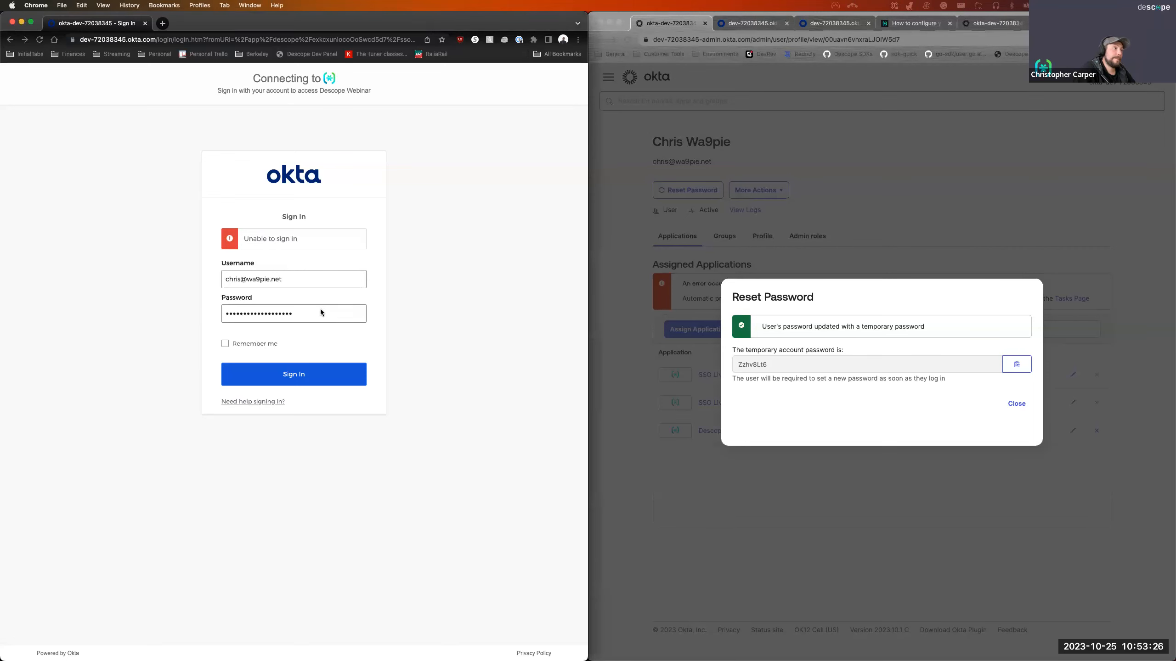
key("super+a")
key("super+v")
left_click(295, 373)
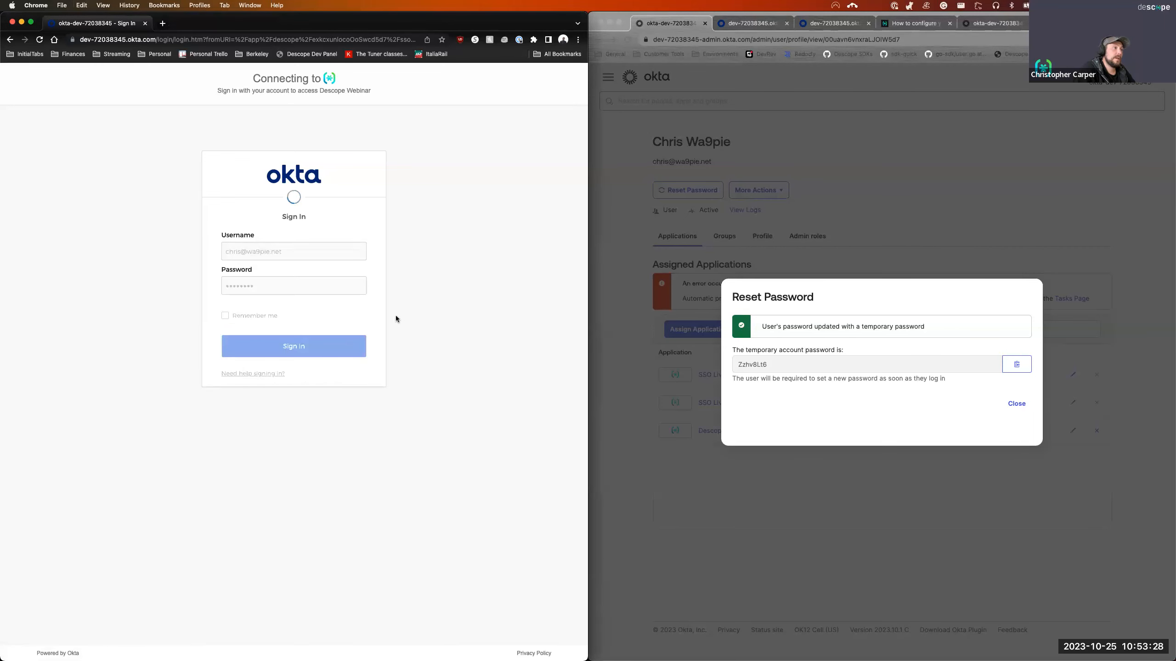
Step: Replace the test user's expired Okta password by entering and repeating a new password, and submit the change
left_click(310, 314)
key("super+v")
key("Tab")
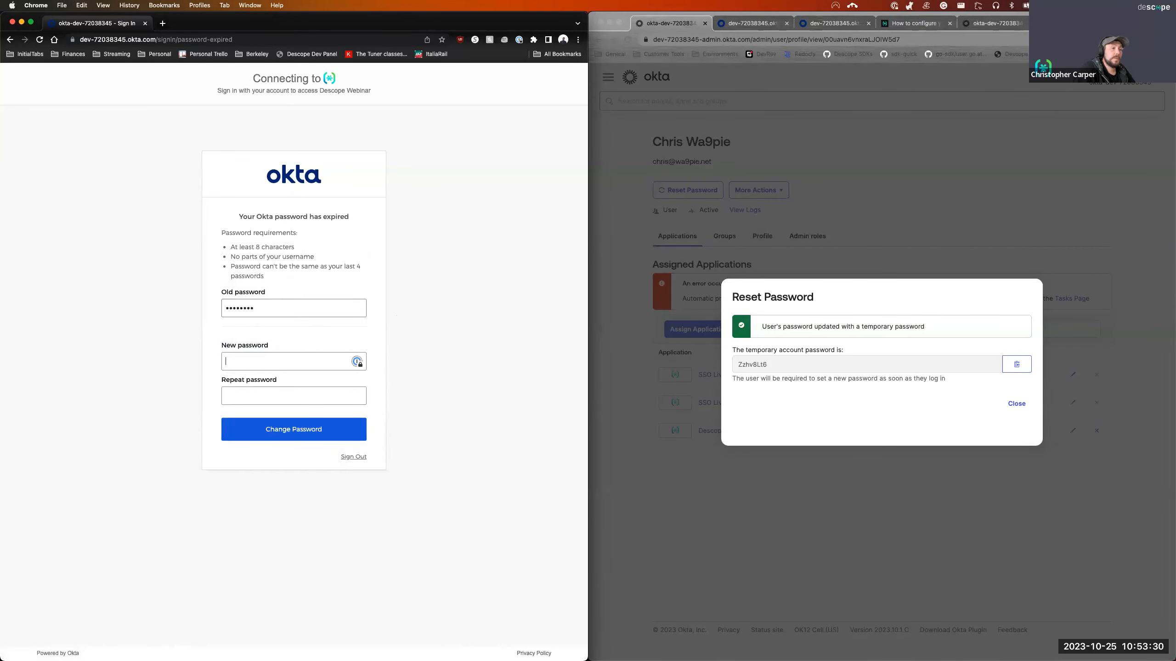
key("super+Tab")
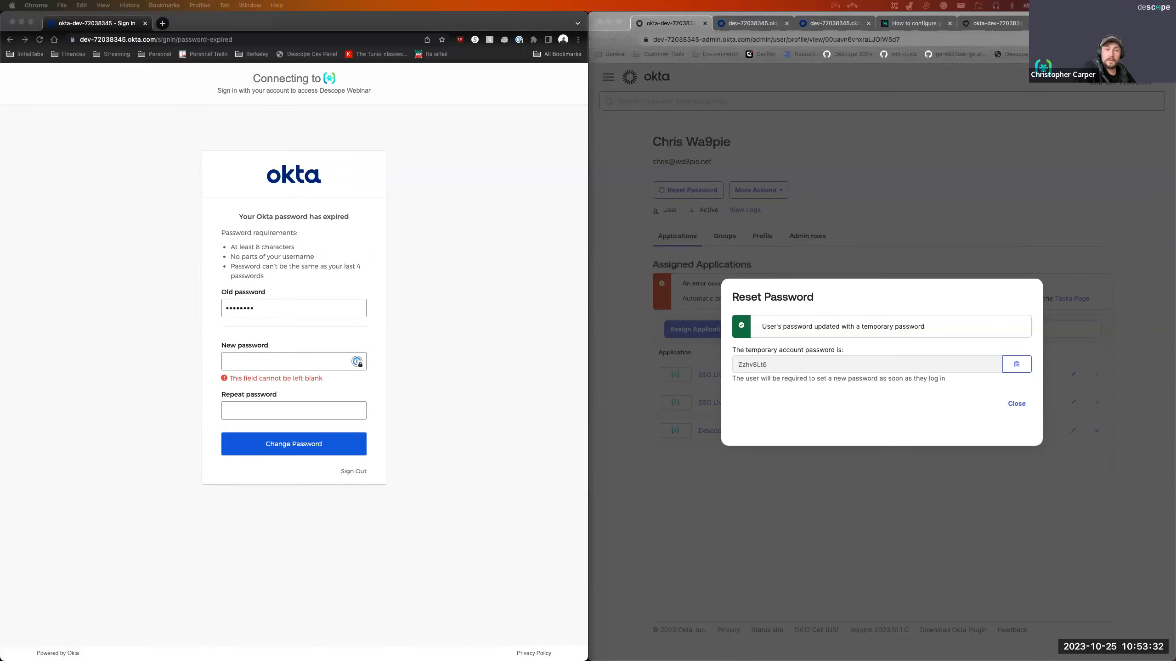
left_click(306, 365)
key("super+v")
left_click(288, 397)
key("super+v")
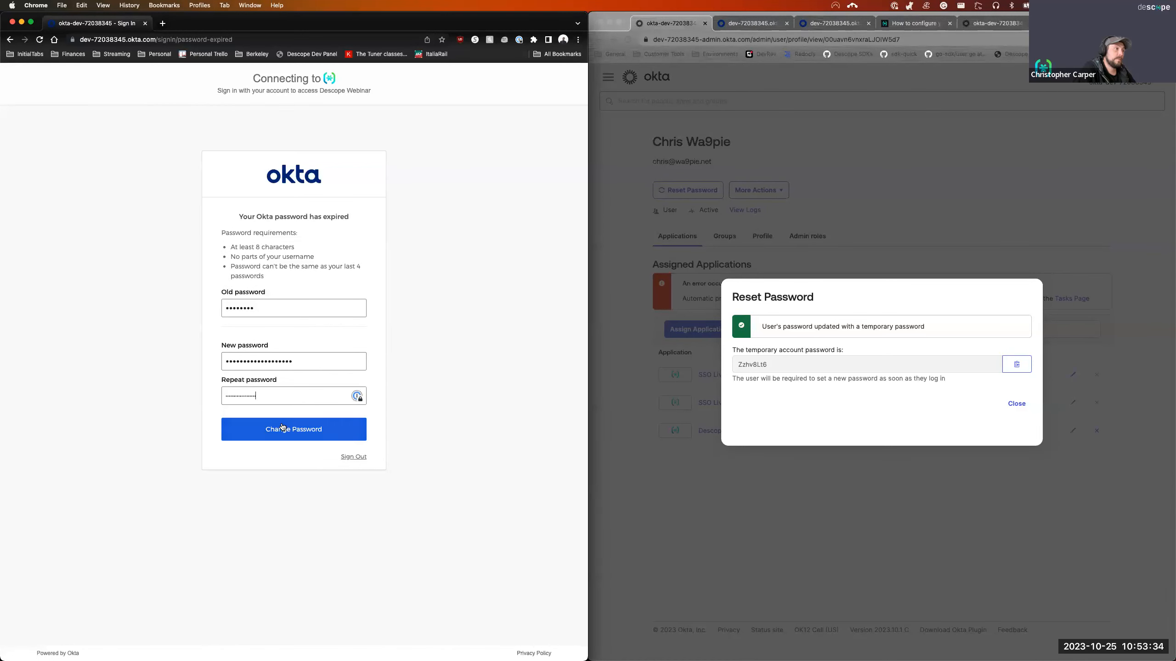
left_click(283, 429)
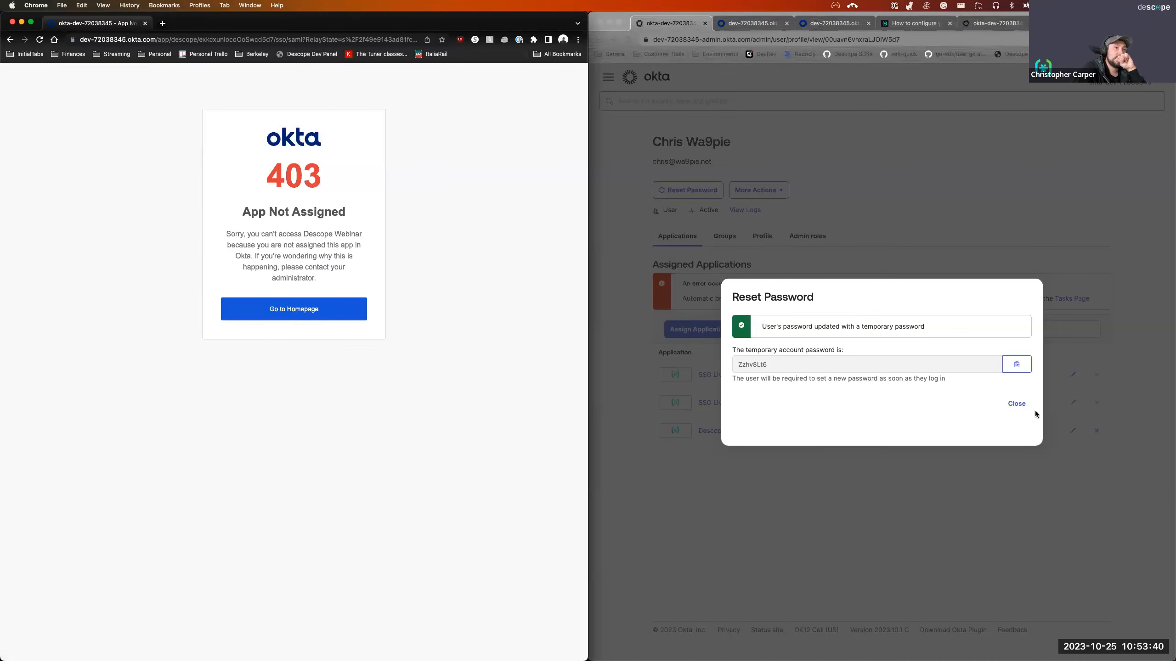
Step: Close the password reset dialog and check the test user's admin roles and group memberships in the Okta admin console
left_click(1018, 404)
left_click(828, 236)
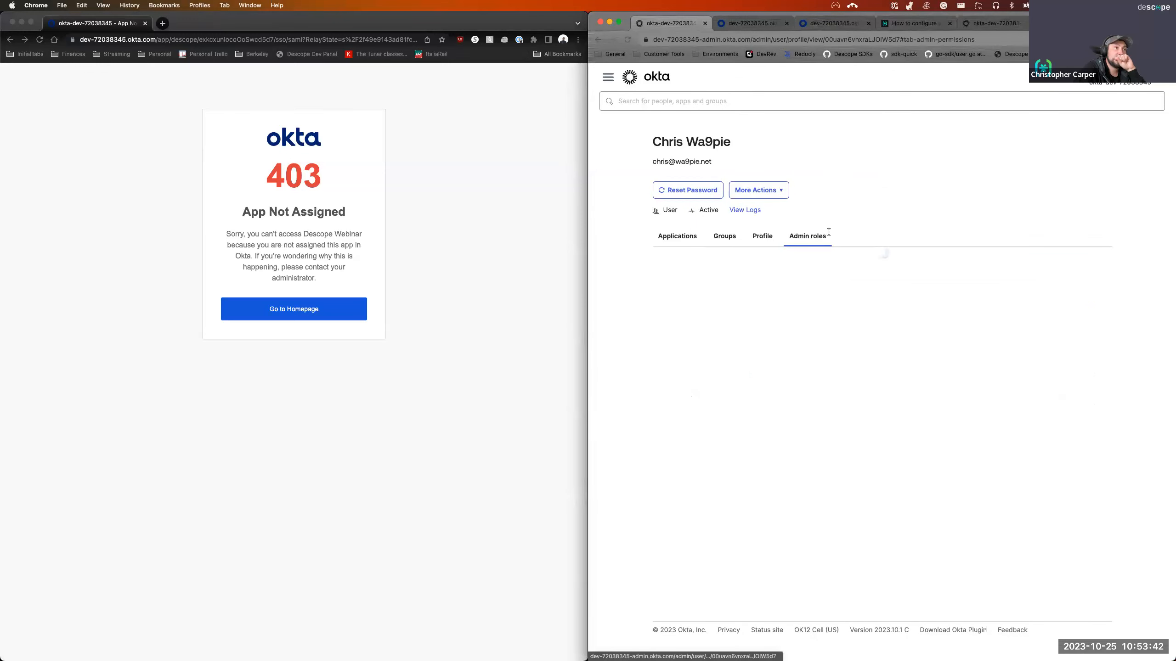
left_click(725, 245)
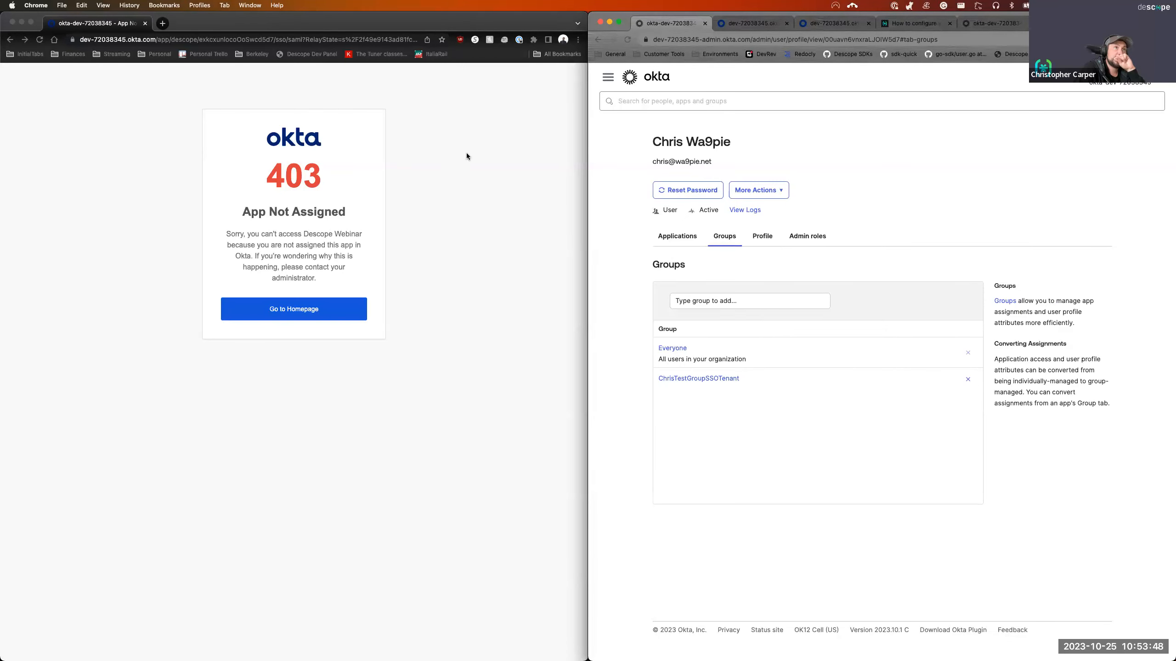
Step: Leave the Okta sign-in in the test browser and return to the email address entry on the sample app's welcome page
left_click(360, 116)
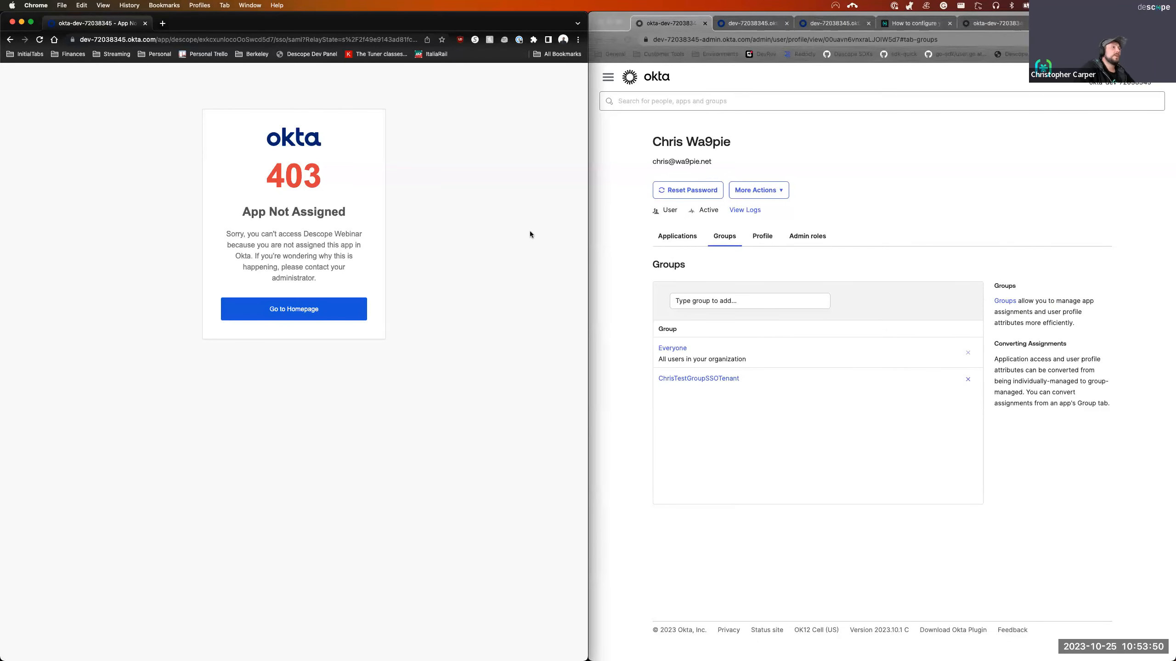
key("ctrl+Up")
left_click(821, 451)
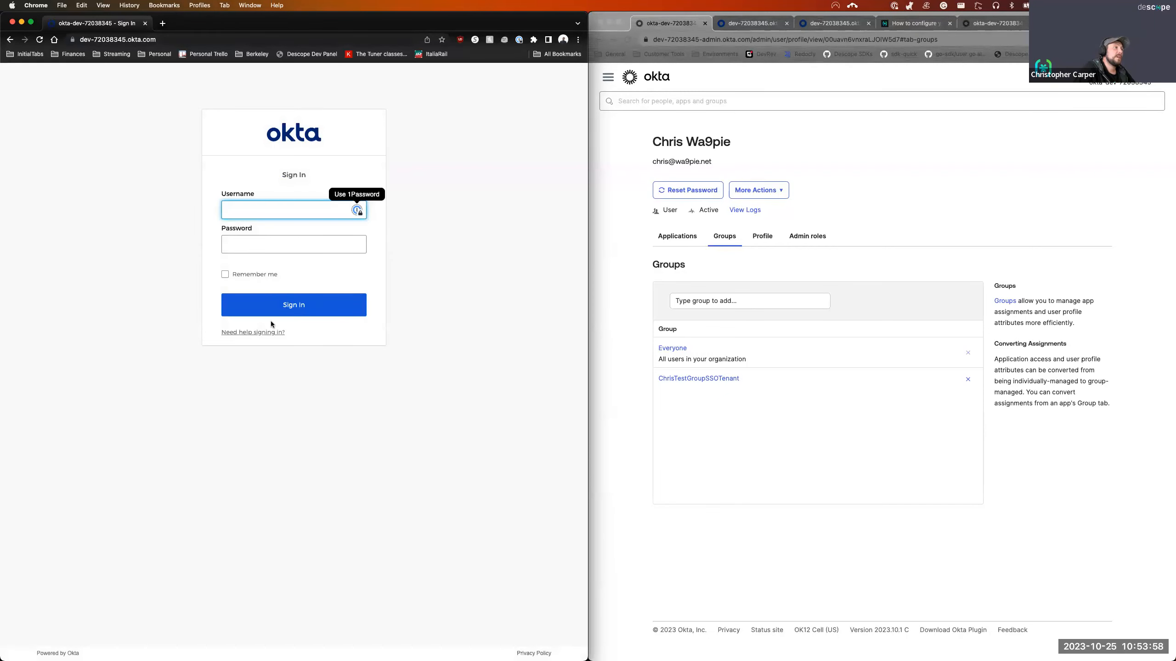
left_click(9, 40)
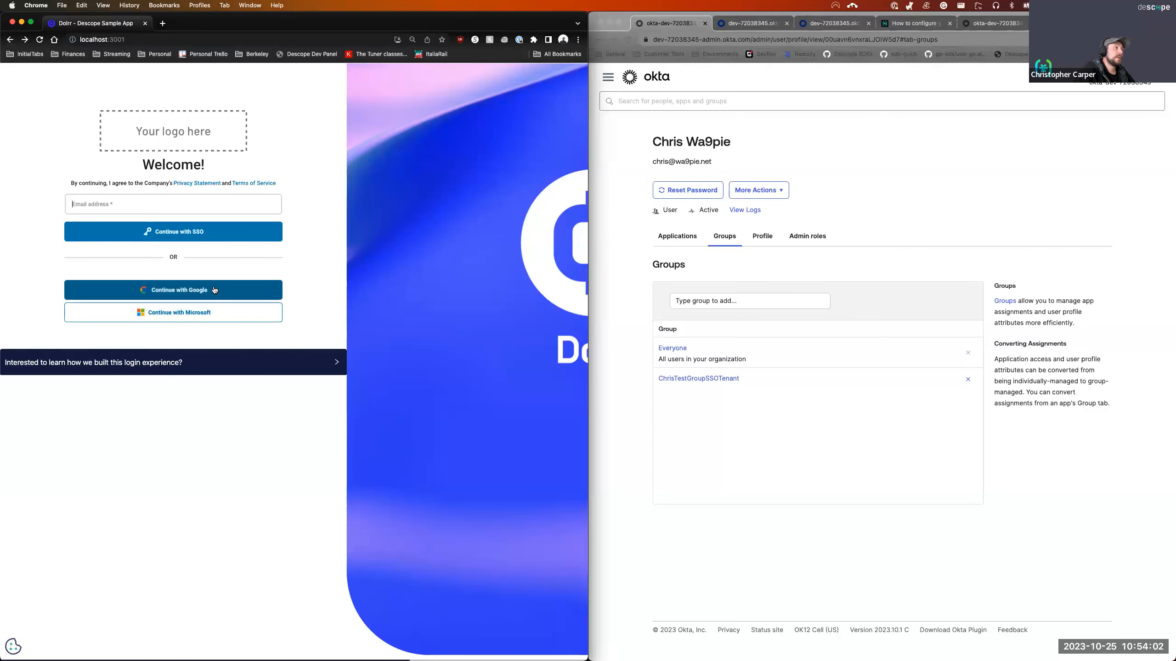
left_click(159, 204)
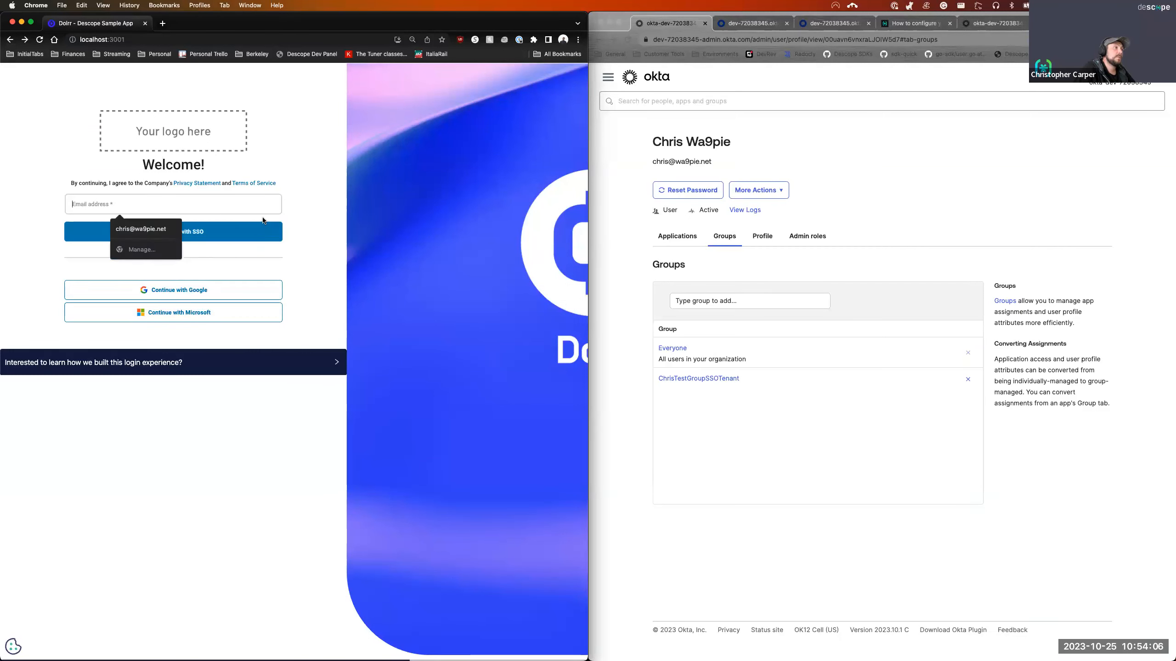
Step: Switch to the Descope console and delete the tenant therapeutic-gray-franklin, confirming with the tenant name
key("ctrl+Up")
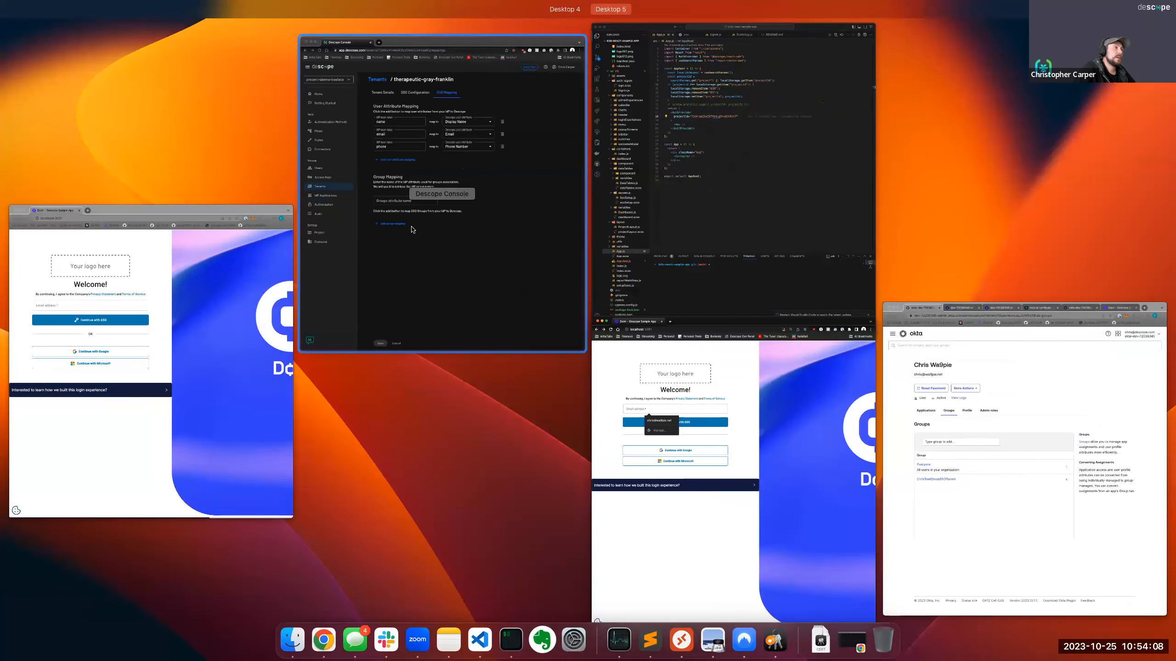
left_click(412, 230)
left_click(238, 127)
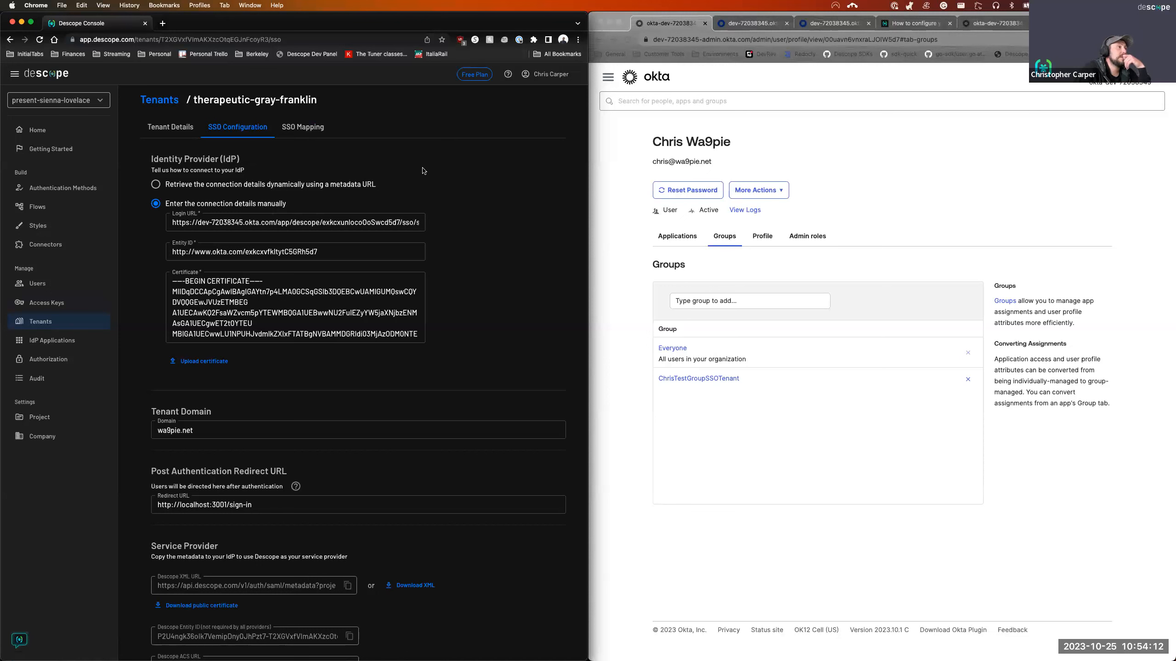
left_click(69, 328)
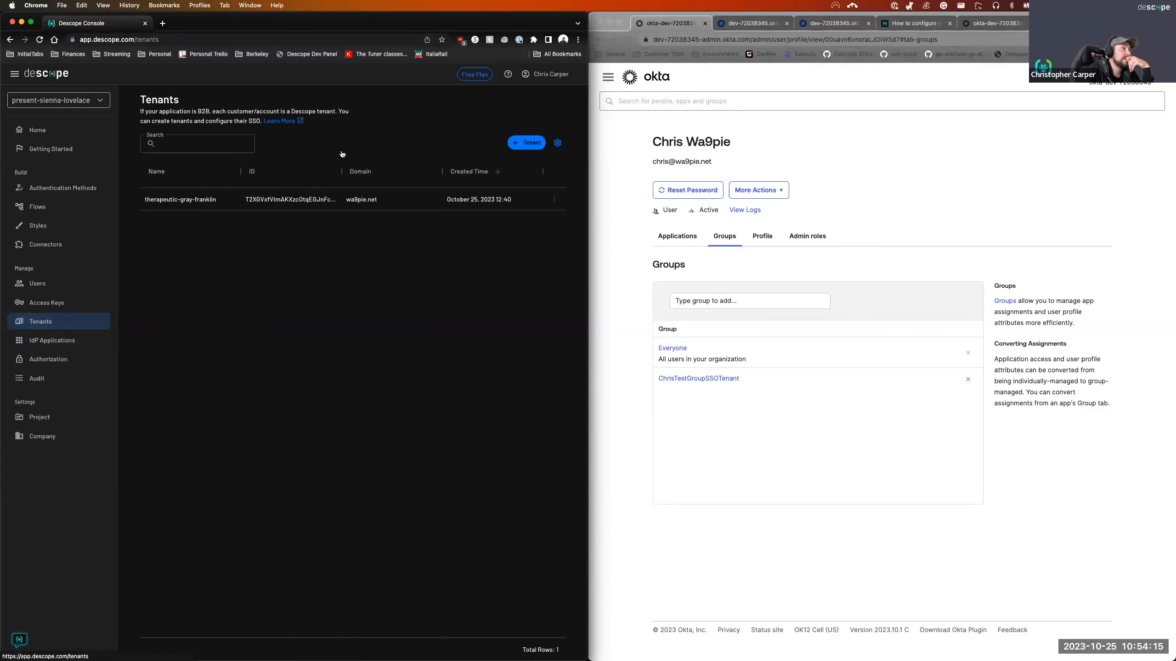
left_click(555, 200)
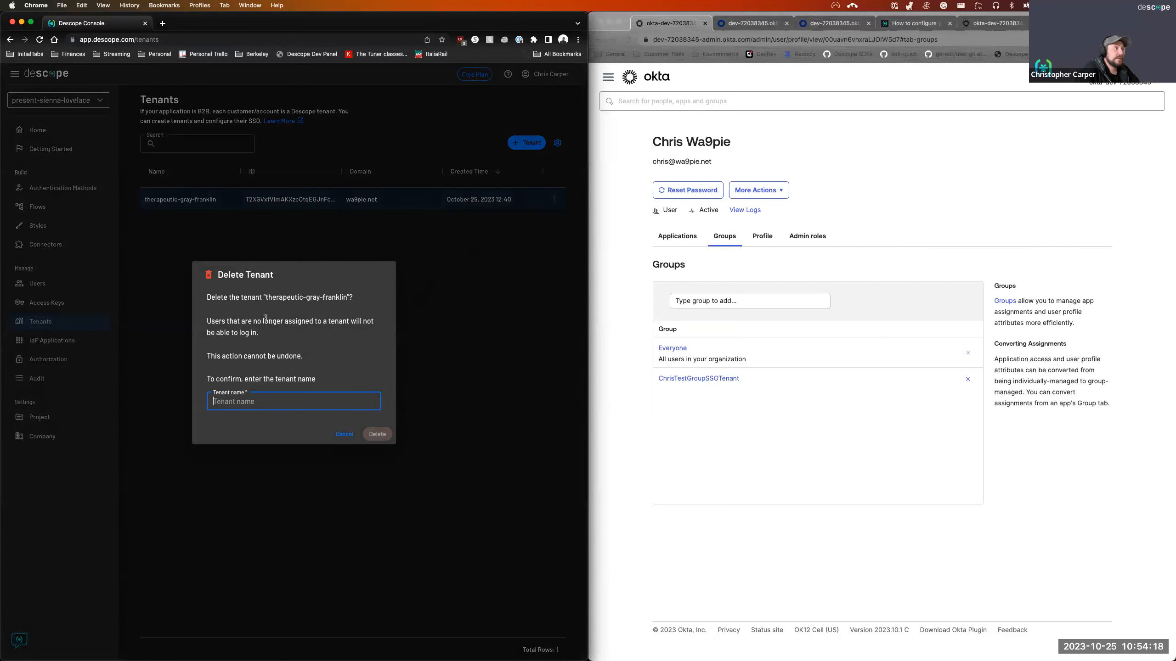
left_click_drag(265, 299, 349, 297)
key("super+c")
left_click(267, 401)
key("super+v")
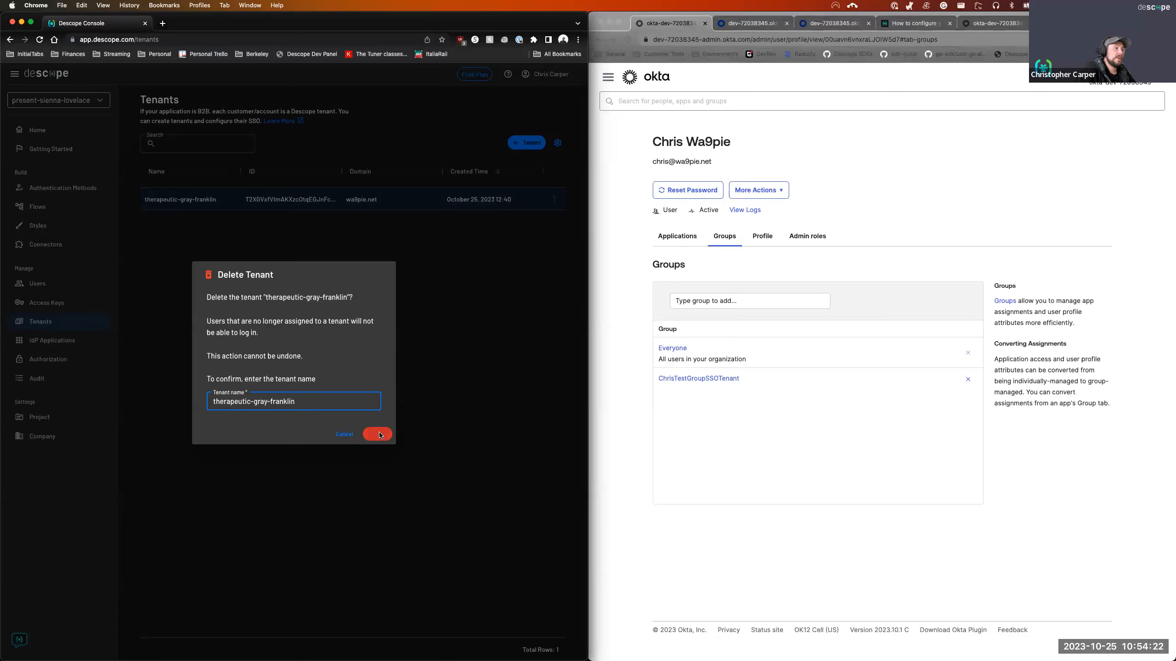
left_click(378, 434)
Step: Delete the existing user from the Descope project and return to the tenants overview
left_click(25, 209)
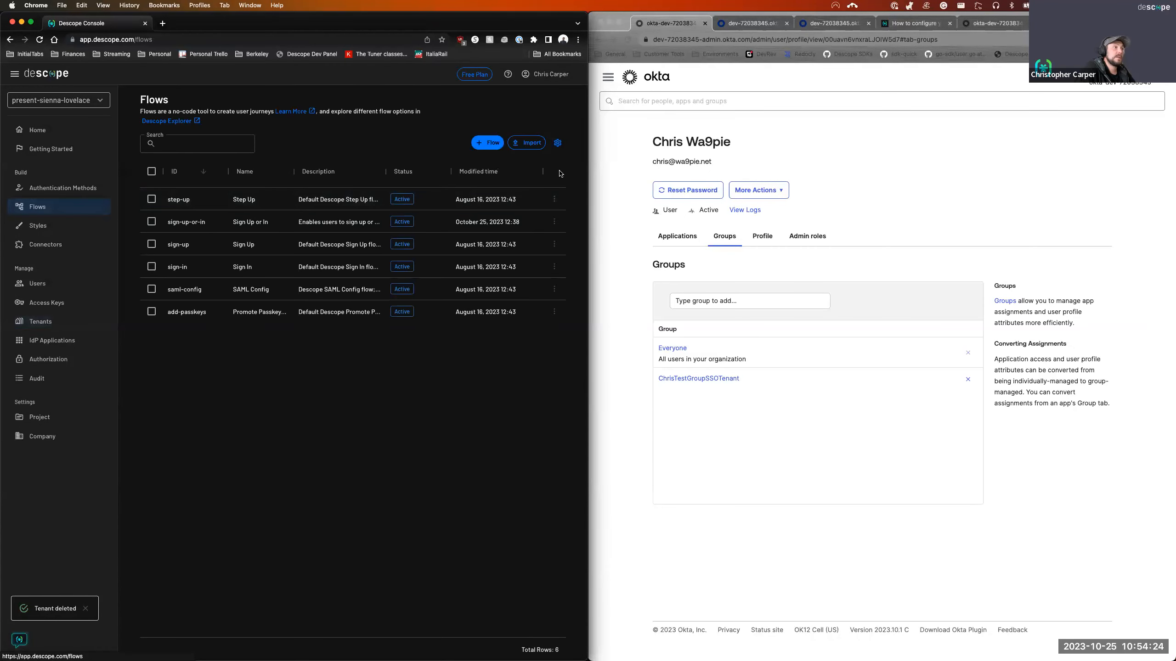
left_click(45, 287)
left_click(151, 232)
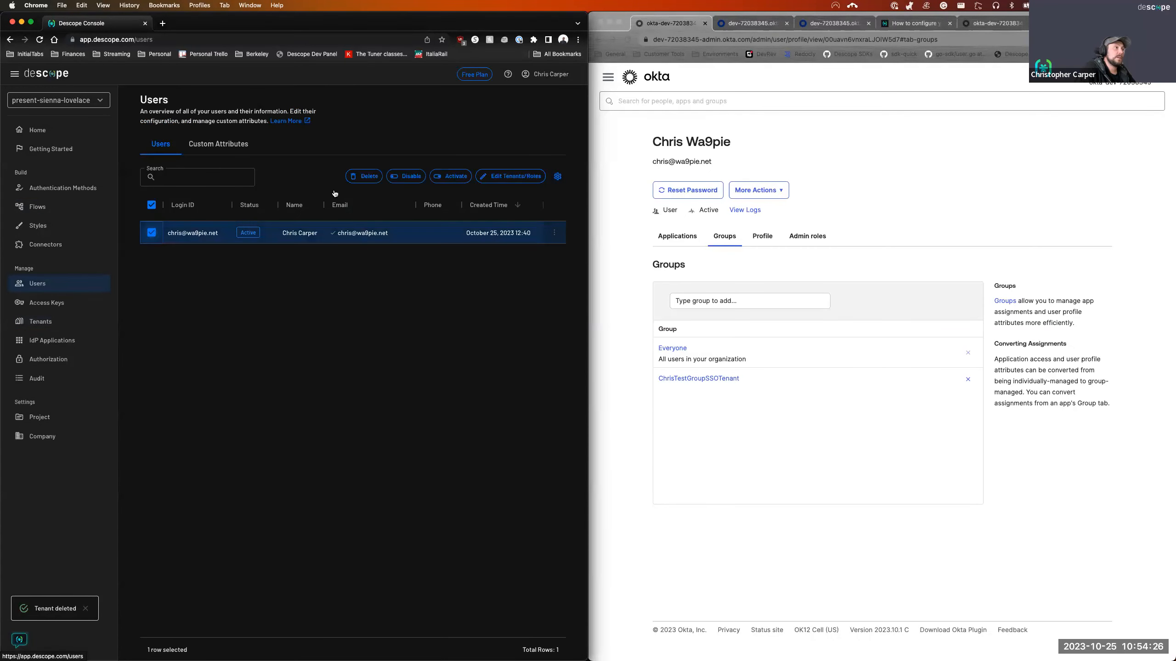
left_click(364, 178)
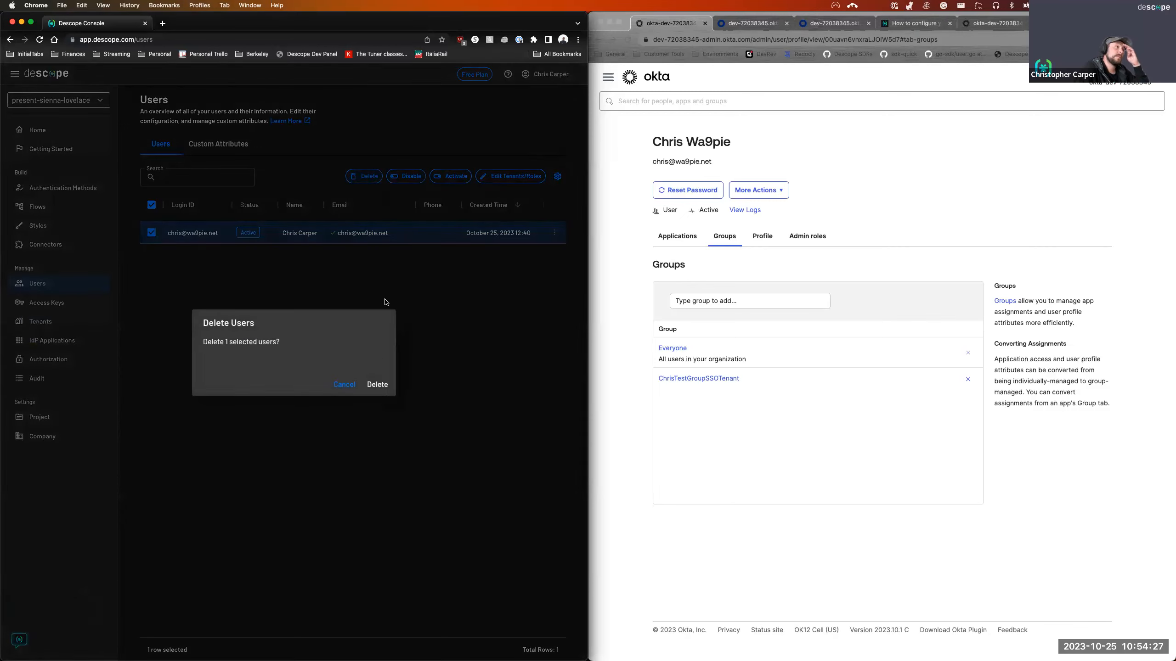
left_click(377, 385)
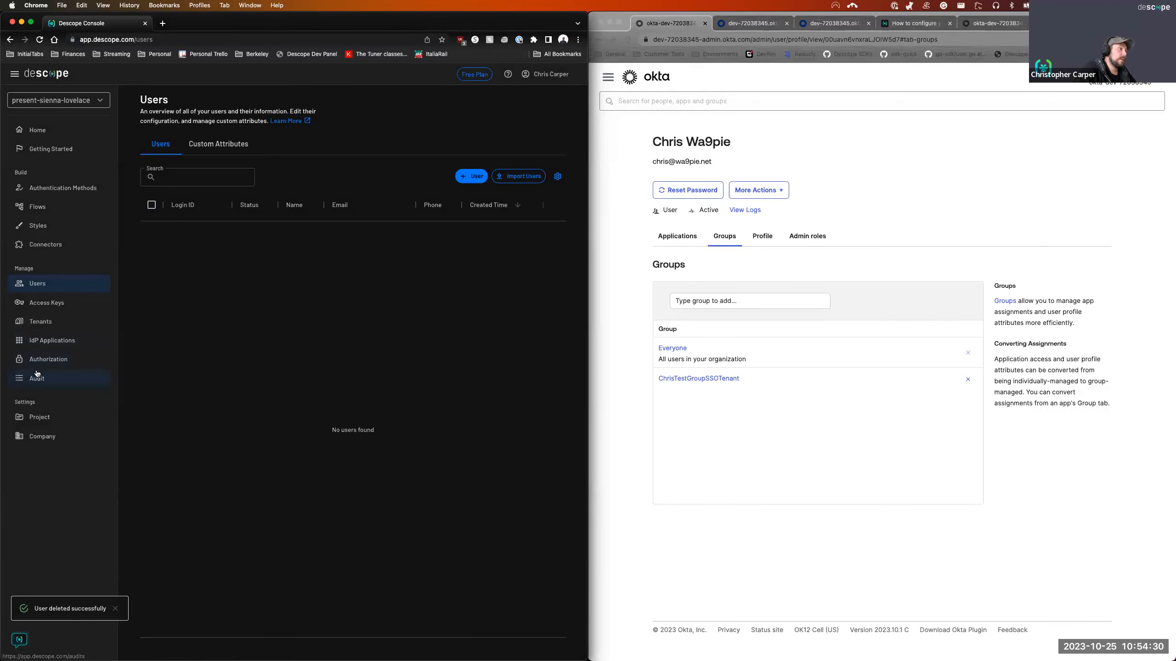
left_click(46, 320)
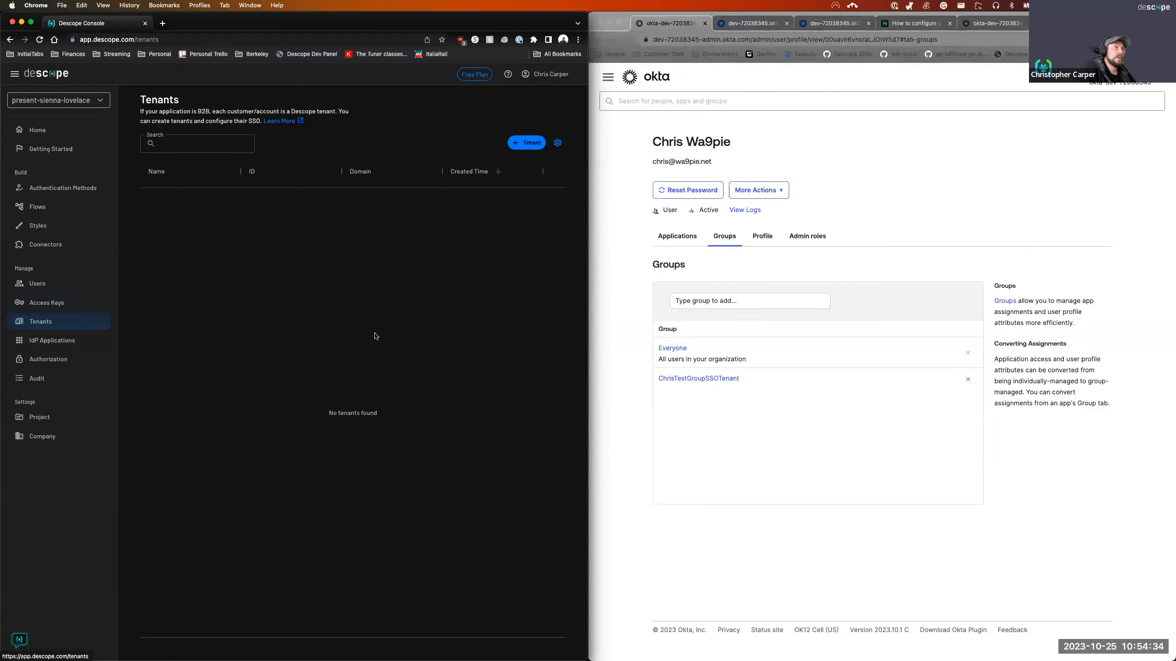
Step: Place the sample app window beside the Descope console, enter the user's work email and continue with SSO
key("ctrl+Up")
left_click(253, 222)
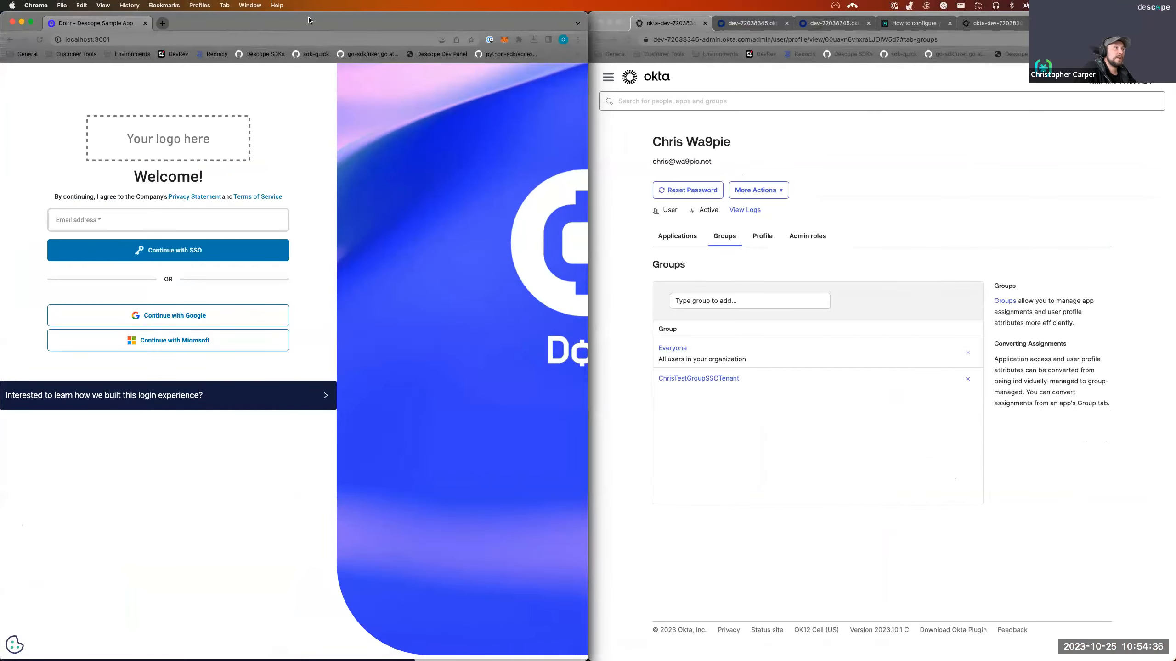
key("ctrl+alt+Right")
left_click(759, 220)
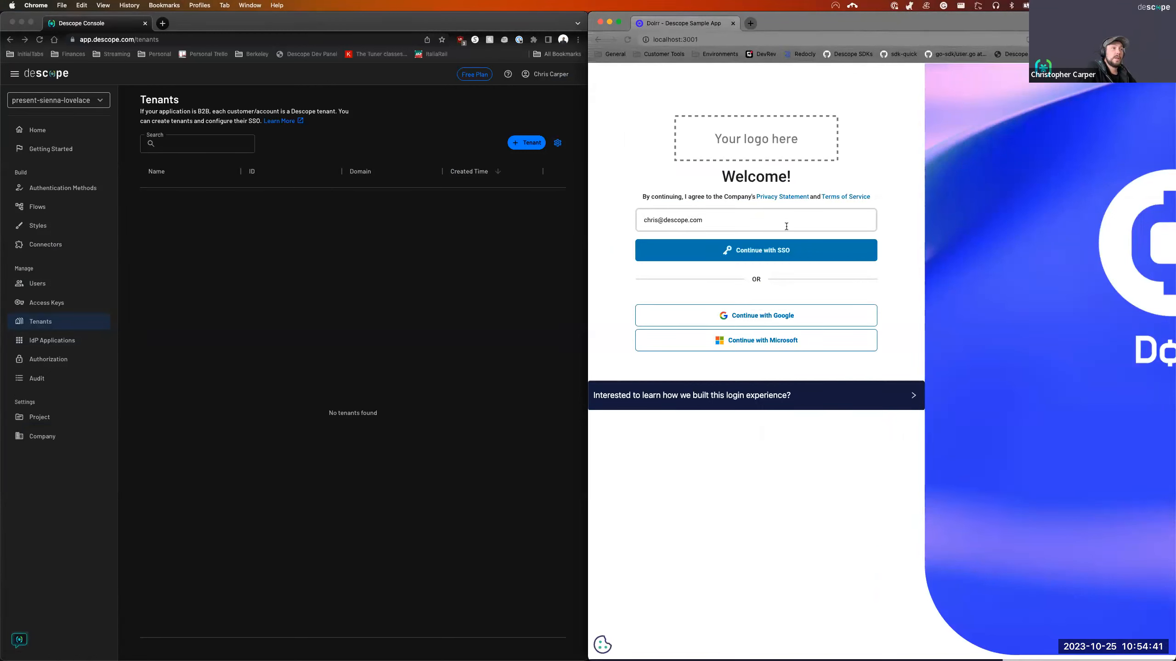
left_click(790, 241)
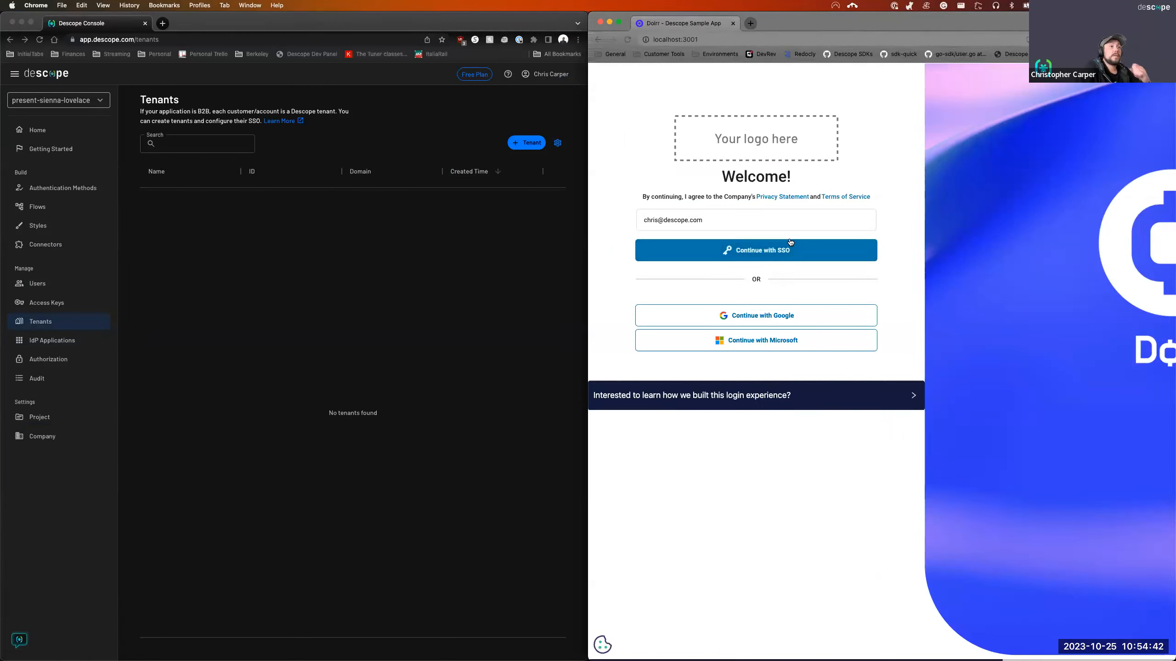
left_click(679, 256)
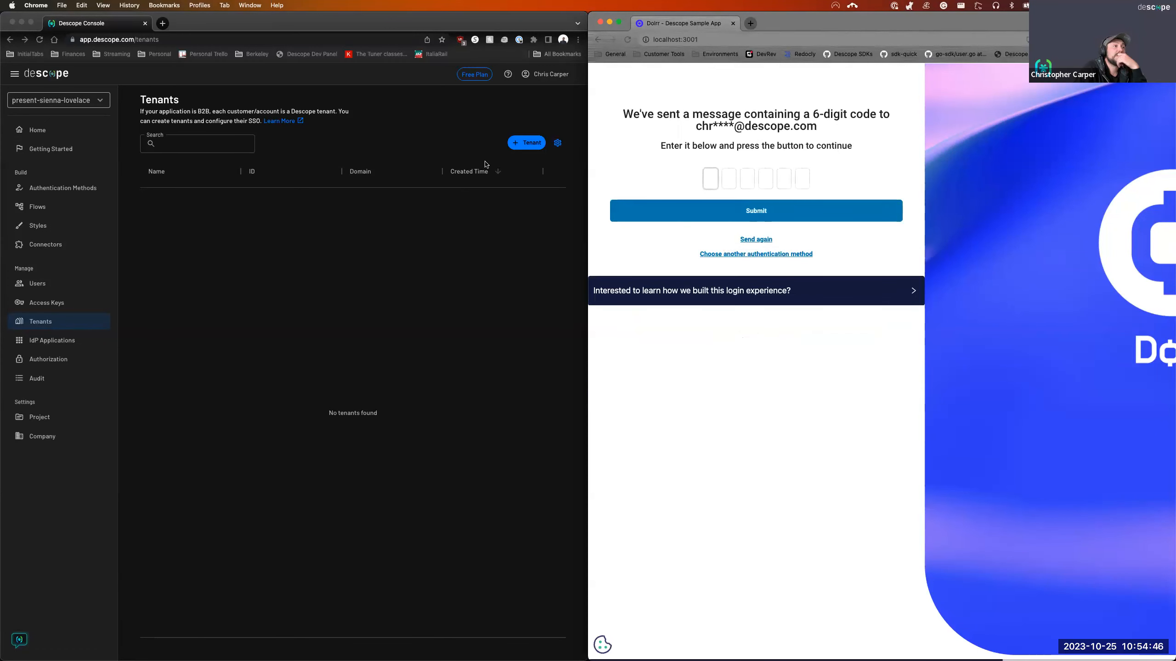
Step: Enter the emailed verification code in the sample app and complete the sign-up with the user's full name
key("super+Tab")
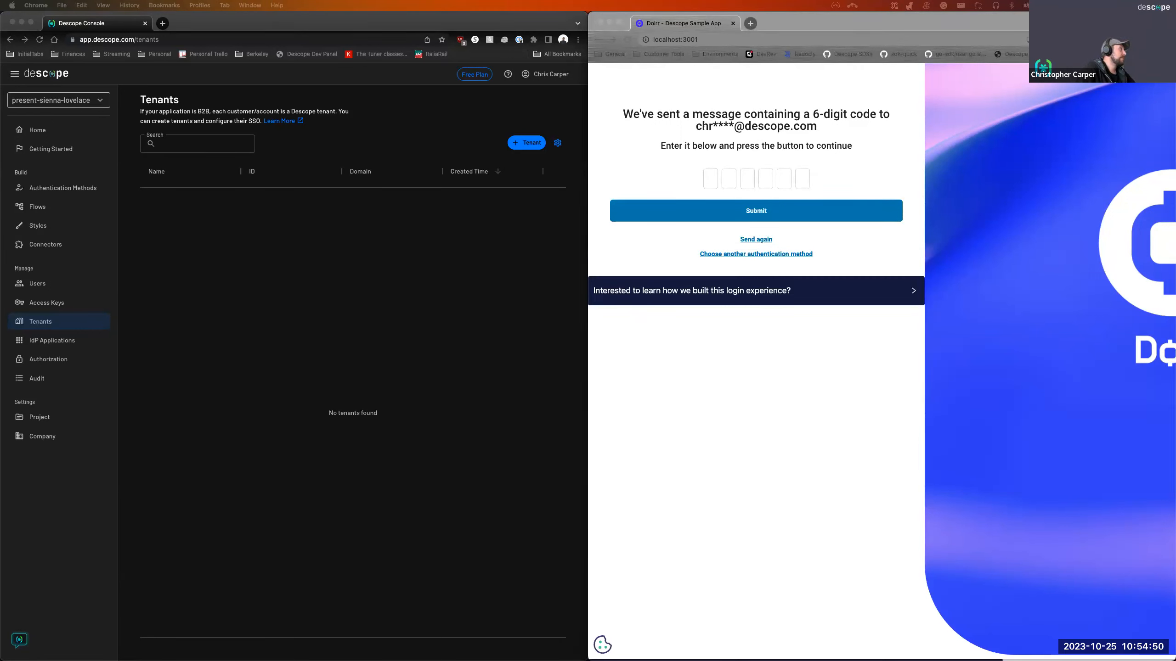
key("super+Tab")
key("super+v")
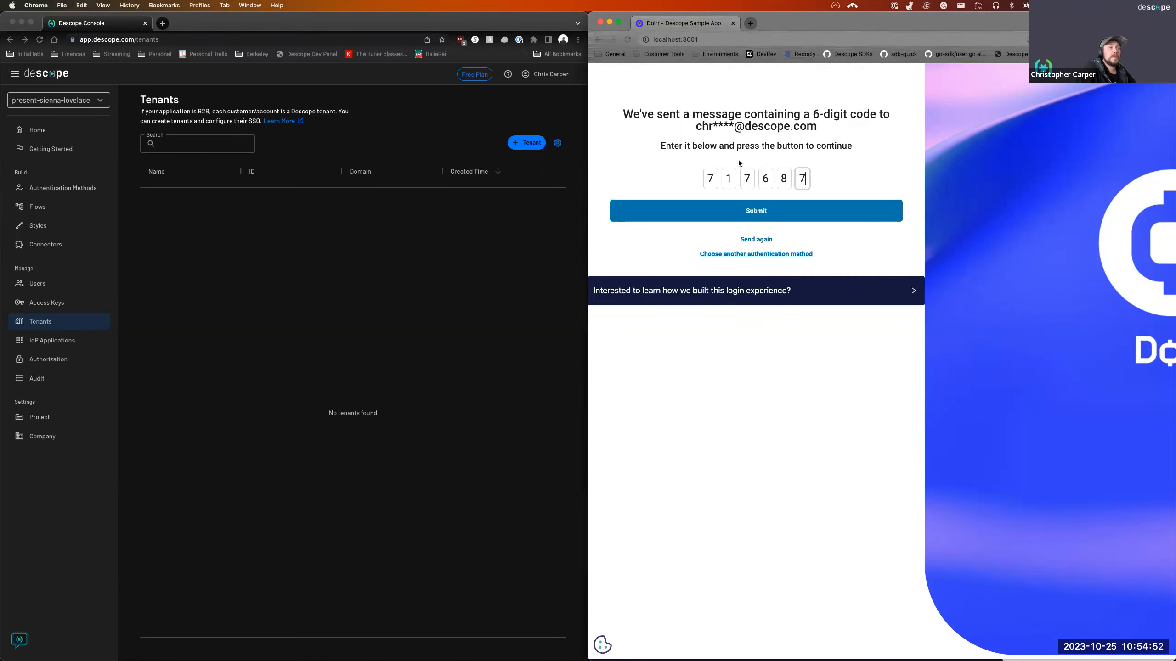
left_click(741, 209)
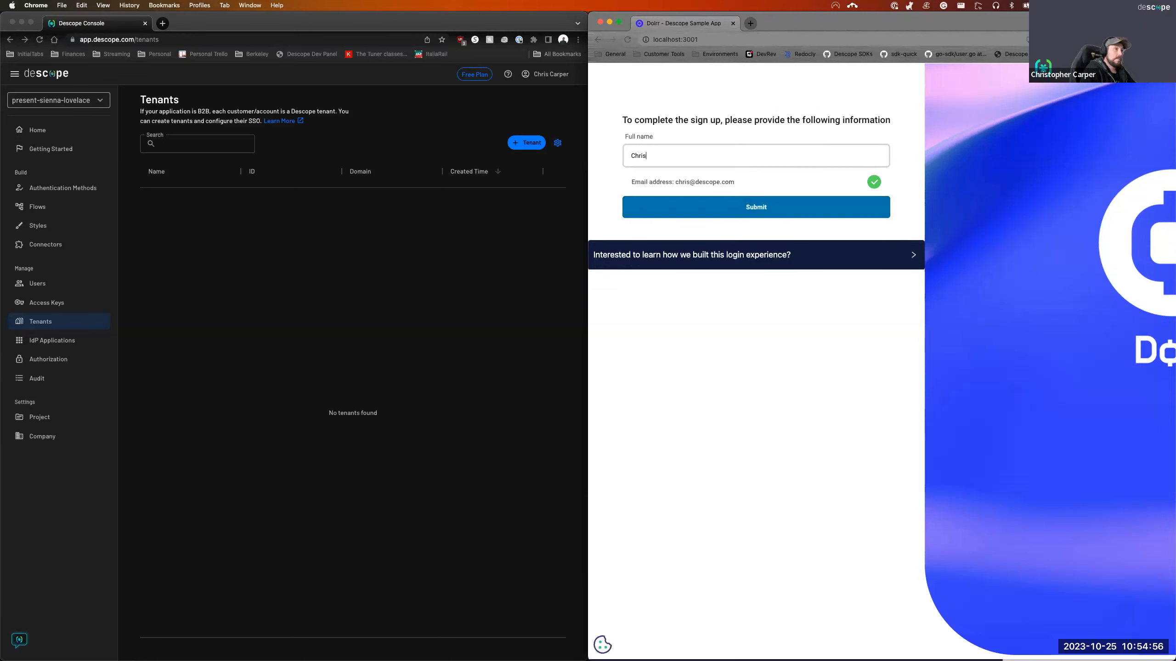
left_click(668, 207)
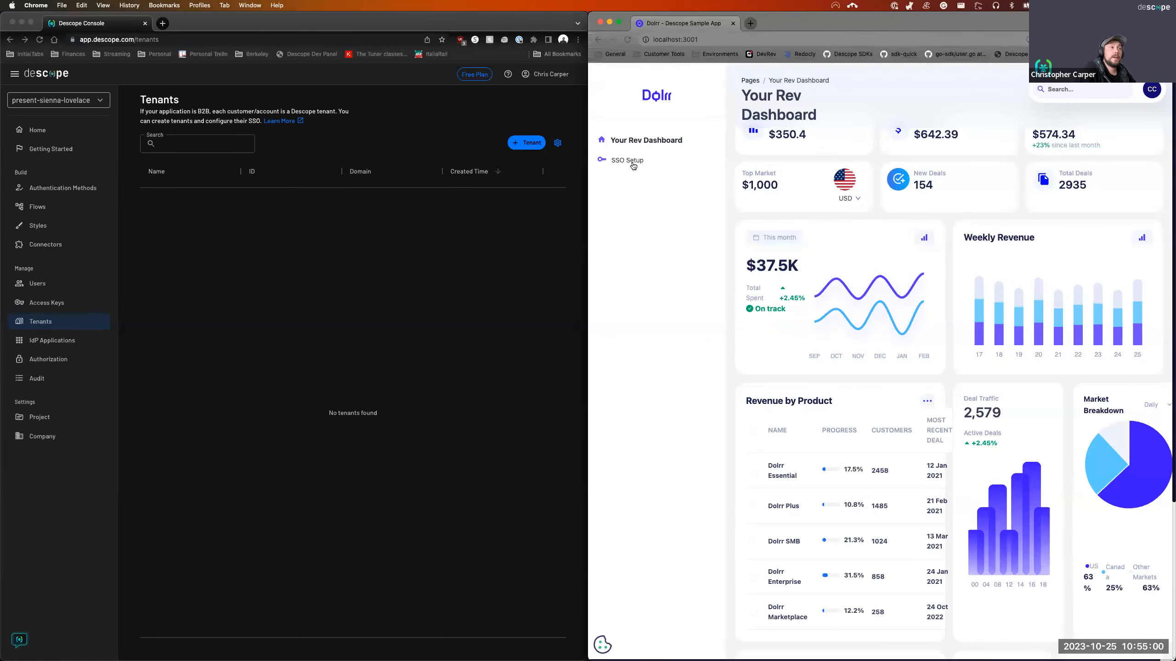
Step: Start the sample app's SSO Setup with the company domain descope and place the Okta setup guide beside the Okta admin console
left_click(633, 161)
left_click(936, 204)
type("descope.com")
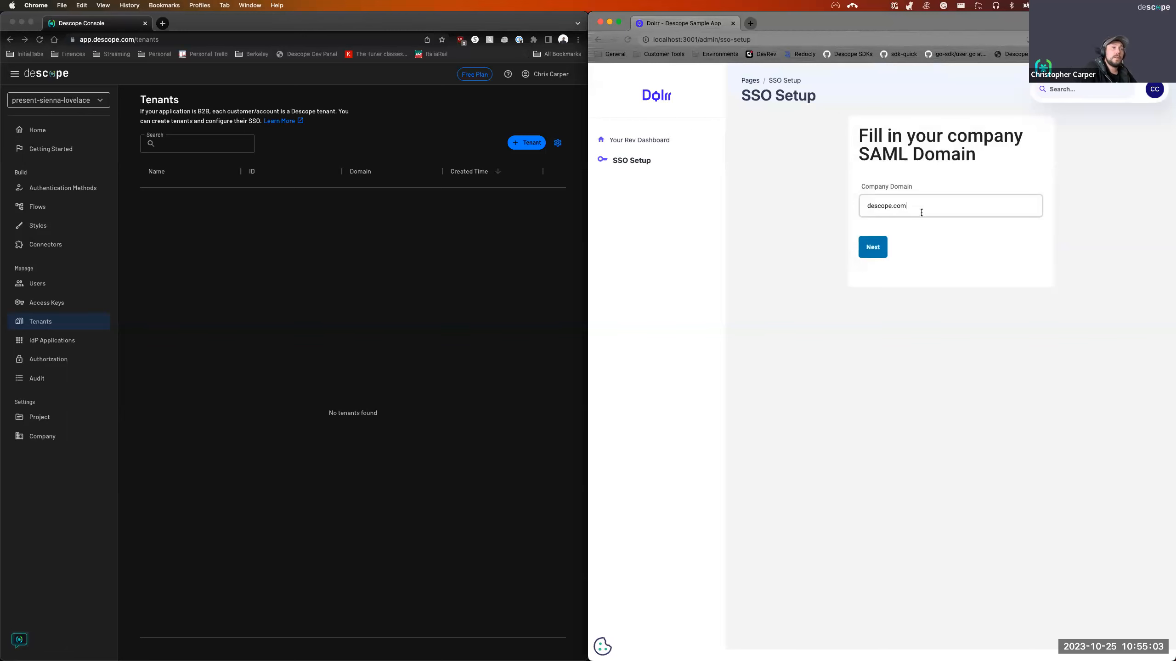
left_click(873, 247)
left_click(879, 208)
scroll(956, 155, "down", 10)
key("ctrl+alt+Left")
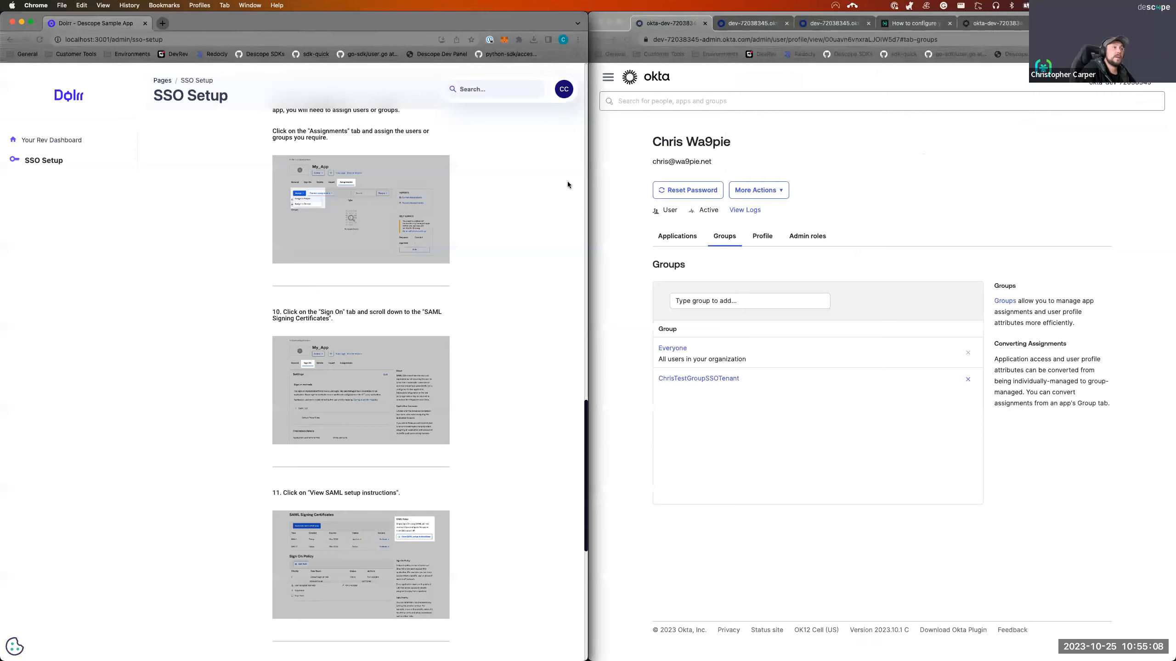
Step: Review the guide's attribute instructions and open the Descope SAML Web 2 application from the test user's assigned applications in Okta
scroll(365, 228, "up", 5)
scroll(366, 229, "up", 2)
scroll(366, 232, "up", 10)
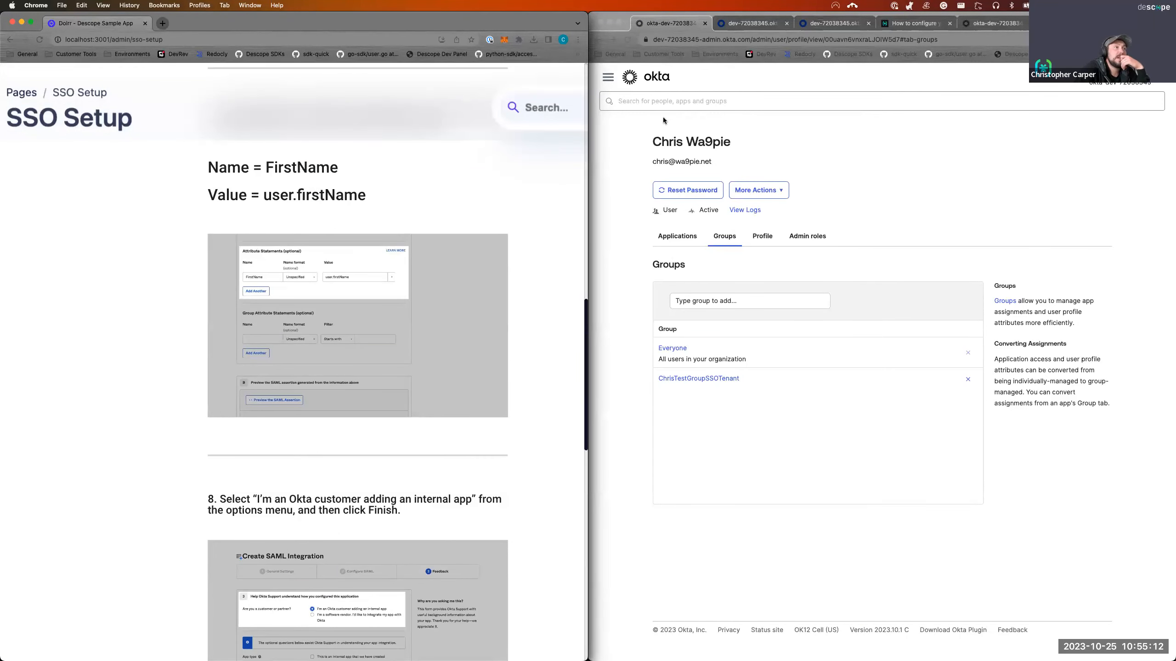
left_click(677, 250)
left_click(680, 241)
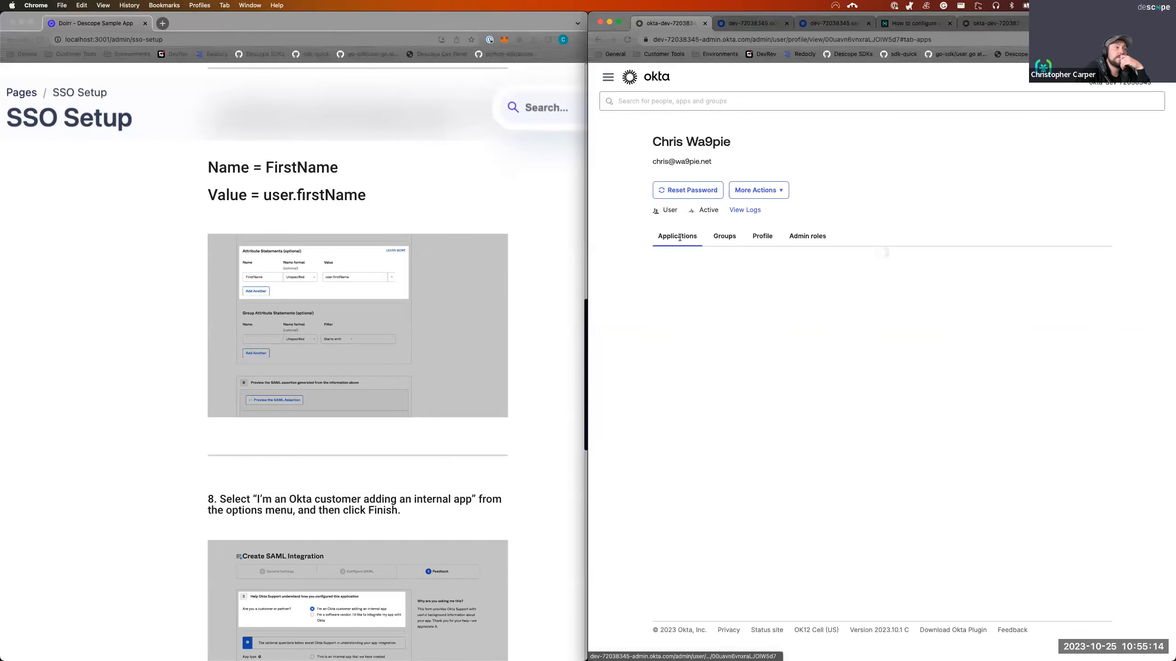
left_click(741, 431)
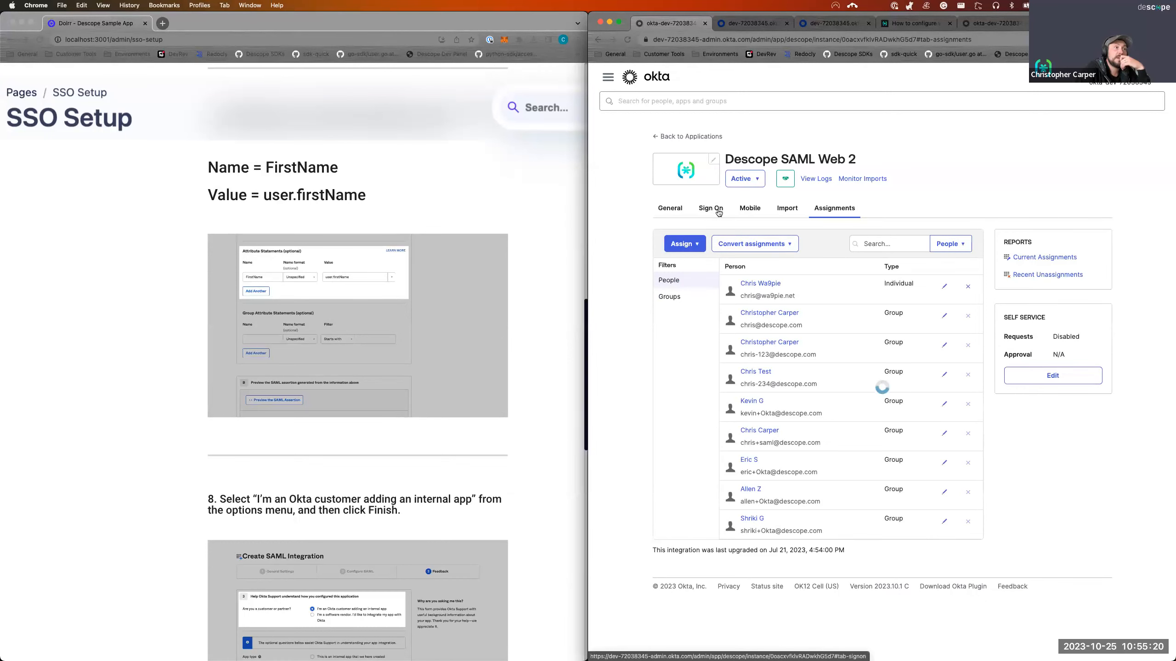
Step: Open the sign-on settings of Descope SAML Web 2 for editing and clear the ACS URL
left_click(719, 213)
left_click(962, 245)
scroll(897, 357, "down", 5)
triple_click(866, 399)
key("BackSpace")
scroll(509, 462, "down", 7)
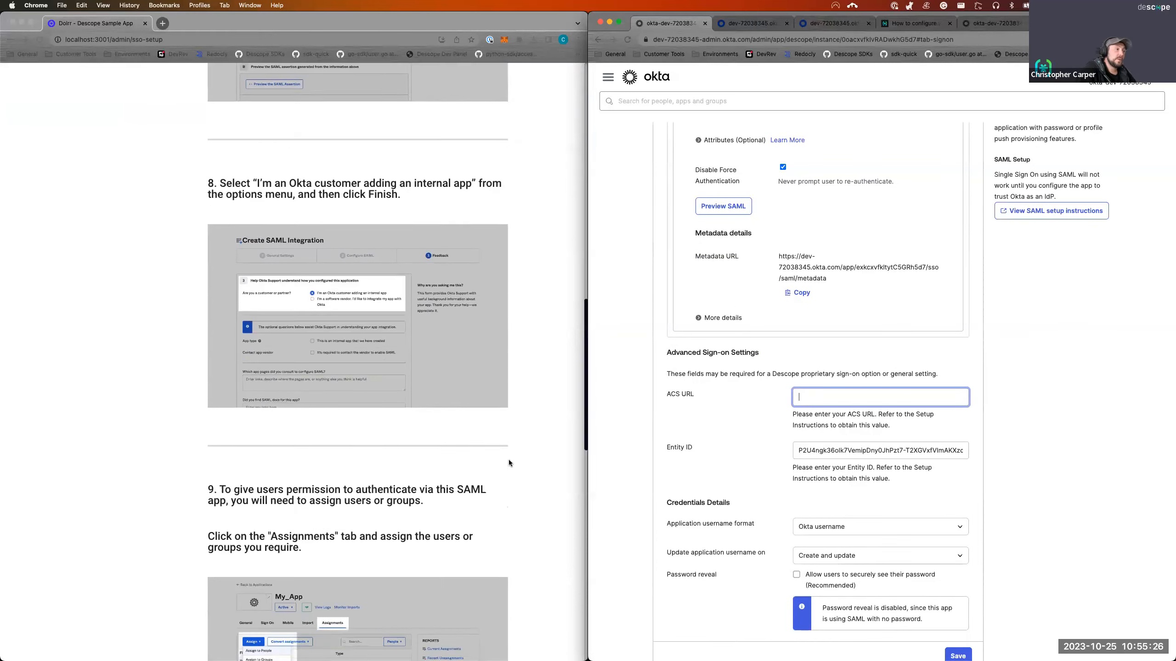
Step: Copy the "Single sign on URL" value from the sample app's setup guide into Okta's ACS URL
scroll(509, 462, "down", 15)
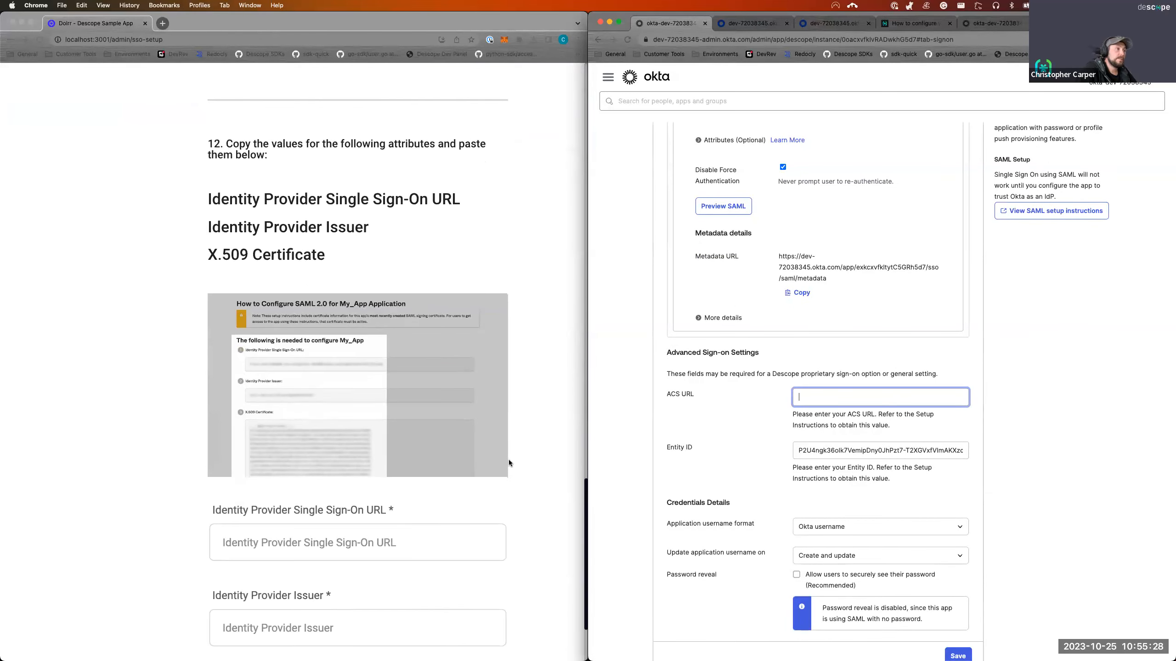
scroll(509, 463, "down", 5)
scroll(509, 463, "up", 15)
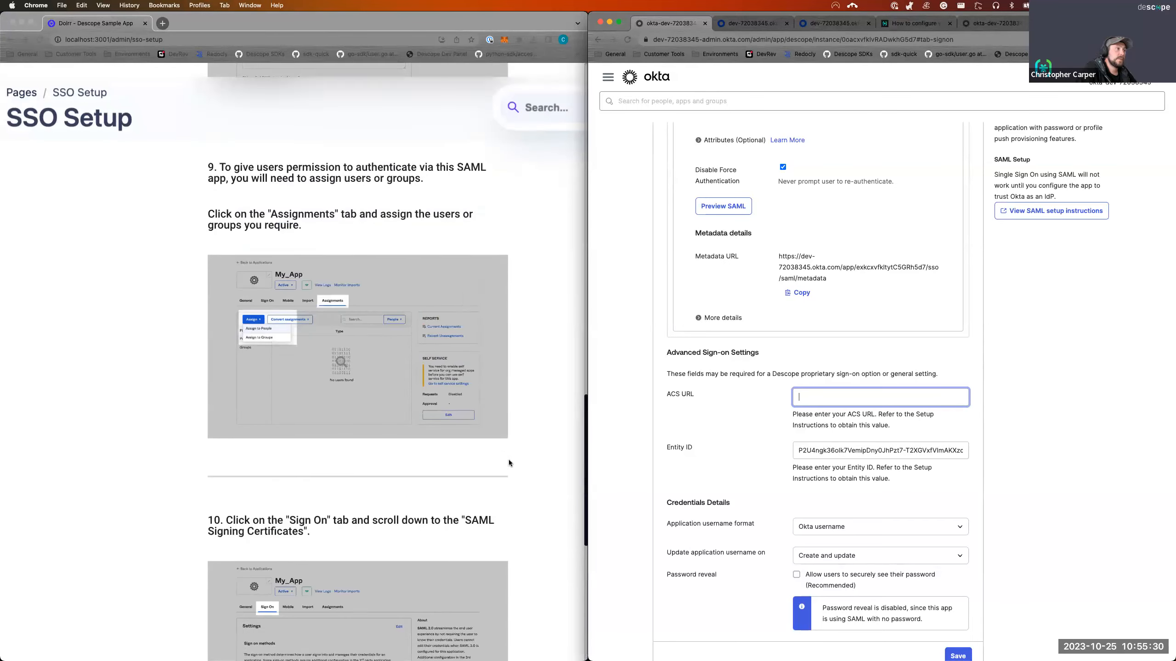
scroll(509, 463, "up", 10)
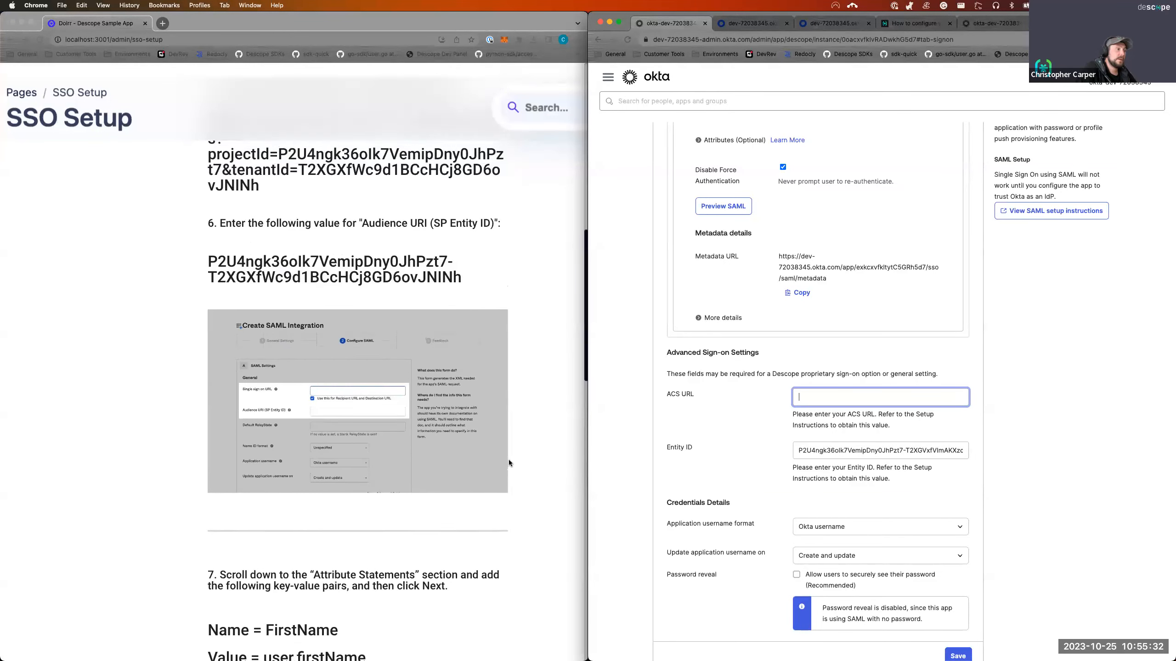
scroll(509, 463, "up", 5)
triple_click(396, 380)
key("super+c")
left_click(857, 397)
key("super+v")
Step: Replace the Entity ID in Okta with the guide's "Audience URI (SP Entity ID)" value
double_click(837, 449)
key("super+a")
key("BackSpace")
left_click(360, 470)
double_click(360, 470)
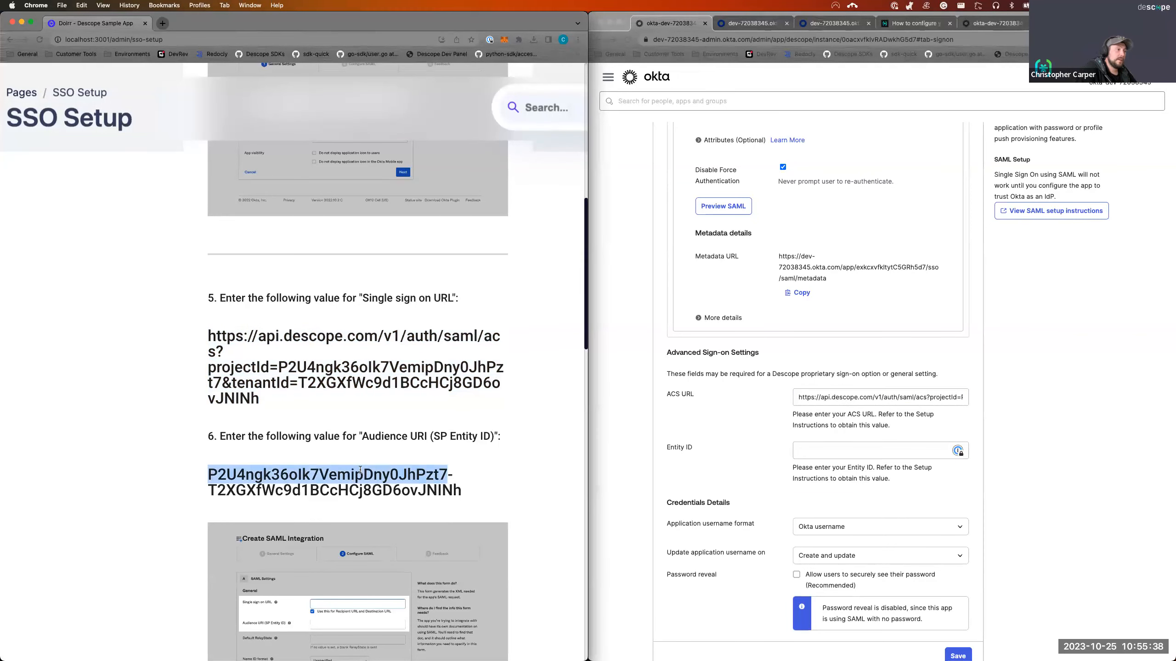
triple_click(360, 471)
key("super+c")
left_click(818, 450)
key("super+v")
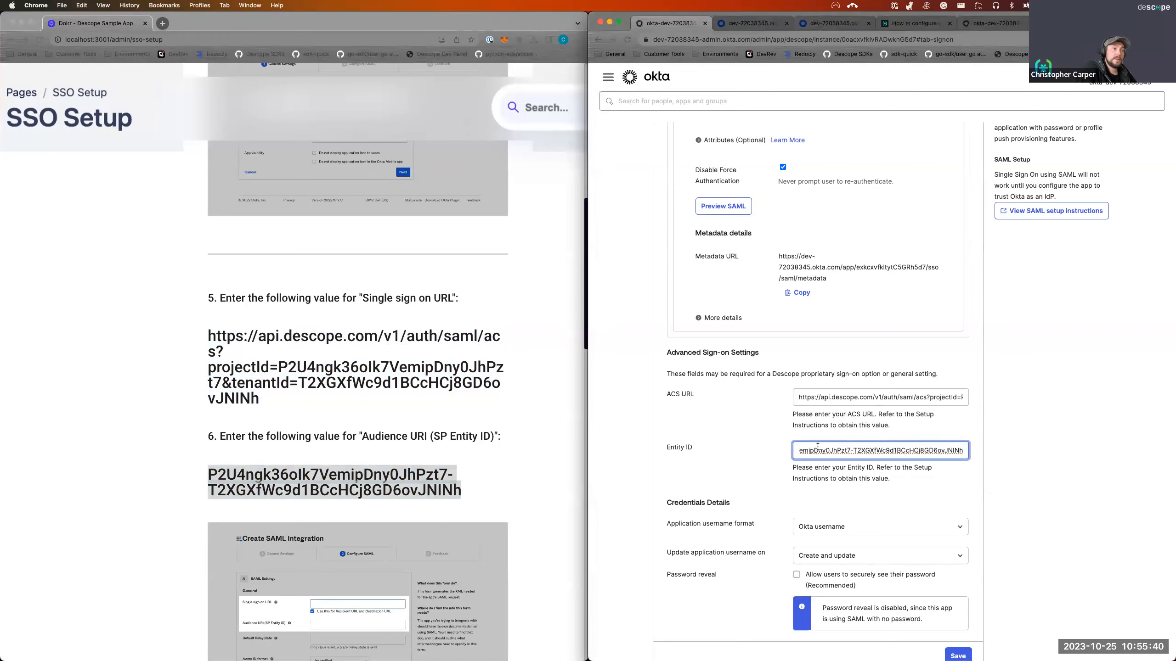
Step: Paste the Okta signing certificate into the X.509 Certificate field at the end of the setup guide
scroll(496, 477, "down", 20)
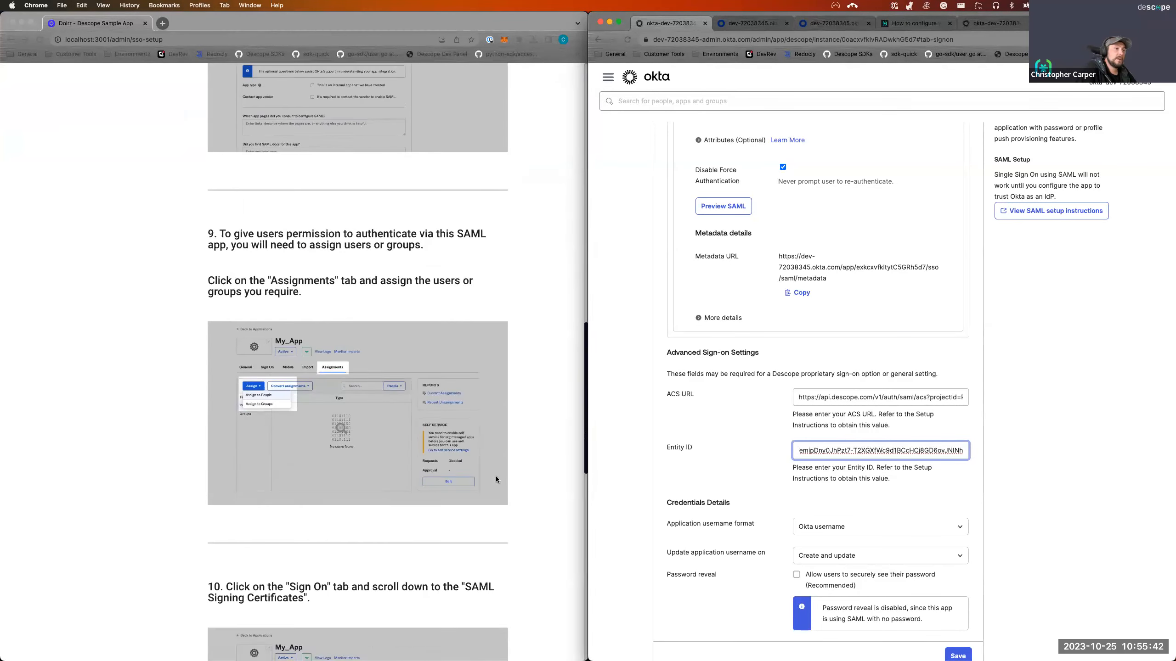
scroll(496, 477, "down", 20)
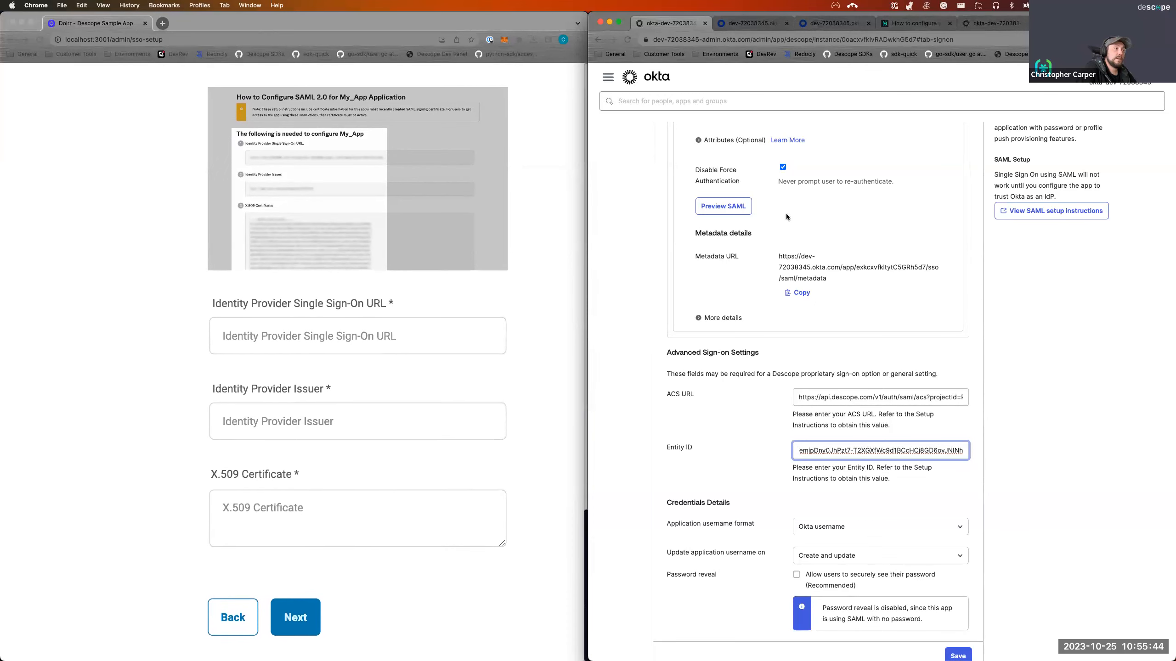
scroll(829, 297, "up", 4)
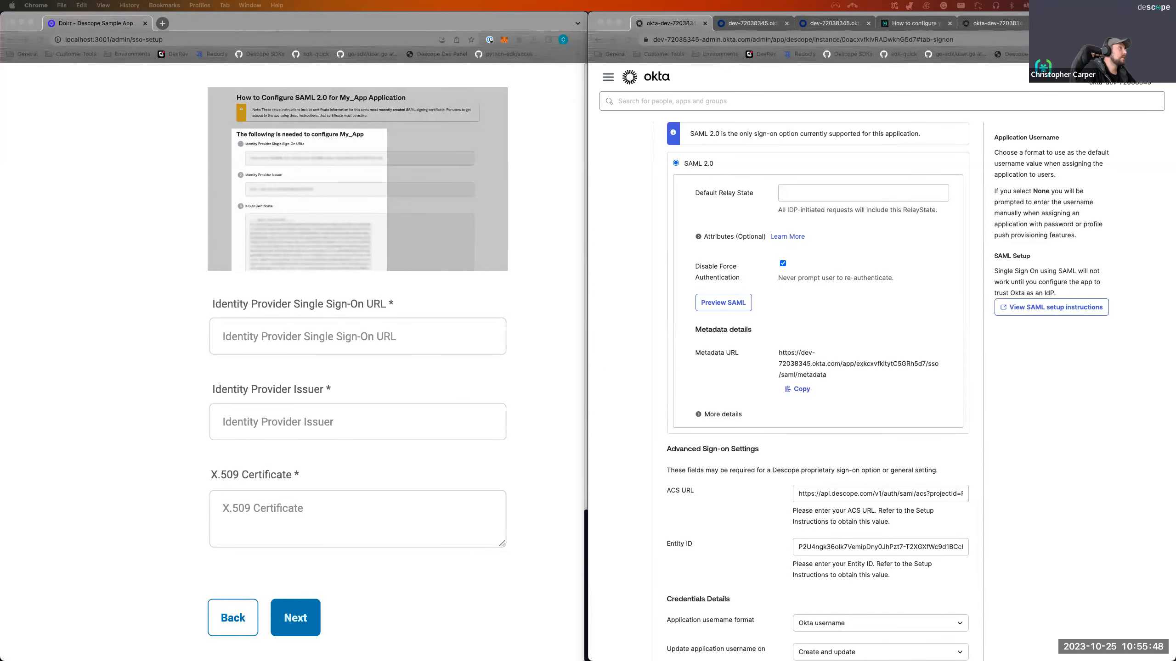
left_click(331, 498)
key("super+v")
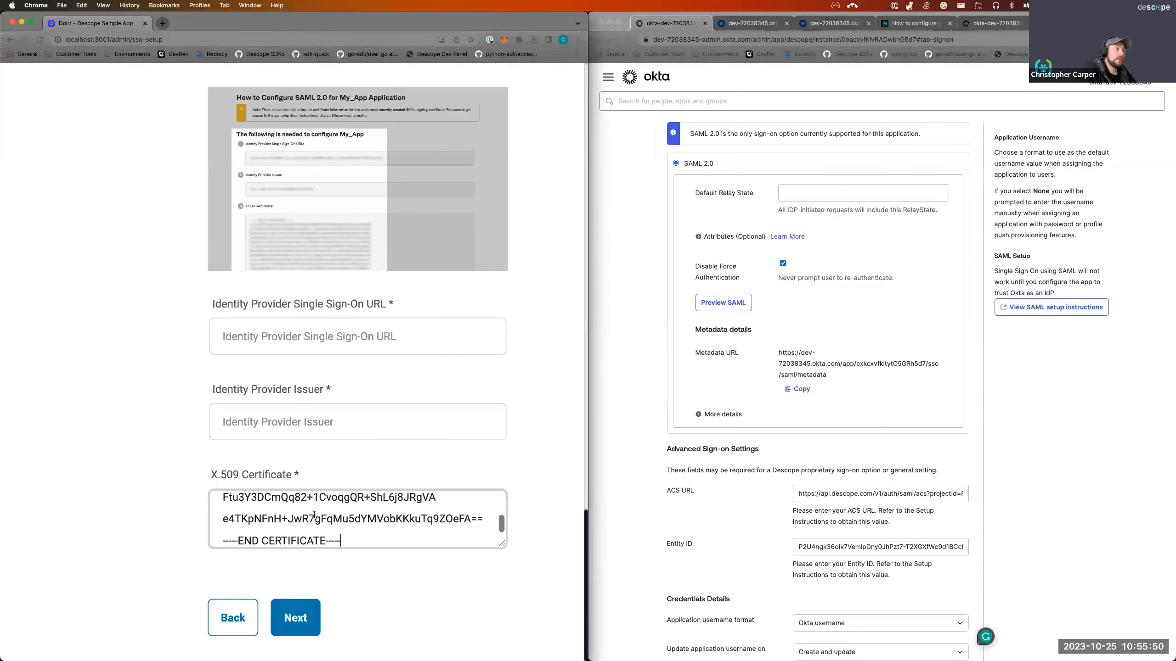
Step: Expand Okta's metadata details and copy the Issuer into the guide's Identity Provider Issuer field
scroll(739, 466, "down", 2)
scroll(738, 466, "down", 8)
scroll(739, 466, "up", 11)
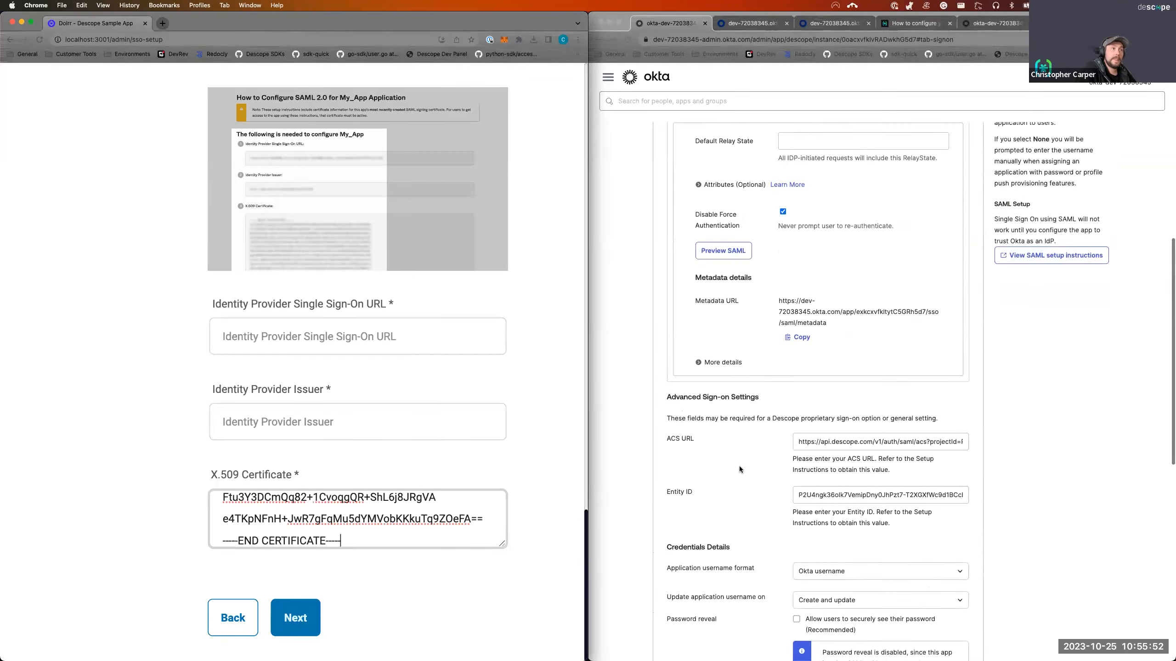
left_click(736, 435)
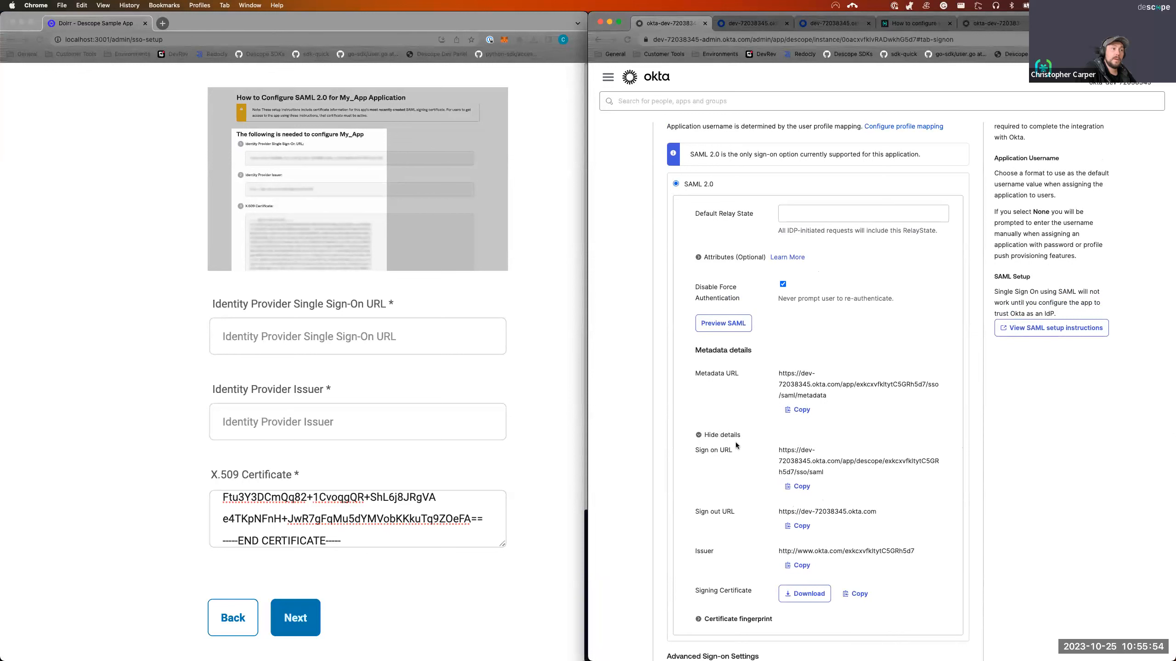
triple_click(852, 548)
key("super+c")
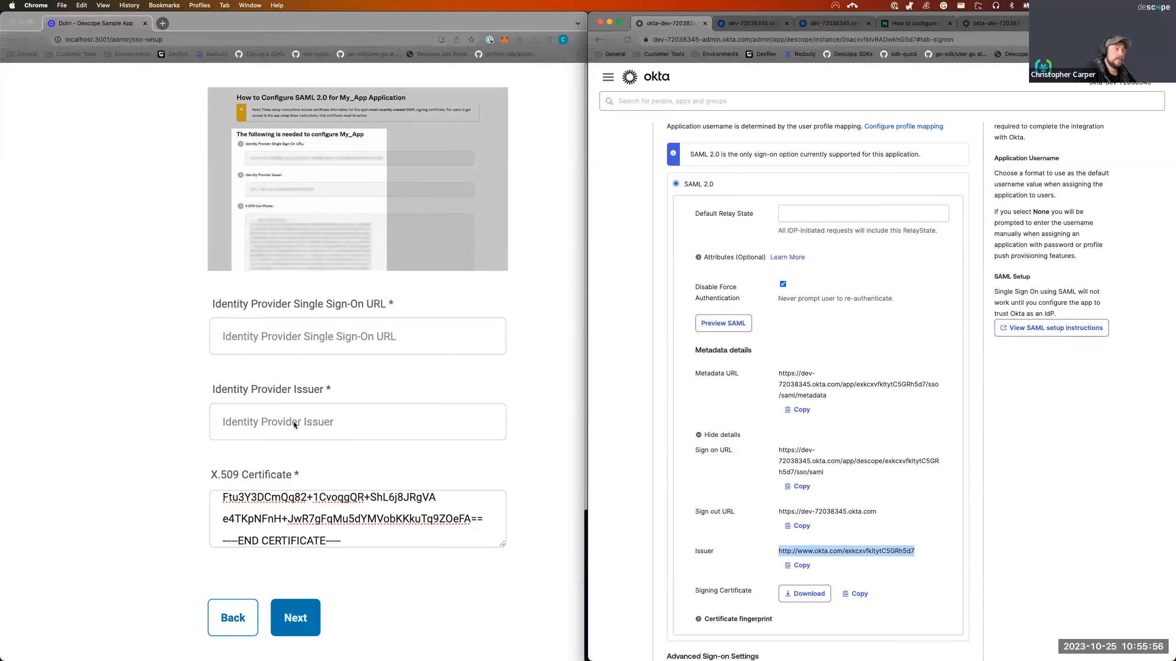
left_click(327, 422)
key("super+v")
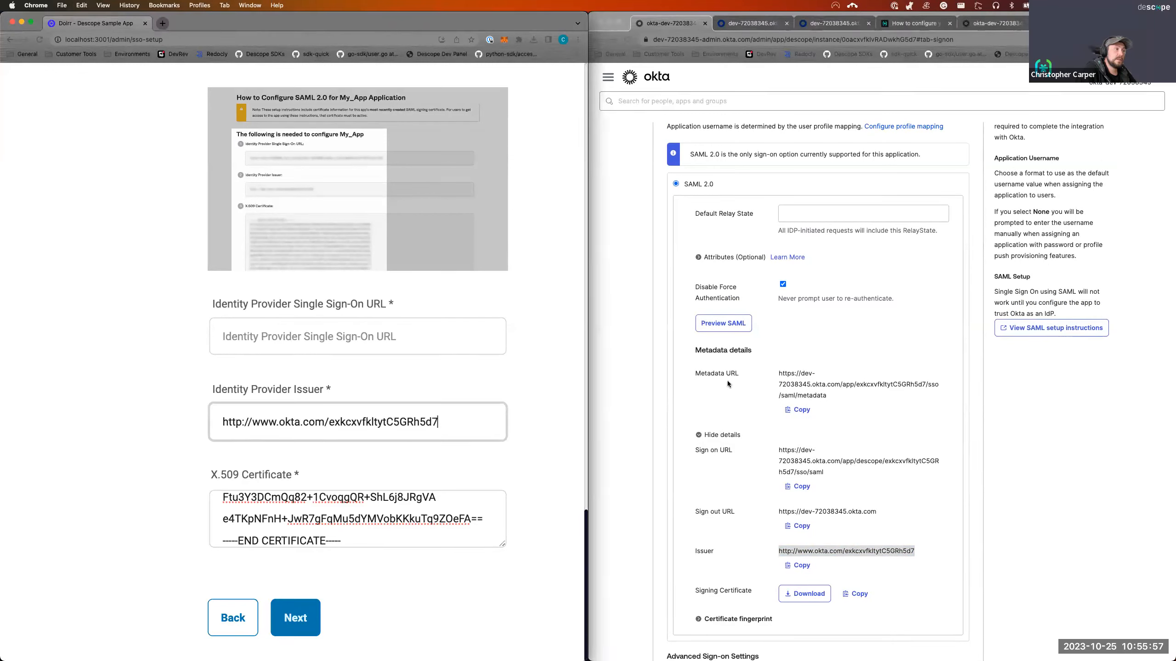
Step: Copy Okta's Sign on URL into the Identity Provider Single Sign-On URL field and finish the SSO Setup guide
triple_click(808, 453)
left_click(336, 346)
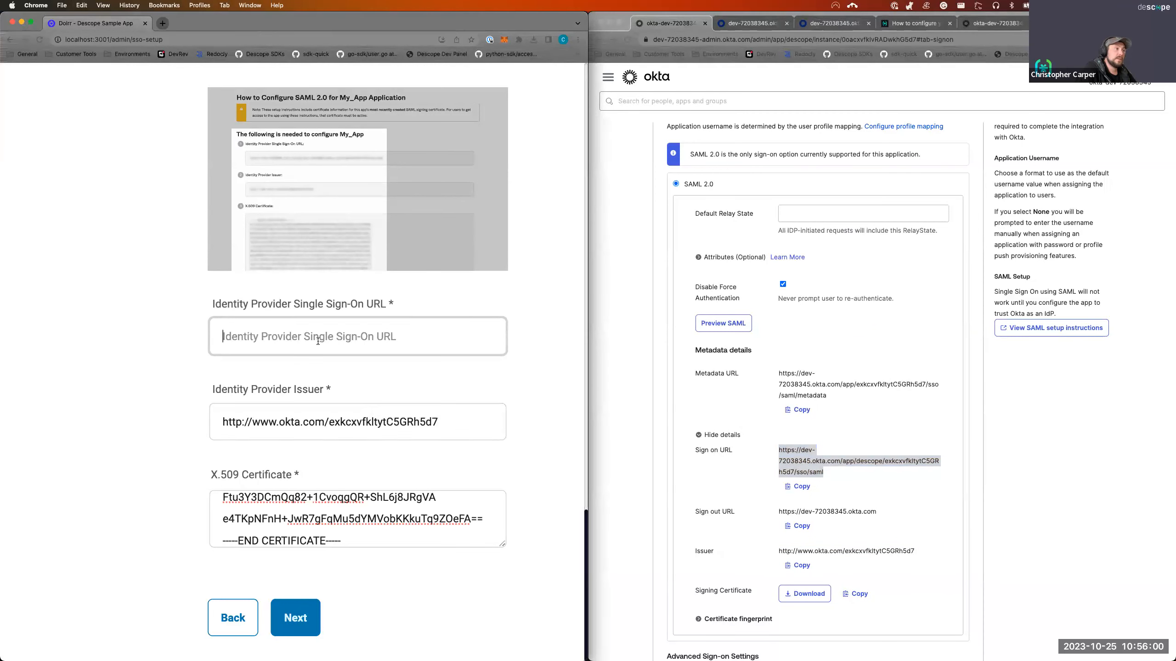
key("super+v")
left_click(306, 617)
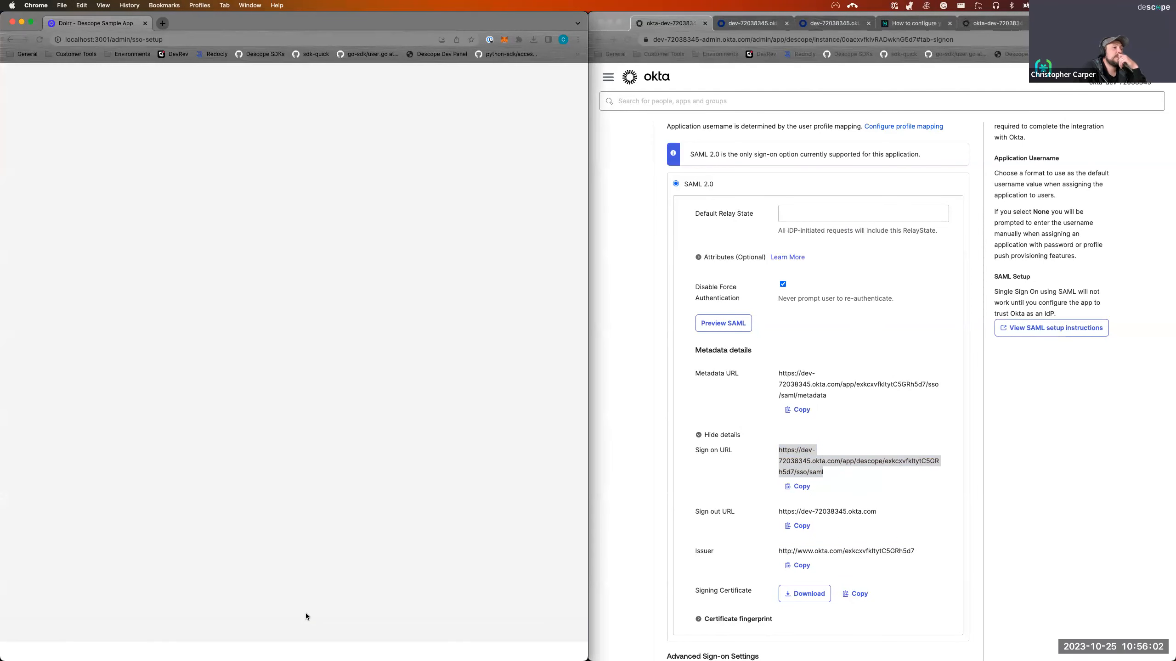
left_click(236, 283)
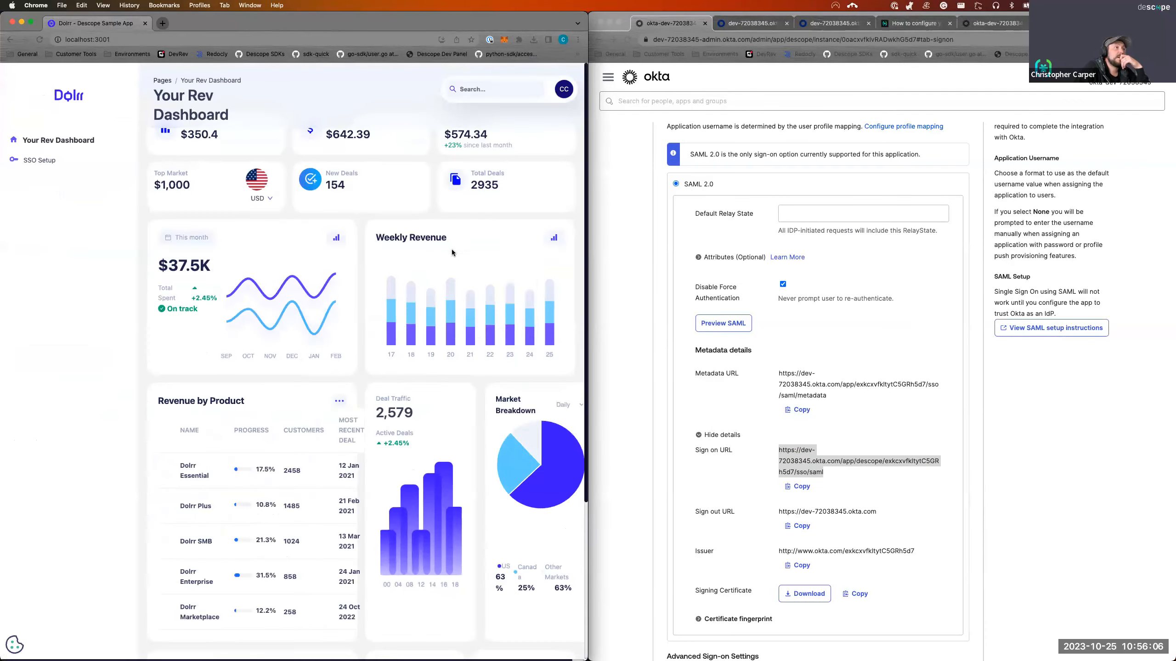
Step: Save the edited sign-on settings of the Descope SAML Web 2 application in Okta
left_click(914, 275)
scroll(915, 275, "down", 10)
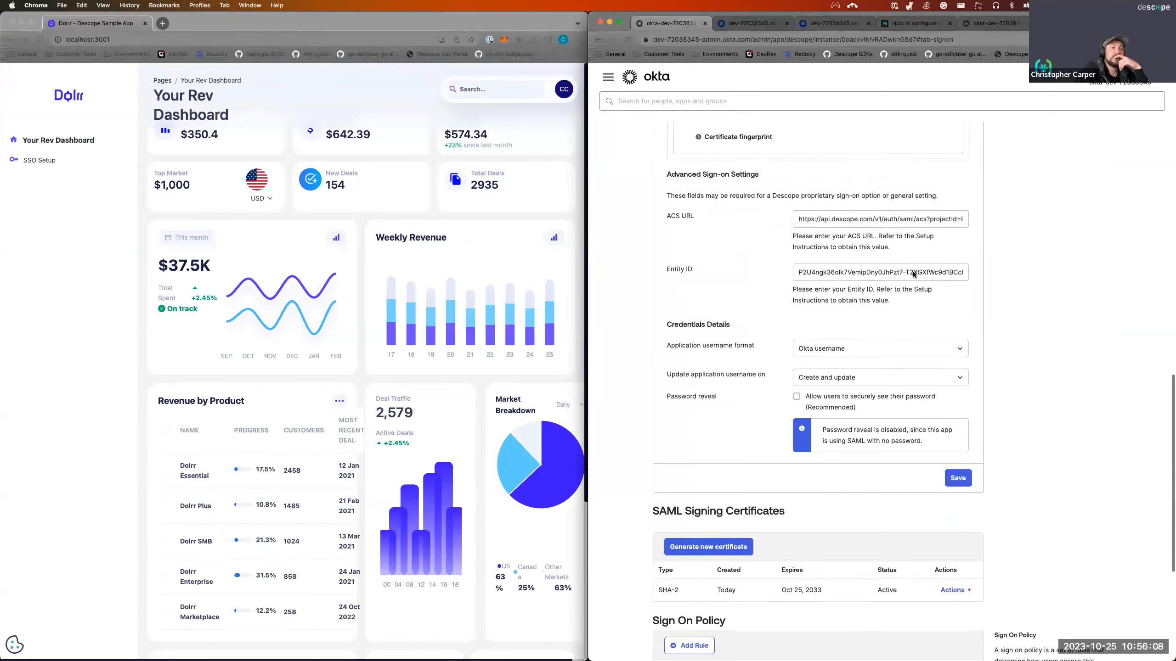
scroll(915, 275, "up", 15)
scroll(868, 251, "down", 10)
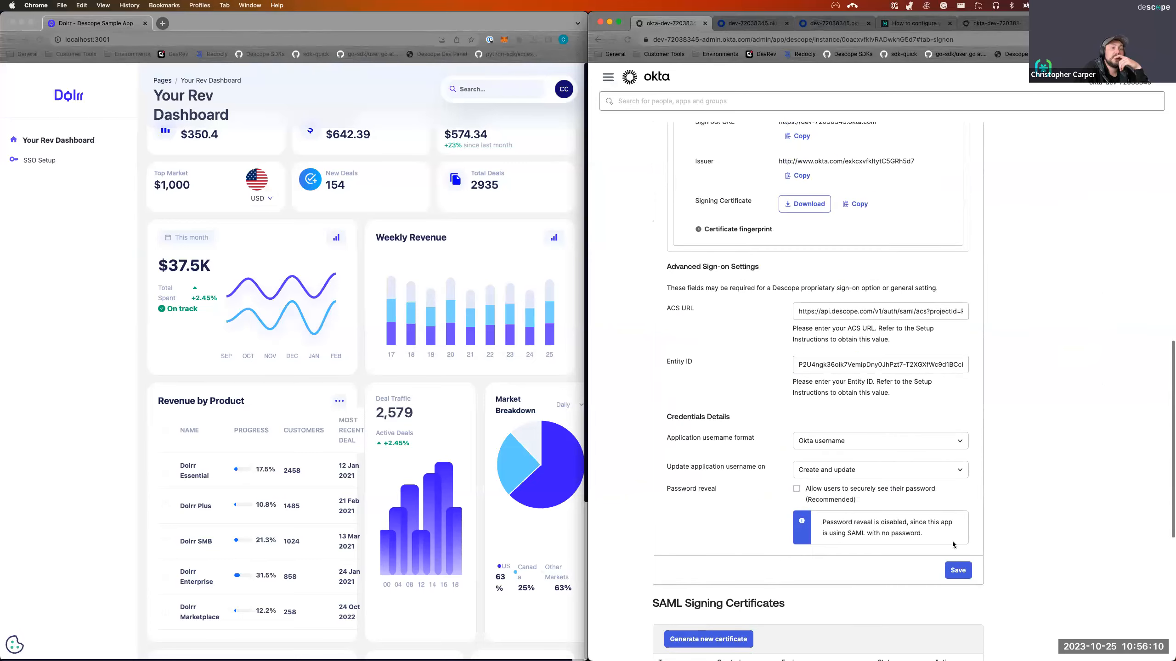
left_click(957, 570)
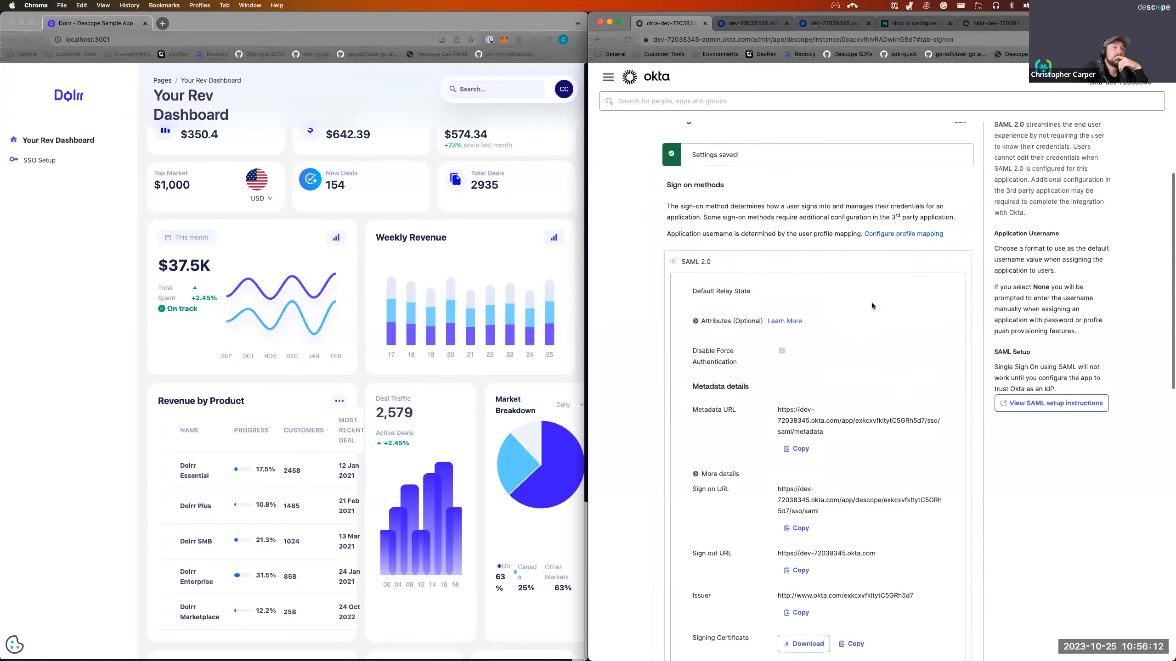
Step: Assign the Descope SAML Web 2 application to the group ChrisTestGroup
left_click(839, 207)
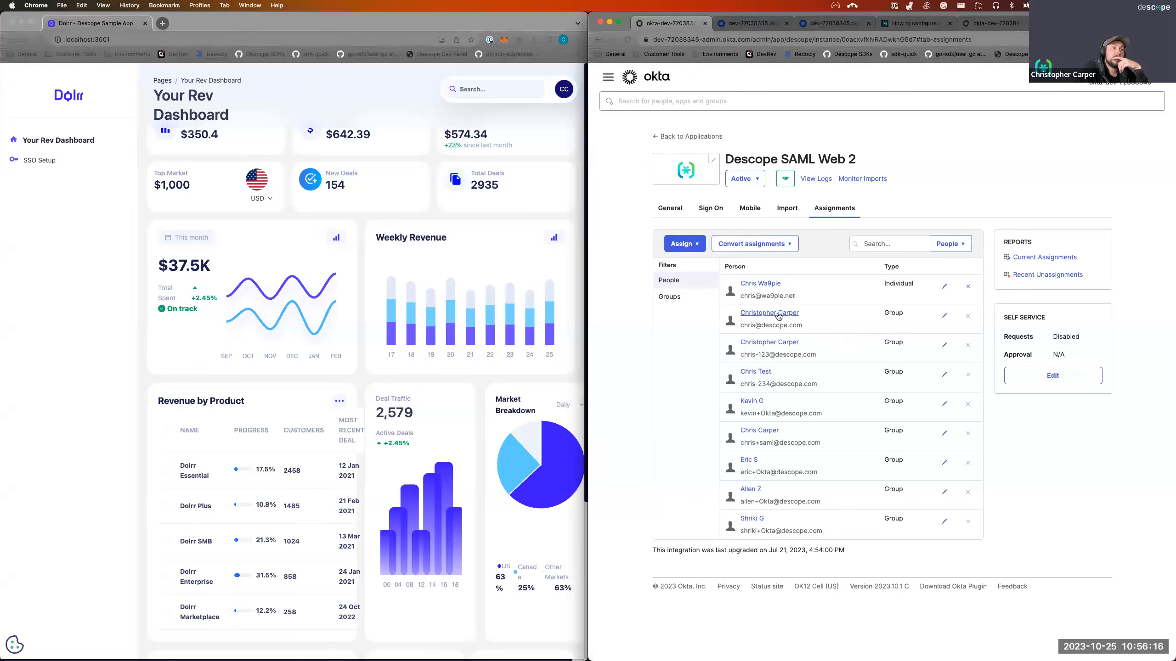
left_click(681, 297)
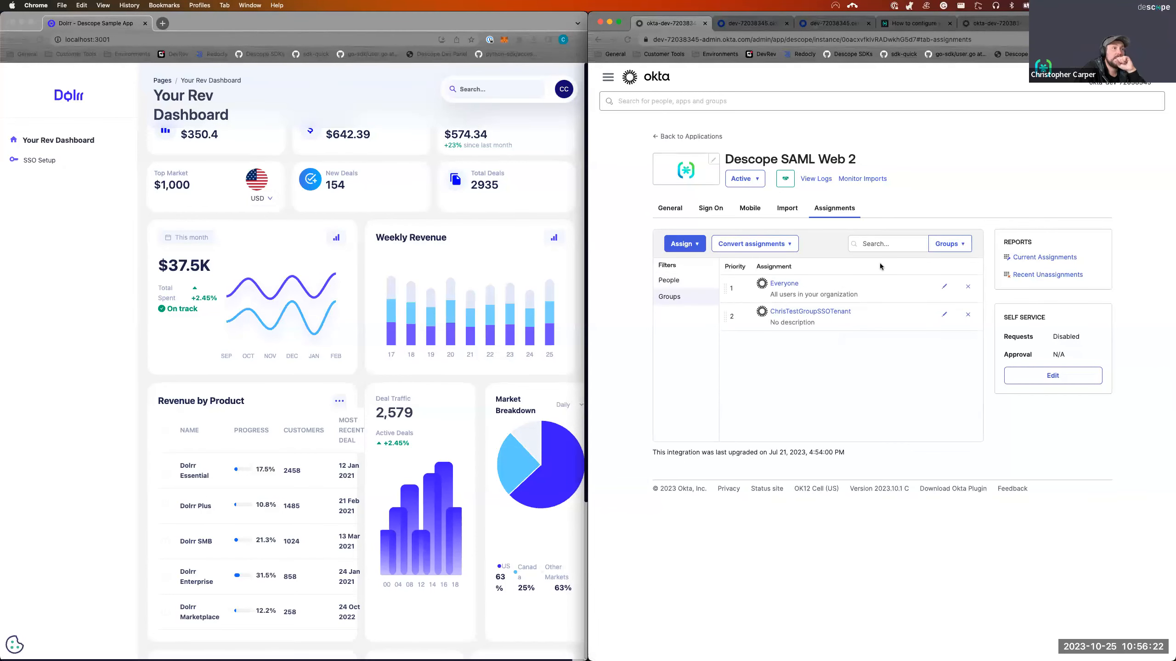
left_click(693, 243)
left_click(696, 277)
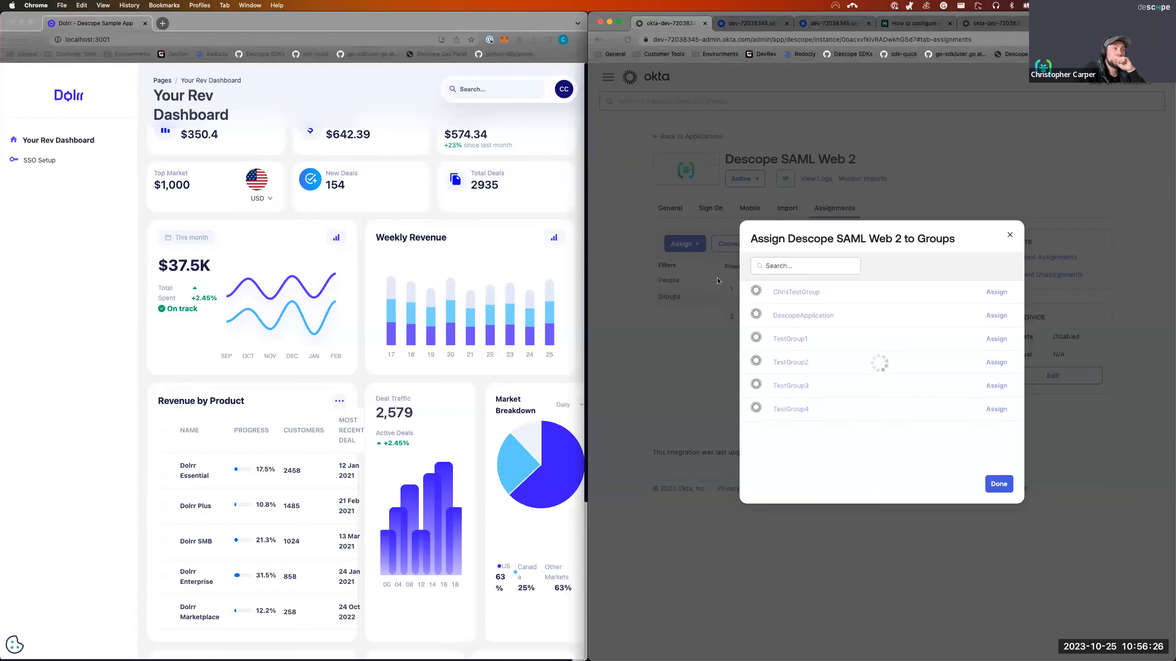
left_click(1003, 290)
left_click(1000, 483)
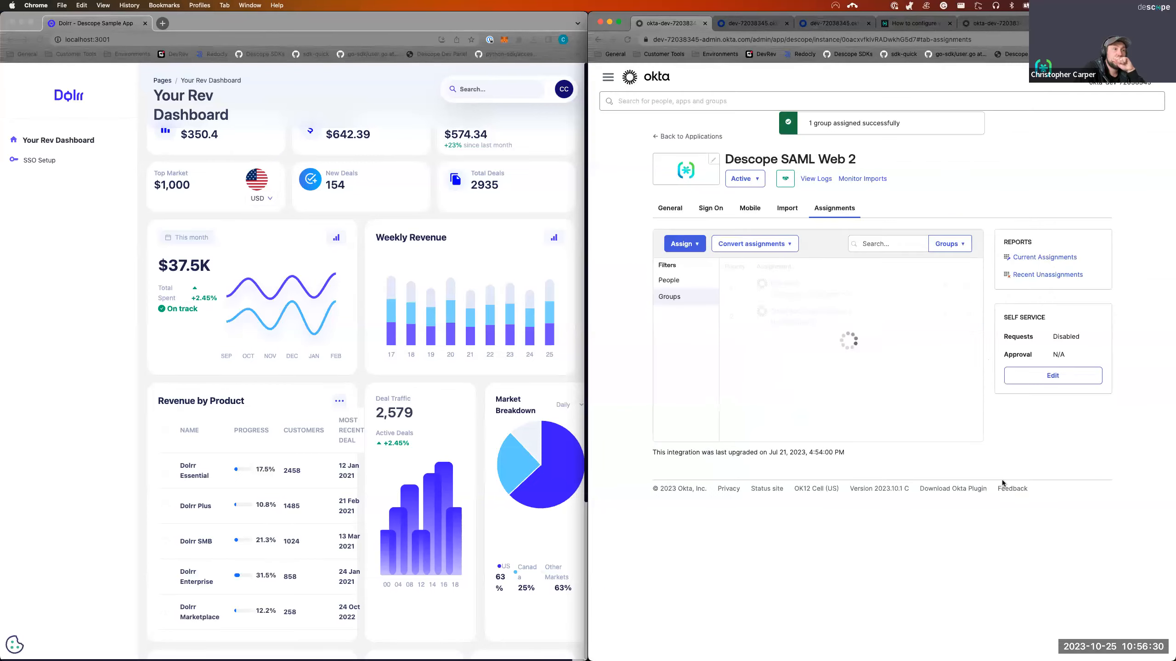
Step: Log out of the sample app and sign back in through SSO with the test user's work email
left_click(570, 93)
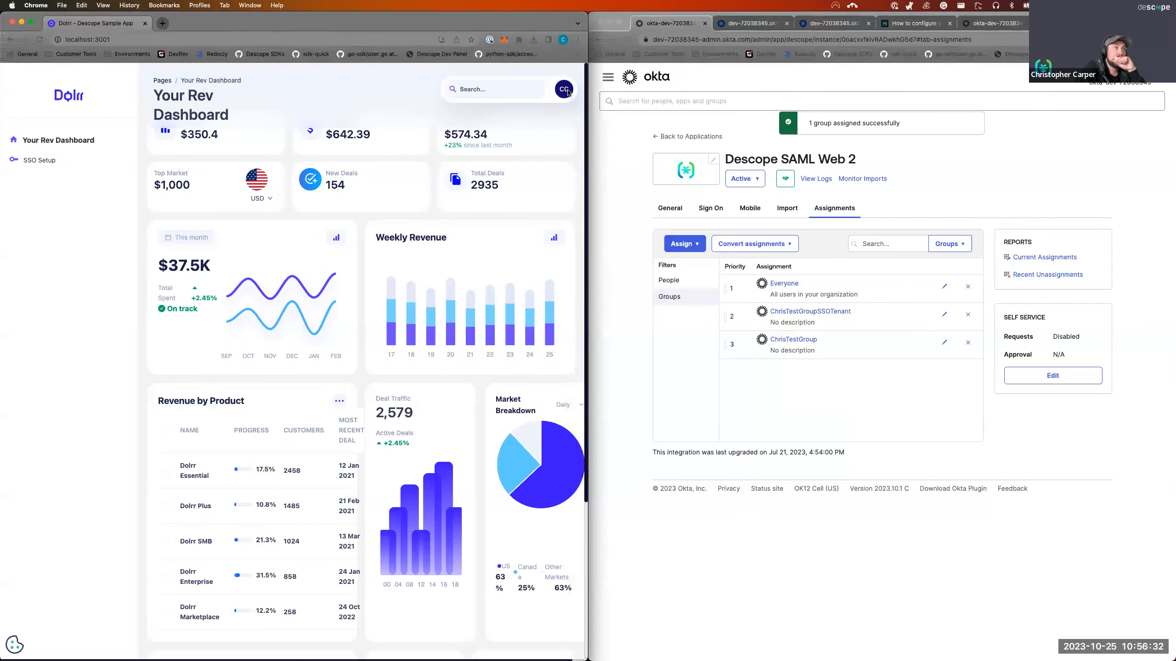
left_click(505, 173)
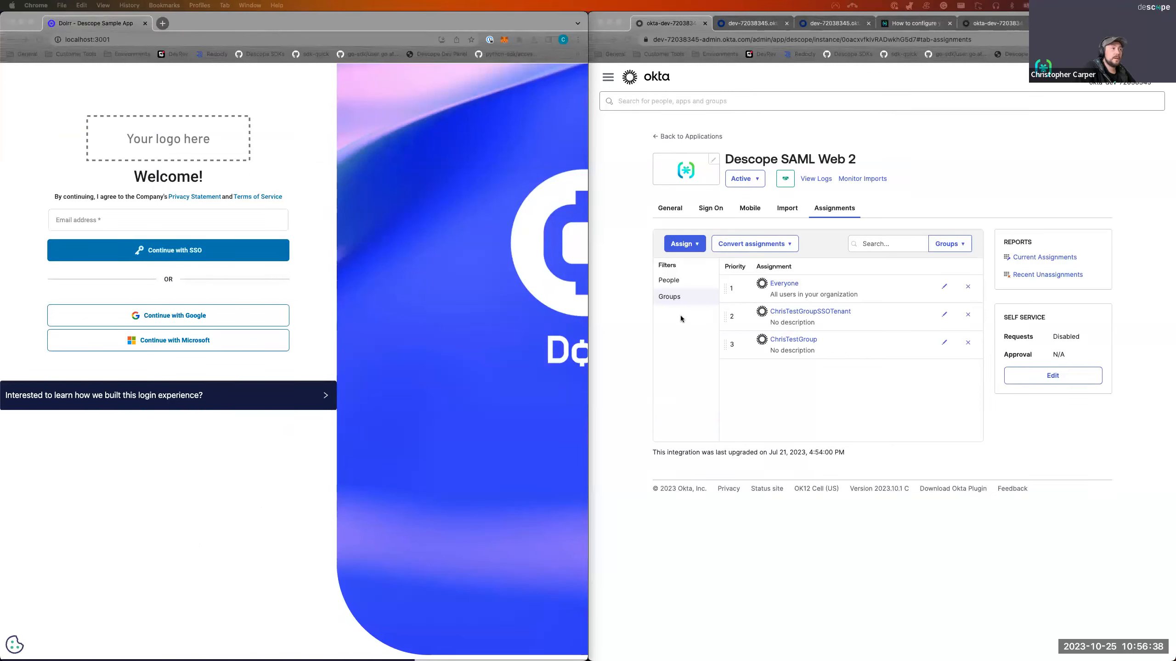
left_click(146, 223)
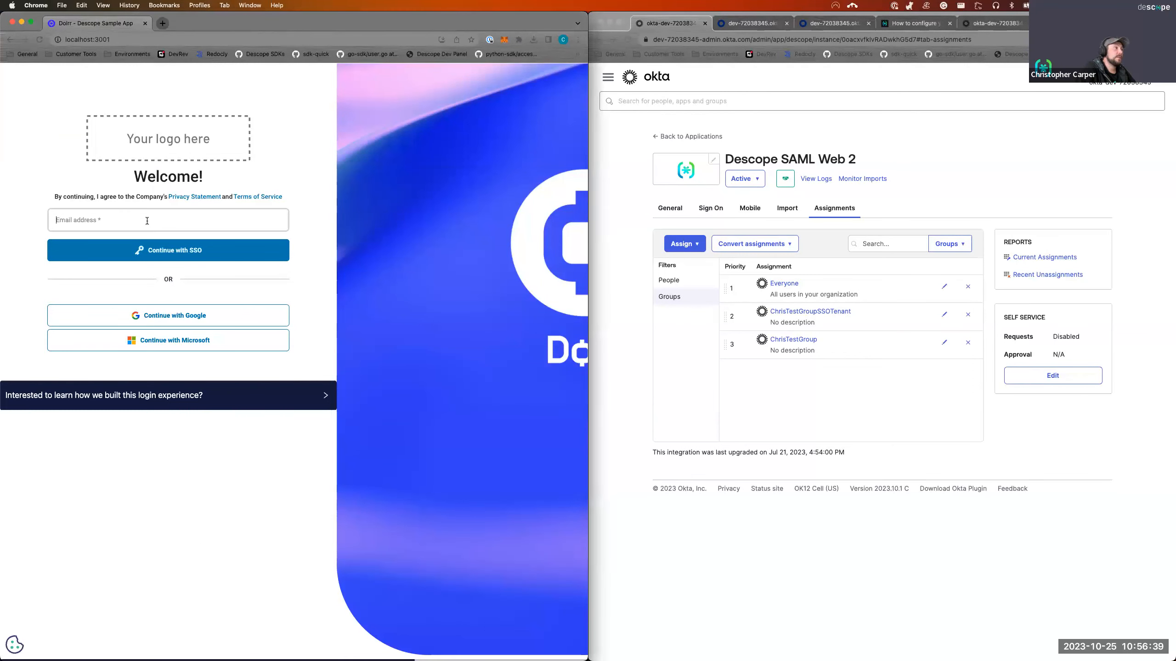
left_click(146, 252)
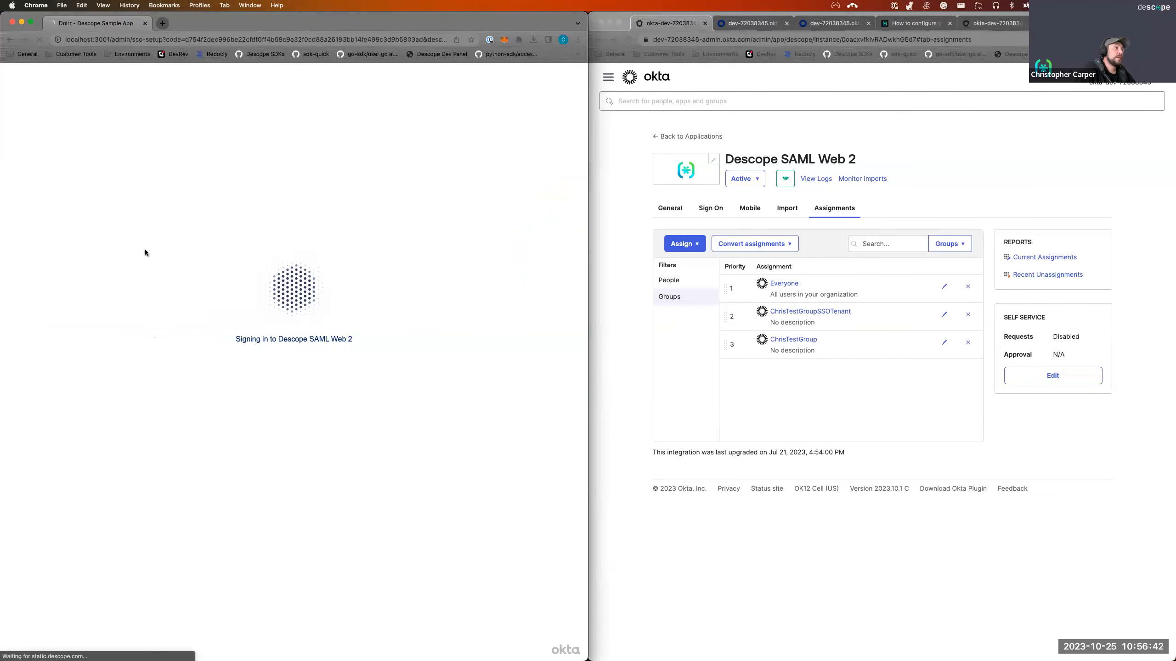
left_click(134, 206)
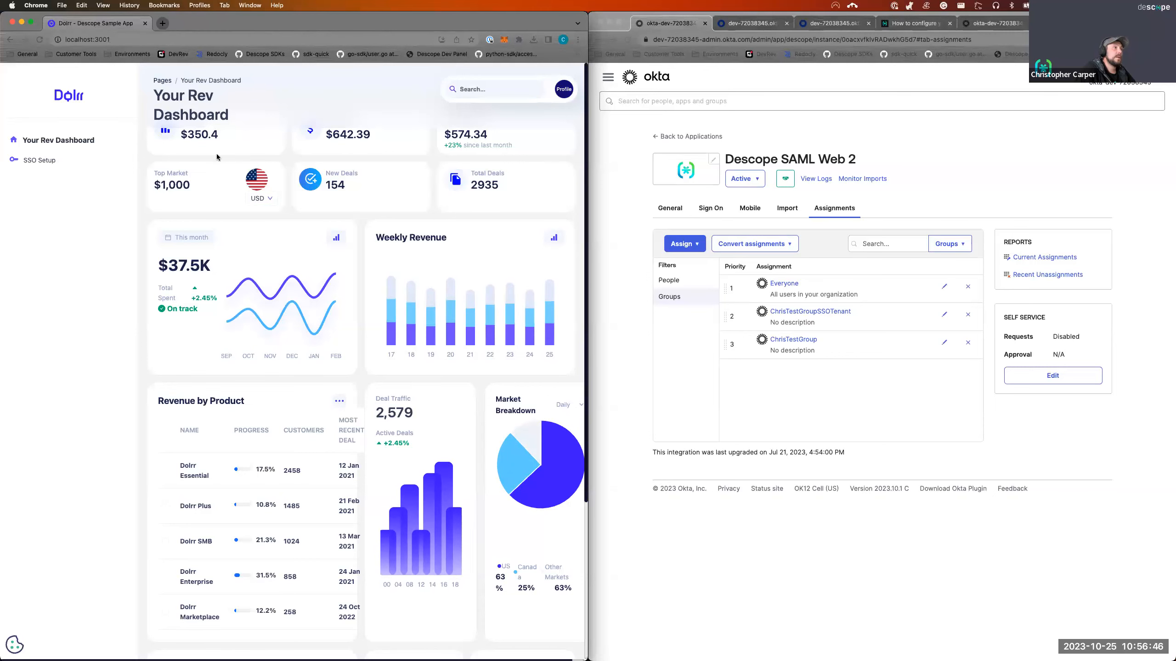
Step: Move the sample app window off the Descope console's desktop and close it
key("ctrl+alt+Right")
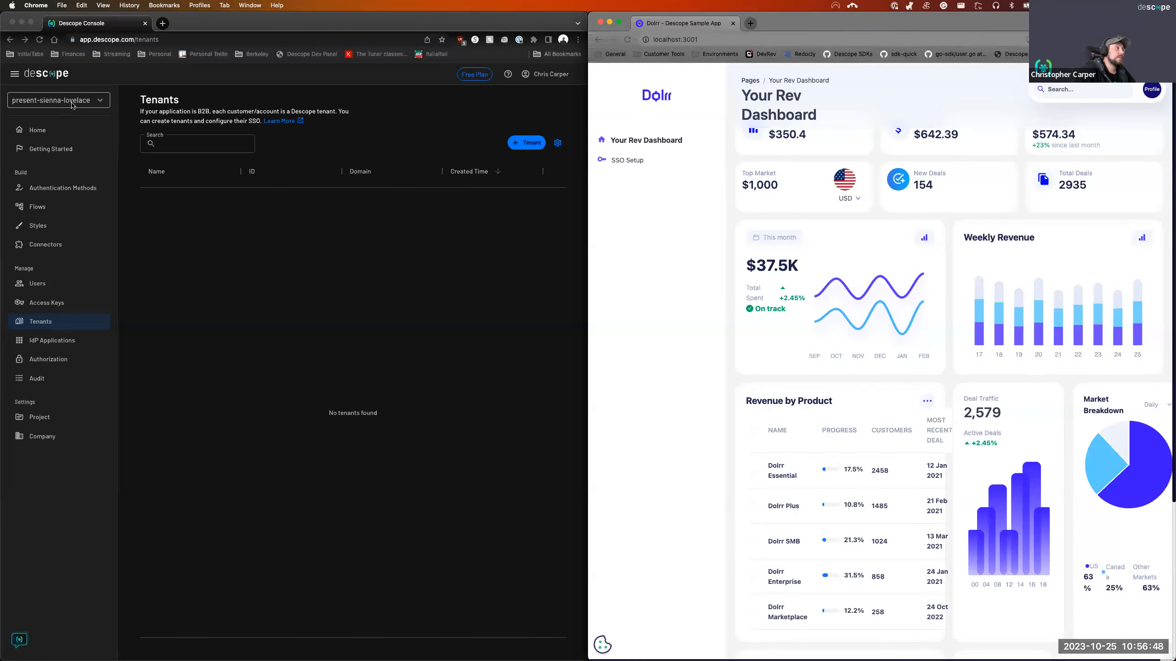
left_click_drag(771, 24, 174, 12)
left_click(146, 24)
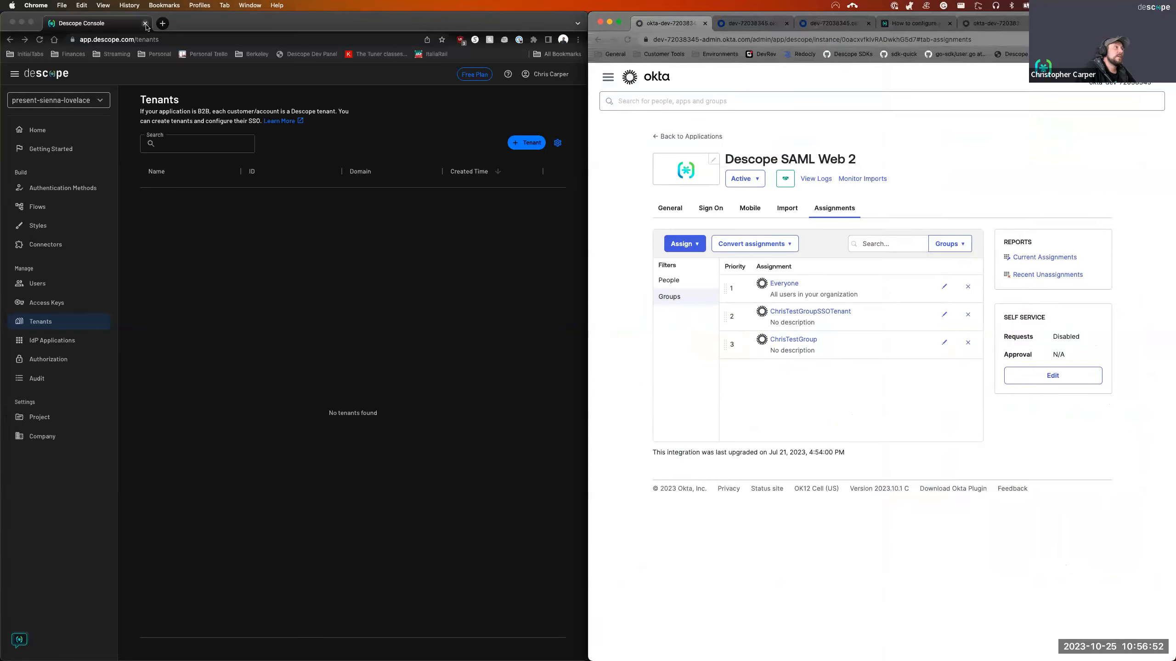
Step: Switch to Firefox and load the sample app at localhost:3001
mouse_move(309, 648)
mouse_move(607, 655)
key("super+space")
type("fi")
key("Return")
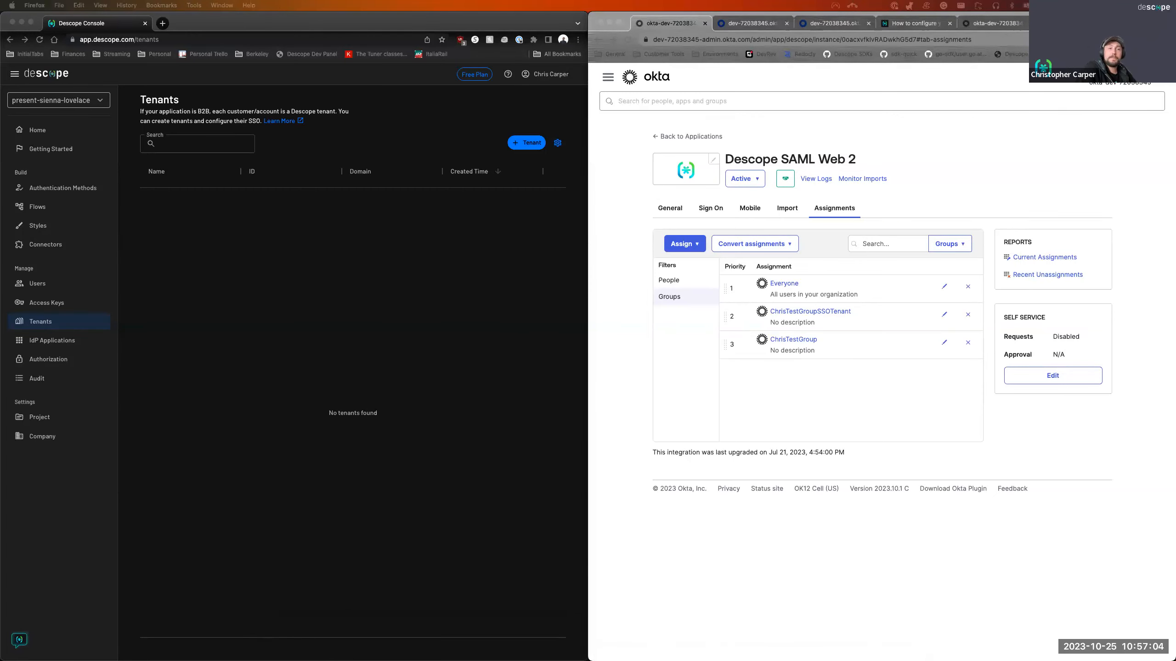
type("http")
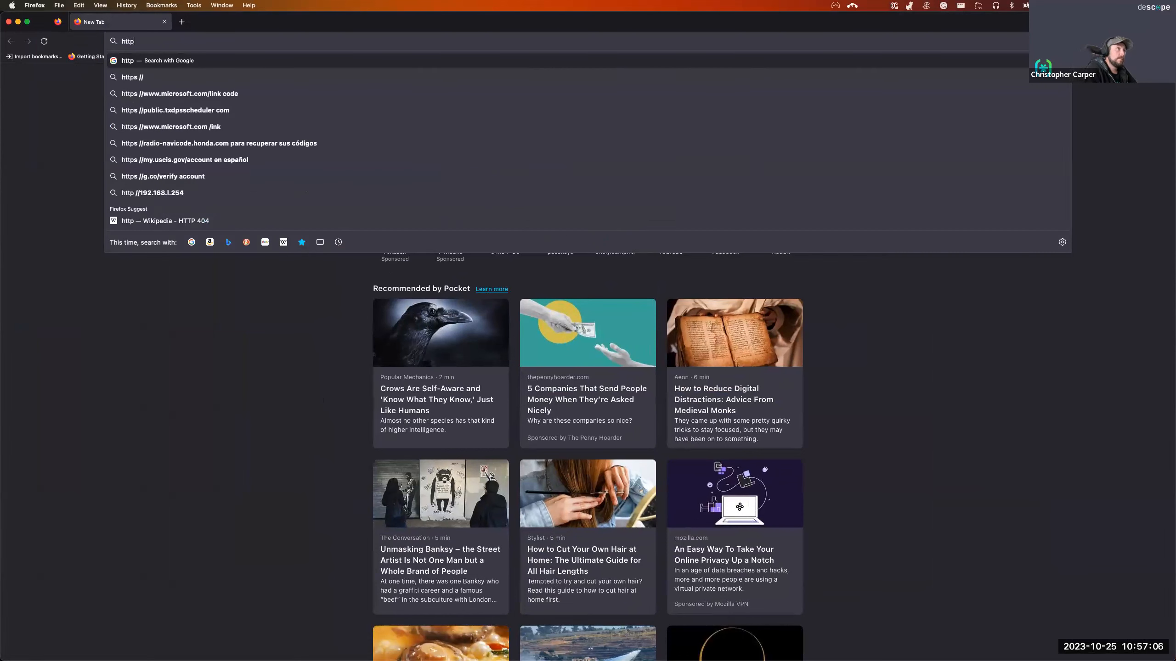
key("super+a")
type("localhost:3001")
key("Return")
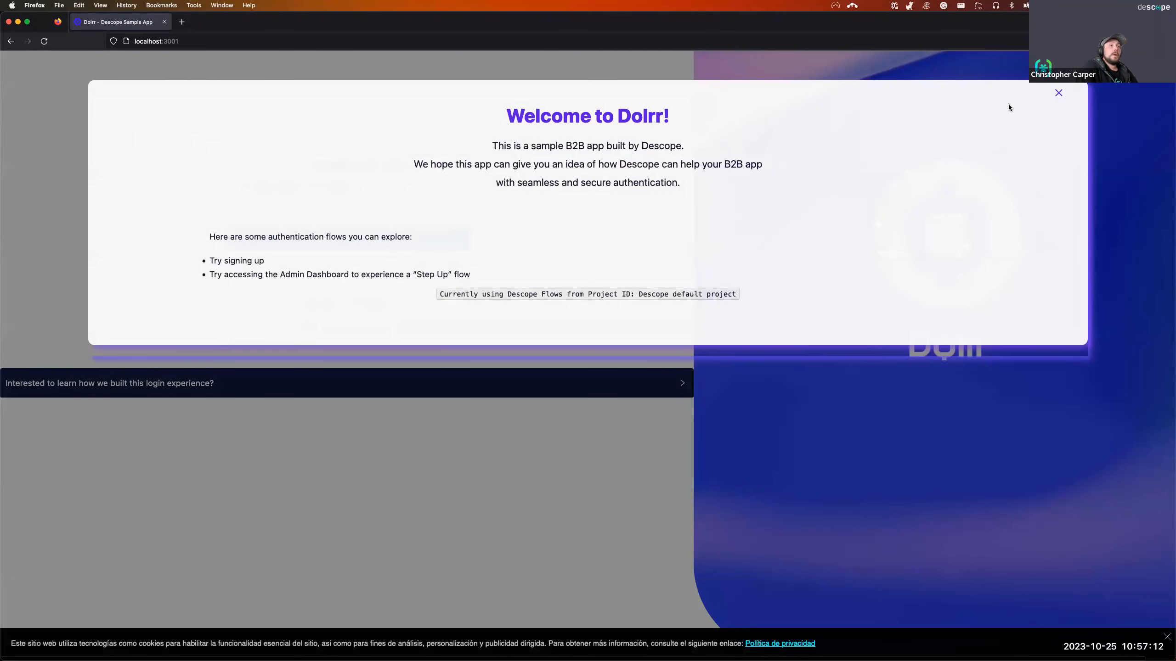
Step: Dismiss the sample app's welcome message and start an SSO login with the test user's work email
left_click(1052, 97)
left_click(350, 207)
key("super+v")
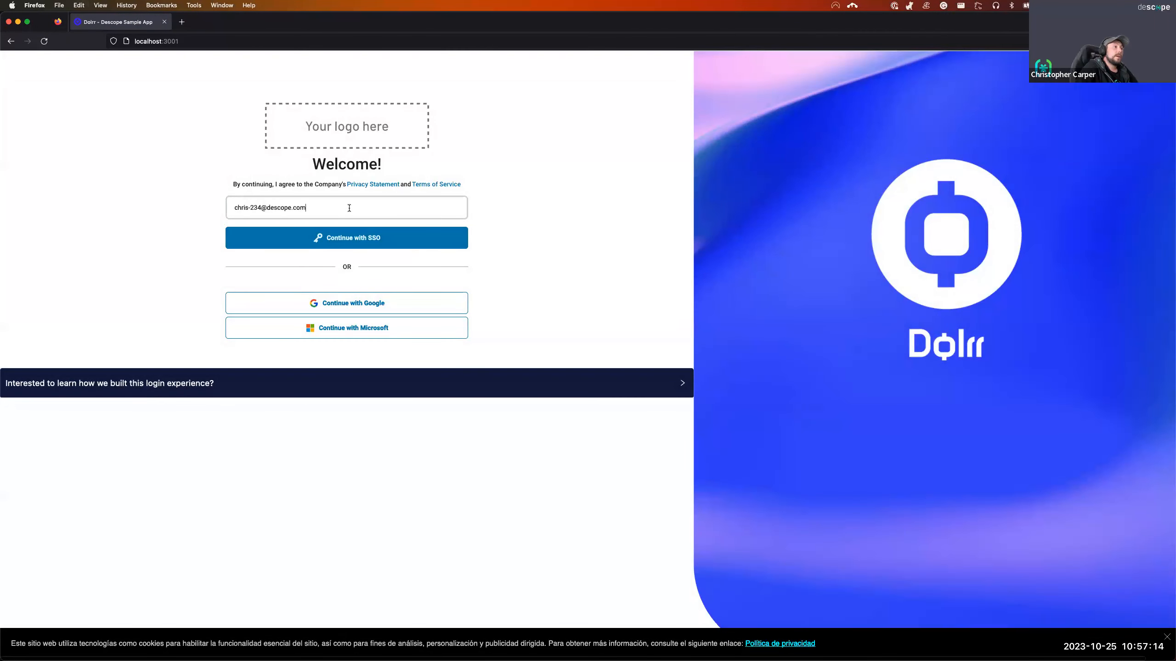
left_click(309, 239)
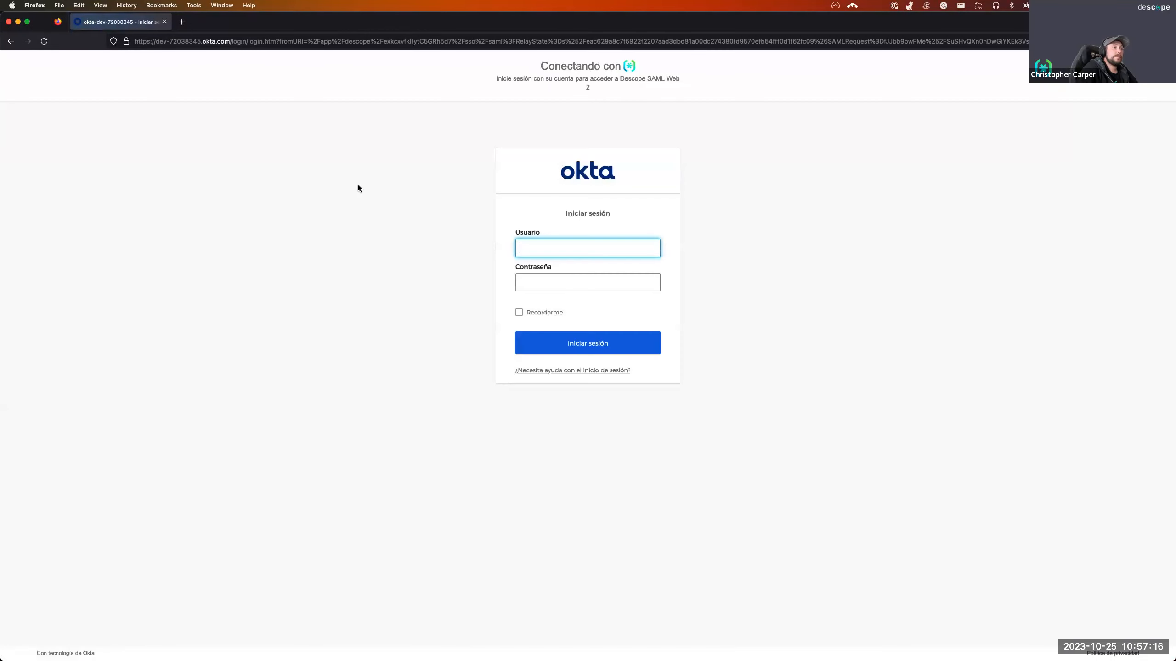
Step: Sign in to Okta by entering the test user's email as the username and the account password
key("super+v")
key("Tab")
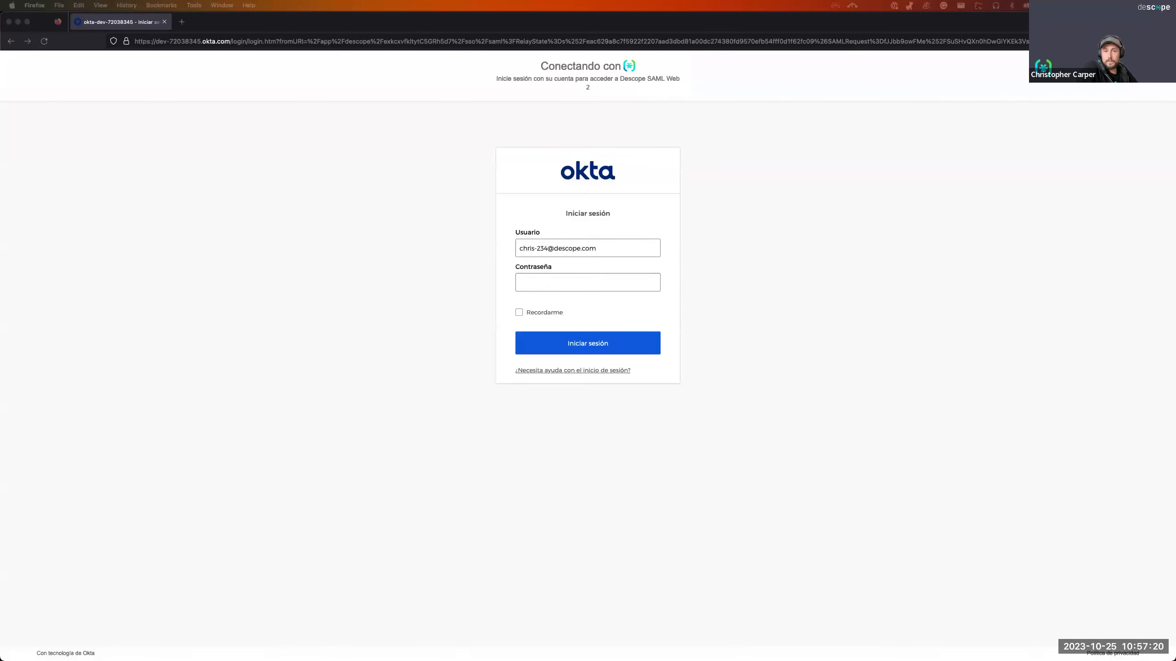
left_click(575, 284)
key("super+v")
left_click(589, 341)
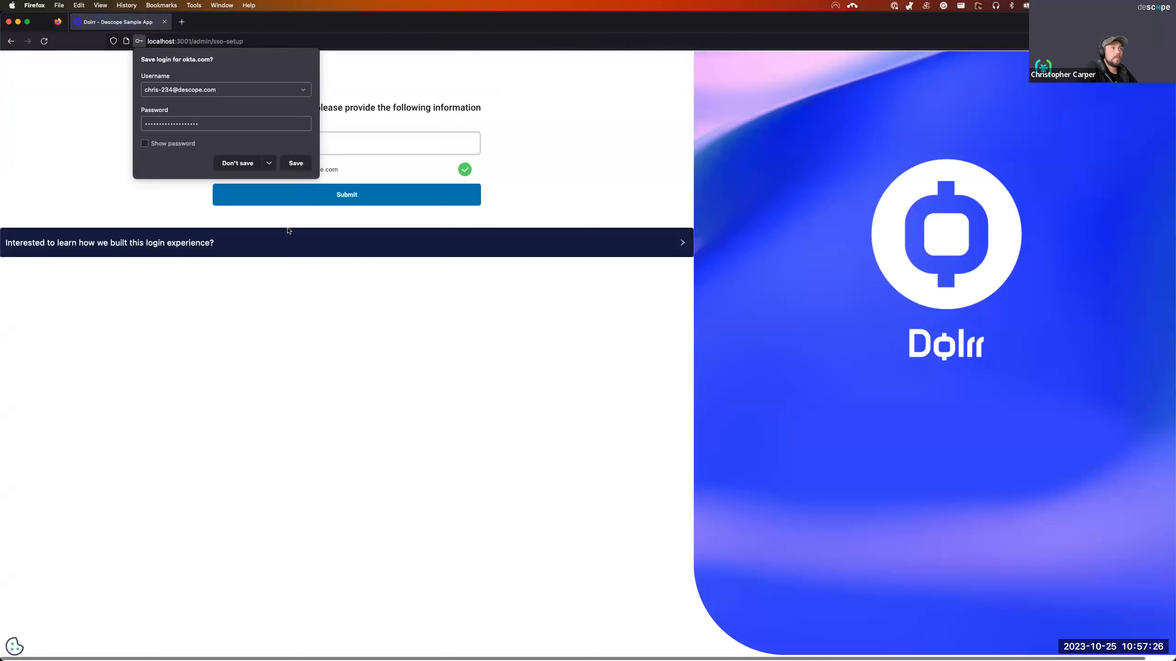
Step: Decline saving the Okta login in the browser and submit the sample app's user information form
left_click(238, 163)
left_click(320, 195)
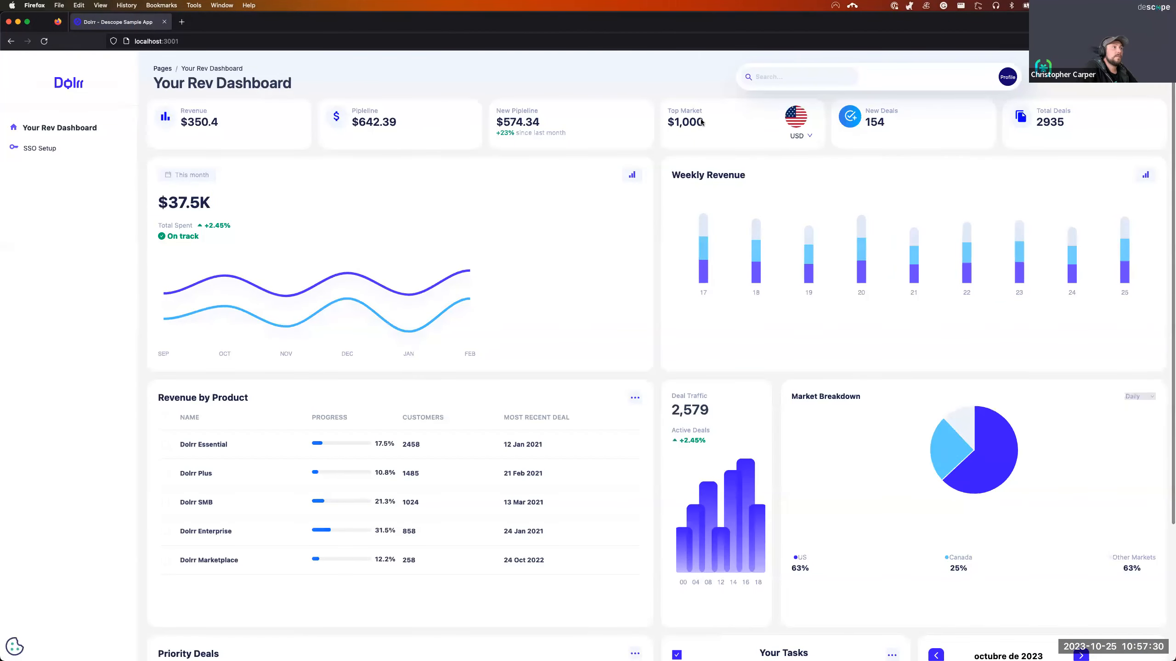
Step: Switch to the Descope console beside the sample app and view the SSO configuration of the perfect-blond-dijkstra tenant
key("ctrl+alt+Right")
left_click(58, 281)
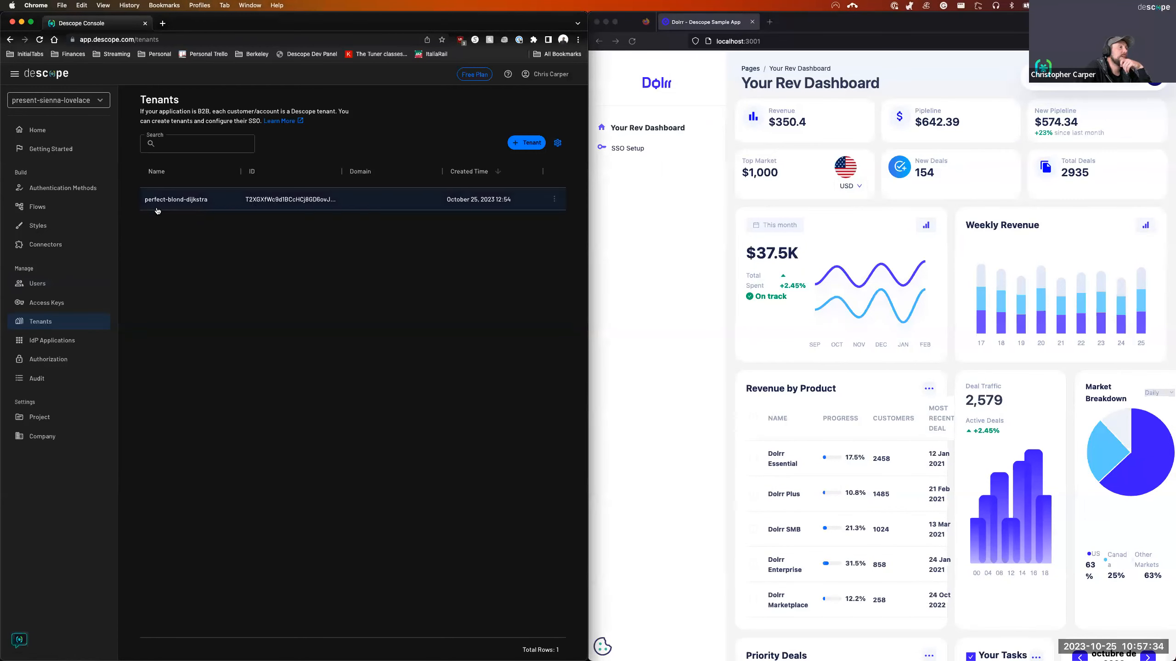
left_click(224, 199)
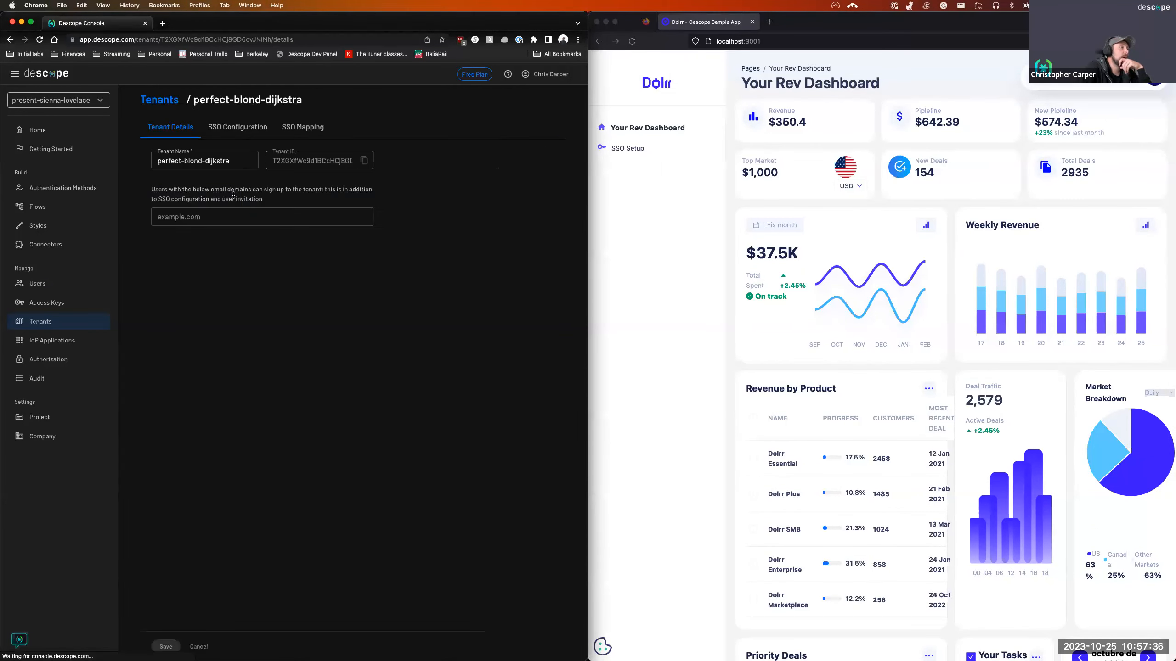
left_click(242, 130)
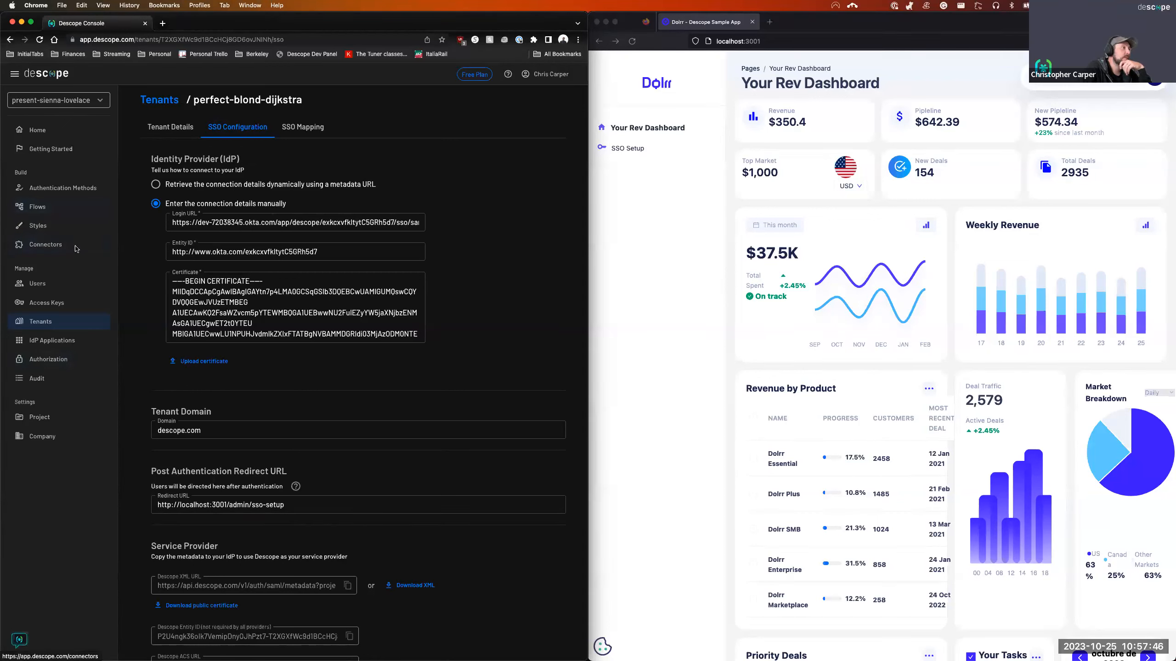
Step: Show the project's users and widen the Login ID column to read the full login IDs
left_click(57, 288)
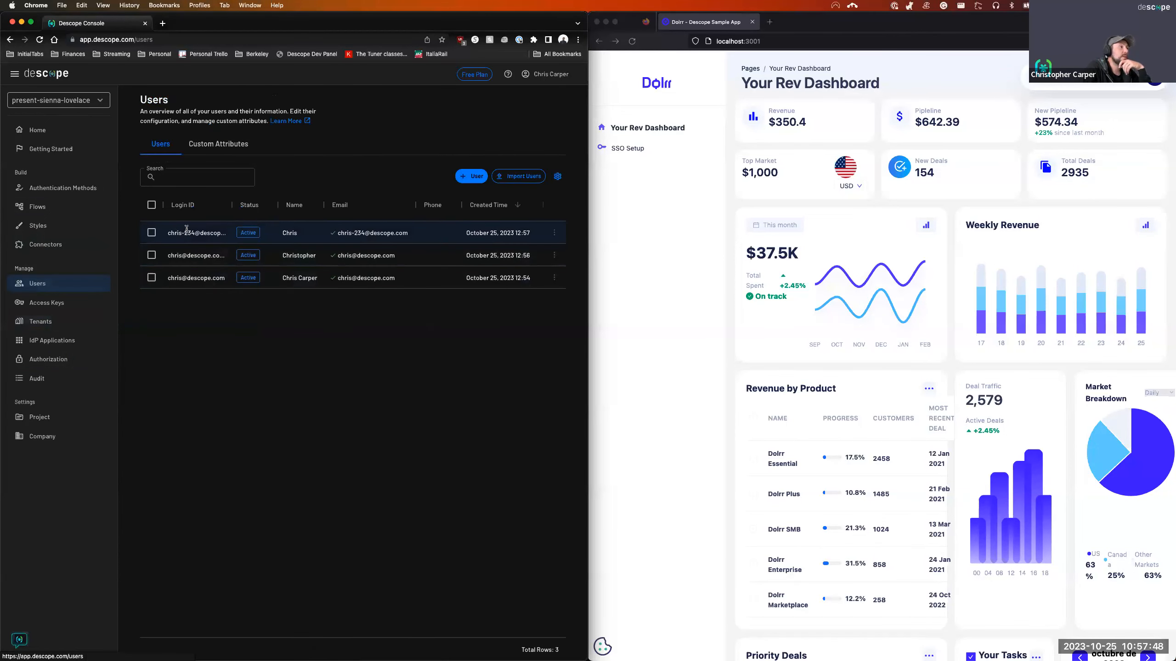
left_click_drag(232, 205, 368, 205)
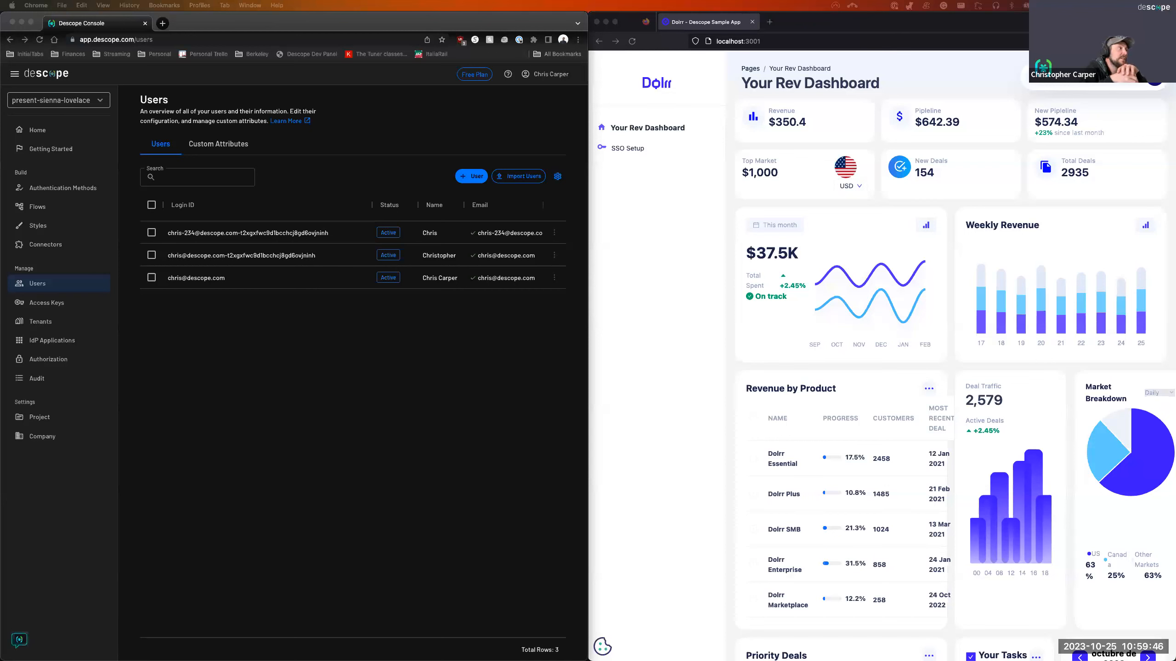
Step: Open the sign-up-or-in flow and examine its steps from the welcome screen through the SSO and tenant branches
left_click(51, 207)
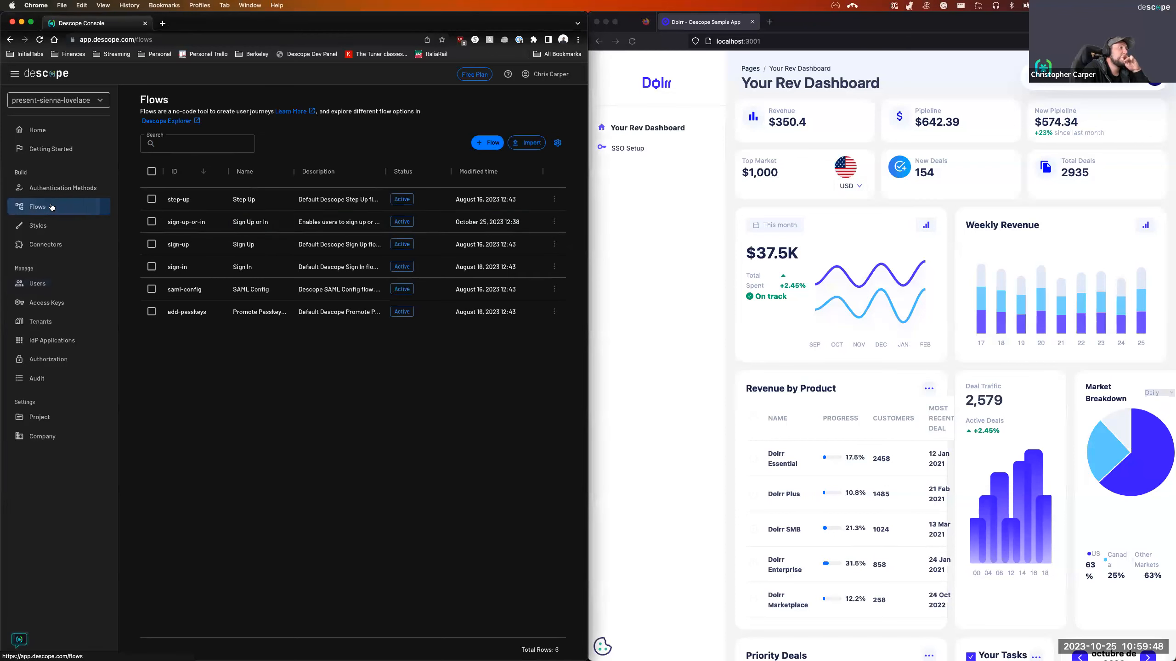
left_click(211, 223)
double_click(271, 316)
left_click_drag(213, 323, 538, 239)
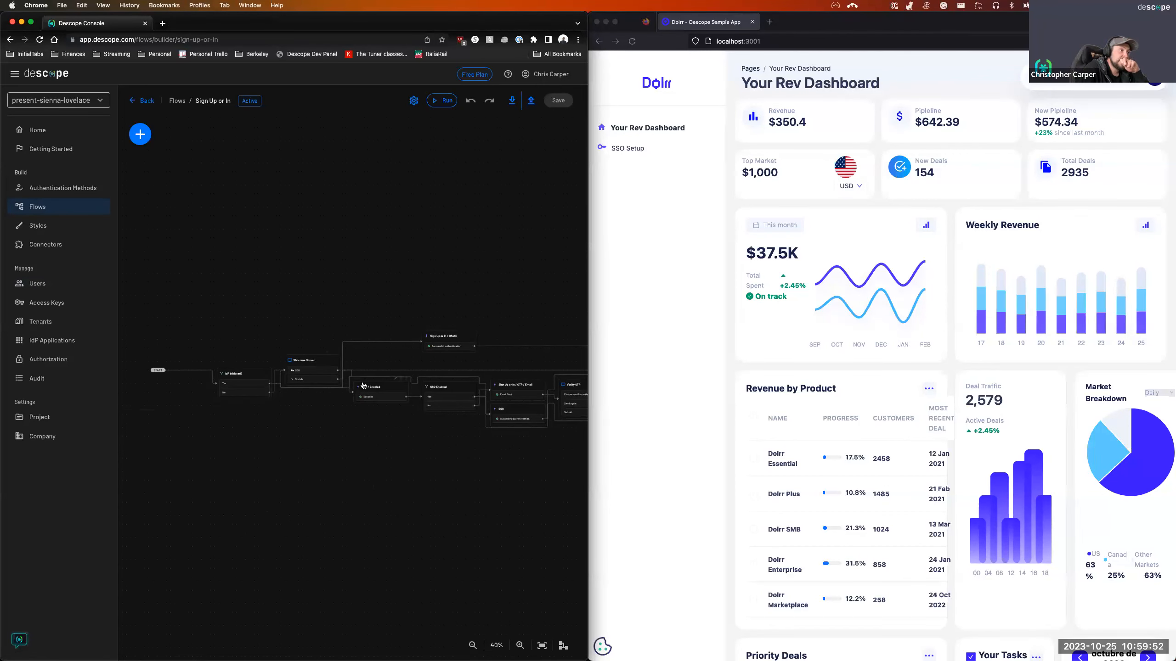
left_click_drag(378, 393, 273, 393)
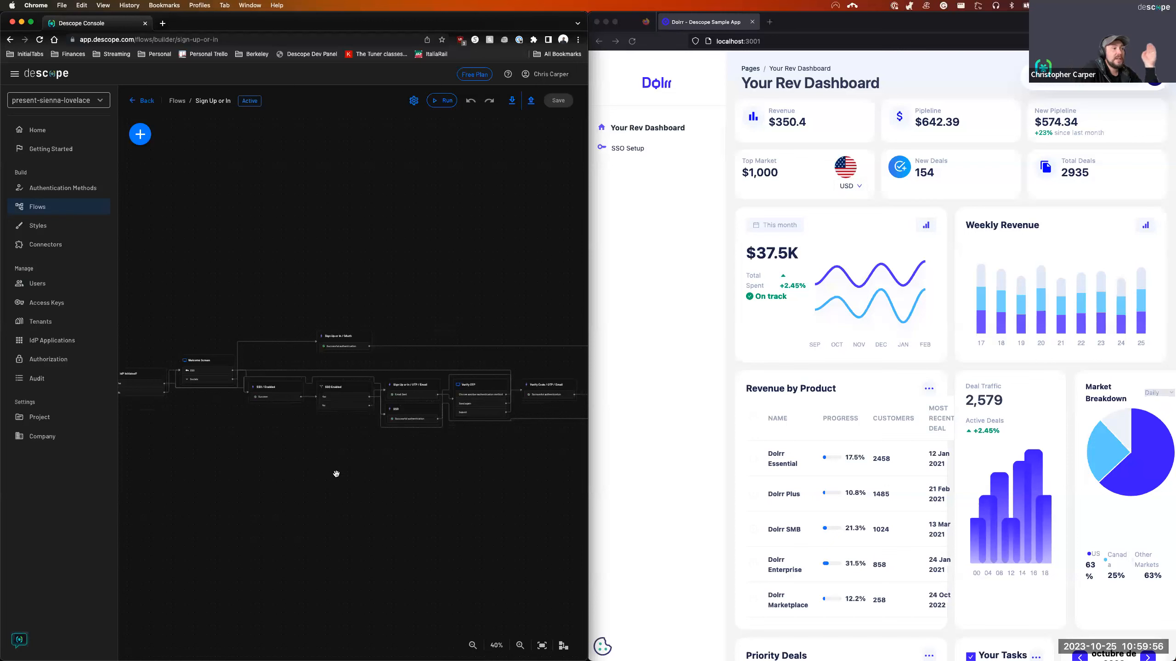
scroll(361, 477, "right", 8)
scroll(389, 449, "right", 5)
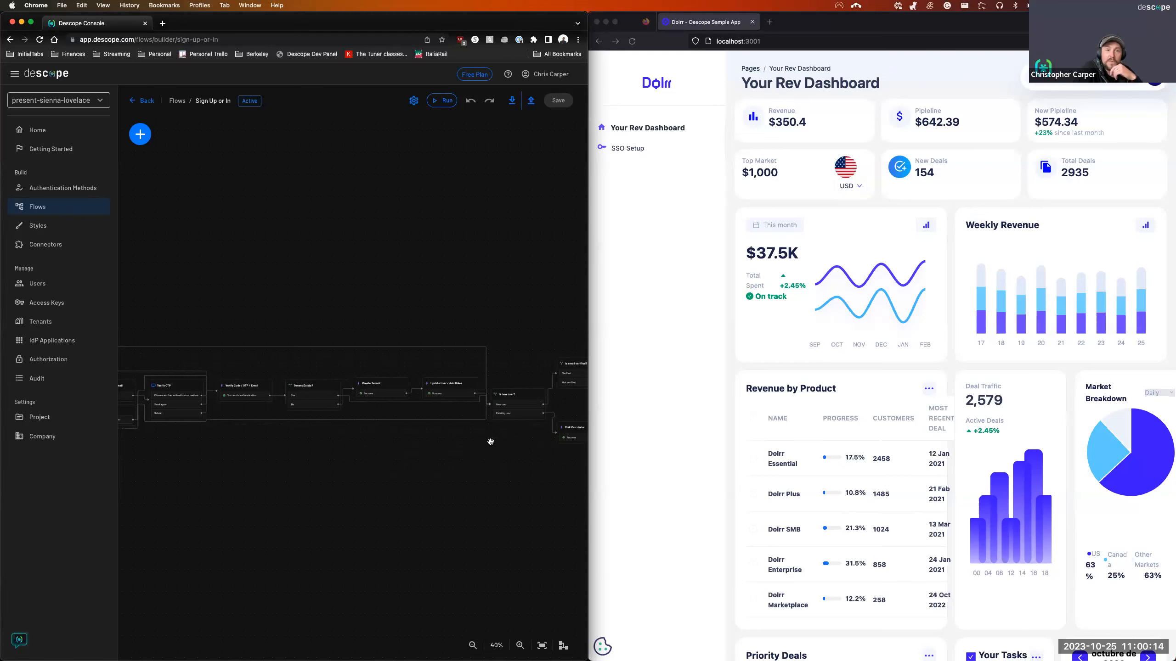
Step: Return to the perfect-blond-dijkstra tenant and review its identity provider and SSO settings
left_click(60, 323)
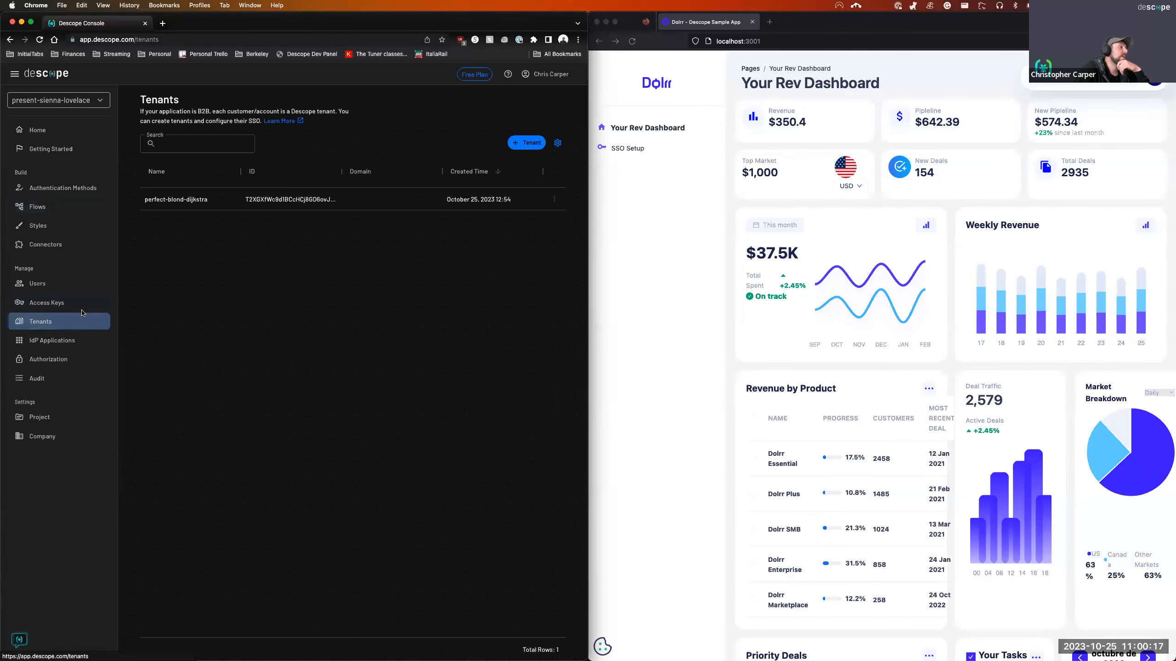
left_click(284, 199)
left_click(229, 123)
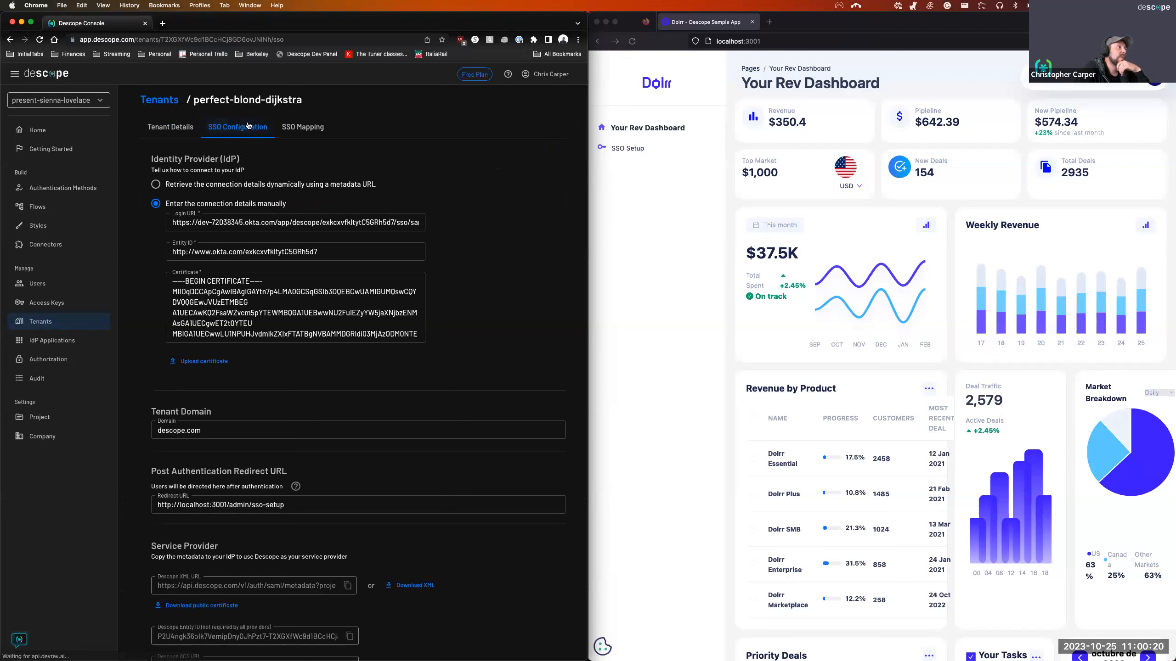